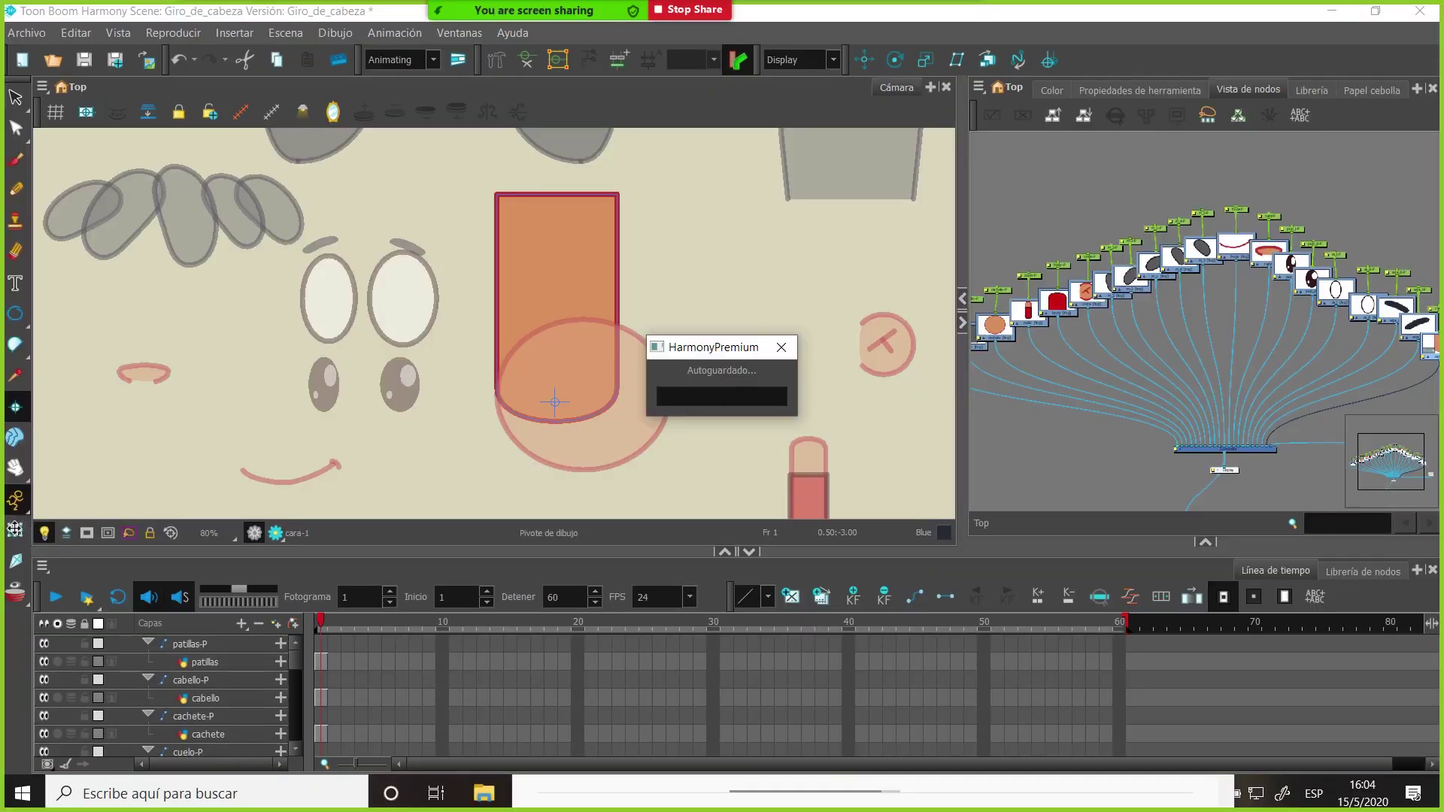
Try rotating the face drawing counterclockwise around its pivot with the Transform tool, and undo the rotation
click(14, 530)
drag(632, 188, 532, 199)
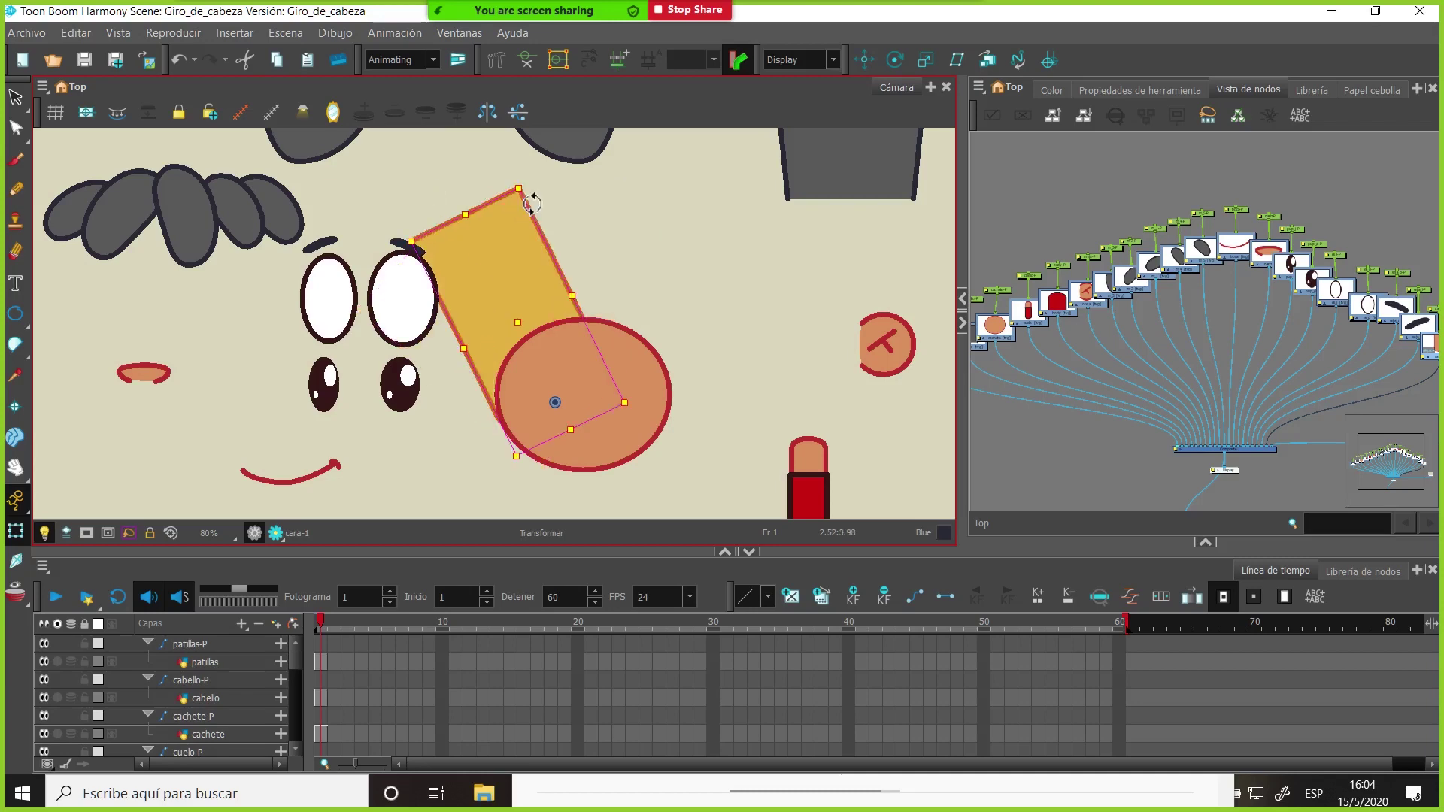
click(706, 295)
key(ctrl+z)
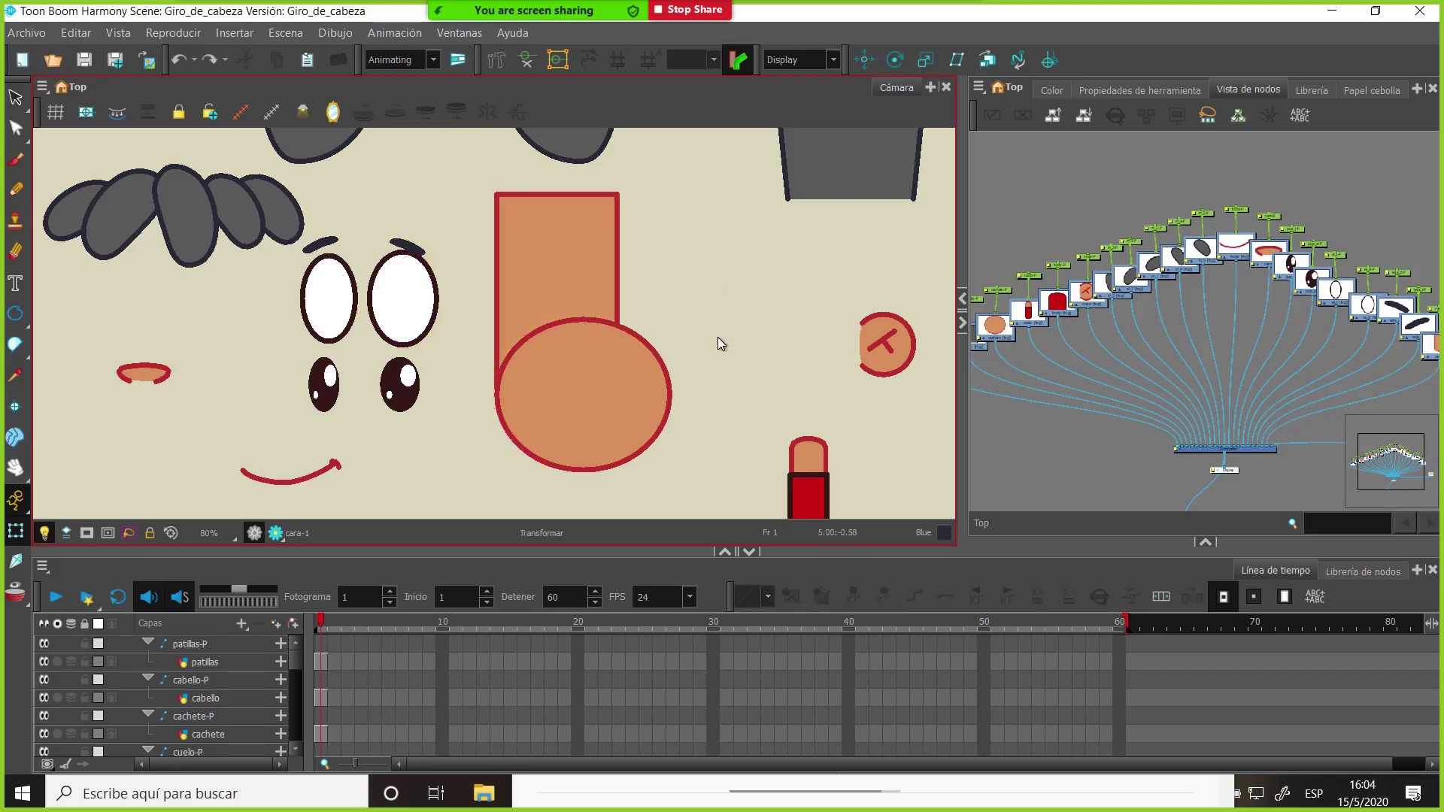
Widen the node view next to the camera view and enlarge the node network for closer work
scroll(656, 330, down, 2)
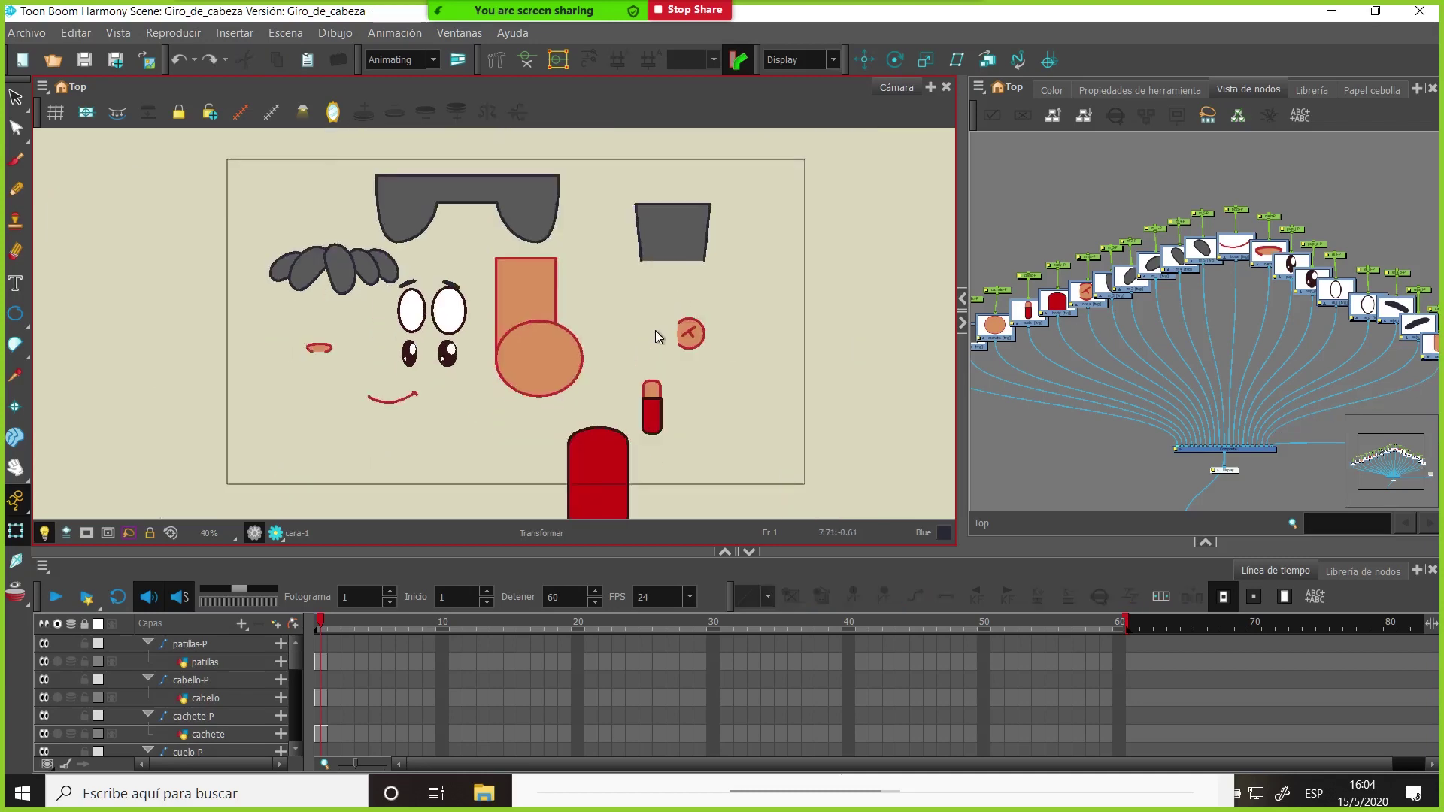
drag(588, 343, 554, 335)
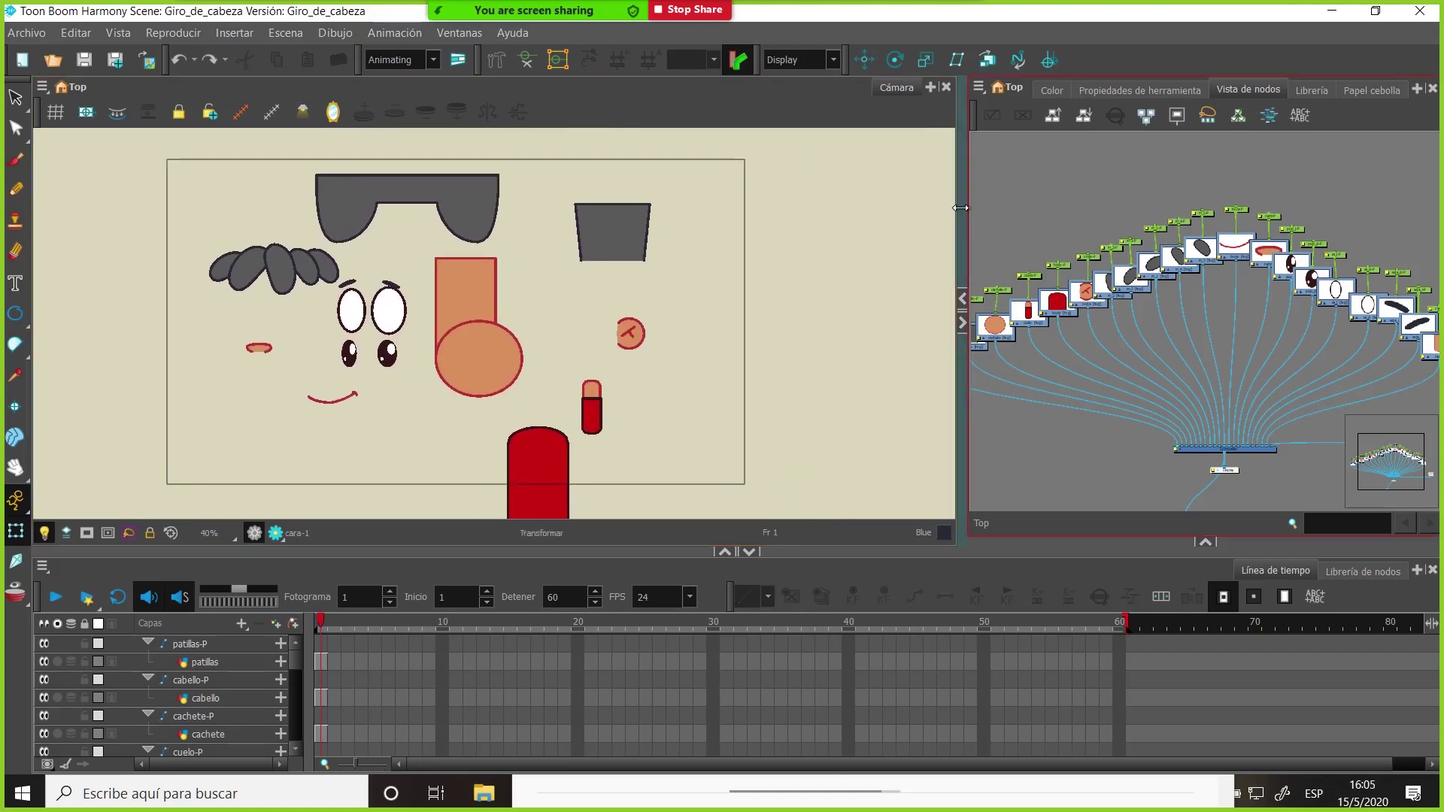
drag(960, 208, 756, 294)
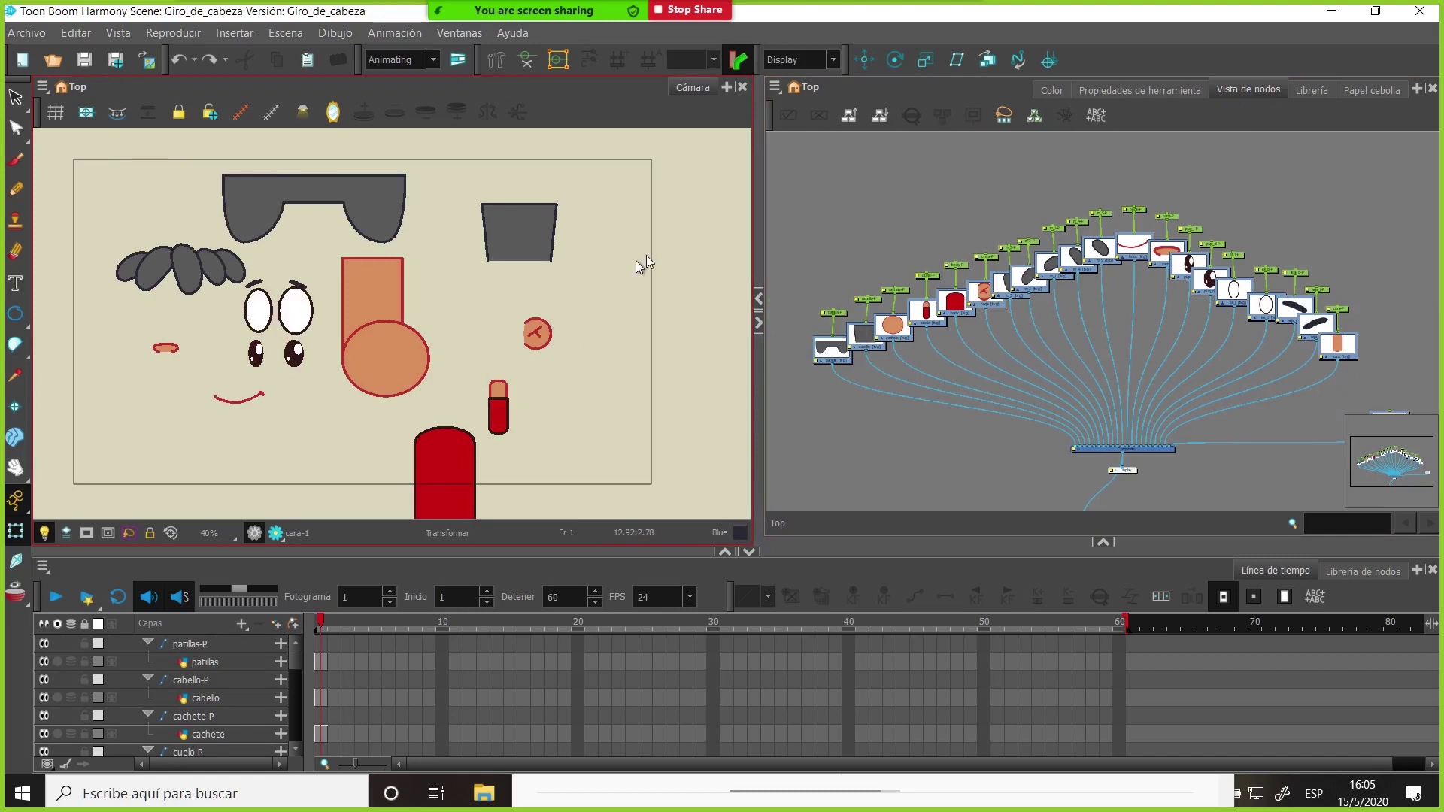
drag(765, 192, 755, 193)
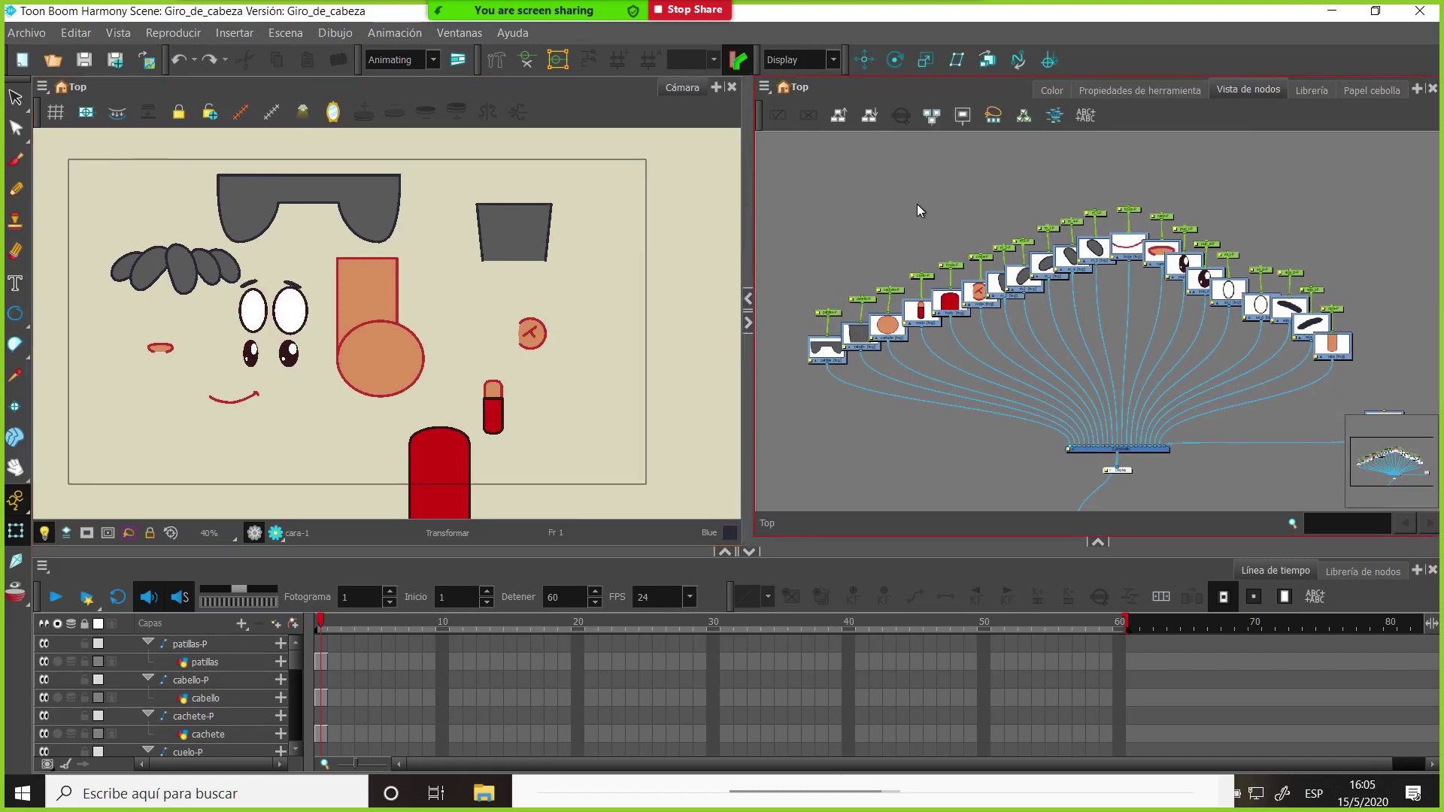
scroll(1194, 225, up, 5)
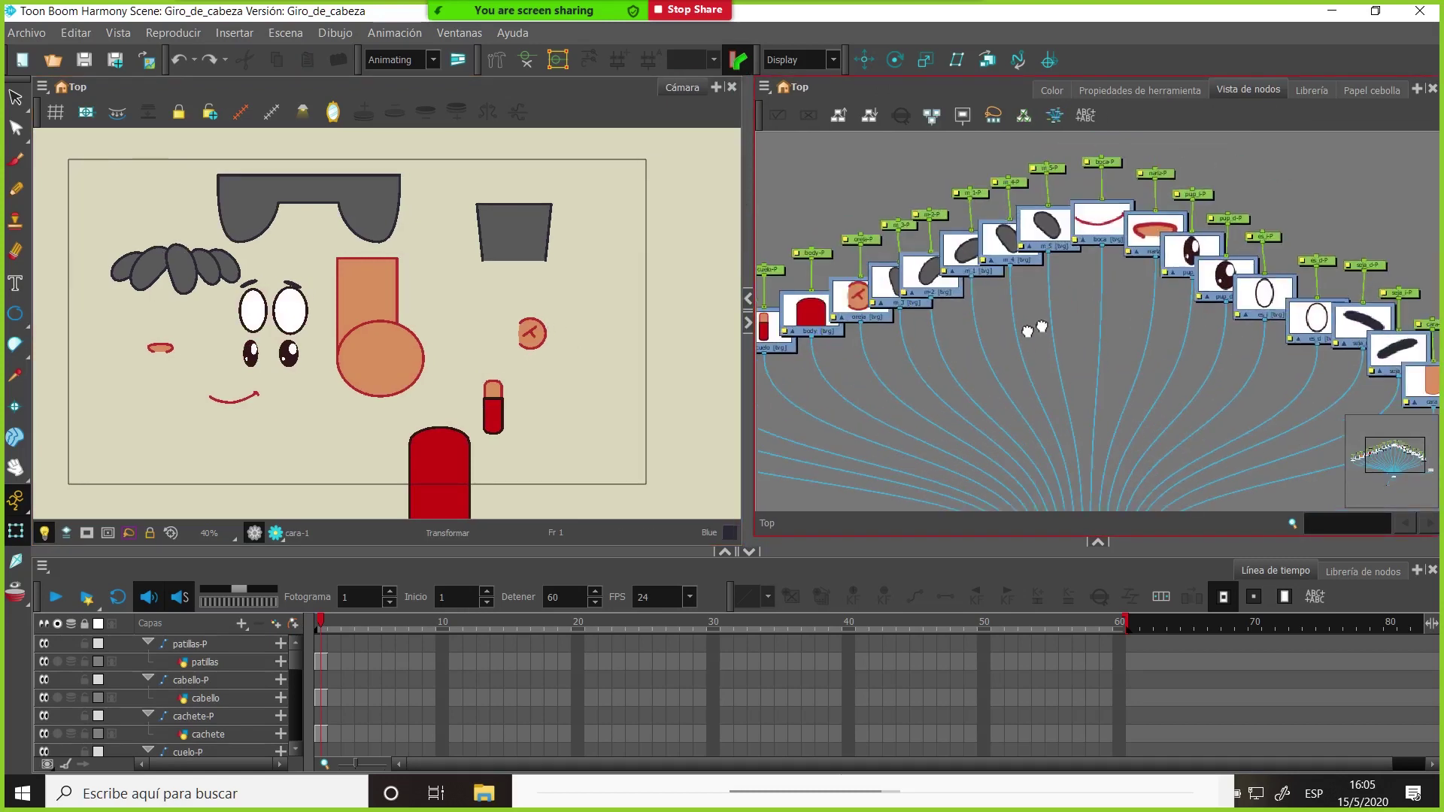
scroll(875, 388, up, 1)
drag(906, 372, 1128, 257)
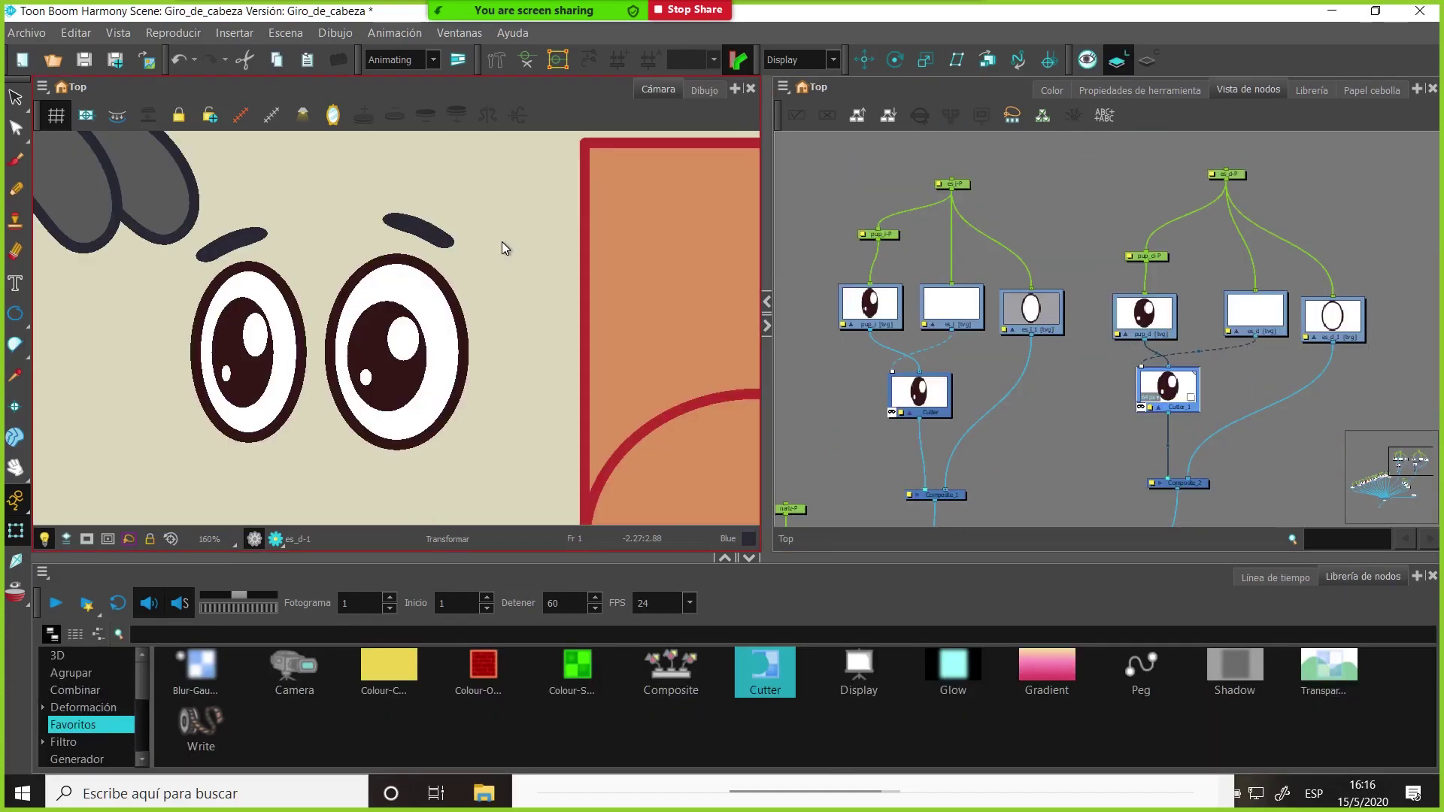
Place the neck on top of the torso and move the face and cheek together over the neck
click(405, 385)
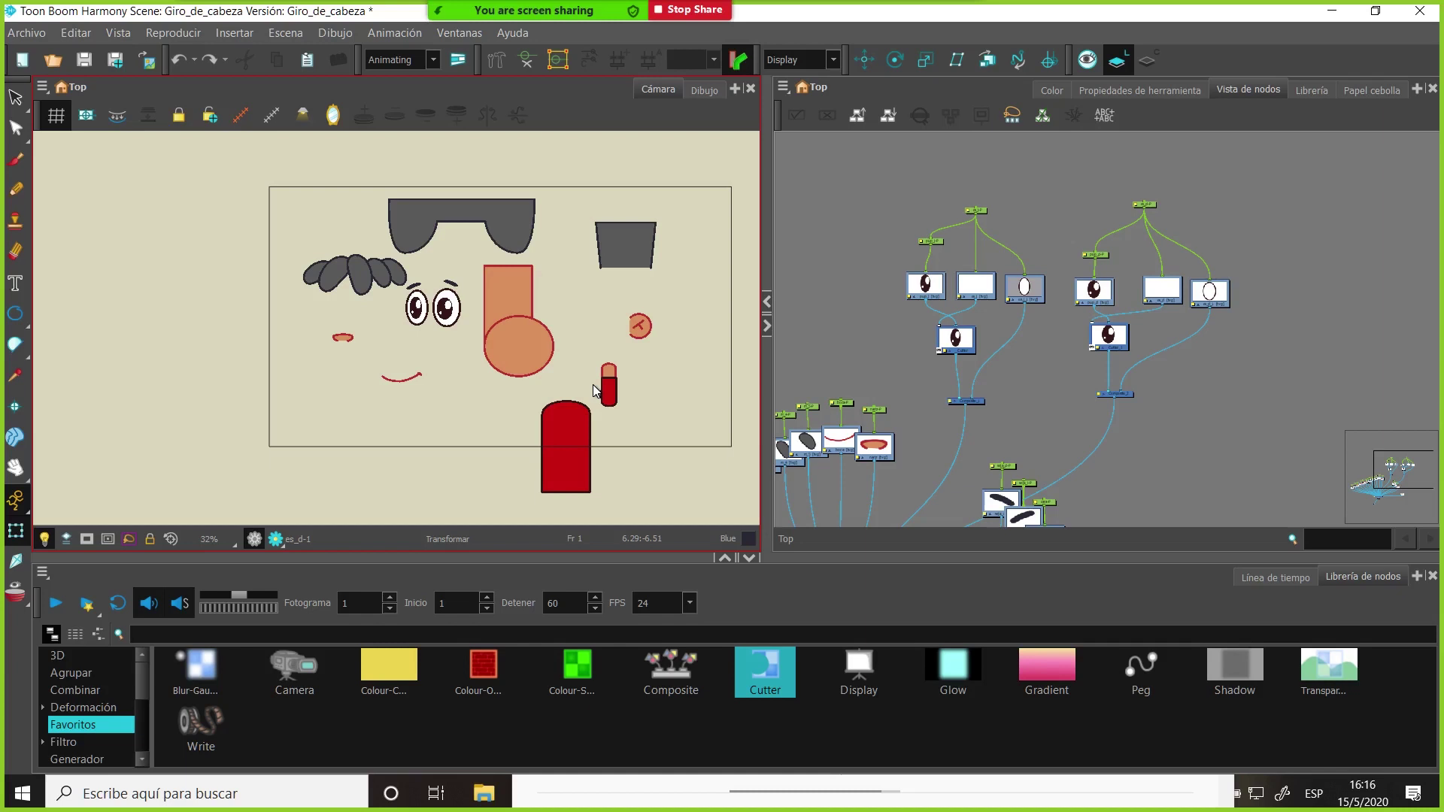
scroll(594, 390, up, 1)
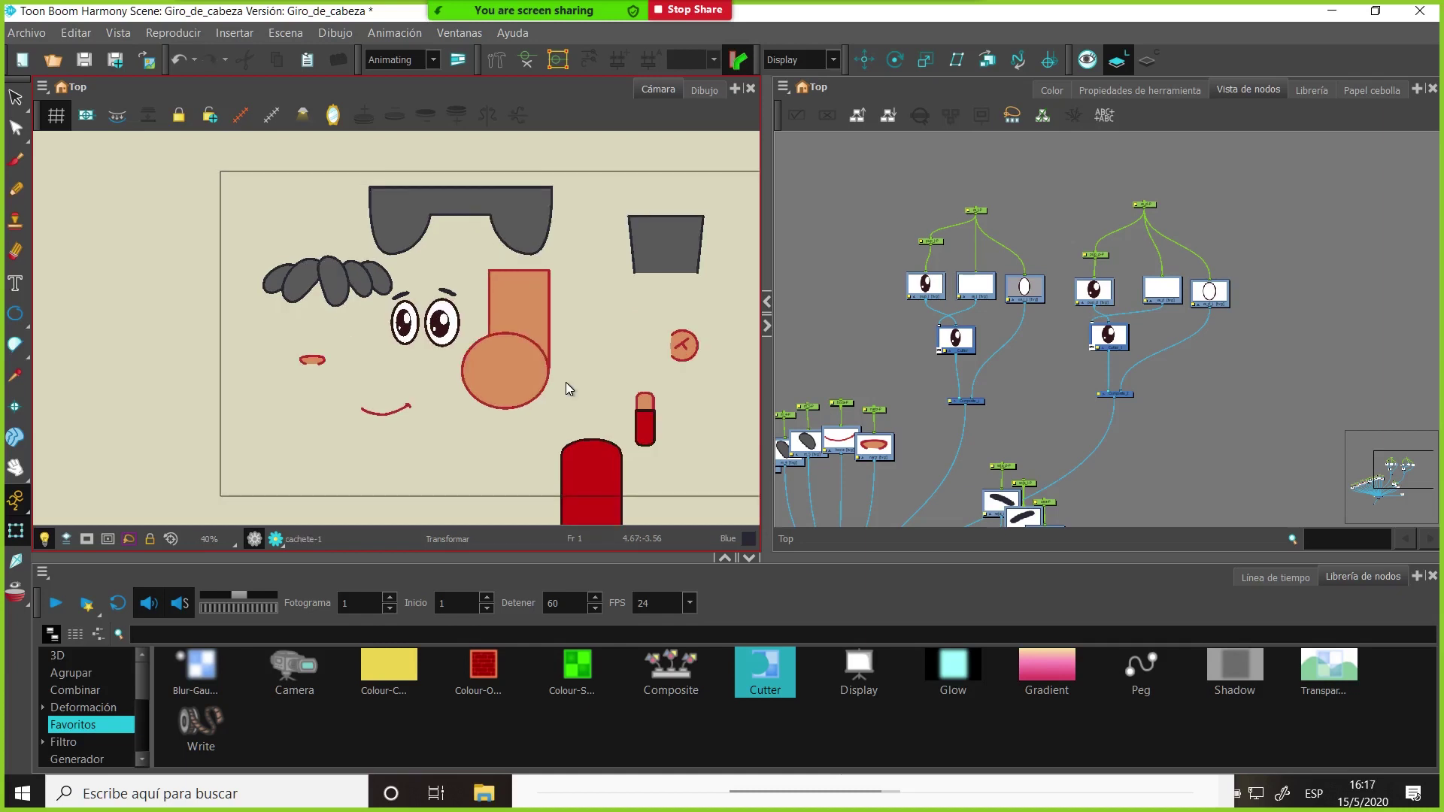
click(683, 346)
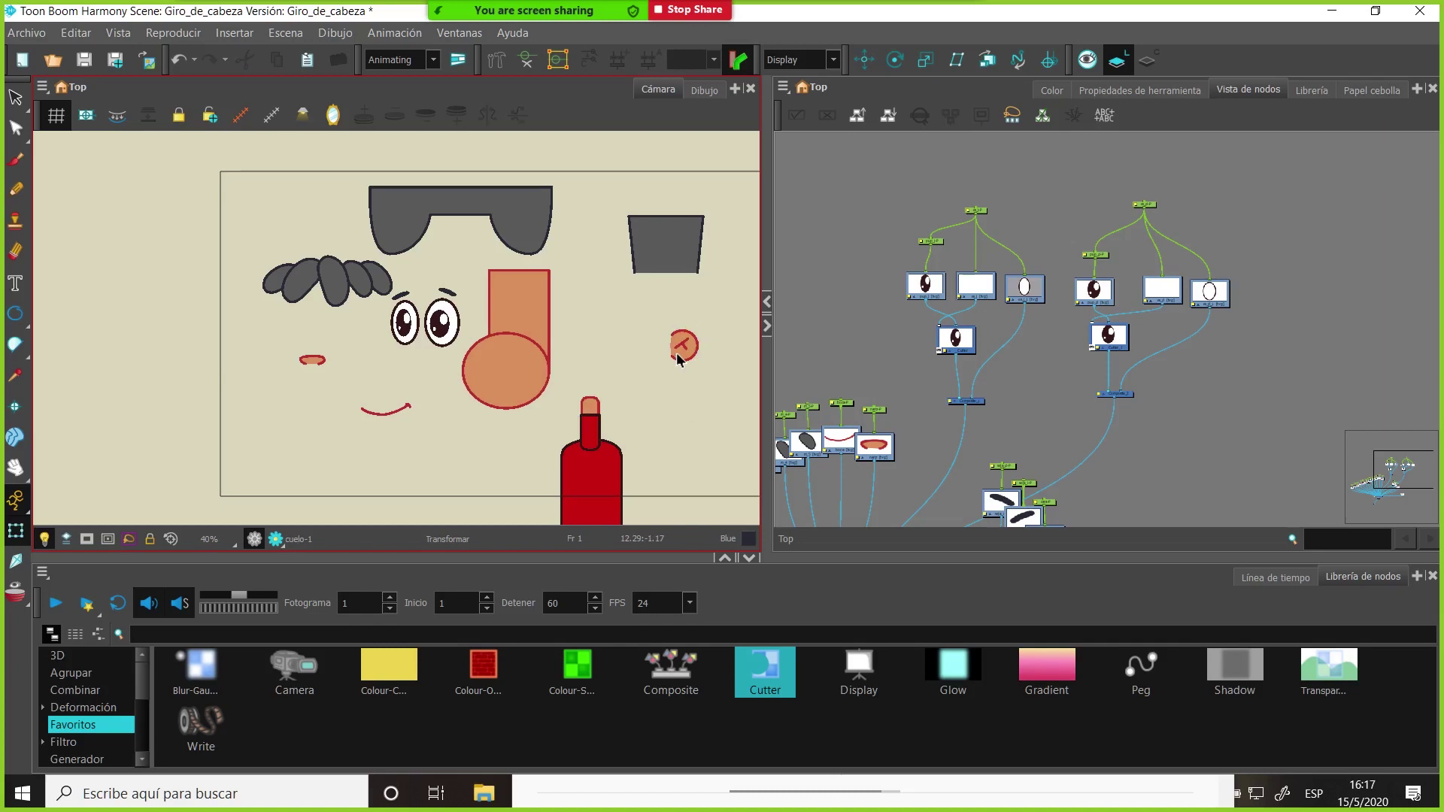
drag(533, 357, 599, 358)
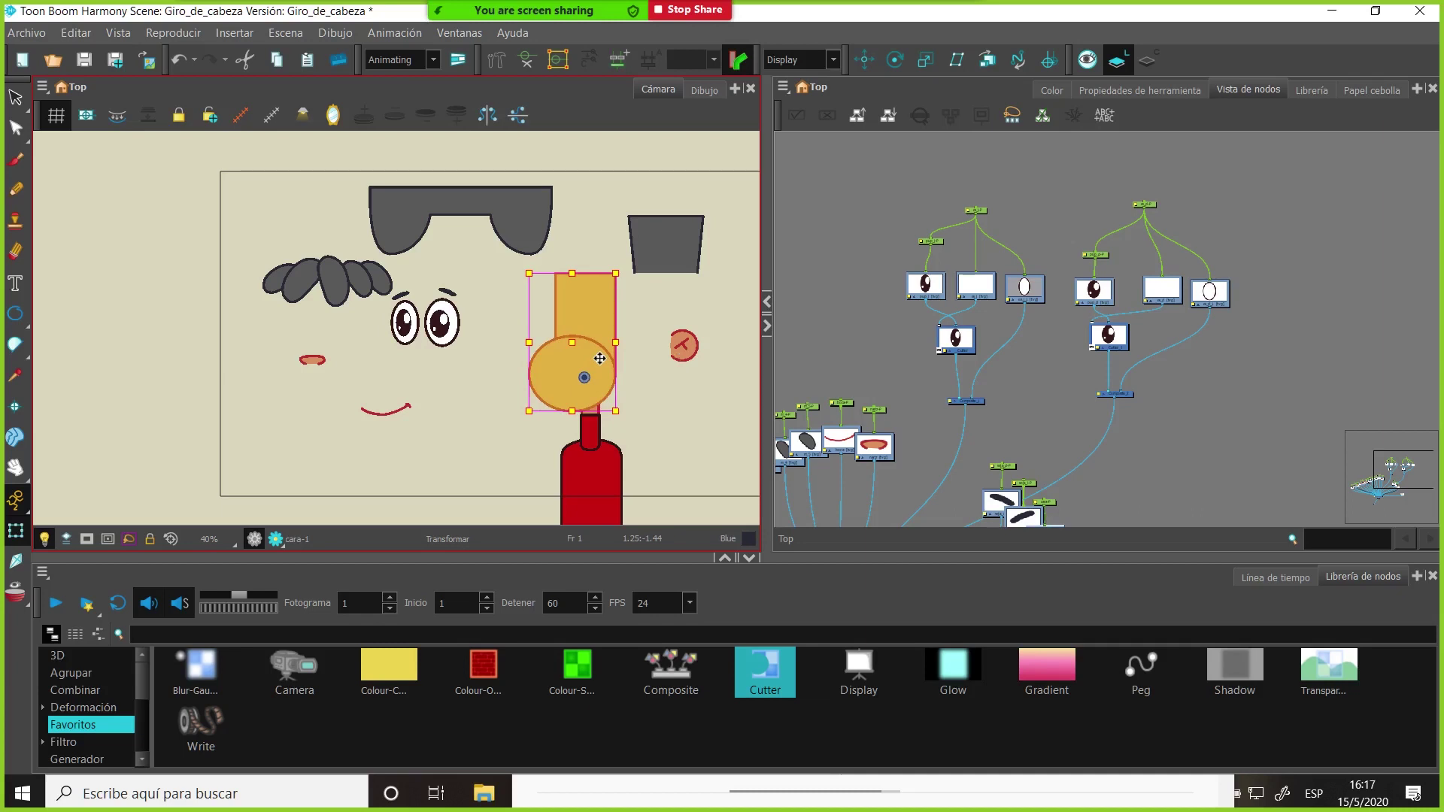
Move the nose to the lower edge of the smaller eye and place the mouth just beneath it
scroll(491, 334, up, 2)
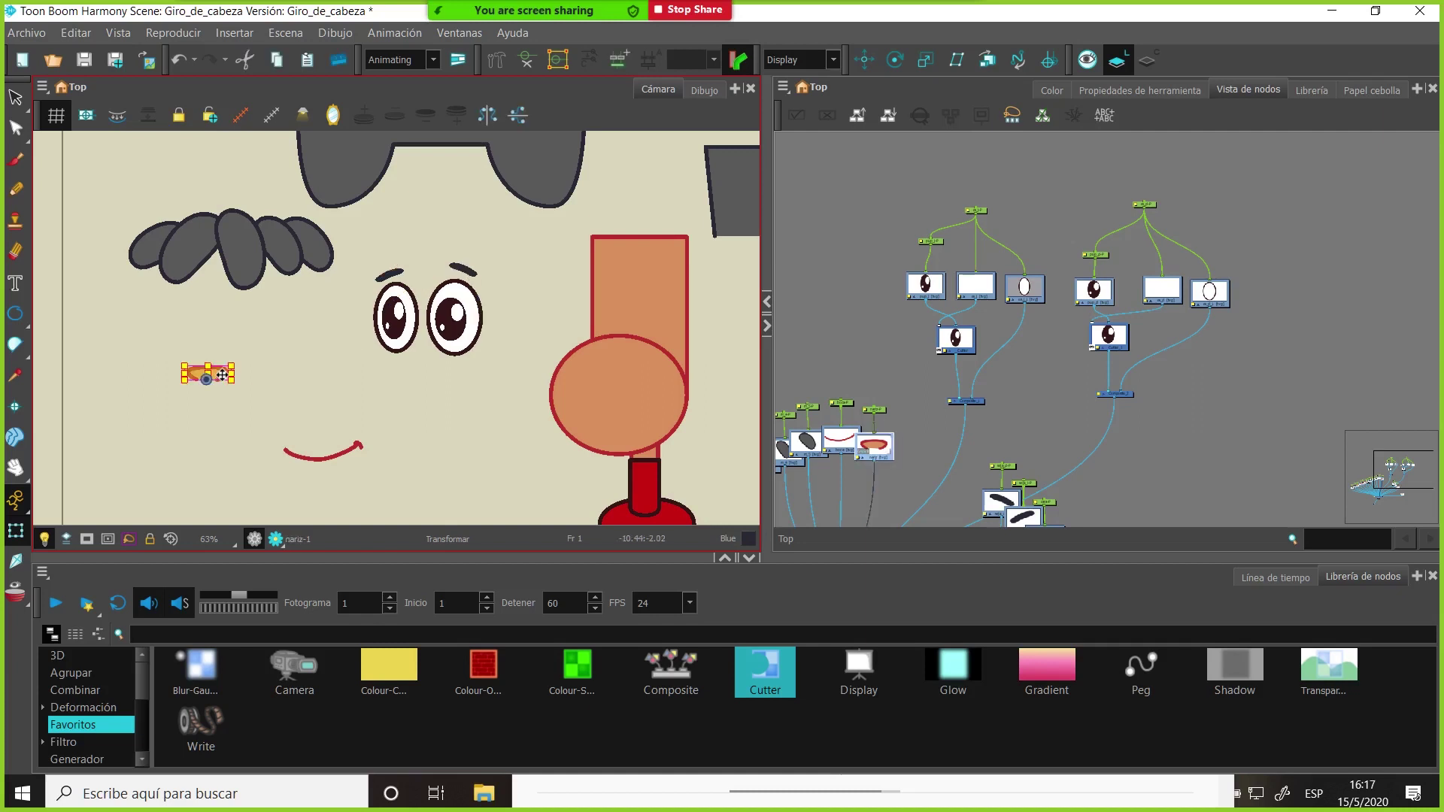
drag(222, 375, 402, 355)
drag(344, 453, 440, 384)
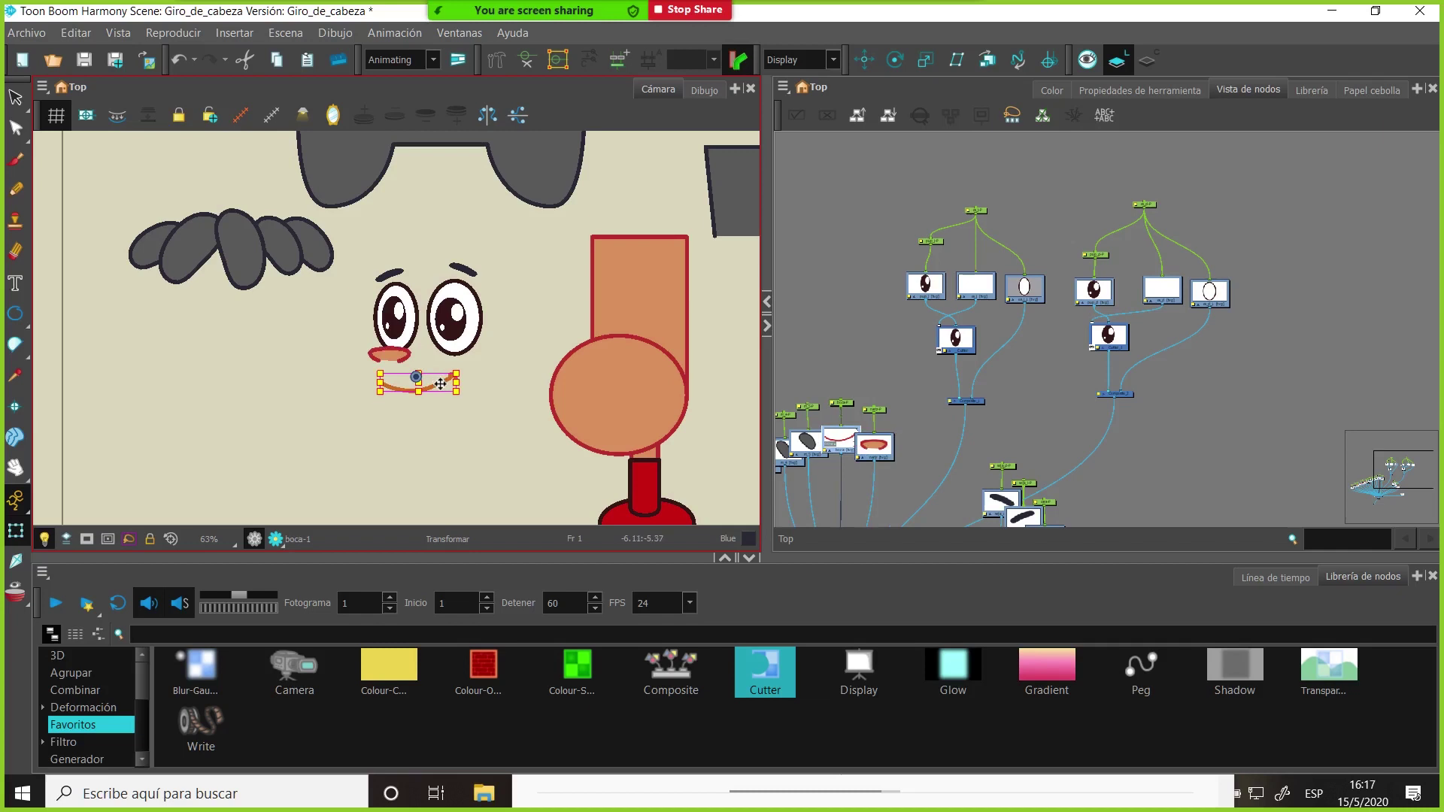
Rearrange the node view so the eyebrow, mouth and nose pegs with their drawings sit beside the eye node groups
click(775, 262)
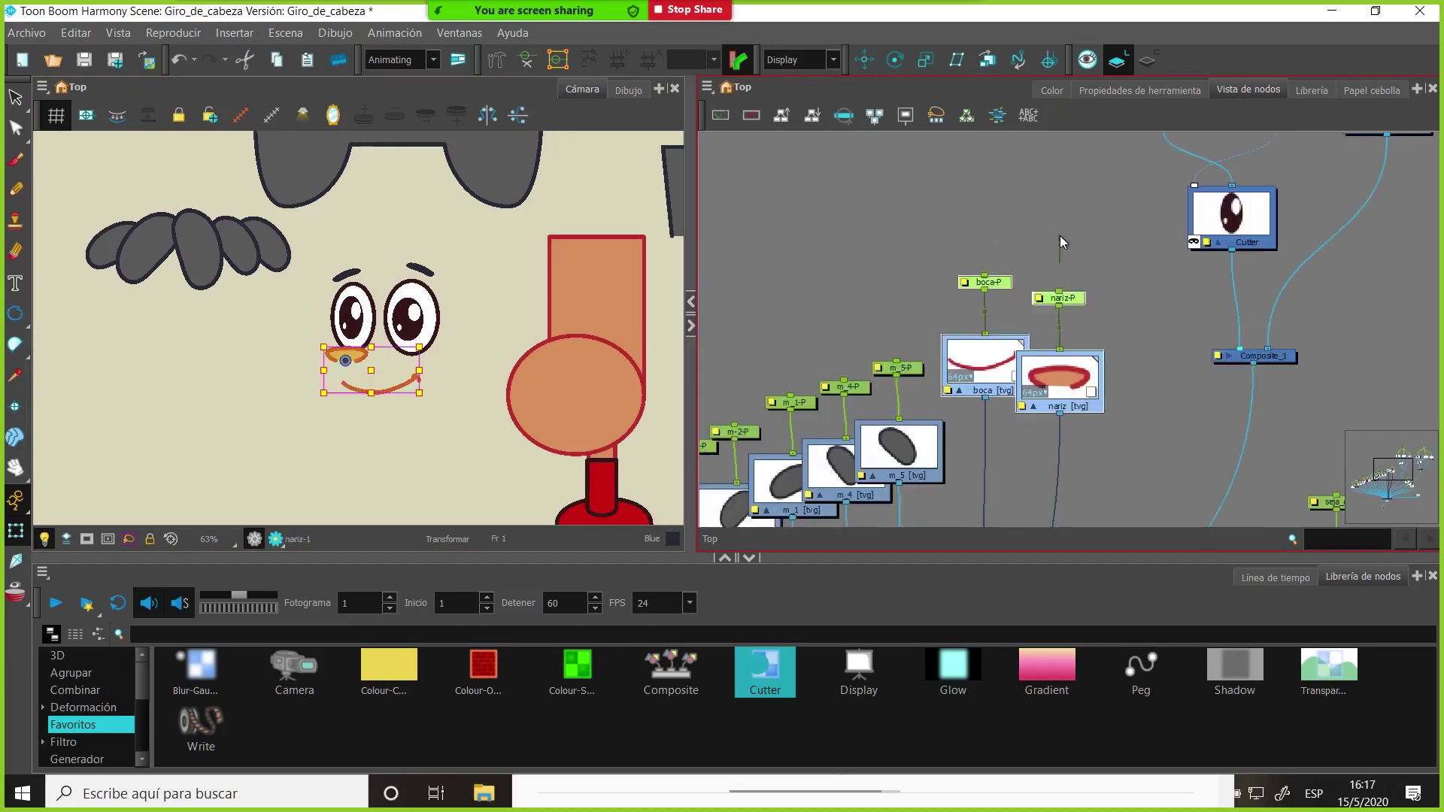
scroll(1053, 360, down, 1)
drag(1059, 376, 1062, 240)
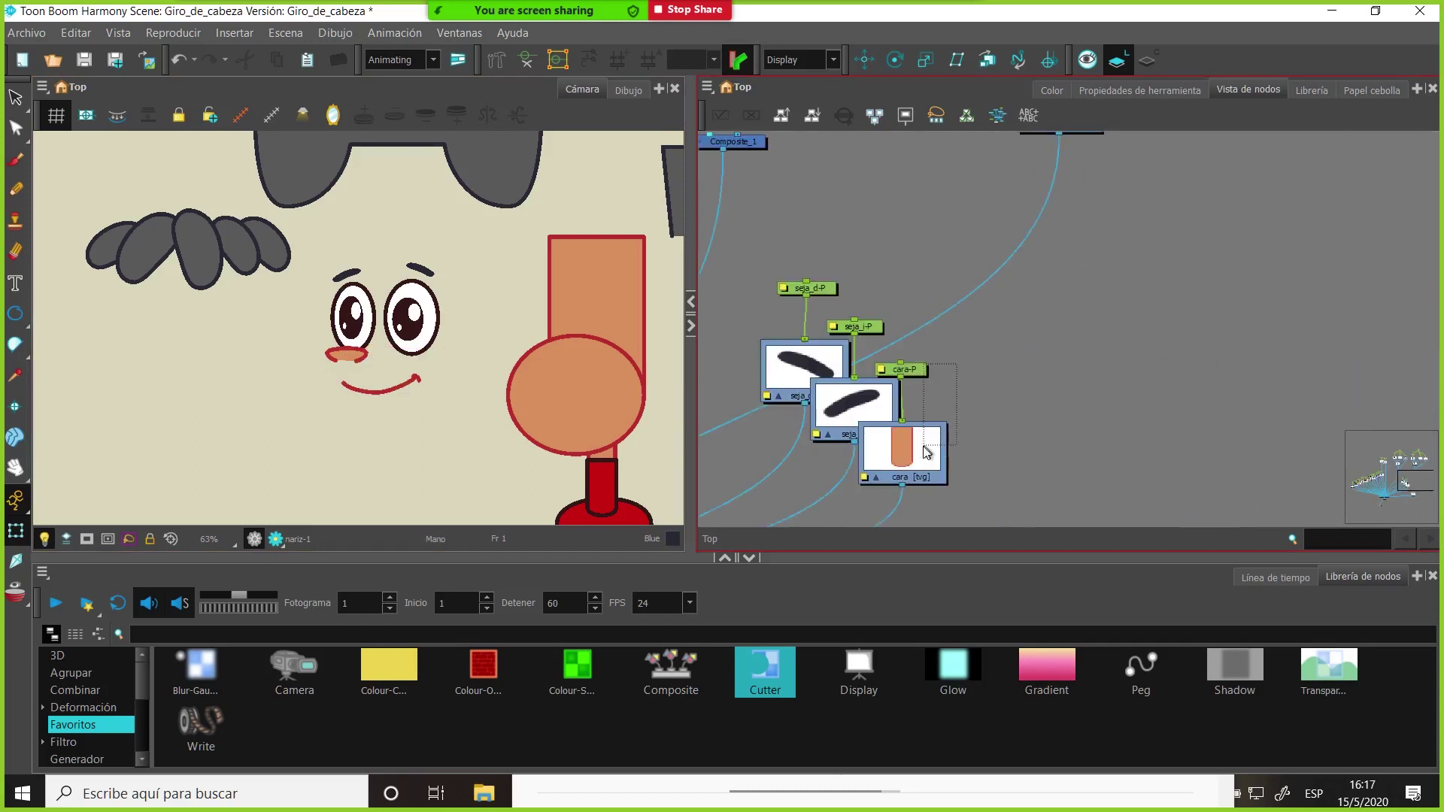
click(921, 458)
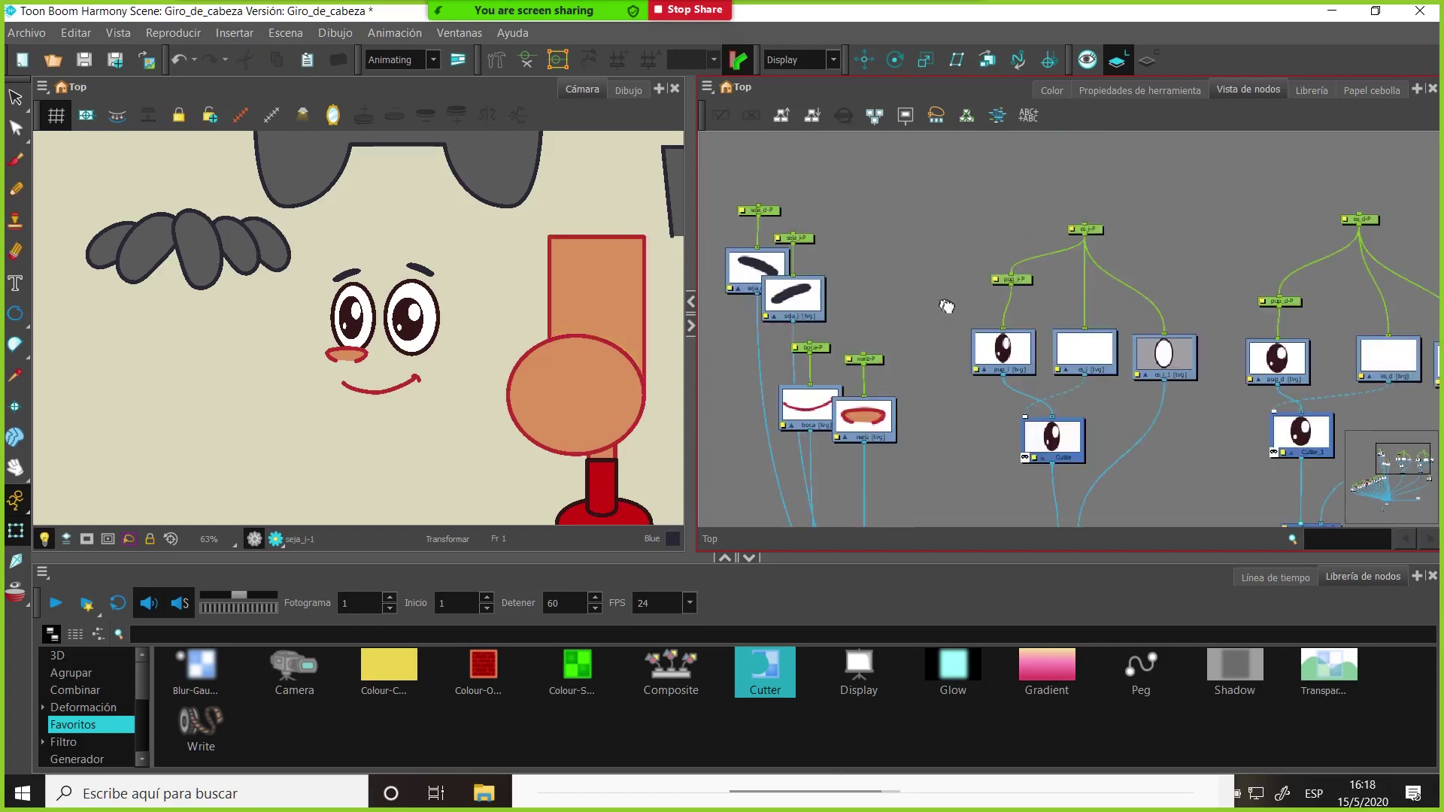
scroll(950, 362, down, 1)
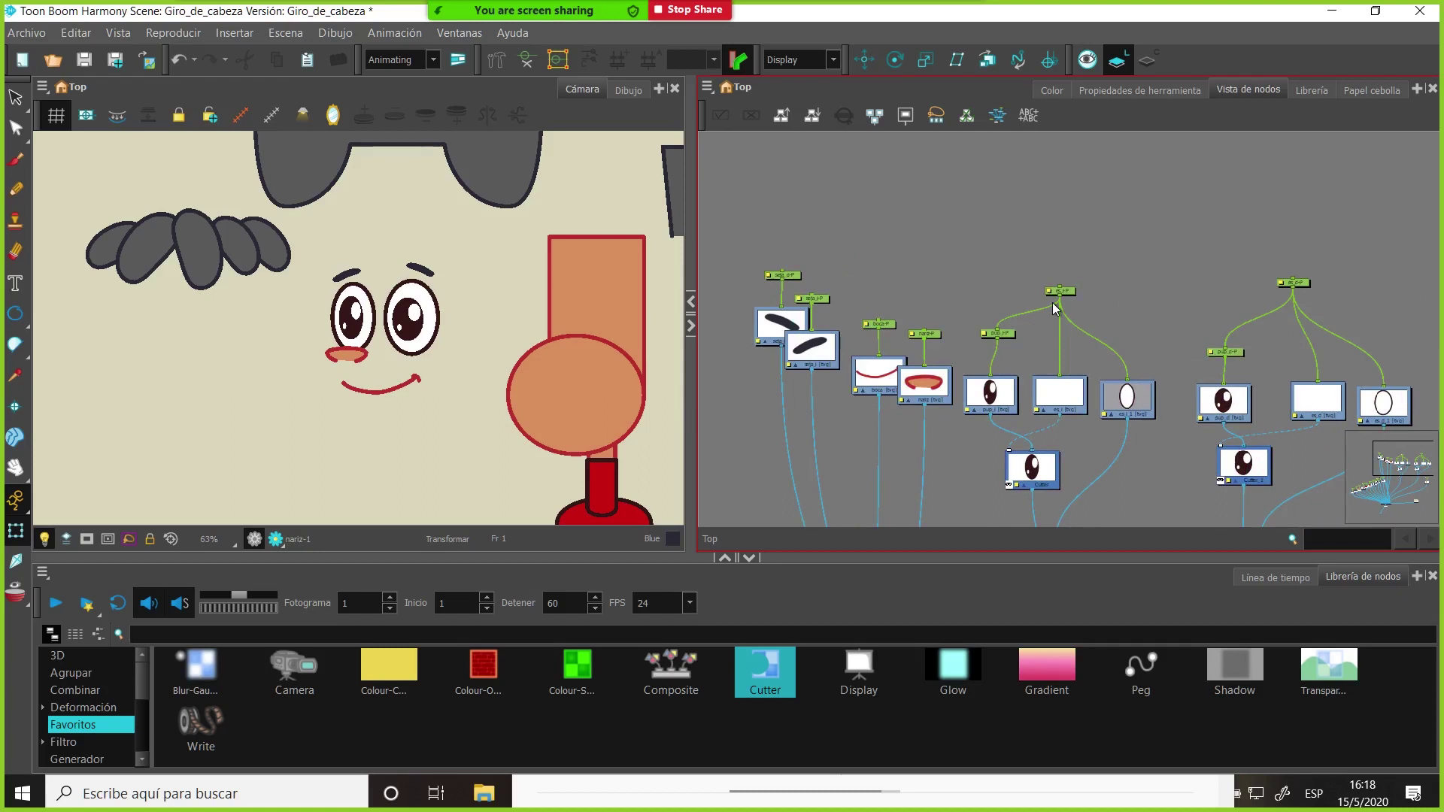
drag(798, 276, 796, 296)
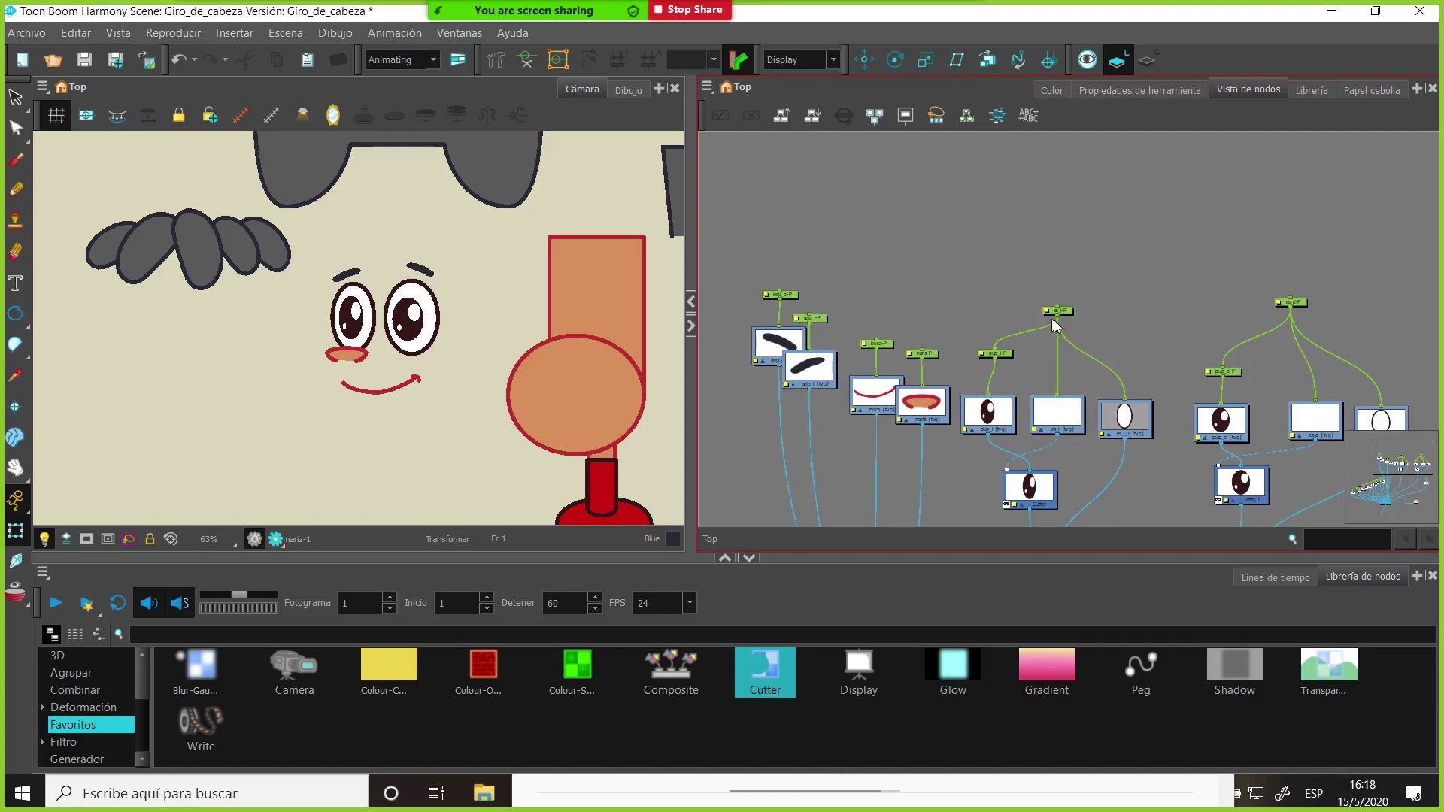
key(ctrl+z)
click(1221, 313)
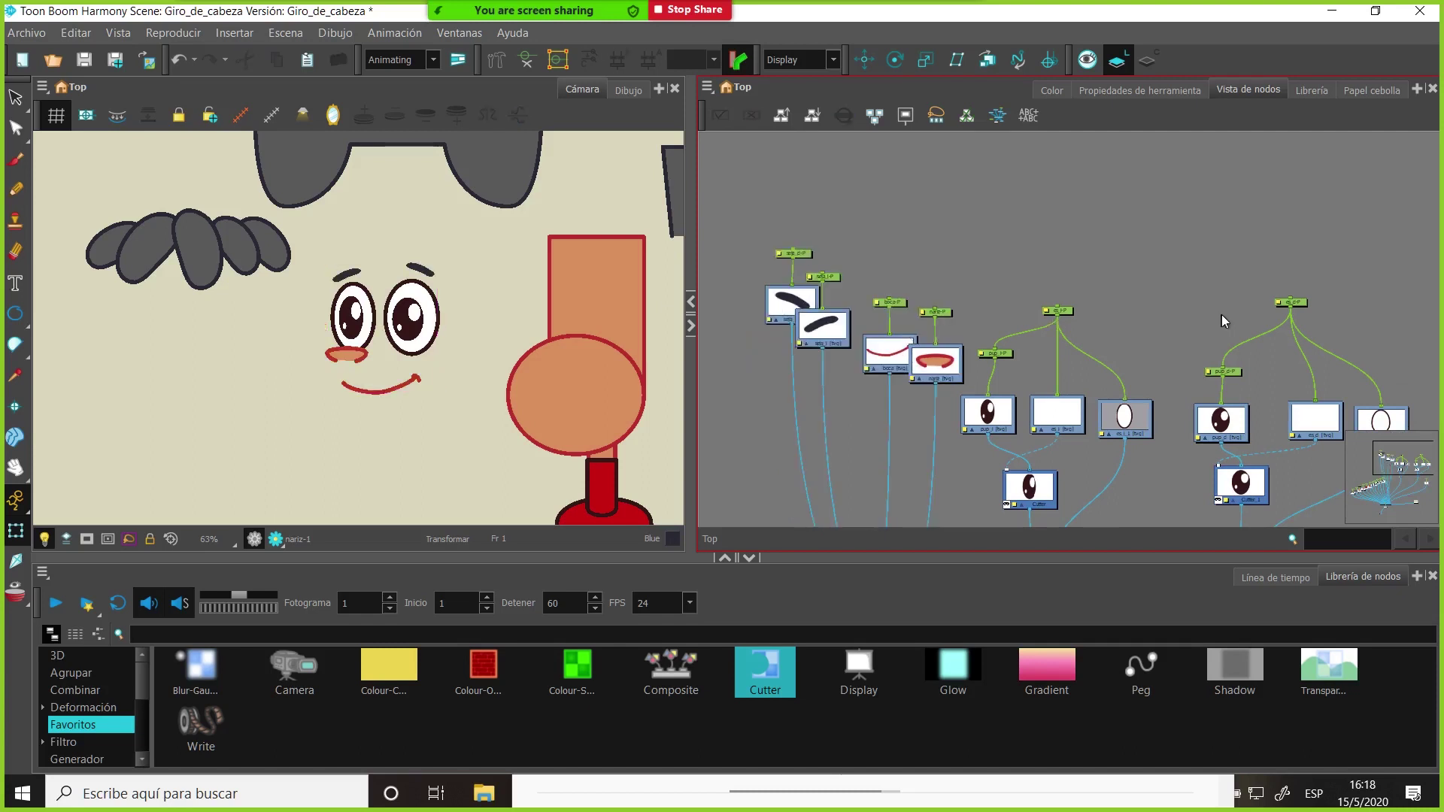
Add one parent peg above the eyebrow, mouth, nose and both eye pegs, positioned just over them
scroll(1221, 315, down, 1)
drag(1276, 332, 768, 232)
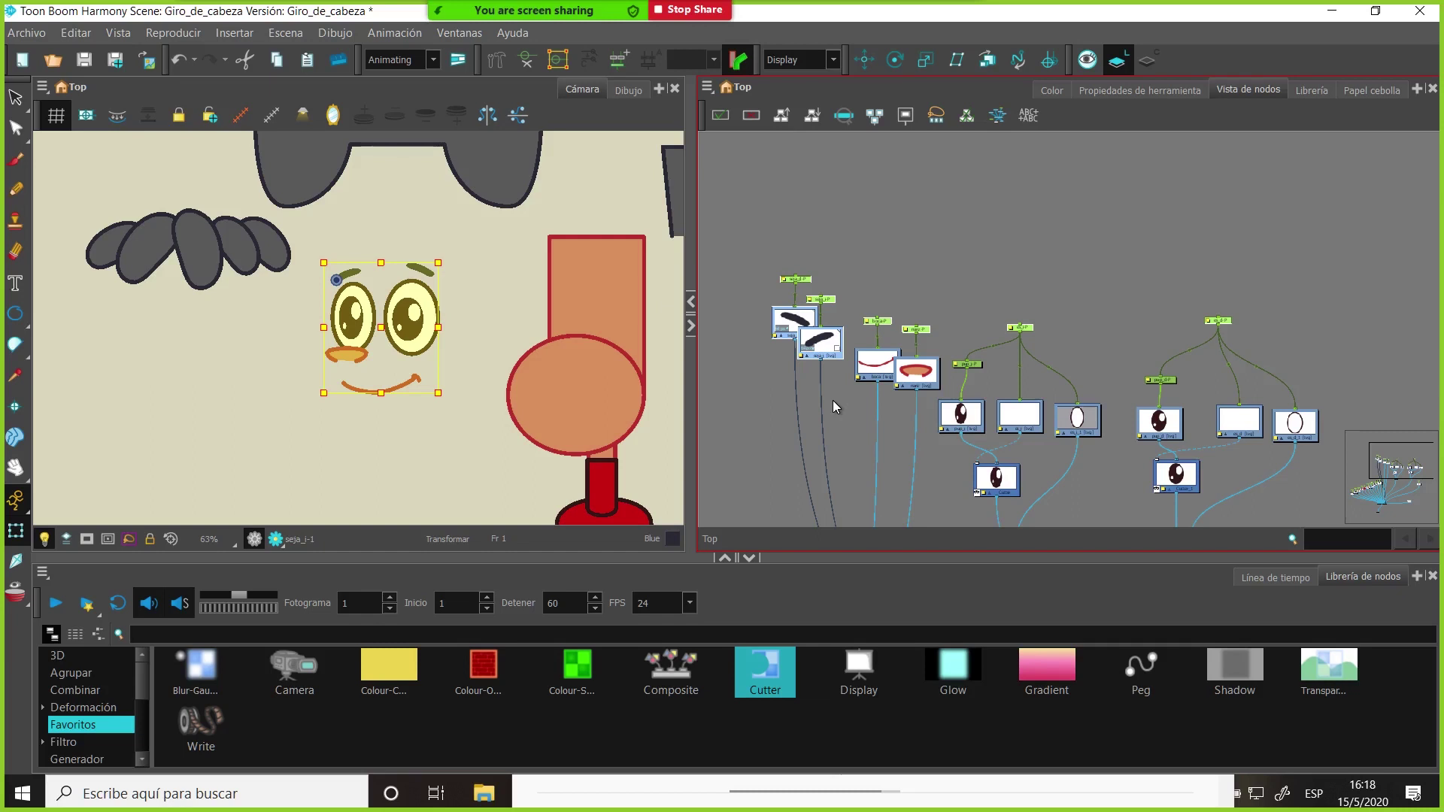
key(ctrl+p)
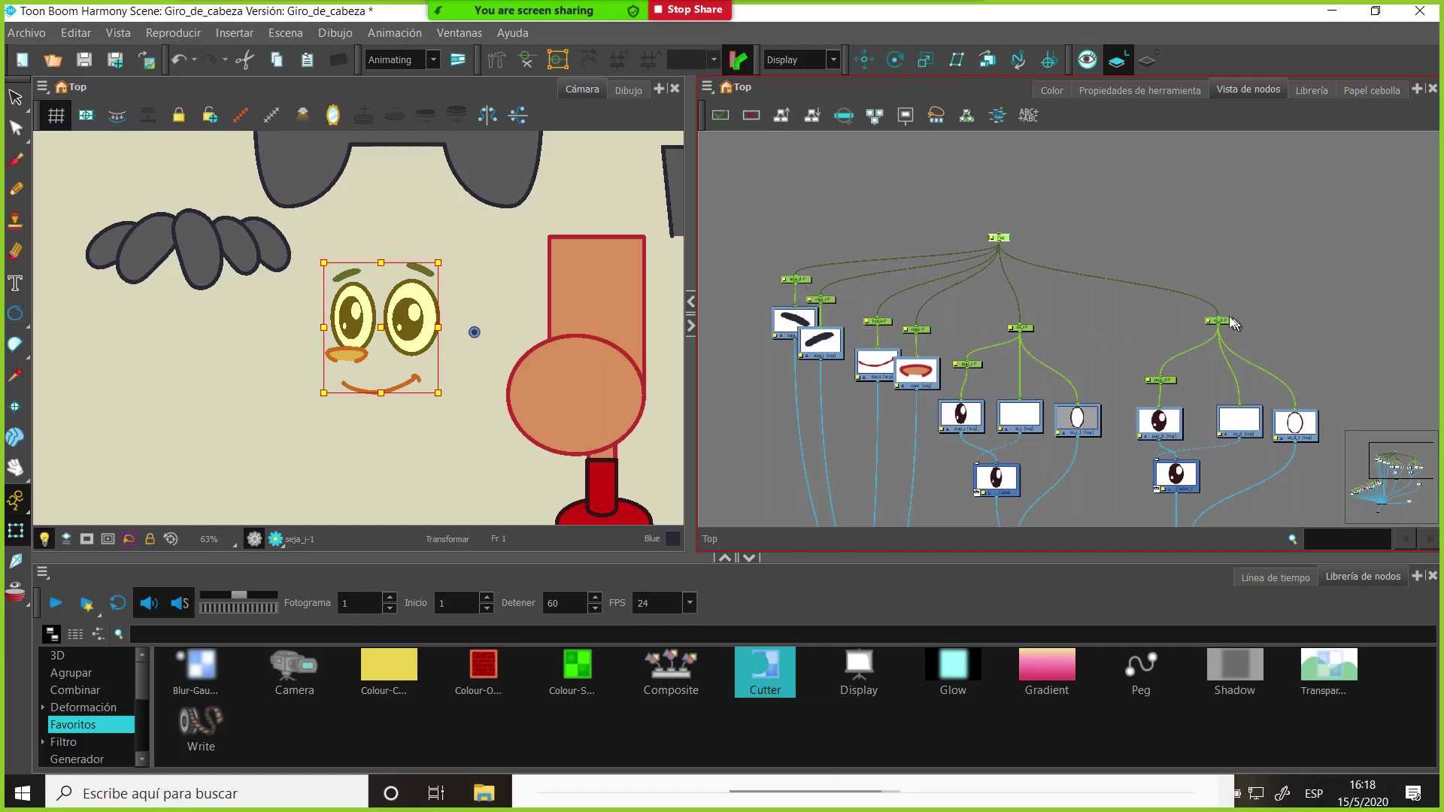
drag(1009, 243, 1009, 235)
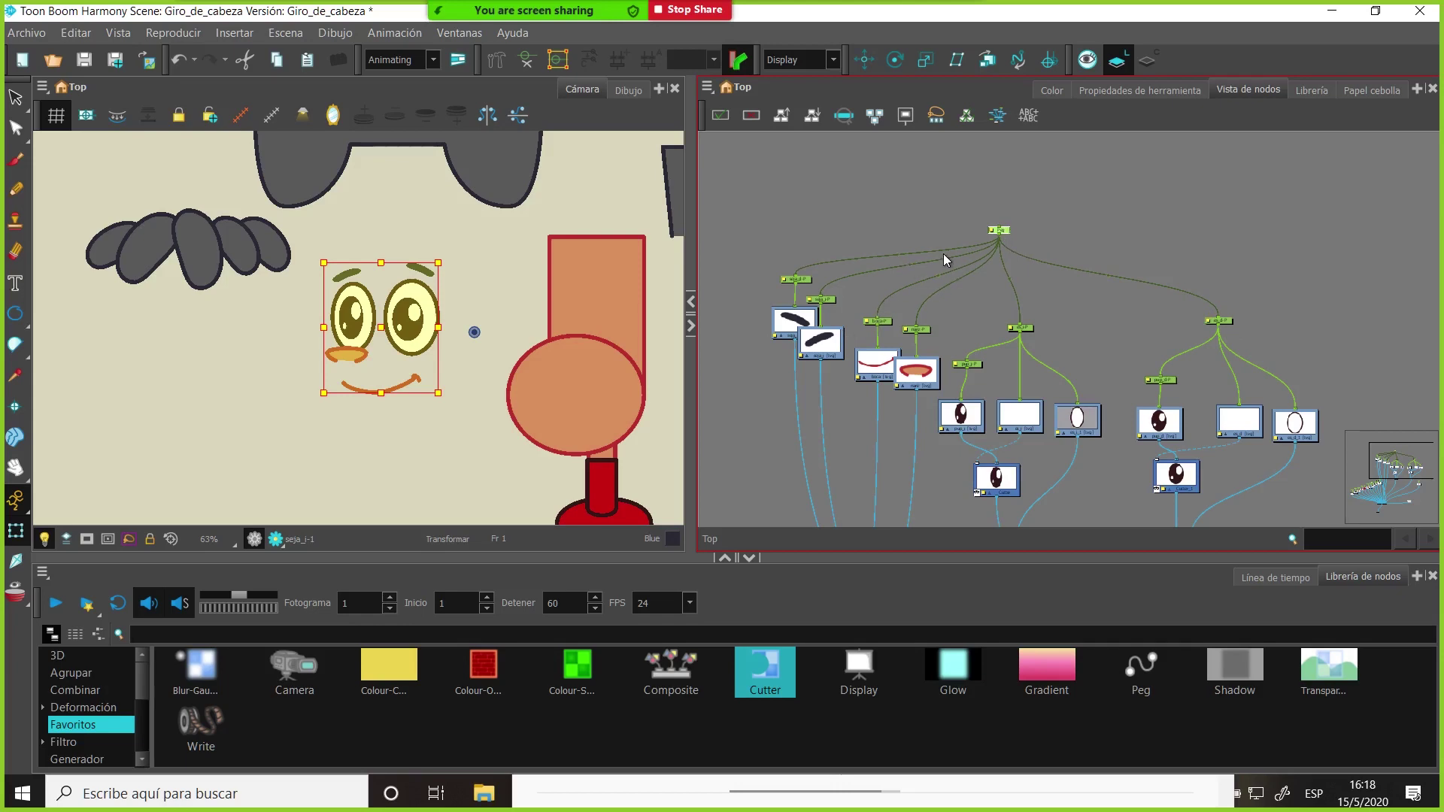
scroll(973, 246, up, 2)
scroll(972, 245, up, 3)
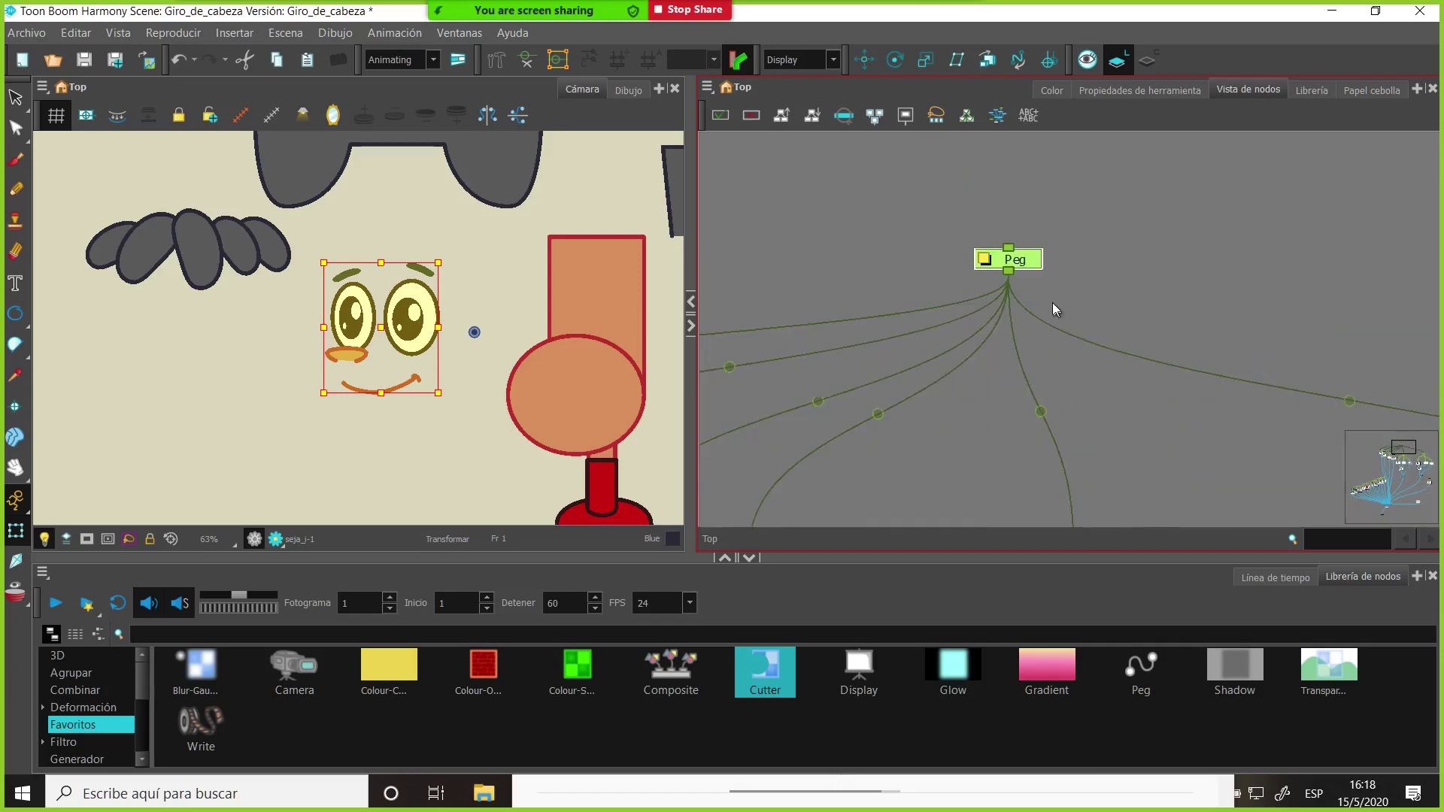
drag(1020, 277, 1020, 273)
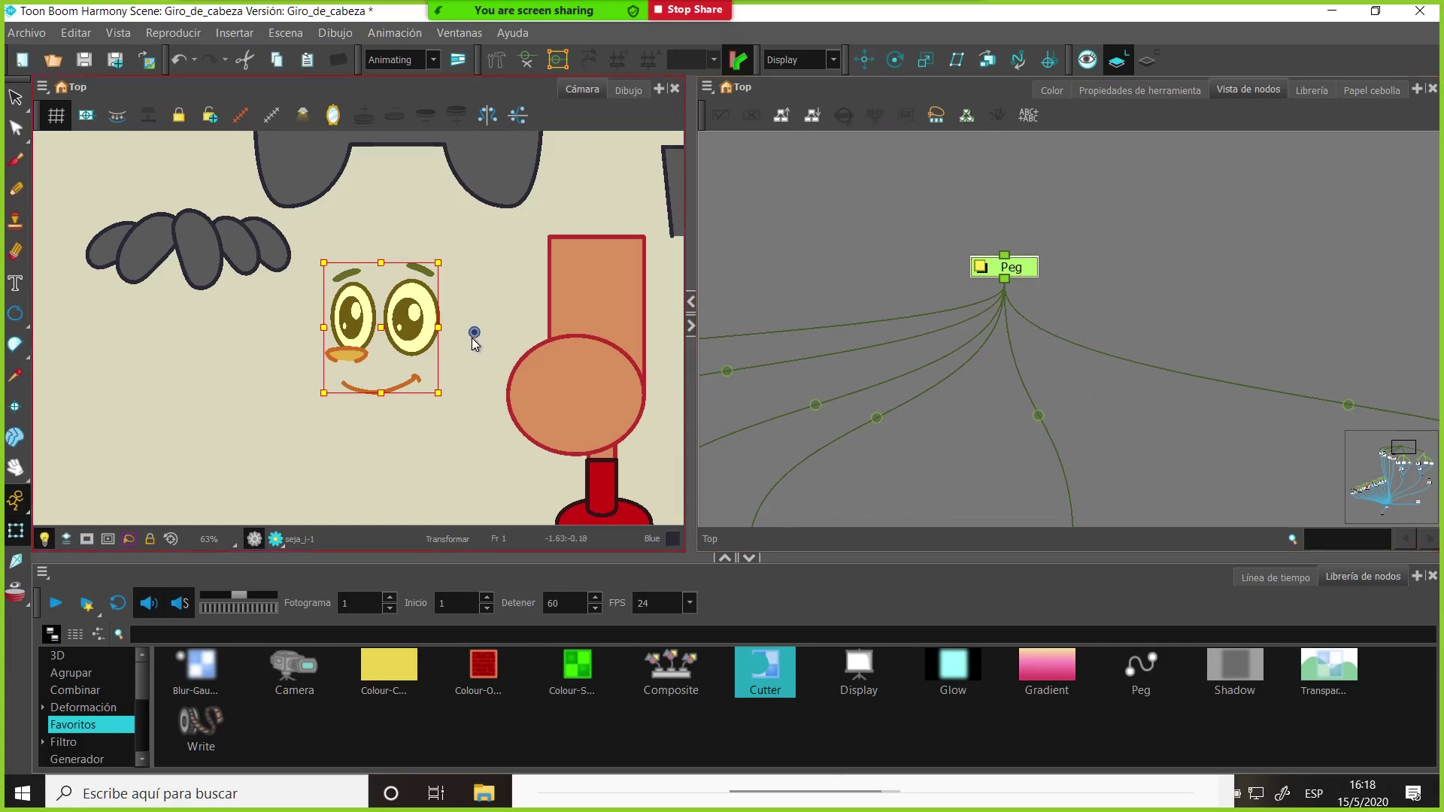
Relocate the new parent peg's pivot onto the inner end of the nose using the Translate tool
scroll(473, 338, down, 3)
scroll(421, 361, up, 2)
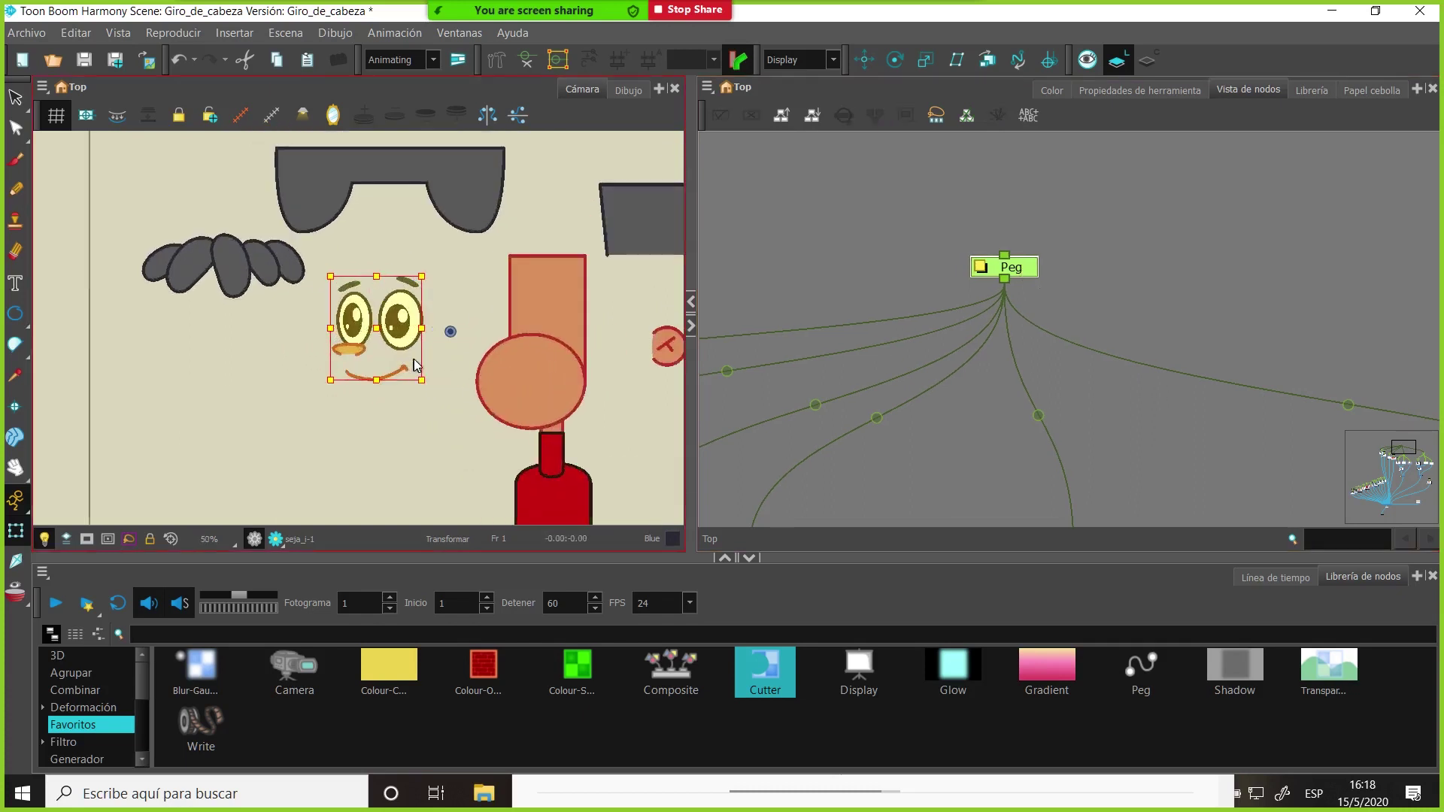
scroll(451, 346, up, 3)
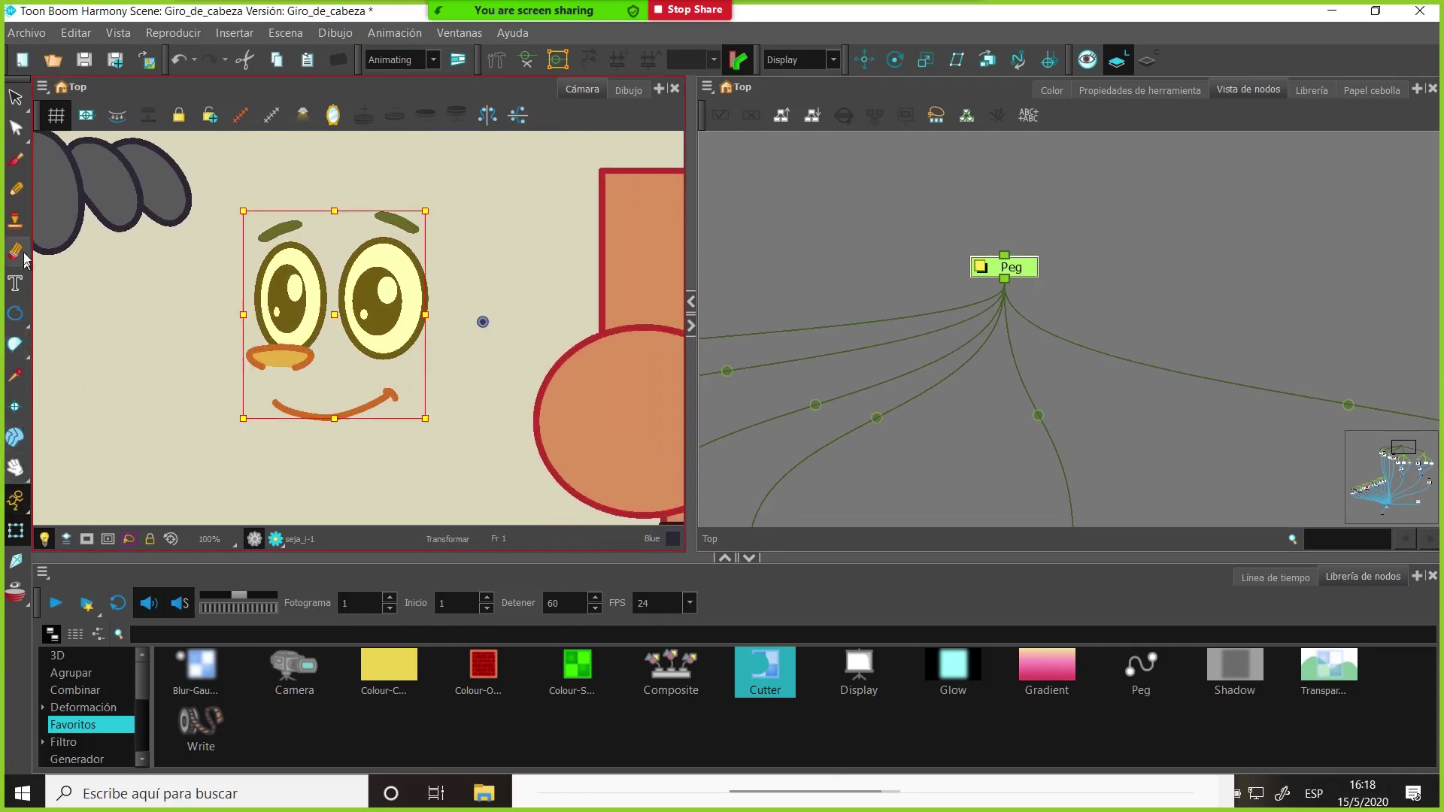
click(864, 60)
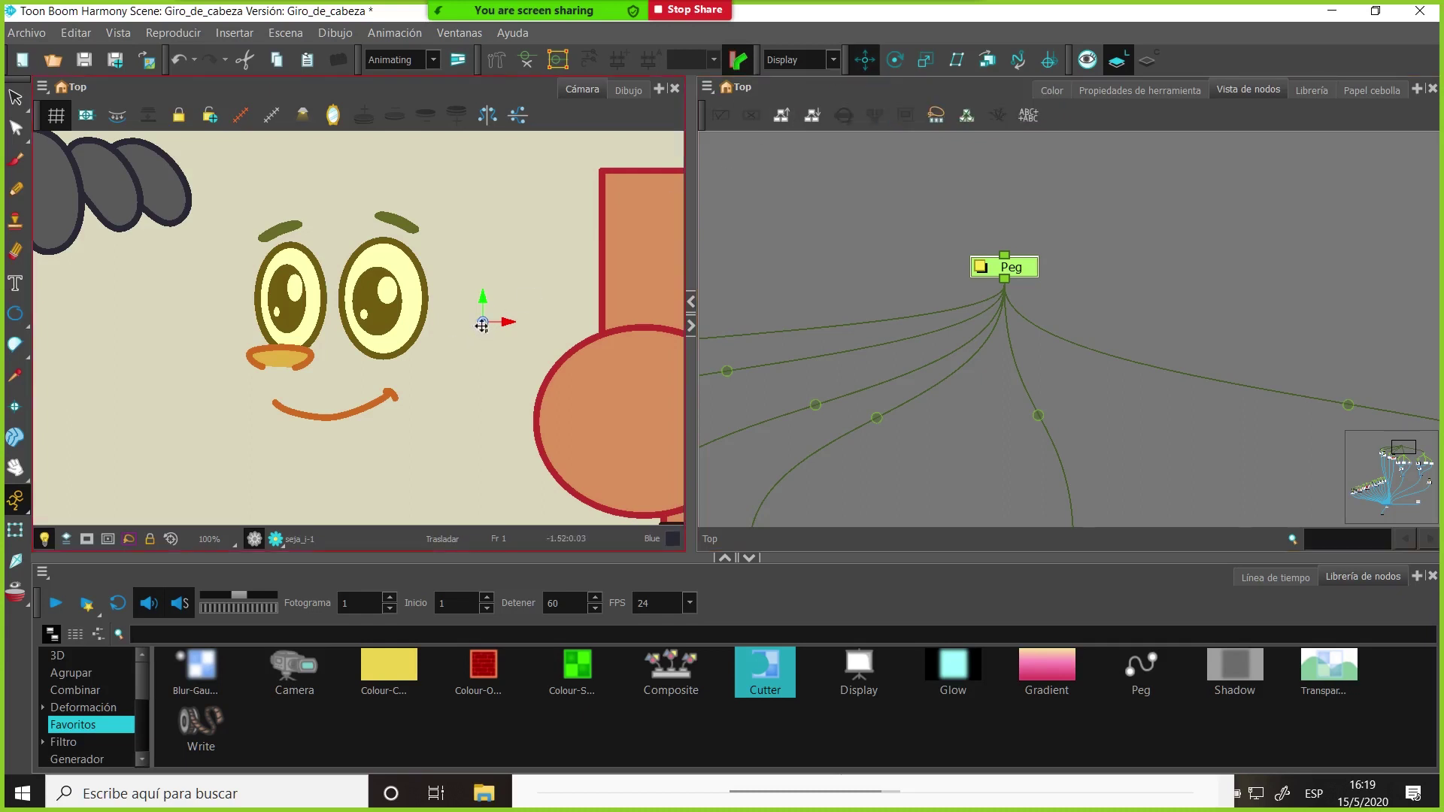
drag(482, 324, 306, 356)
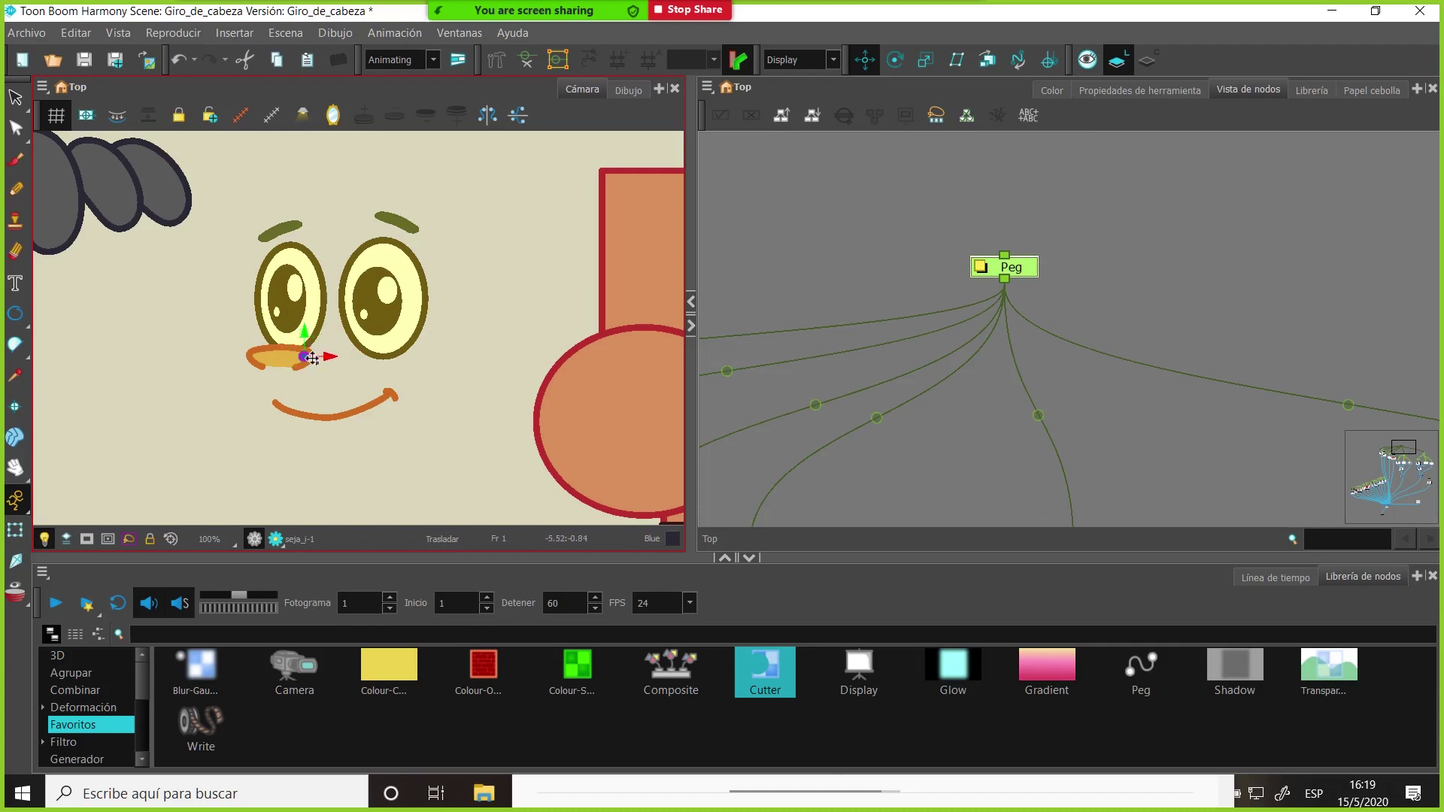
click(16, 532)
click(472, 368)
key(1)
key(1)
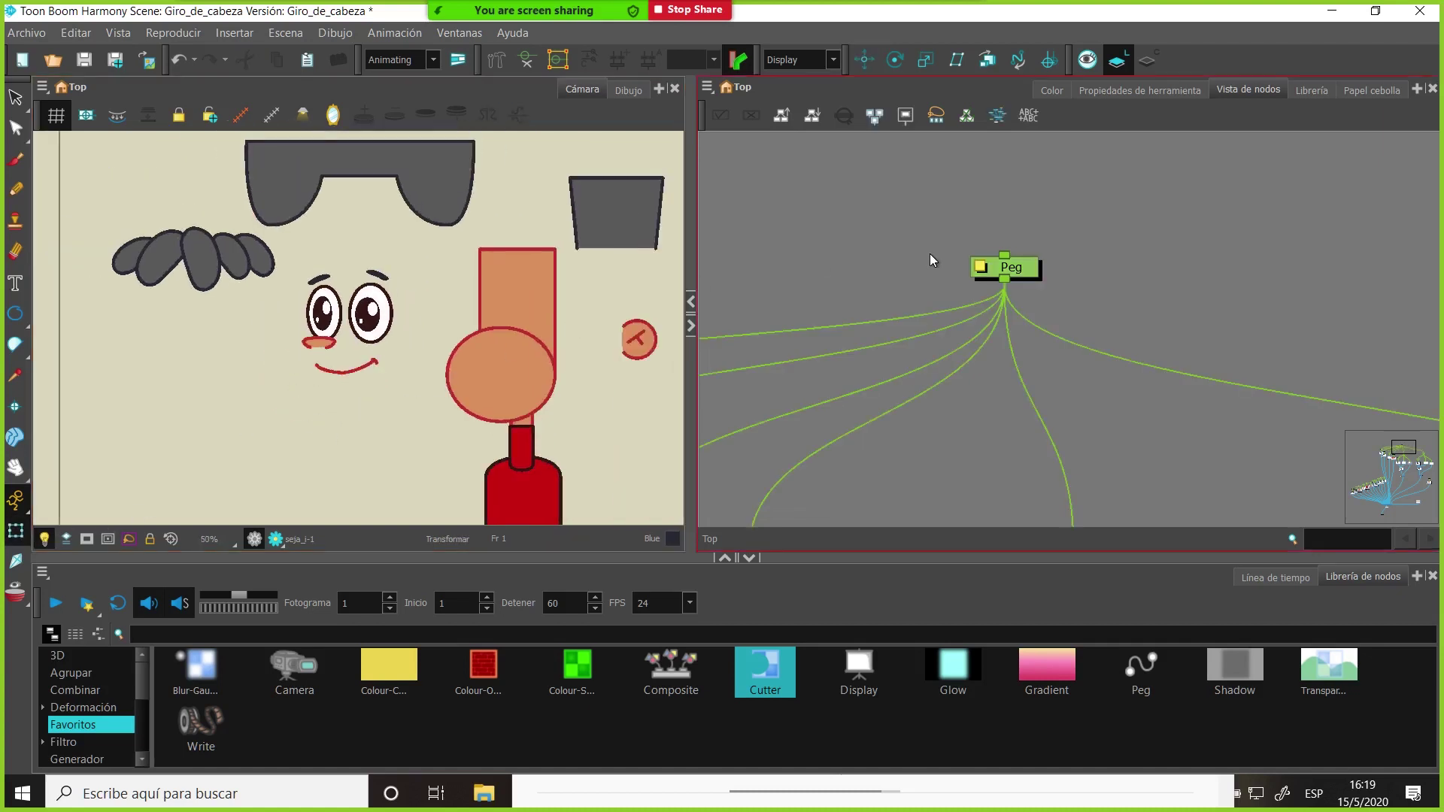
Select the shared parent peg starting from the nose, try transforming all facial features together, and undo the change
click(329, 348)
scroll(331, 349, up, 3)
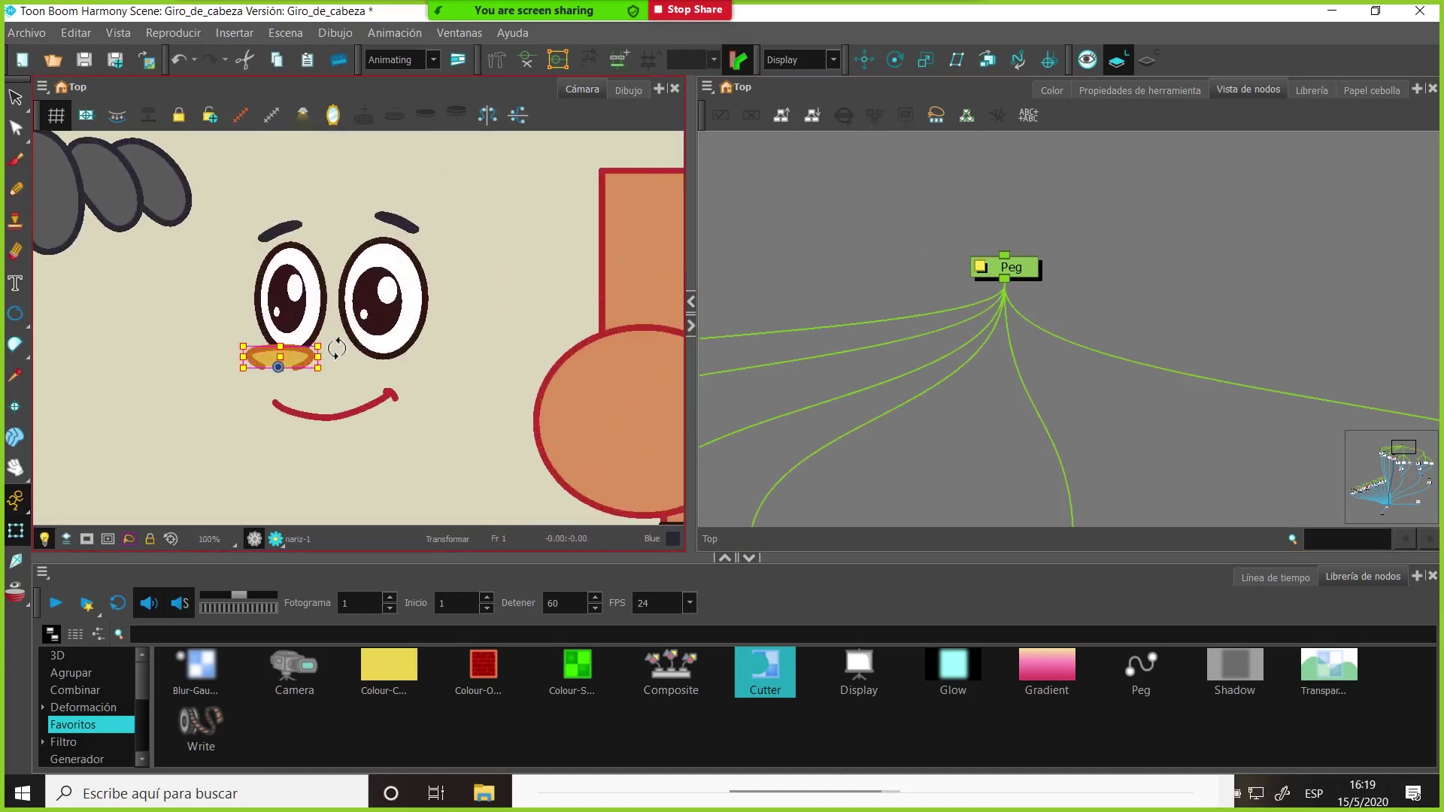
key(b)
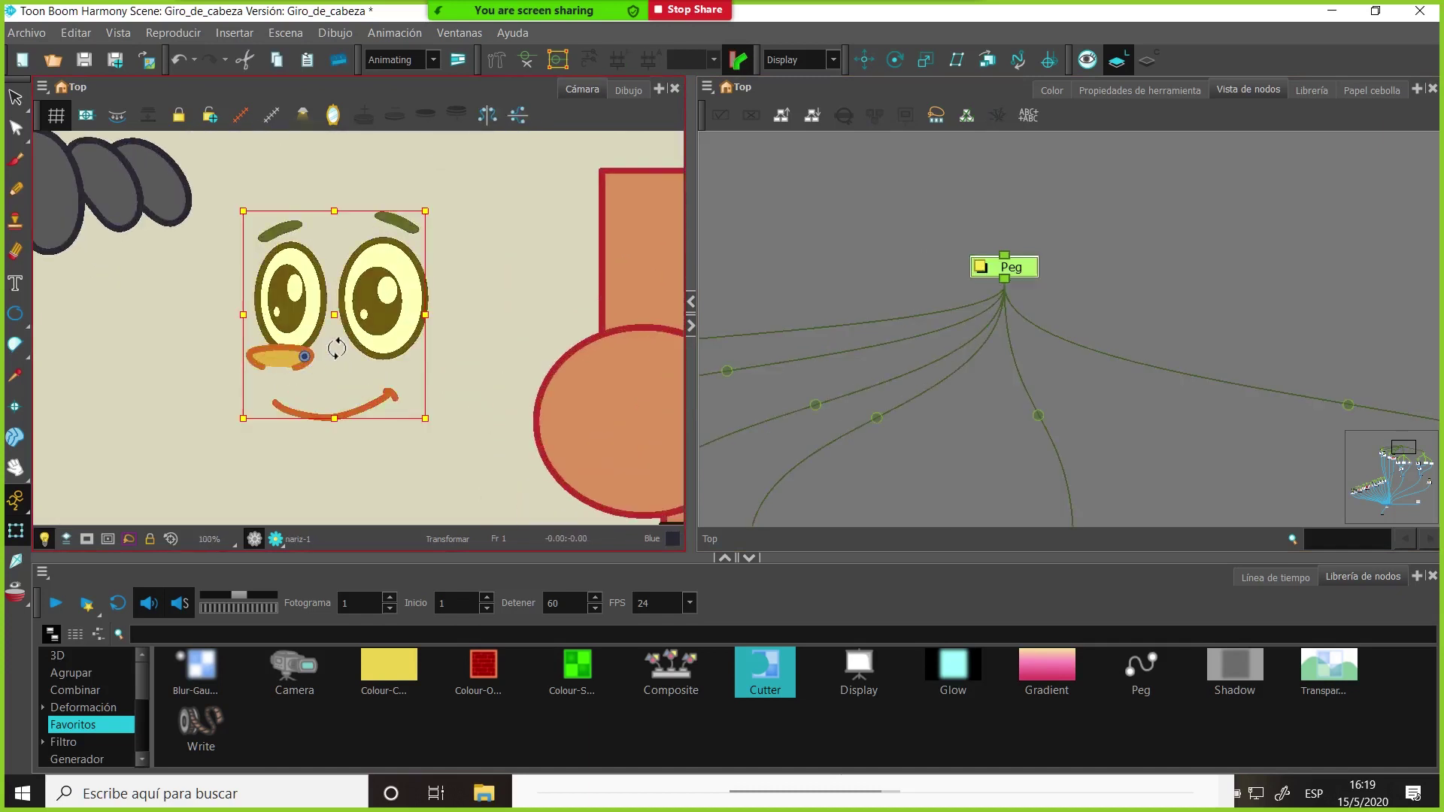
mouse_move(297, 351)
mouse_down()
mouse_move(233, 389)
mouse_move(313, 257)
mouse_up()
click(316, 315)
key(ctrl+z)
Reselect the shared parent peg from the nose and test transforming the facial features around its pivot
click(284, 366)
key(b)
mouse_move(283, 366)
mouse_down()
mouse_move(280, 394)
mouse_move(245, 409)
mouse_move(302, 364)
mouse_up()
key(2)
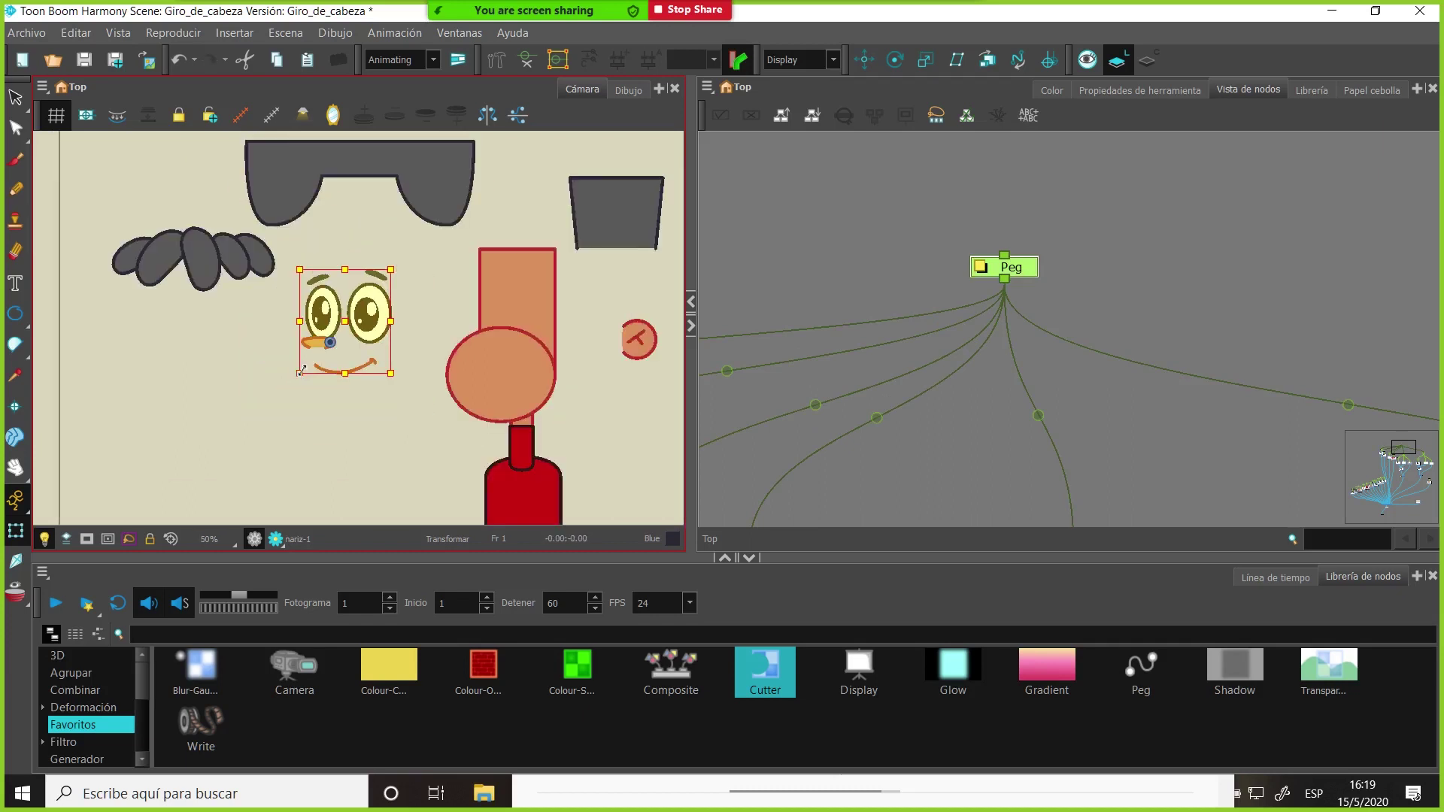
drag(302, 370, 297, 367)
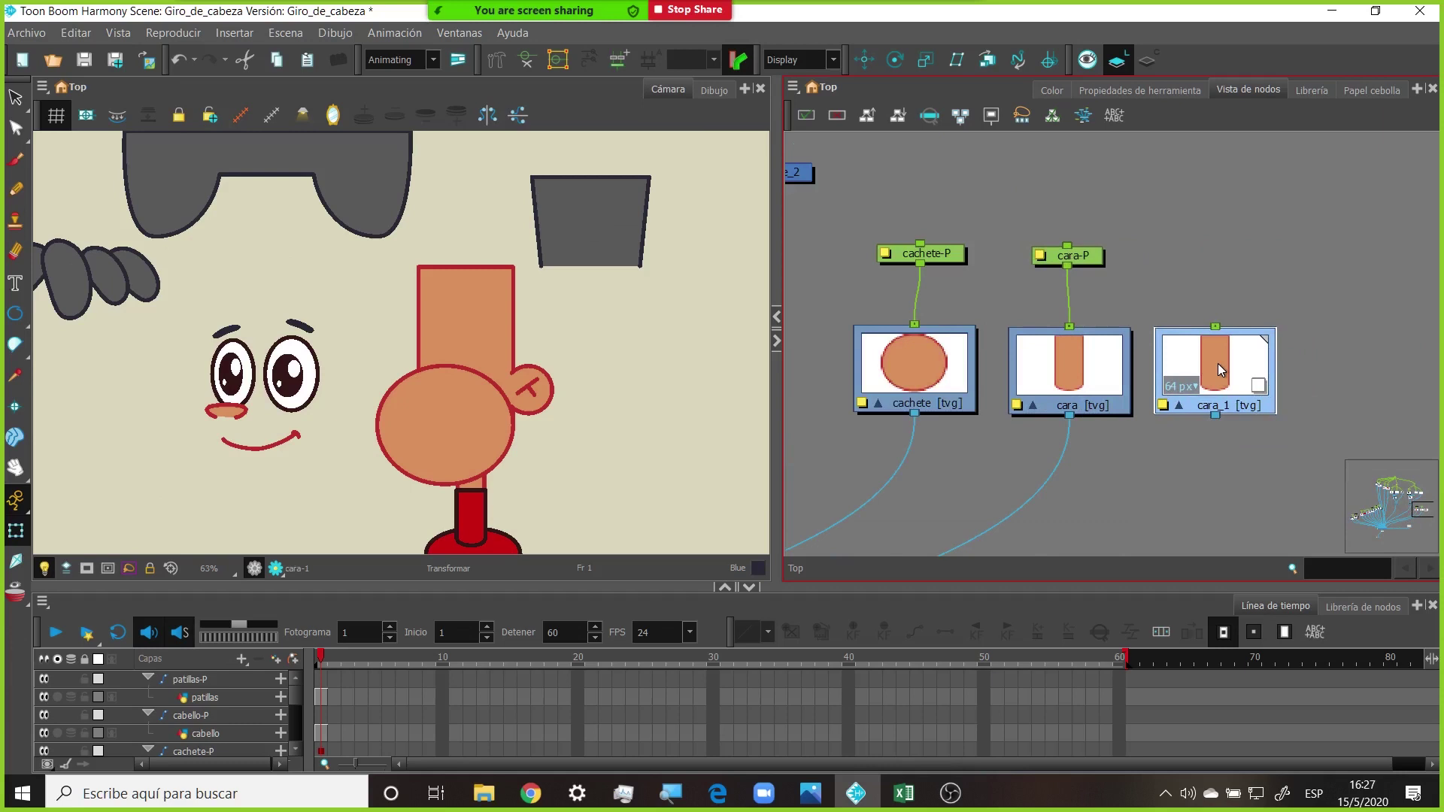
Open the cara face drawing in the Drawing view and activate its colour art layer
drag(778, 278, 806, 279)
click(1126, 383)
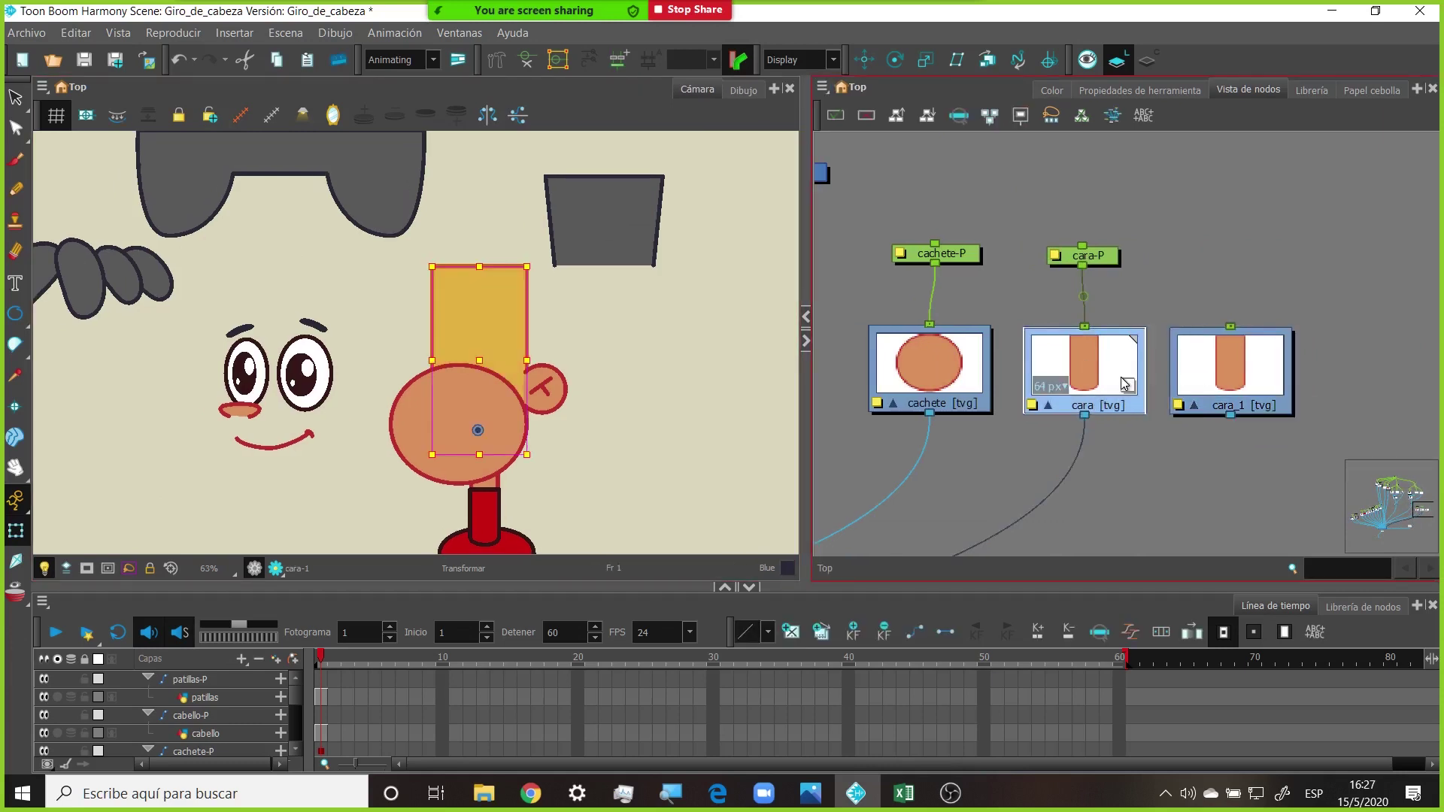
click(743, 89)
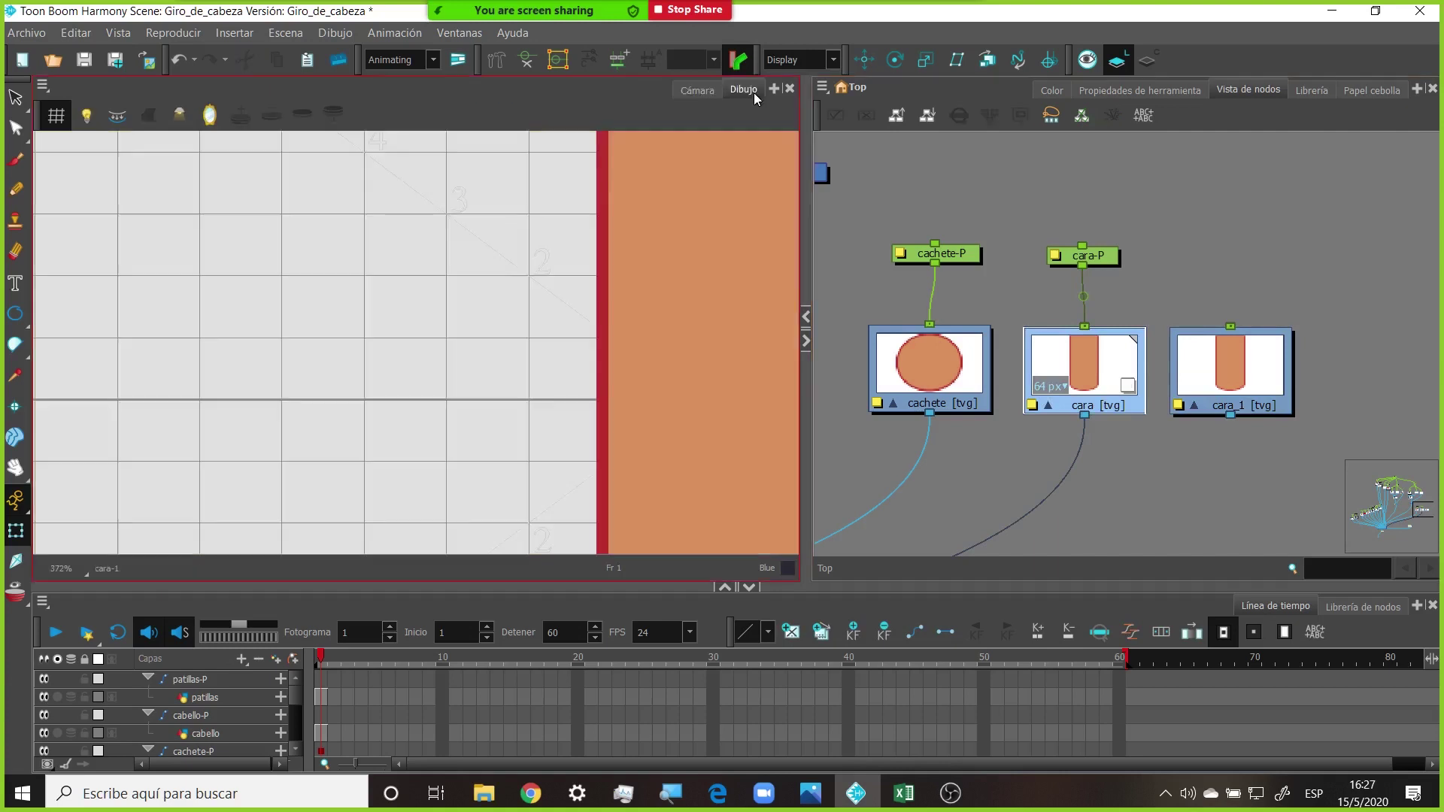
scroll(681, 296, down, 2)
key(2)
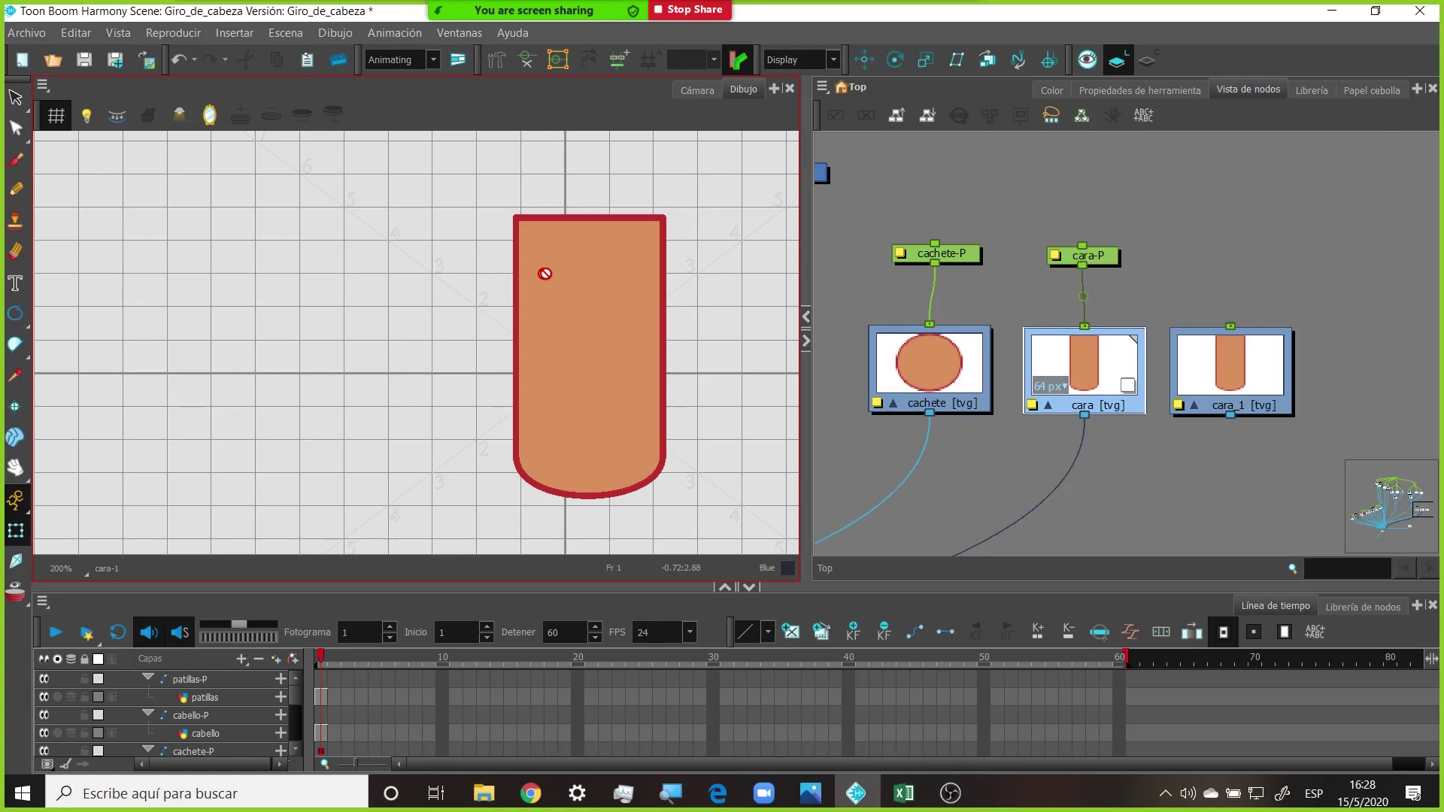
click(940, 169)
Select the entire cara shape and convert its pencil outline into brush strokes, then deselect everything and pick its fill
click(538, 384)
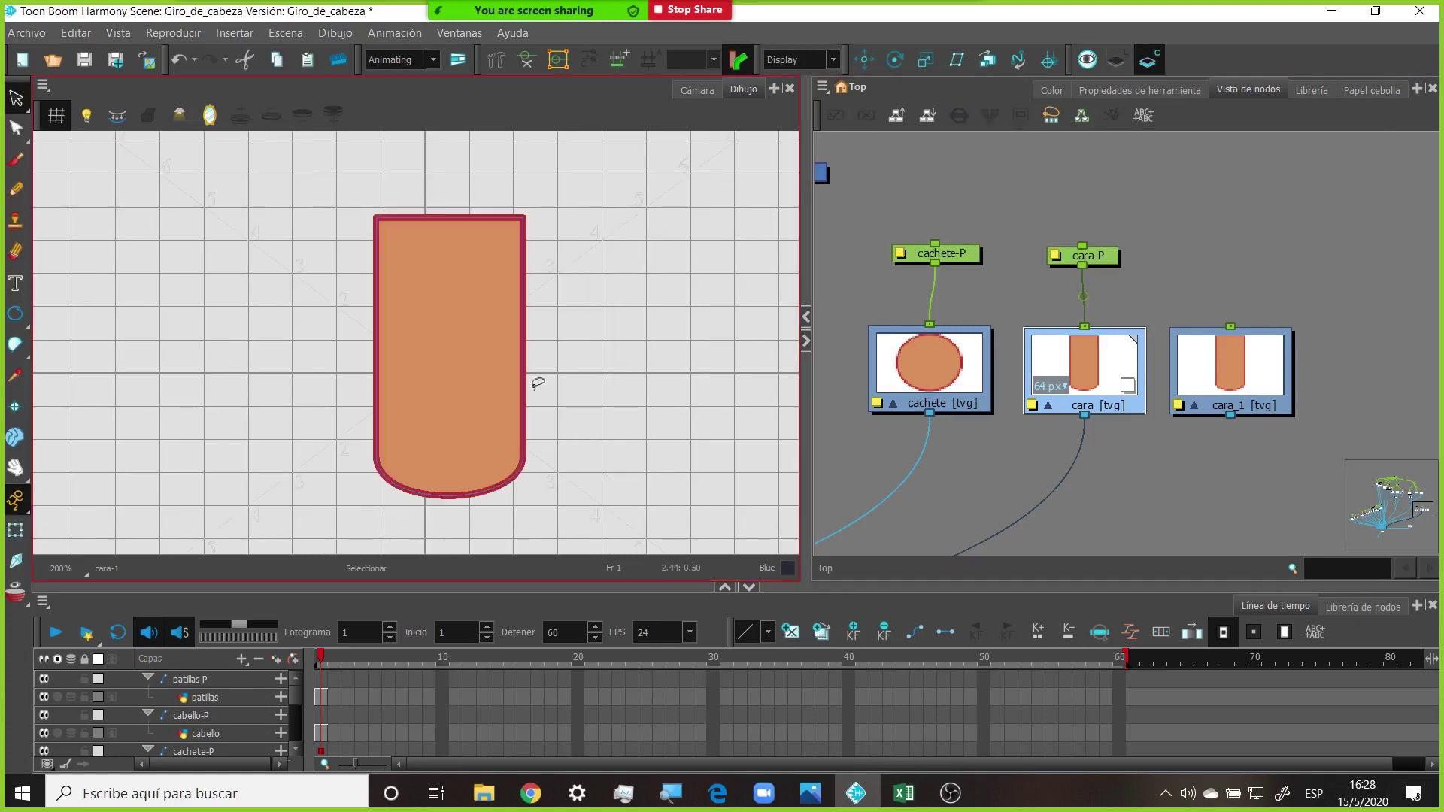
key(ctrl+a)
click(1176, 87)
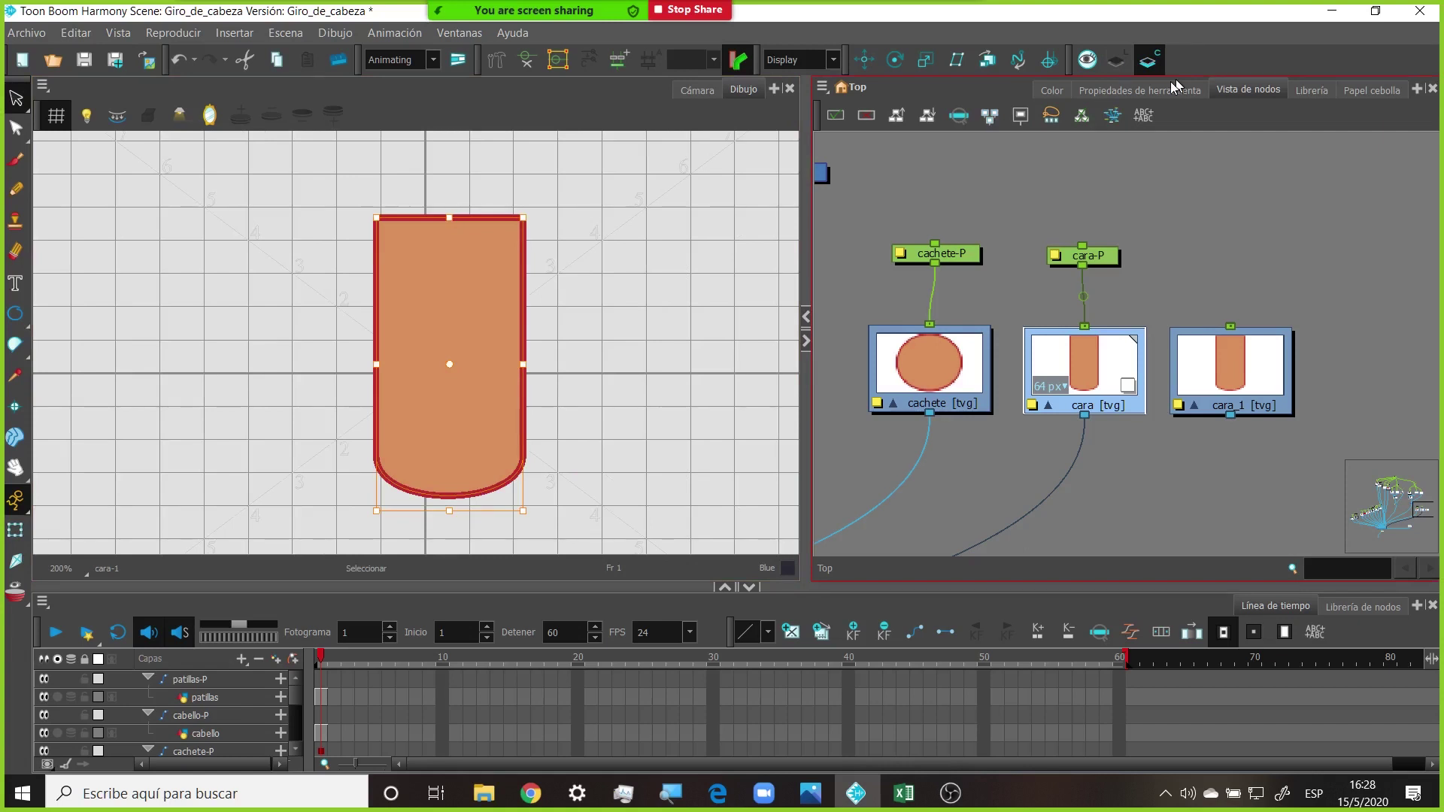
click(1175, 86)
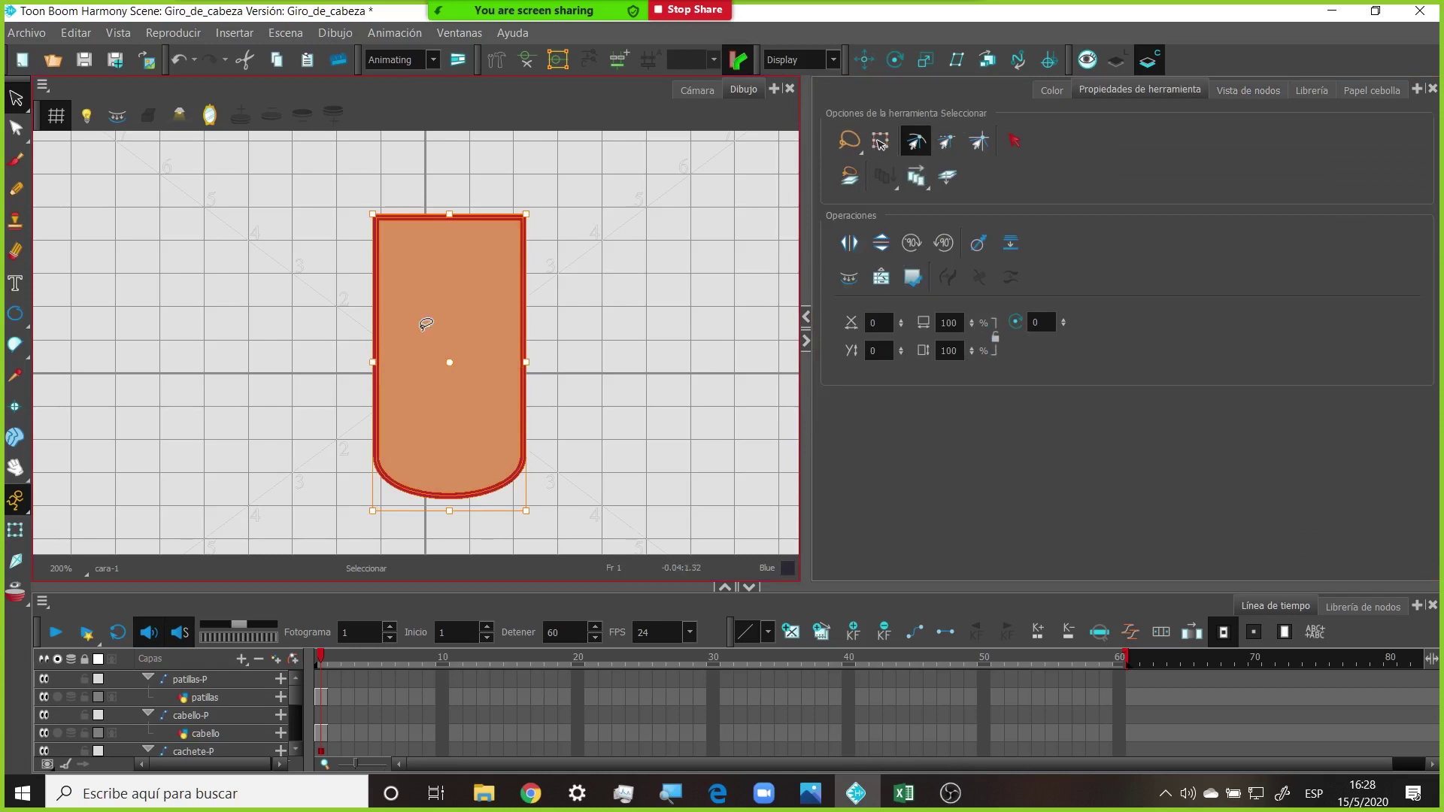
key(Escape)
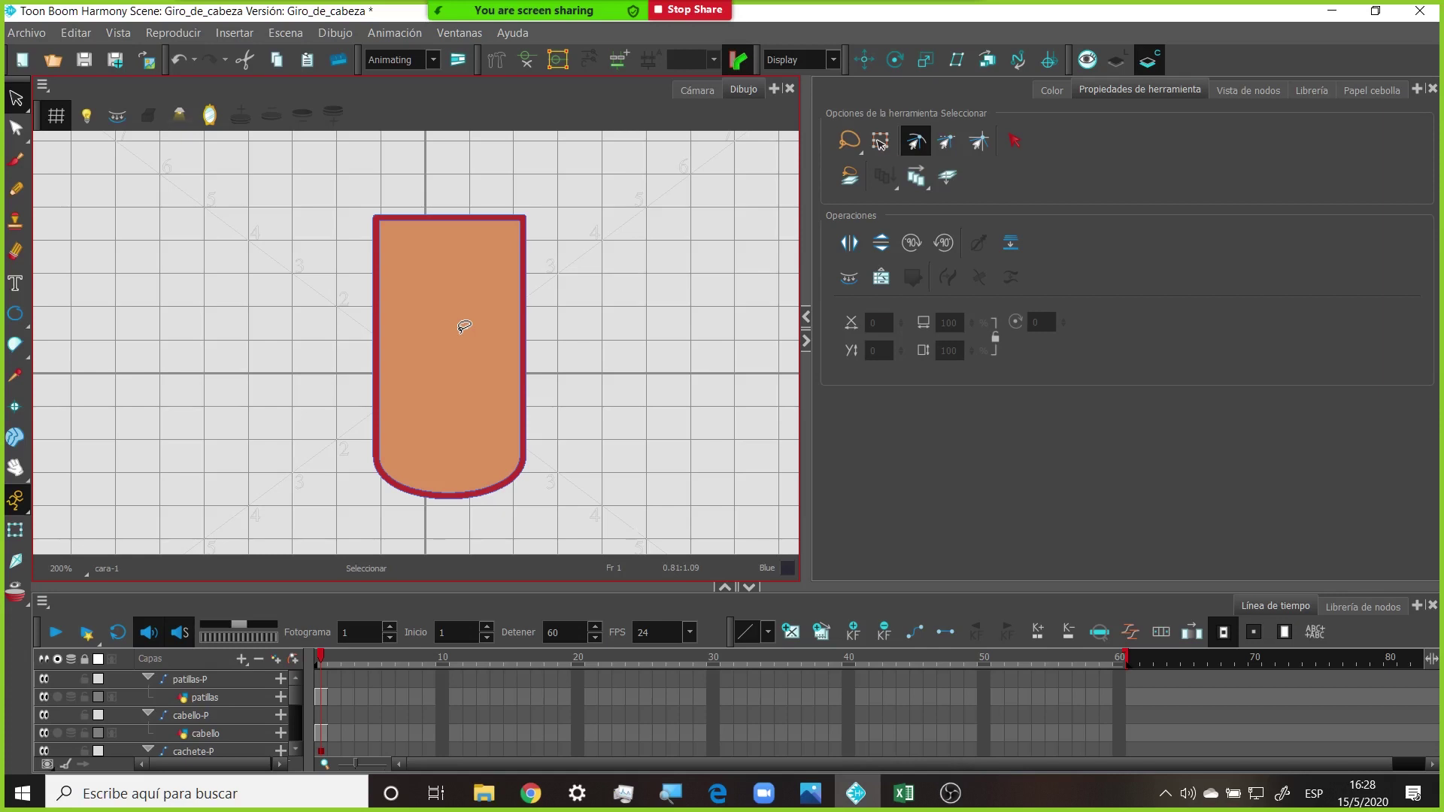
click(464, 326)
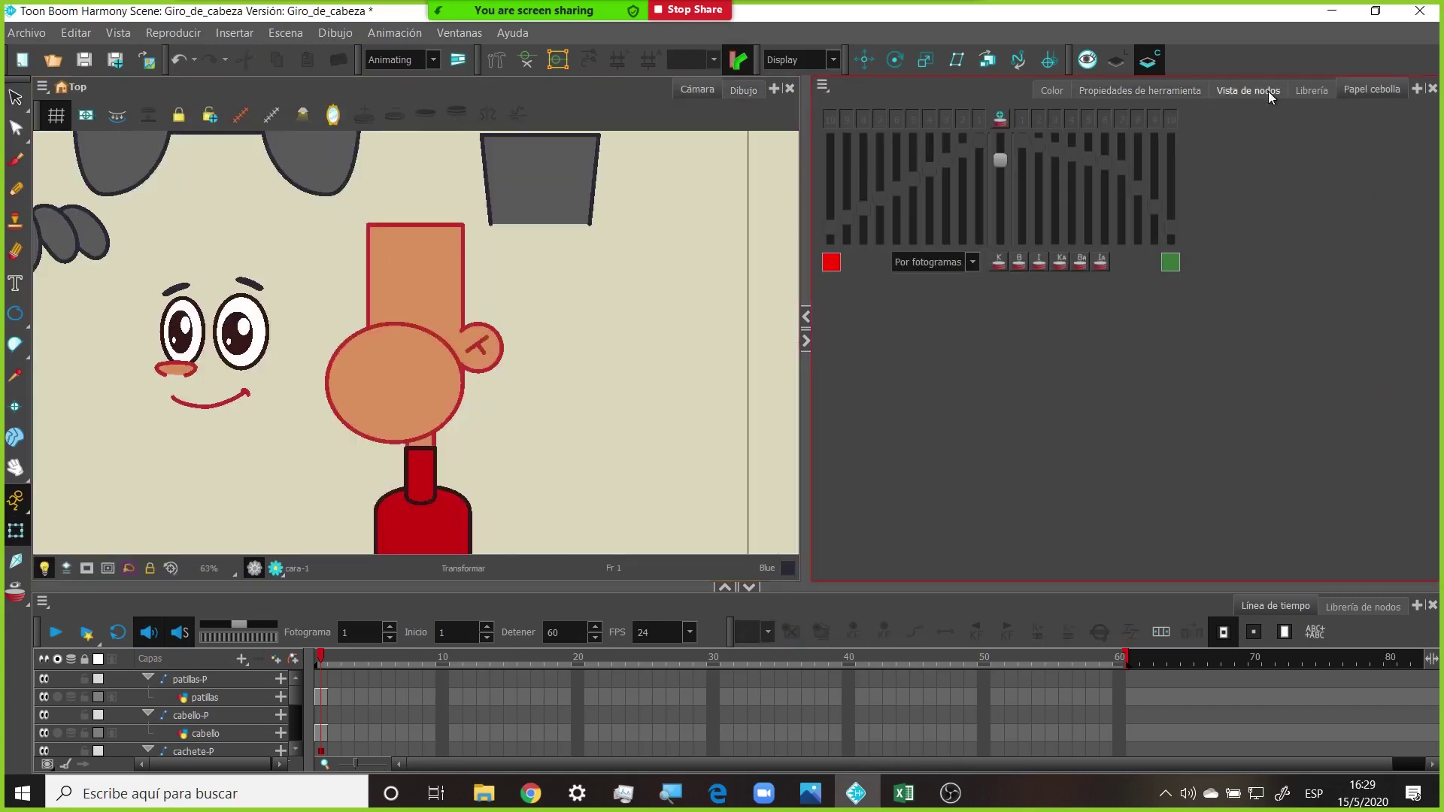
Place the cara_1 drawing node beside cachete and connect it to the cara-P peg and to Composite_3
click(1267, 92)
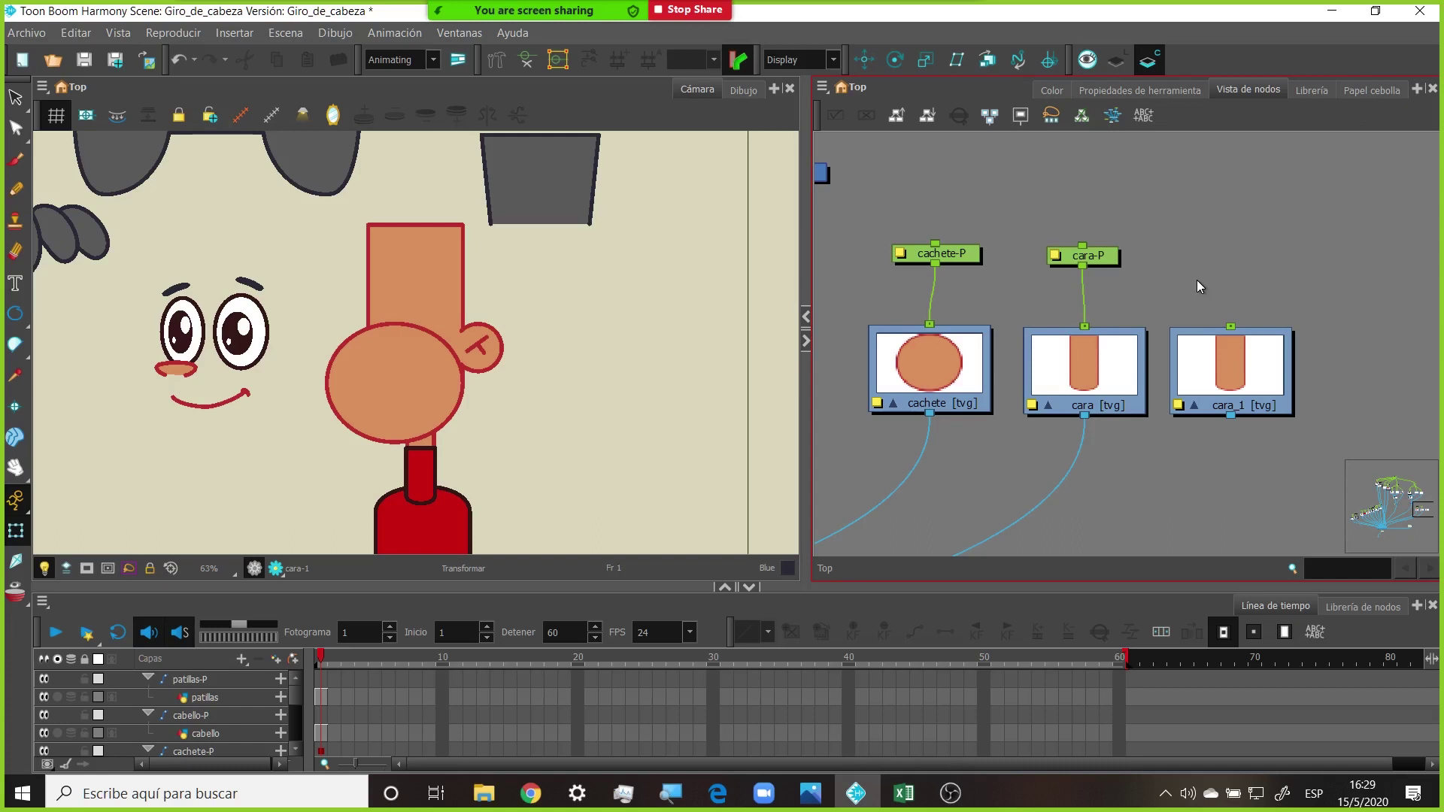
scroll(1188, 256, down, 2)
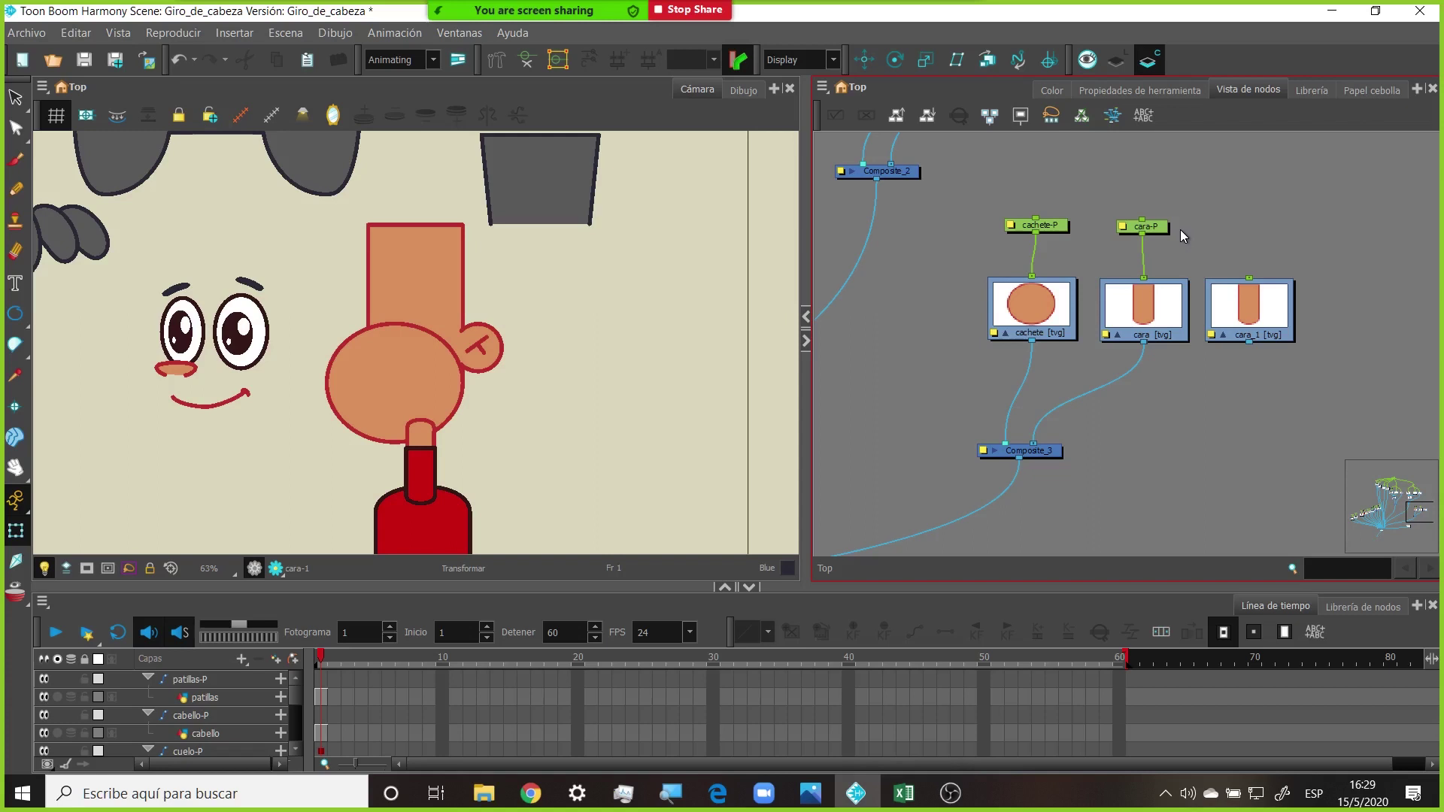
drag(1240, 310, 1089, 175)
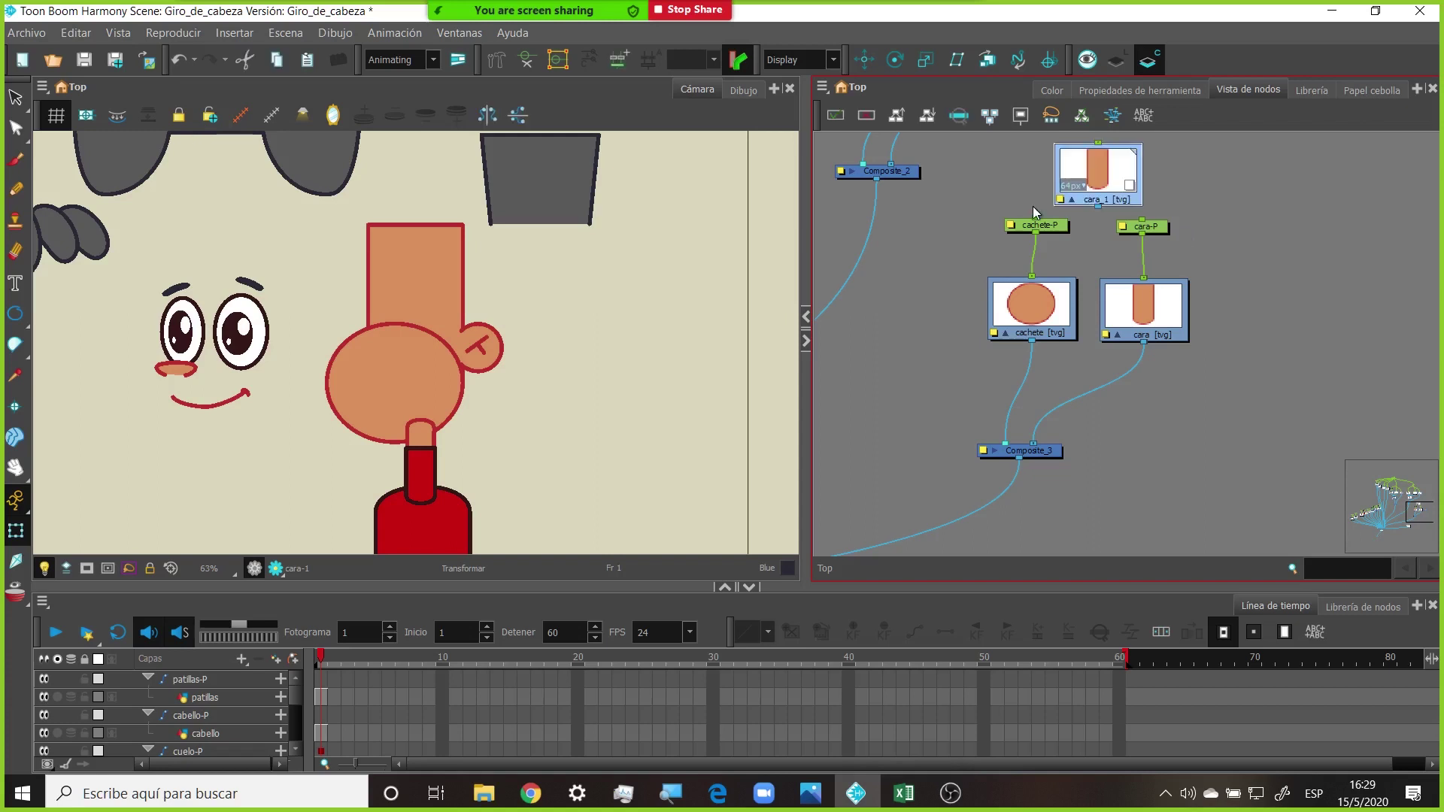
drag(1038, 225, 959, 228)
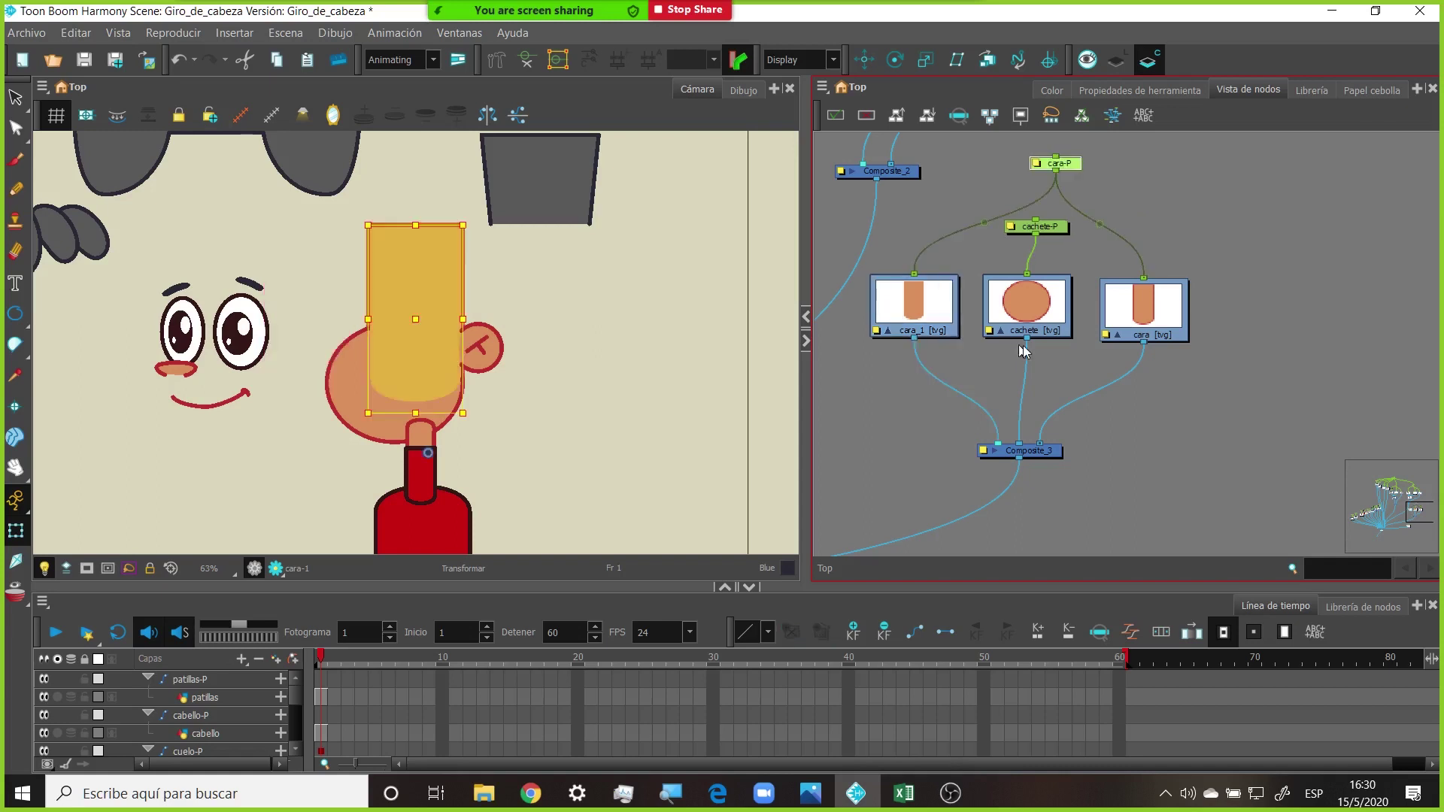
click(544, 390)
key(2)
key(2)
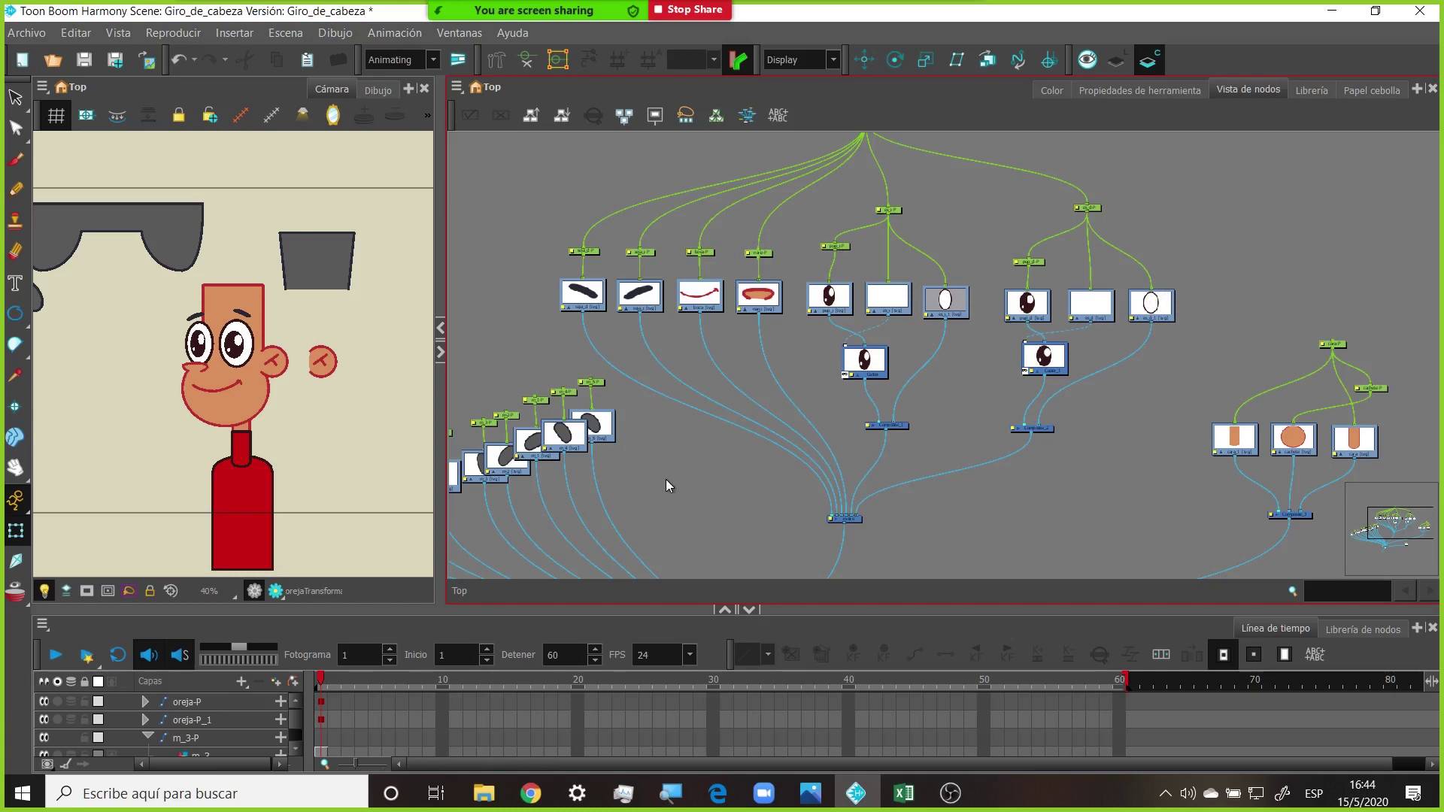
Move the patillas and cabello drawing nodes with their pegs together, above the neck, body and ear nodes
drag(616, 359, 981, 289)
drag(449, 260, 621, 301)
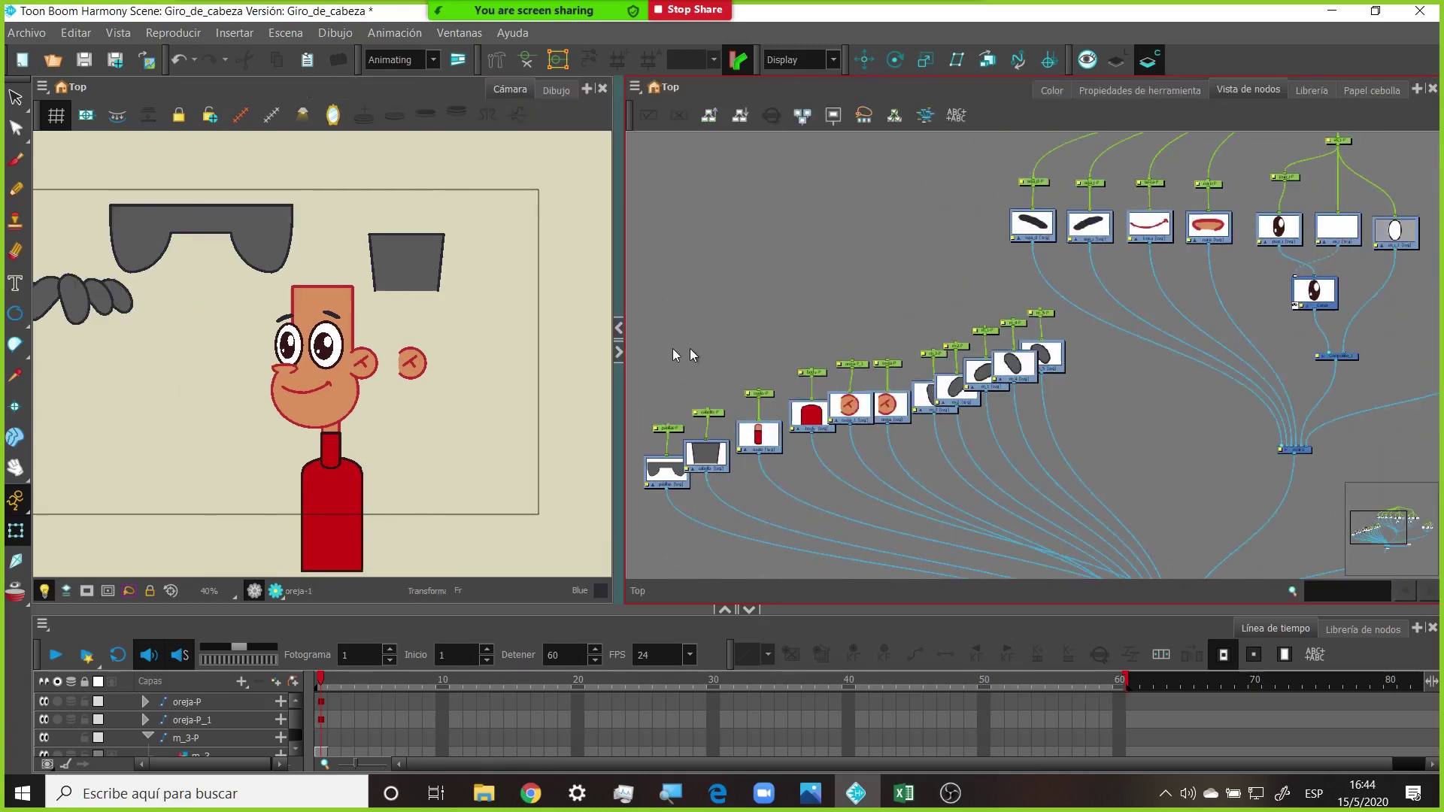
click(707, 453)
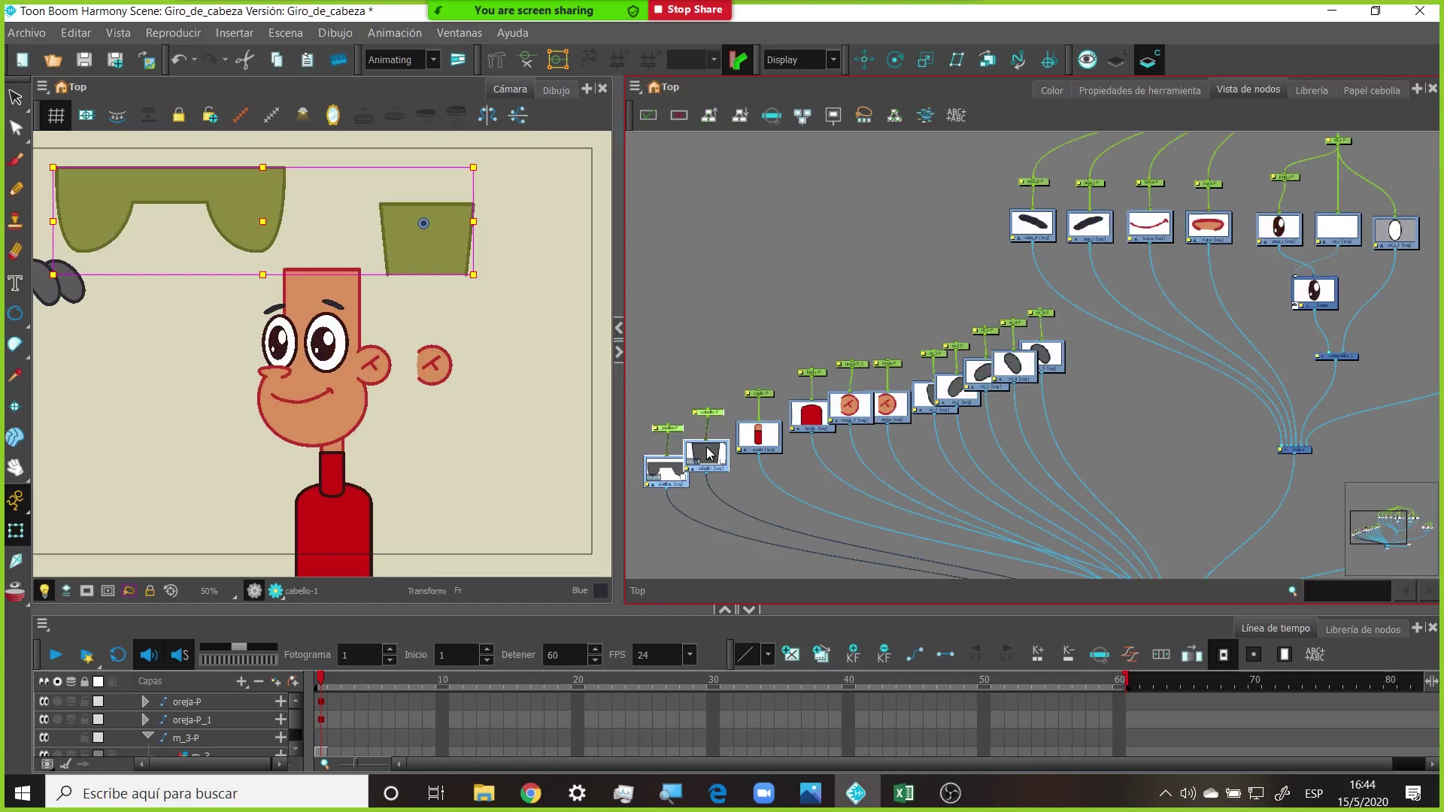
drag(706, 453, 799, 225)
click(875, 273)
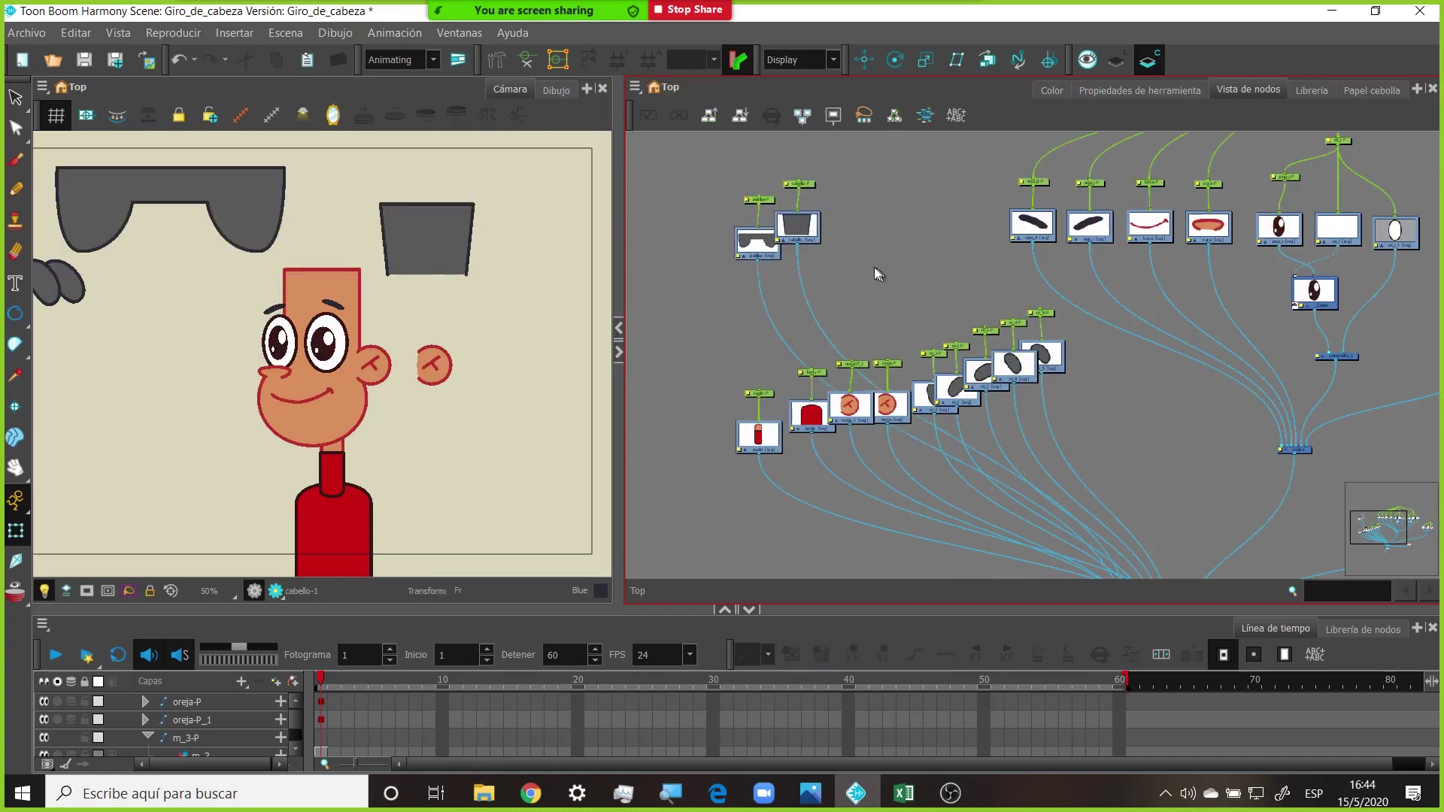
Duplicate the first eye's composite node, place the copy below patillas and cabello, and link it to the main composite
scroll(874, 268, up, 2)
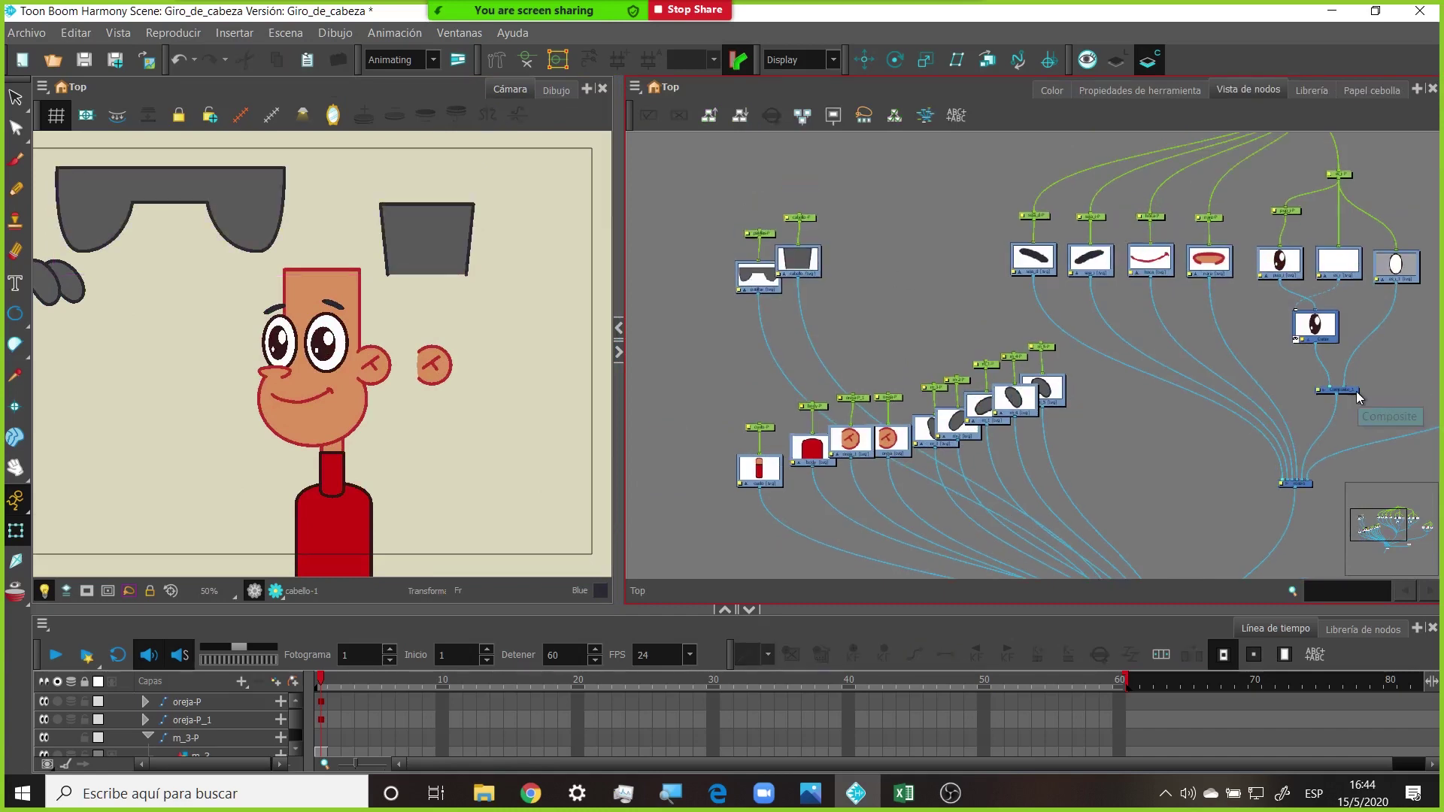
click(1355, 391)
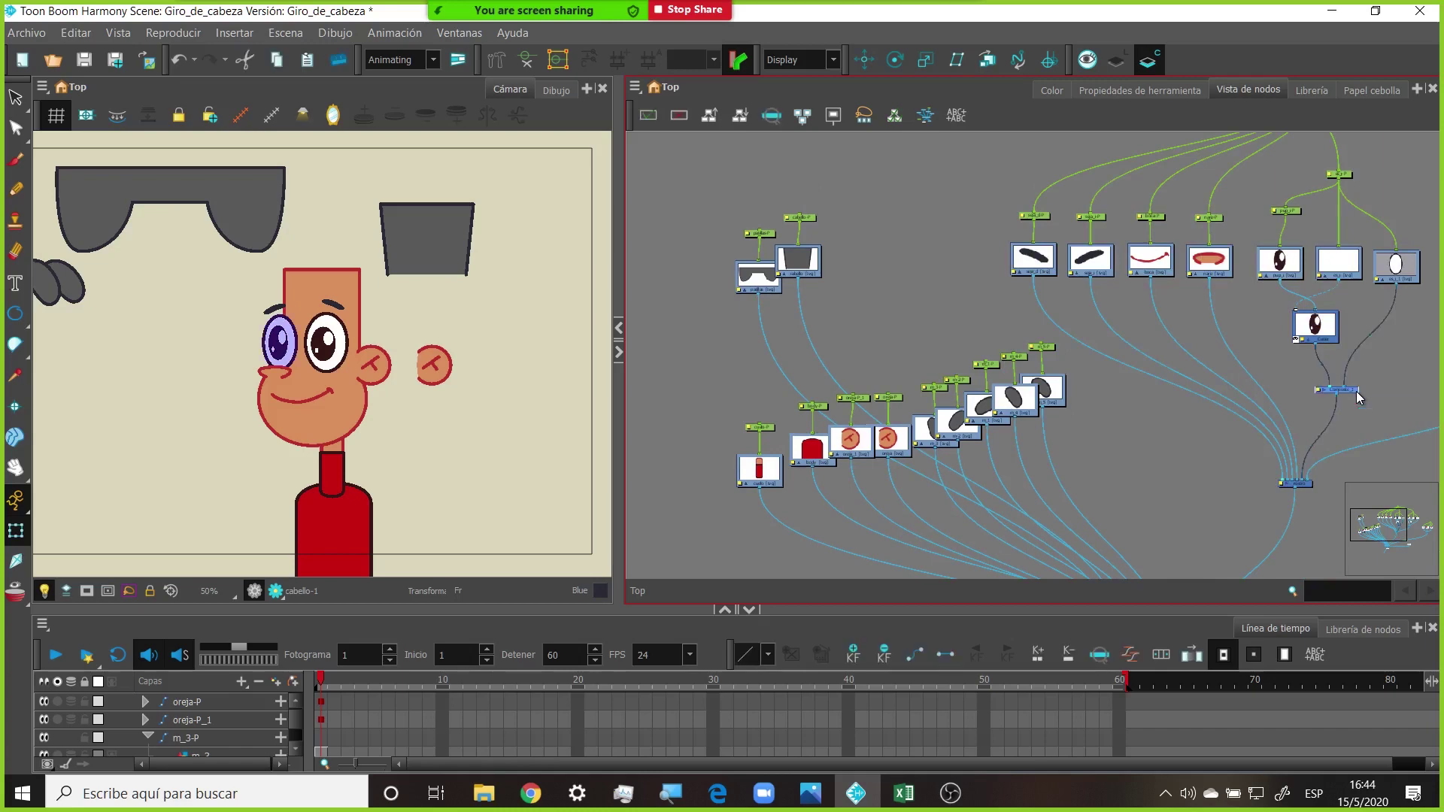
key(ctrl+d)
drag(1395, 400, 816, 299)
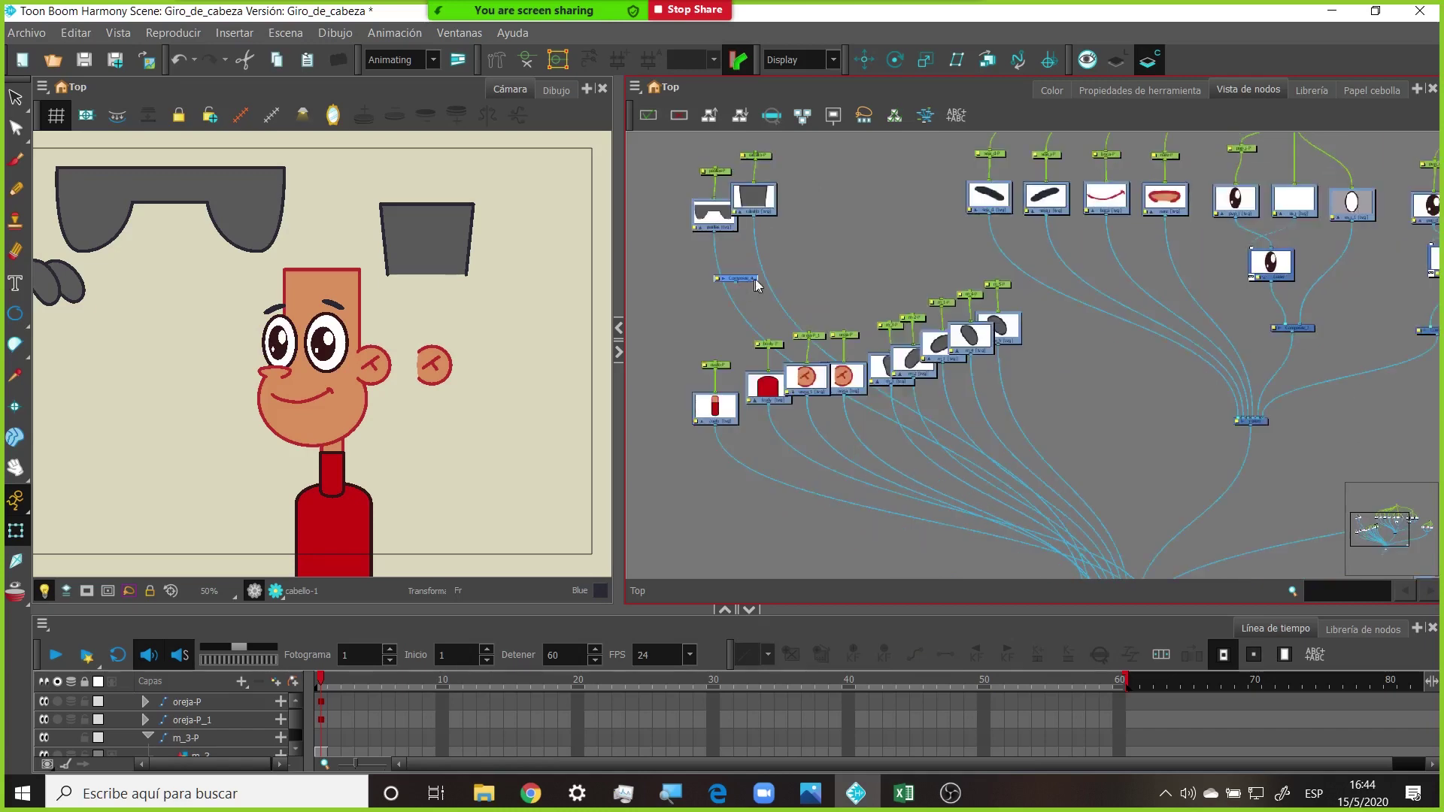
scroll(755, 280, down, 1)
drag(782, 268, 1099, 557)
Connect the cabello and patillas drawing outputs to Composite_4
scroll(824, 251, up, 3)
drag(744, 226, 904, 369)
scroll(903, 368, up, 2)
mouse_move(725, 299)
mouse_down()
mouse_move(908, 423)
mouse_move(799, 515)
mouse_move(765, 523)
mouse_up()
scroll(908, 423, up, 3)
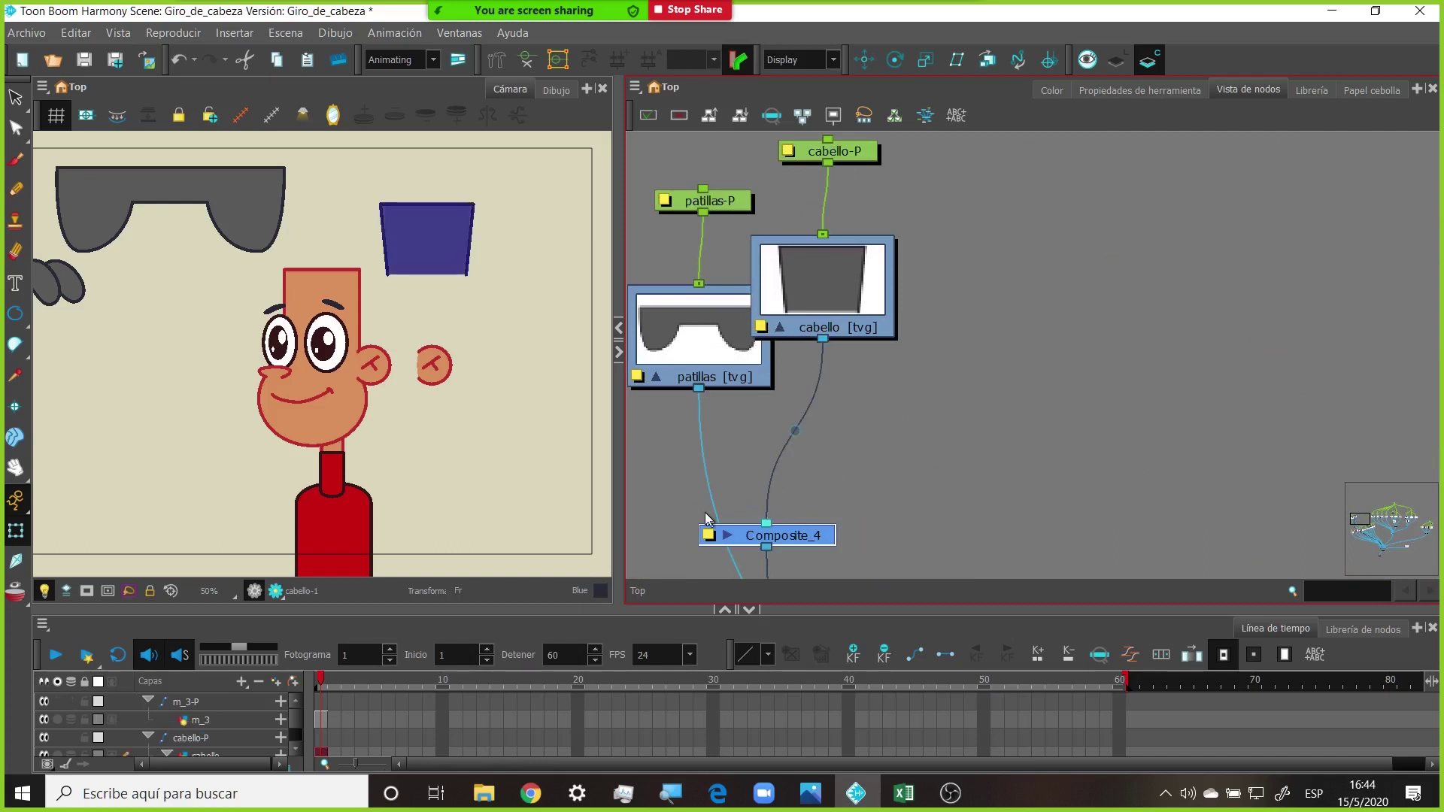
drag(710, 498, 745, 524)
Separate the patillas drawing and its peg from the overlapping cabello node
drag(957, 382, 1101, 460)
scroll(972, 306, down, 1)
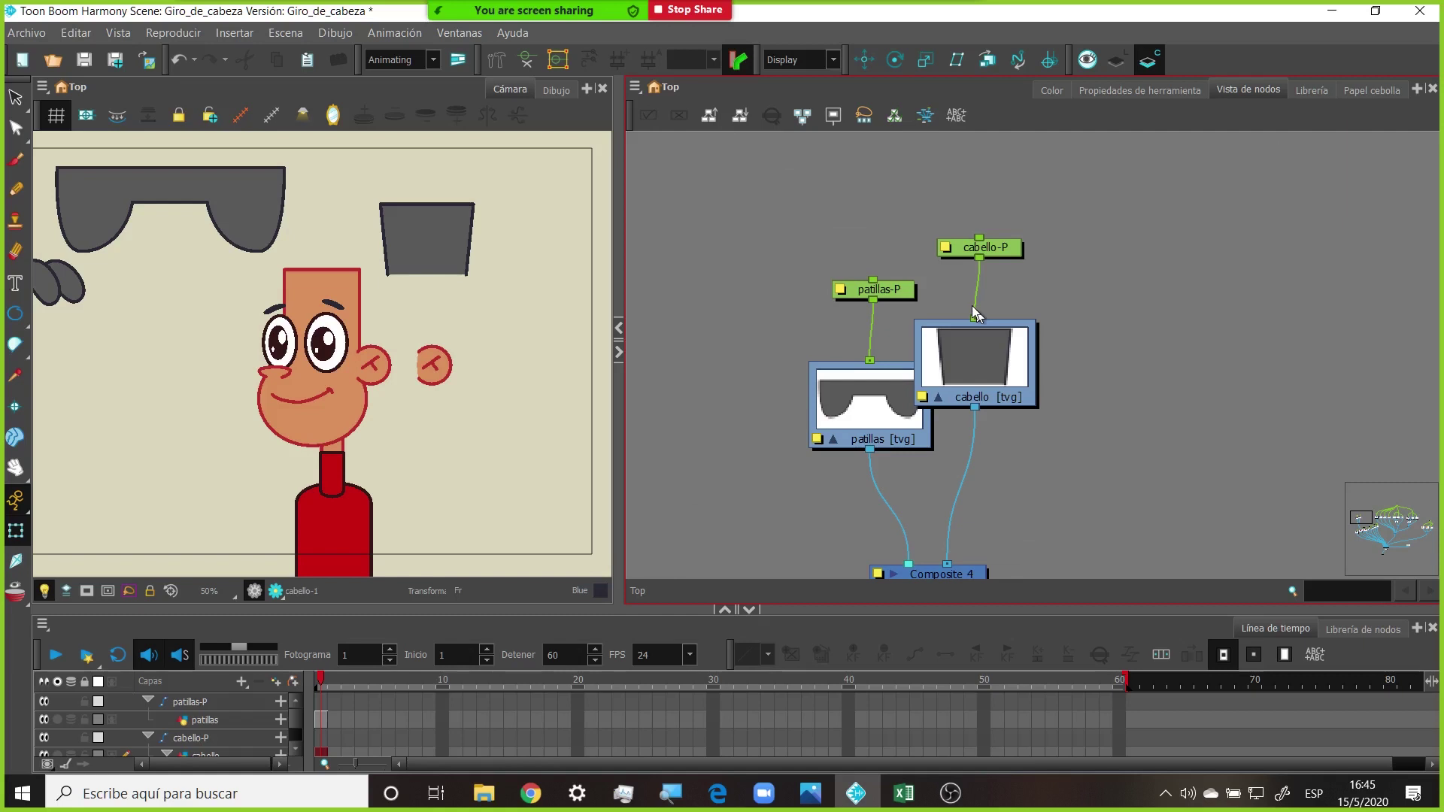
click(819, 382)
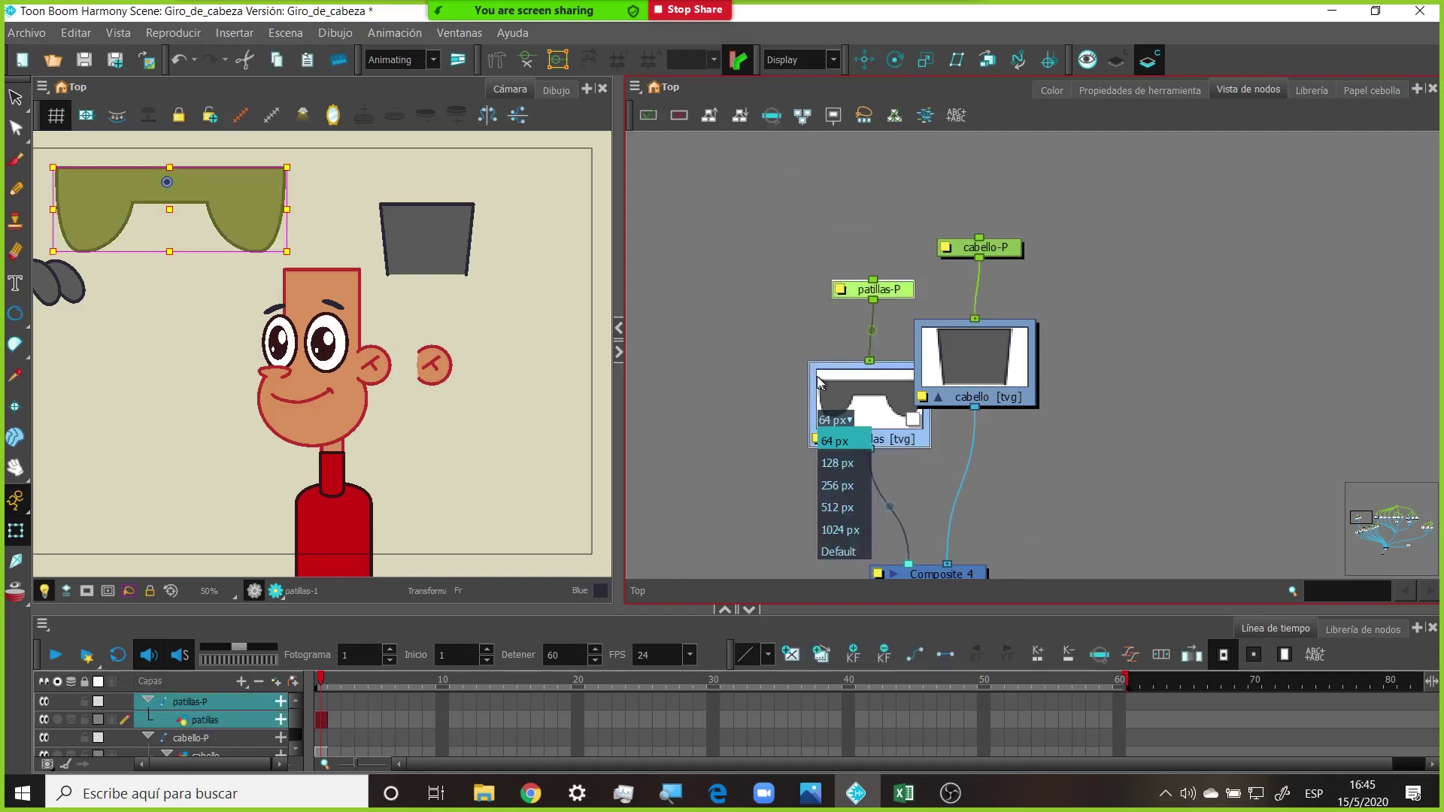
click(749, 369)
Select the cabello drawing node, enlarge the camera area, and open the hair drawing in the Drawing view
click(977, 368)
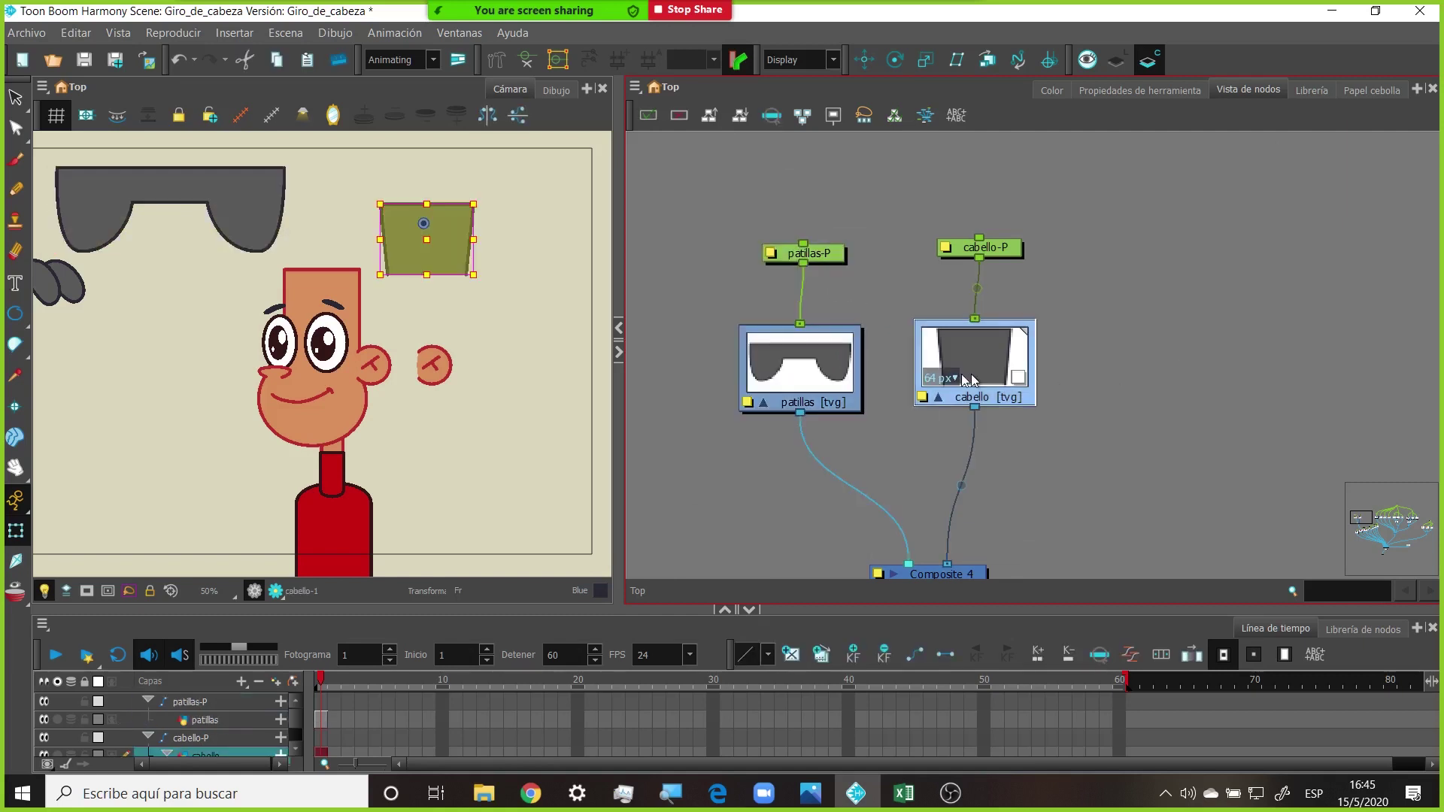
drag(618, 218, 660, 215)
key(2)
drag(557, 174, 513, 227)
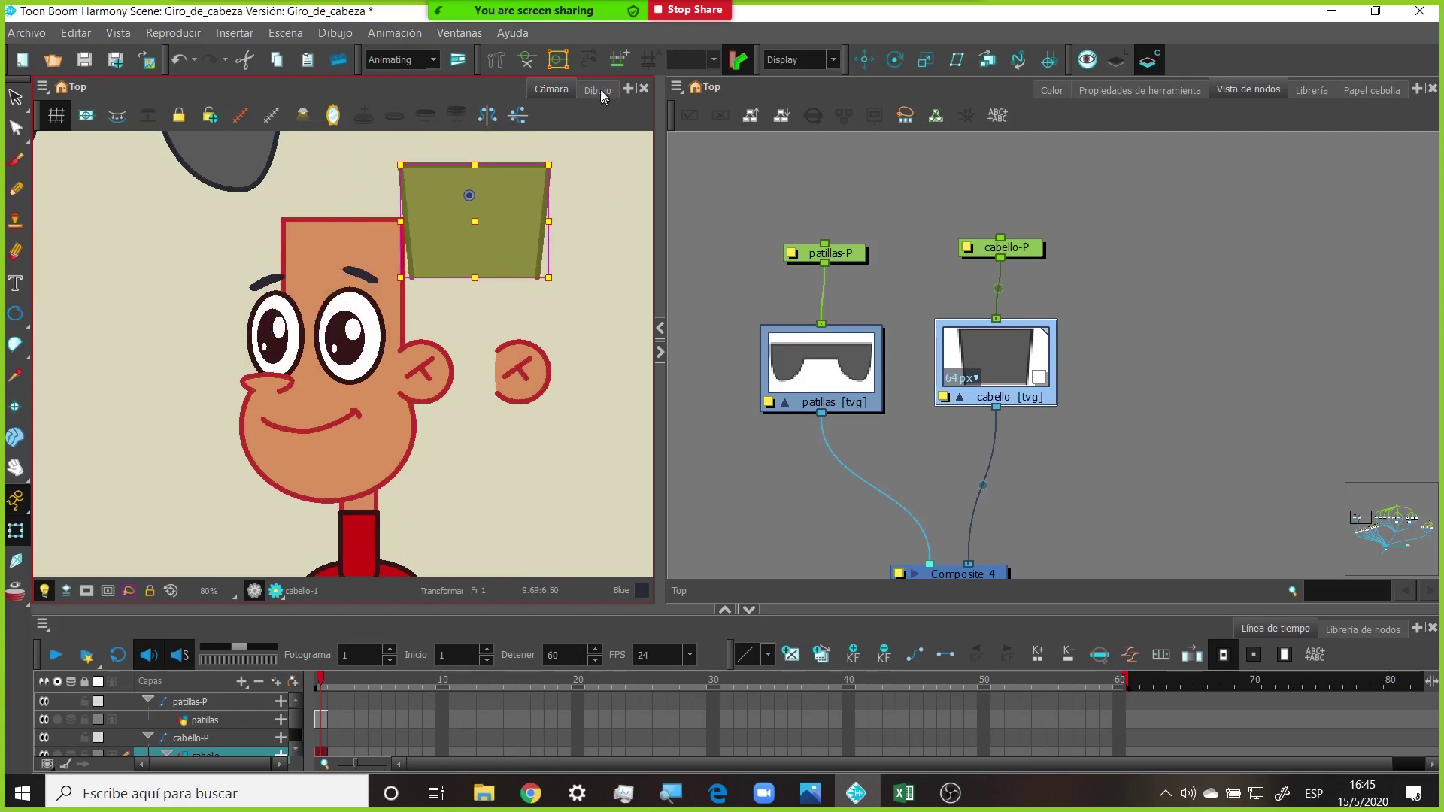
click(598, 87)
key(1)
key(2)
Select the hair shape on the line art layer, test deleting it, and undo the deletion
click(1117, 60)
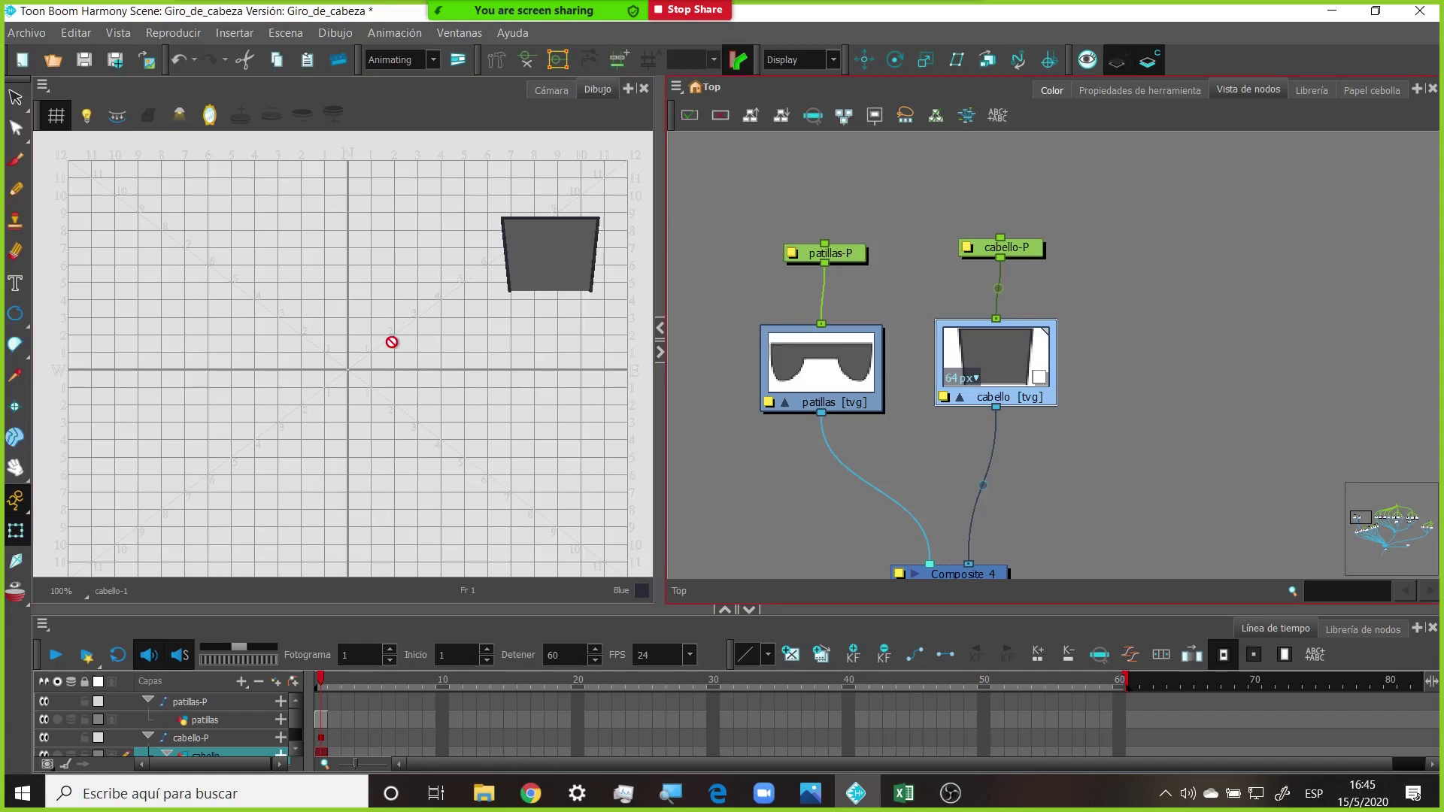
key(2)
drag(536, 240, 253, 299)
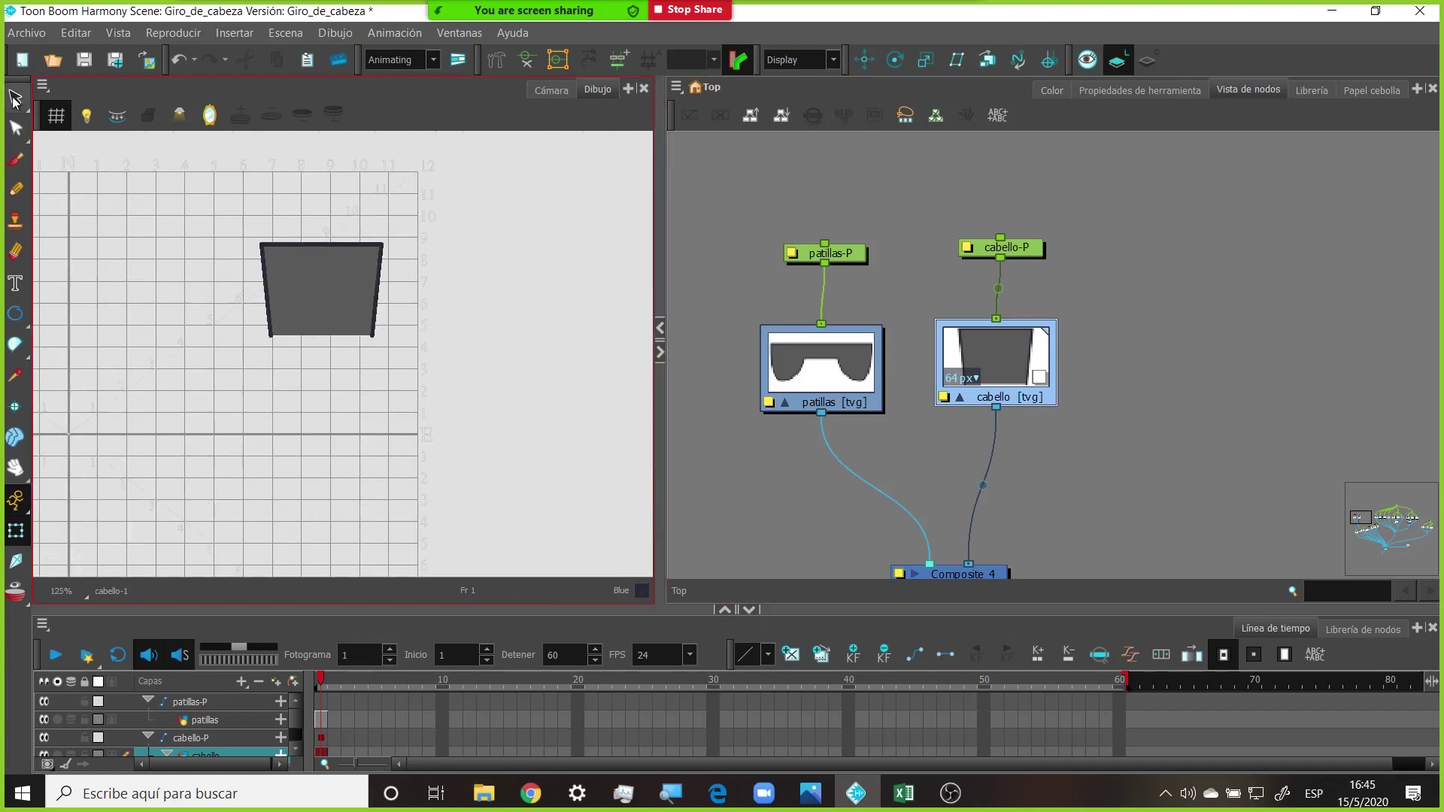
scroll(337, 264, up, 1)
click(337, 264)
scroll(337, 265, up, 2)
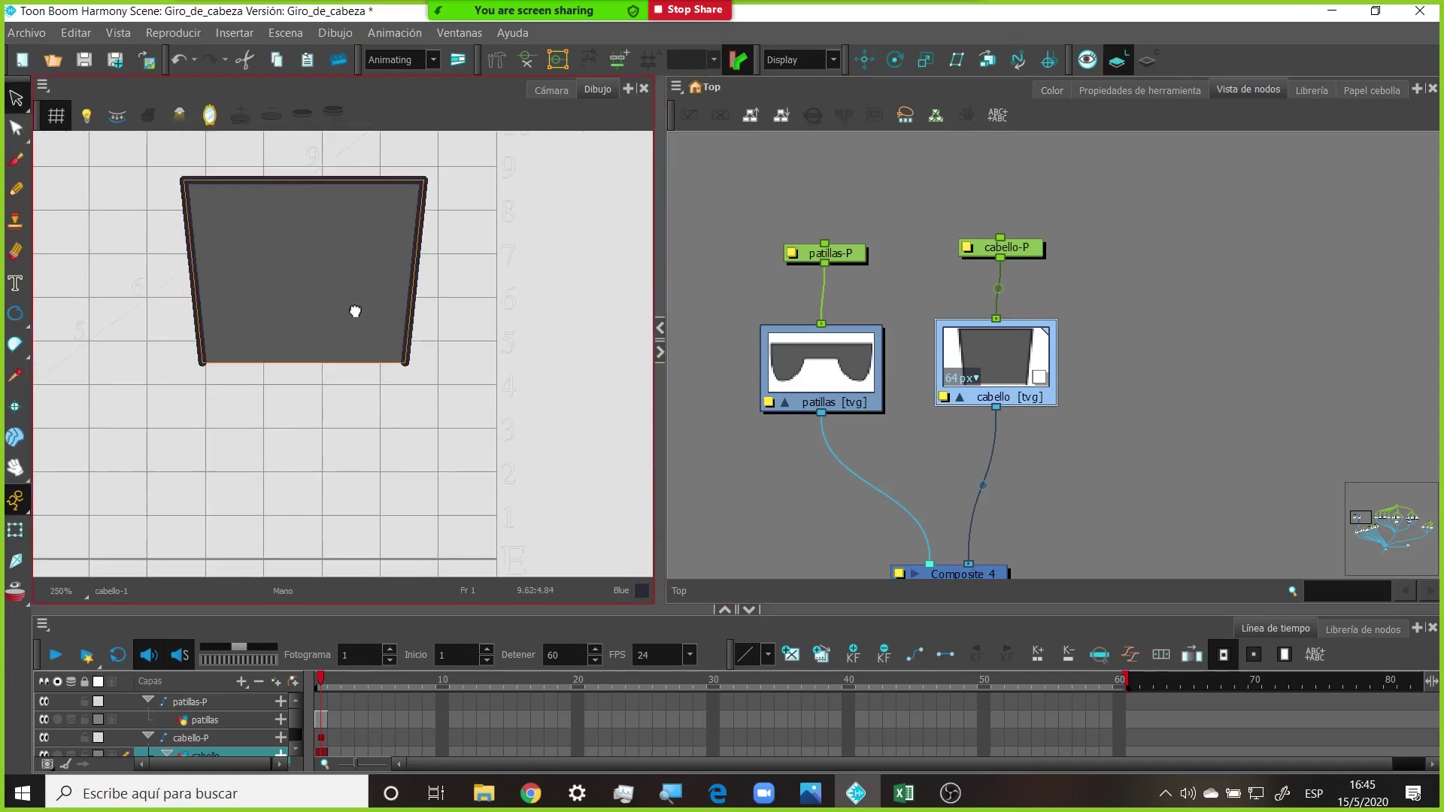
key(Delete)
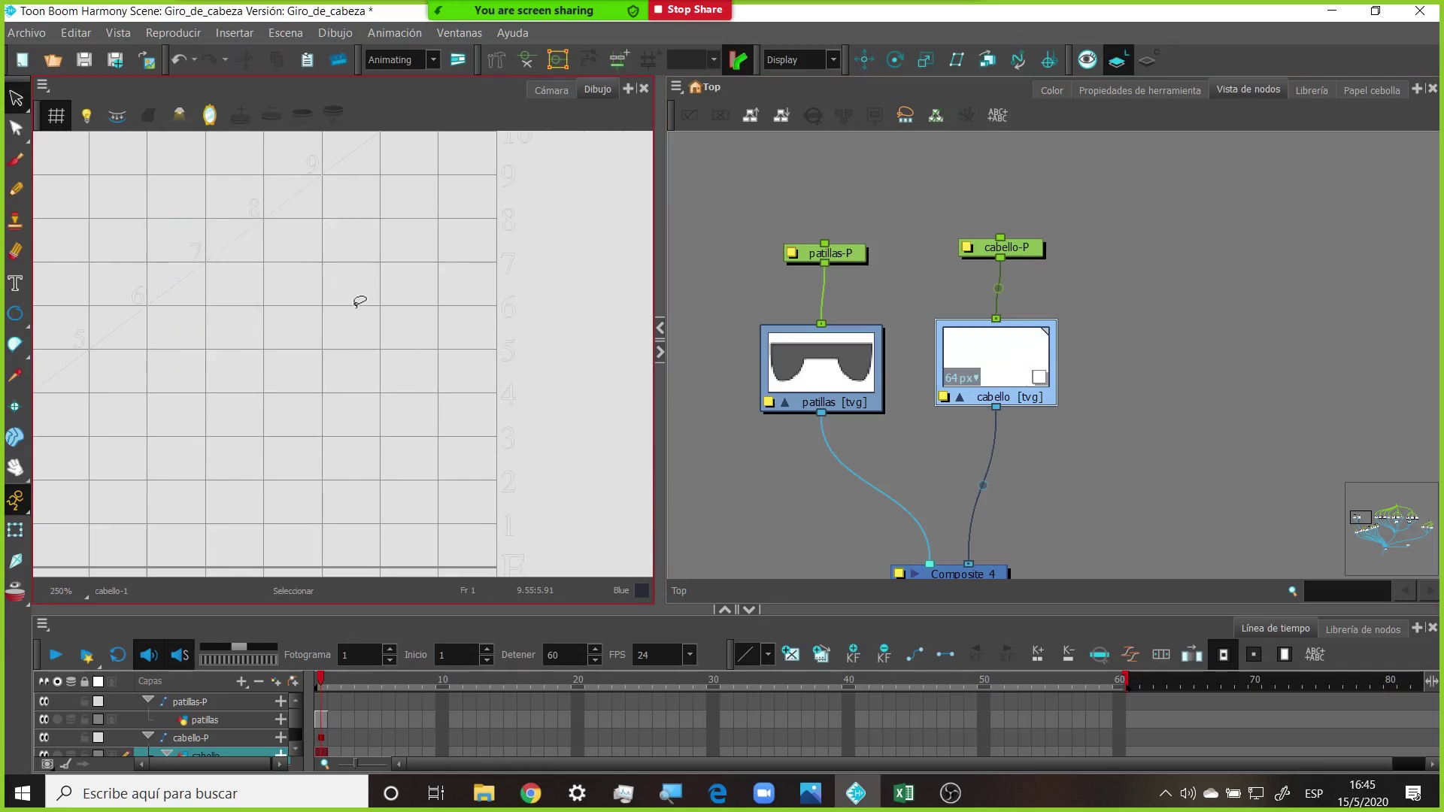
key(ctrl+z)
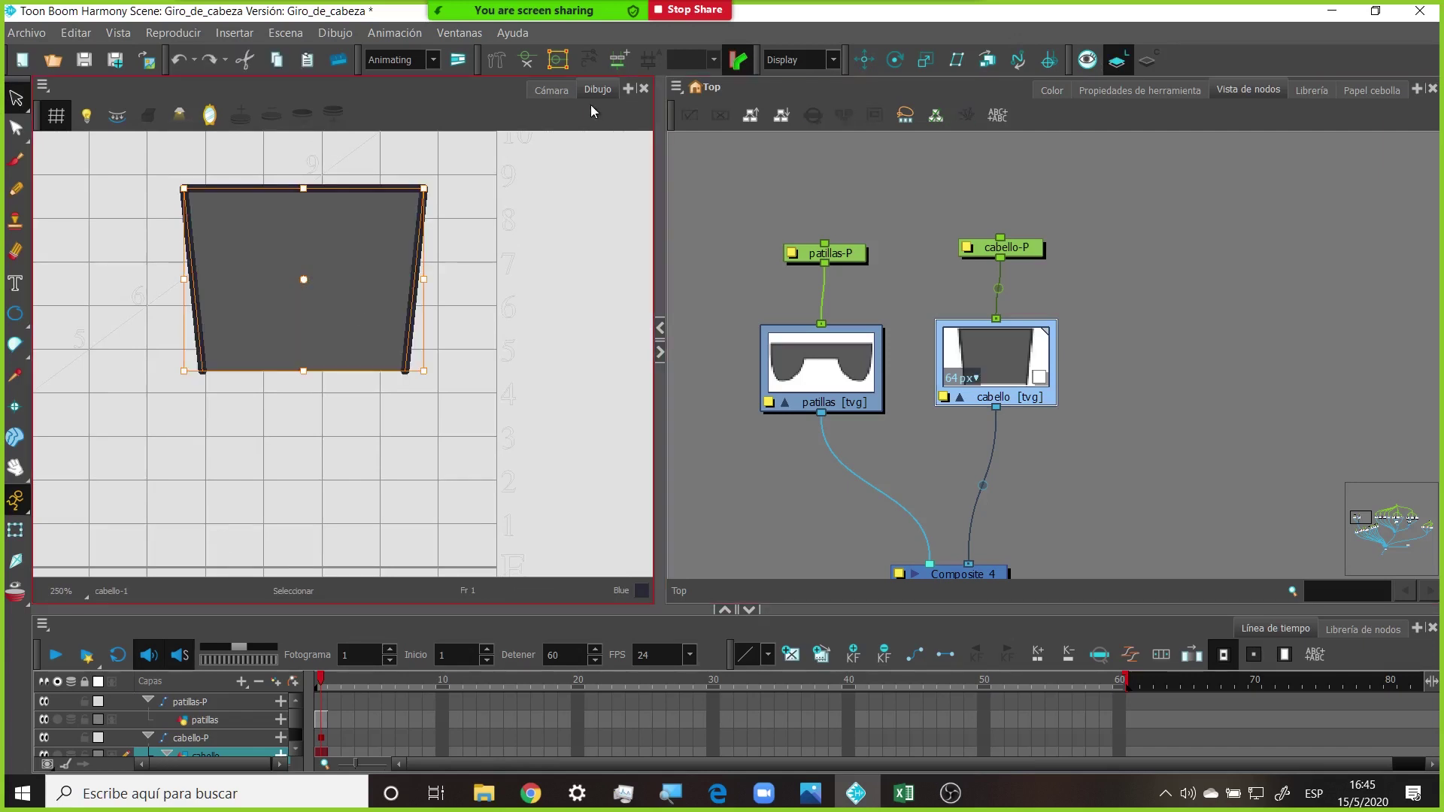
Cut the hair shape from the line art layer and paste it into the colour art layer
key(ctrl+x)
click(1148, 61)
key(ctrl+v)
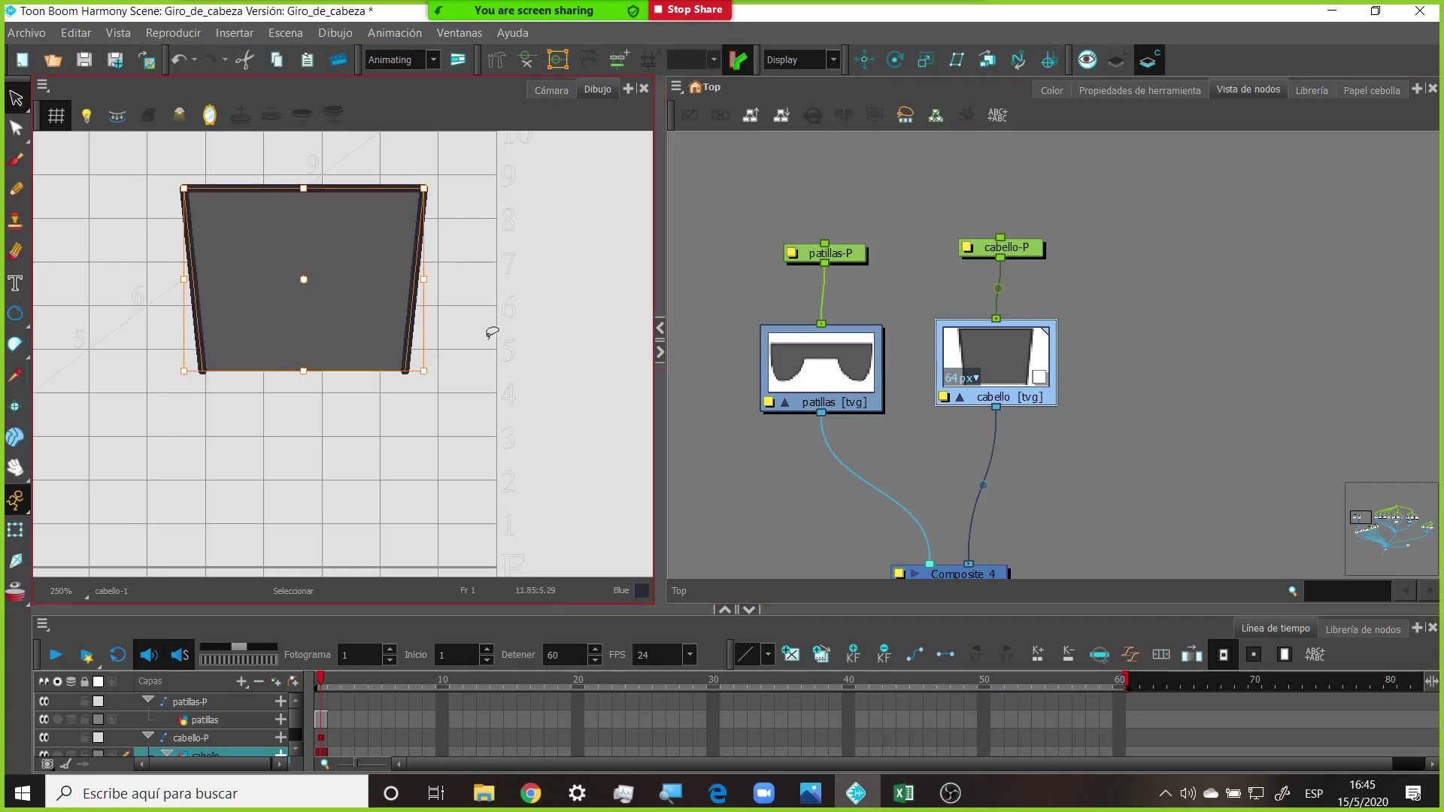
Try deleting the hair's fill on the colour art layer, undo the deletion, and clear the selection
click(490, 409)
click(395, 332)
key(Delete)
key(ctrl+z)
click(451, 329)
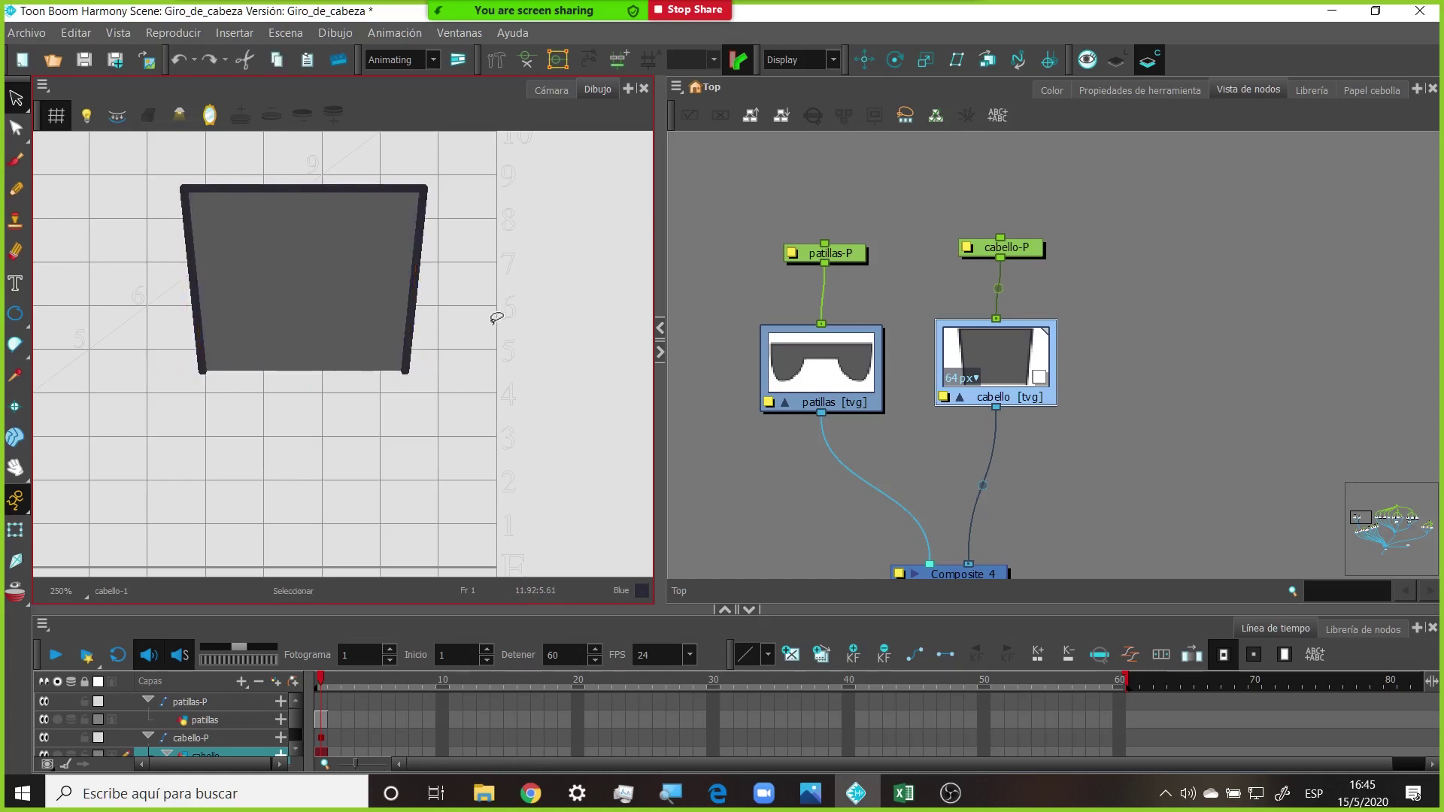
Convert the hair's pencil outline on the colour art layer into brush strokes
click(420, 266)
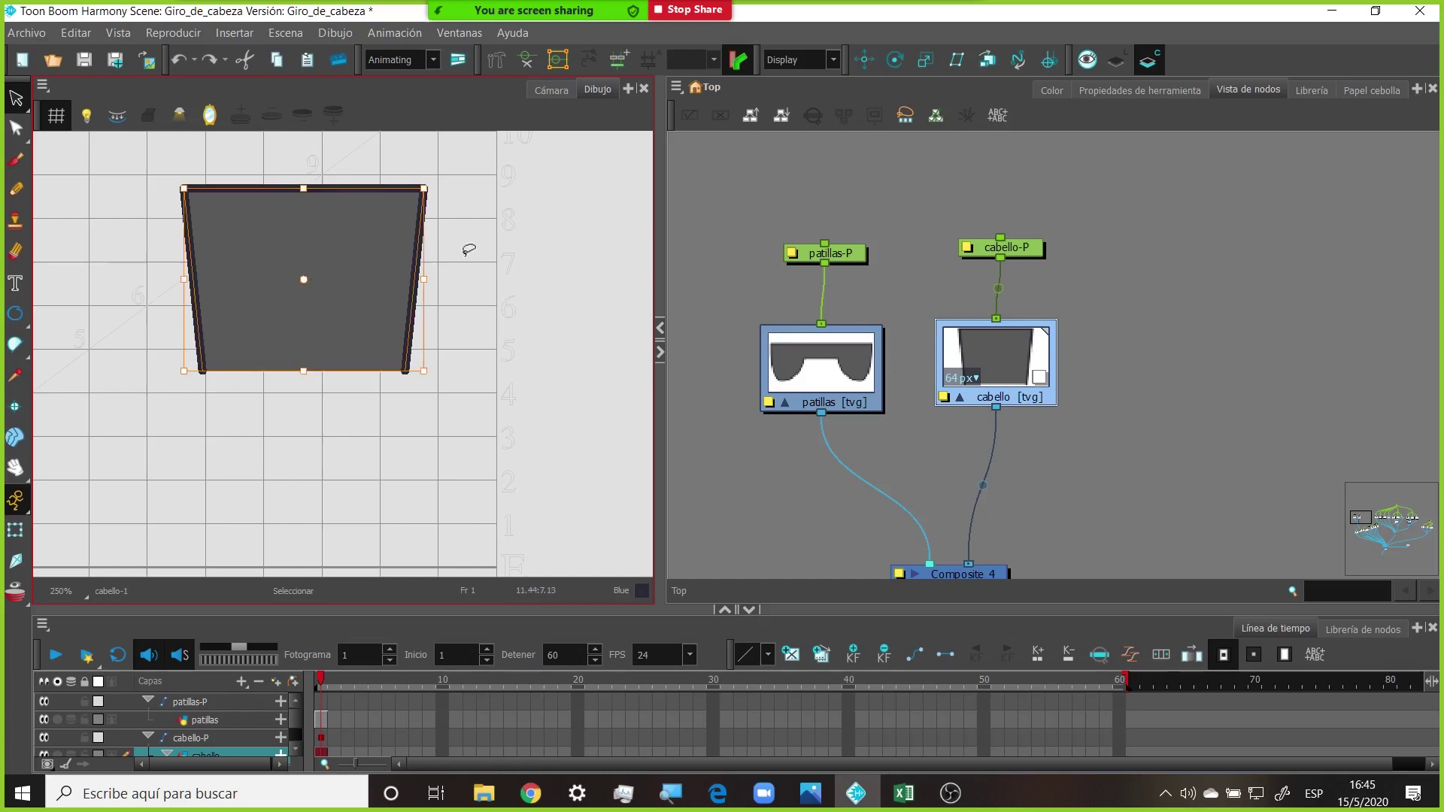
click(1139, 90)
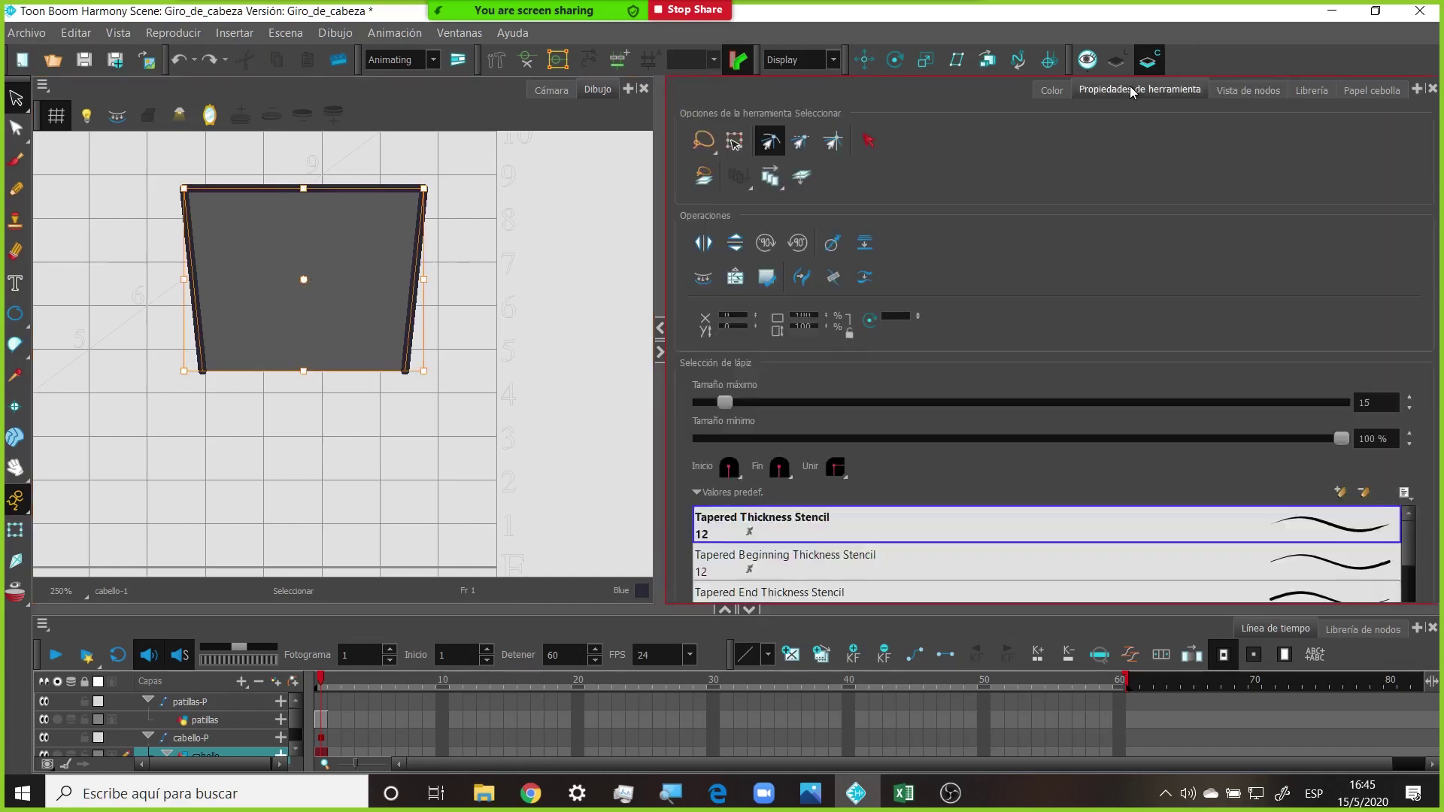
click(802, 277)
mouse_move(461, 249)
mouse_down()
mouse_move(223, 180)
mouse_move(464, 184)
mouse_up()
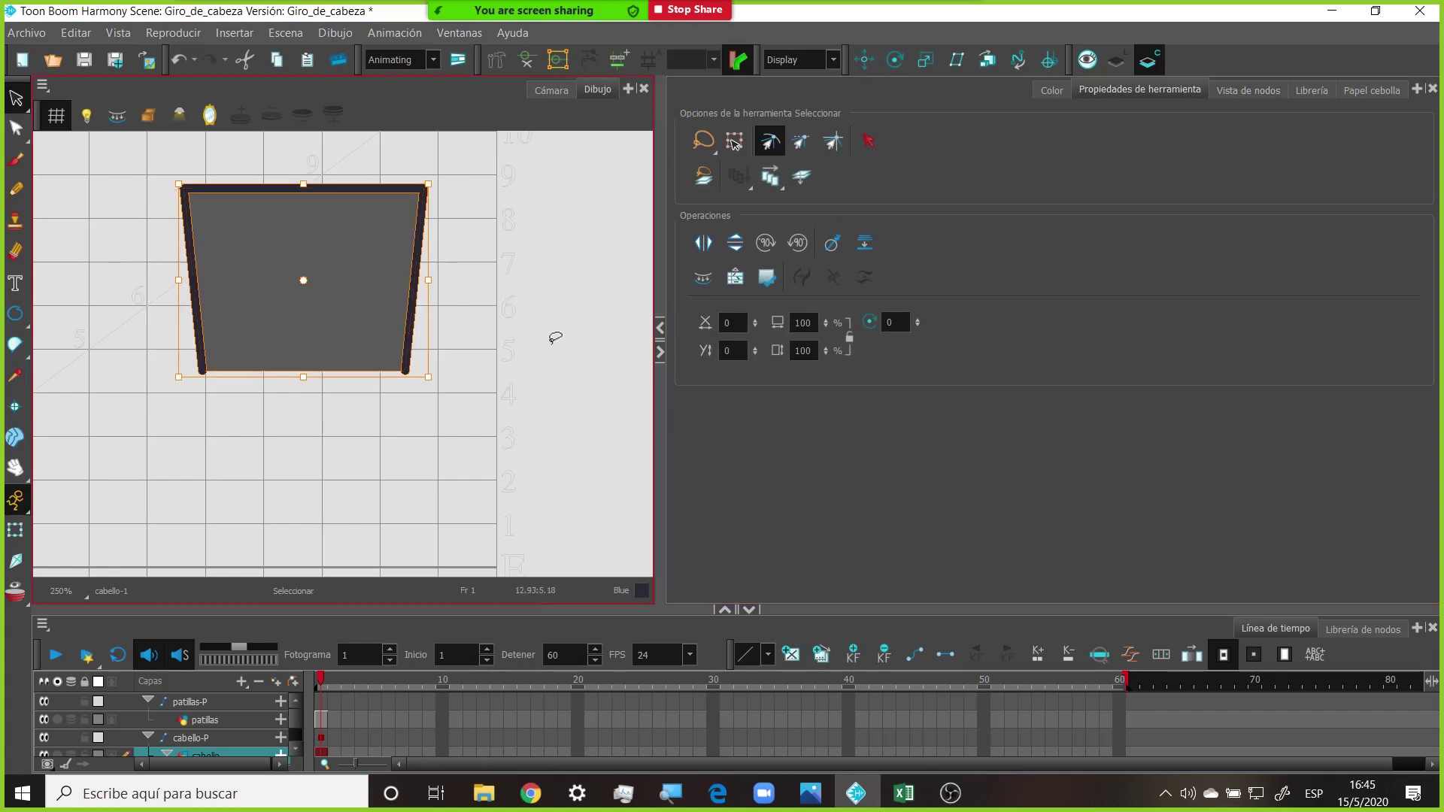
Delete the hair's converted outline, keeping only the grey fill
click(466, 307)
click(420, 254)
key(Delete)
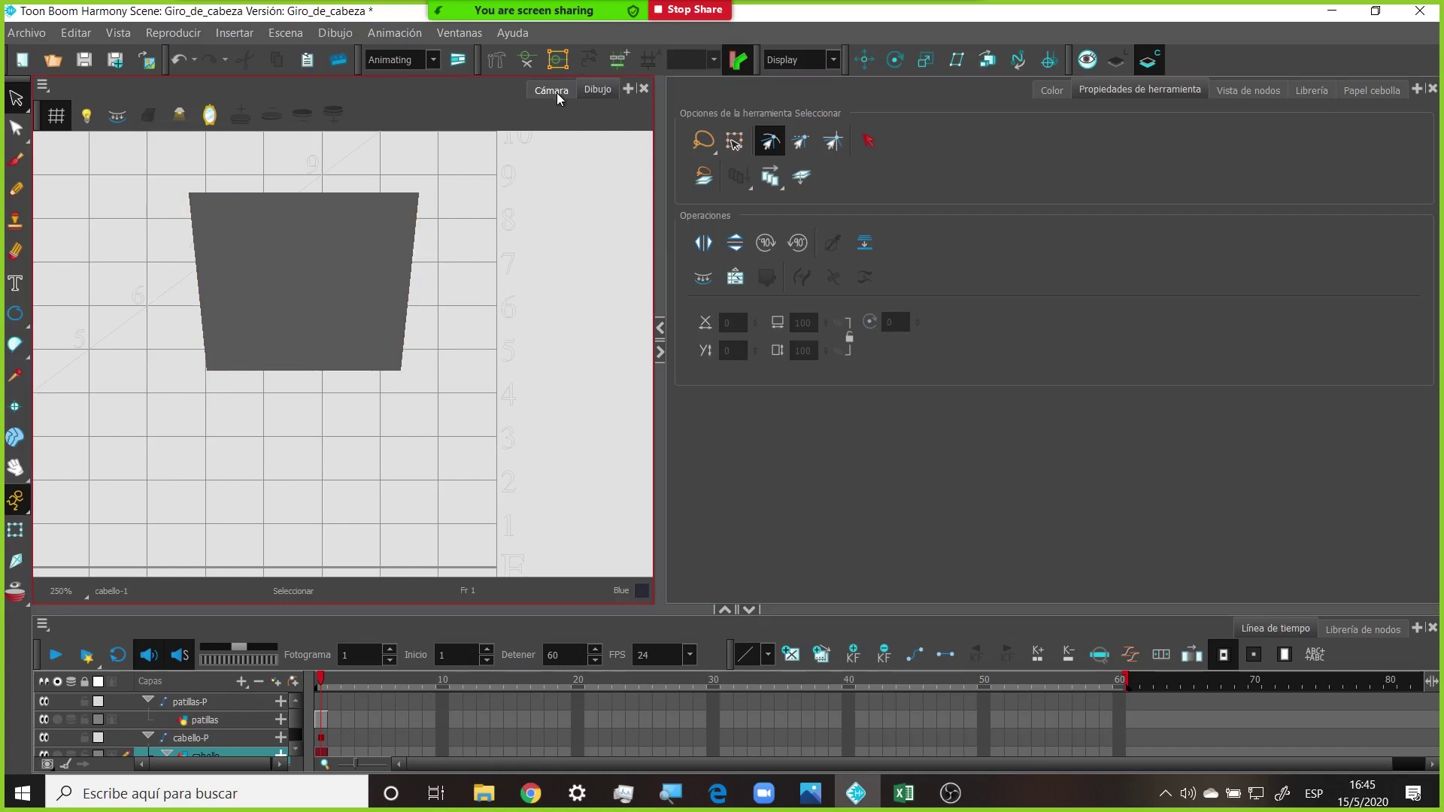
Delete the grey fill of the hair on the line art layer in the drawing view, keeping only the outline, and return to the camera view
click(594, 90)
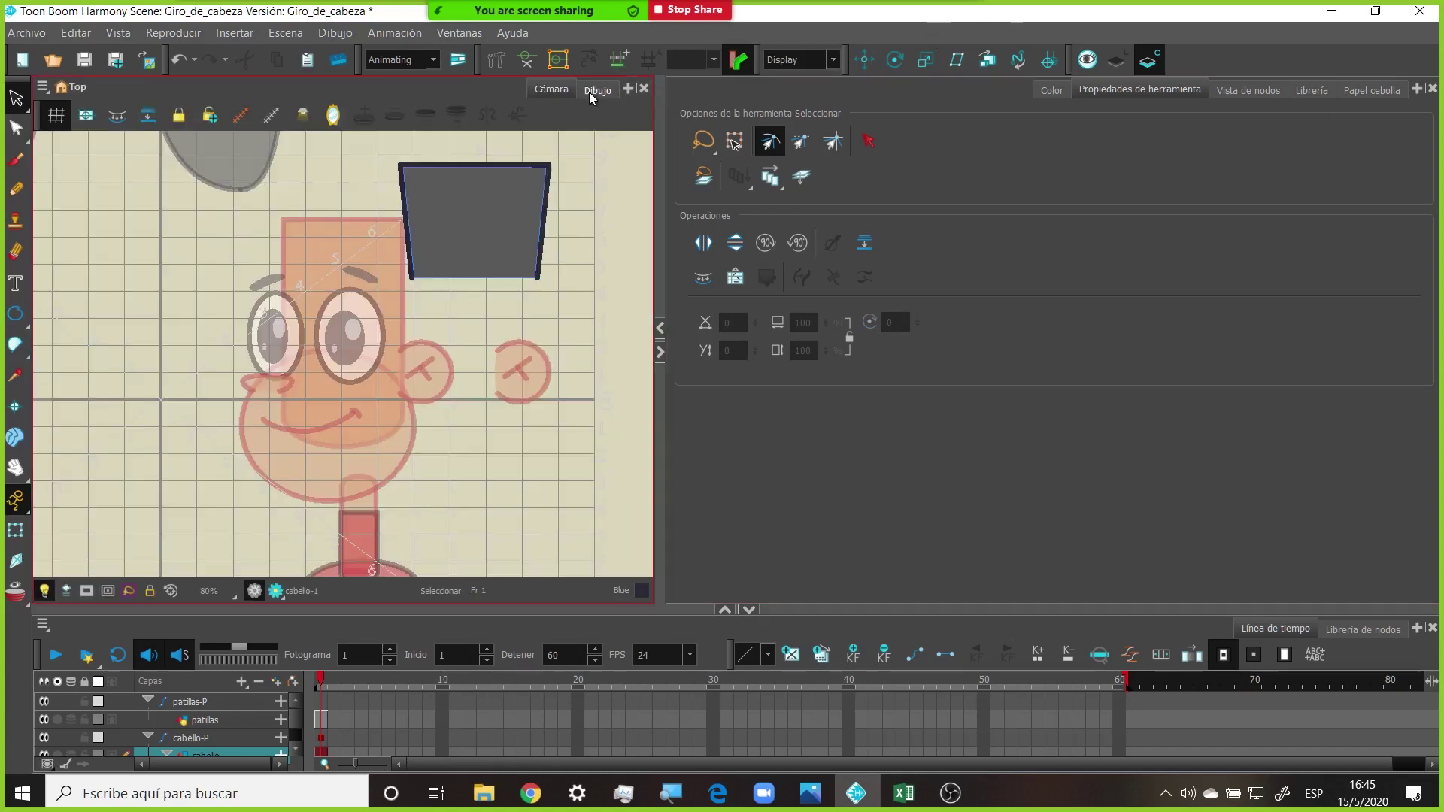
click(1116, 60)
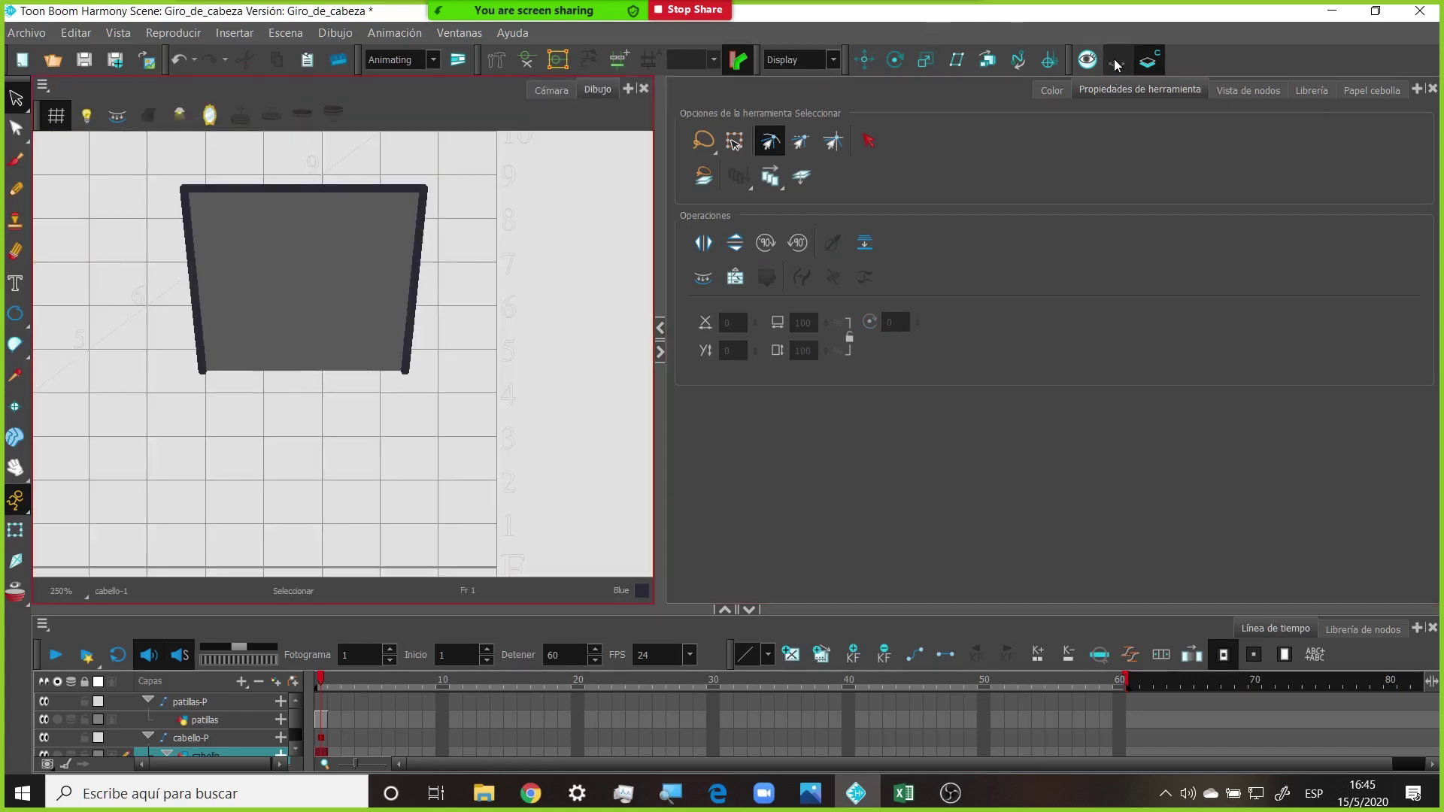
click(339, 316)
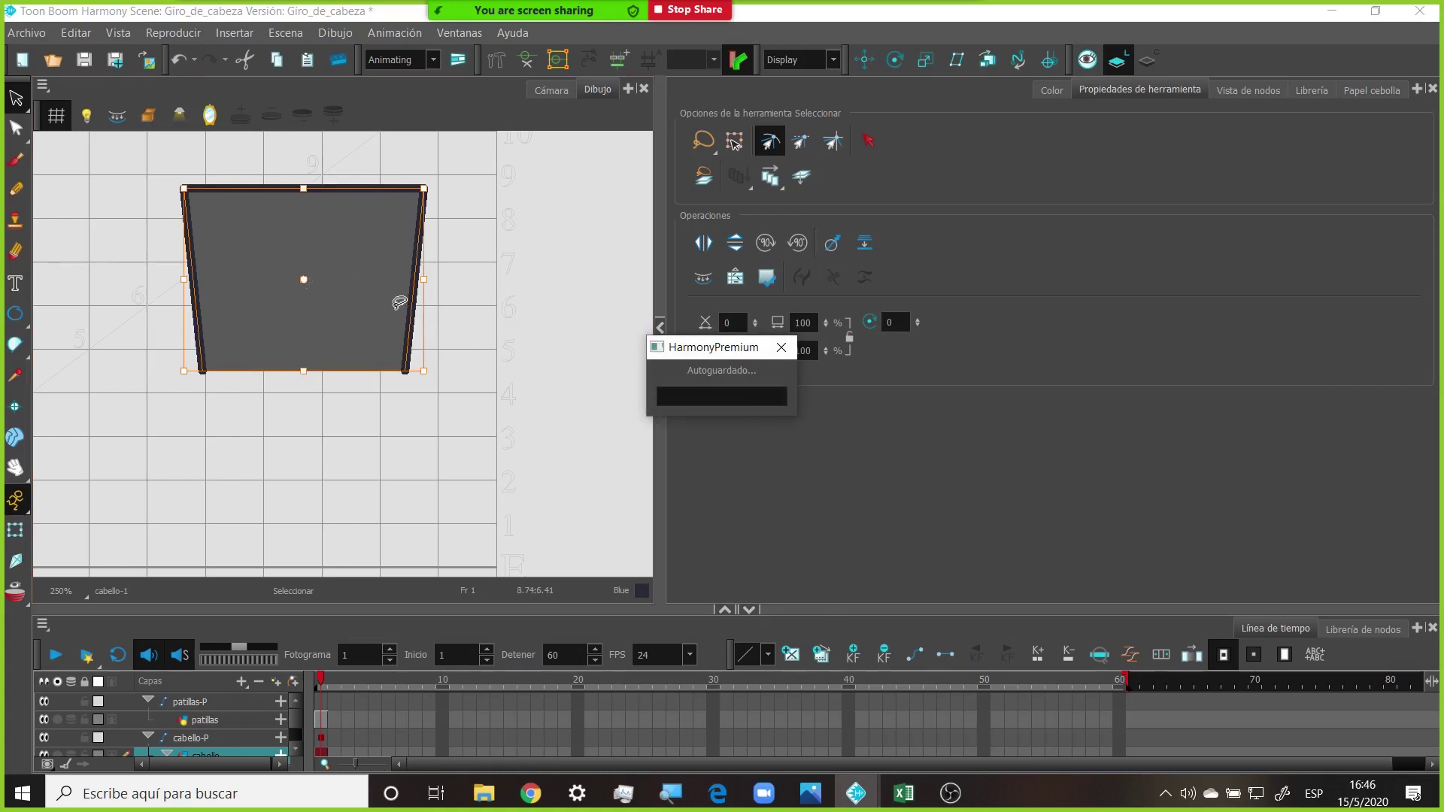
key(Delete)
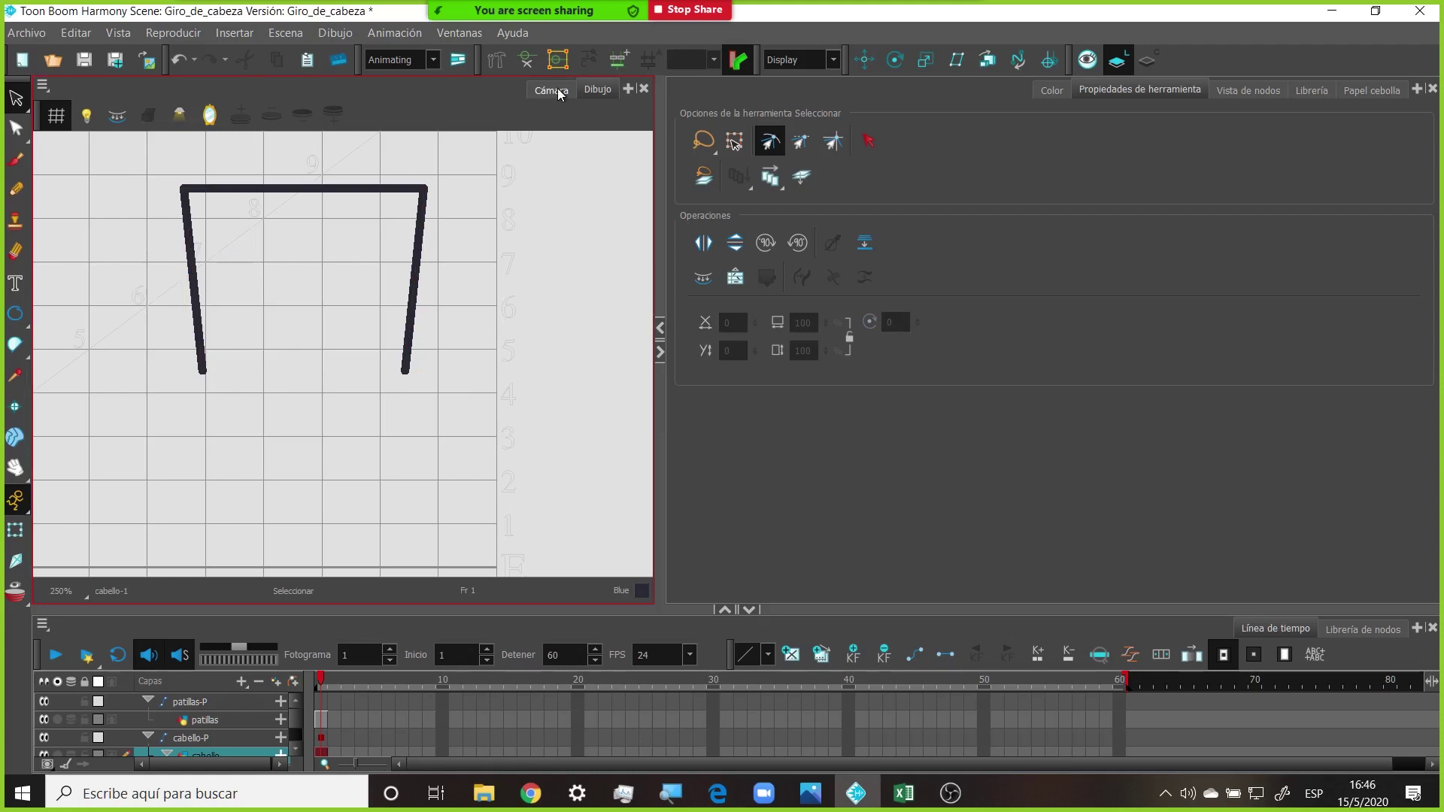
click(551, 90)
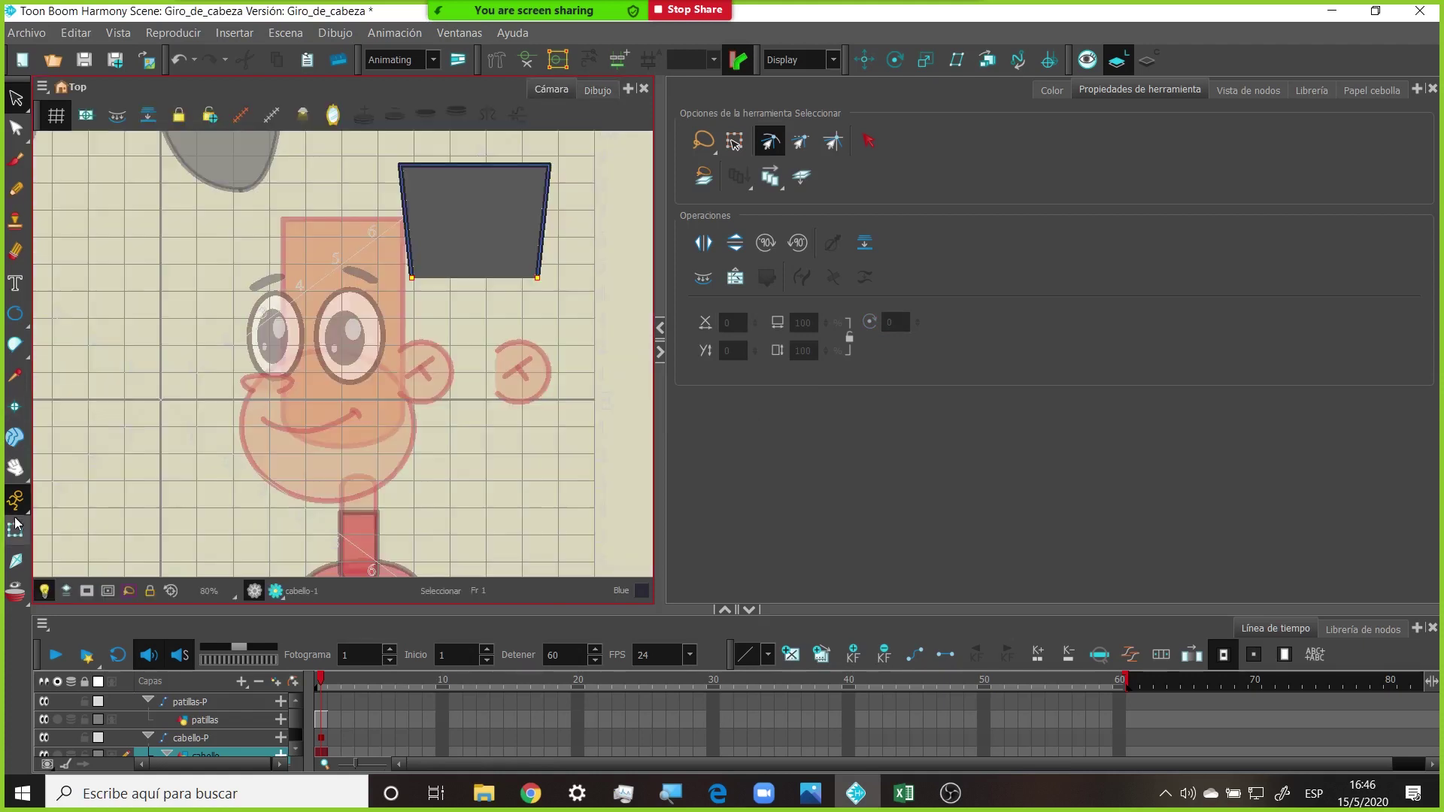
Move the hair shape onto the top of the character's head with the Transform tool
click(15, 528)
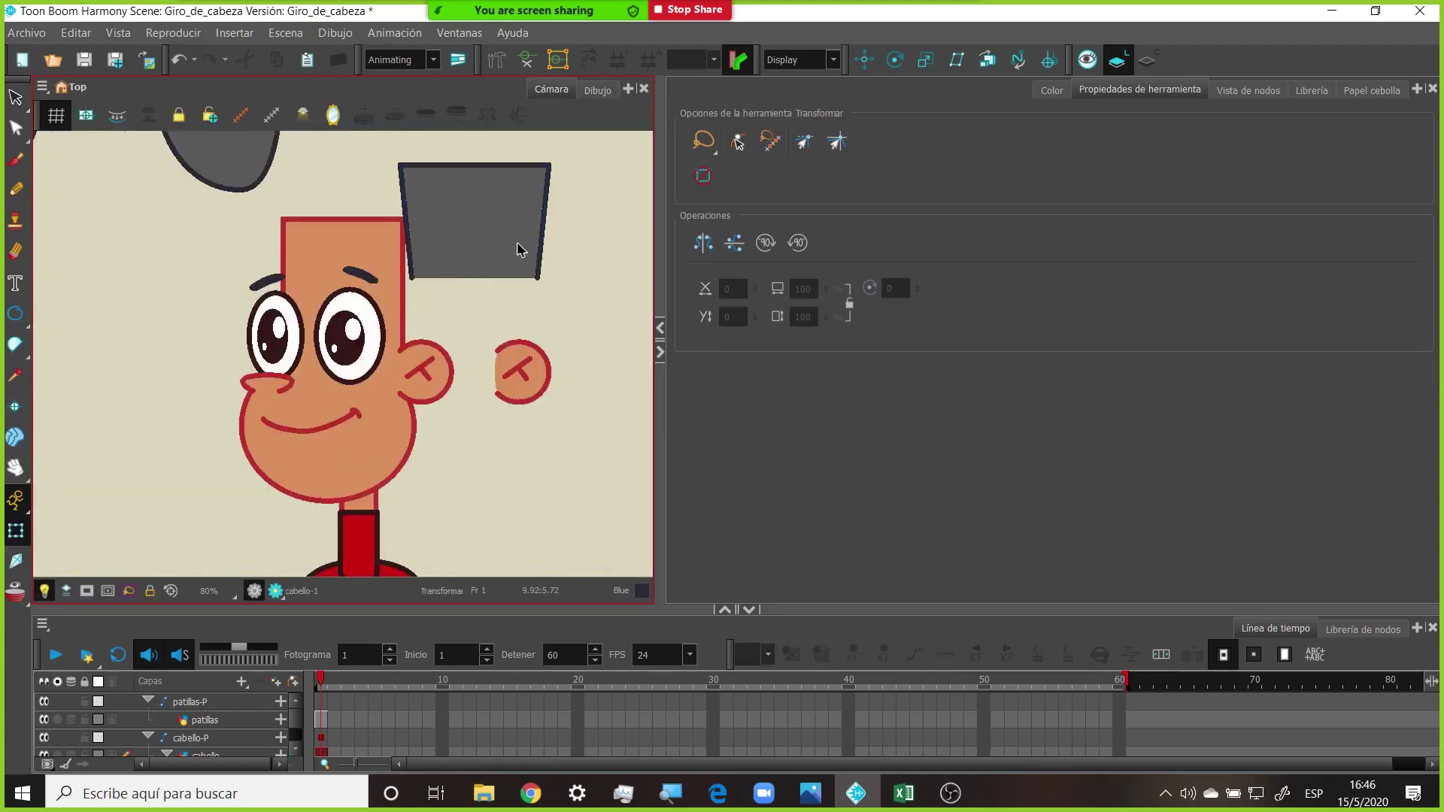
click(521, 234)
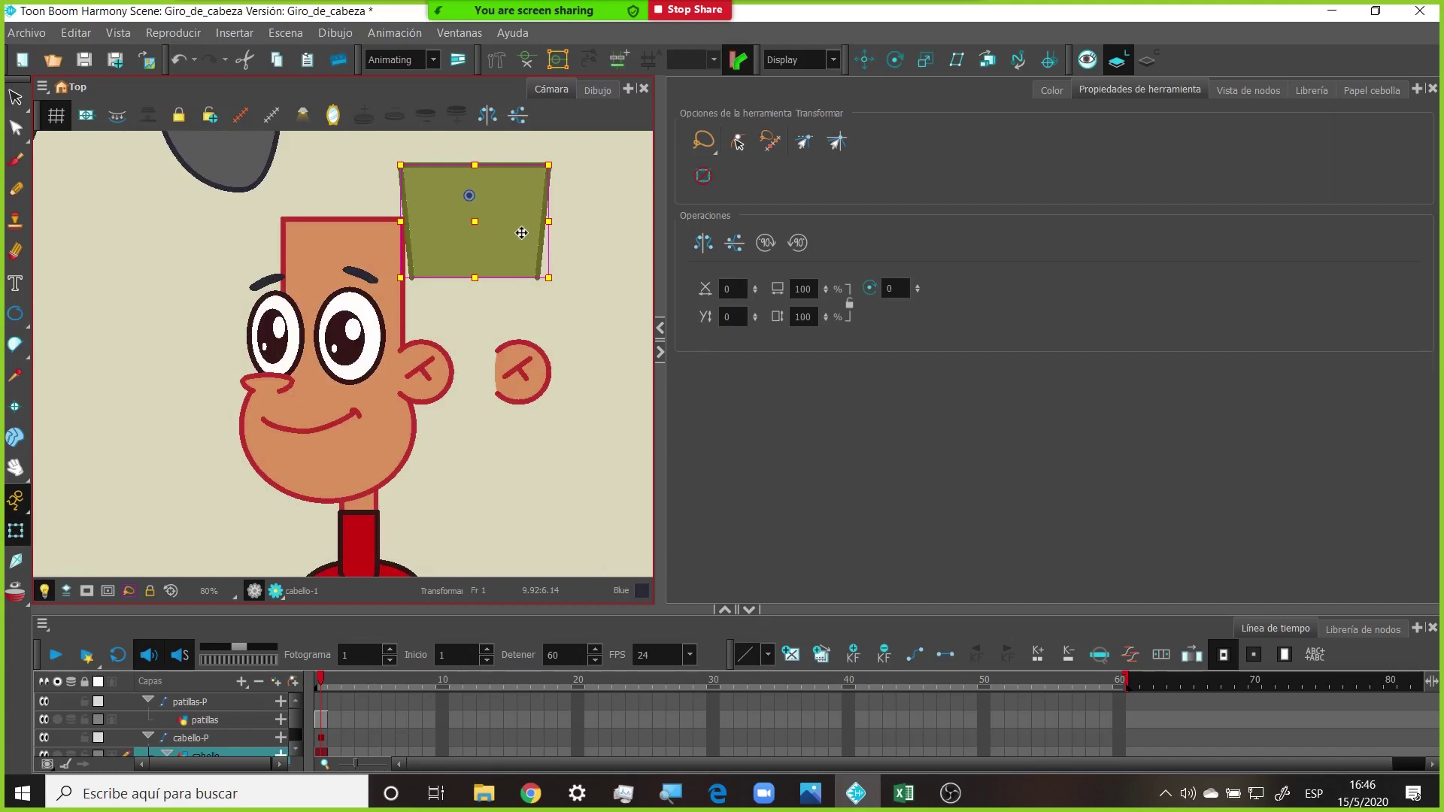
drag(521, 232, 391, 279)
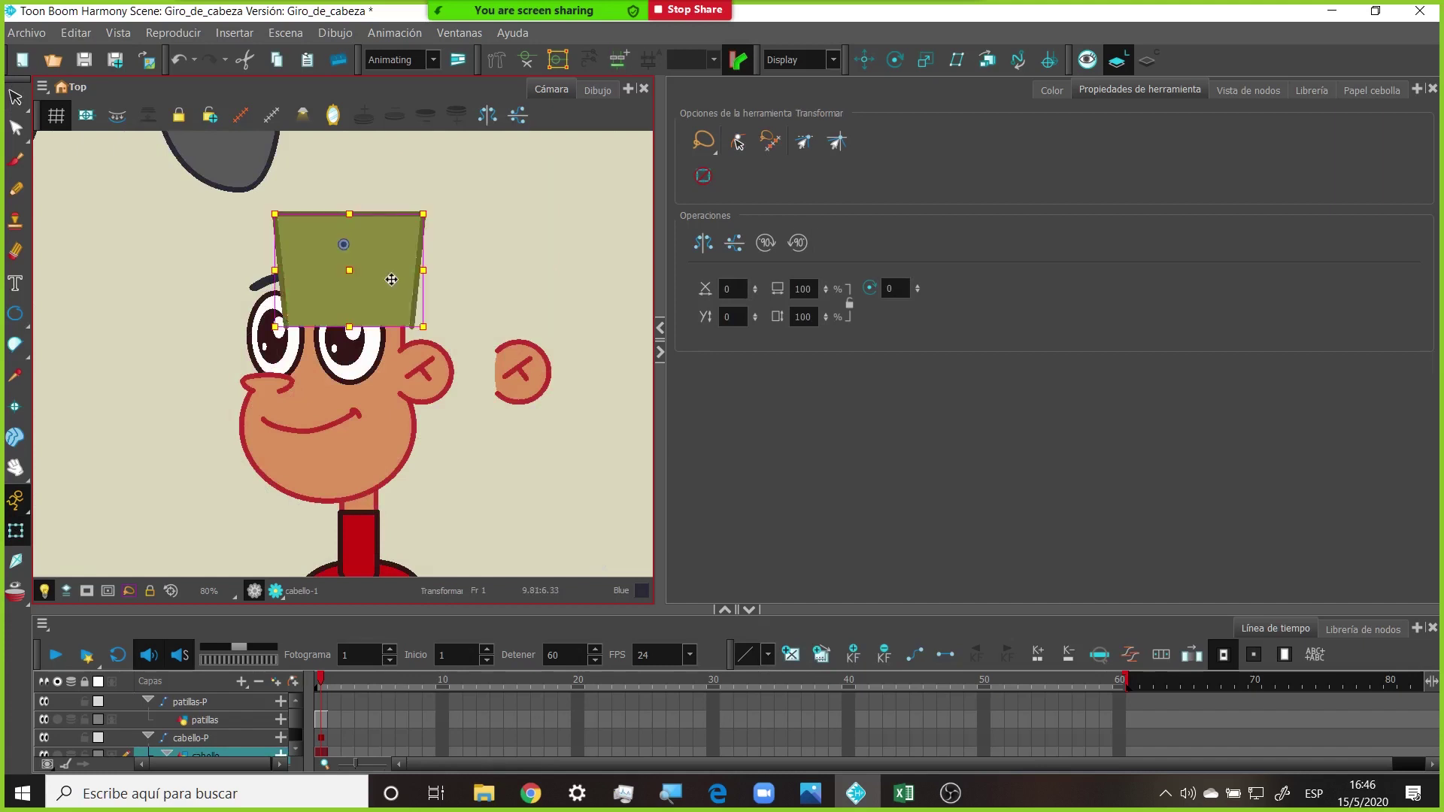
scroll(391, 279, down, 1)
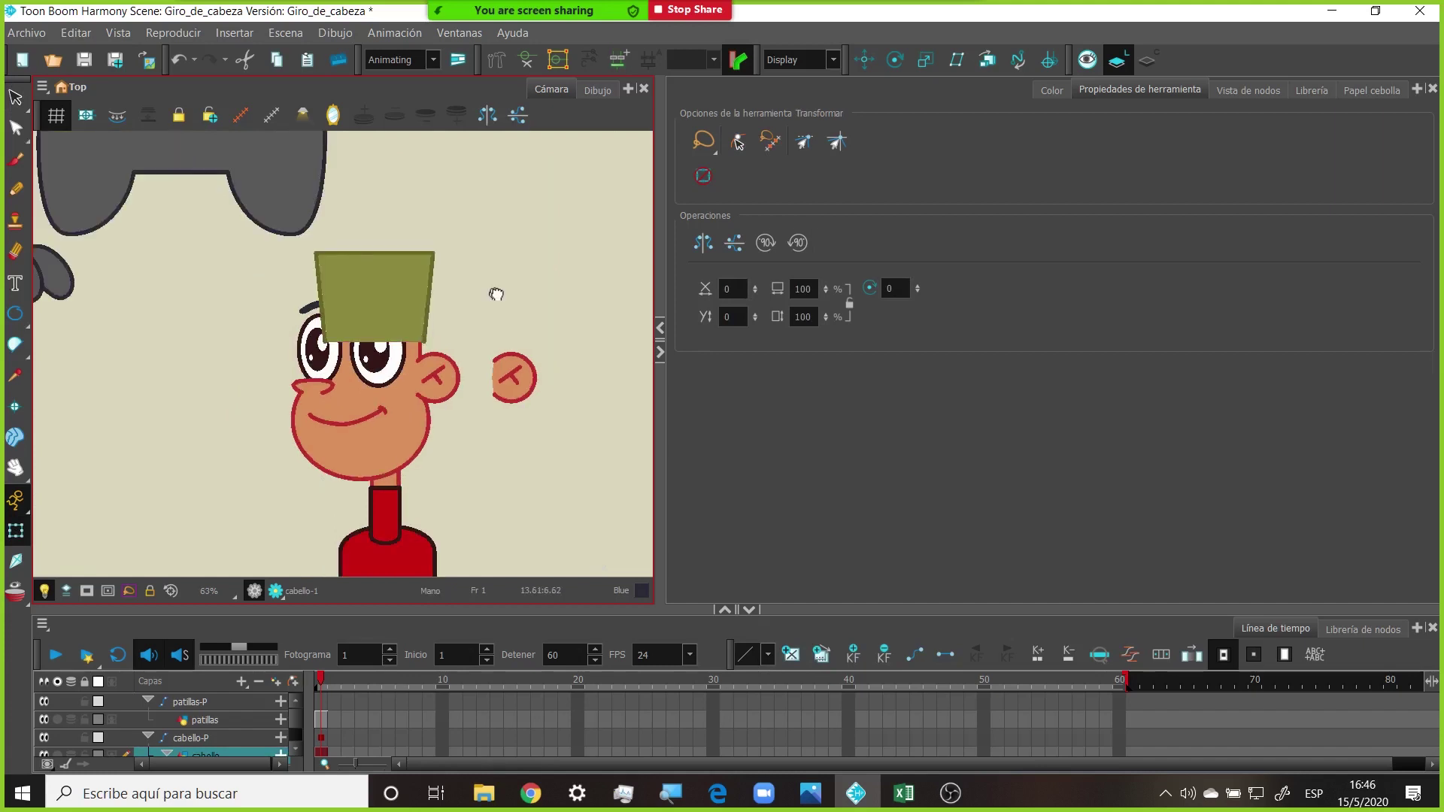
Move the sideburns (patillas) shape onto the head so that it overlaps the hair, and clear the selection
drag(493, 293, 551, 314)
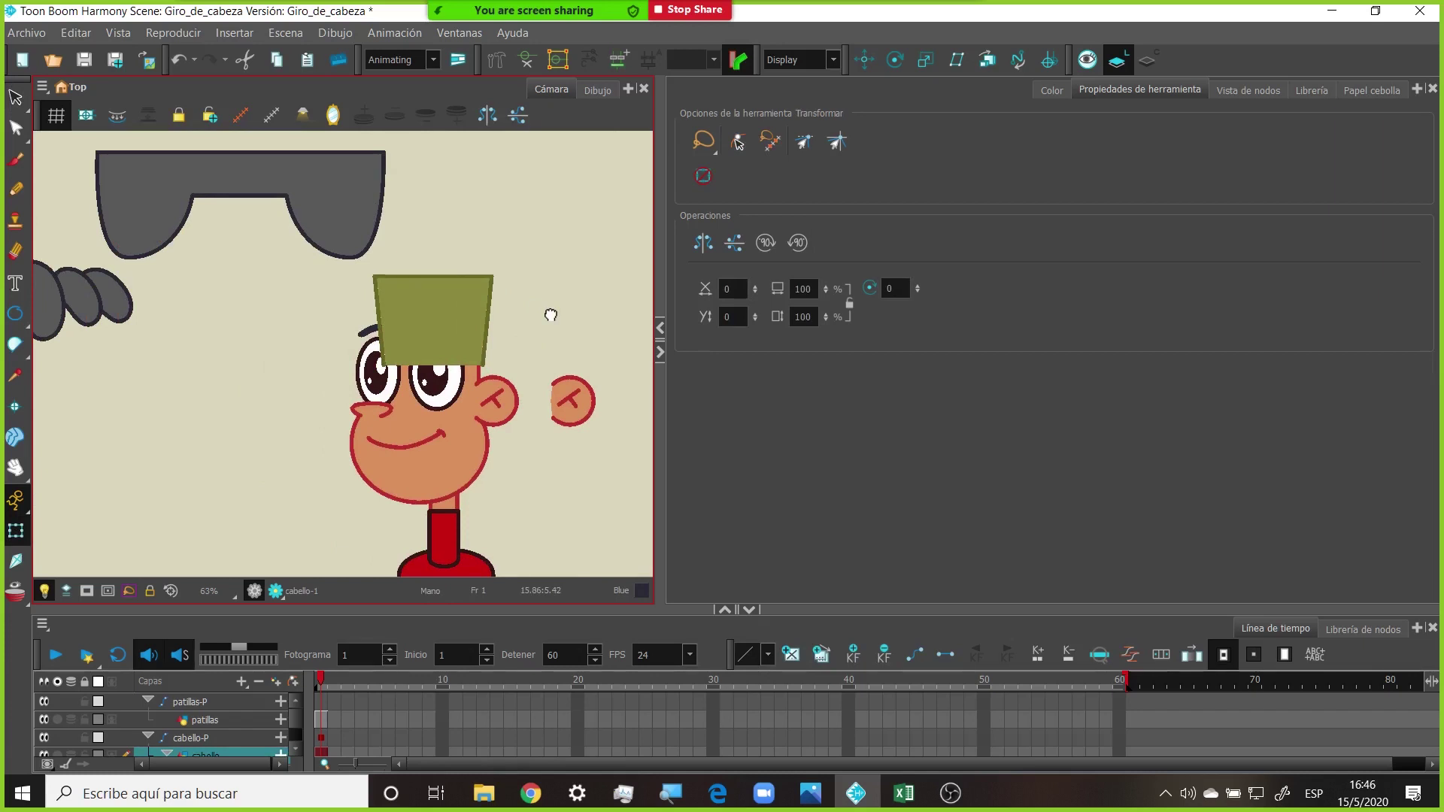
key(1)
drag(347, 220, 470, 309)
click(558, 271)
key(2)
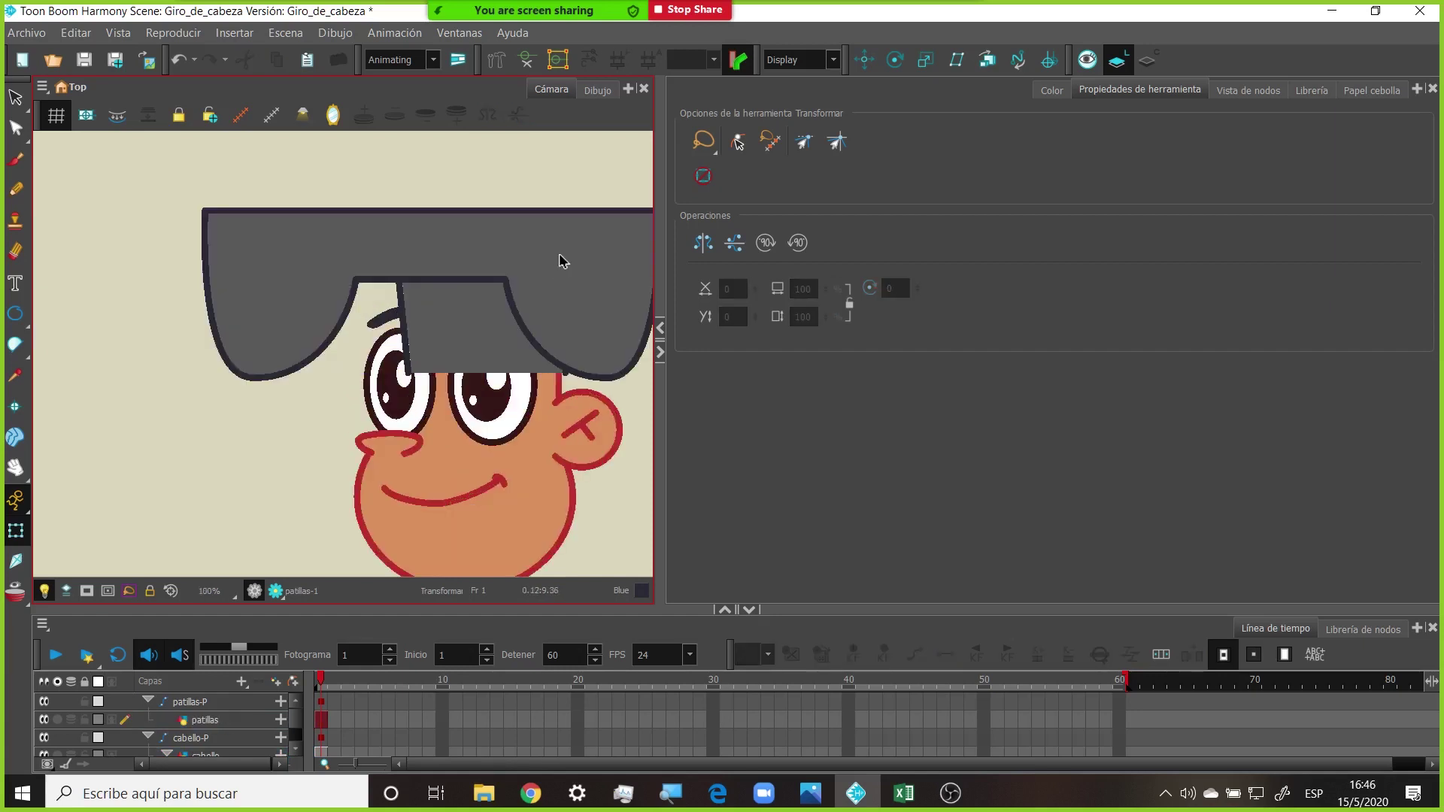
Move the cabello drawing and its peg further away from the patillas nodes in the node view
click(1372, 90)
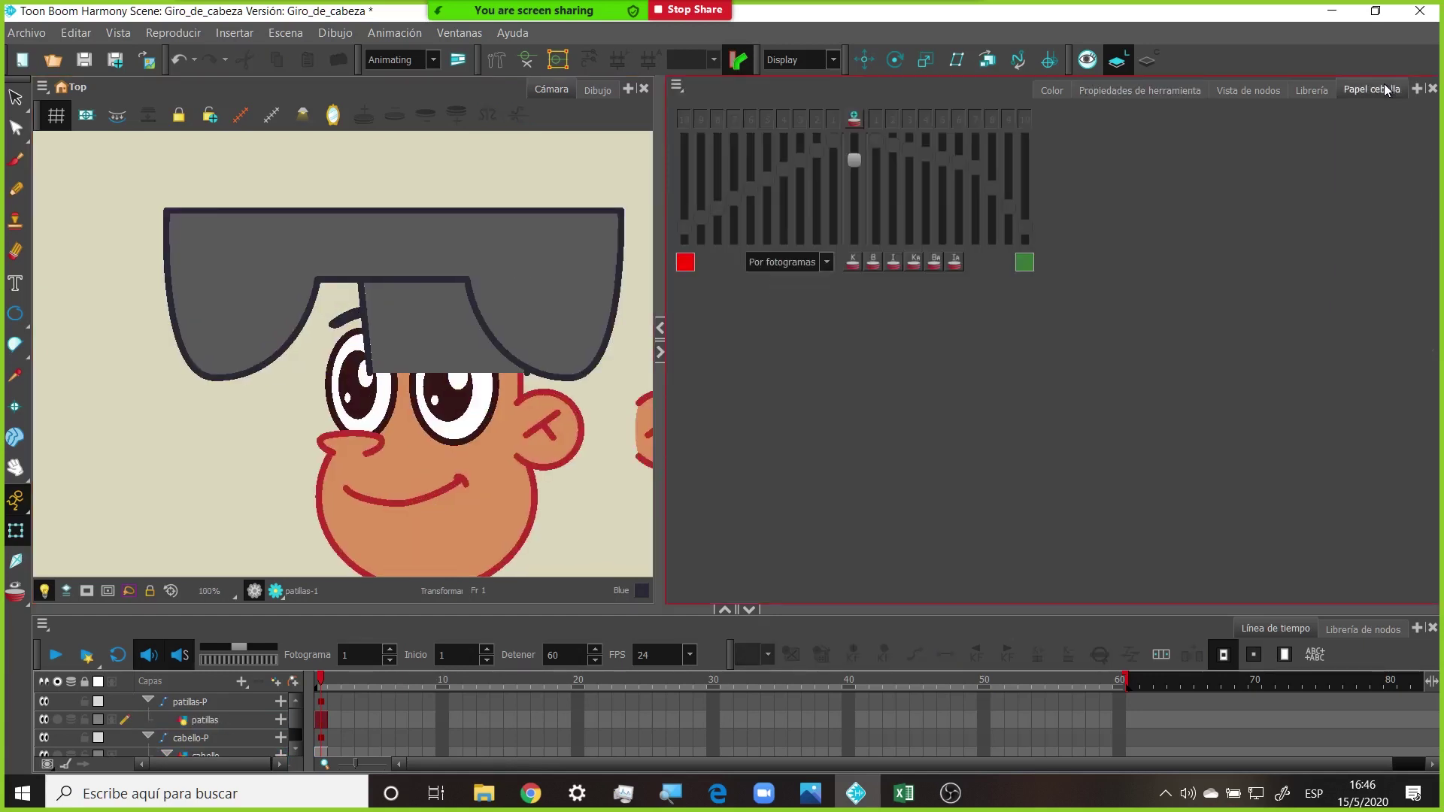
click(1252, 91)
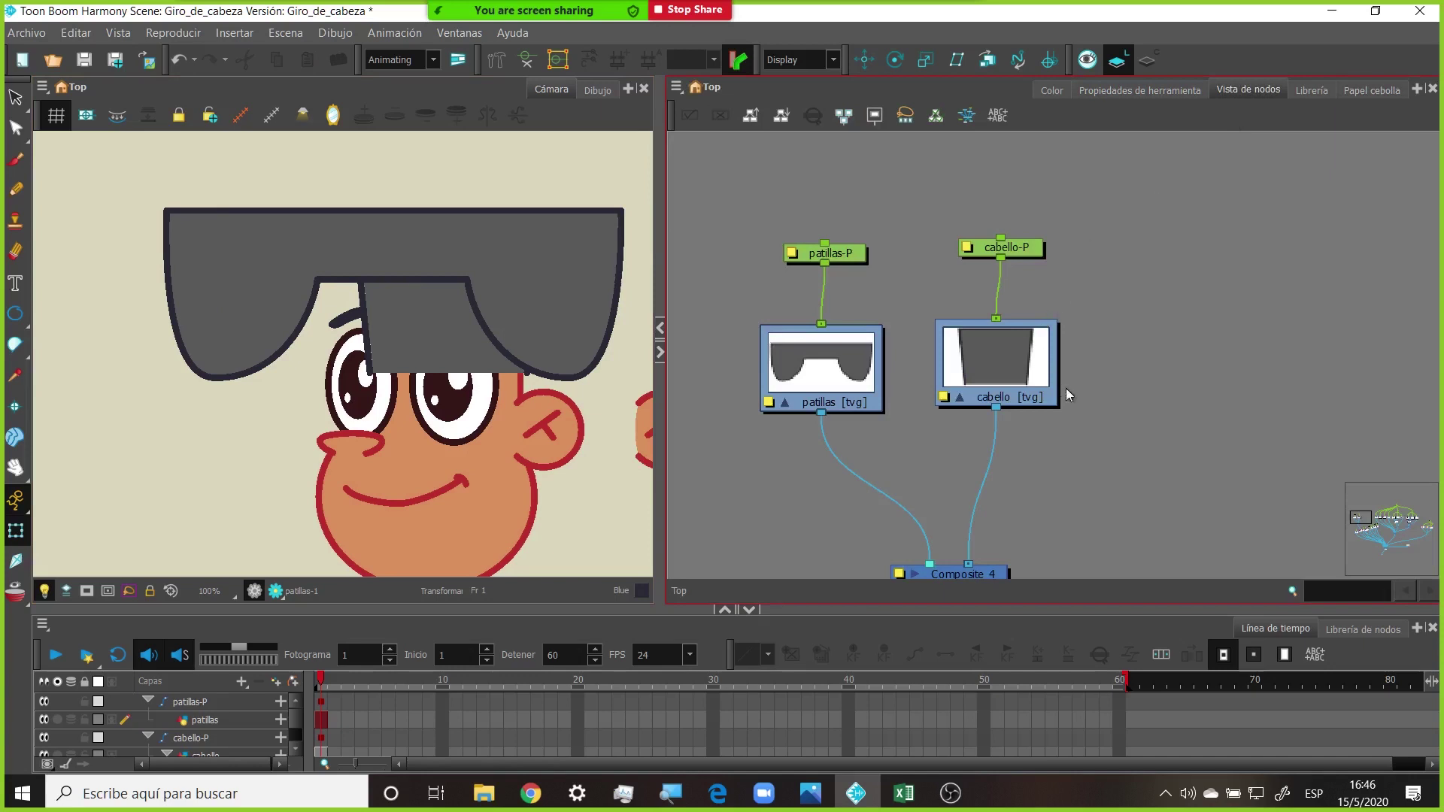
drag(1067, 389, 1067, 364)
scroll(1050, 208, down, 3)
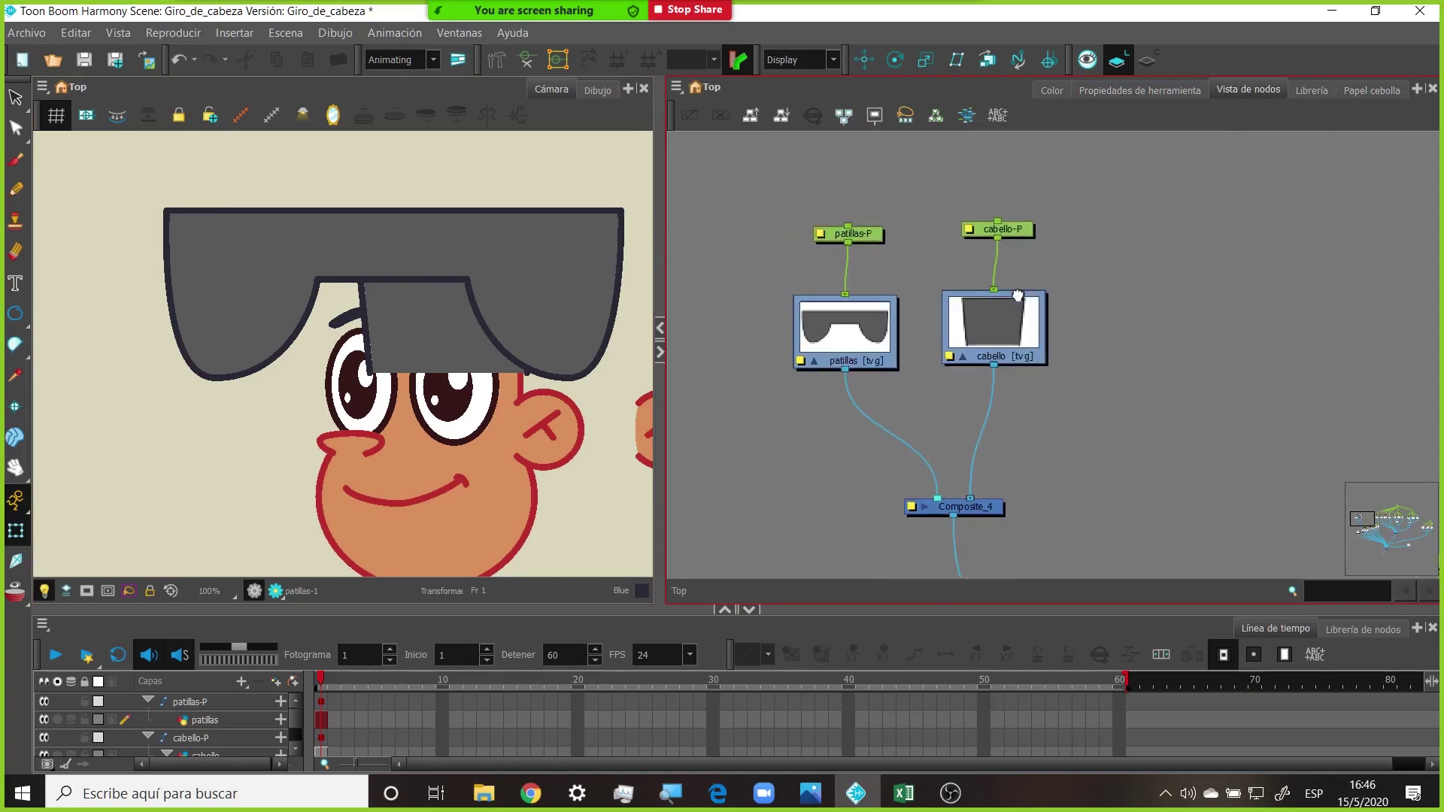
mouse_move(1012, 206)
mouse_down()
mouse_move(955, 329)
mouse_move(1103, 324)
mouse_up()
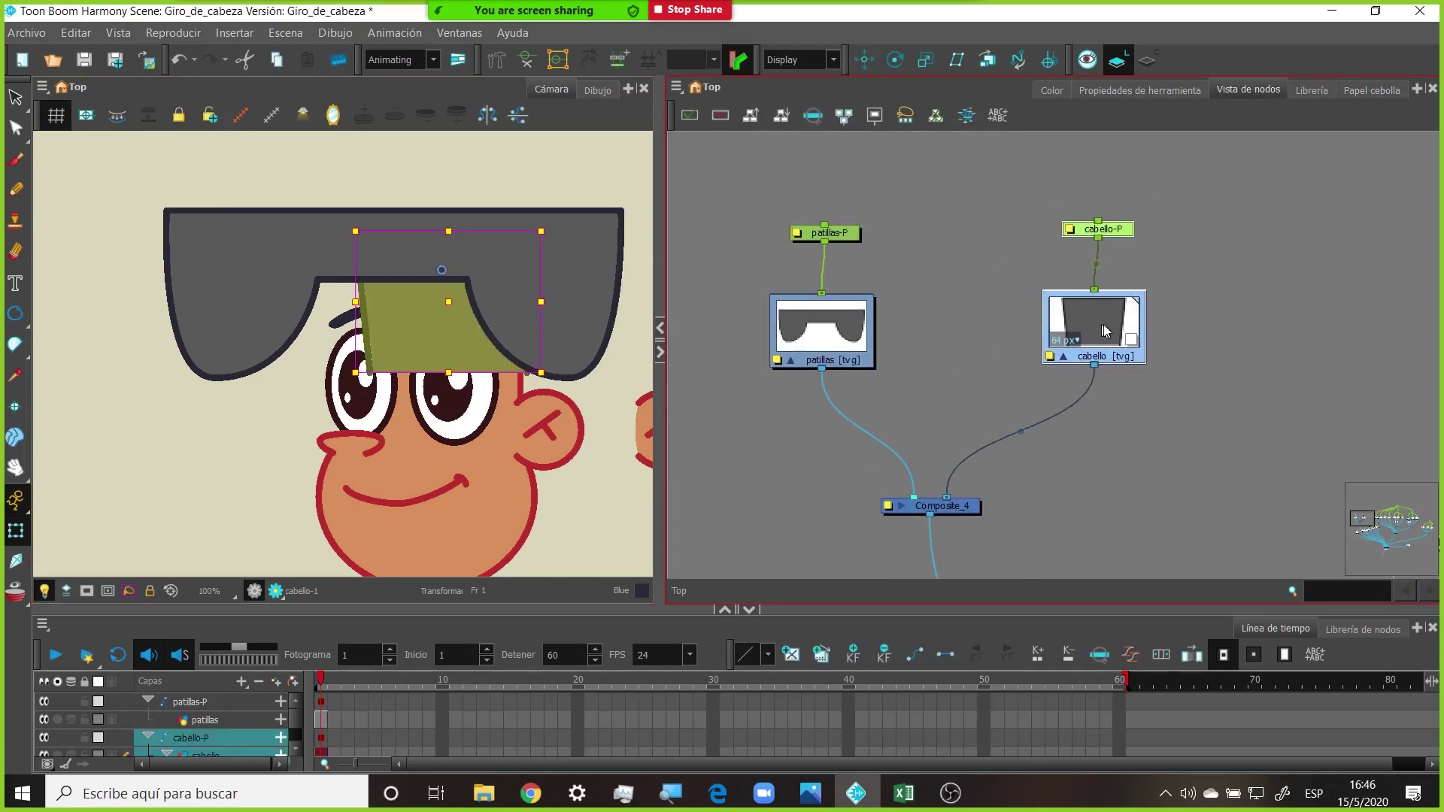
Duplicate the cabello drawing node and place the copy between the patillas and cabello nodes
key(ctrl+c)
key(ctrl+v)
drag(1145, 363, 964, 322)
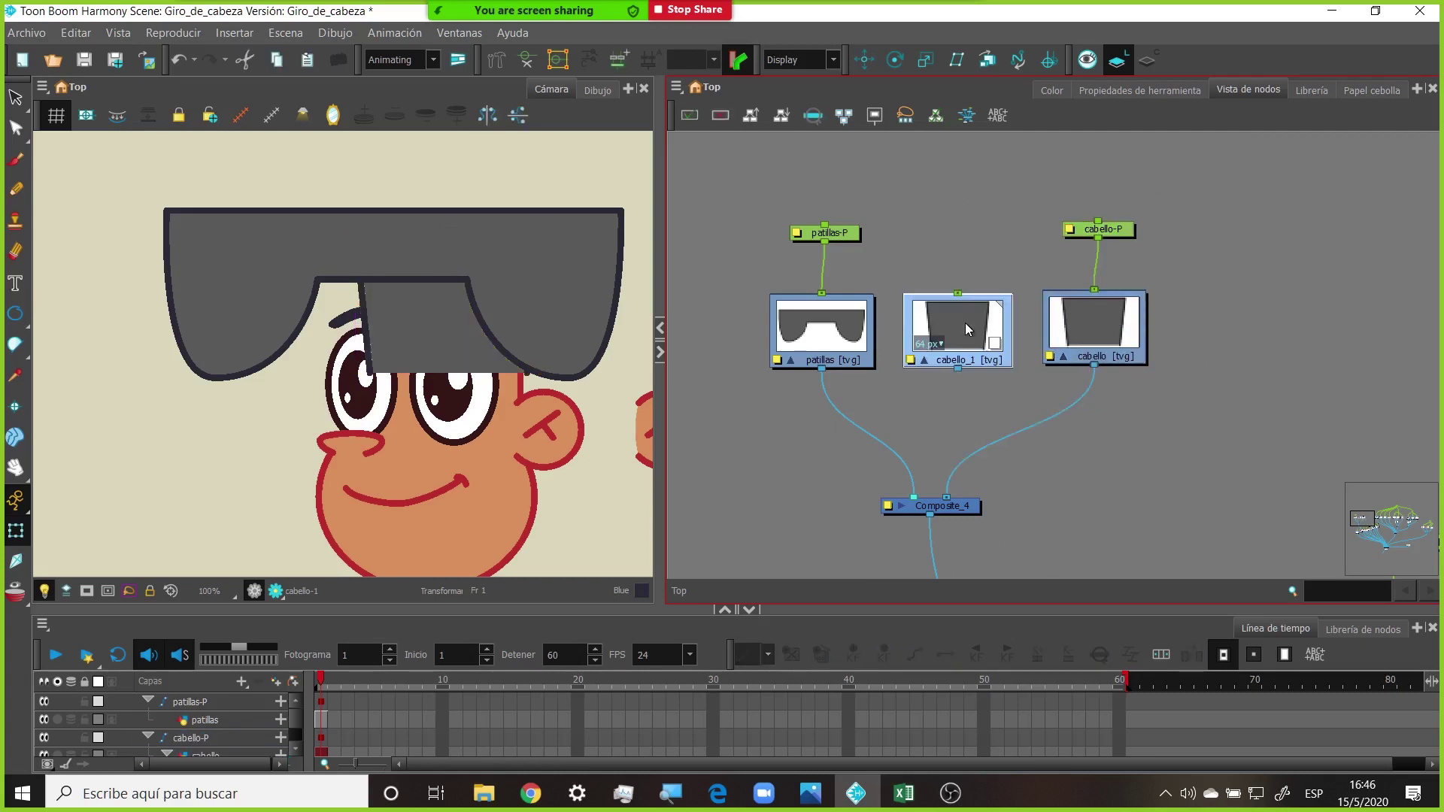
Disable the colour layer in the original cabello node's properties so it outputs only the lines
click(1128, 329)
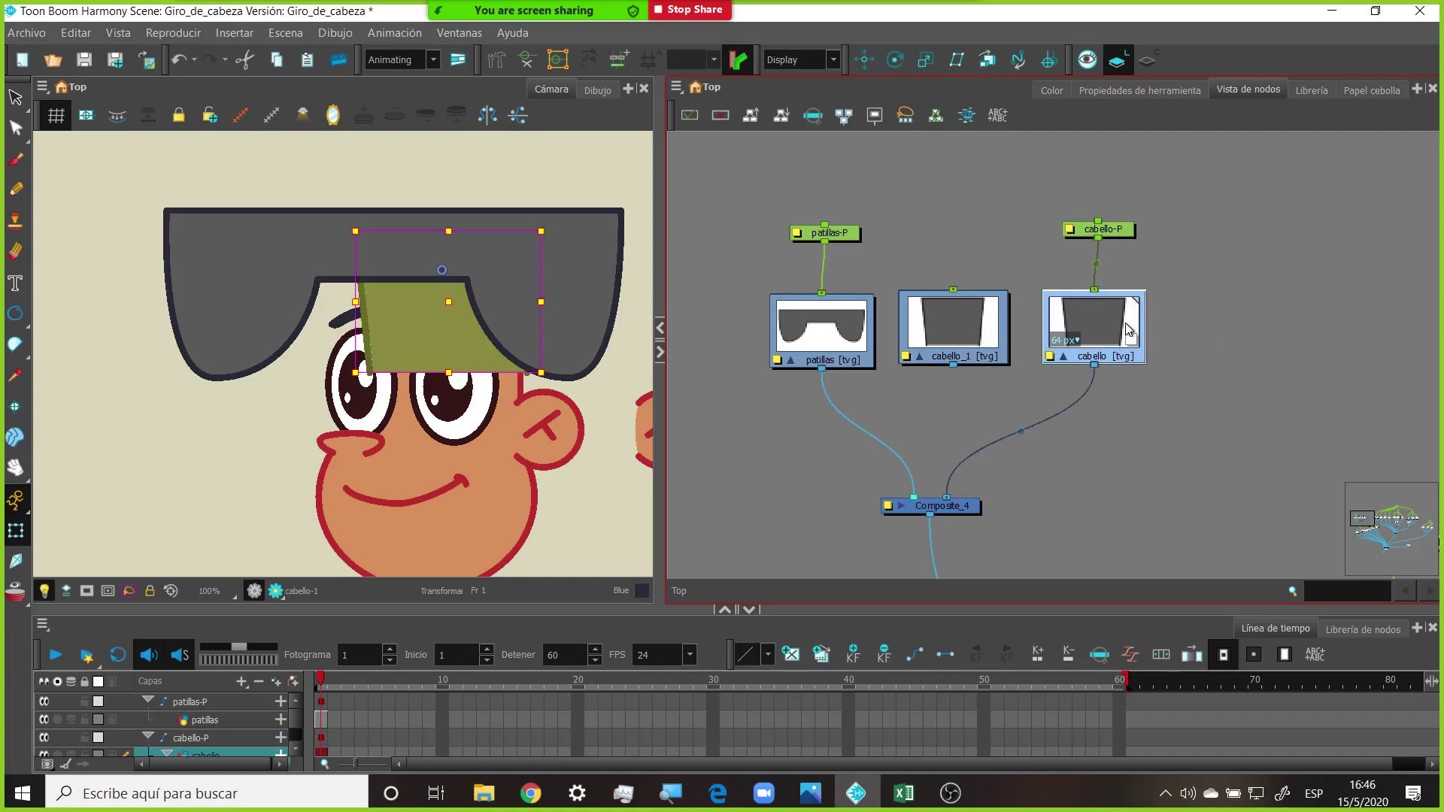
double_click(1052, 360)
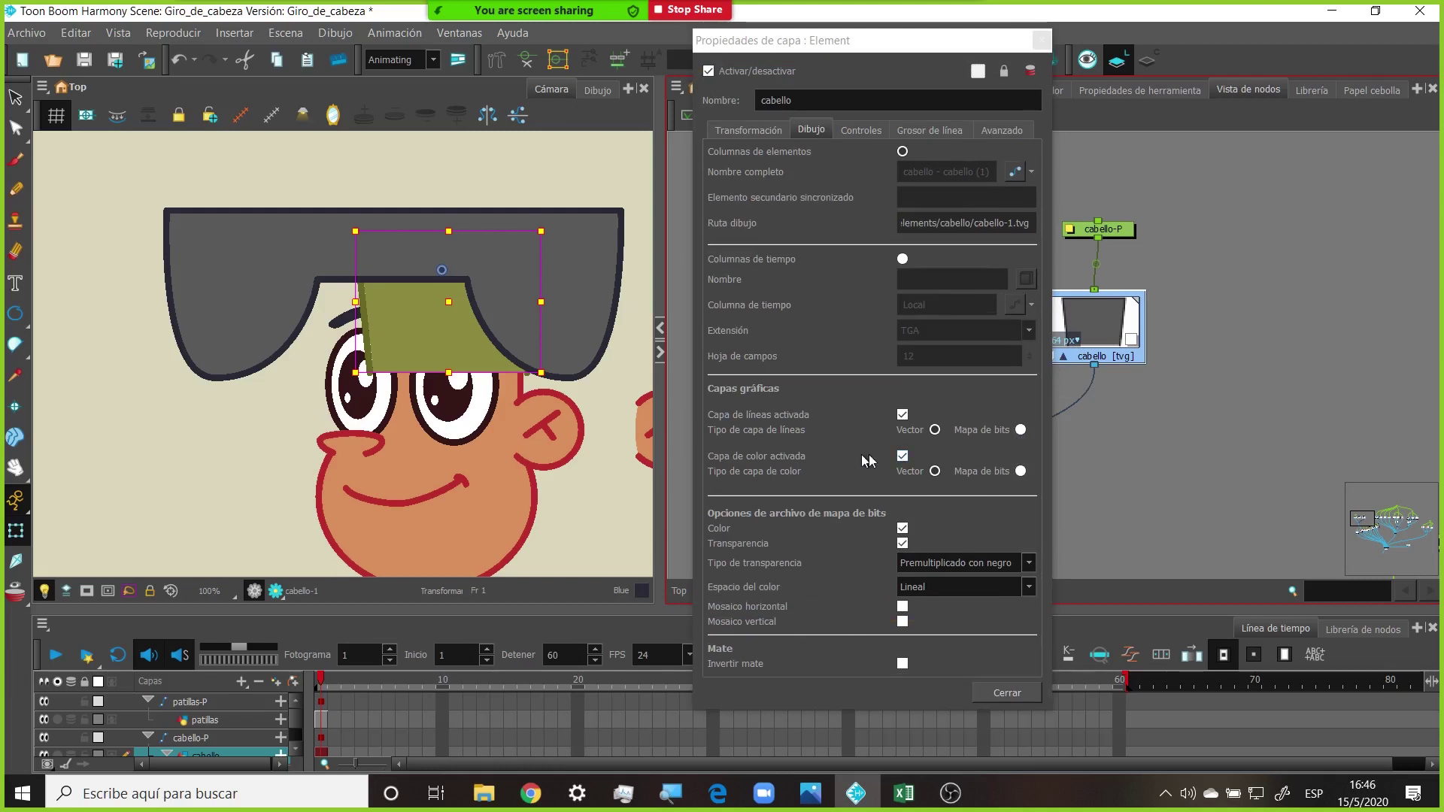
click(902, 456)
click(901, 457)
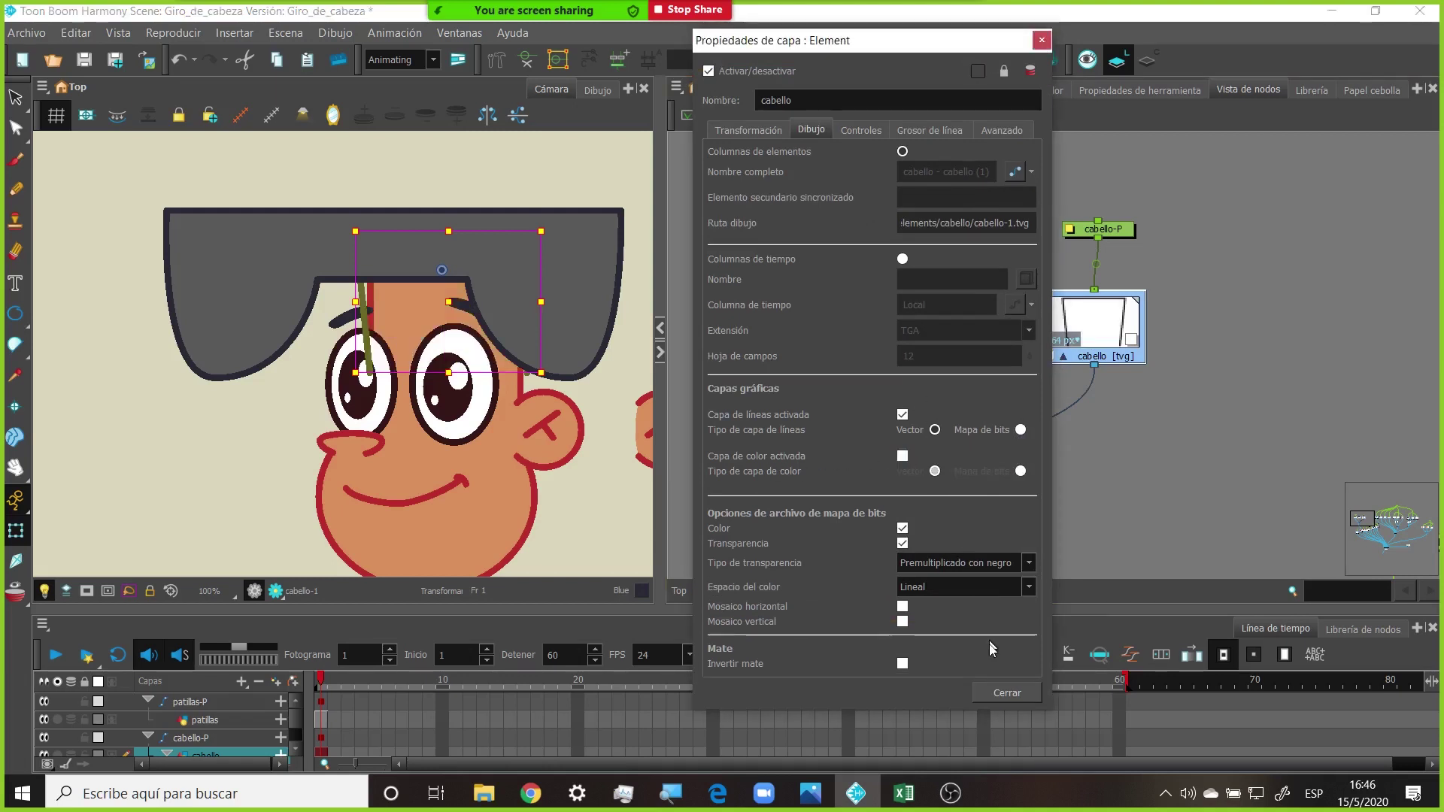
click(994, 691)
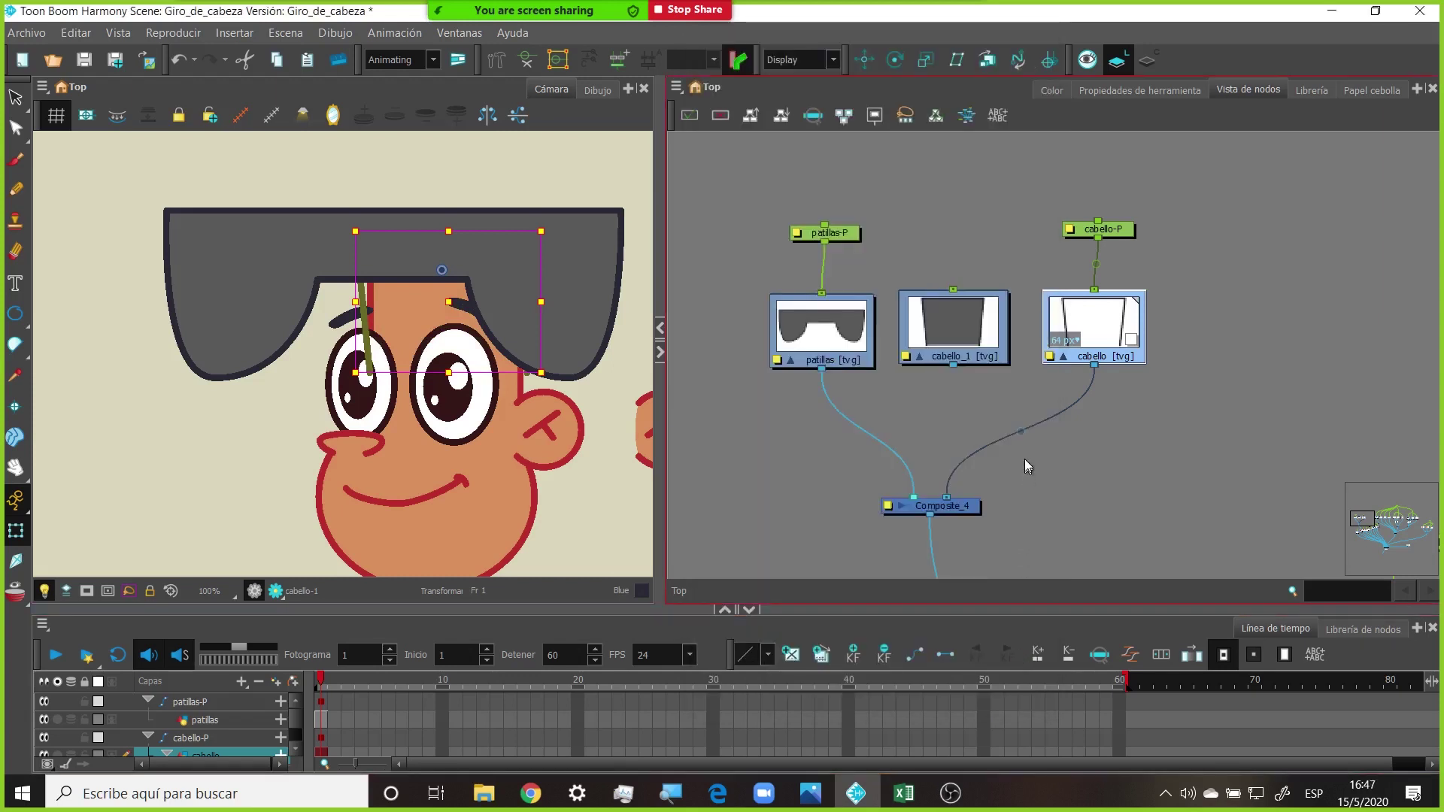
Disable the line layer in the duplicated cabello node's properties so it outputs only the fill
click(971, 324)
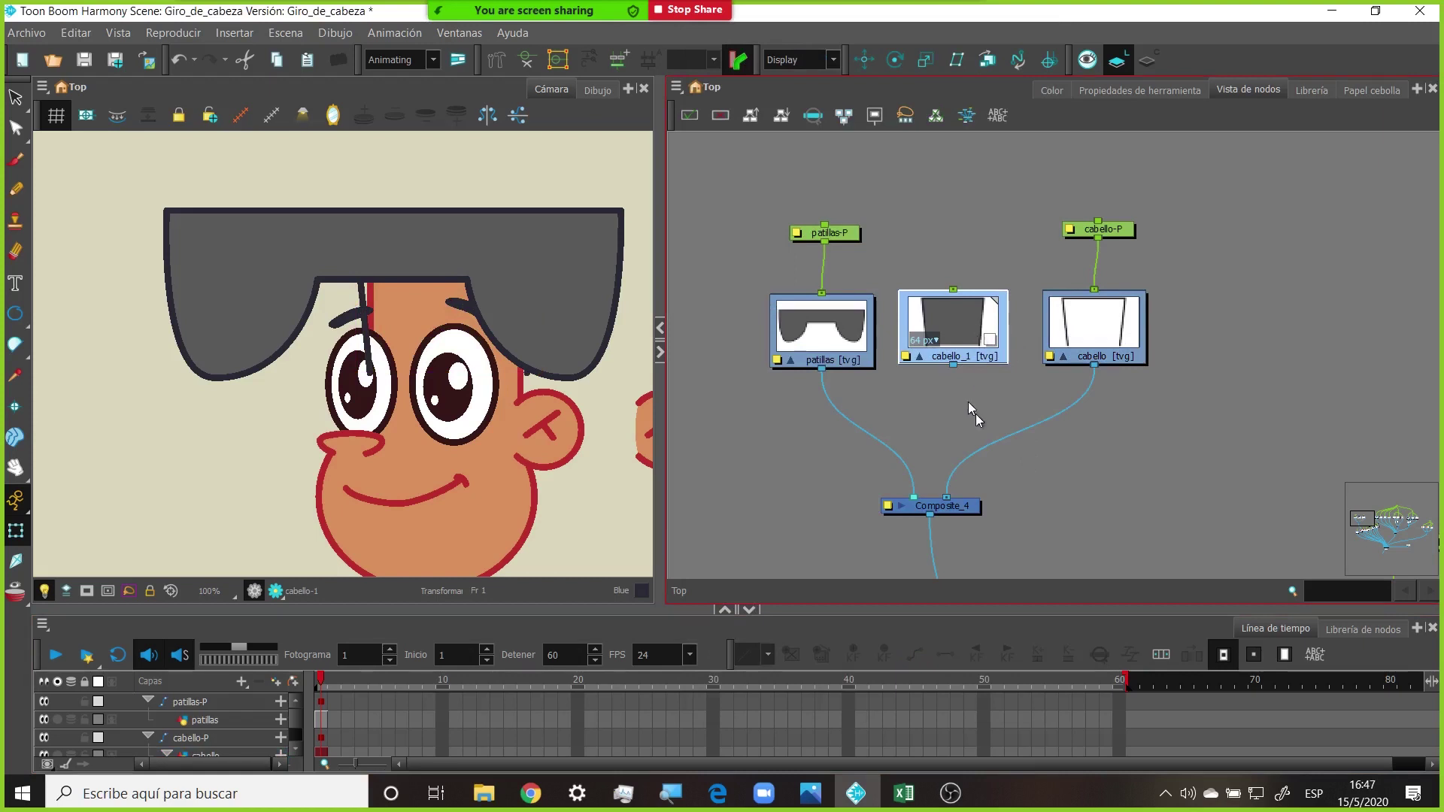
click(906, 357)
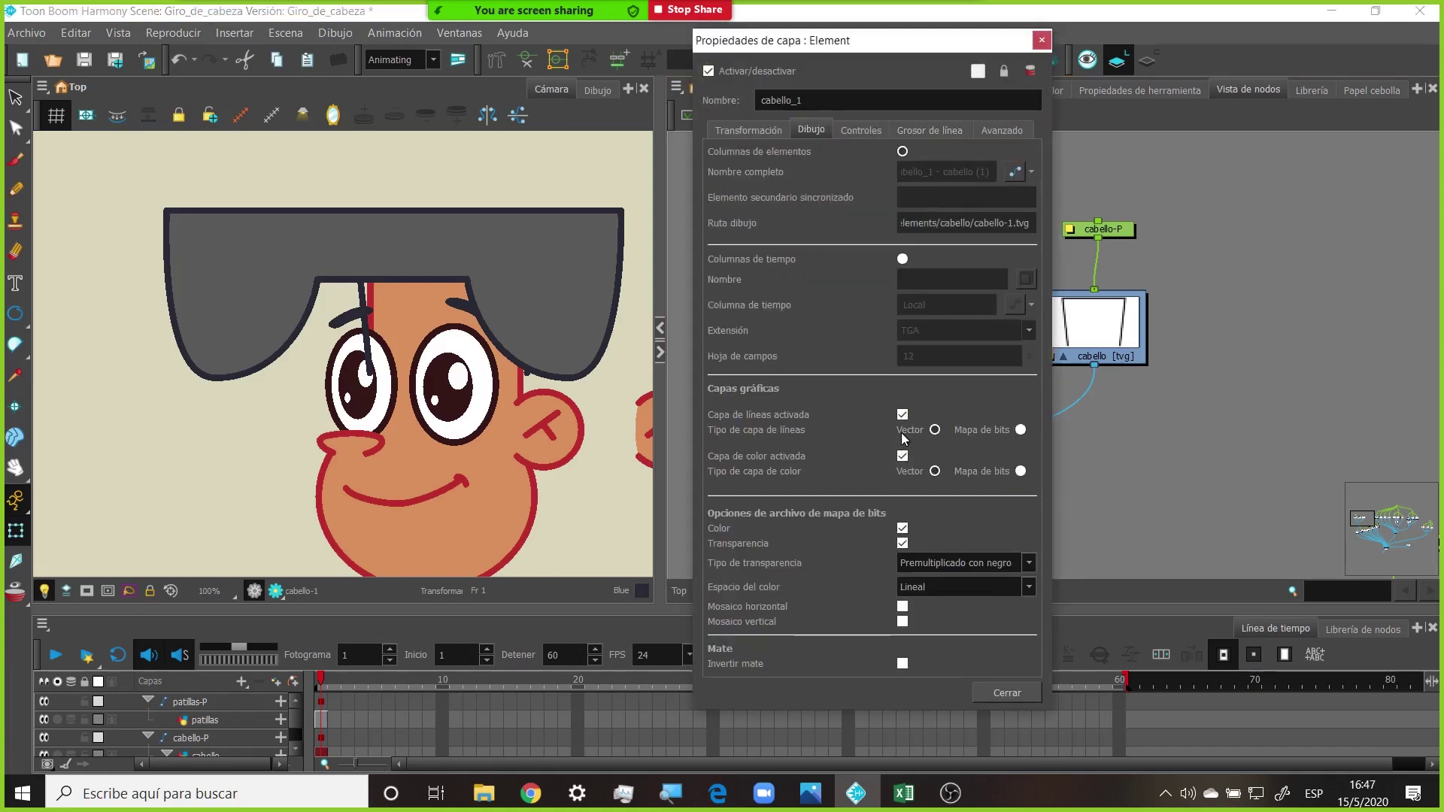
mouse_move(908, 48)
mouse_down()
mouse_move(468, 85)
mouse_move(635, 73)
mouse_up()
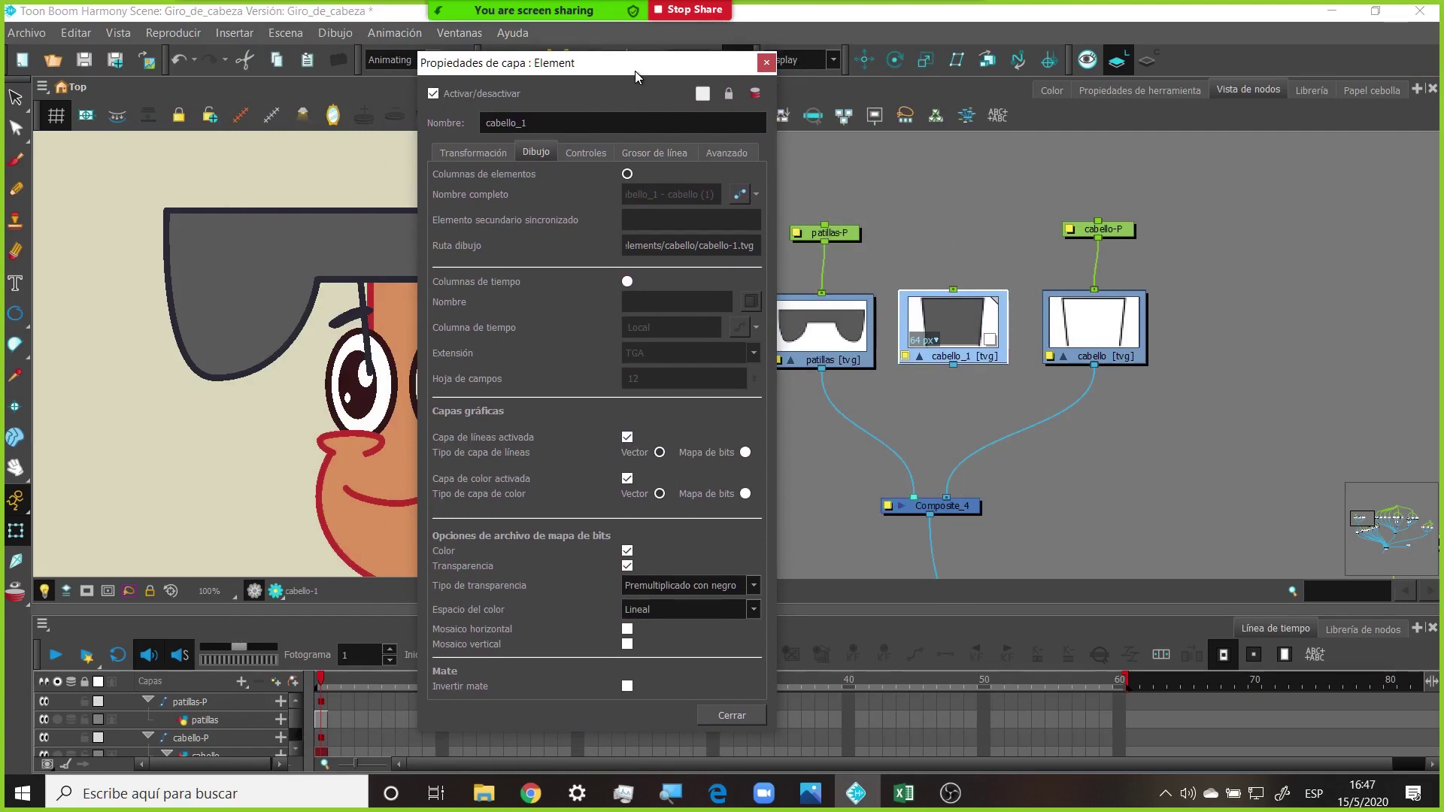
drag(635, 71, 596, 69)
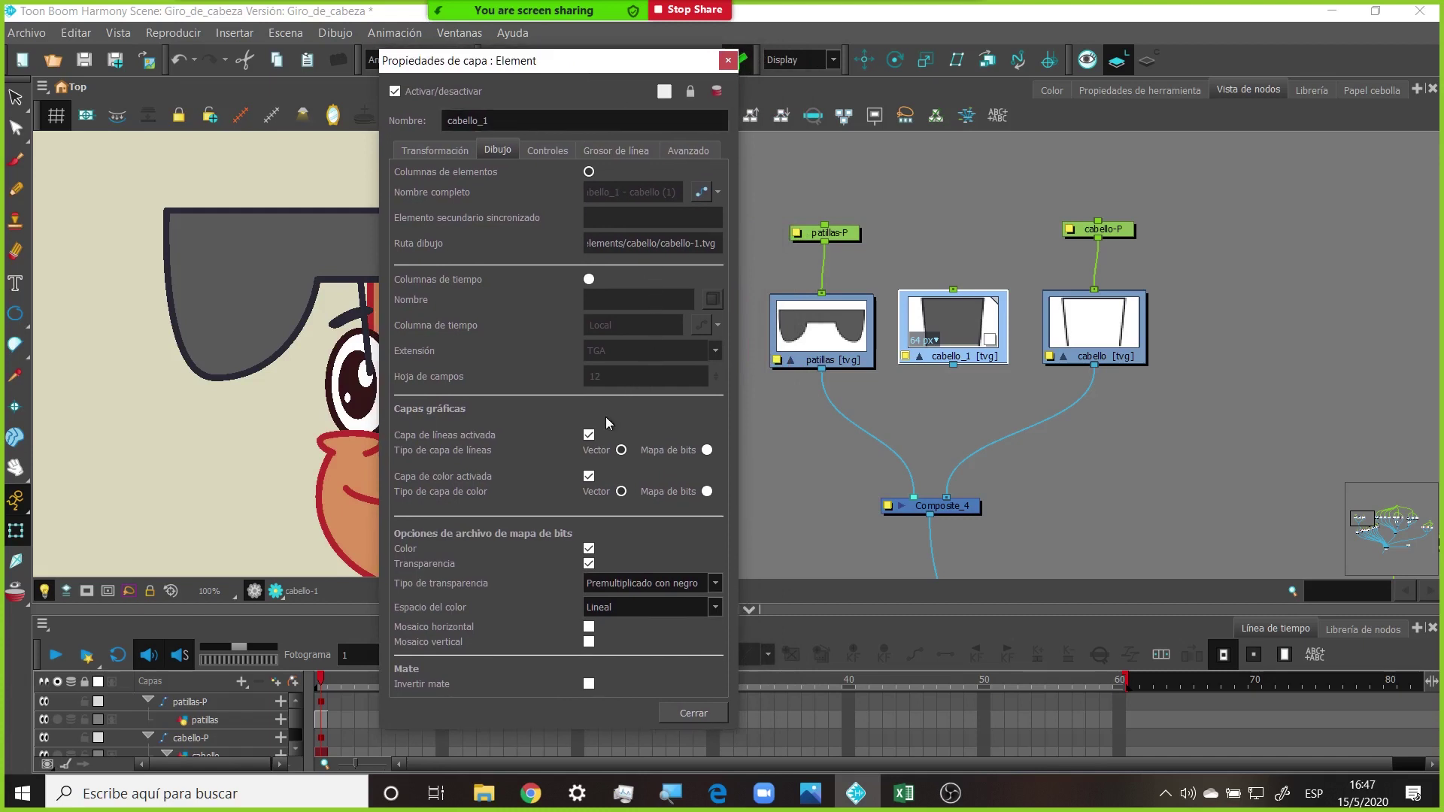
click(588, 435)
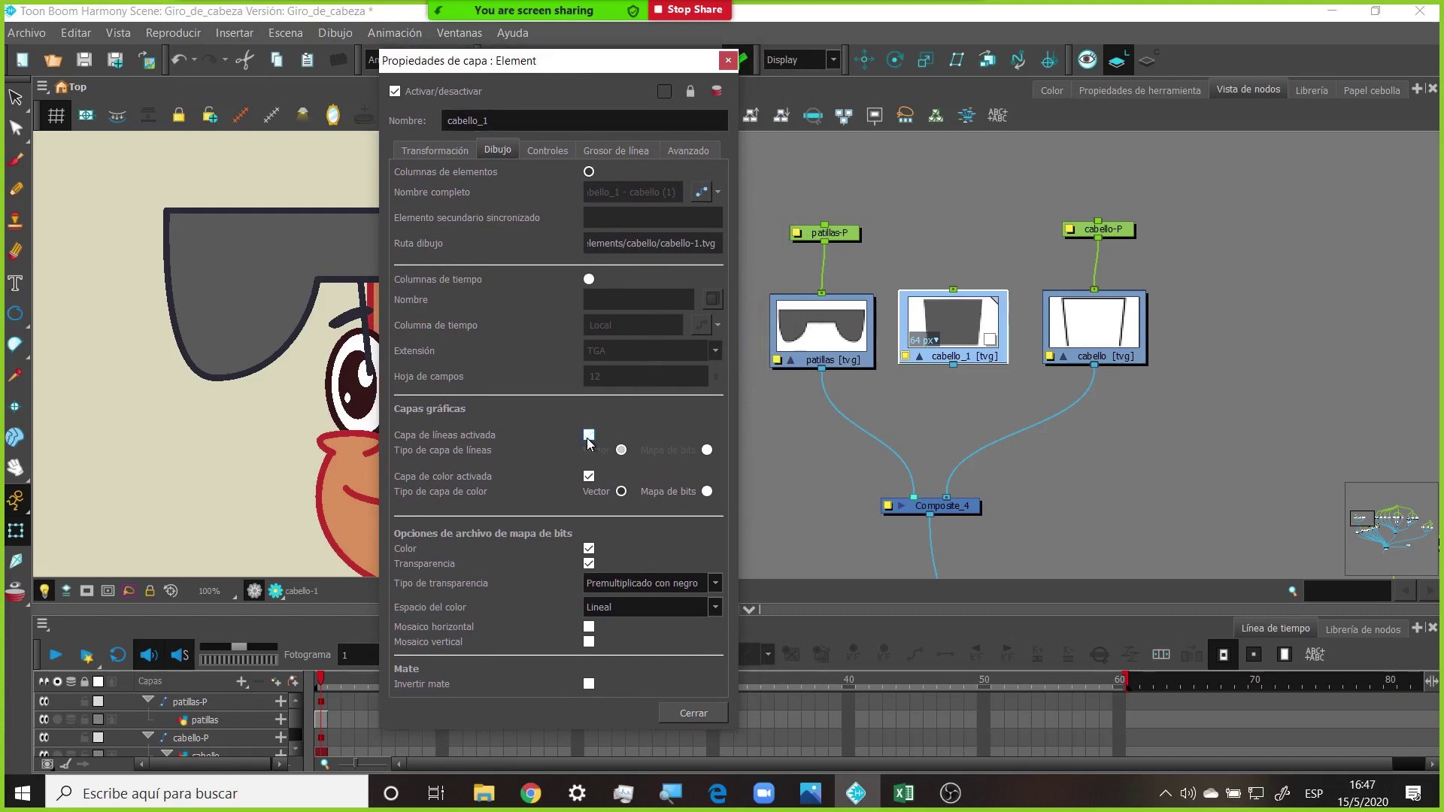
click(698, 718)
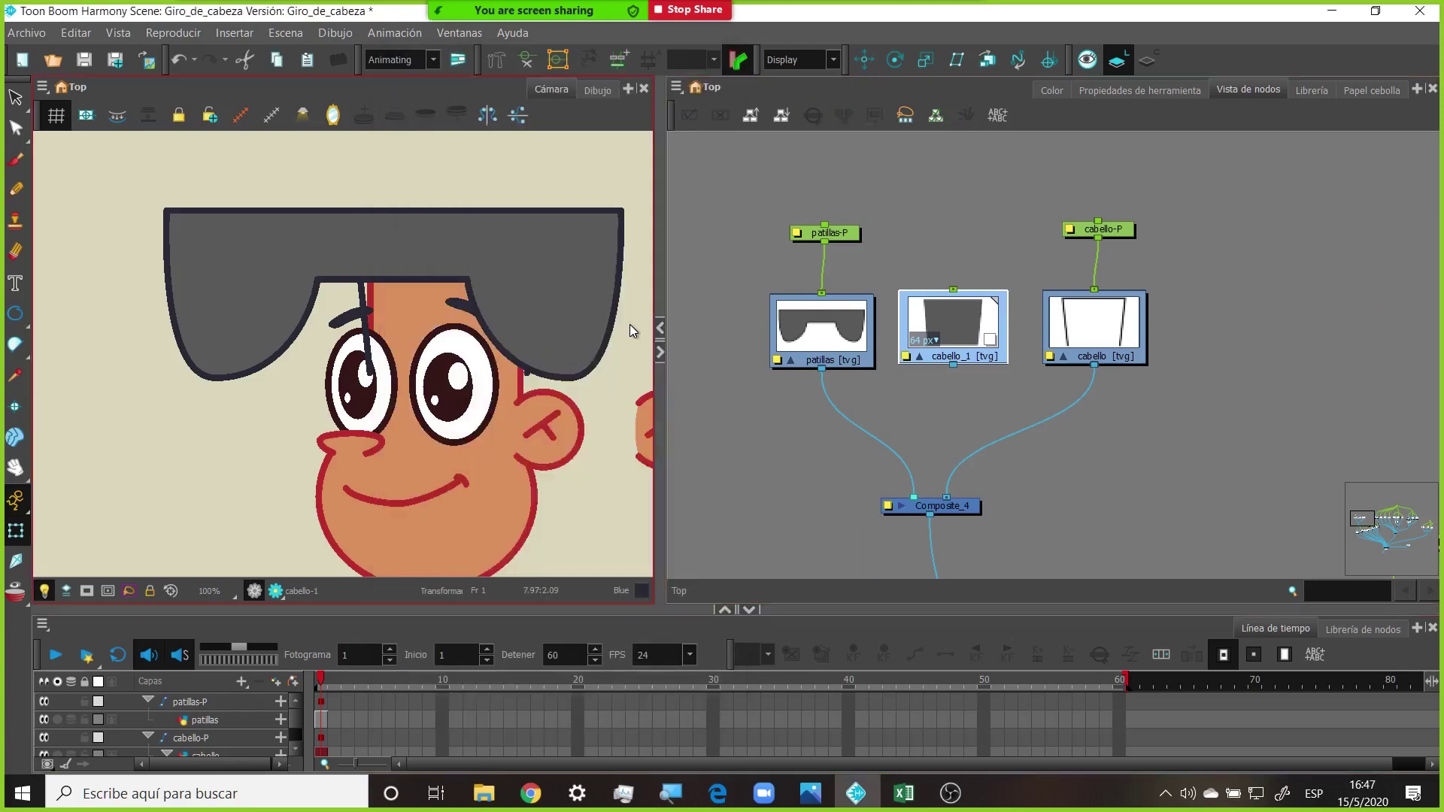
Move the patillas drawing and its peg higher in the node view, above the duplicated cabello node
drag(947, 339, 946, 334)
mouse_move(847, 189)
mouse_down()
mouse_move(790, 347)
mouse_move(733, 293)
mouse_move(753, 281)
mouse_up()
drag(954, 314, 943, 319)
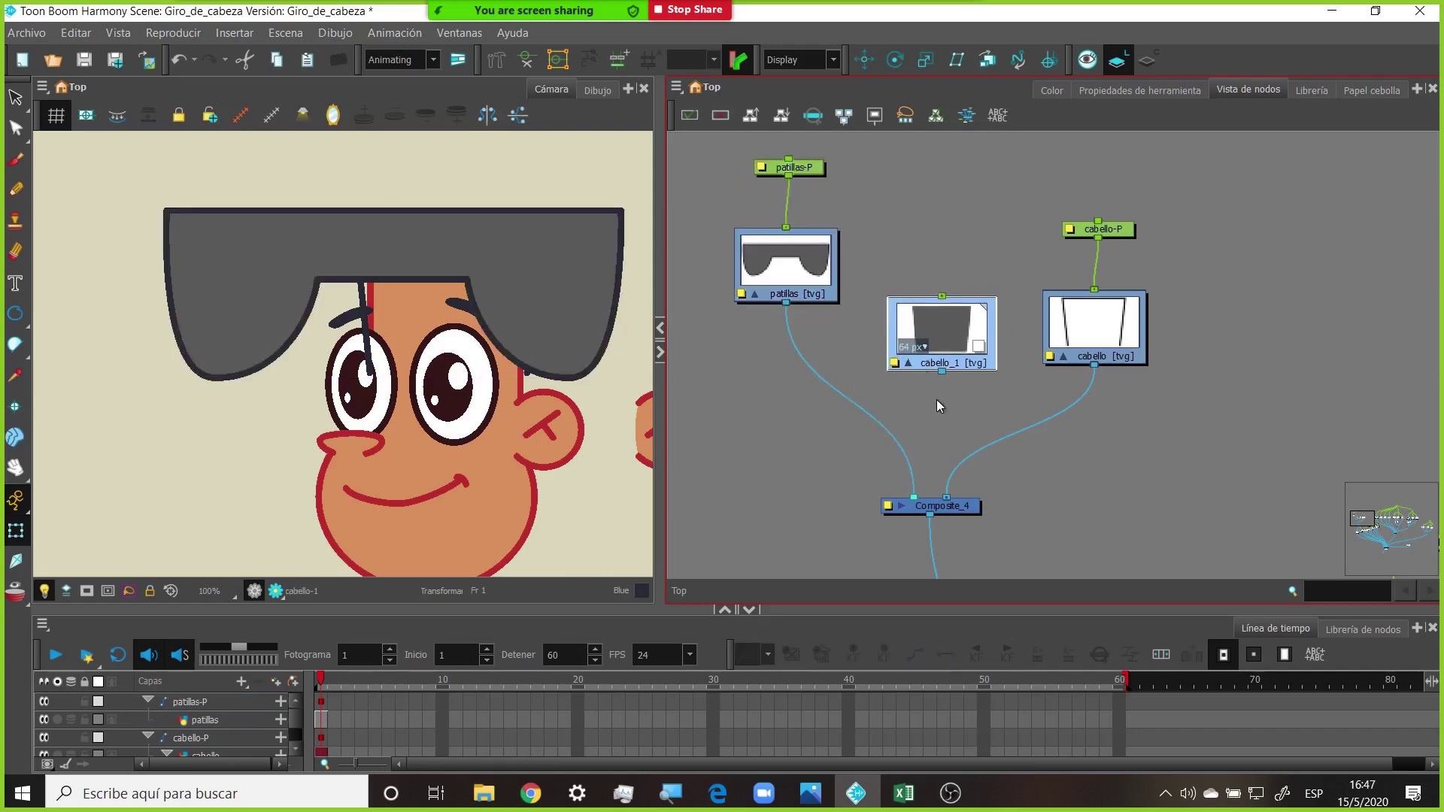
scroll(1016, 400, down, 4)
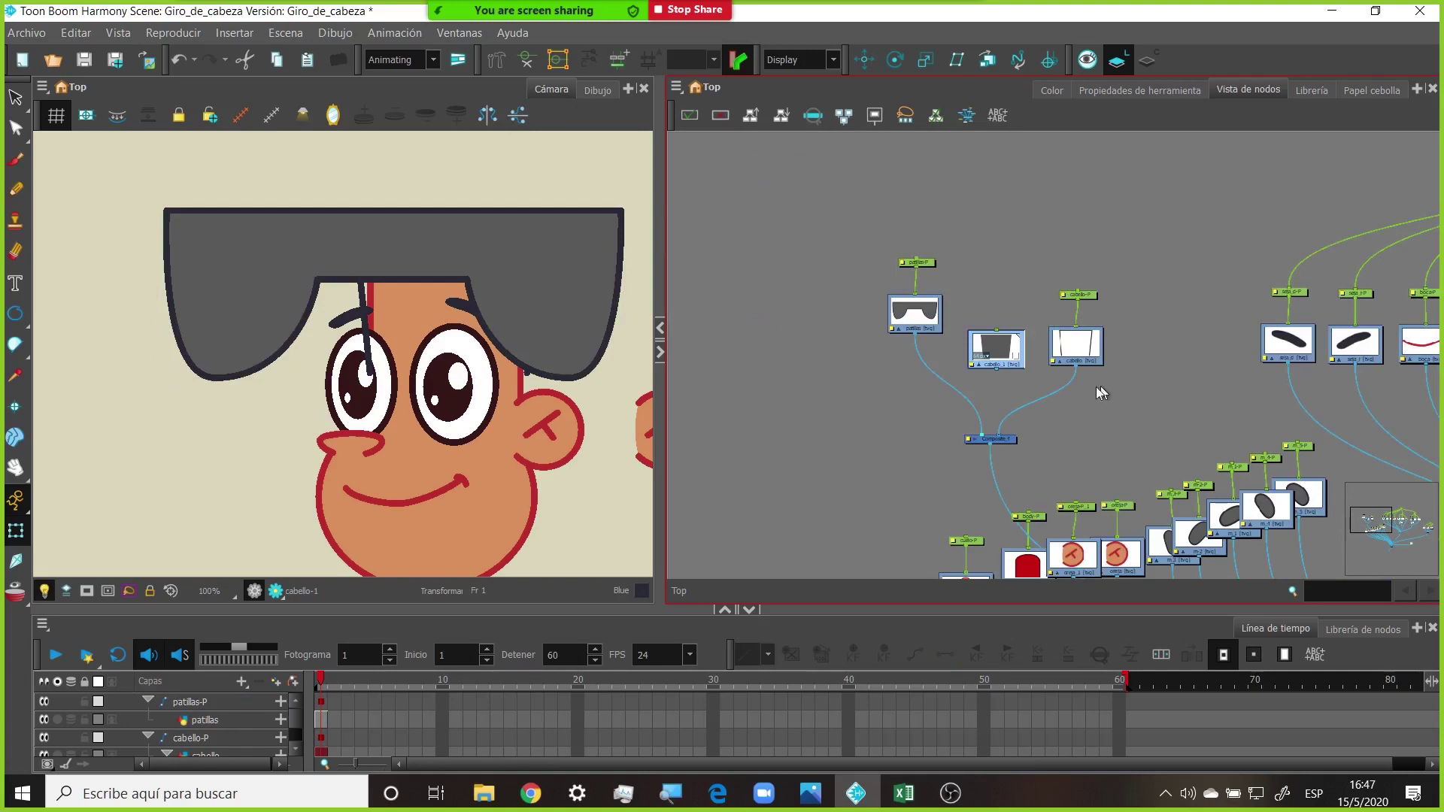
scroll(996, 383, up, 5)
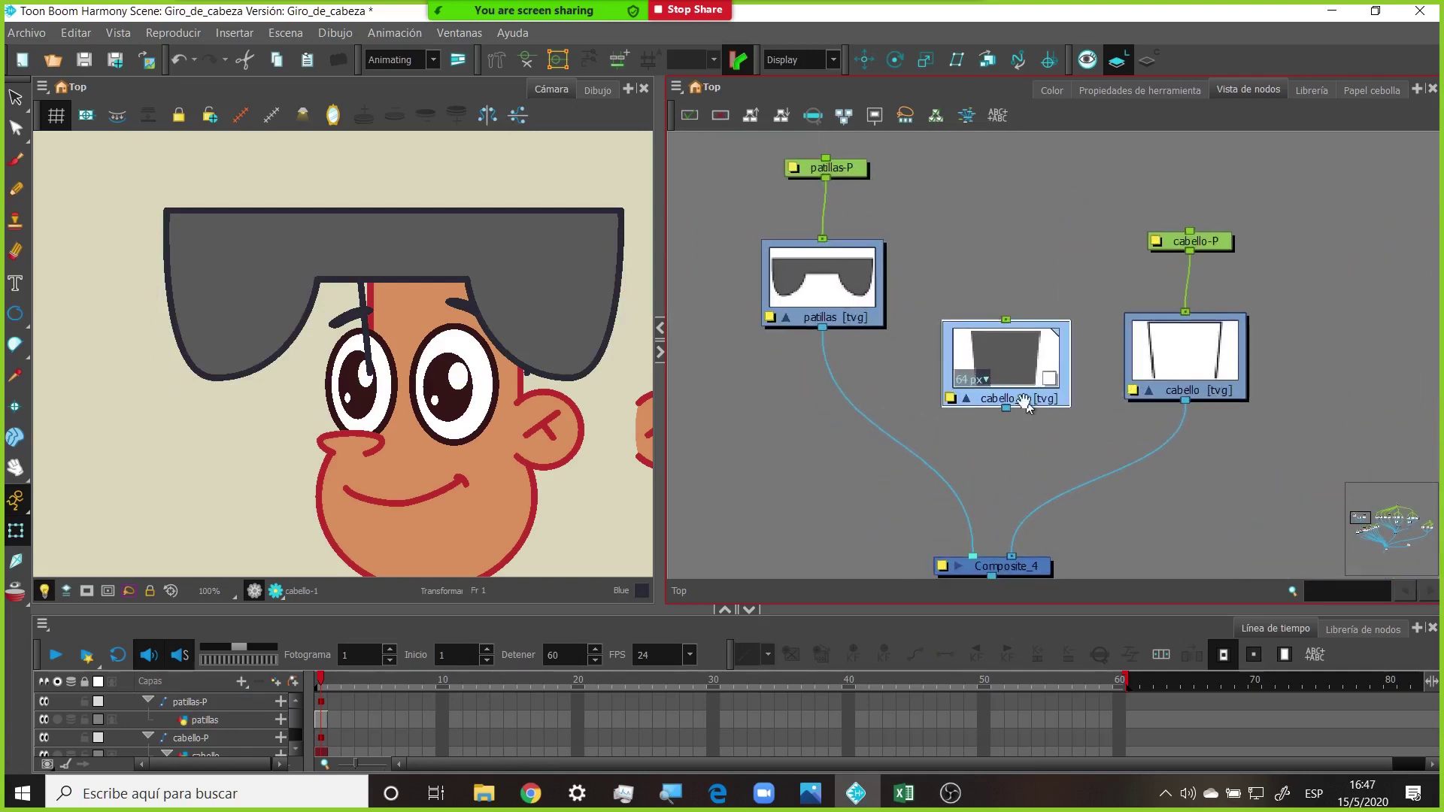
scroll(1024, 402, down, 1)
Connect the patillas drawing to the matte input of the duplicated cabello node and disconnect it from Composite_4
drag(857, 323, 983, 329)
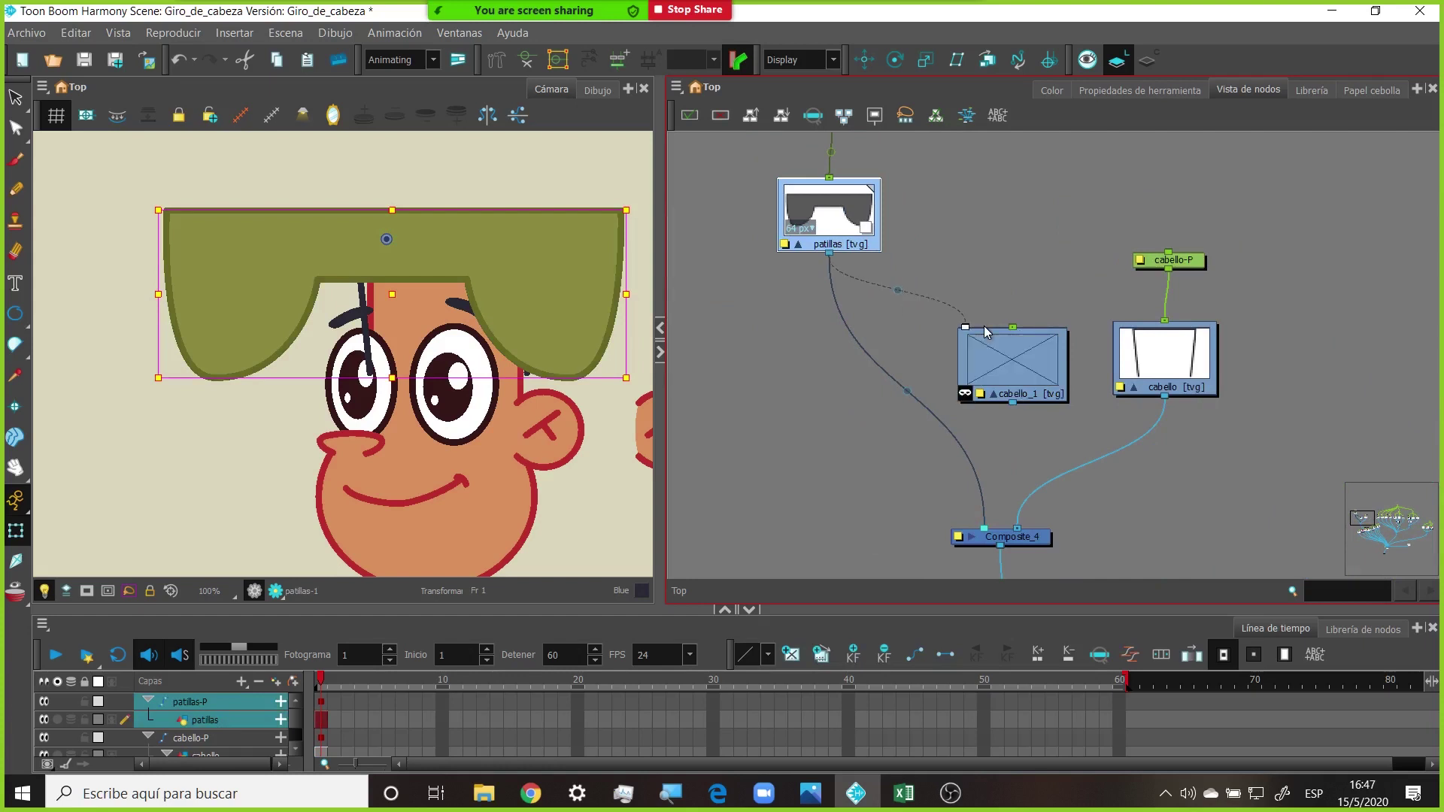
drag(923, 404, 882, 350)
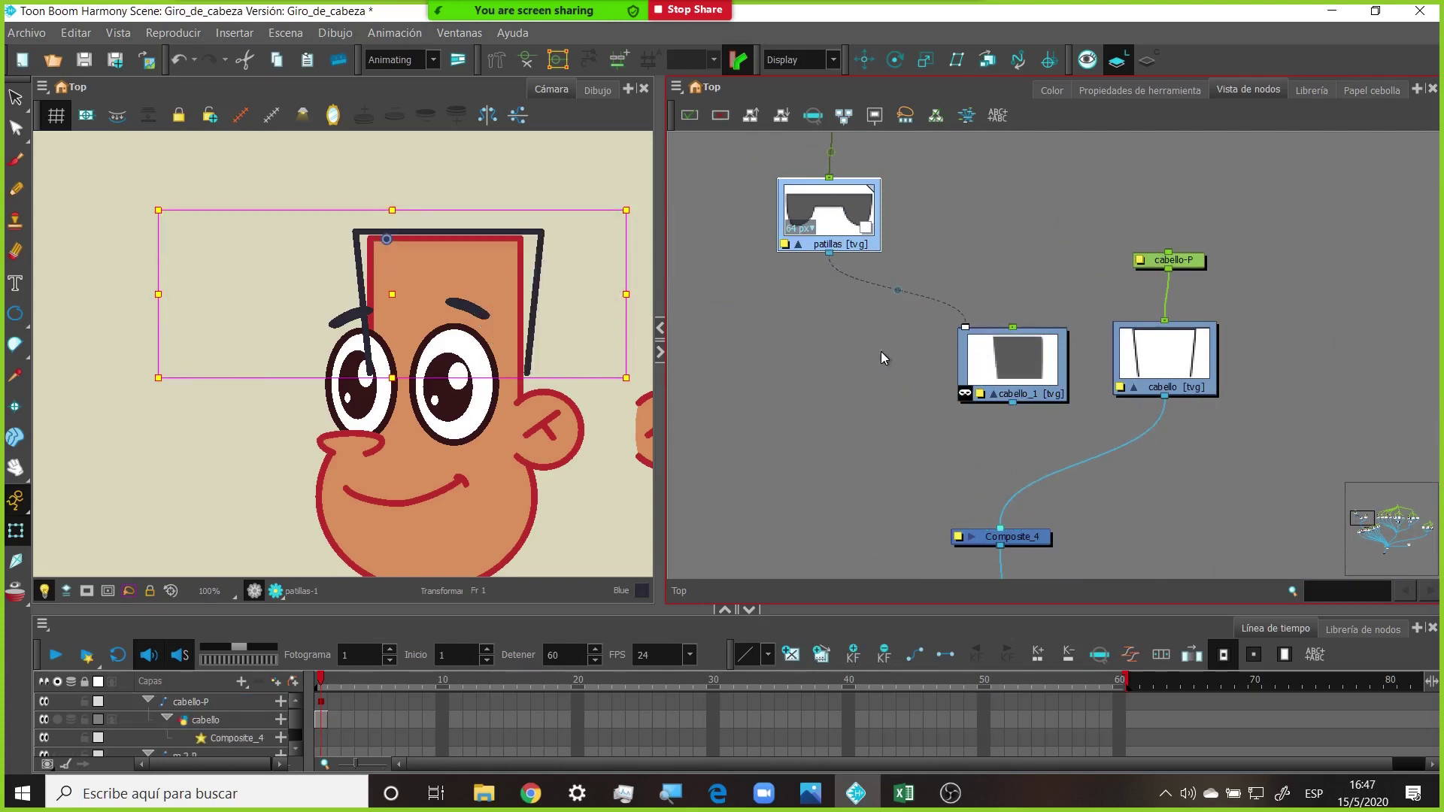
Invert the matte of the duplicated cabello node and connect that node's output to Composite_4
click(965, 393)
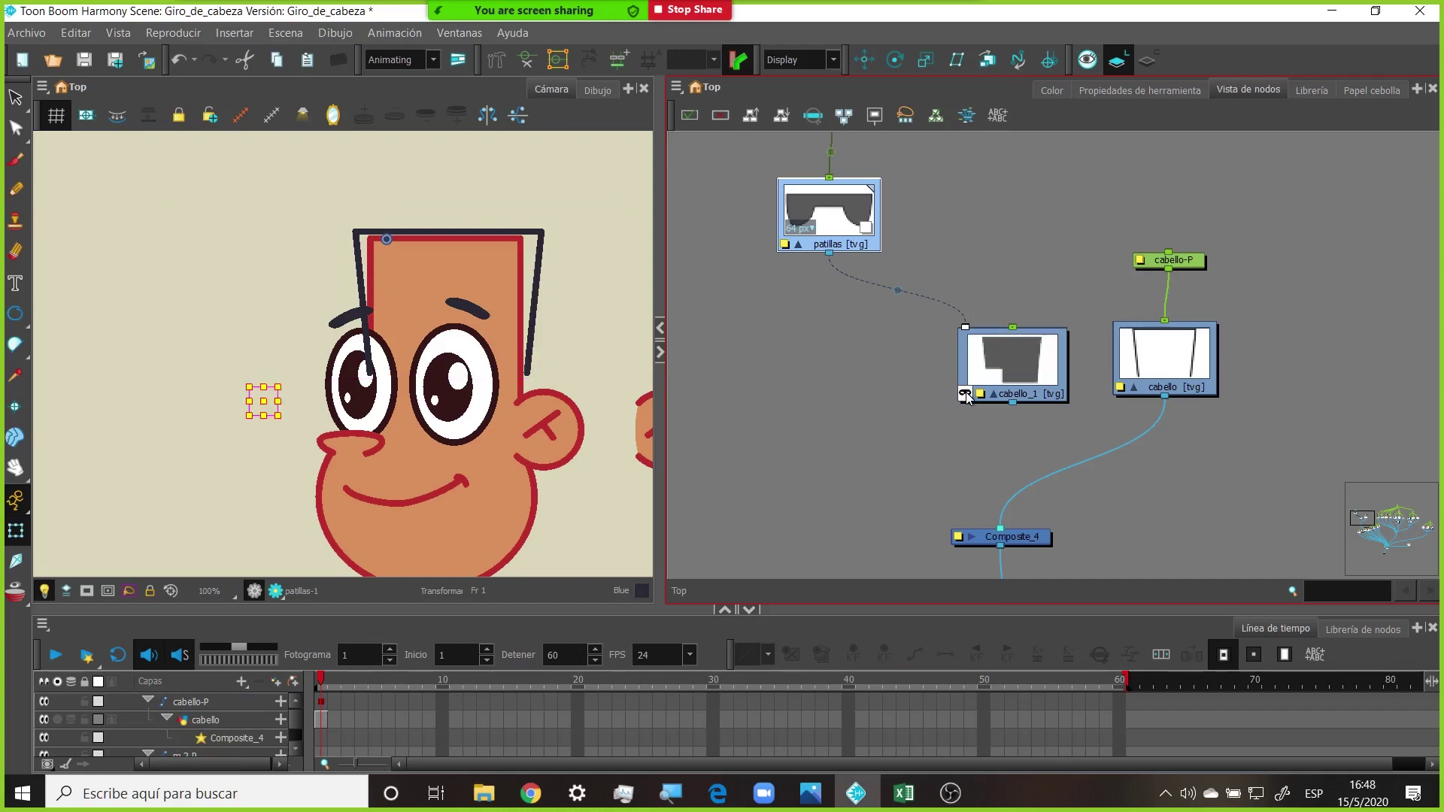
scroll(431, 353, down, 3)
scroll(431, 353, up, 2)
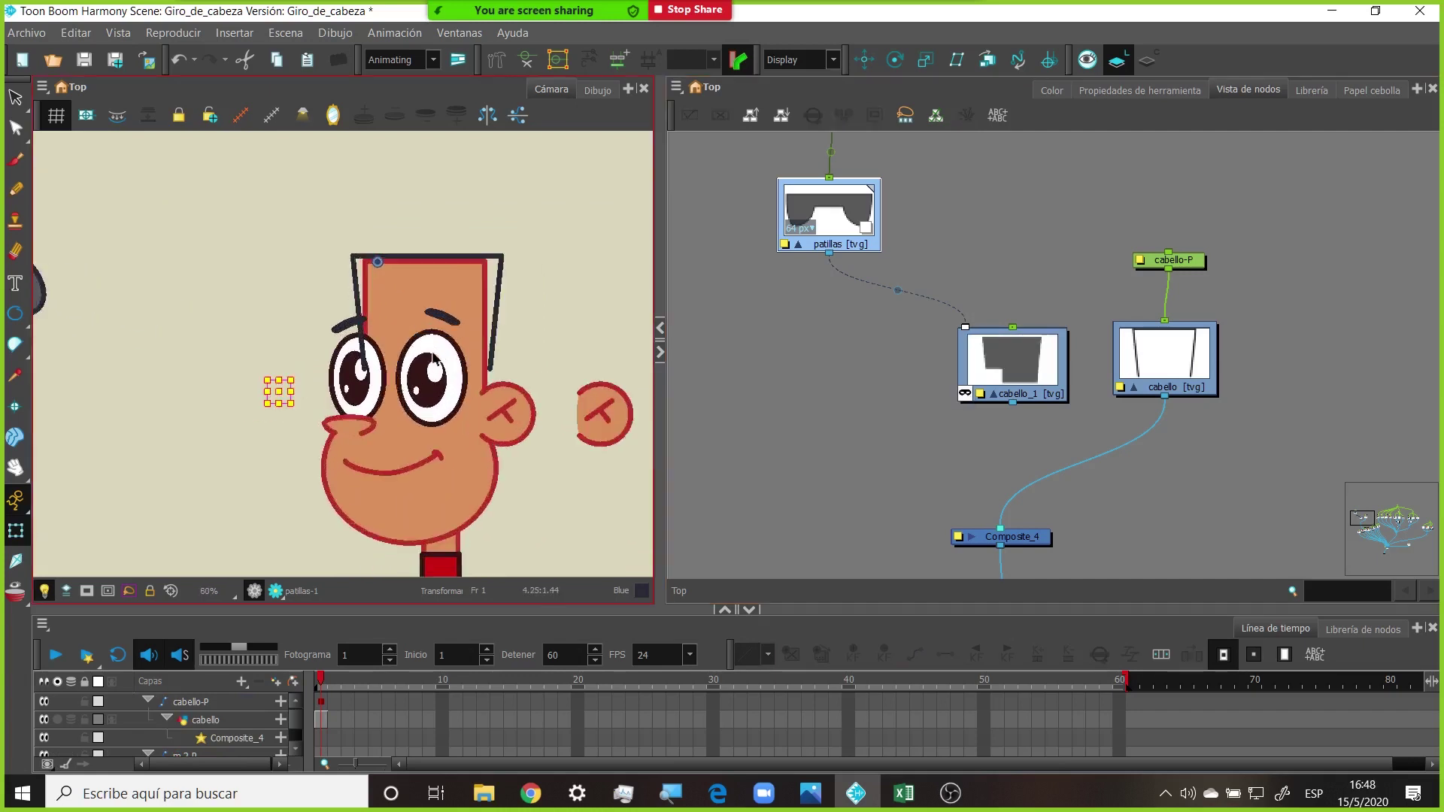
scroll(432, 353, up, 2)
scroll(958, 398, down, 1)
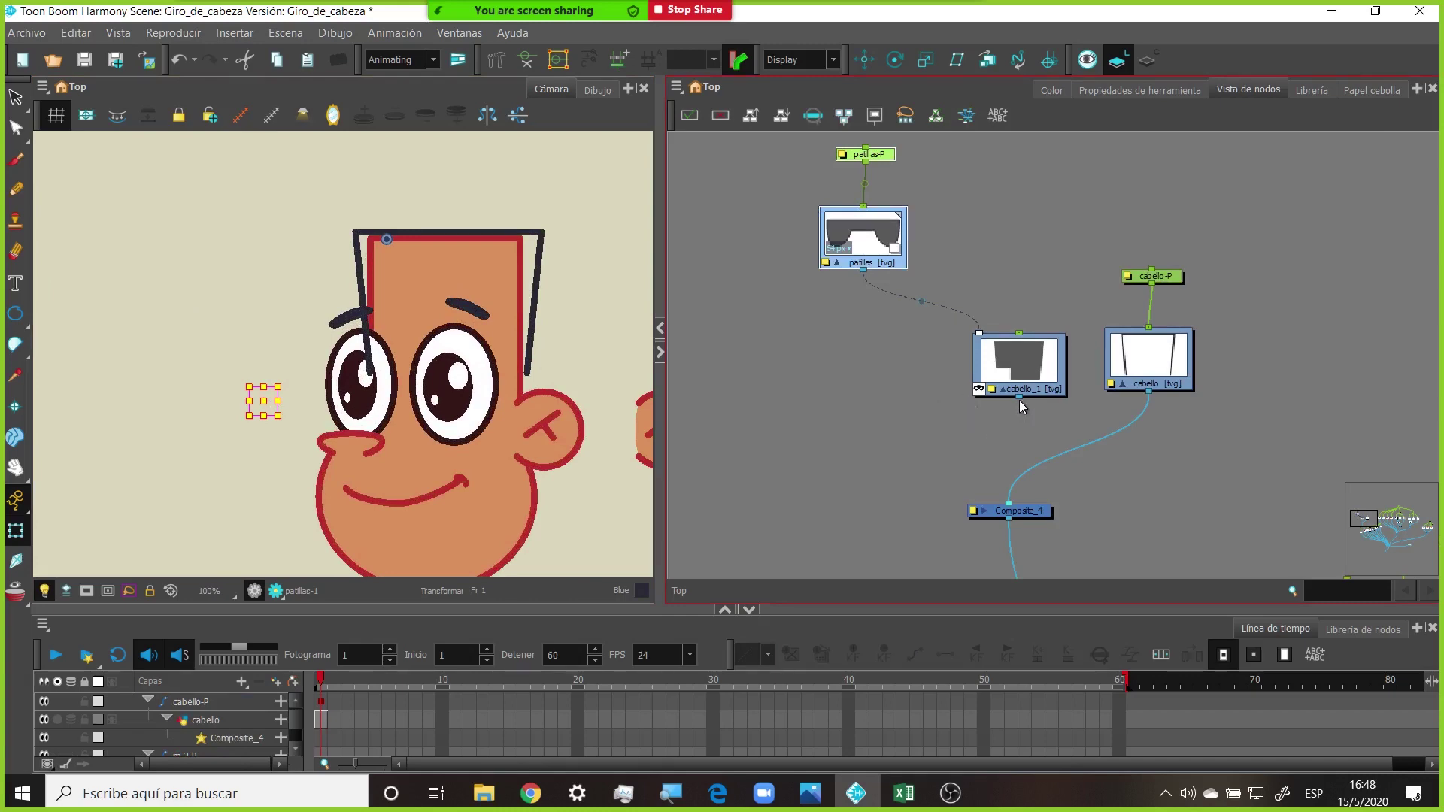
drag(995, 469, 992, 507)
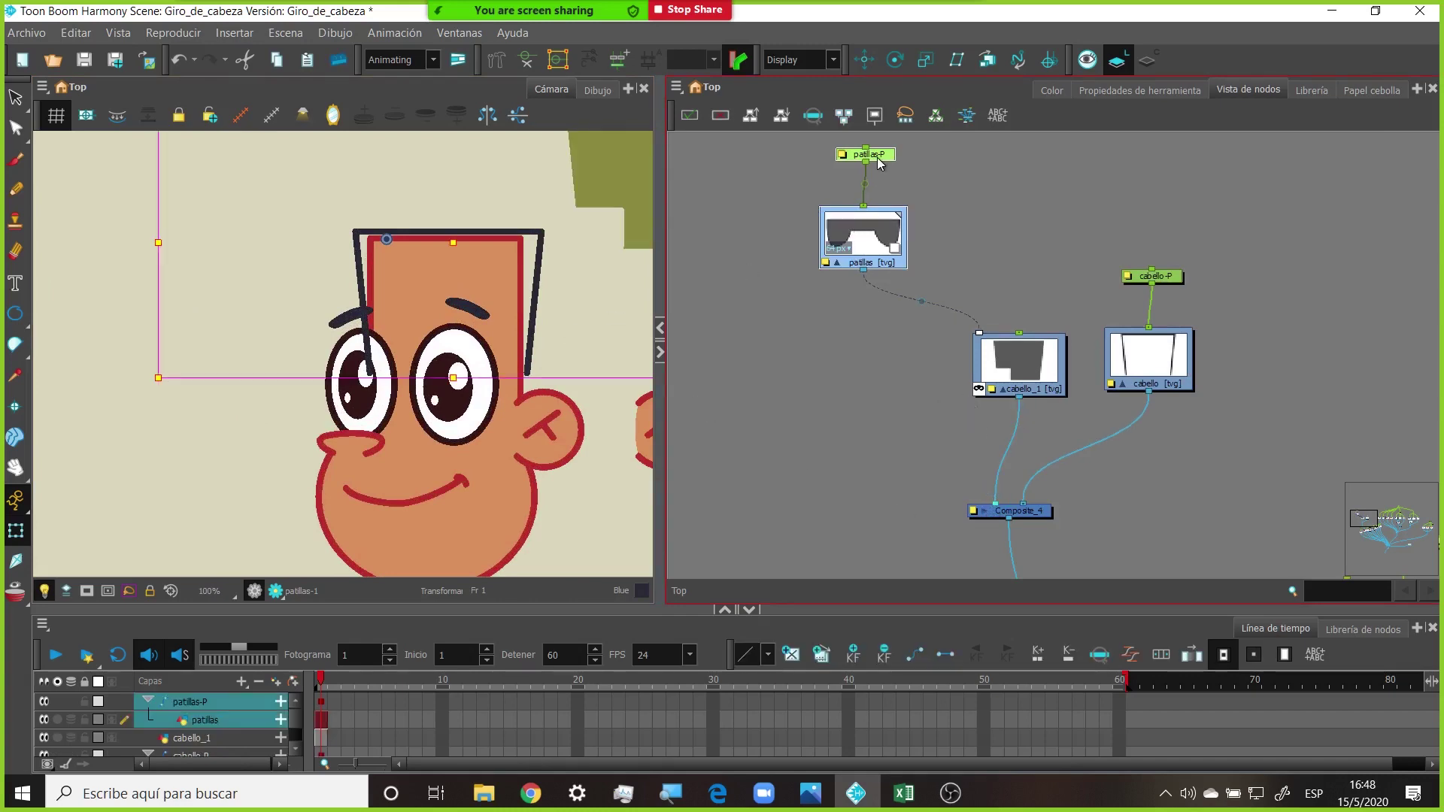
Try to connect the patillas-P peg to the cabello_1 drawing and reposition the patillas node
scroll(561, 308, down, 2)
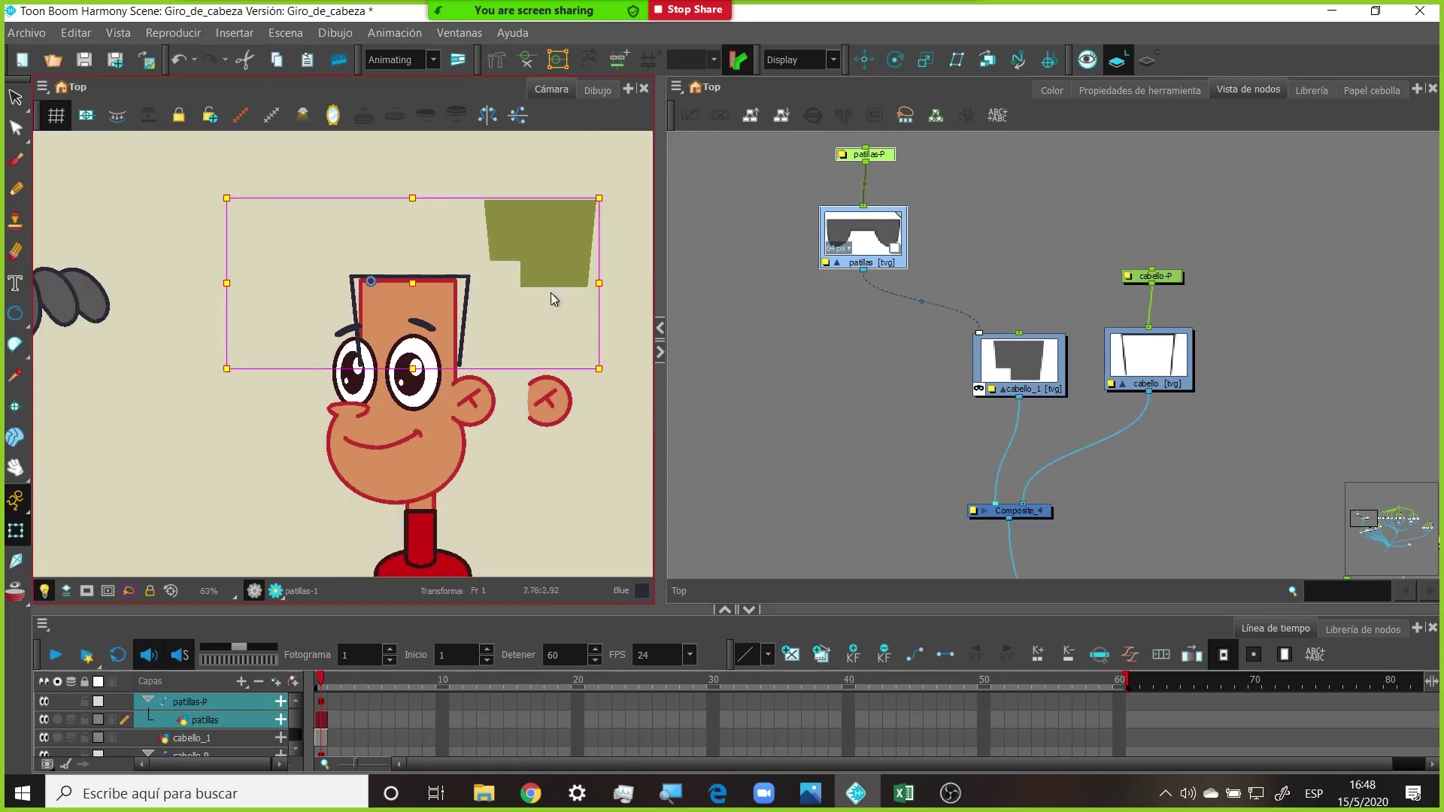
click(545, 242)
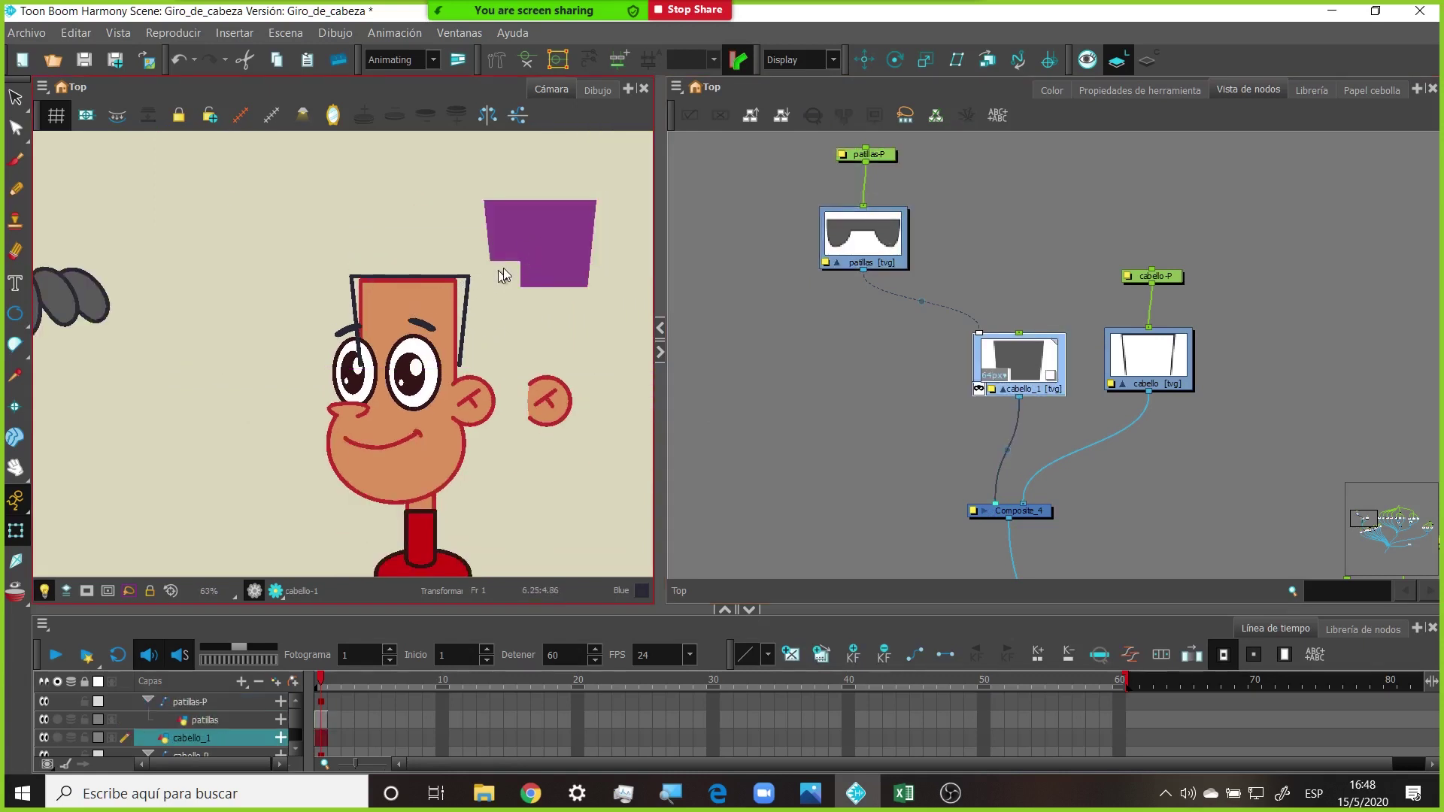
click(1003, 265)
scroll(574, 332, up, 1)
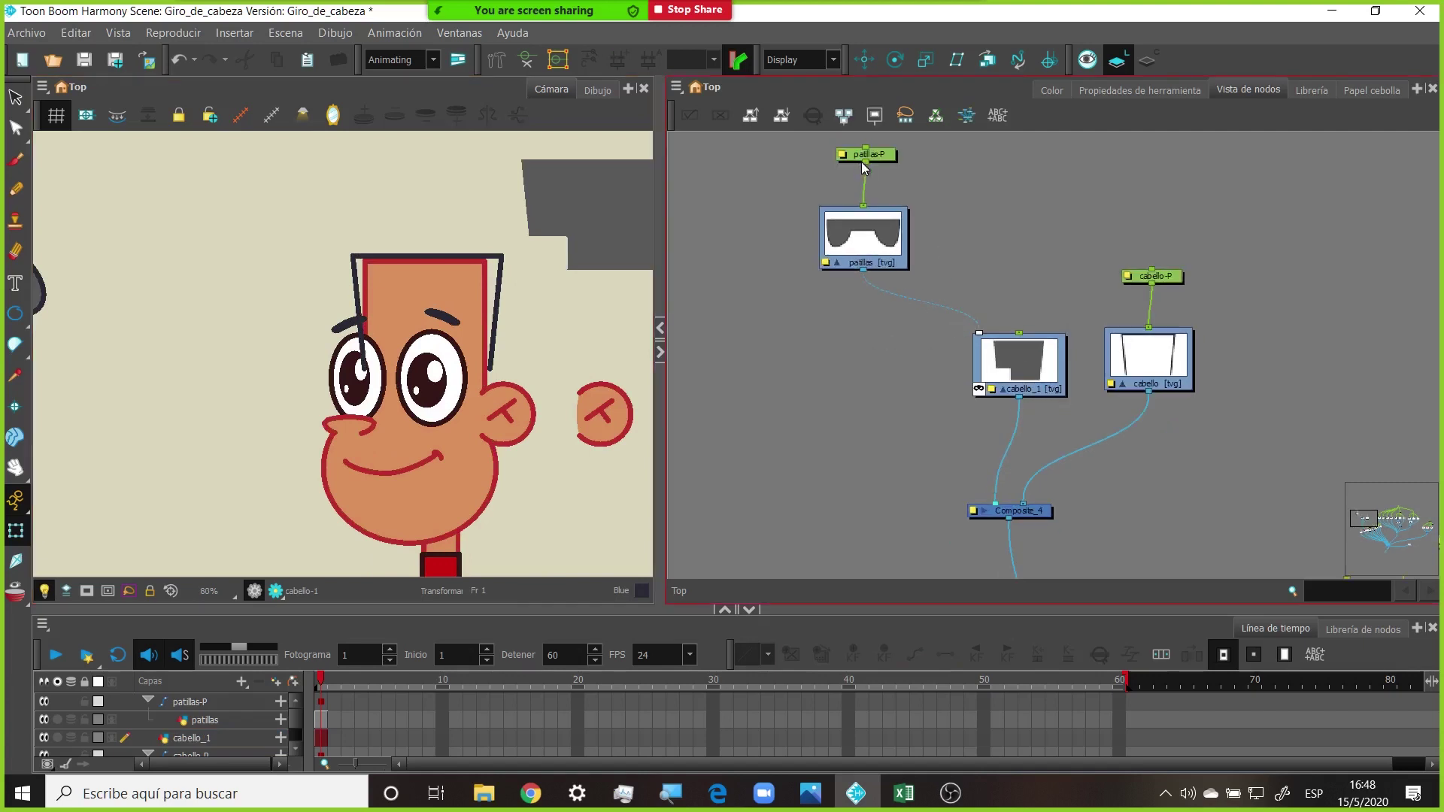
drag(864, 163, 1018, 333)
scroll(593, 361, down, 2)
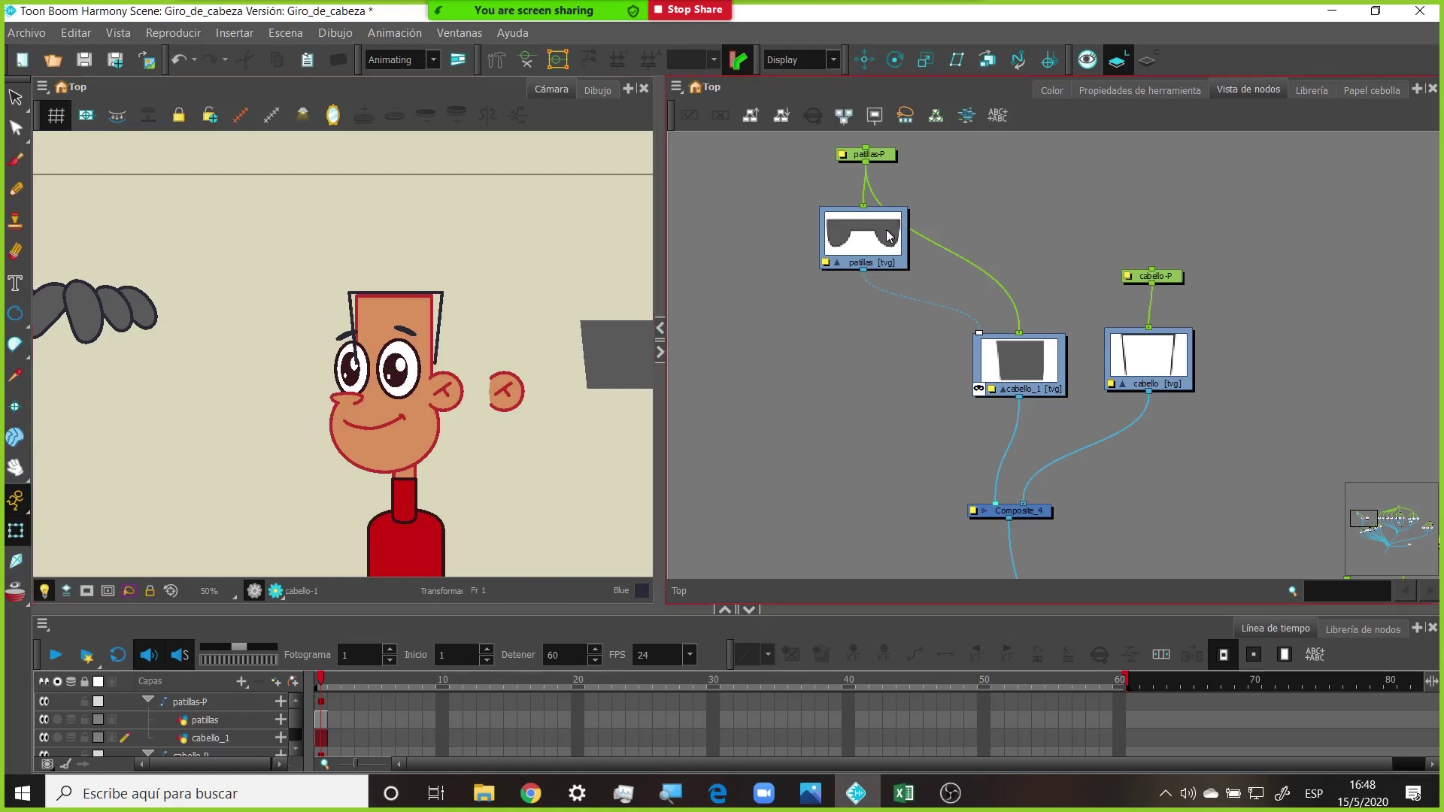
drag(886, 236, 863, 284)
drag(516, 328, 421, 355)
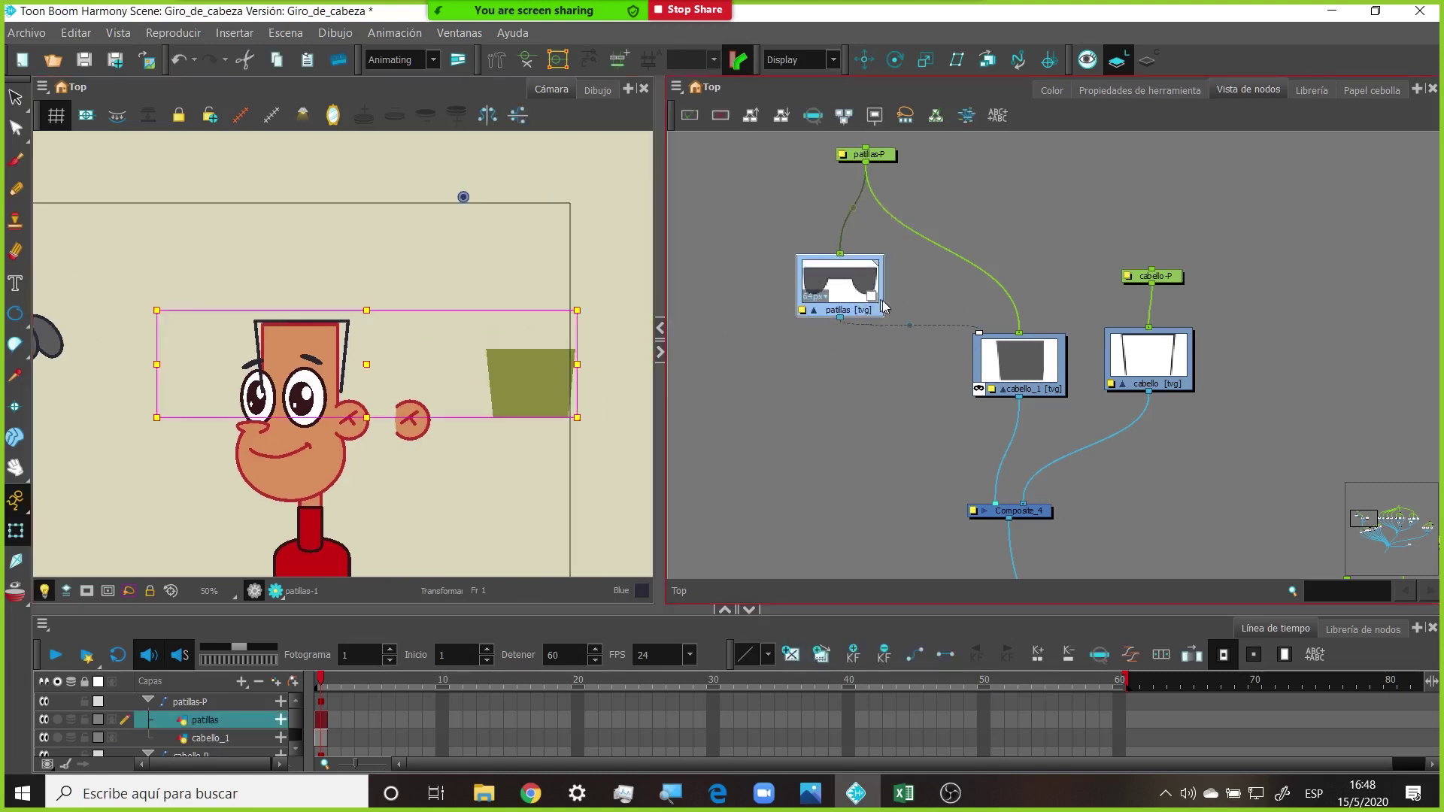
Undo the recent node changes back to before cabello_1's output was connected to Composite_4
key(ctrl+z)
key(ctrl+z)
key(ctrl+z)
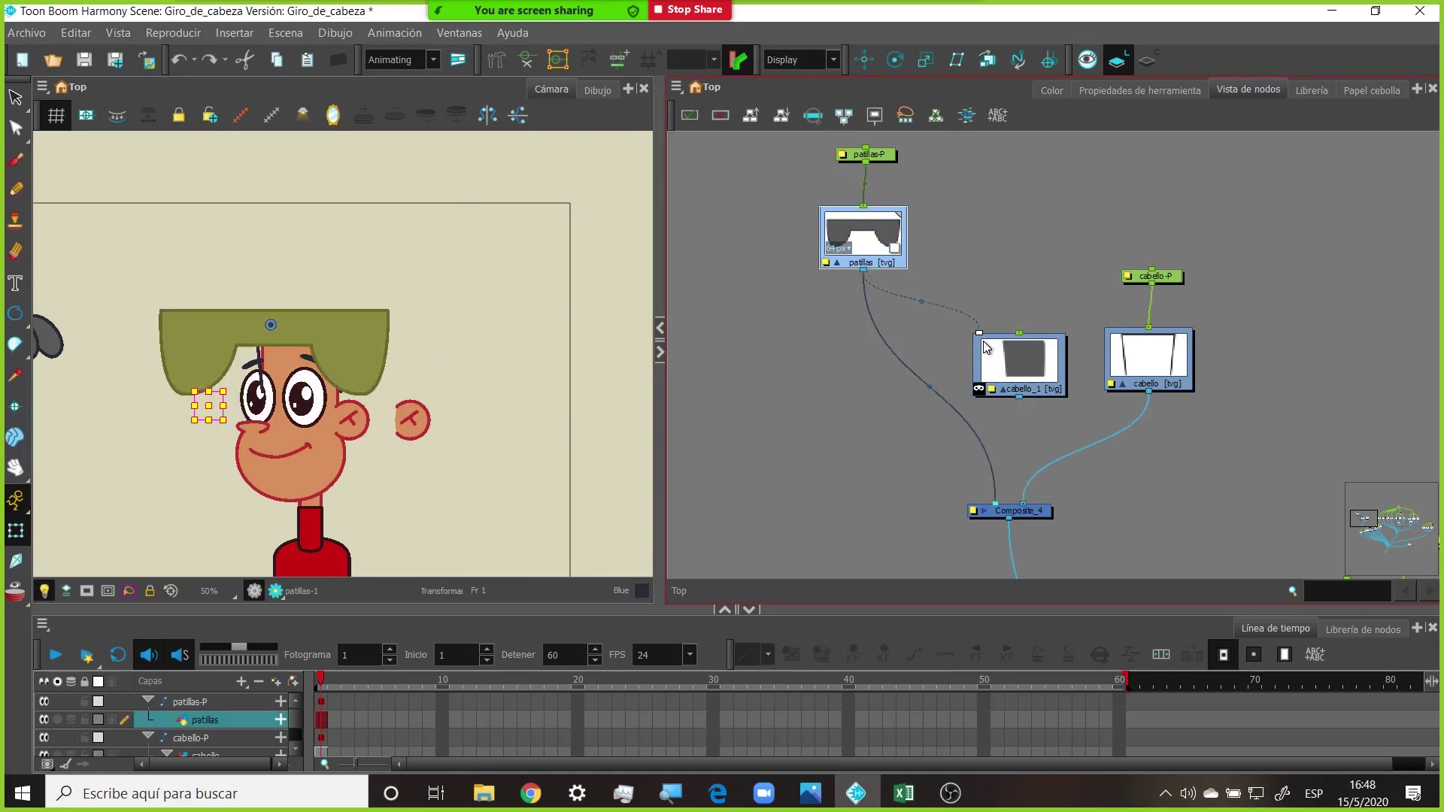
Find the cutter node in the eye rig and copy it for reuse on the hair
scroll(985, 346, down, 3)
drag(1382, 385, 858, 307)
scroll(1053, 376, down, 1)
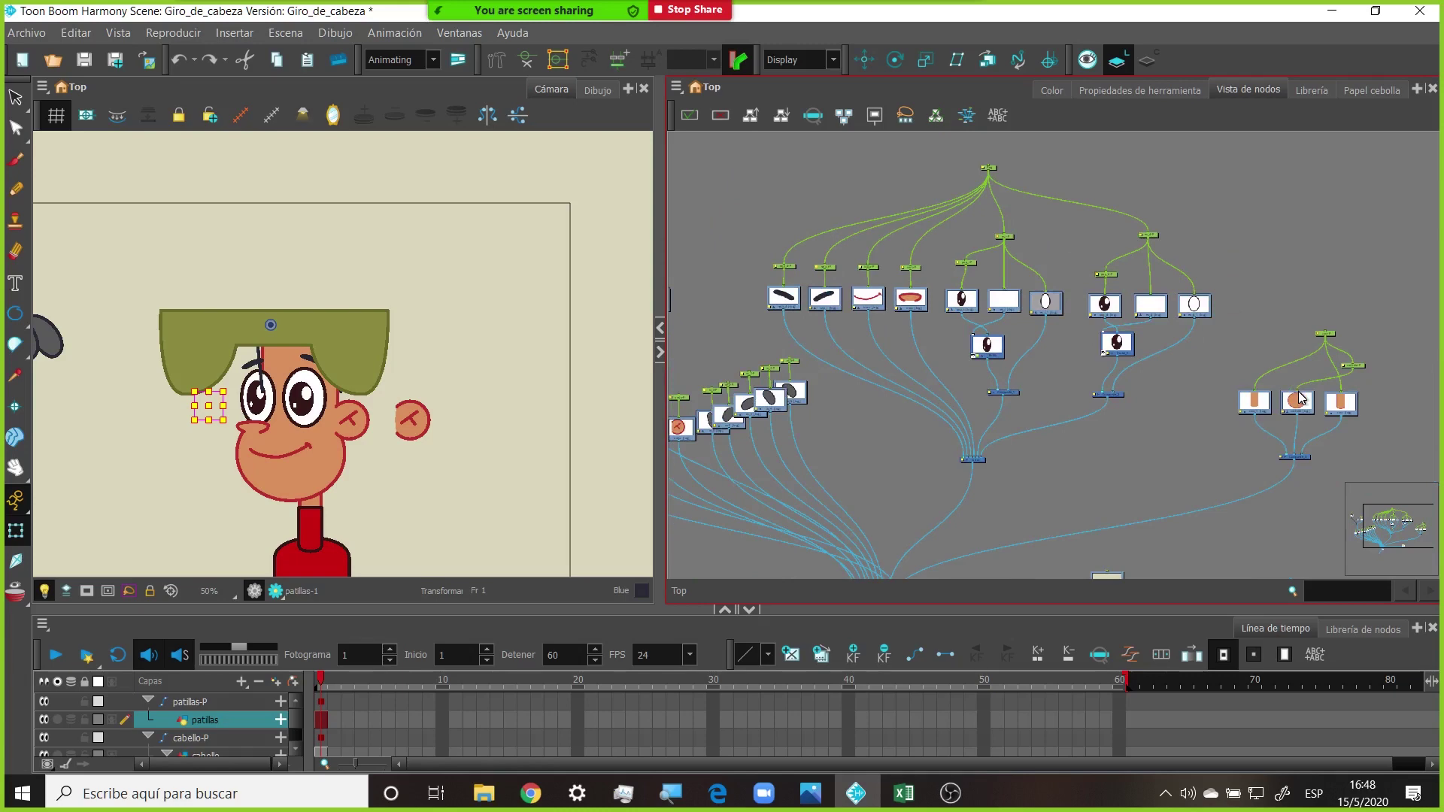
scroll(1112, 397, down, 1)
drag(1125, 399, 817, 374)
drag(996, 370, 970, 367)
scroll(970, 366, up, 1)
drag(774, 318, 1207, 406)
scroll(1208, 406, up, 1)
click(1140, 377)
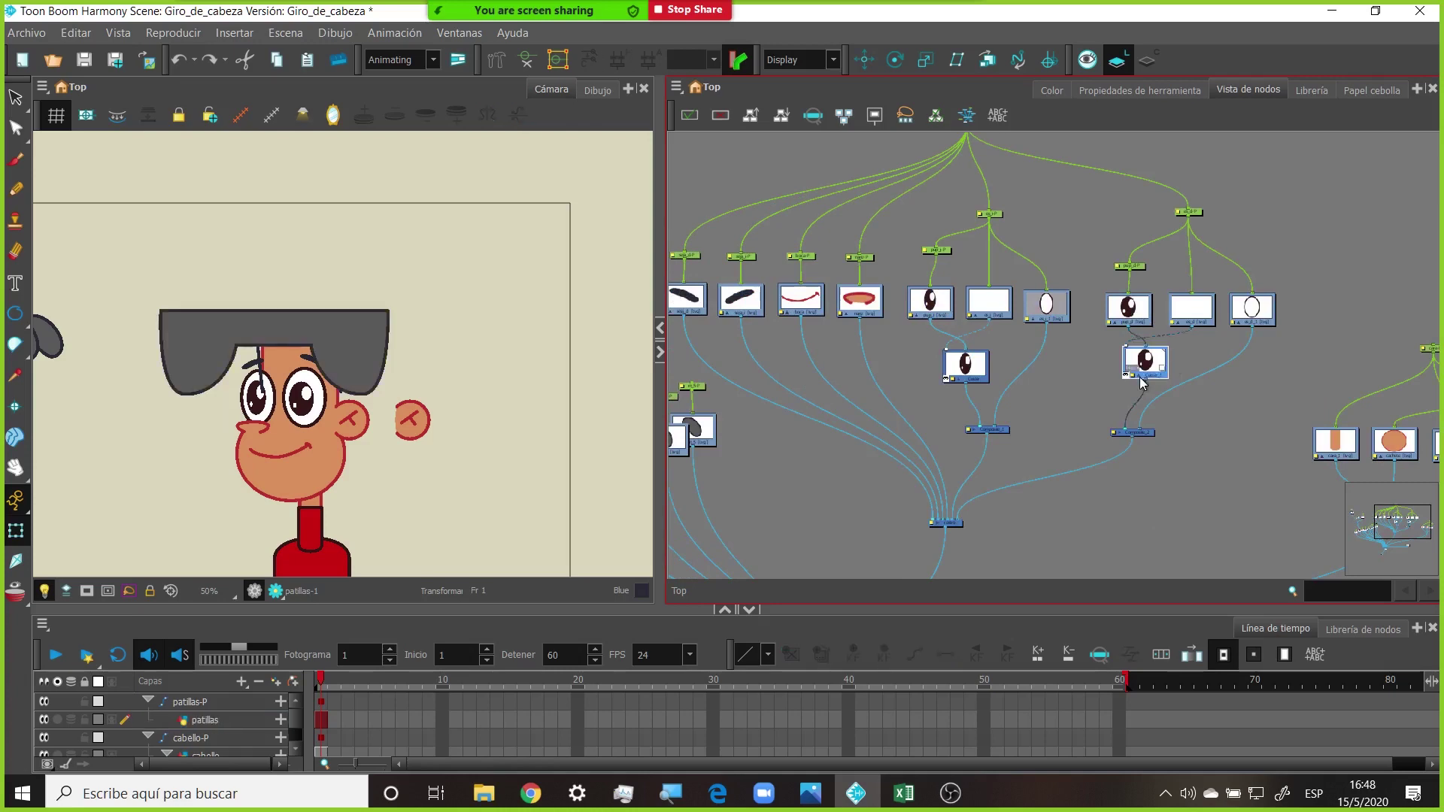
Paste the cutter between patillas and Composite_4, and spread the surrounding hair nodes apart to make room
drag(845, 329, 1293, 359)
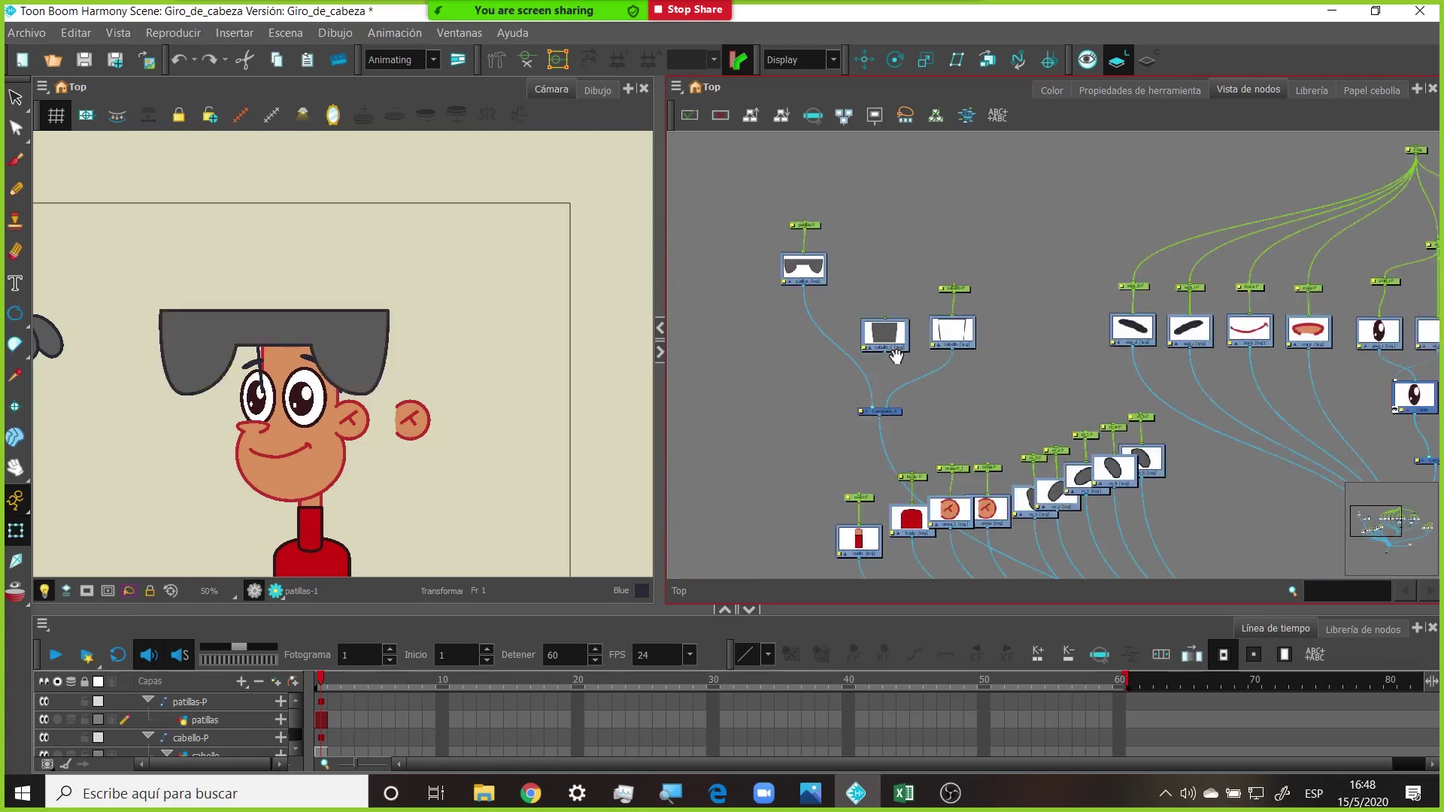
scroll(896, 356, up, 4)
click(917, 364)
key(ctrl+v)
drag(1022, 282, 1038, 147)
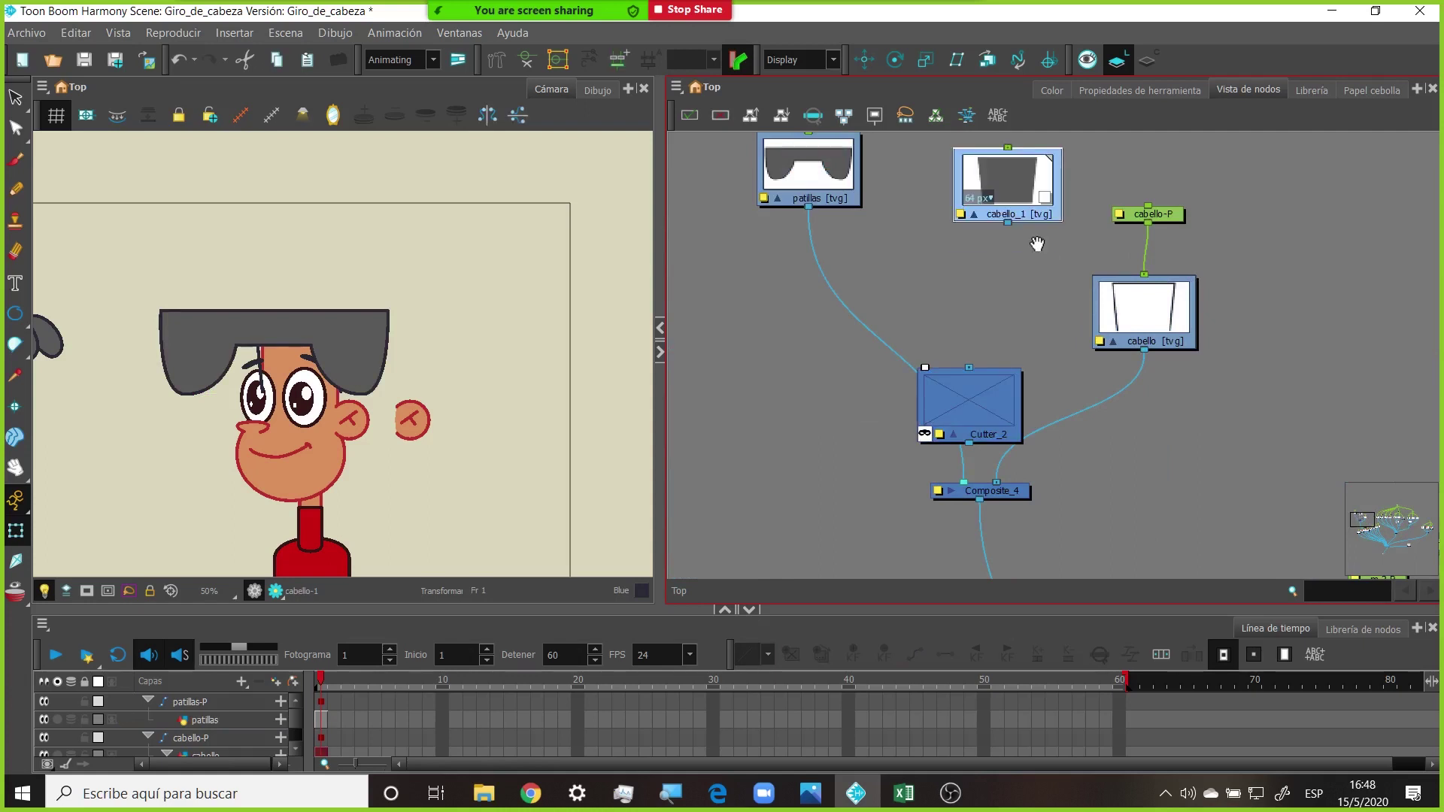
drag(1036, 245, 1066, 319)
drag(1234, 265, 1208, 305)
drag(1027, 459, 961, 414)
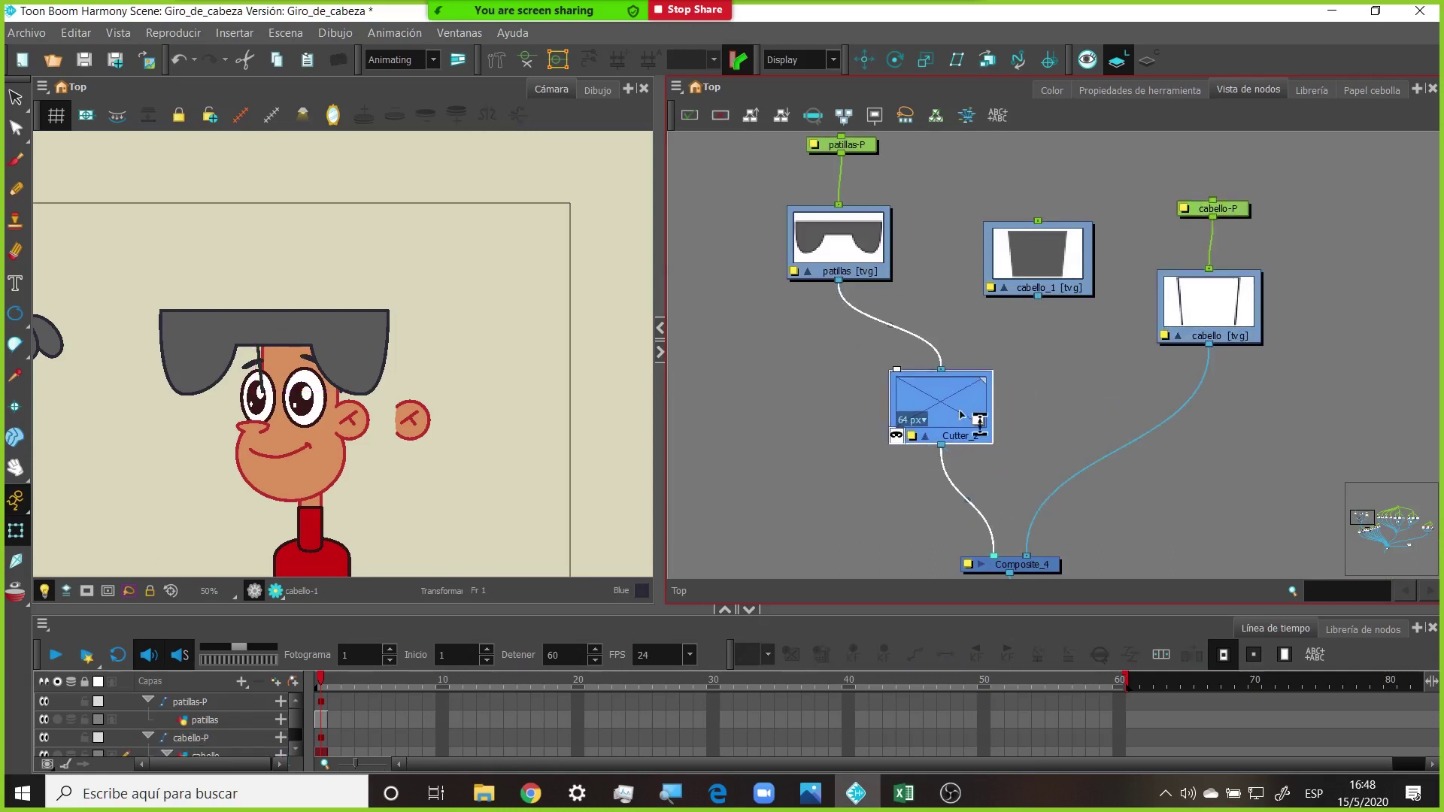
Connect cabello_1 to the matte input of Cutter_2 and check the cutter's inverted setting
drag(1037, 296, 898, 385)
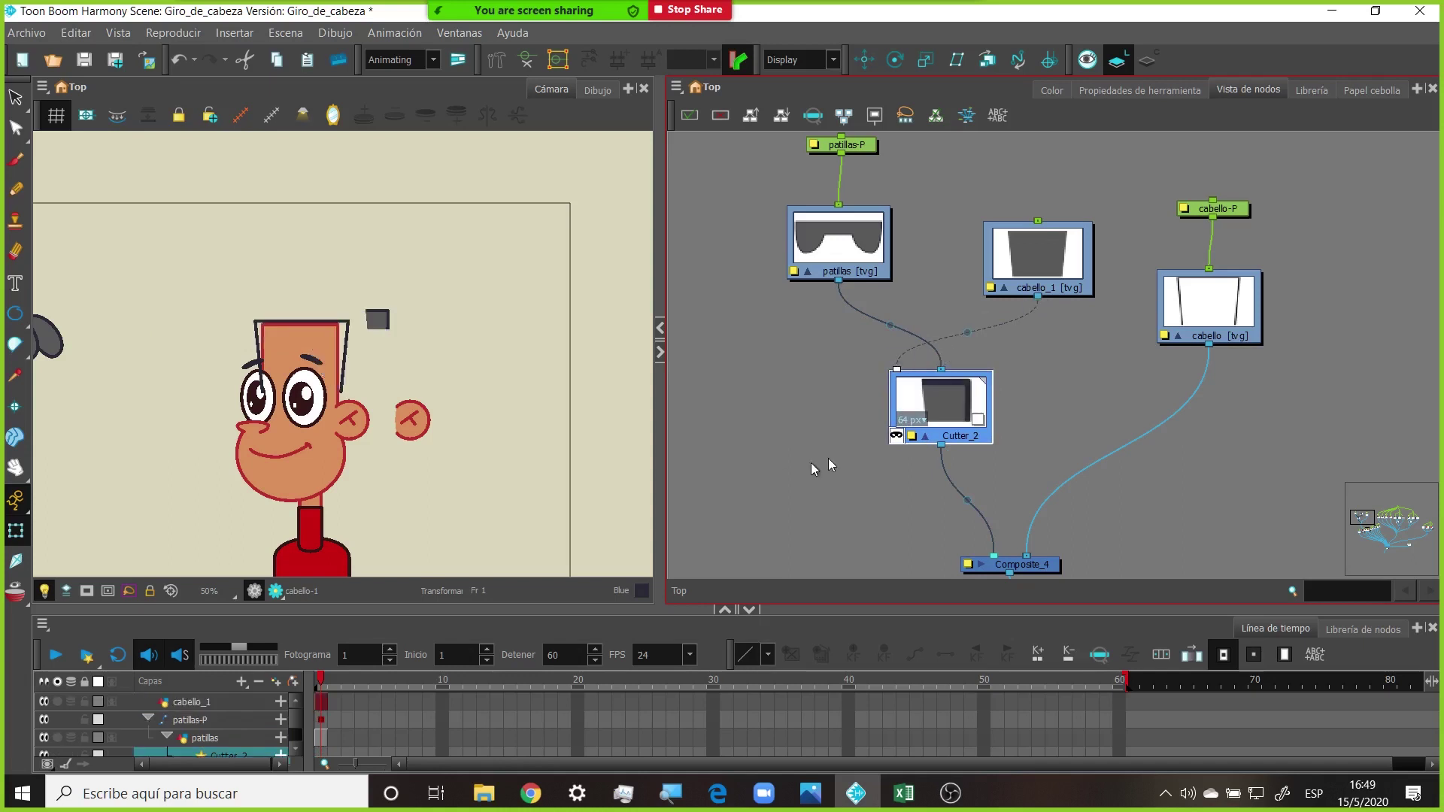
double_click(912, 437)
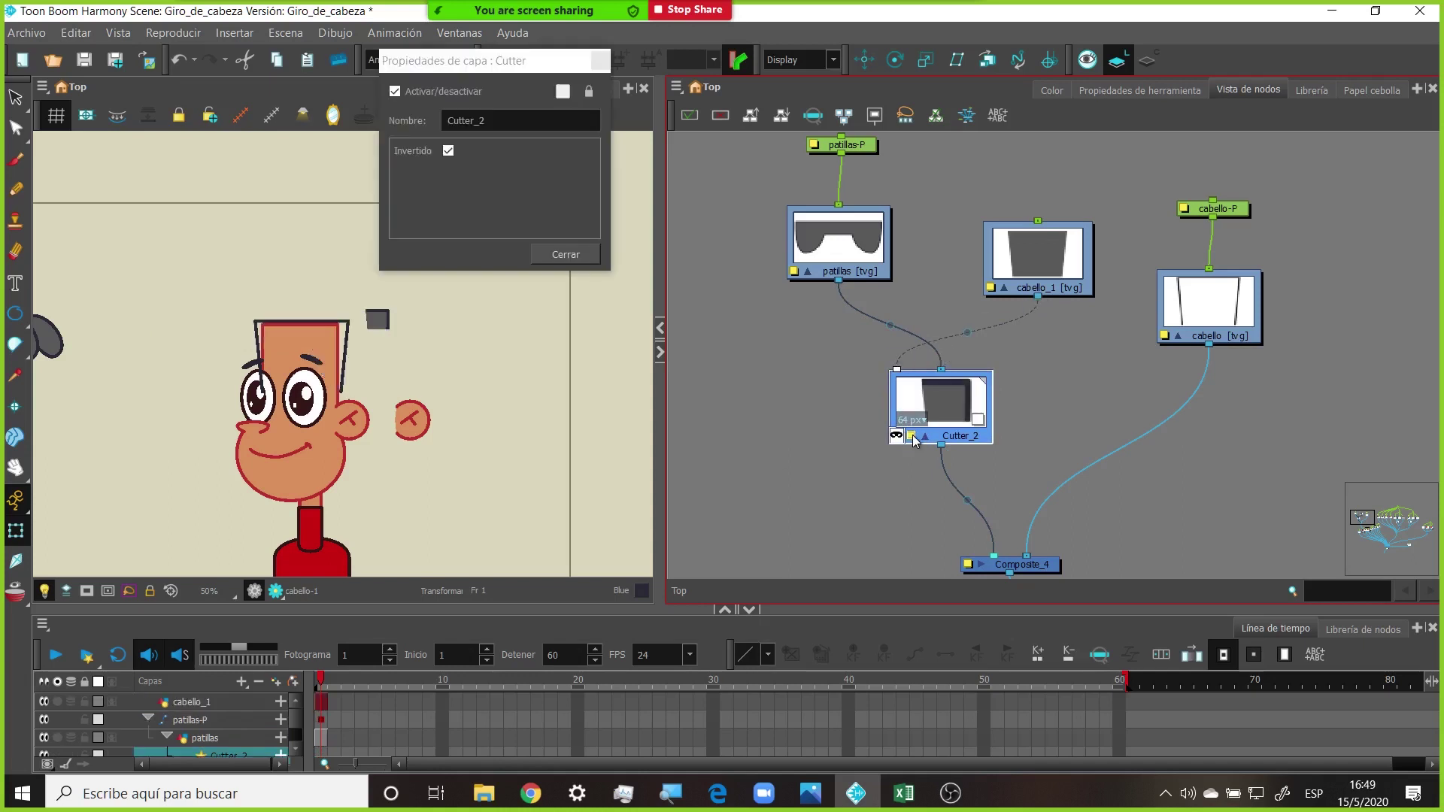
click(566, 254)
click(857, 248)
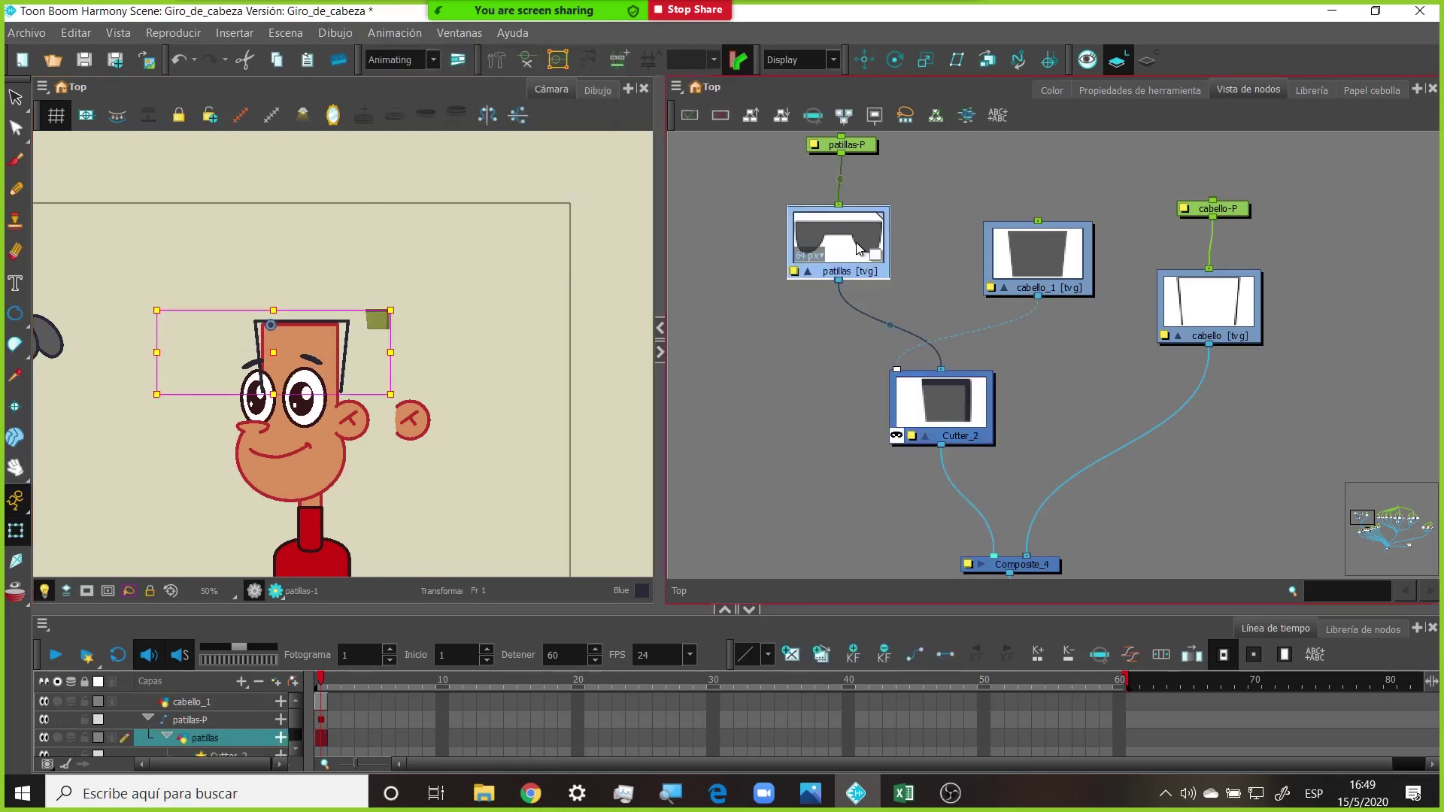
click(1036, 191)
Add a parent peg to the cabello_1 drawing and place it above that node
drag(1034, 238, 1027, 309)
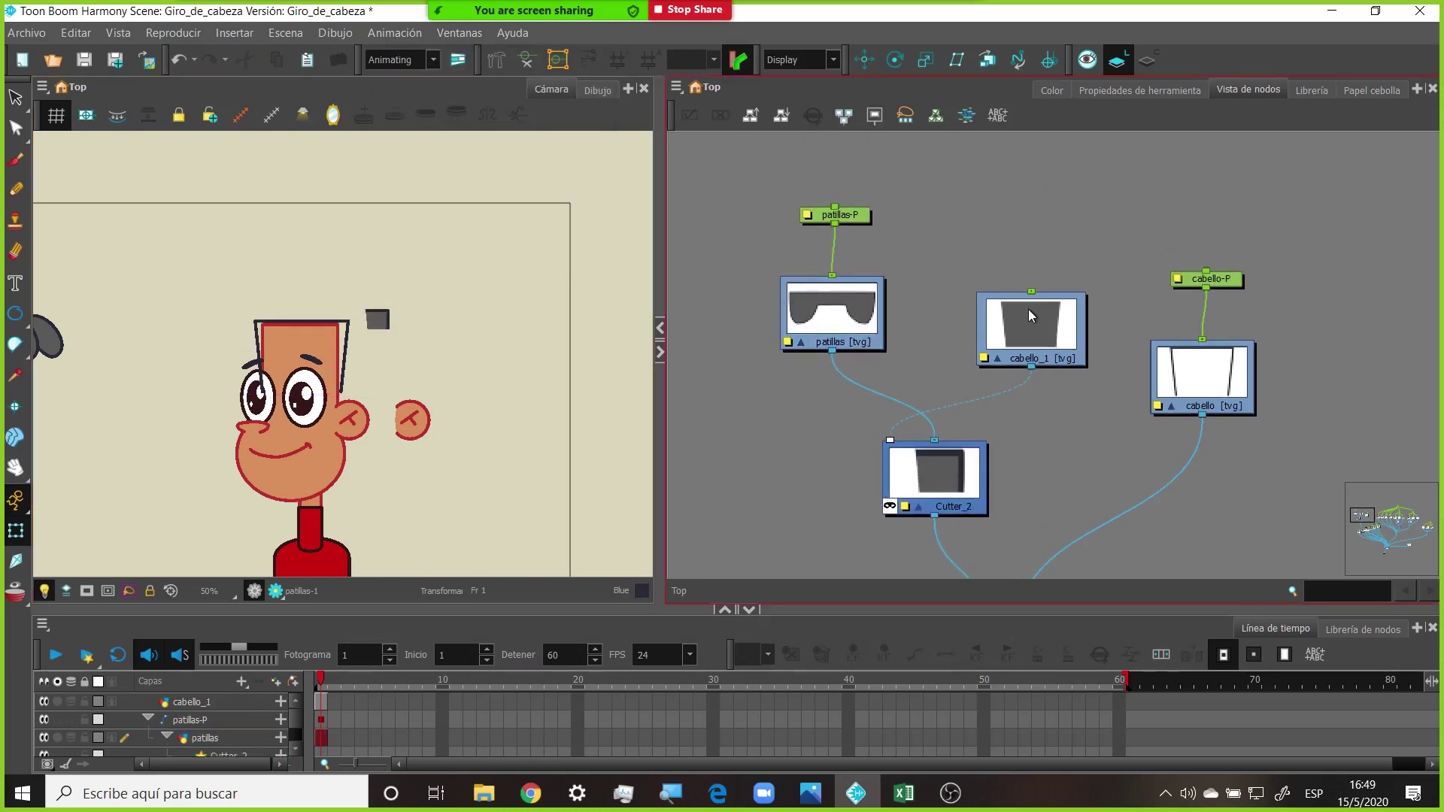
click(1027, 308)
key(ctrl+p)
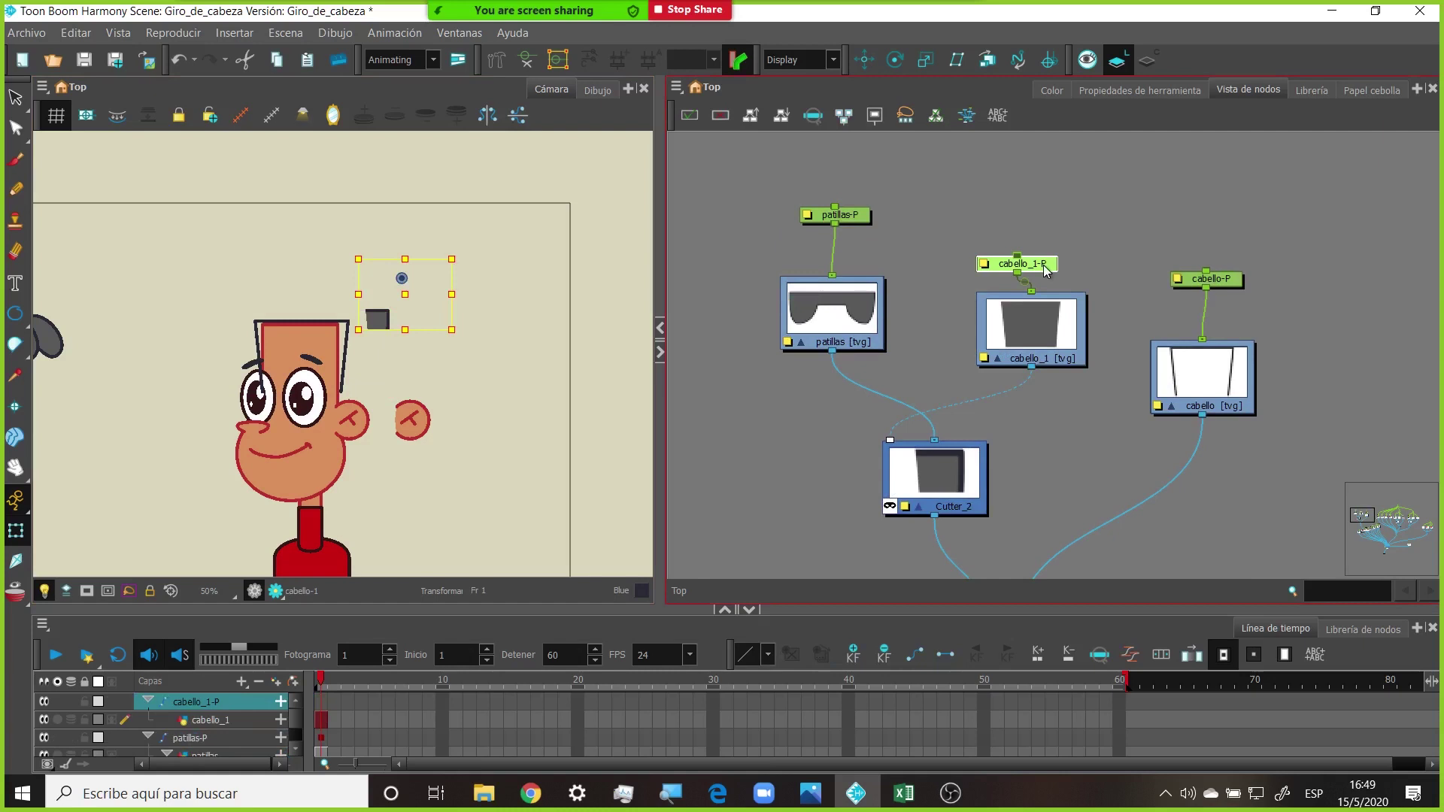
drag(1045, 270, 1065, 229)
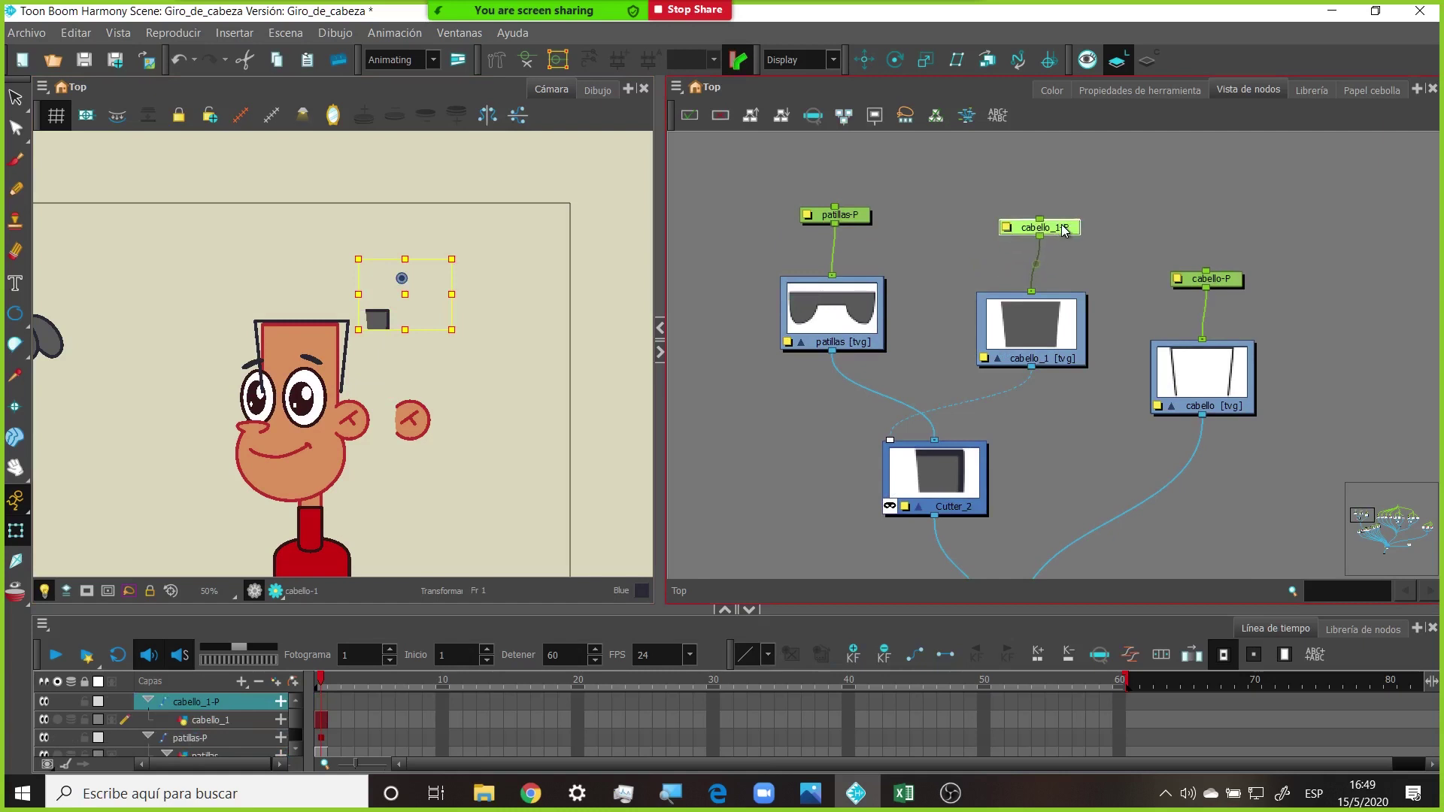
Try swapping the Cutter_2 inputs so patillas feeds the matte and cabello_1 feeds the image
scroll(760, 348, down, 1)
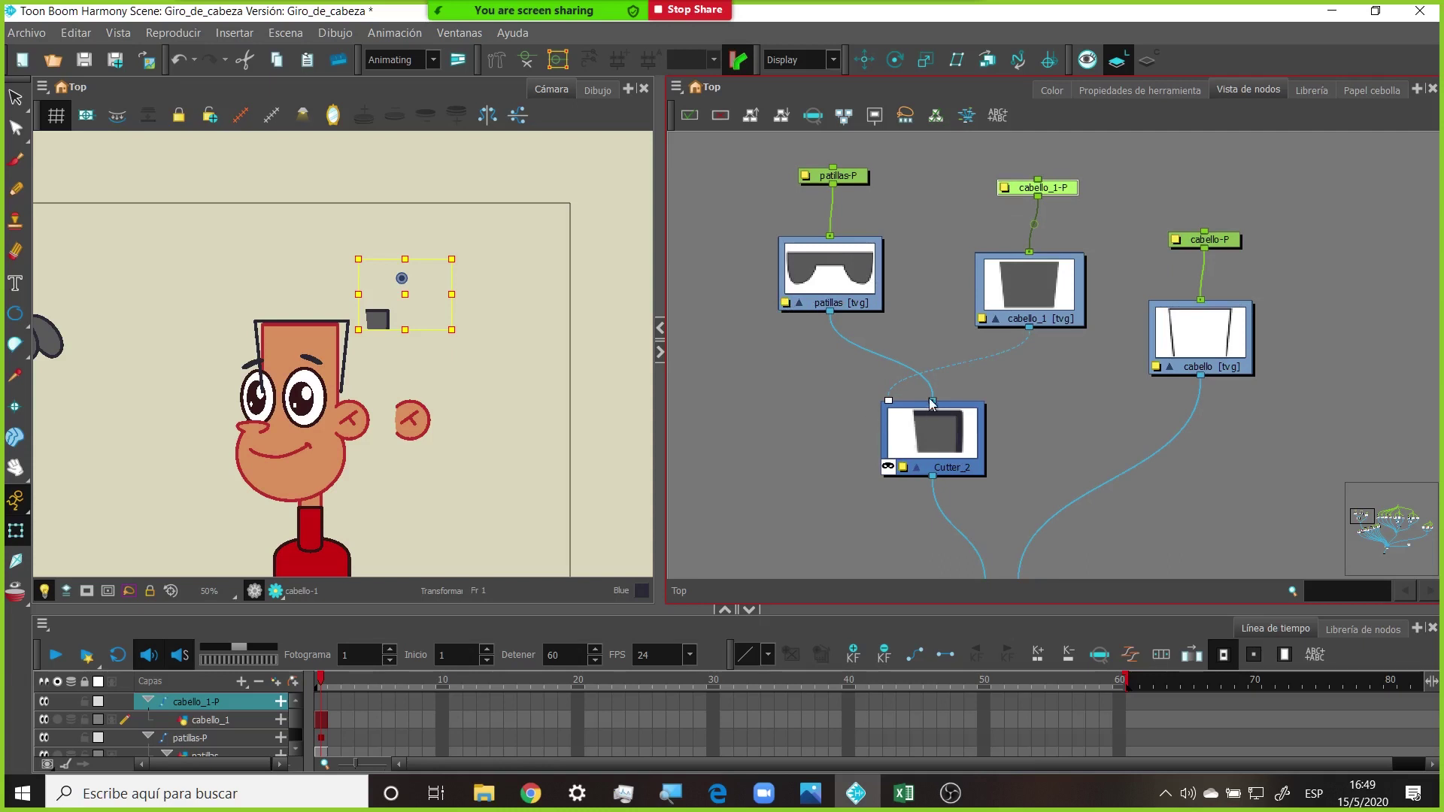
drag(932, 403, 882, 402)
drag(946, 396, 932, 402)
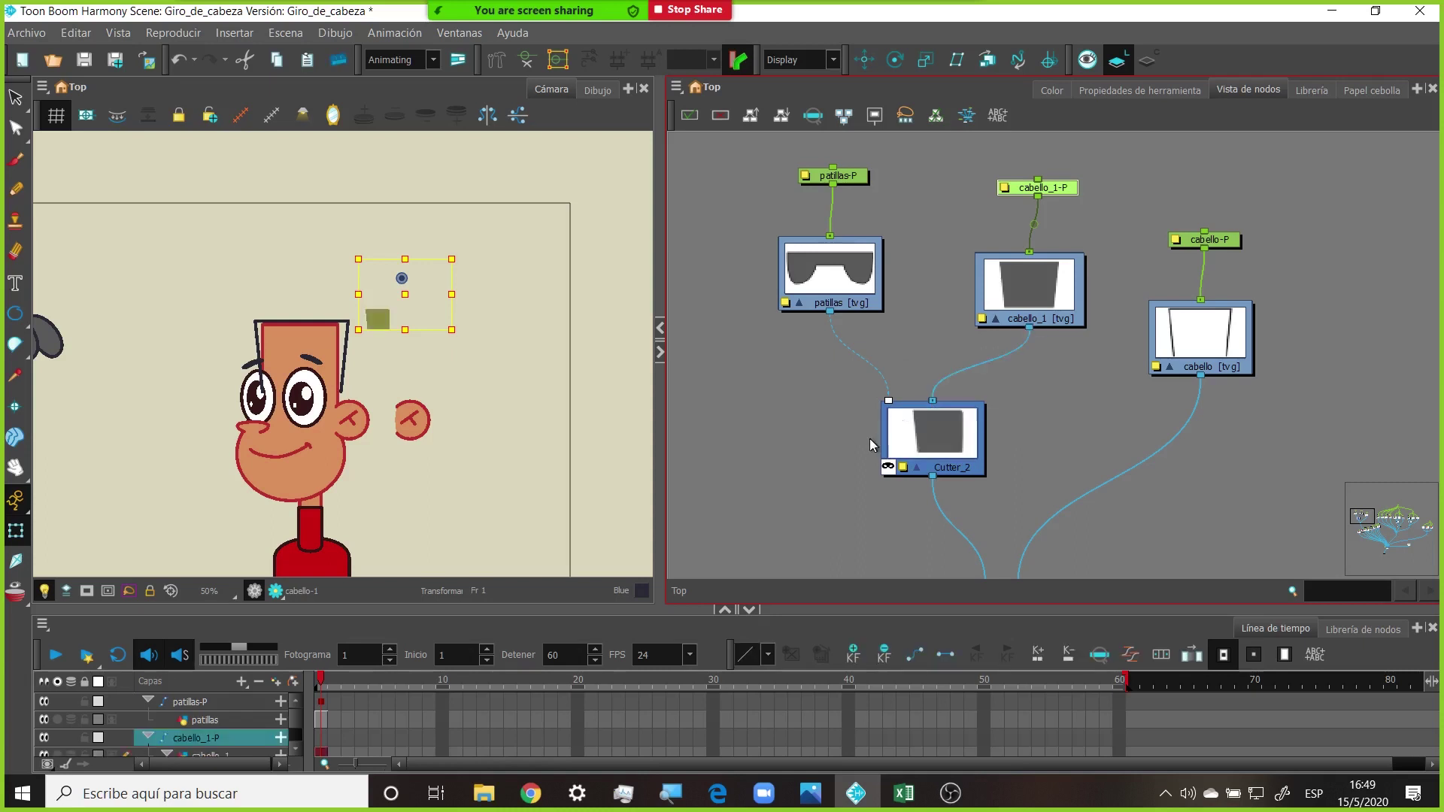
key(ctrl+z)
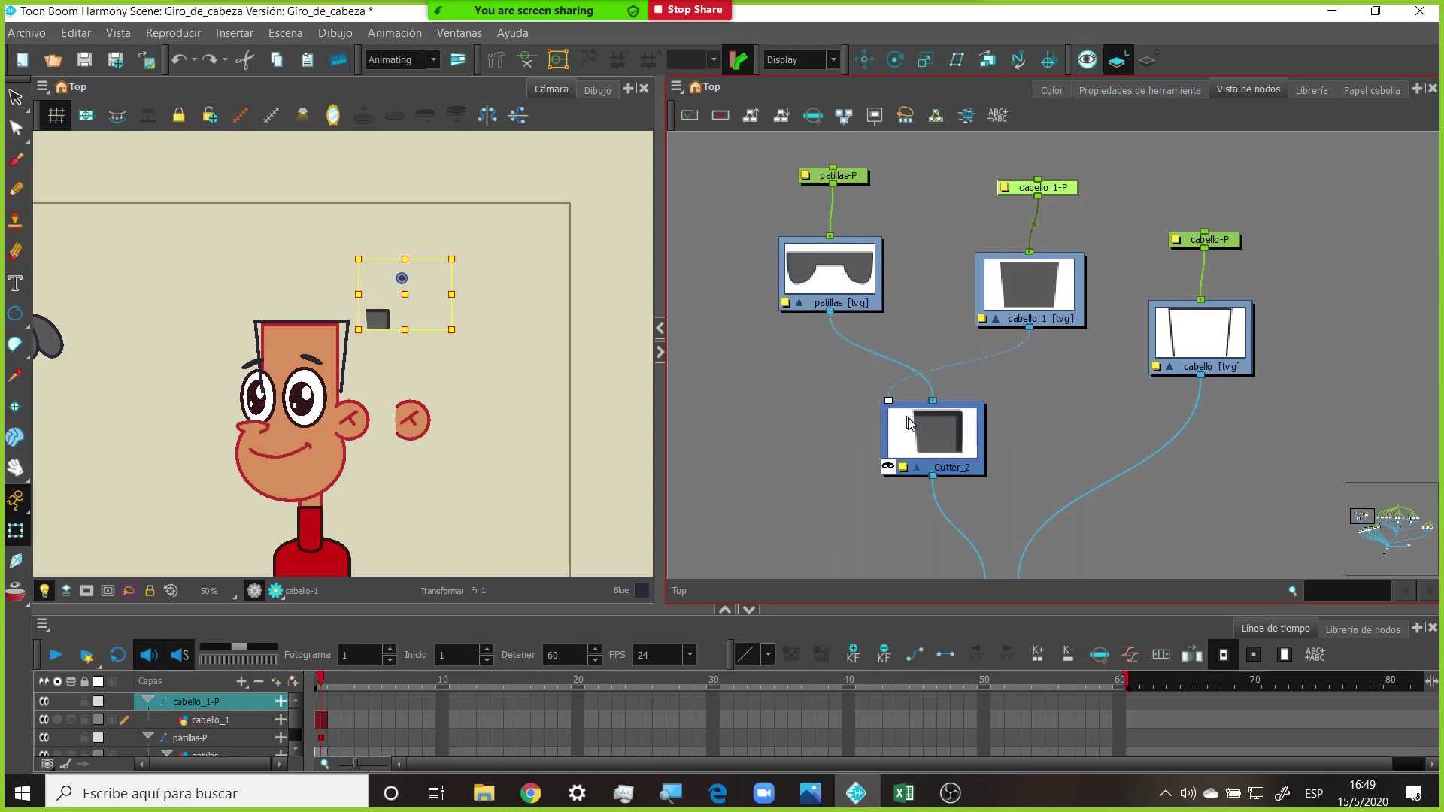
Move the patillas drawing up over the hair mask beside the head so one sideburn falls inside it
click(887, 467)
scroll(435, 376, up, 2)
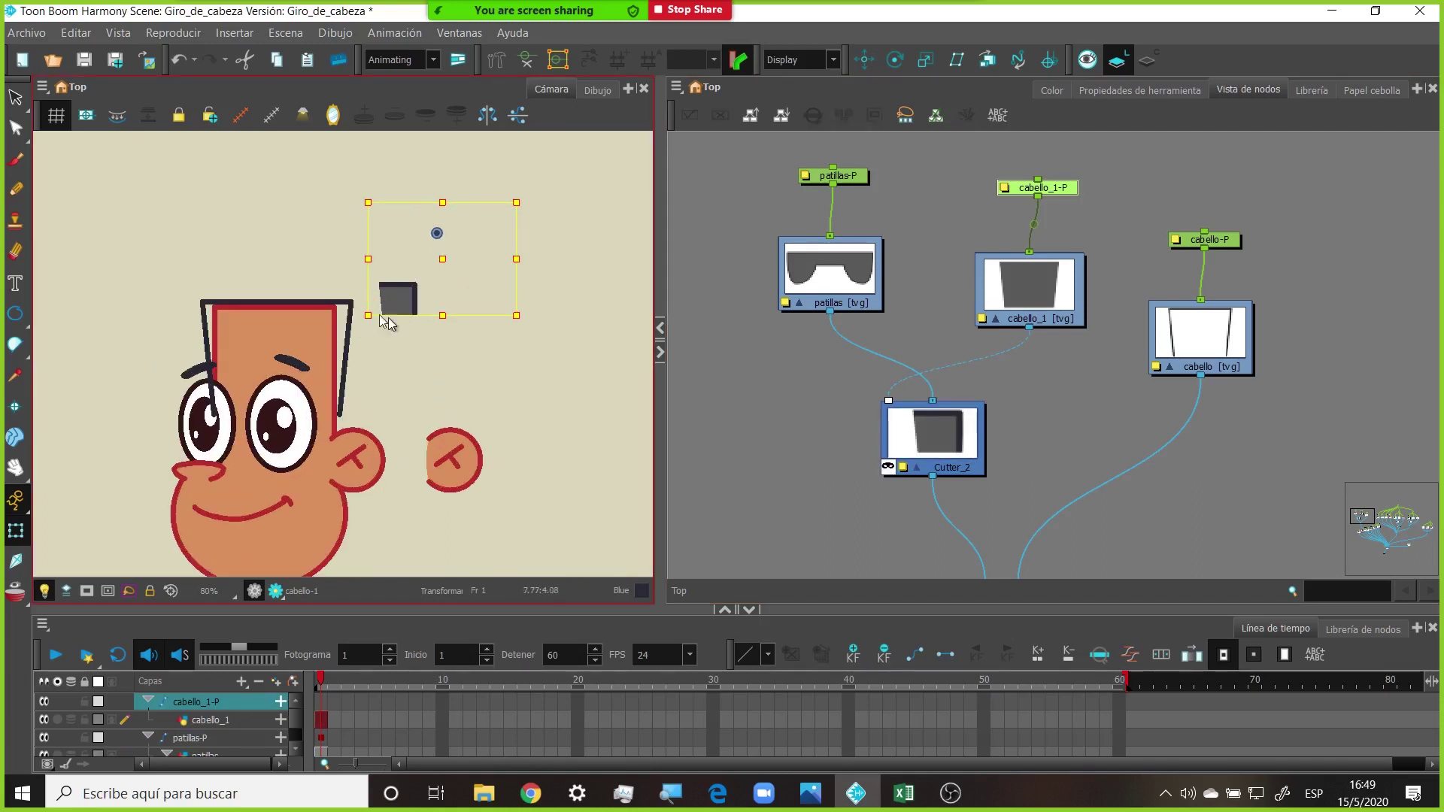
click(412, 322)
click(394, 301)
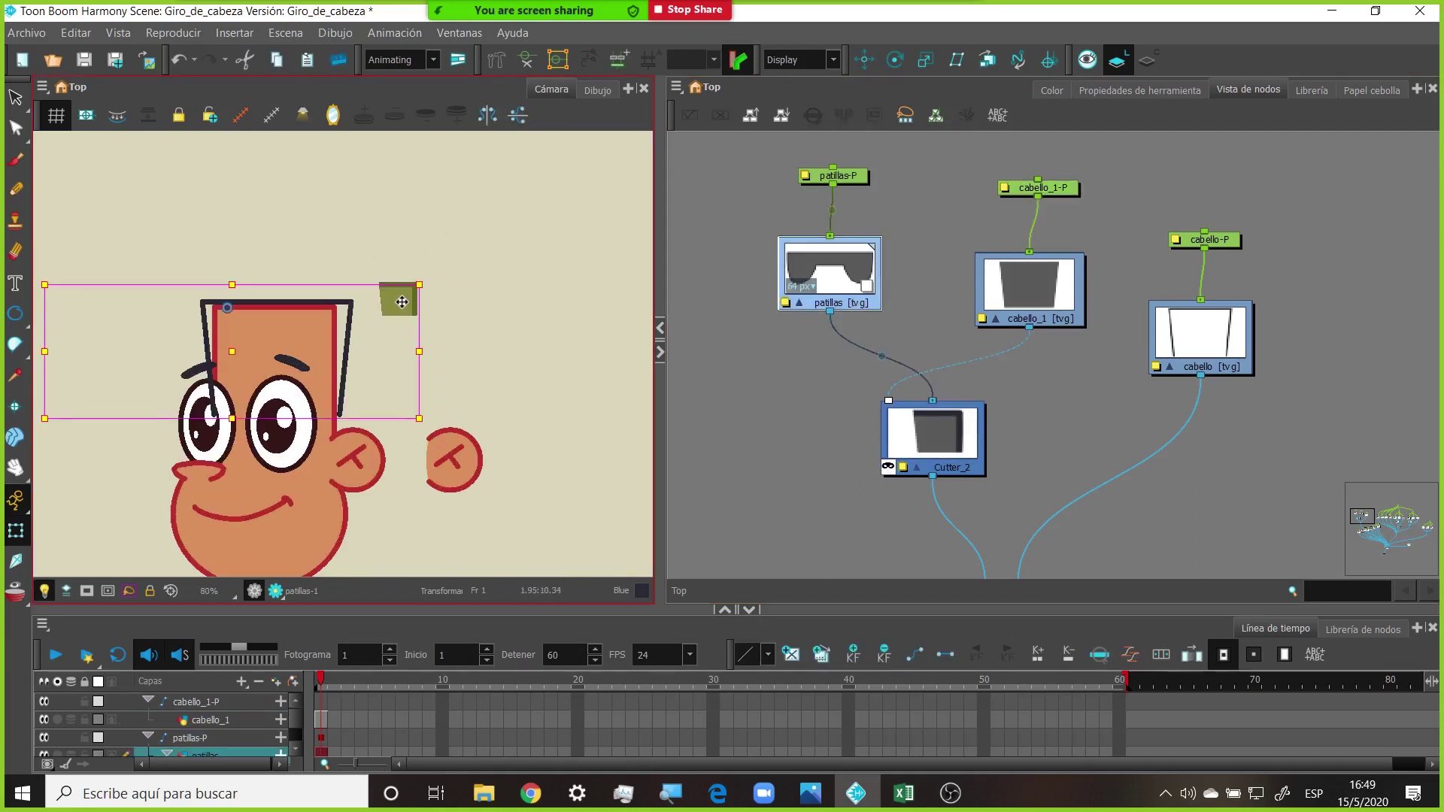
mouse_move(388, 301)
mouse_down()
mouse_move(492, 277)
mouse_move(416, 284)
mouse_move(589, 292)
mouse_move(487, 253)
mouse_move(644, 176)
mouse_move(646, 188)
mouse_move(552, 206)
mouse_move(591, 201)
mouse_move(618, 166)
mouse_move(587, 167)
mouse_up()
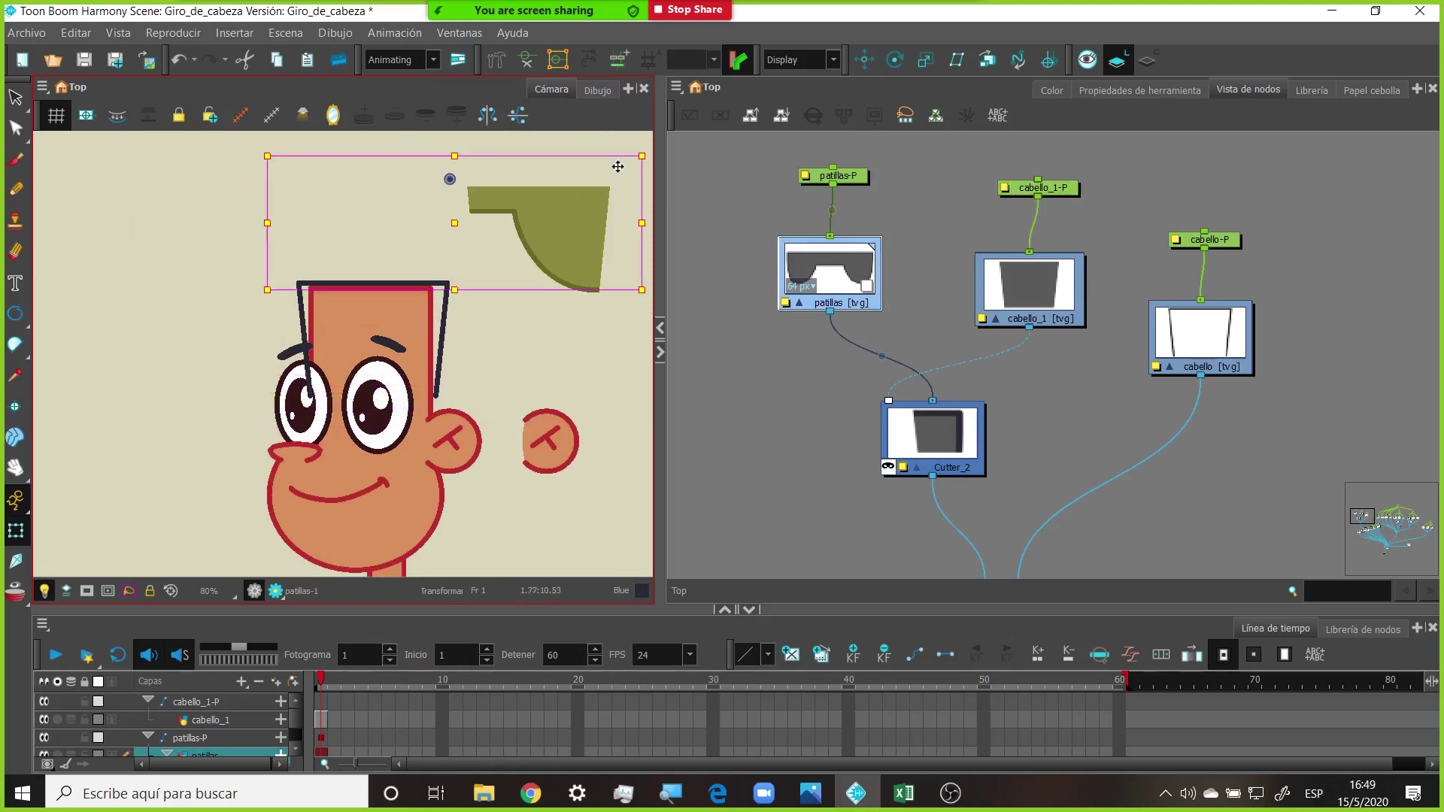
key(1)
key(space)
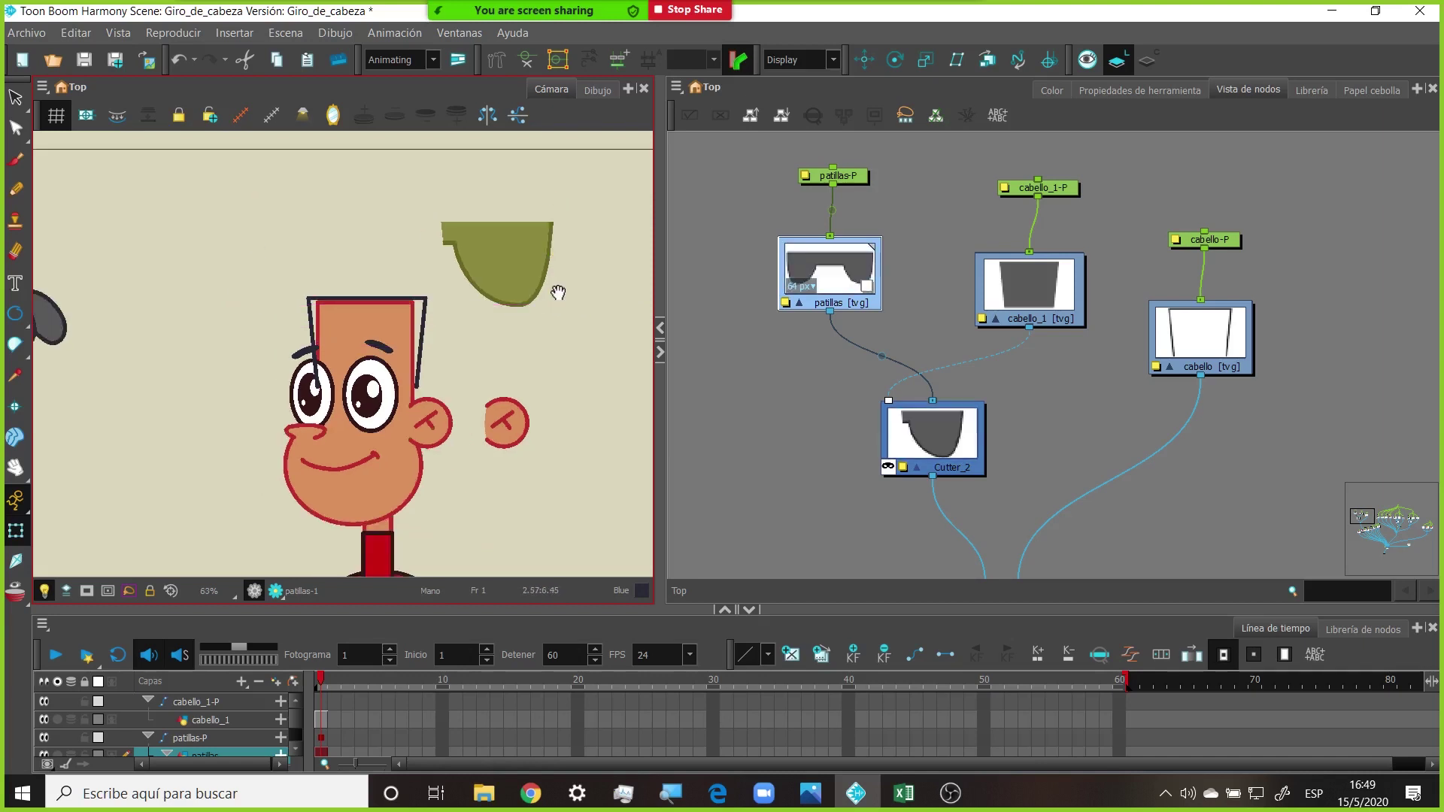
drag(559, 292, 506, 297)
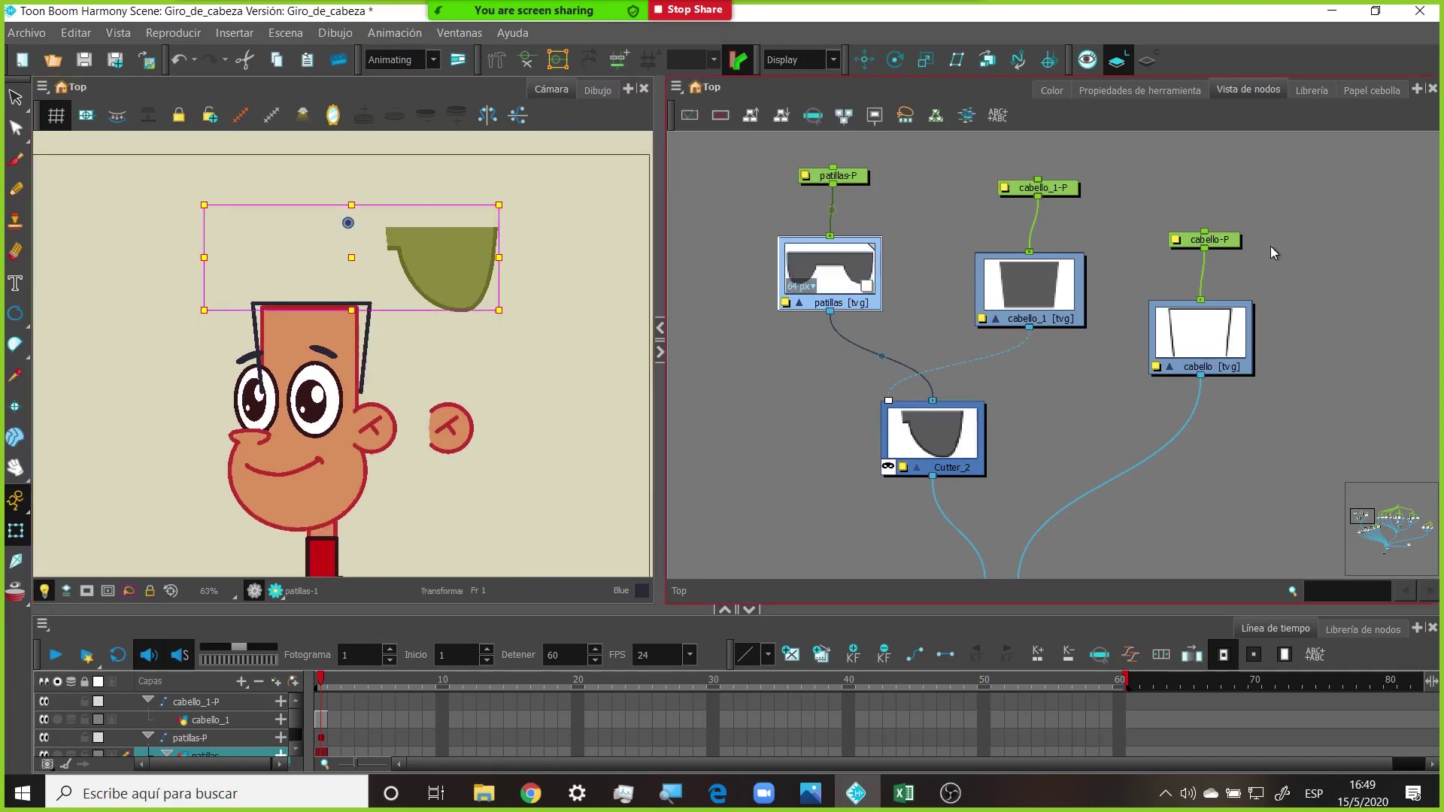
Detach the cabello outline from its cabello-P peg, set the peg aside and place the outline node beside cabello_1
key(space)
drag(1245, 250, 1178, 316)
click(1164, 238)
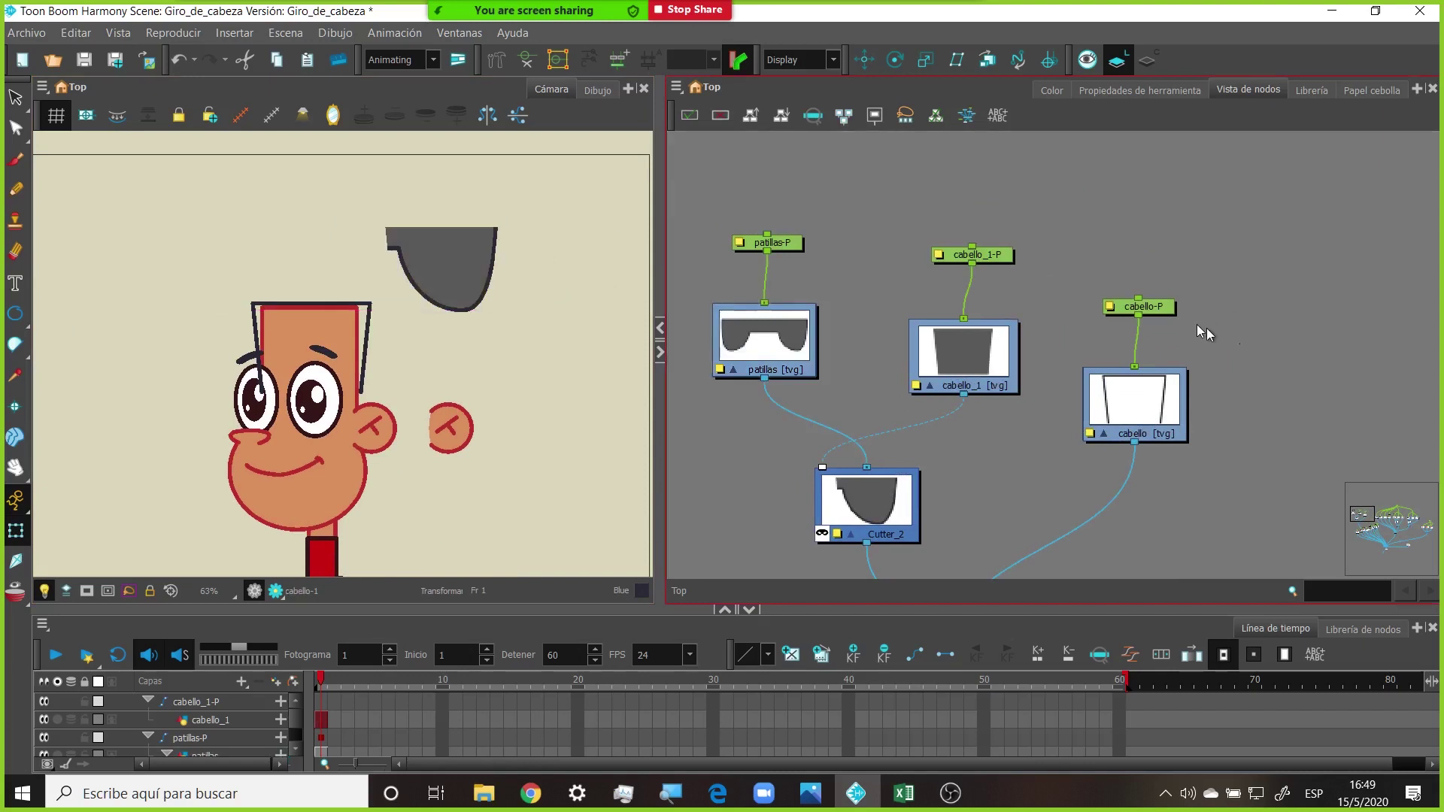
drag(1165, 306, 1156, 275)
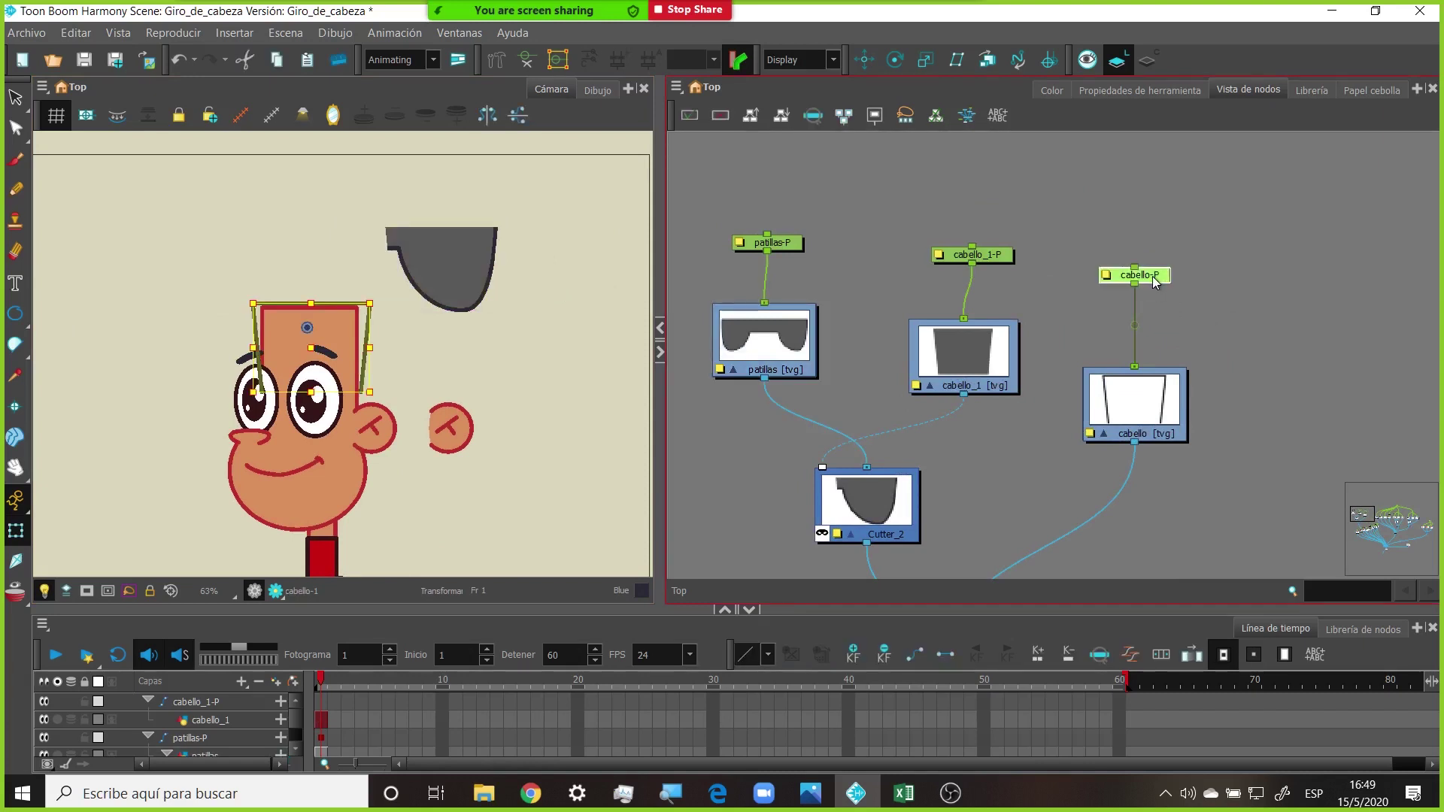
mouse_move(1158, 280)
mouse_down()
mouse_move(1198, 274)
mouse_move(1278, 221)
mouse_up()
drag(1136, 400, 1079, 352)
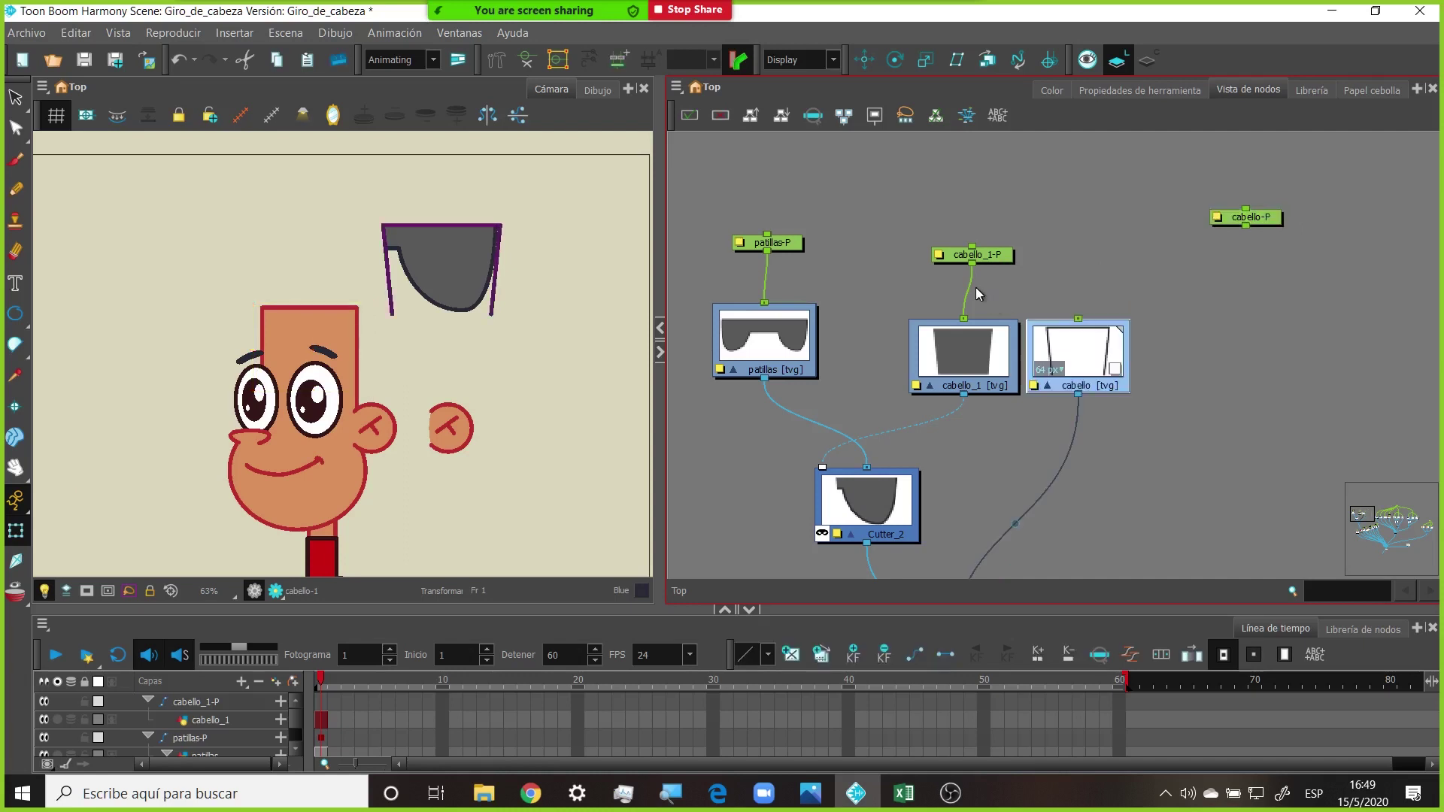
Connect the cabello_1-P peg to the cabello outline and the patillas-P peg, placing it above them
mouse_move(981, 257)
mouse_down()
mouse_move(1011, 220)
mouse_move(1078, 319)
mouse_up()
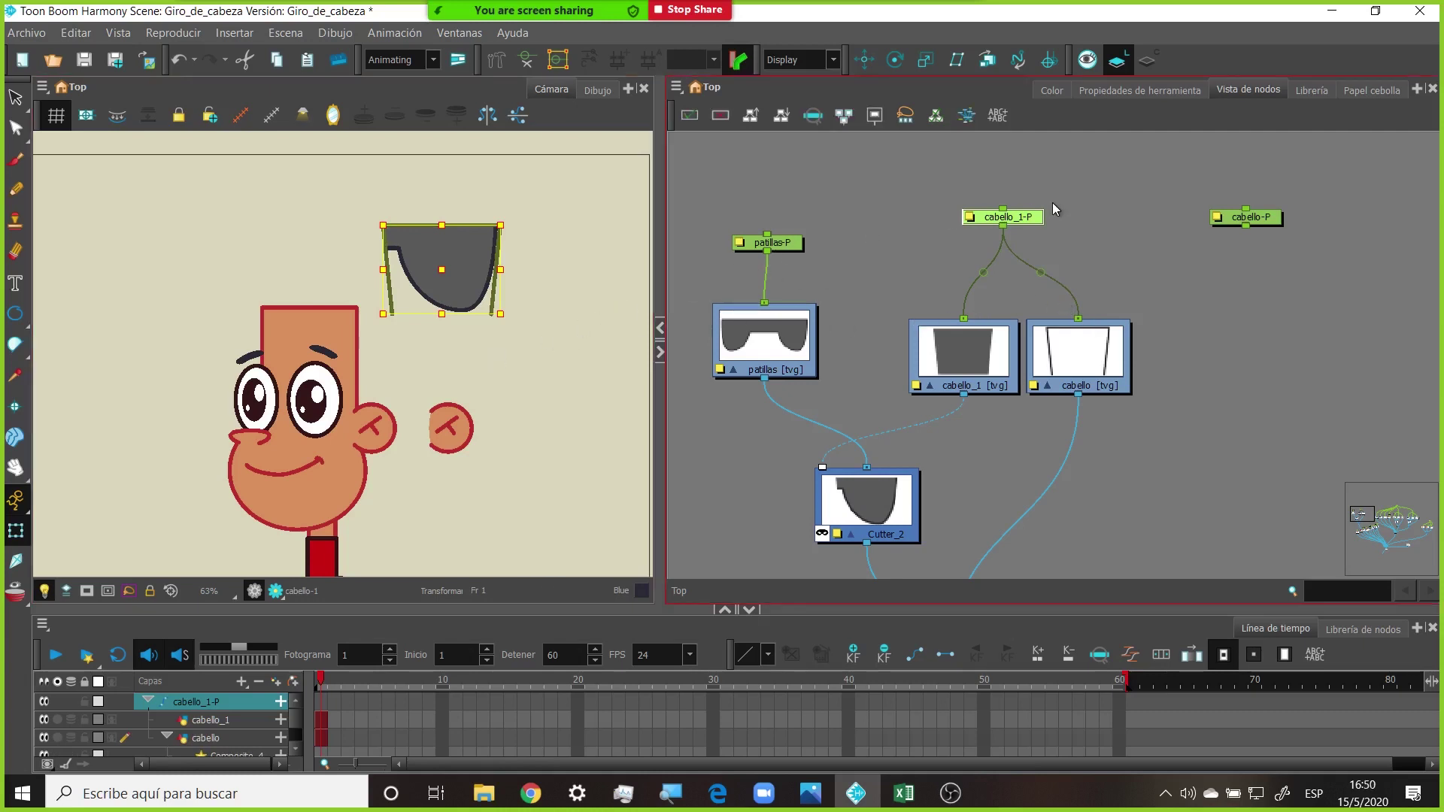
drag(1004, 224, 775, 235)
drag(1036, 218, 1026, 145)
Shift the patillas drawing sideways inside the hair outline to test the masking
click(542, 387)
click(458, 283)
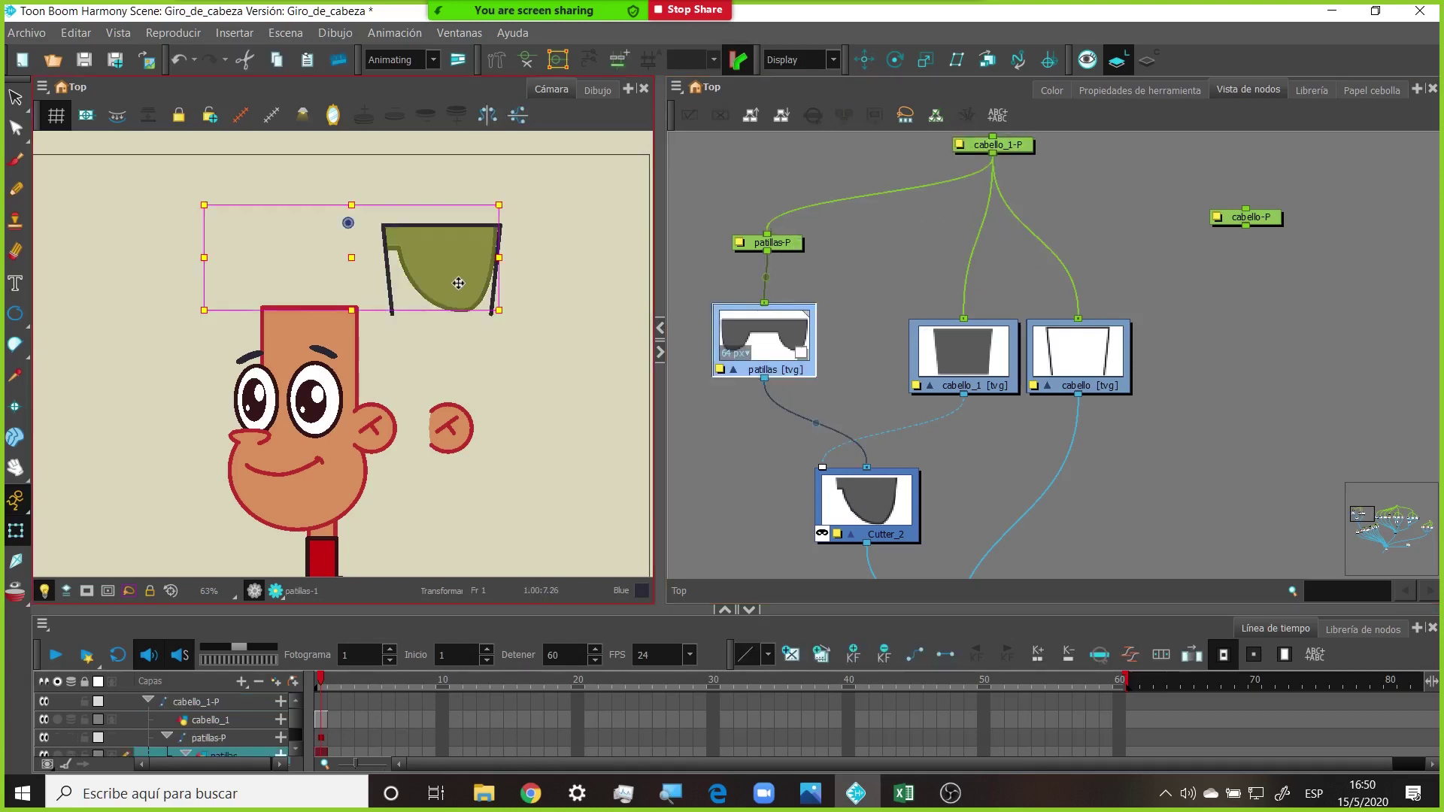
drag(458, 282, 524, 277)
click(544, 379)
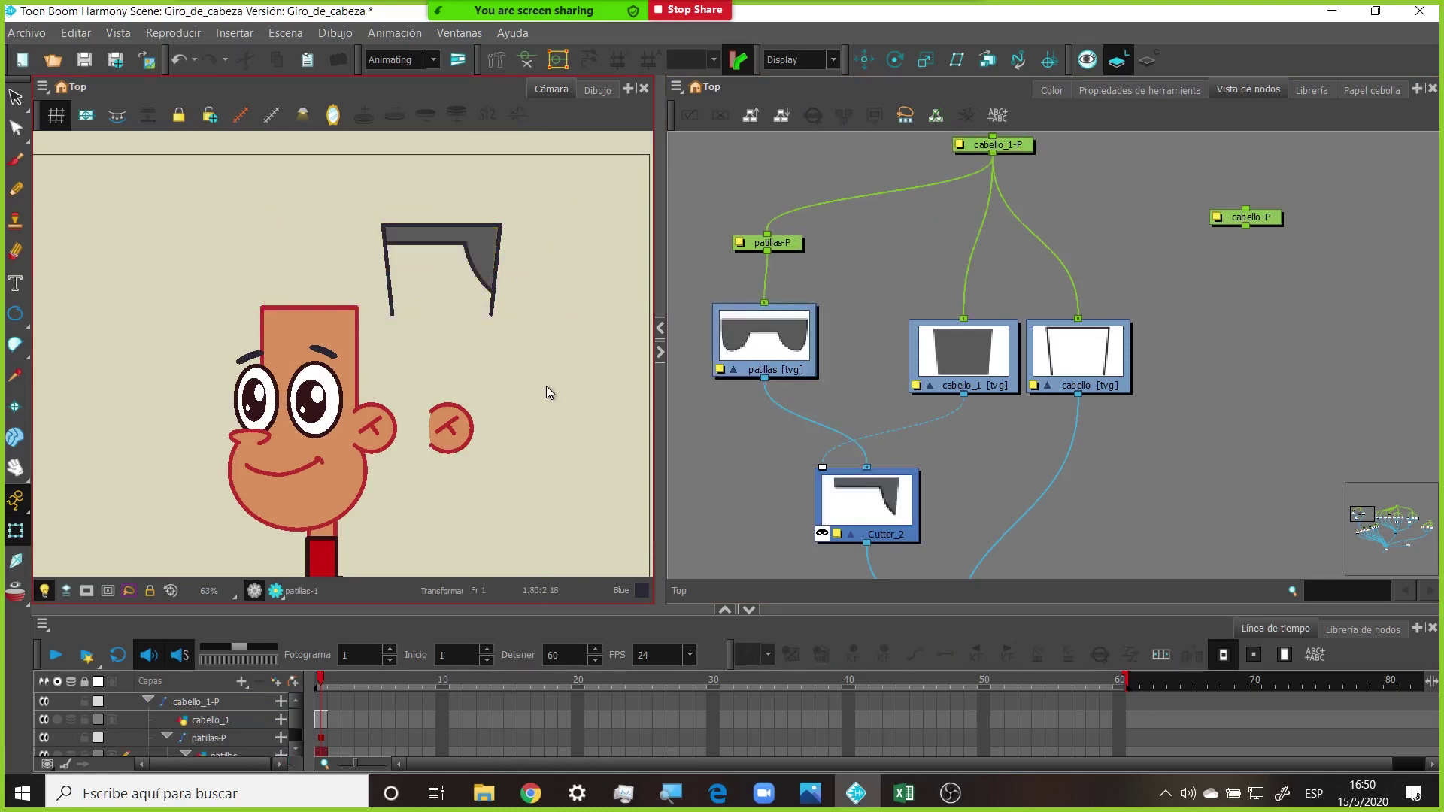
Move the whole hair group onto the top of the character's head and examine the masked sideburn closely
click(488, 224)
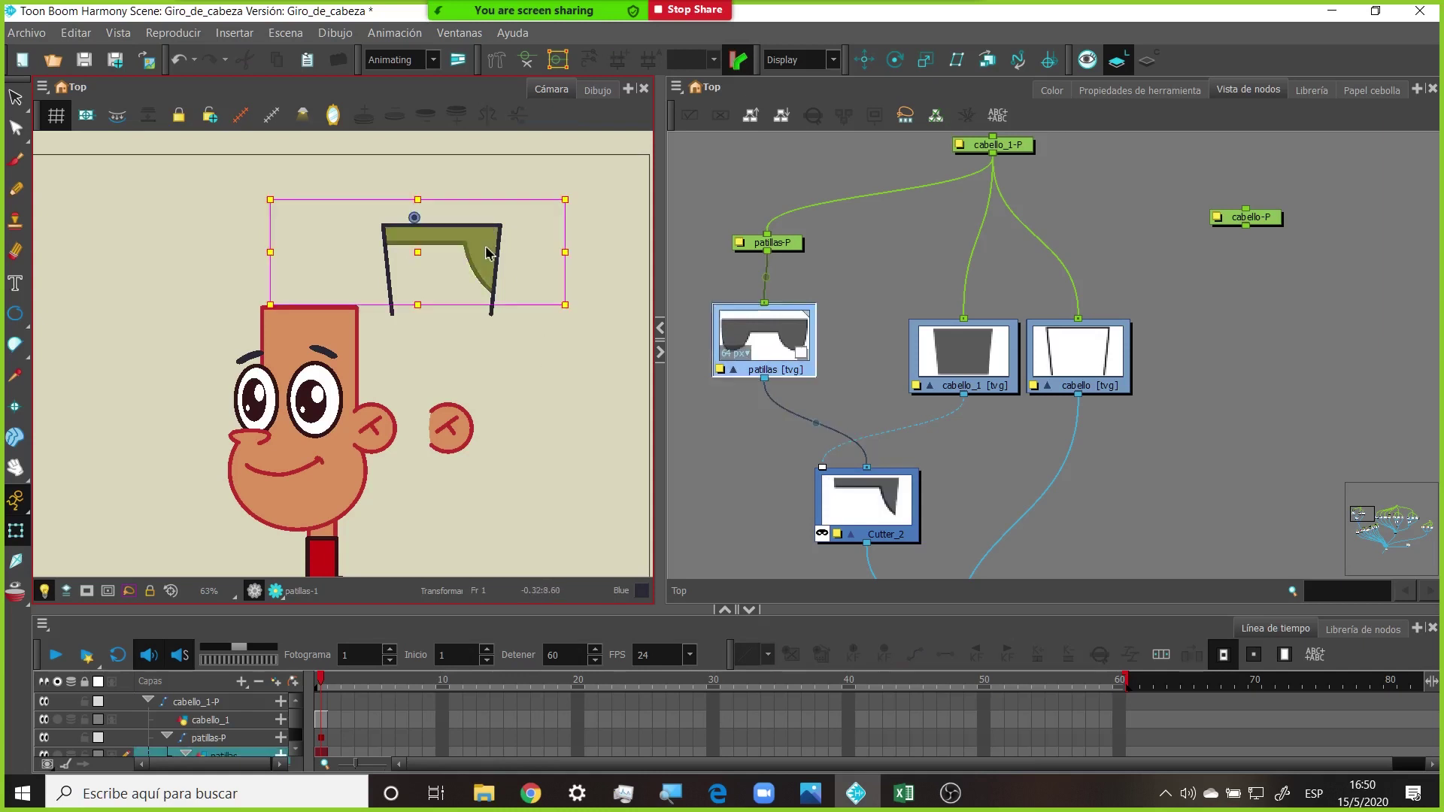
click(493, 316)
click(494, 315)
mouse_move(493, 315)
mouse_down()
mouse_move(429, 323)
mouse_move(358, 371)
mouse_up()
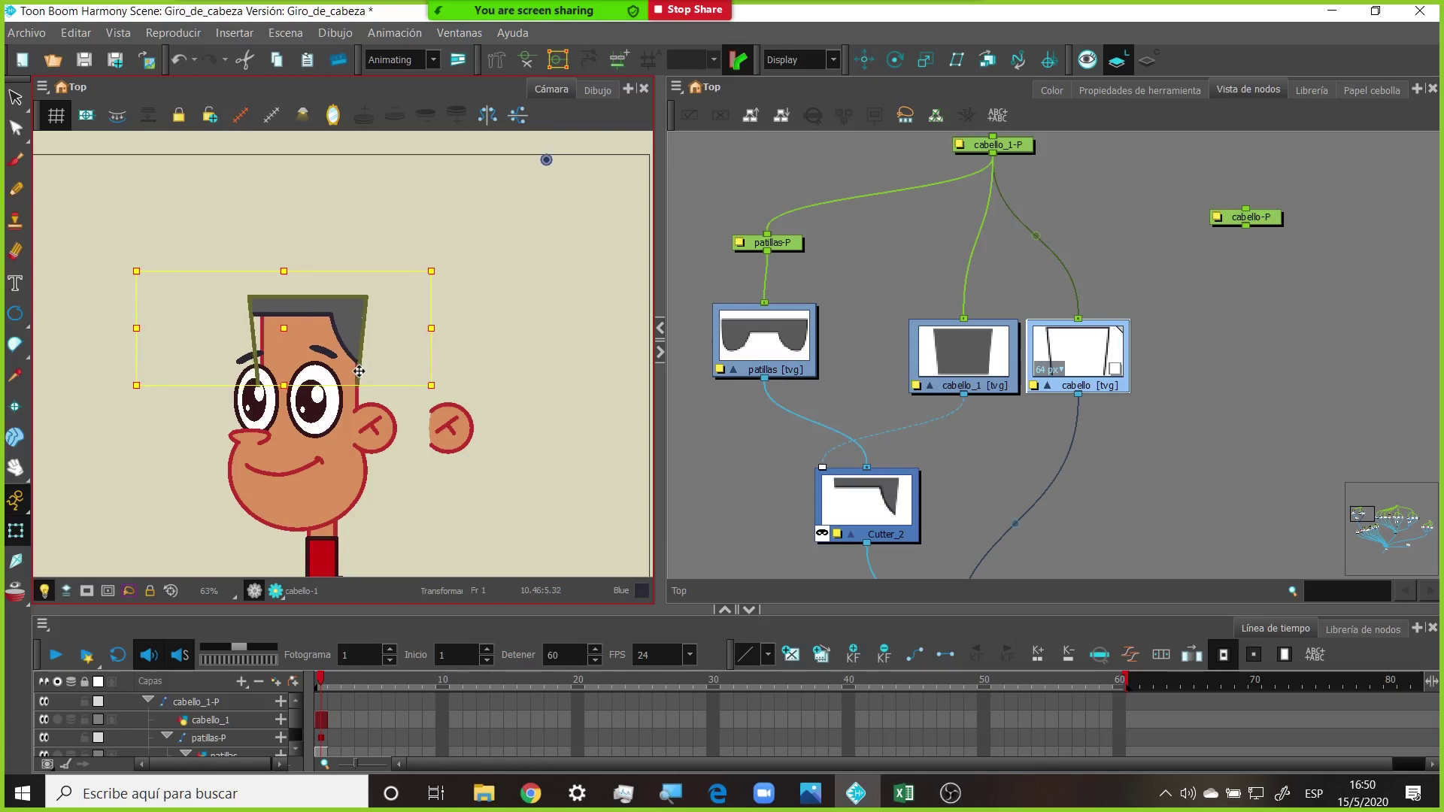
scroll(393, 339, up, 4)
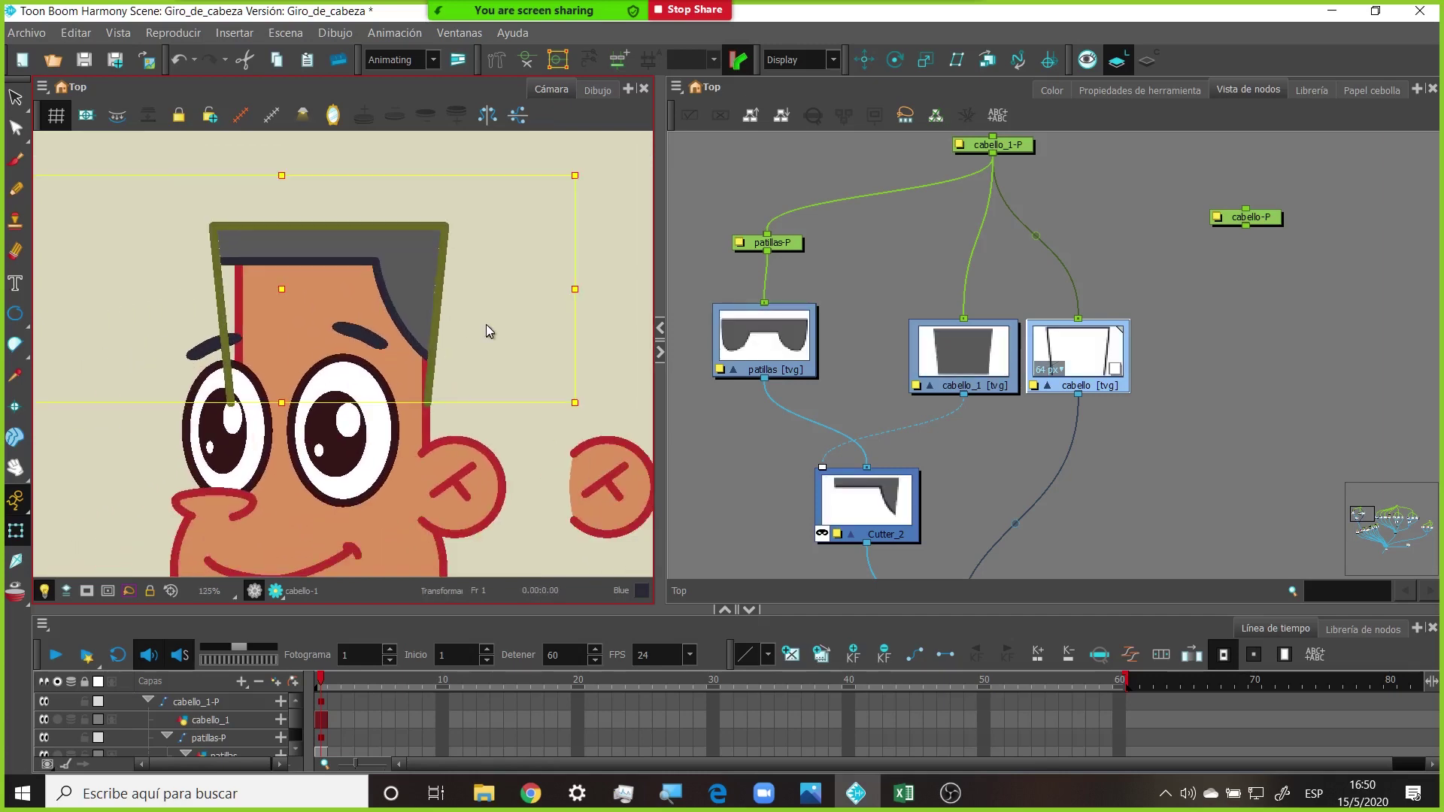
scroll(444, 350, up, 1)
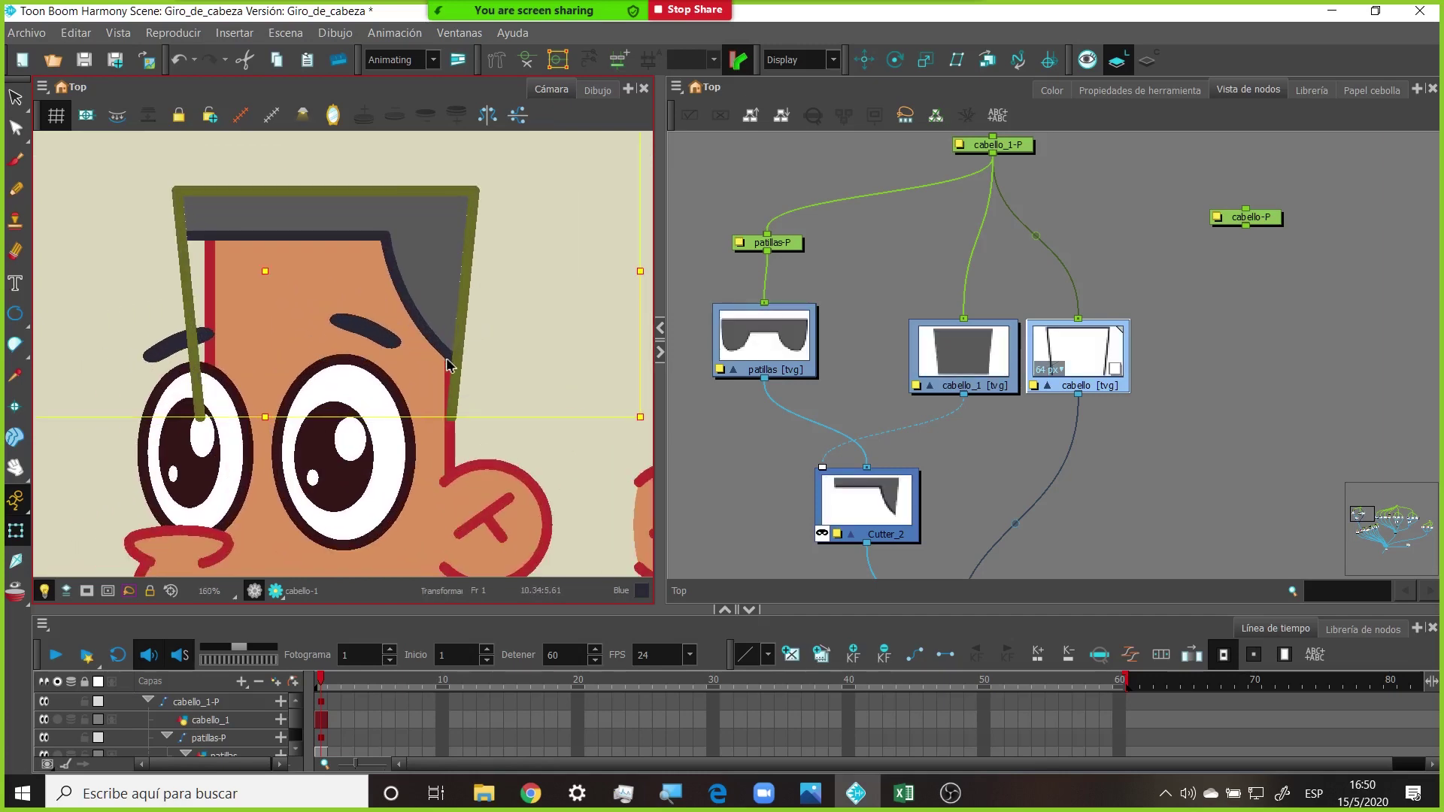
Nudge the patillas sideburns slightly sideways inside the hair and deselect them
scroll(448, 352, down, 1)
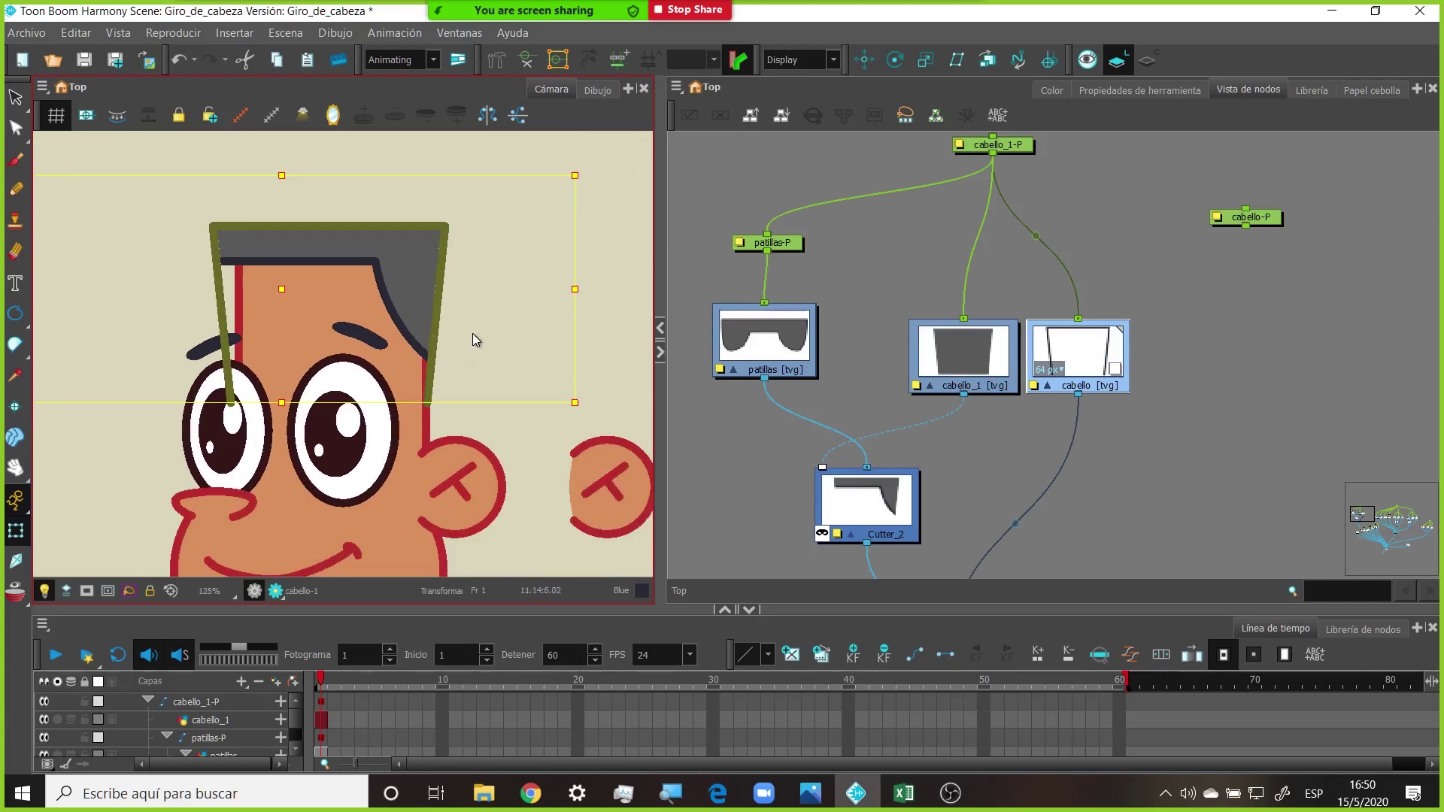
click(472, 333)
click(407, 290)
drag(406, 290, 401, 289)
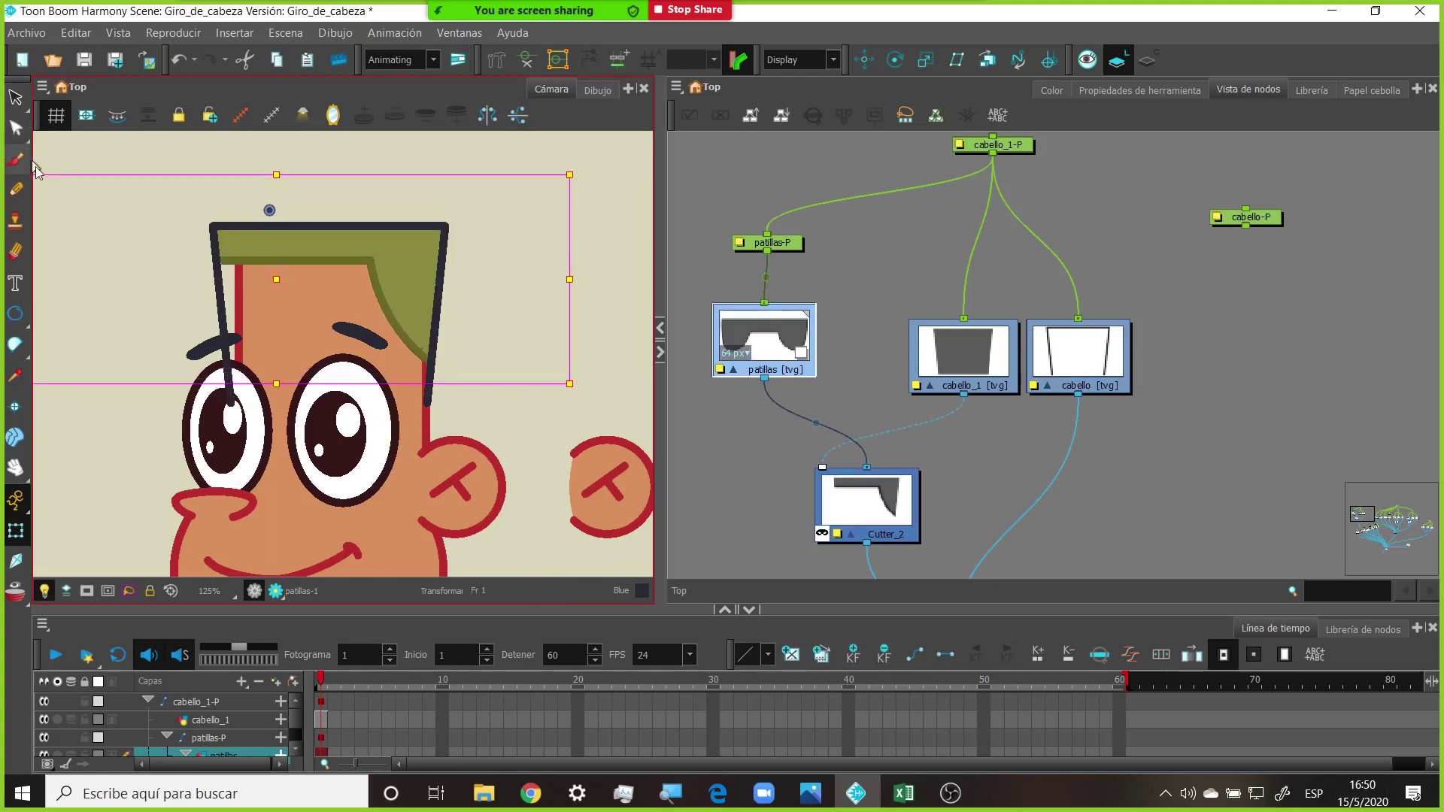
click(588, 350)
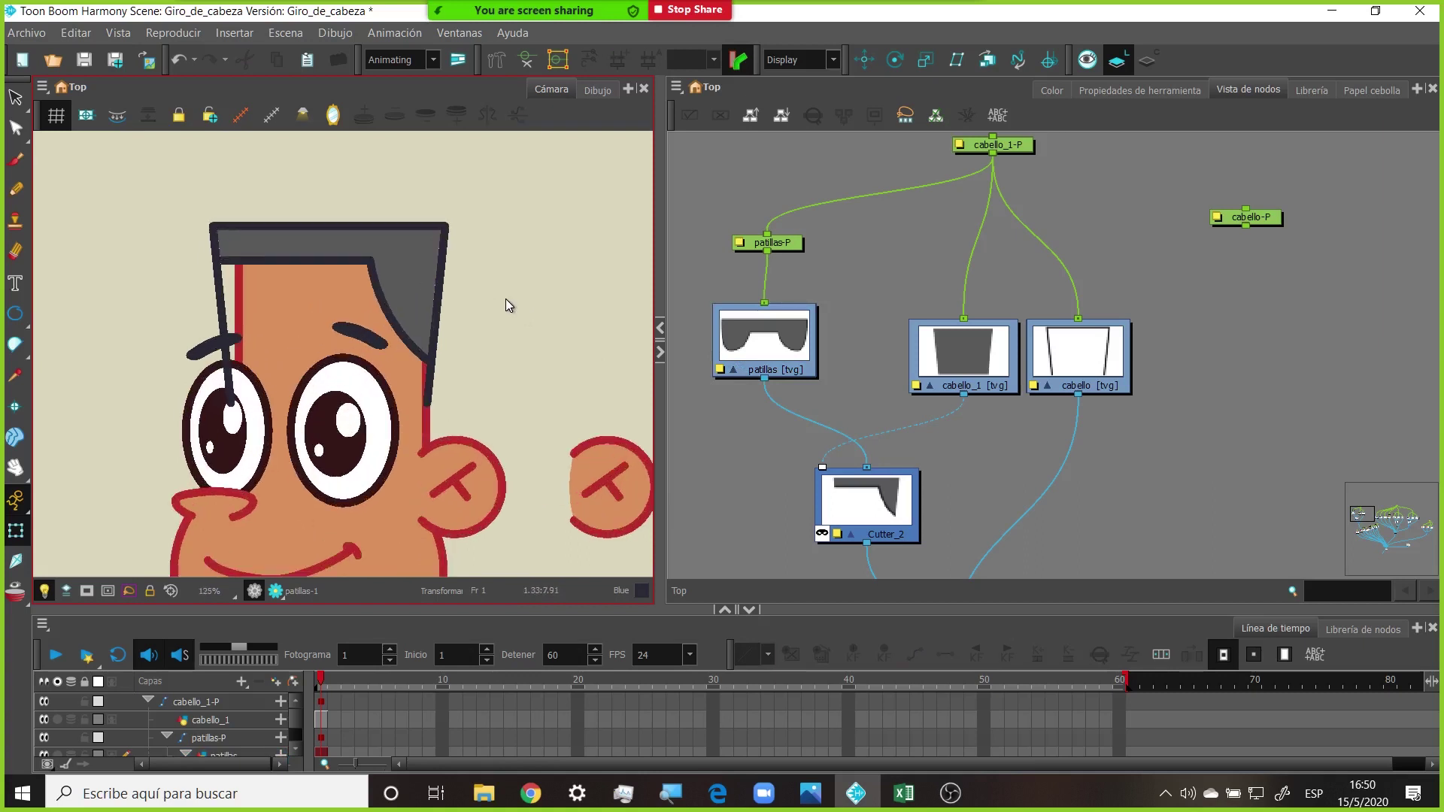
click(458, 289)
click(529, 291)
Try a different port order for the hair and face connections on the main Composite node
key(1)
key(1)
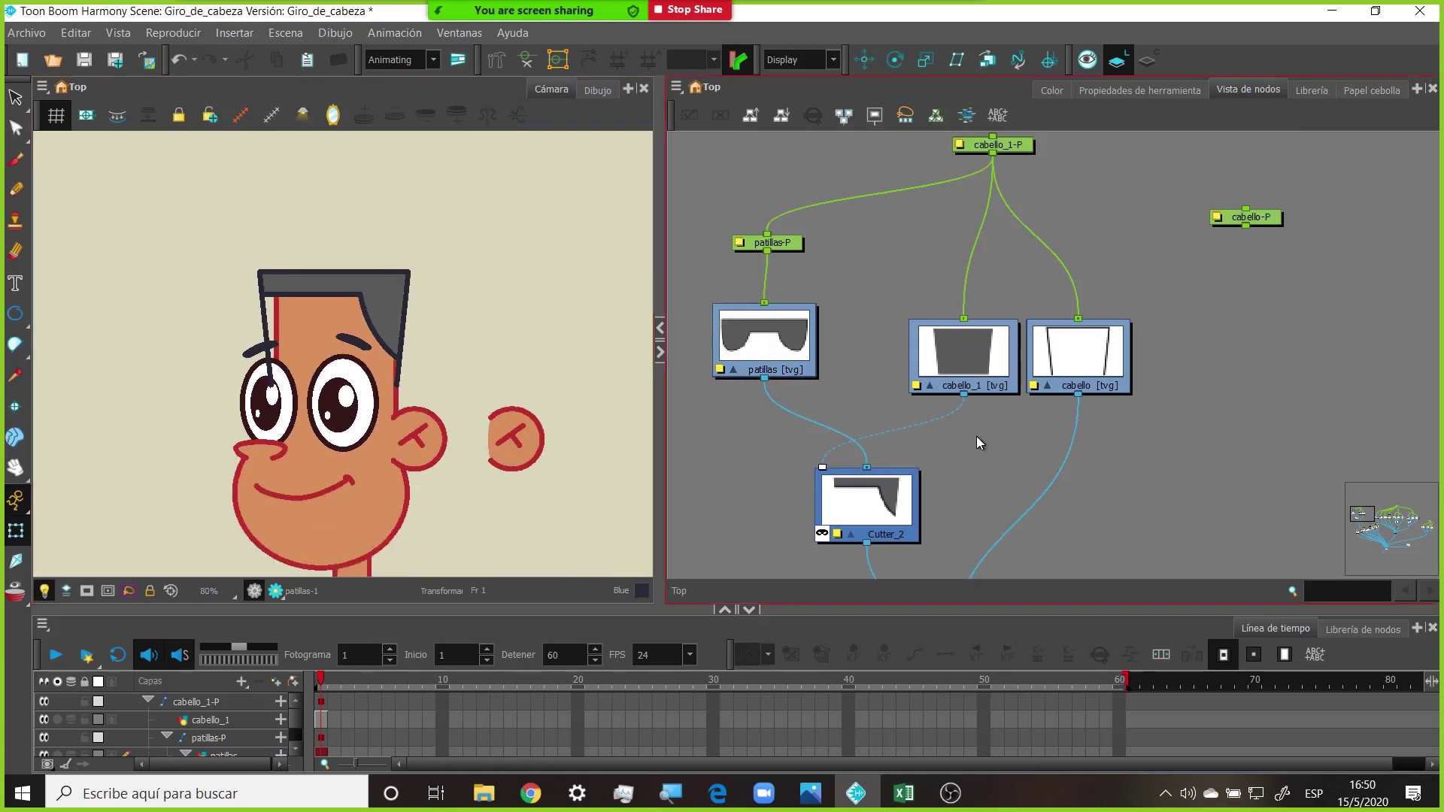
key(1)
key(1)
key(1)
drag(987, 462, 894, 310)
click(958, 386)
drag(1240, 571, 1014, 412)
key(2)
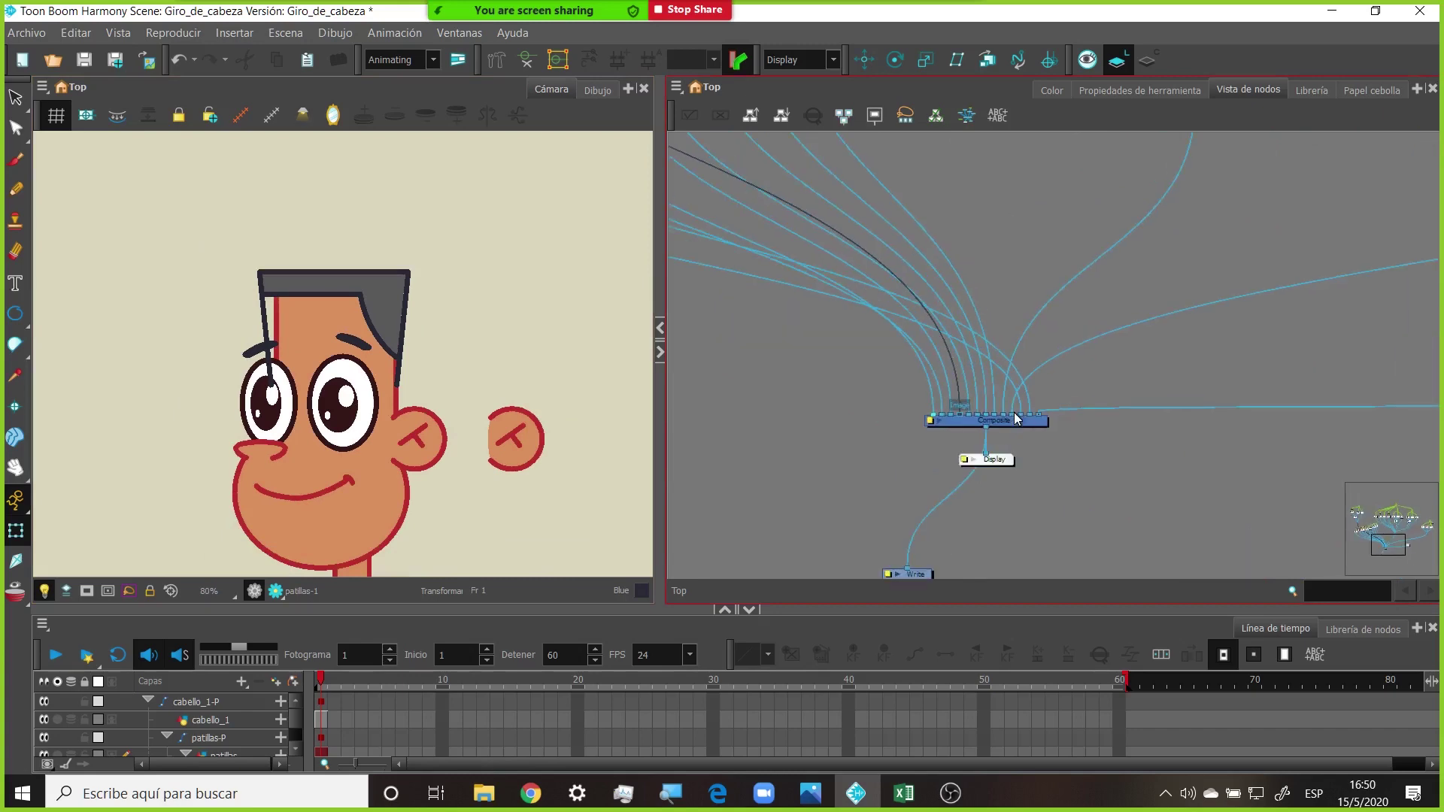
key(2)
key(2)
click(859, 471)
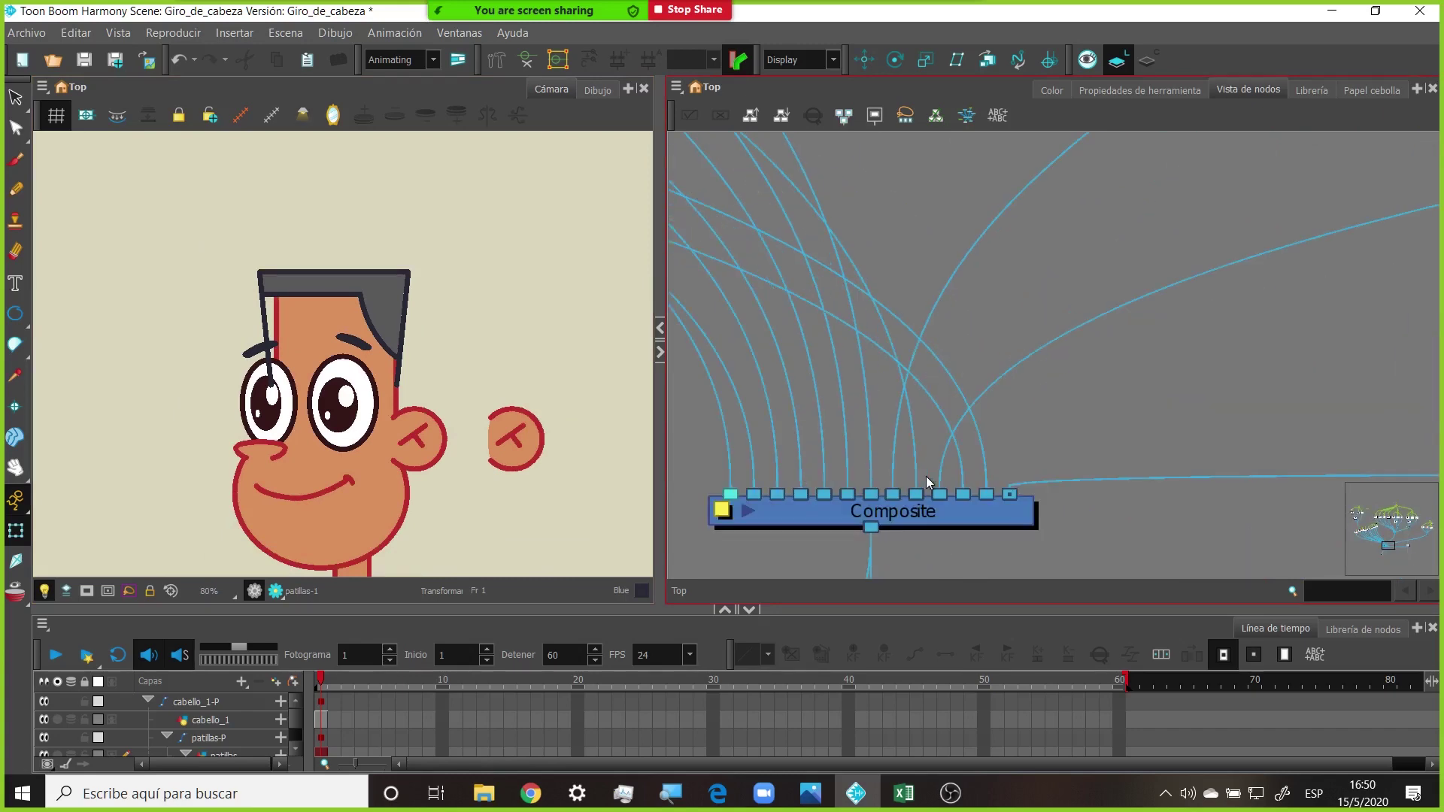
key(ctrl+z)
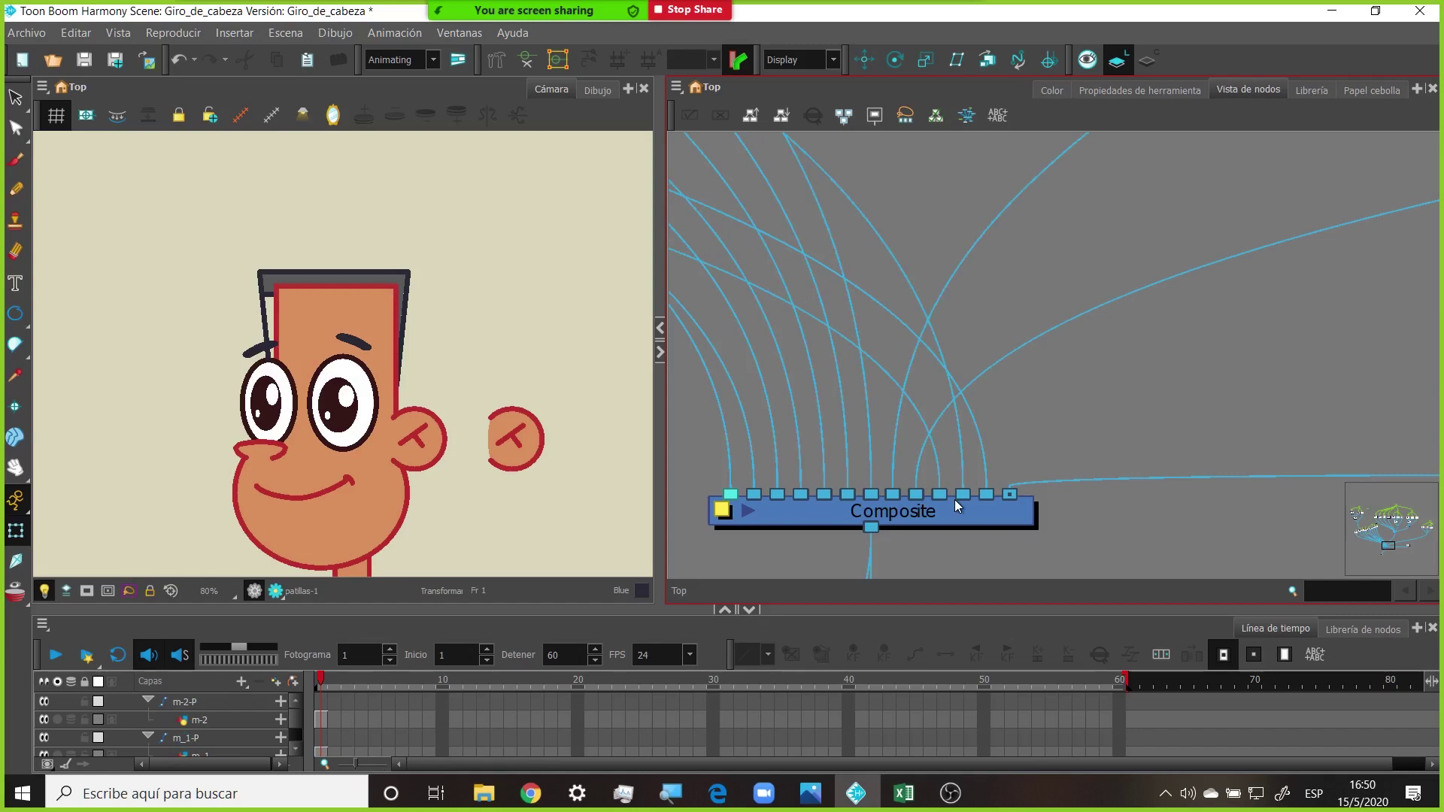
key(ctrl+z)
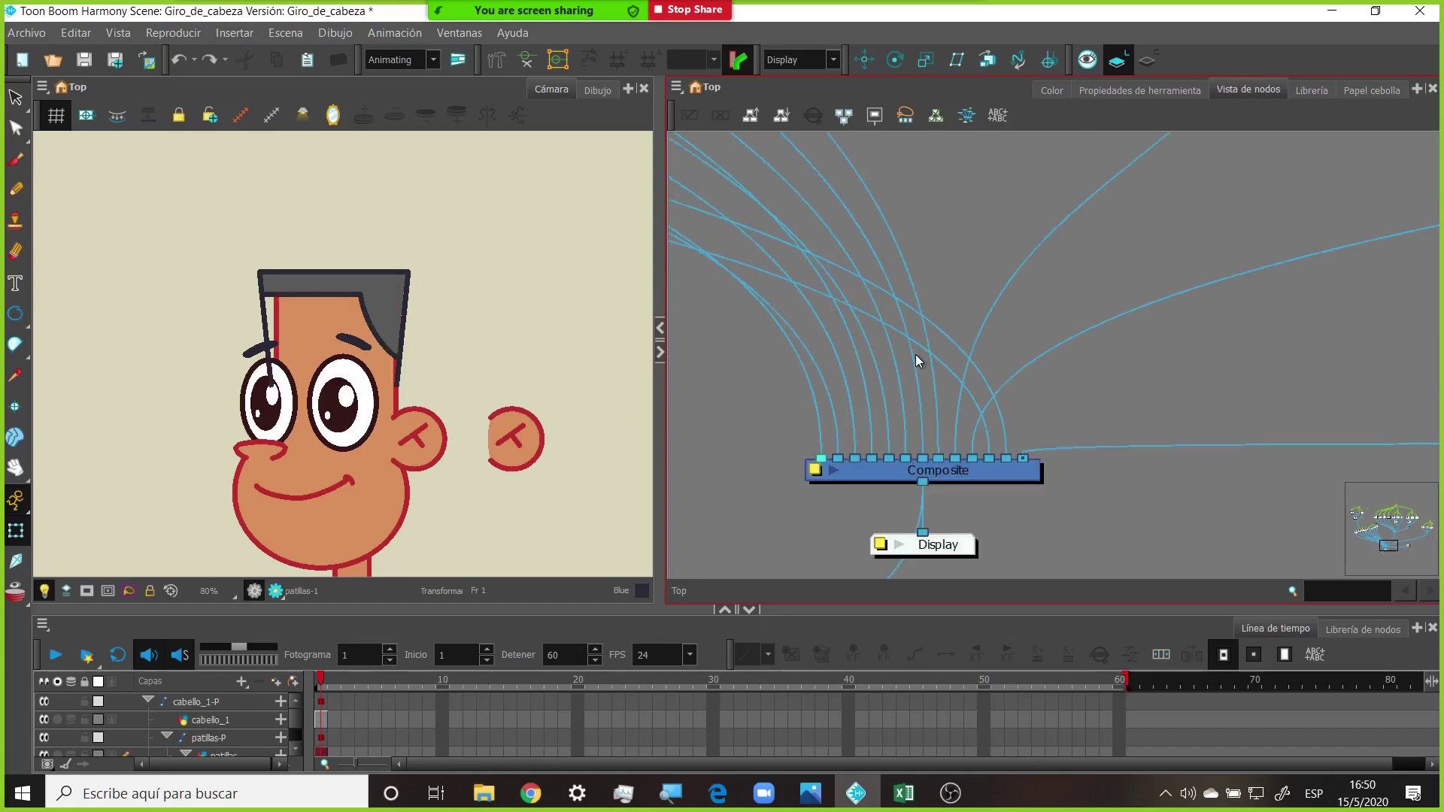
Move the hair composite's connection one port further back on the main Composite so the hair renders behind the eyes
key(1)
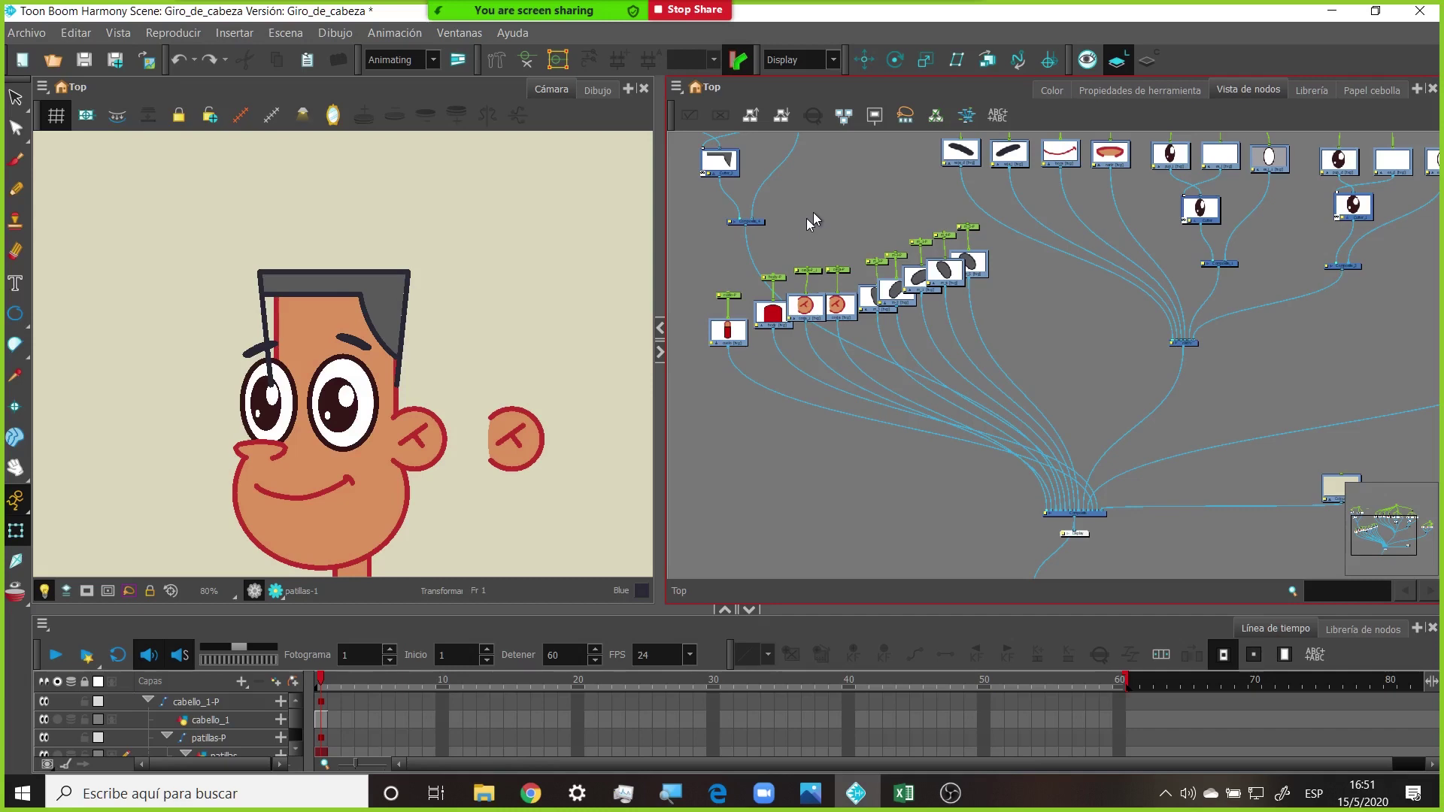
click(745, 221)
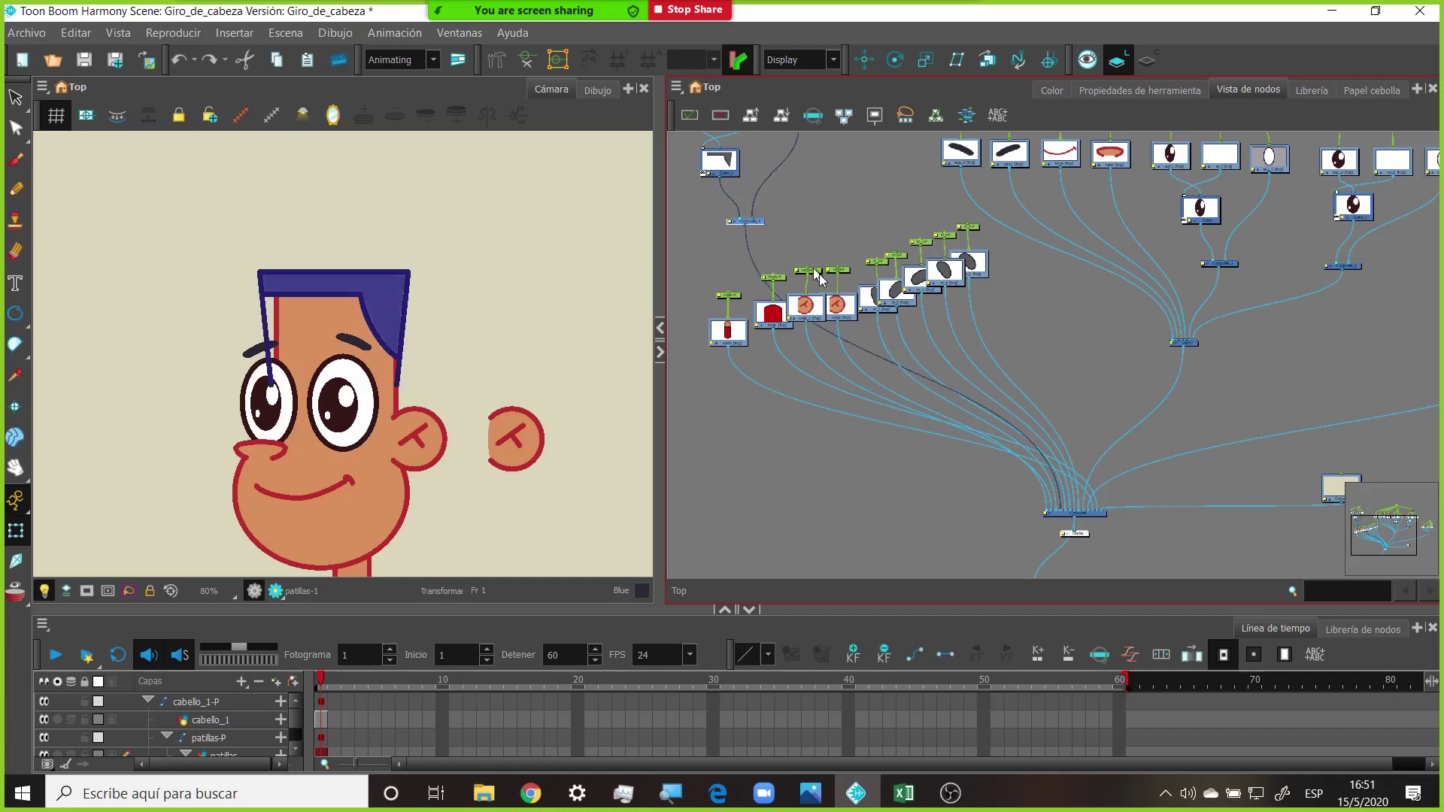
key(2)
drag(1060, 434, 1021, 312)
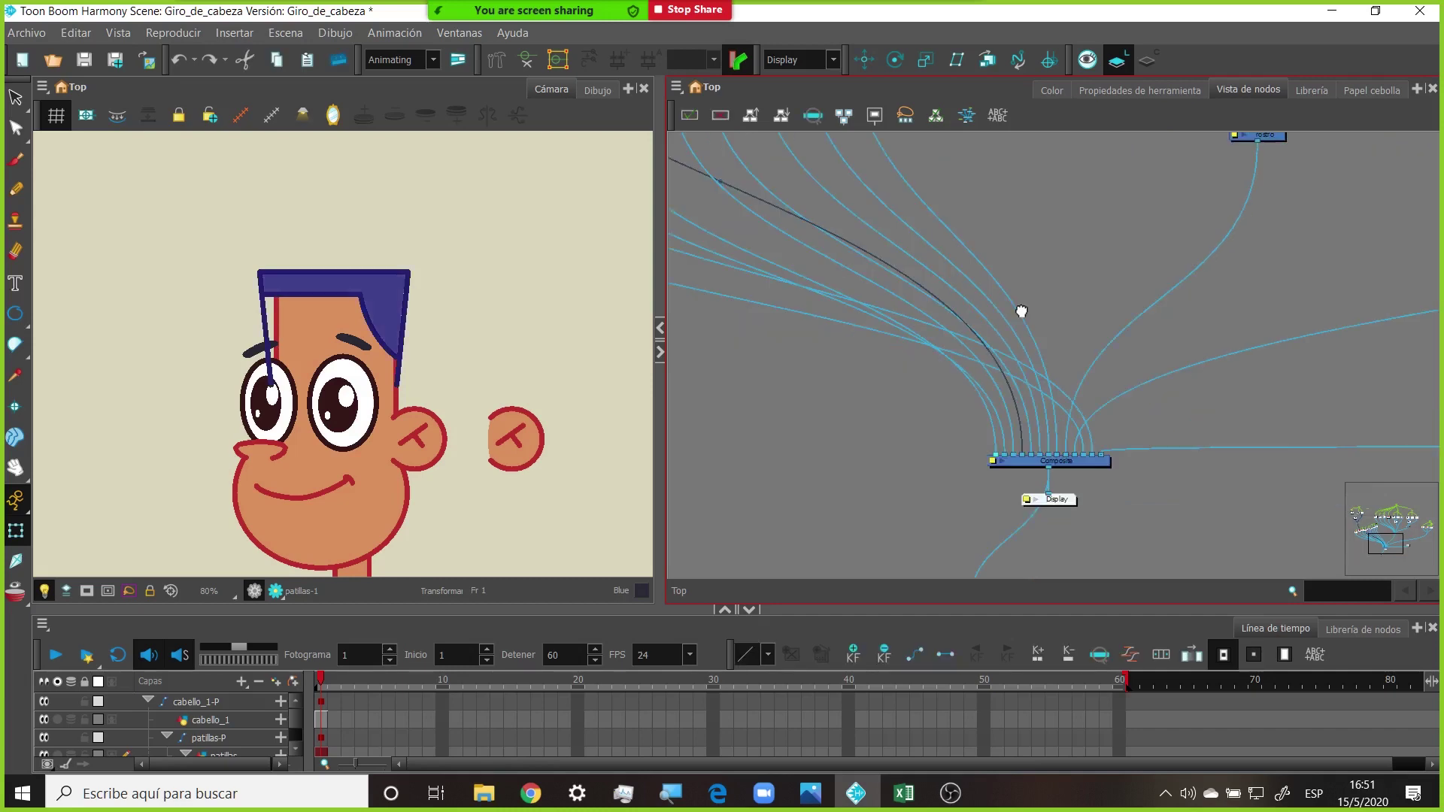
scroll(1021, 311, up, 1)
drag(999, 463, 1047, 466)
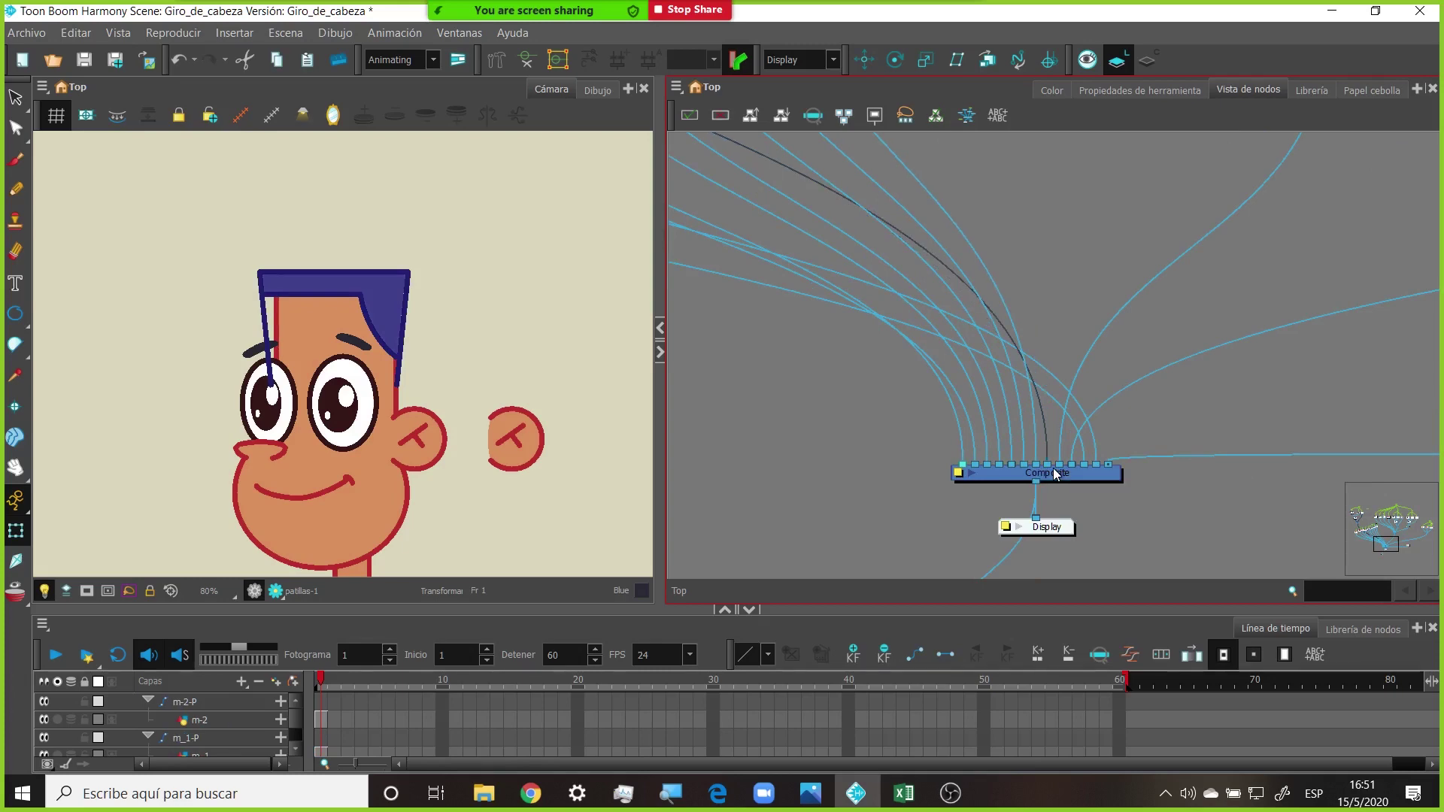
drag(1054, 465, 1058, 465)
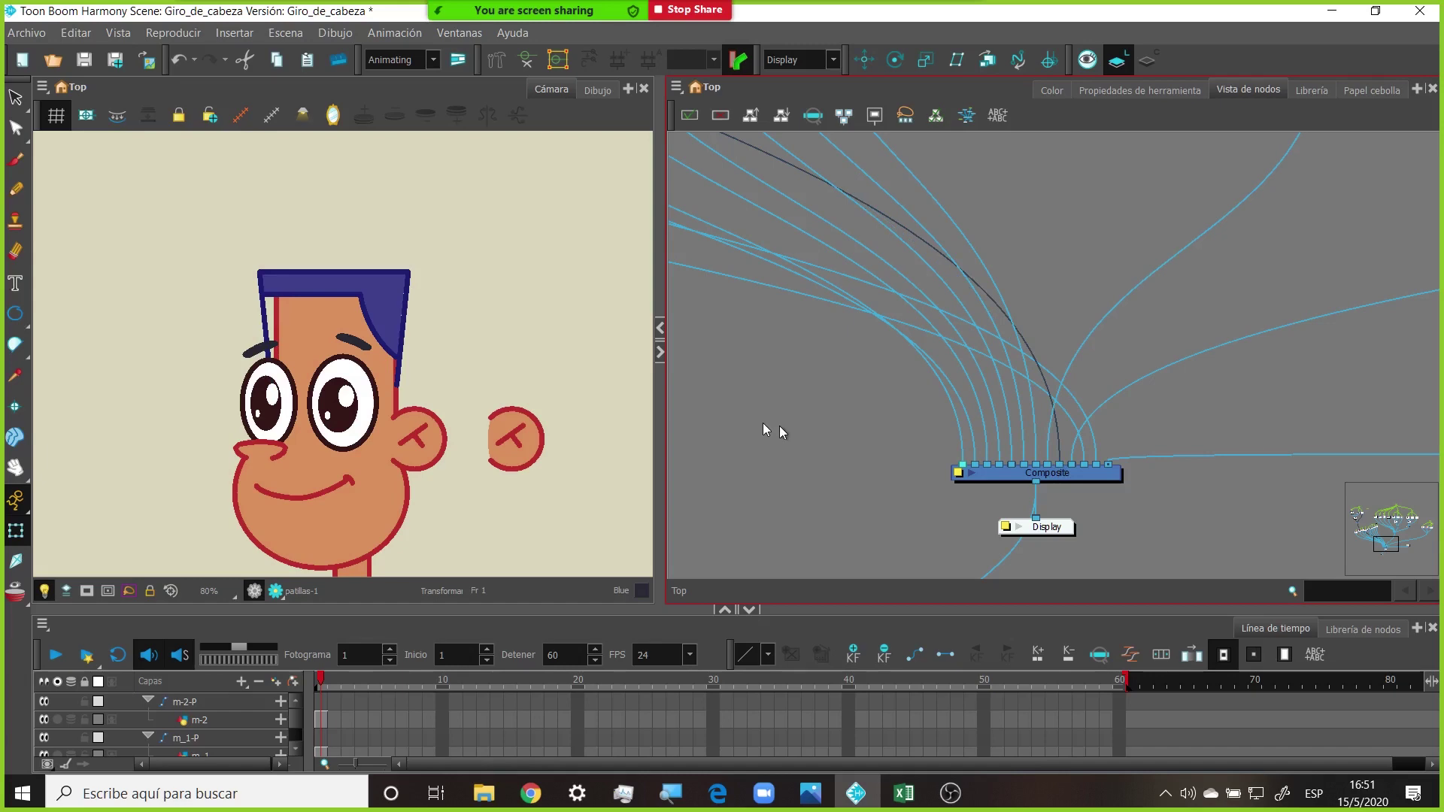
click(530, 794)
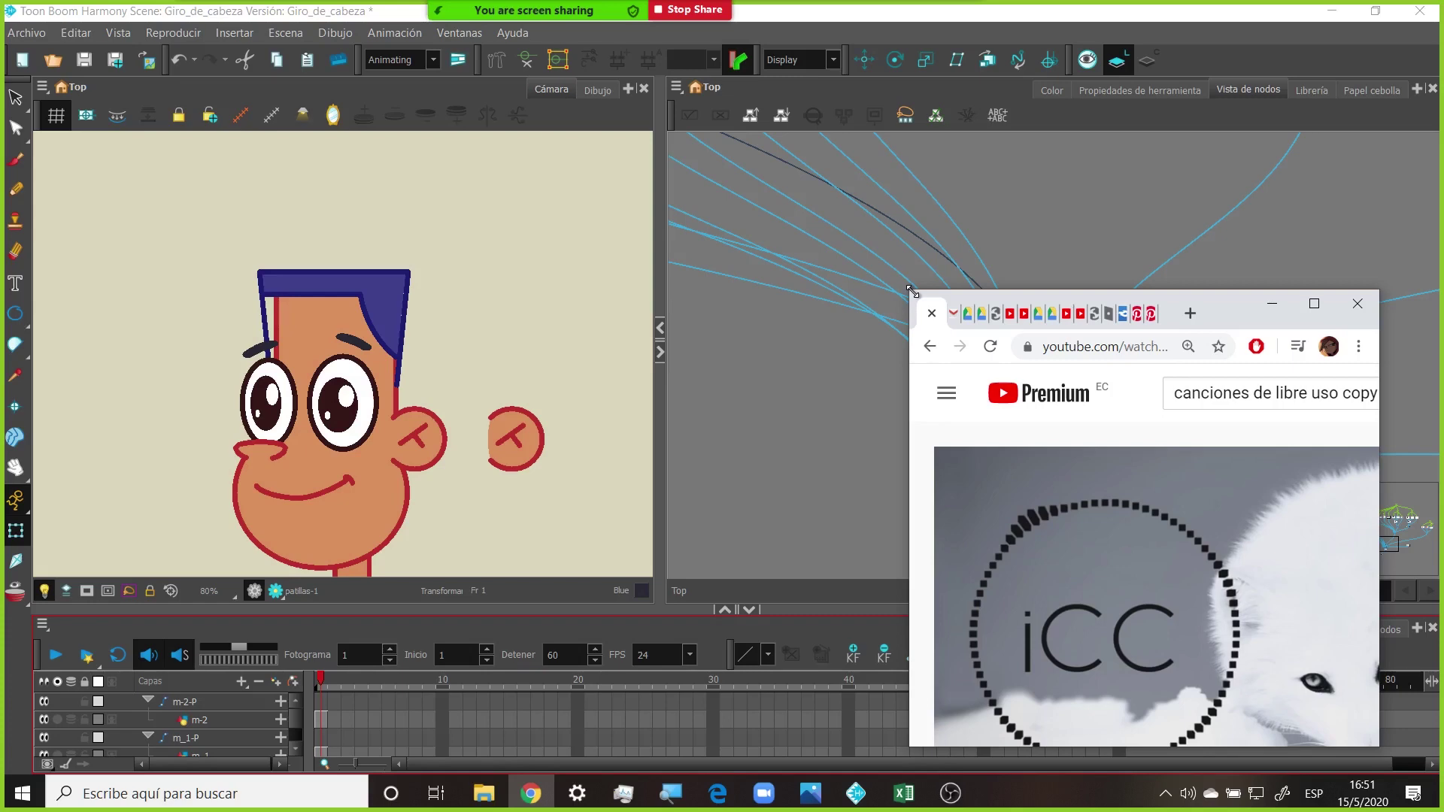
click(558, 175)
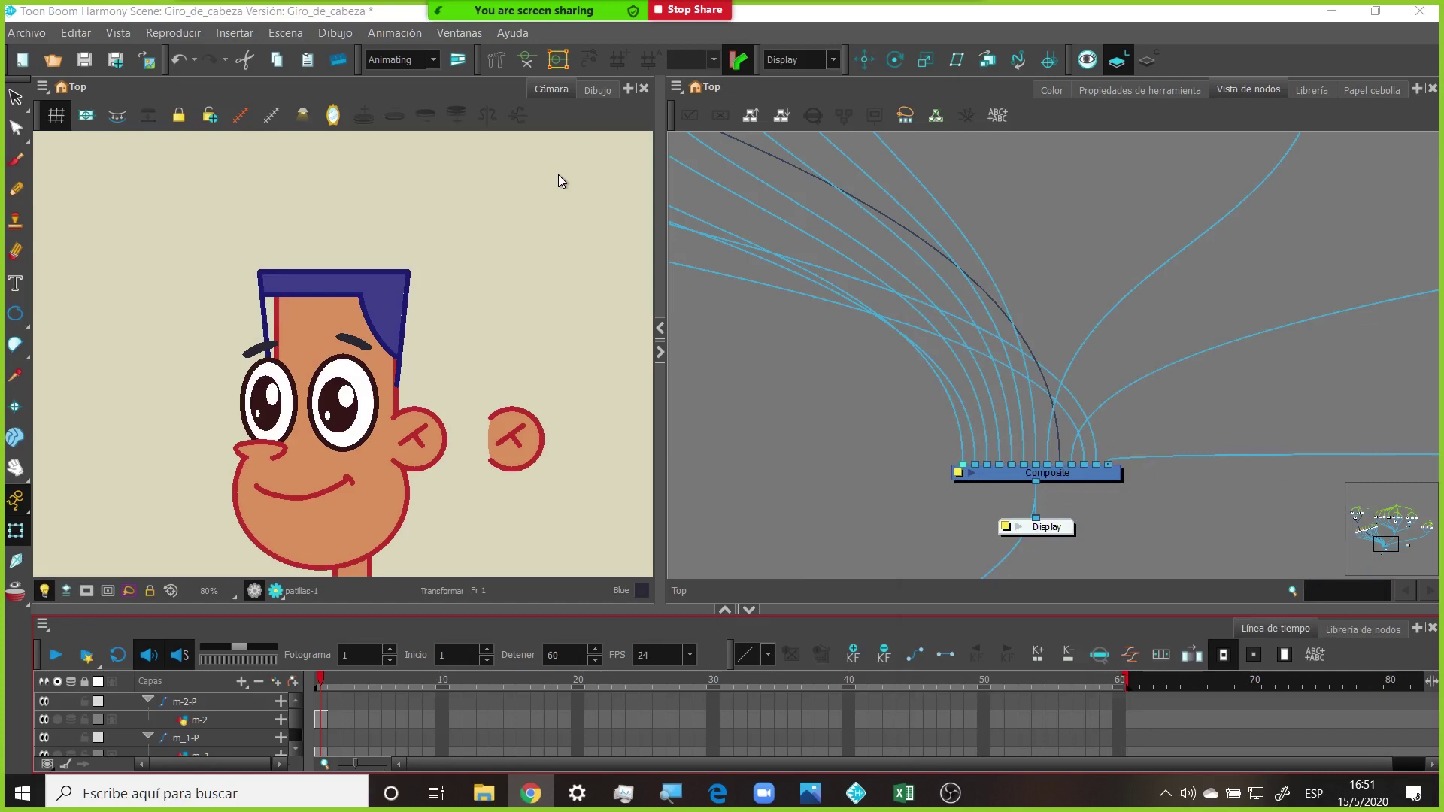
click(558, 181)
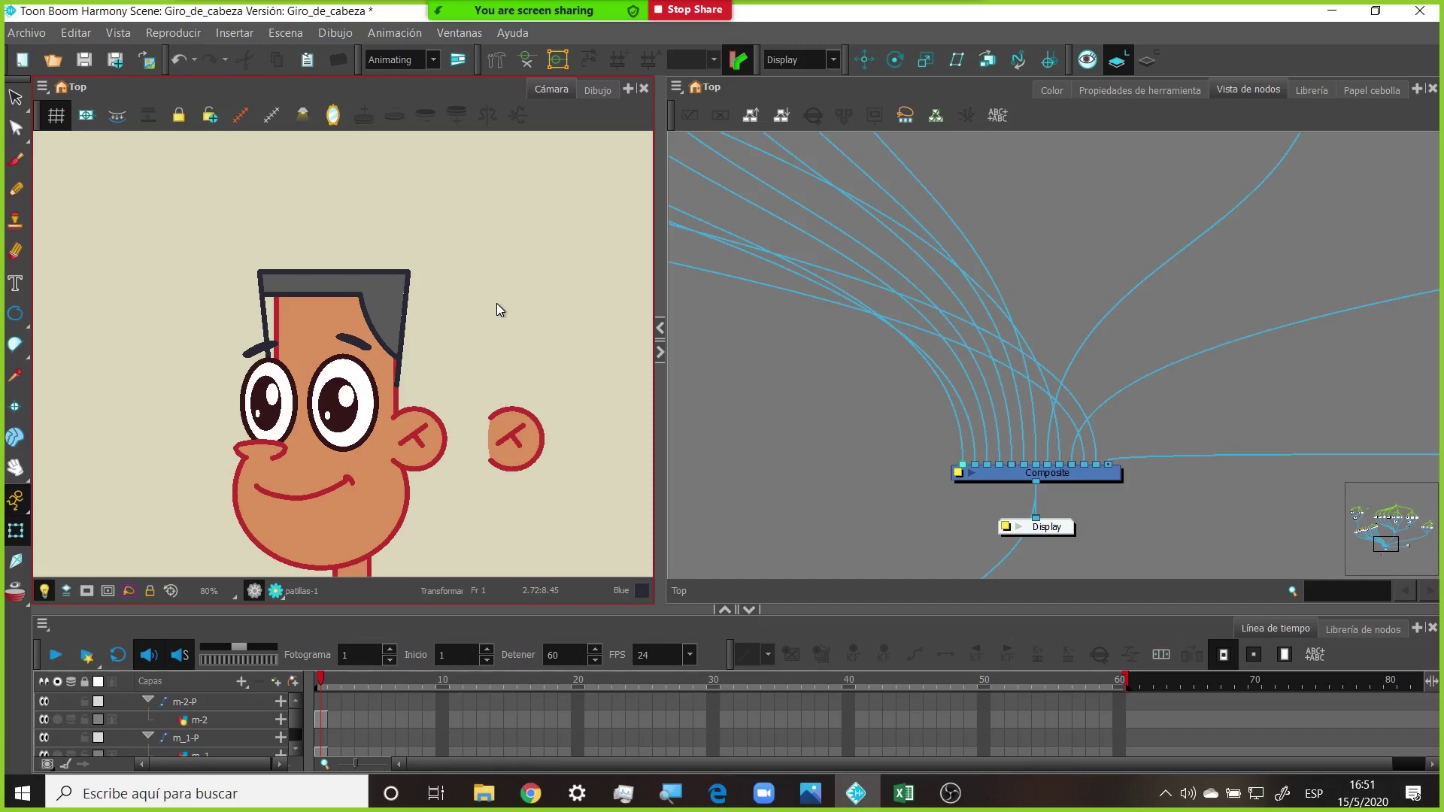
Select the cabello hair outline and narrow it slightly so its sides line up with the head
scroll(496, 304, up, 2)
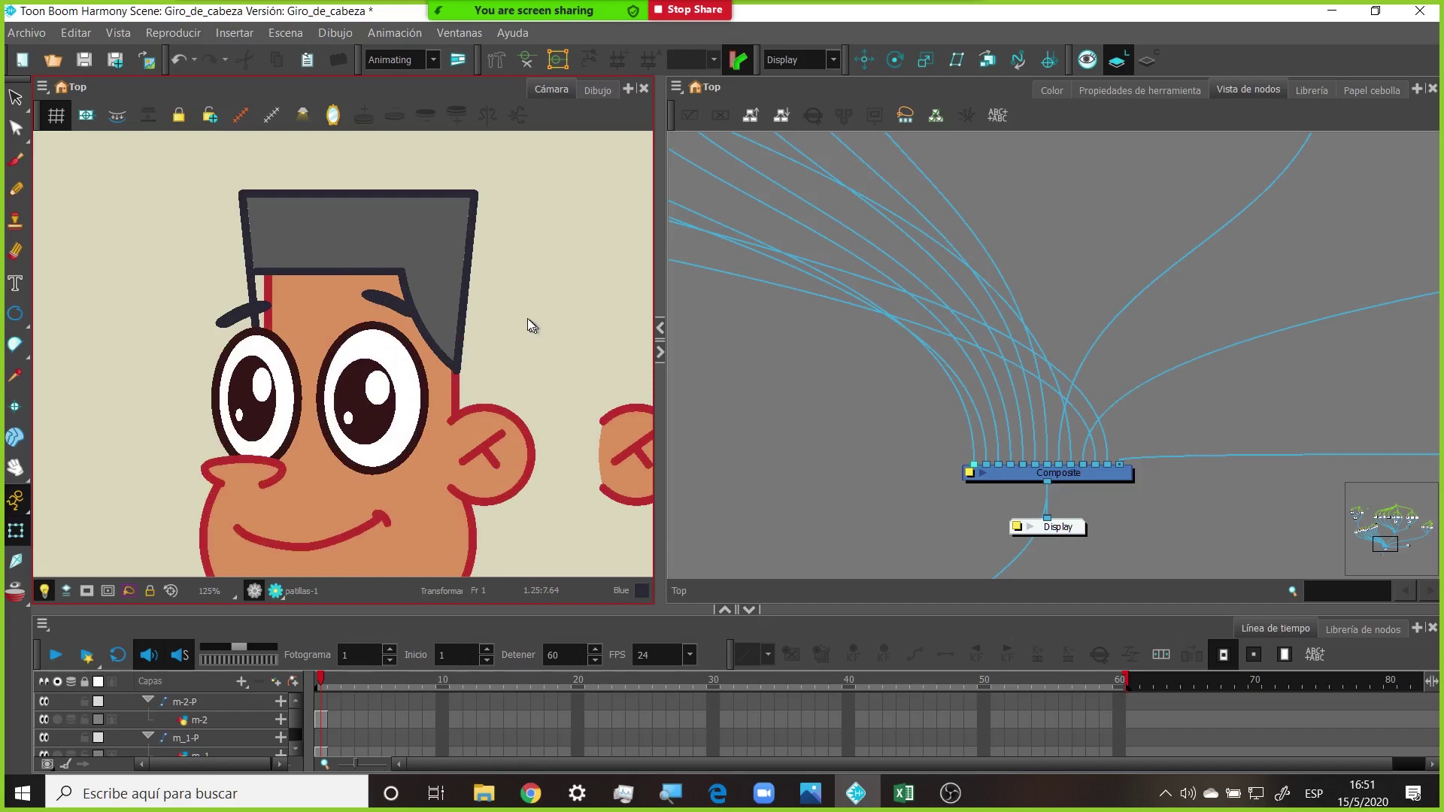
drag(528, 321, 525, 346)
click(306, 284)
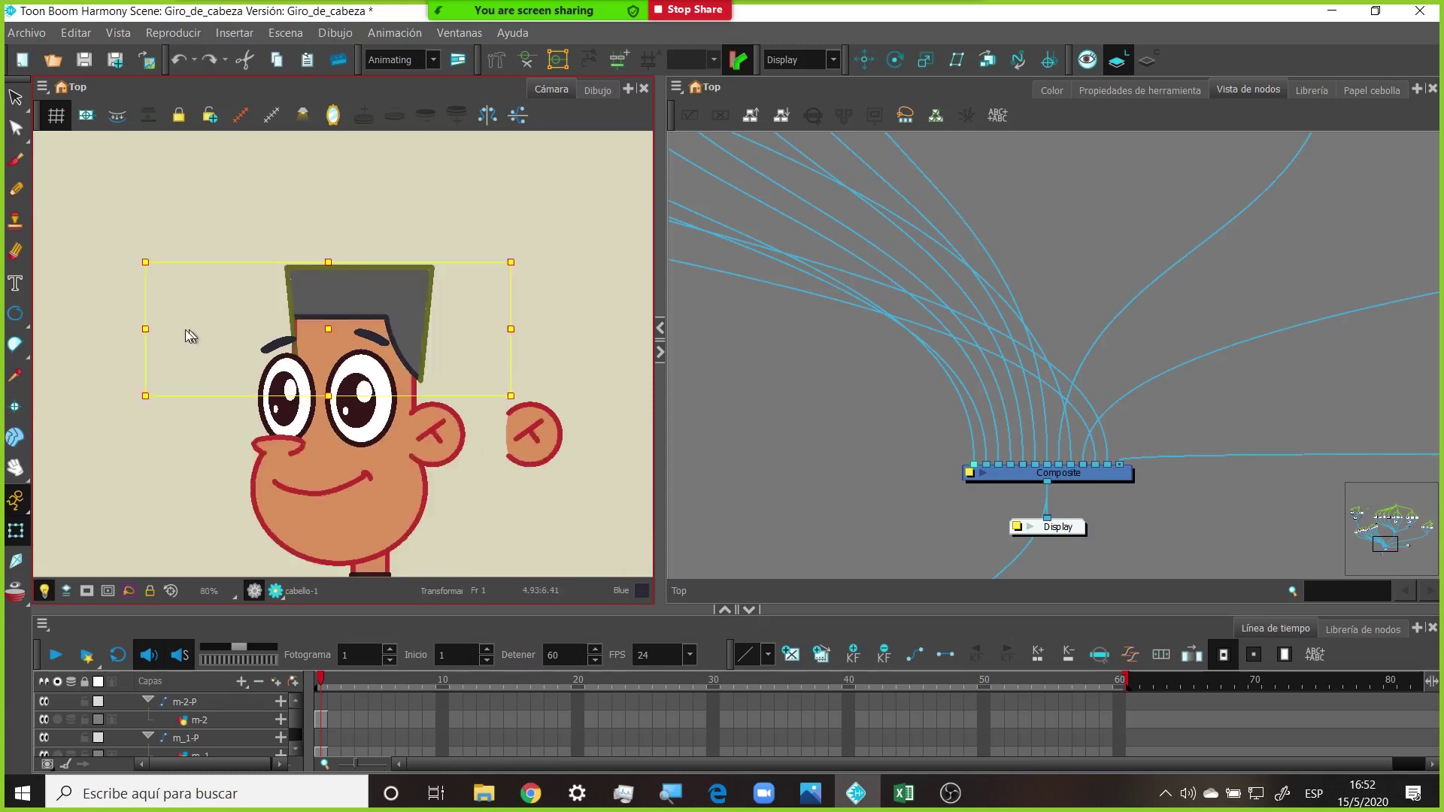
drag(145, 328, 146, 329)
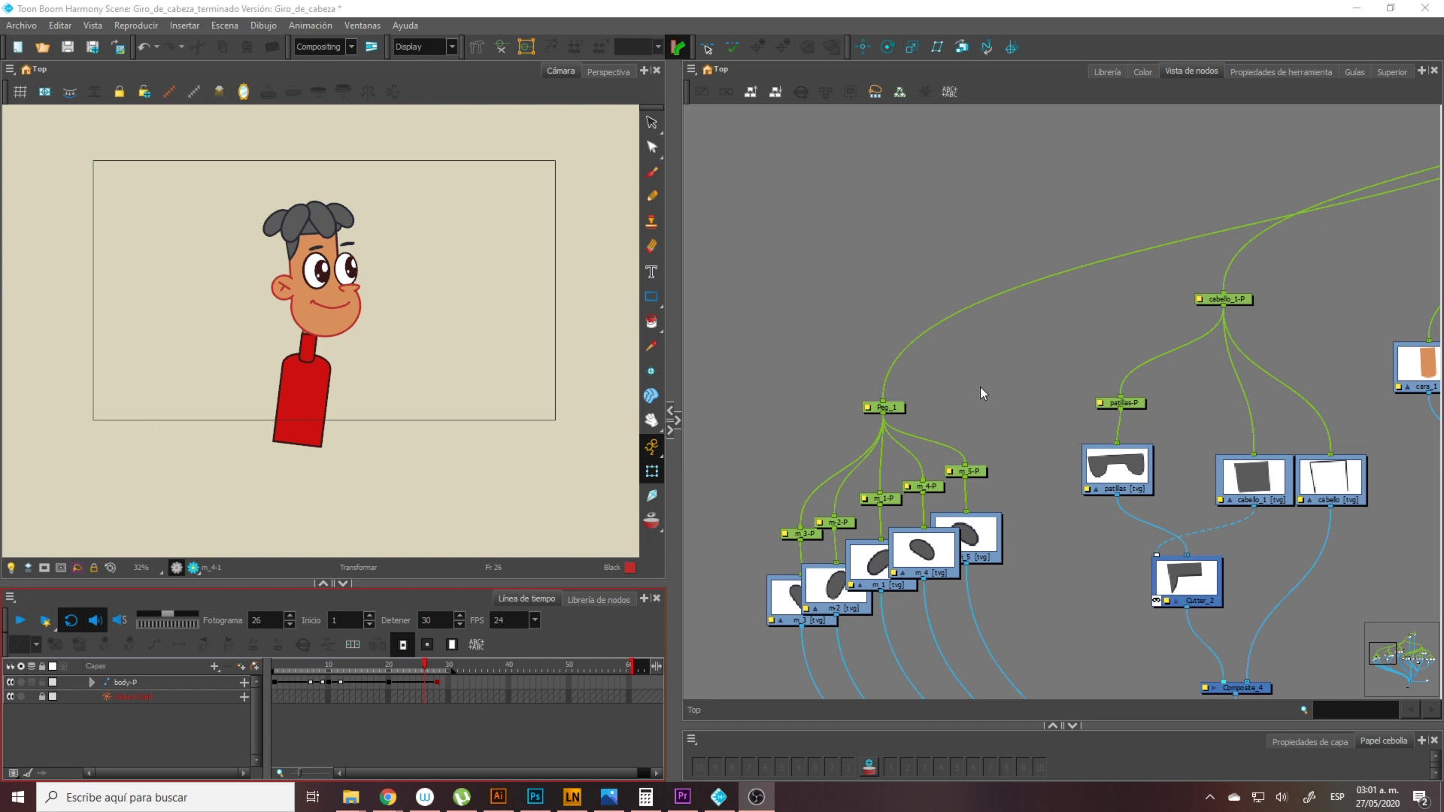
Go to frame 1 of the finished scene and survey the complete rig's node tree
click(280, 667)
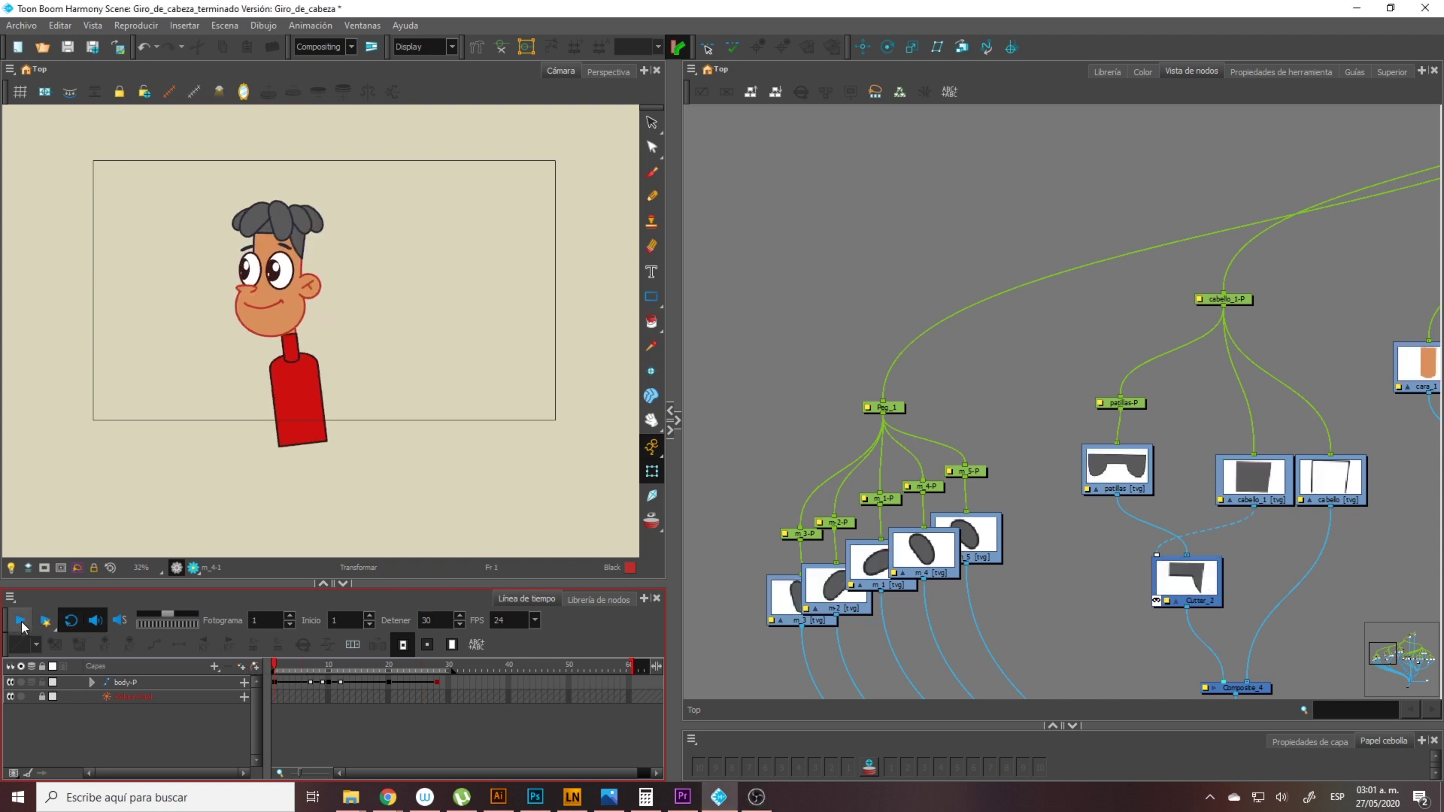
scroll(1053, 371, down, 5)
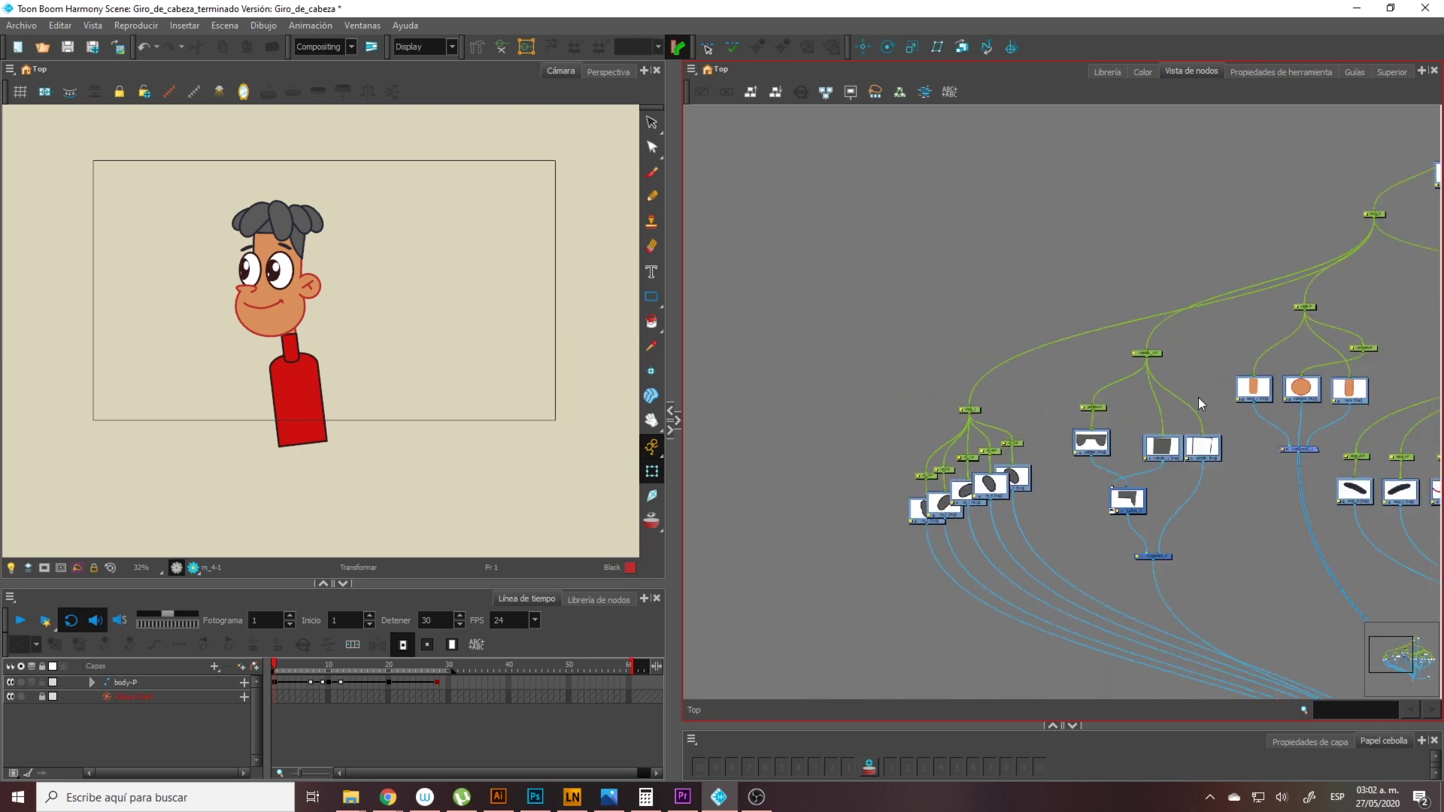
drag(1193, 396, 1005, 384)
scroll(1061, 392, down, 1)
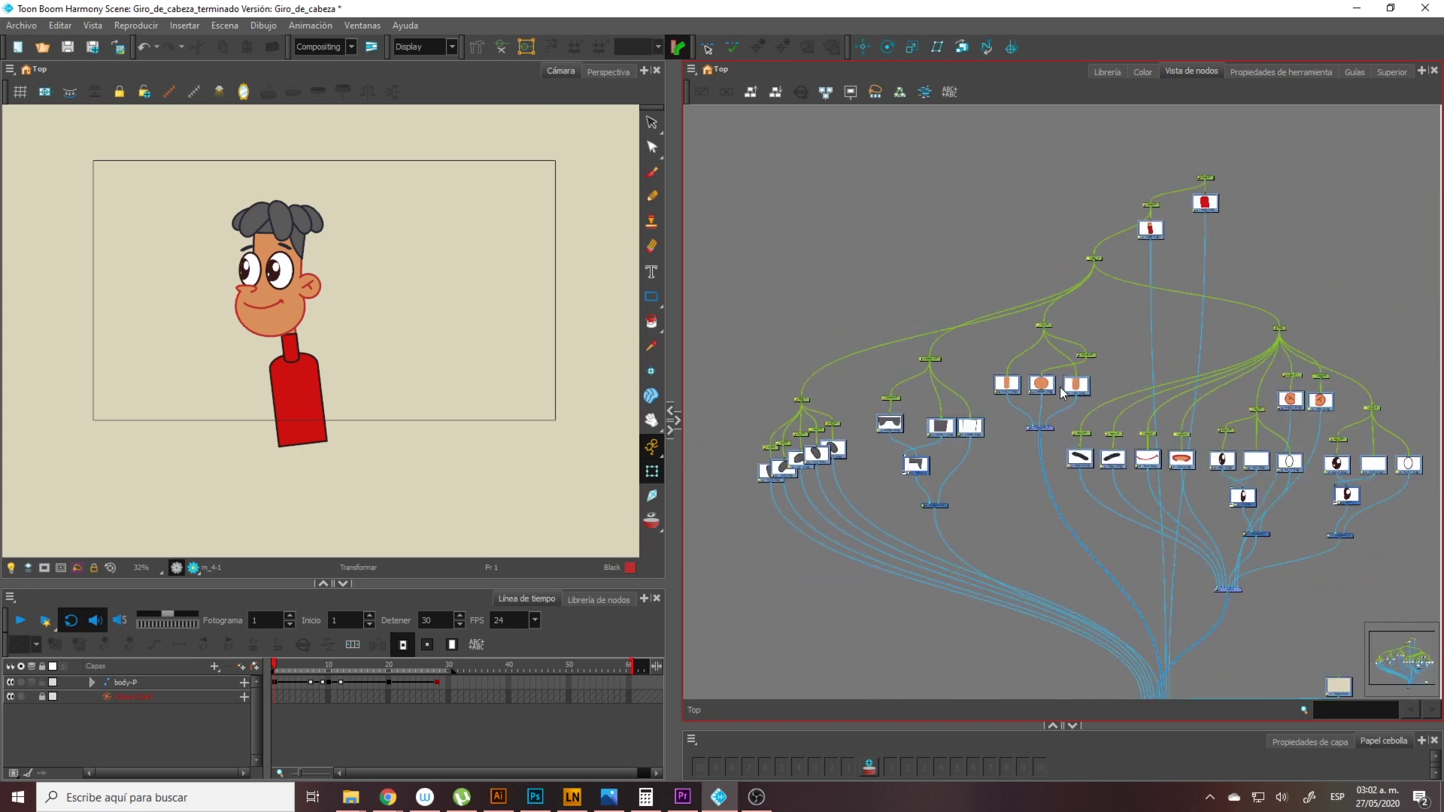
drag(1078, 429, 1065, 385)
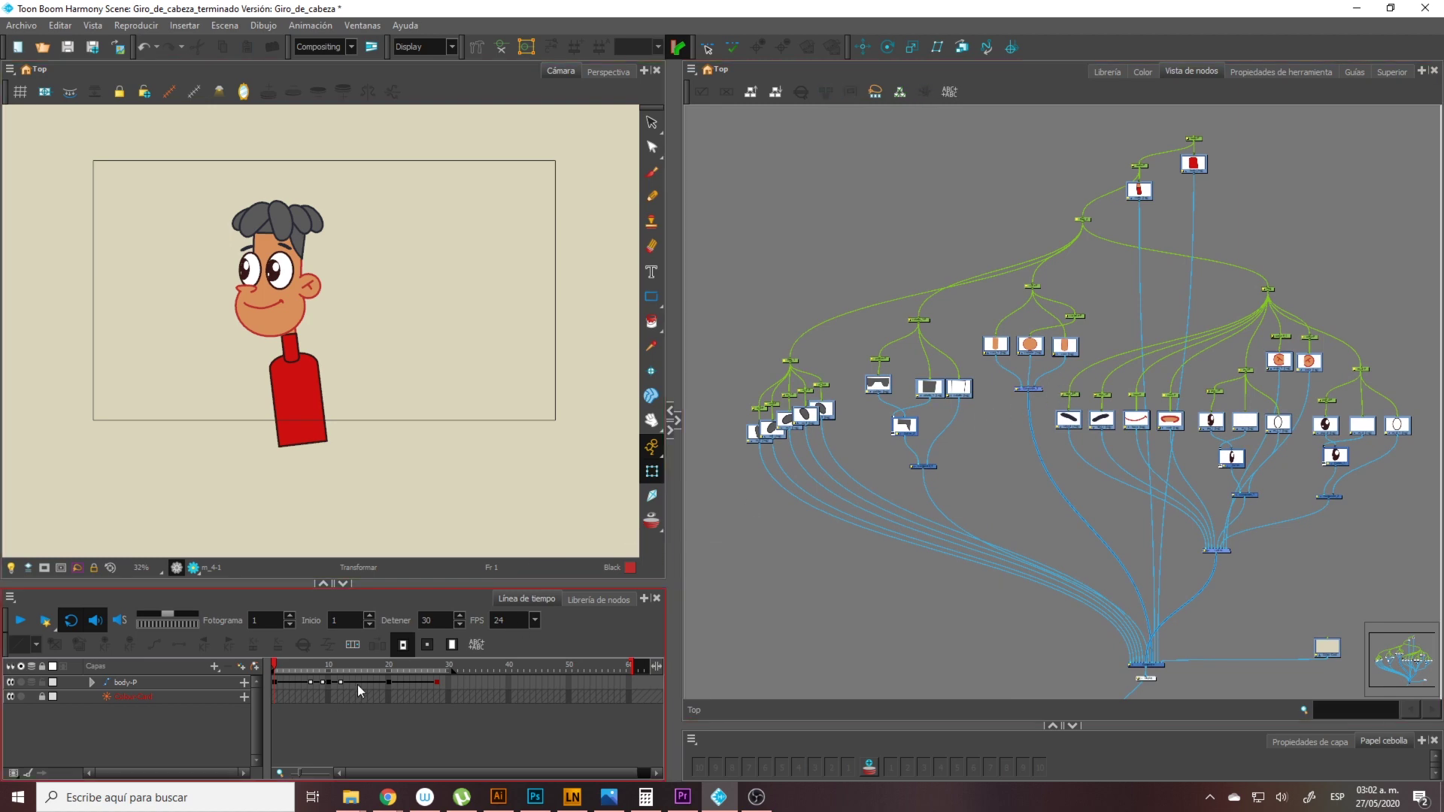
Play the finished head-turn animation and scrub through its first 20 frames to review the poses
click(27, 624)
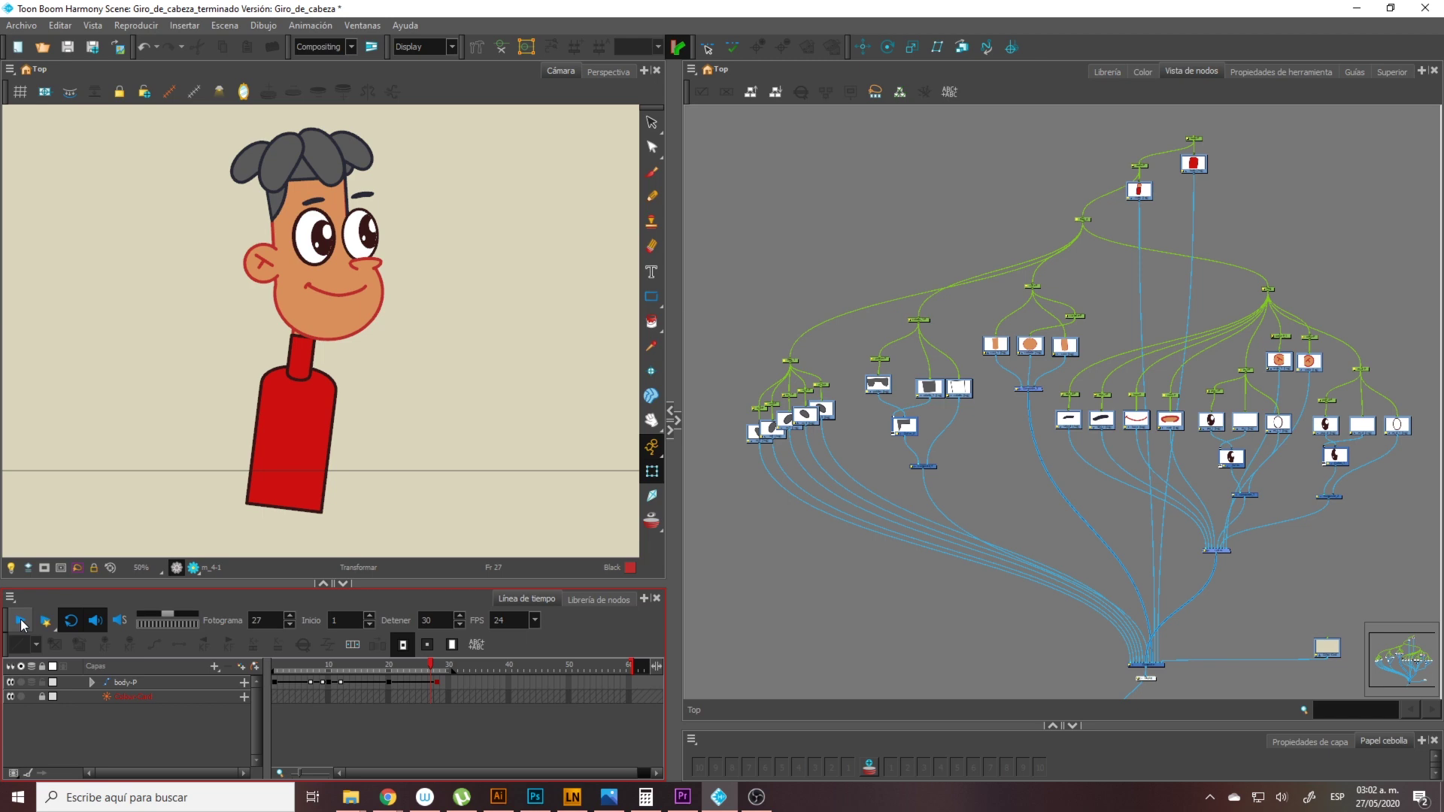
drag(335, 665, 377, 693)
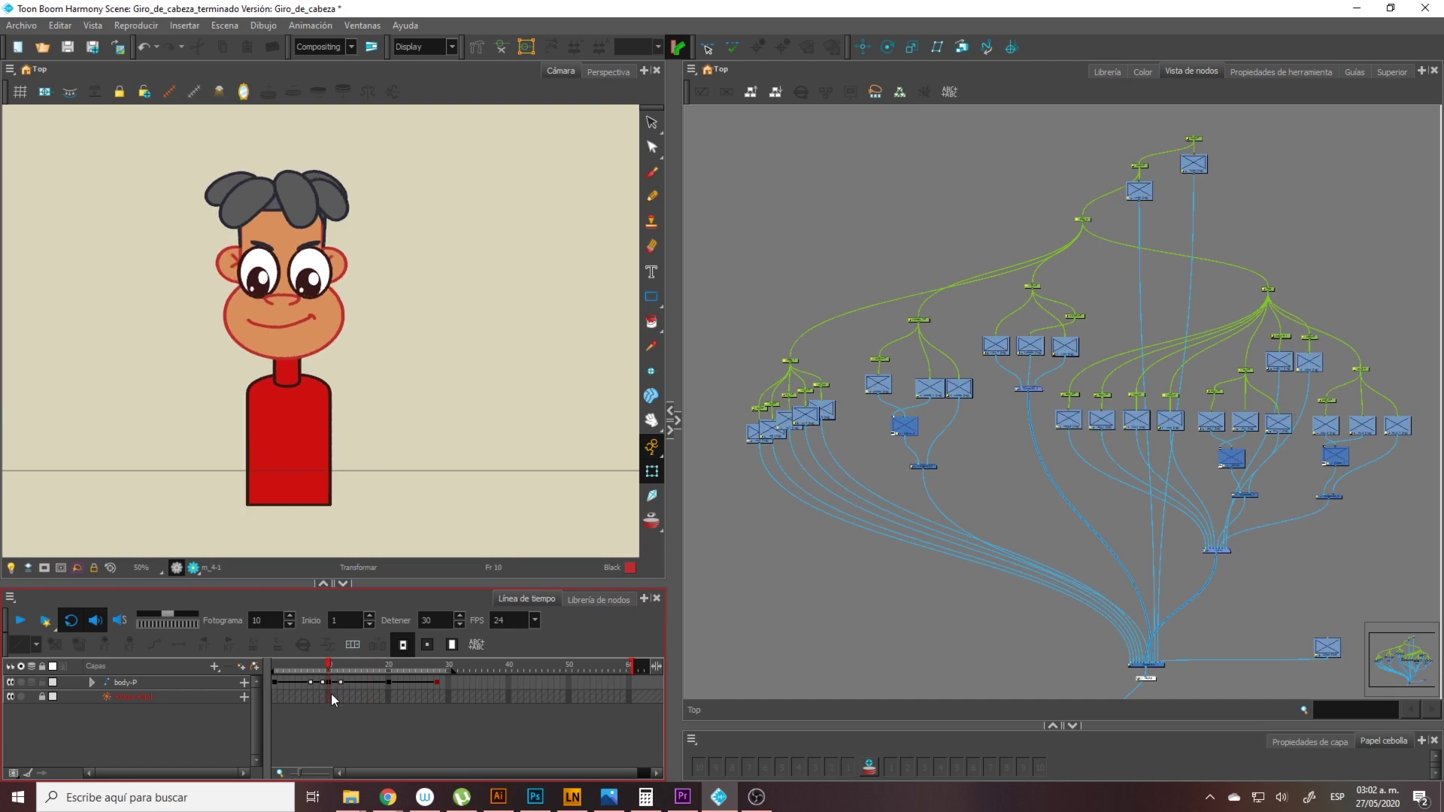
drag(285, 698, 379, 716)
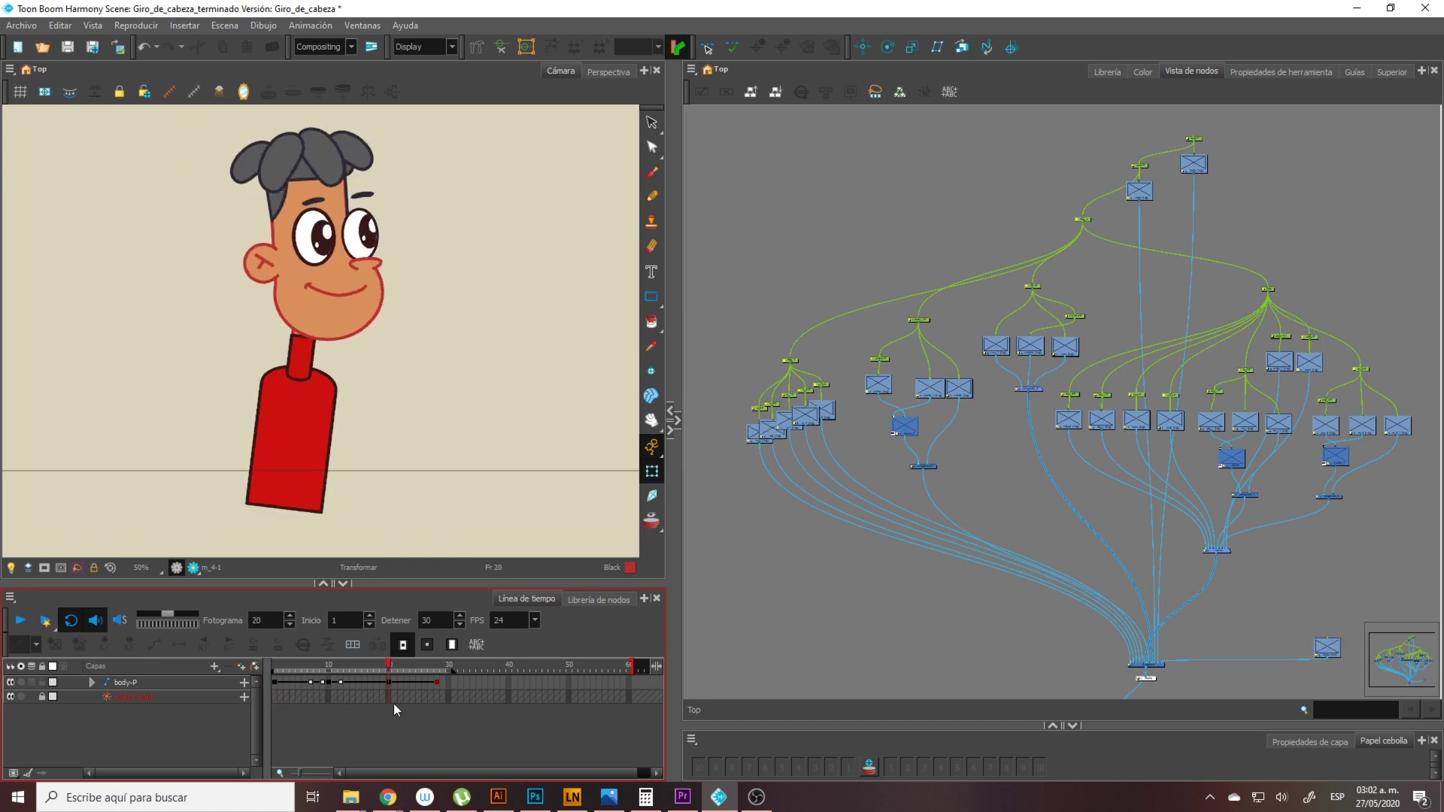
drag(274, 707, 389, 719)
Examine the hair lock nodes and the character's hair up close at frame 20
click(842, 296)
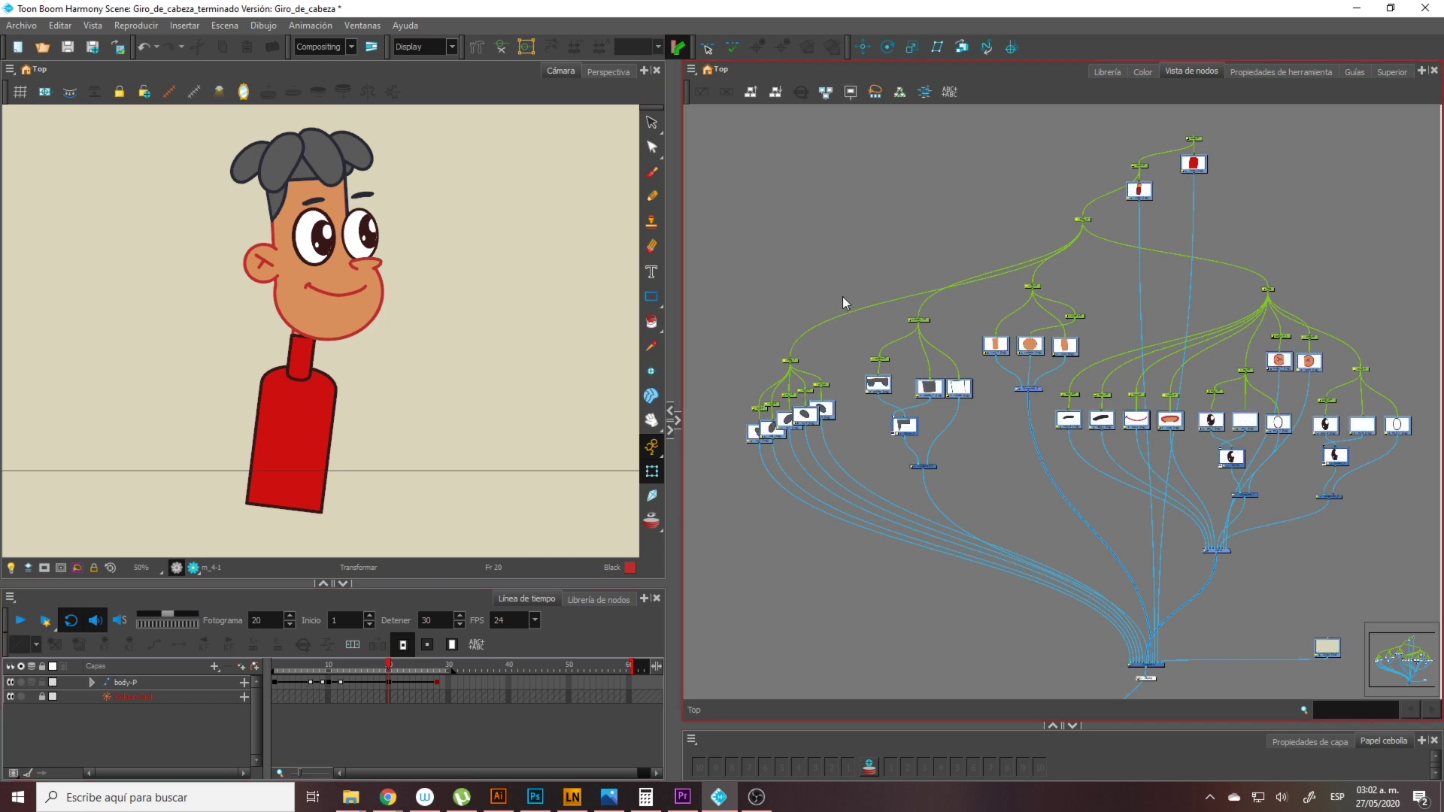
scroll(846, 354, up, 8)
click(495, 269)
drag(444, 215, 373, 264)
key(2)
key(2)
key(2)
key(2)
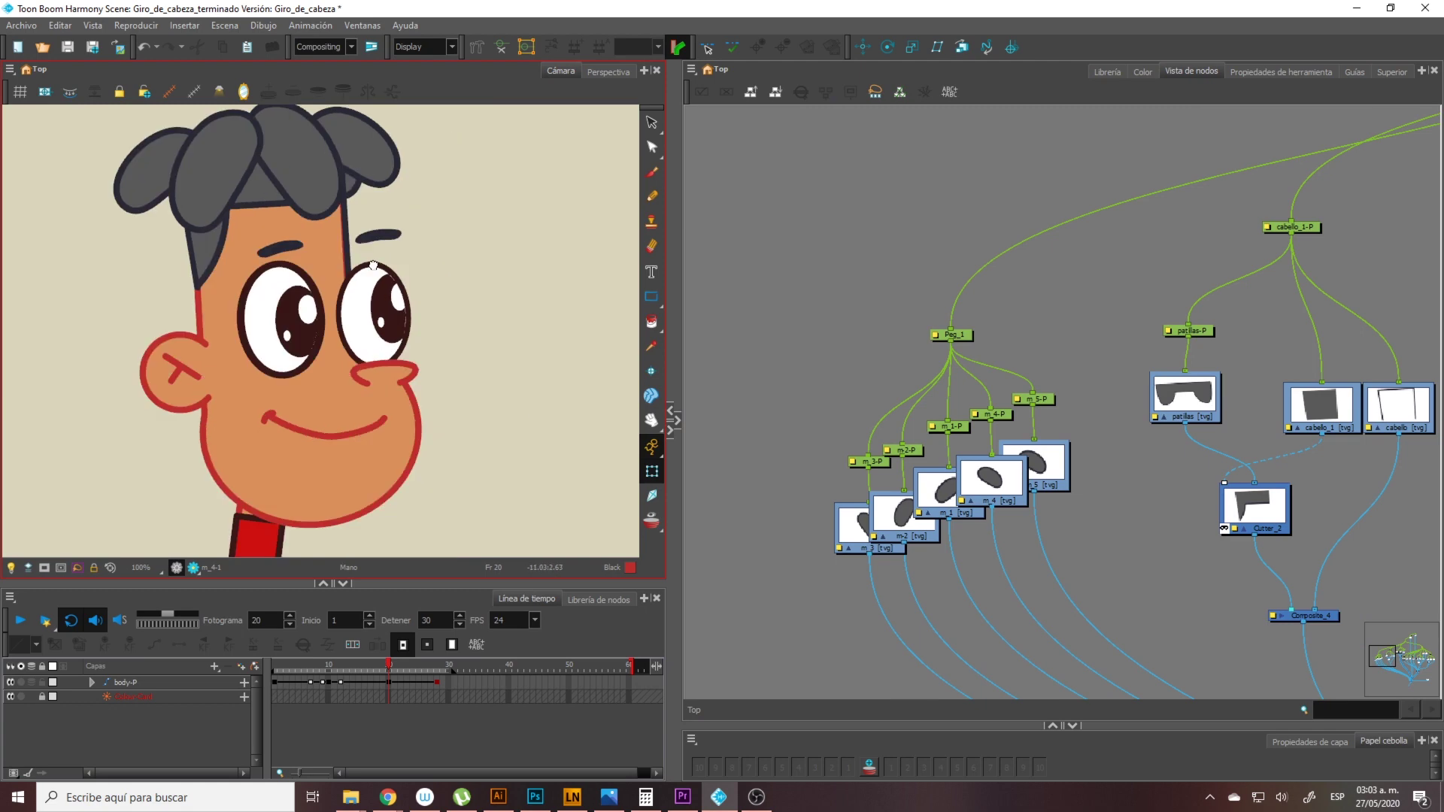
scroll(373, 265, down, 3)
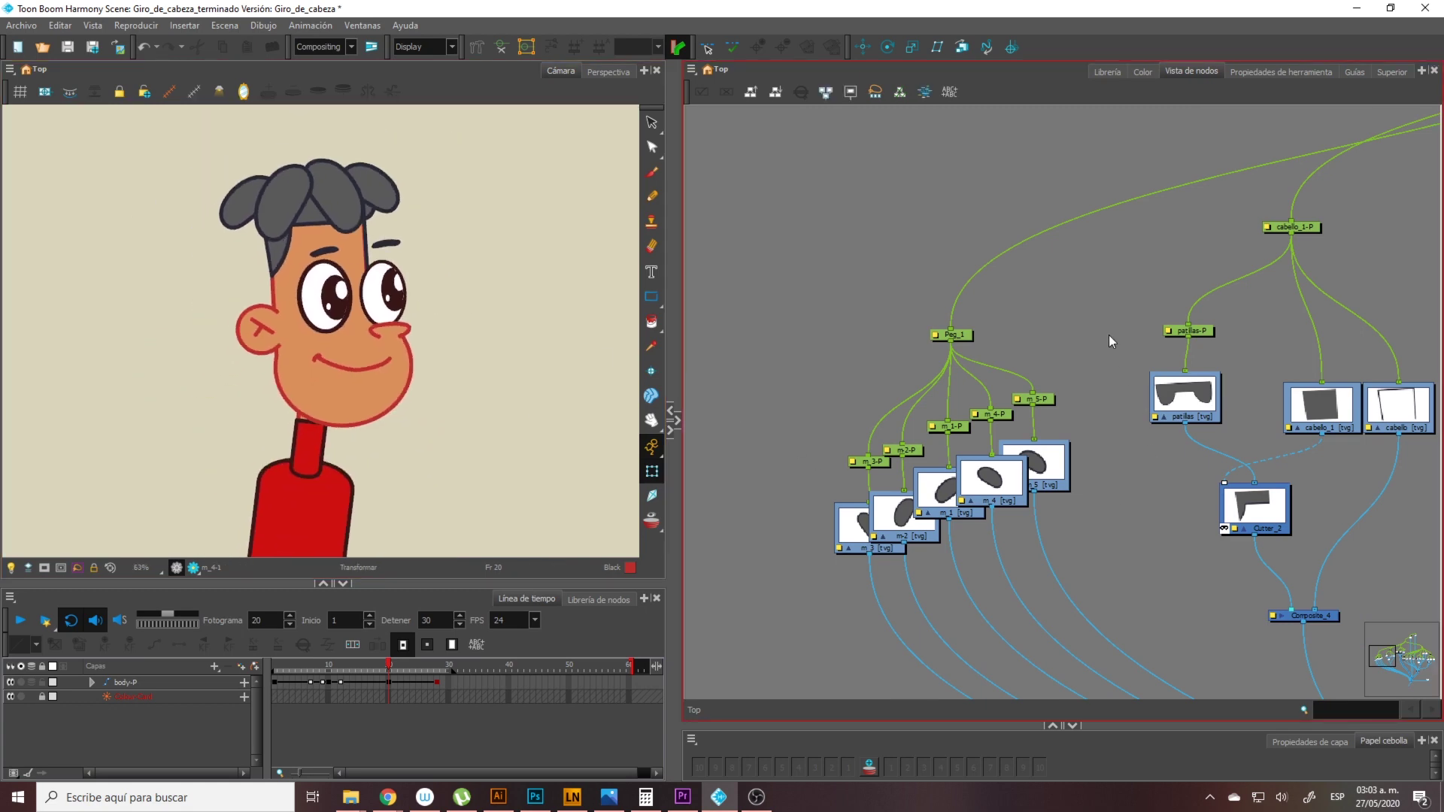
Identify the individual m_ hair lock drawings on the character and the shared Peg_1 that controls them all
drag(1103, 308, 770, 621)
click(1024, 520)
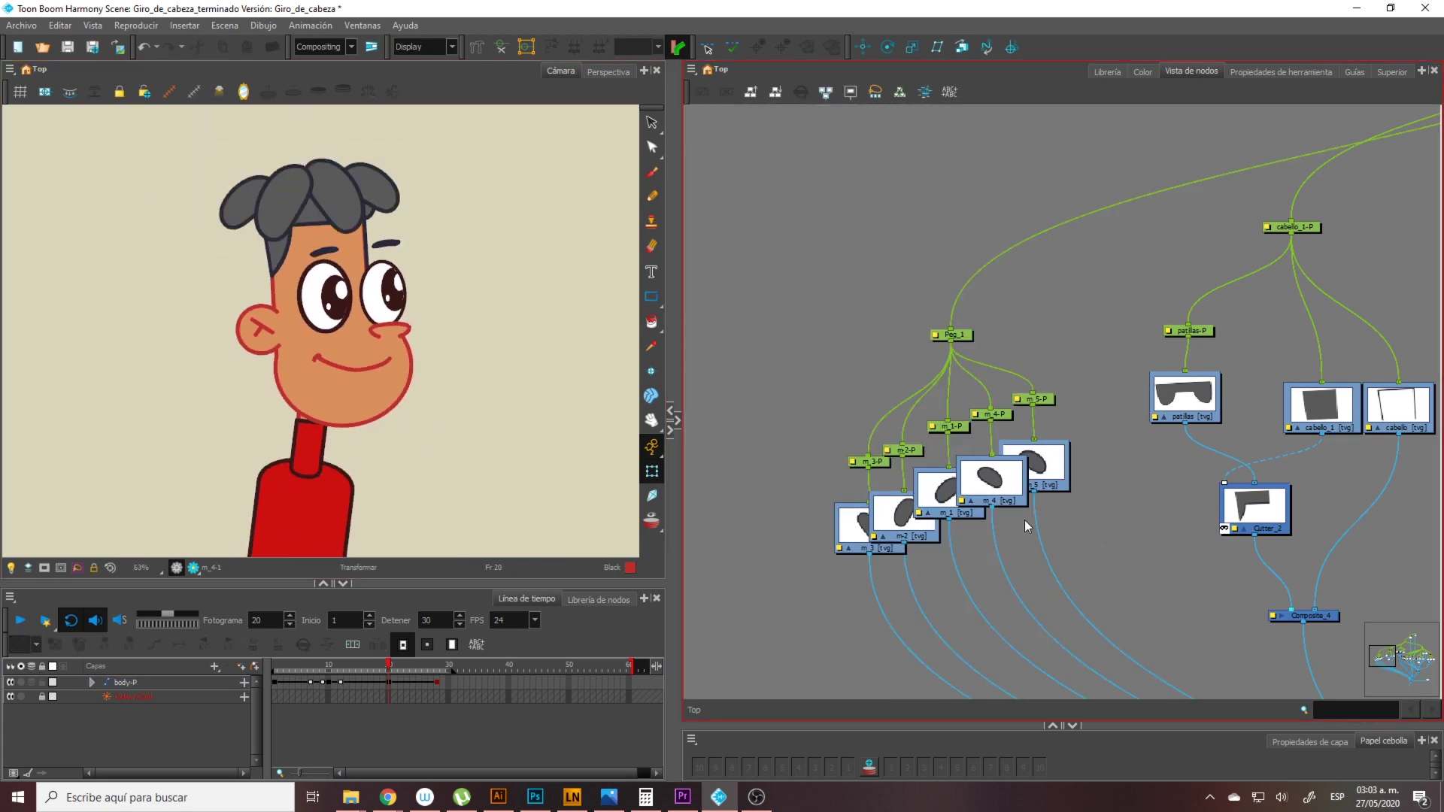
click(864, 538)
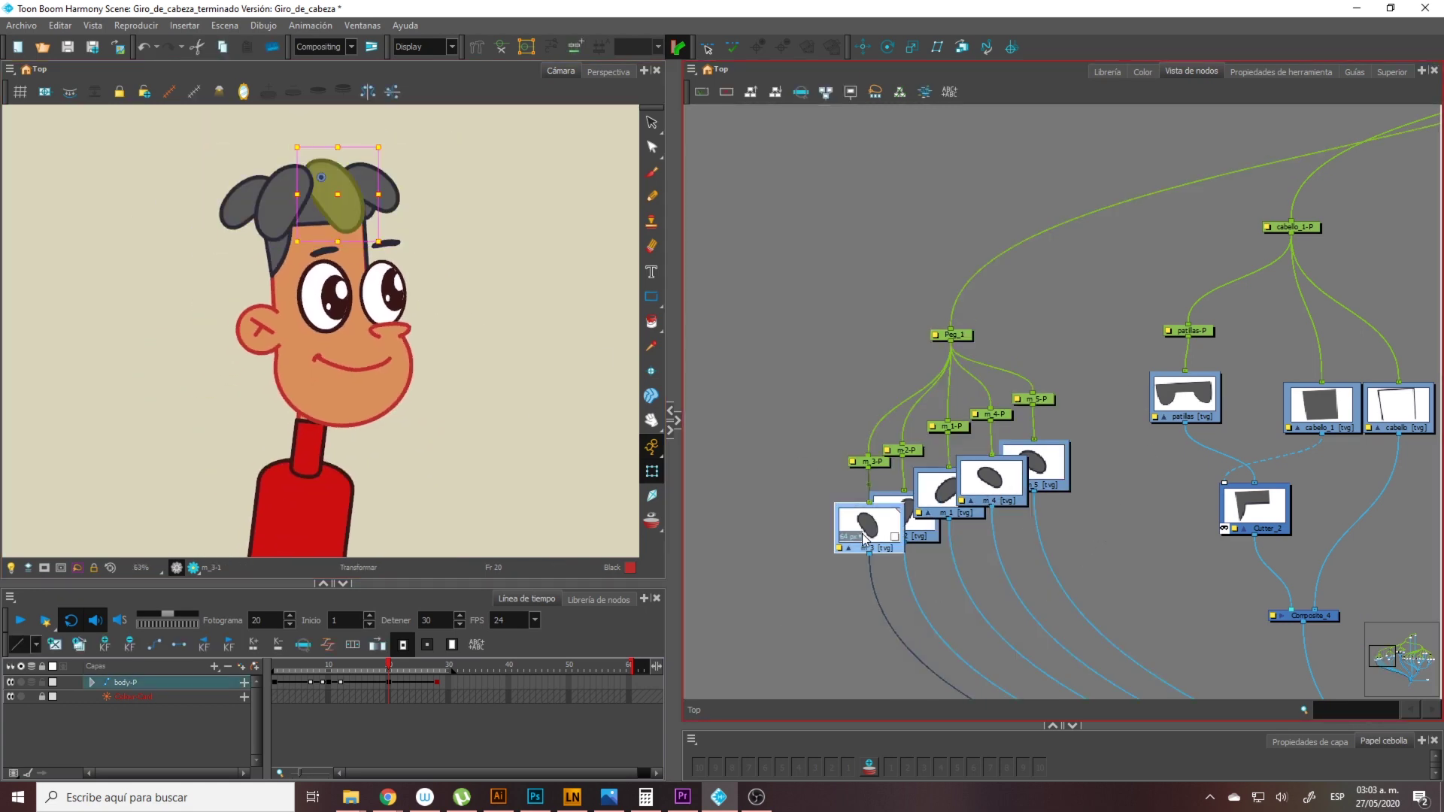
click(925, 540)
click(944, 488)
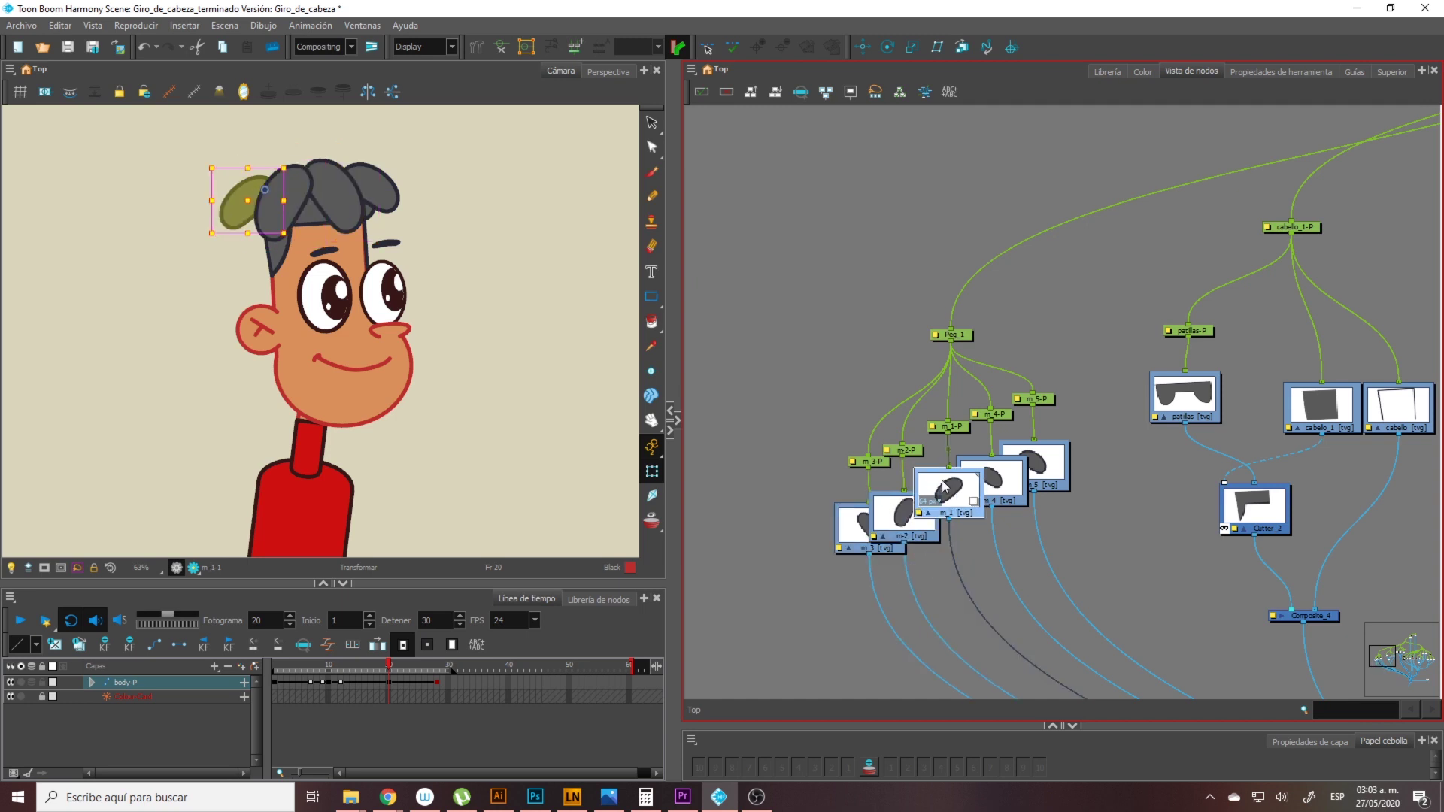
click(778, 507)
drag(966, 340, 967, 357)
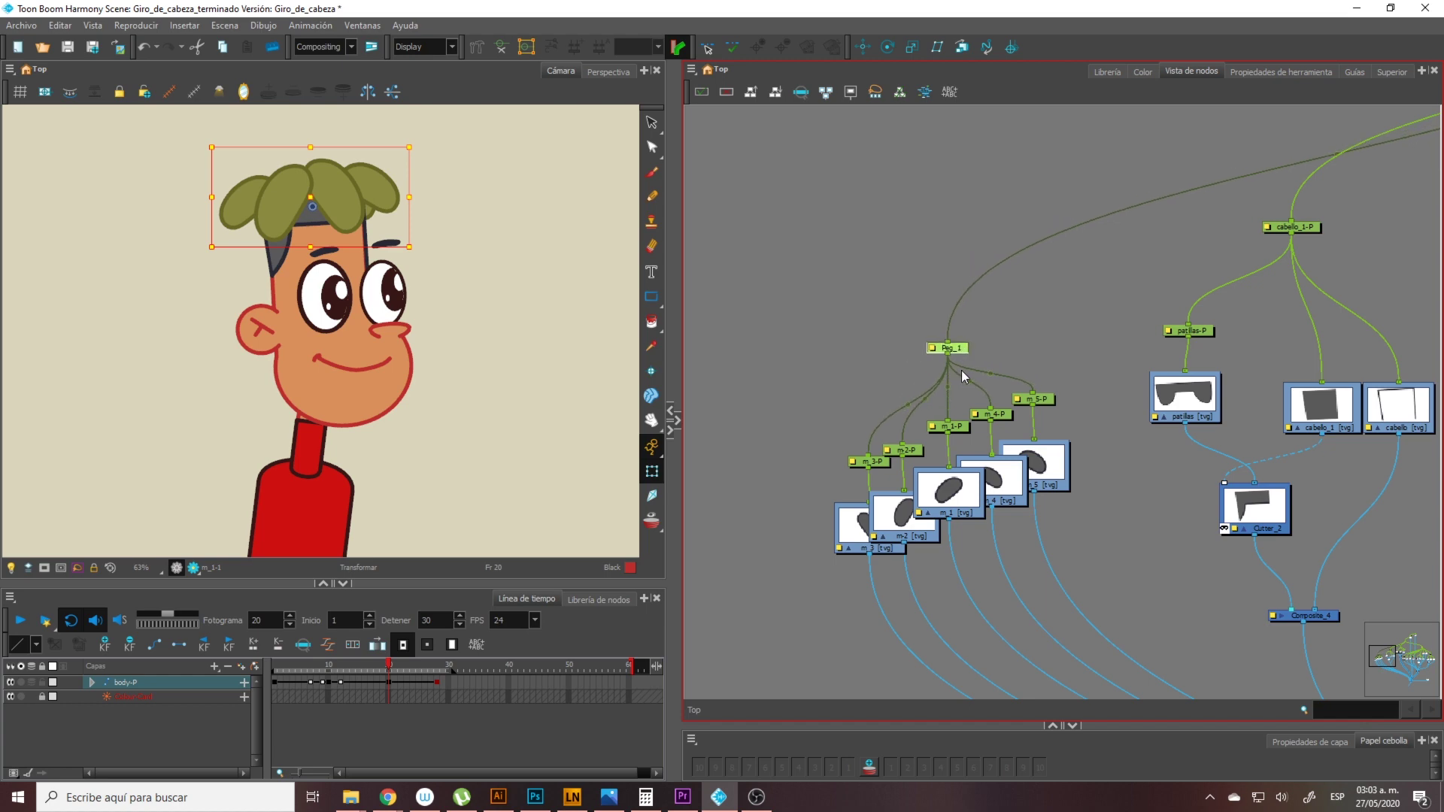
Go to frame 4 and select the m_5 lock at the back of the hair to inspect it closely
drag(384, 674, 292, 685)
key(2)
key(2)
key(space)
drag(278, 126, 455, 332)
key(2)
key(2)
key(space)
drag(499, 375, 380, 375)
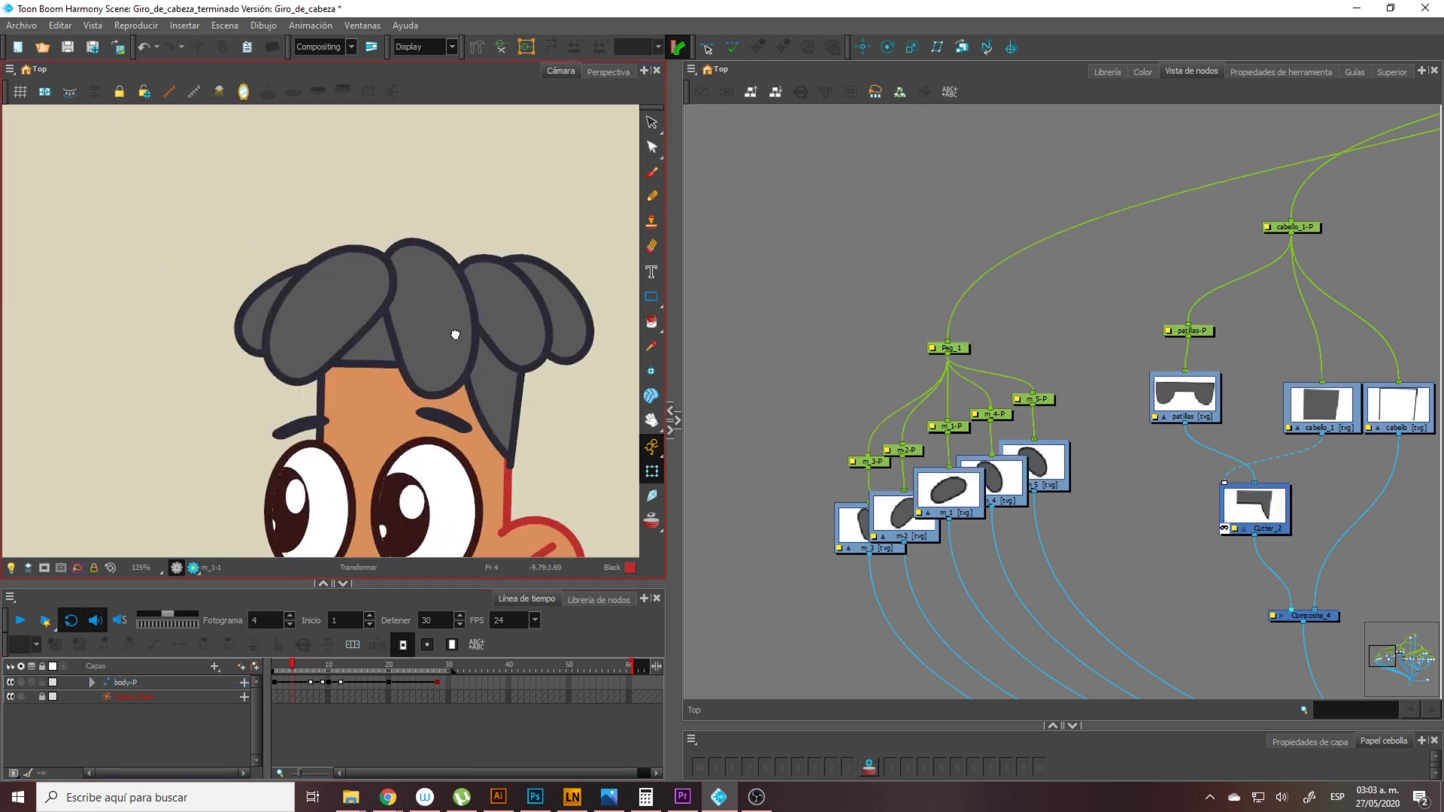
click(515, 310)
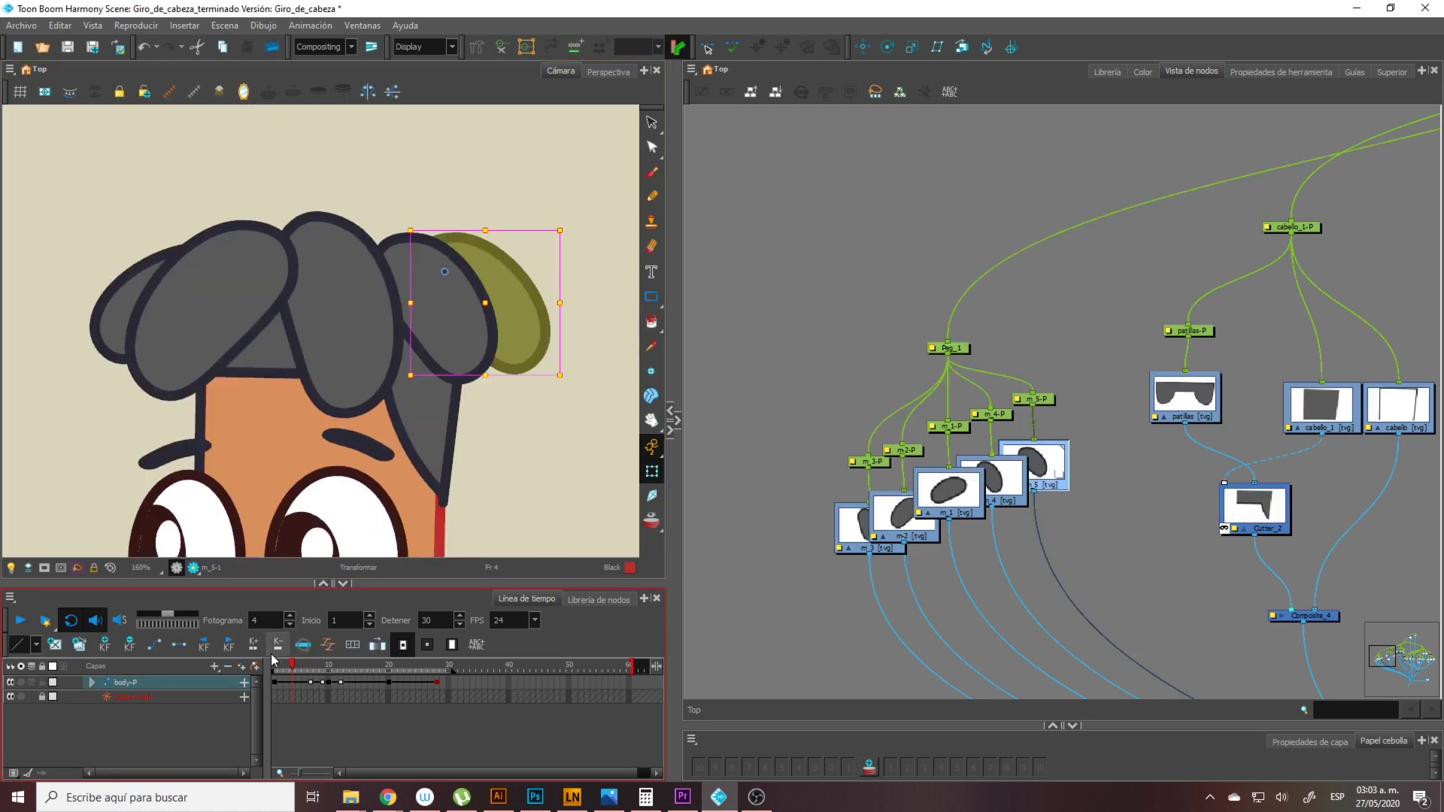
Go to frame 16 and examine how the m_5 lock sits among the other hair locks
drag(292, 669, 364, 683)
key(1)
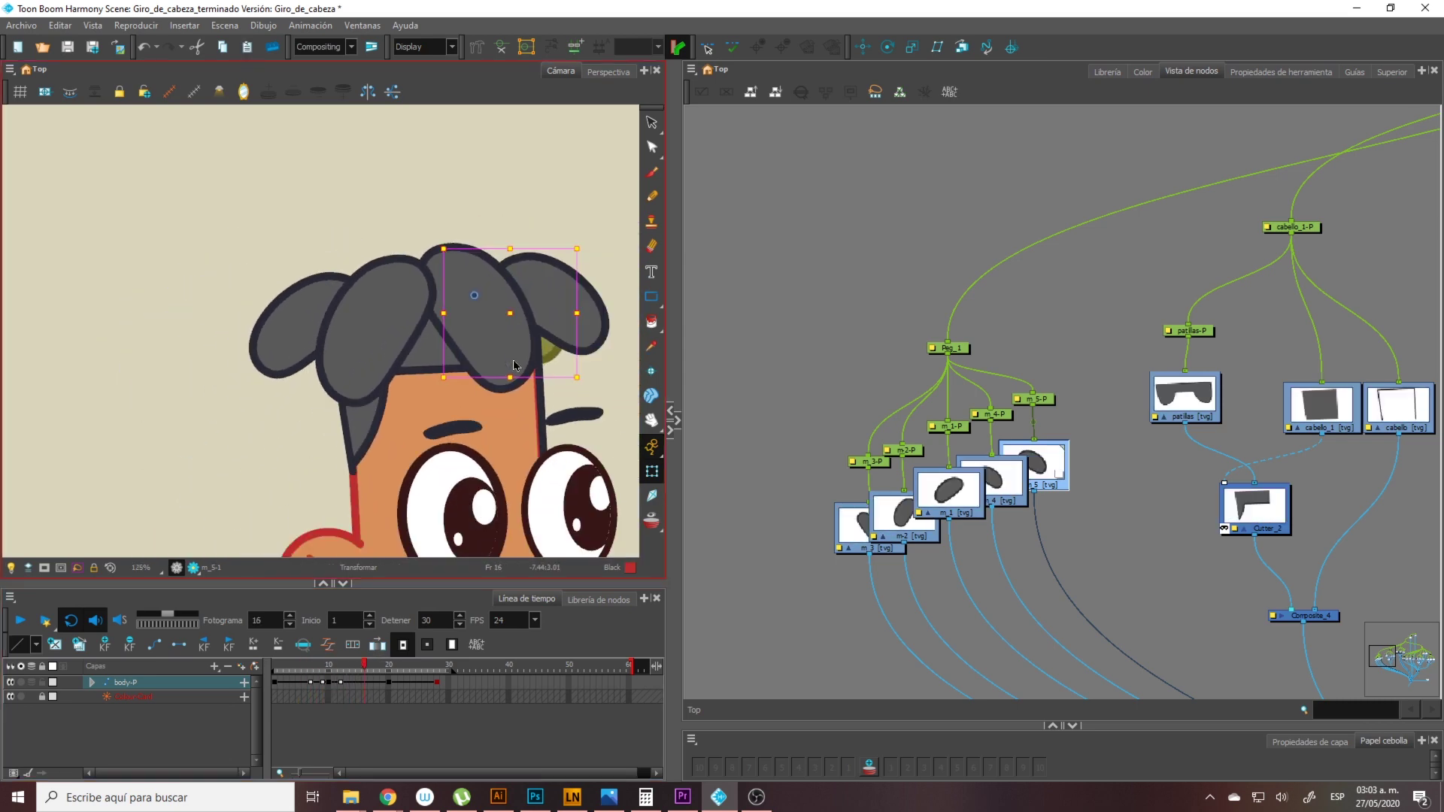
key(space)
drag(485, 353, 404, 353)
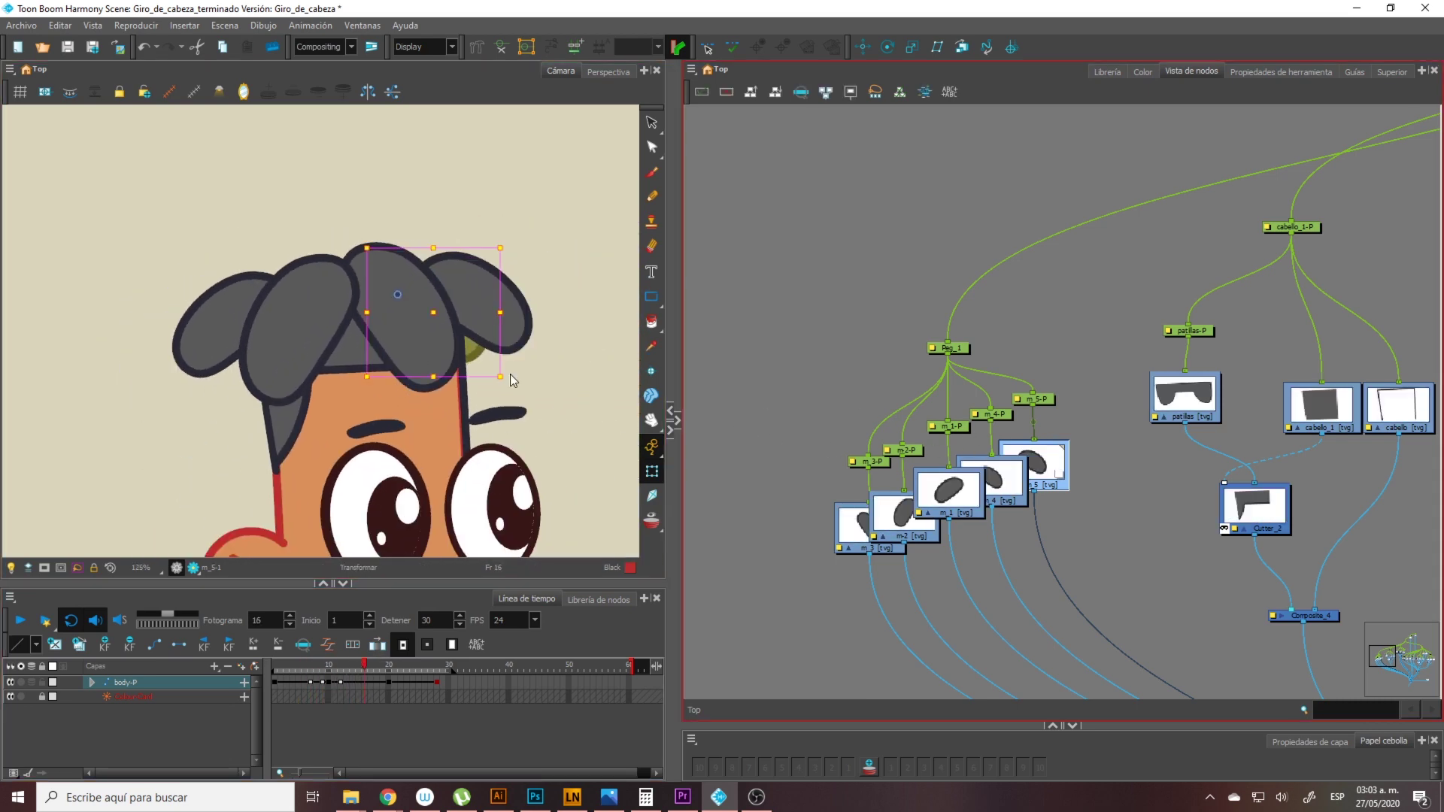
Trace the connections of the m_ hair lock nodes down to the main composite and back
key(1)
key(1)
key(1)
key(space)
drag(1195, 568, 695, 316)
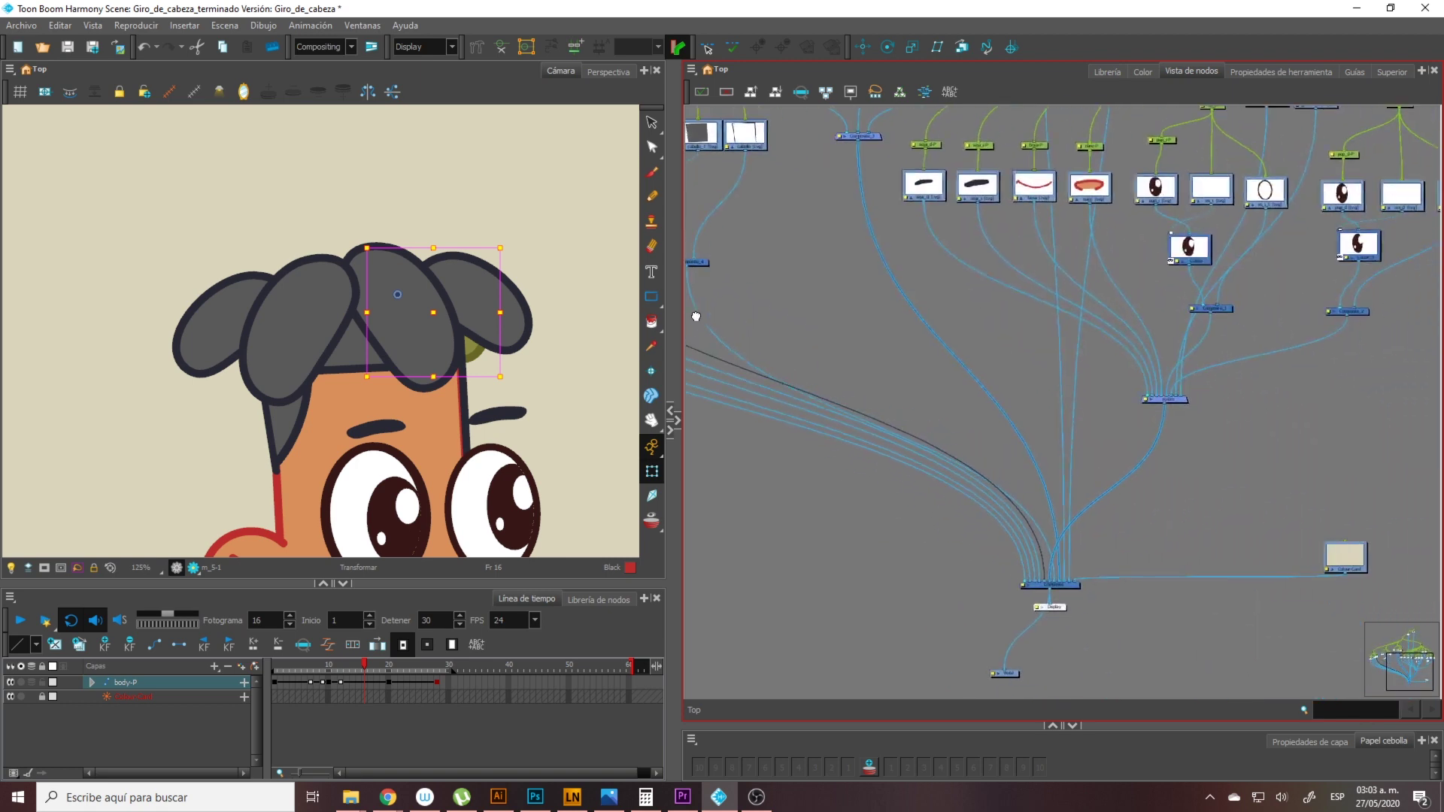
scroll(1095, 550, up, 5)
scroll(975, 478, down, 5)
scroll(1041, 474, down, 2)
scroll(983, 419, up, 2)
scroll(1050, 489, down, 2)
scroll(983, 422, up, 2)
scroll(446, 401, down, 1)
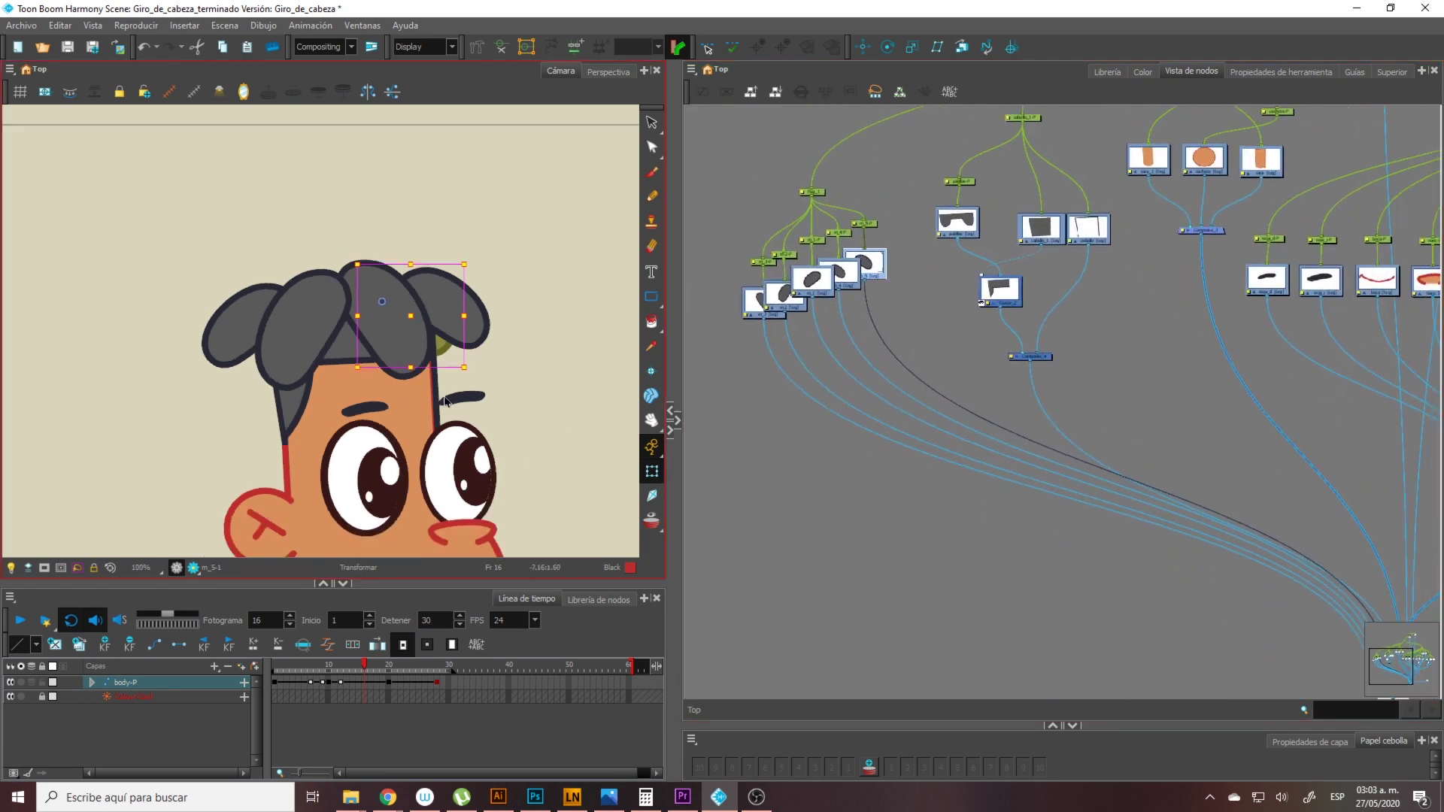
Return to frame 1 and deselect the m_5 lock
scroll(446, 400, down, 2)
scroll(446, 400, up, 1)
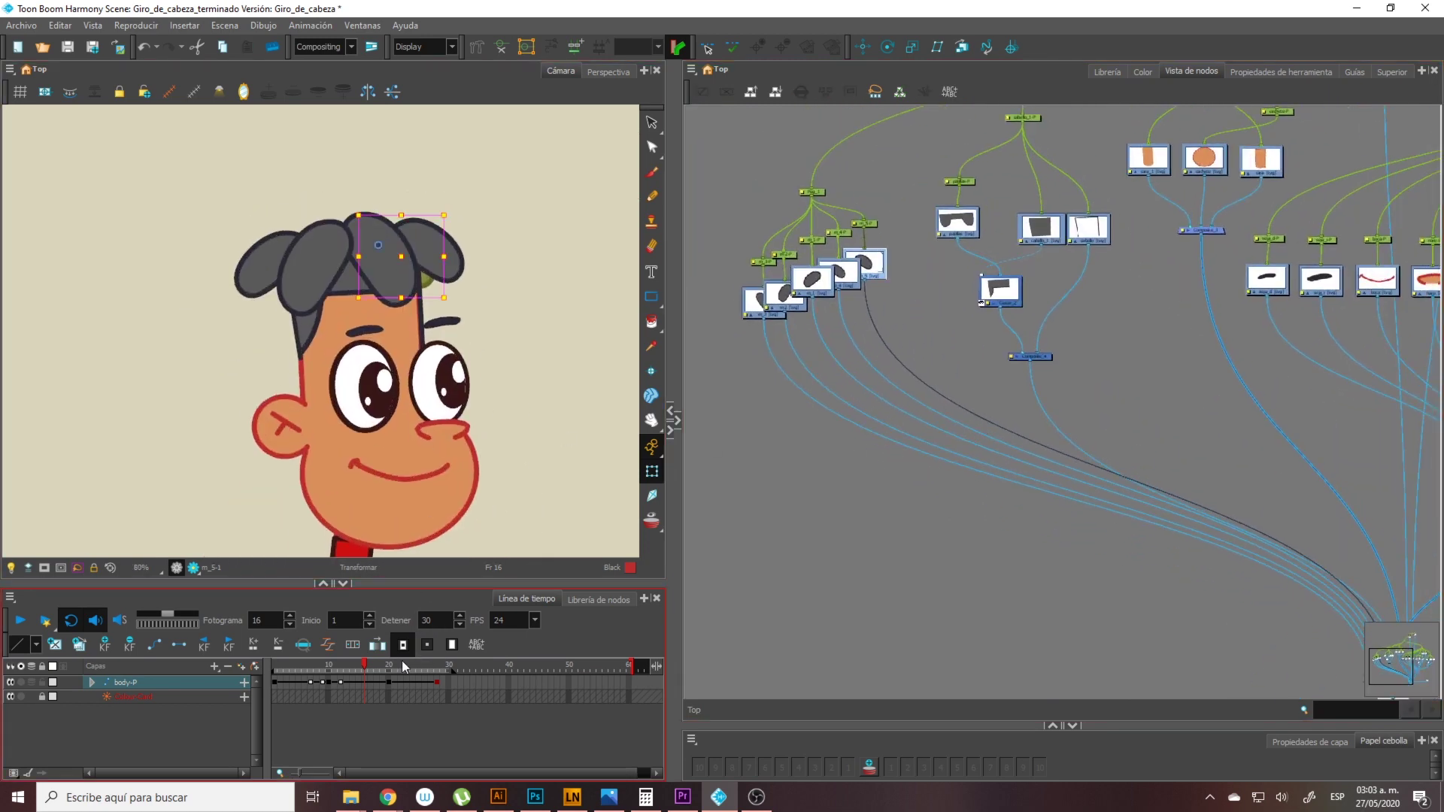
drag(367, 667, 254, 675)
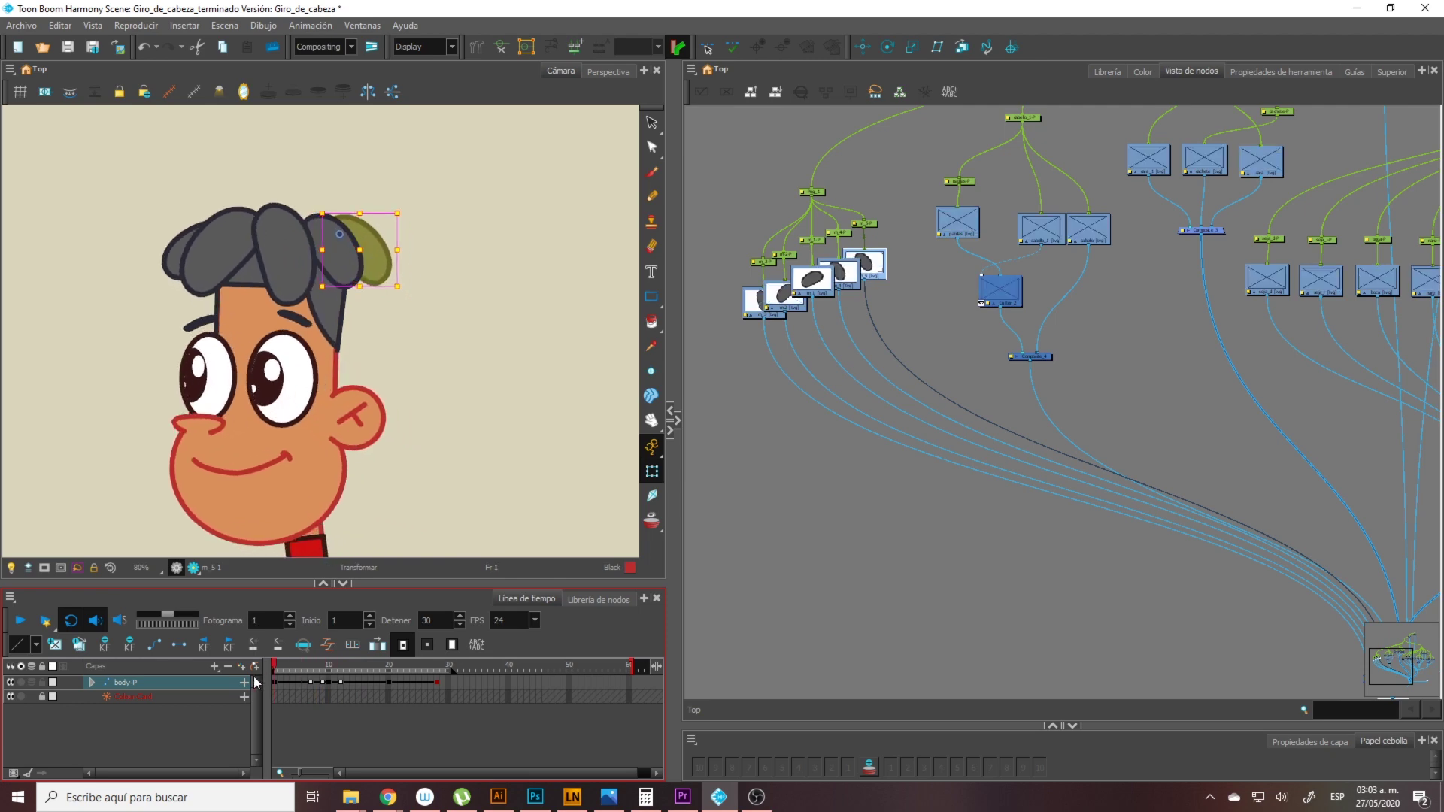
click(935, 346)
scroll(1000, 361, up, 3)
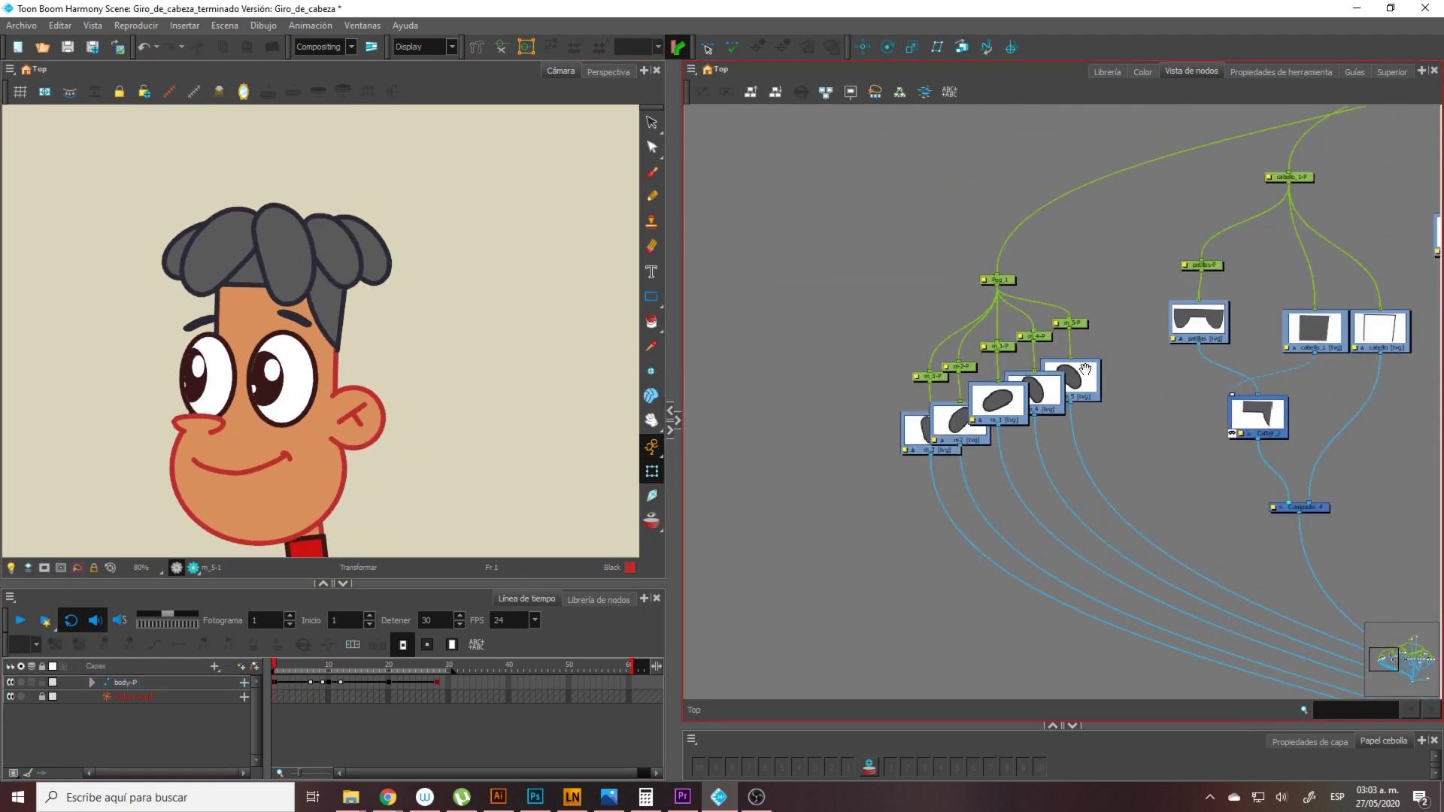
scroll(1074, 375, up, 1)
Disable Peg_1 and all the m_ hair lock nodes to reveal the base hair, and re-enable them
drag(1099, 244, 815, 545)
scroll(421, 390, down, 1)
scroll(371, 362, up, 1)
scroll(376, 353, up, 1)
scroll(381, 346, down, 2)
scroll(408, 369, up, 1)
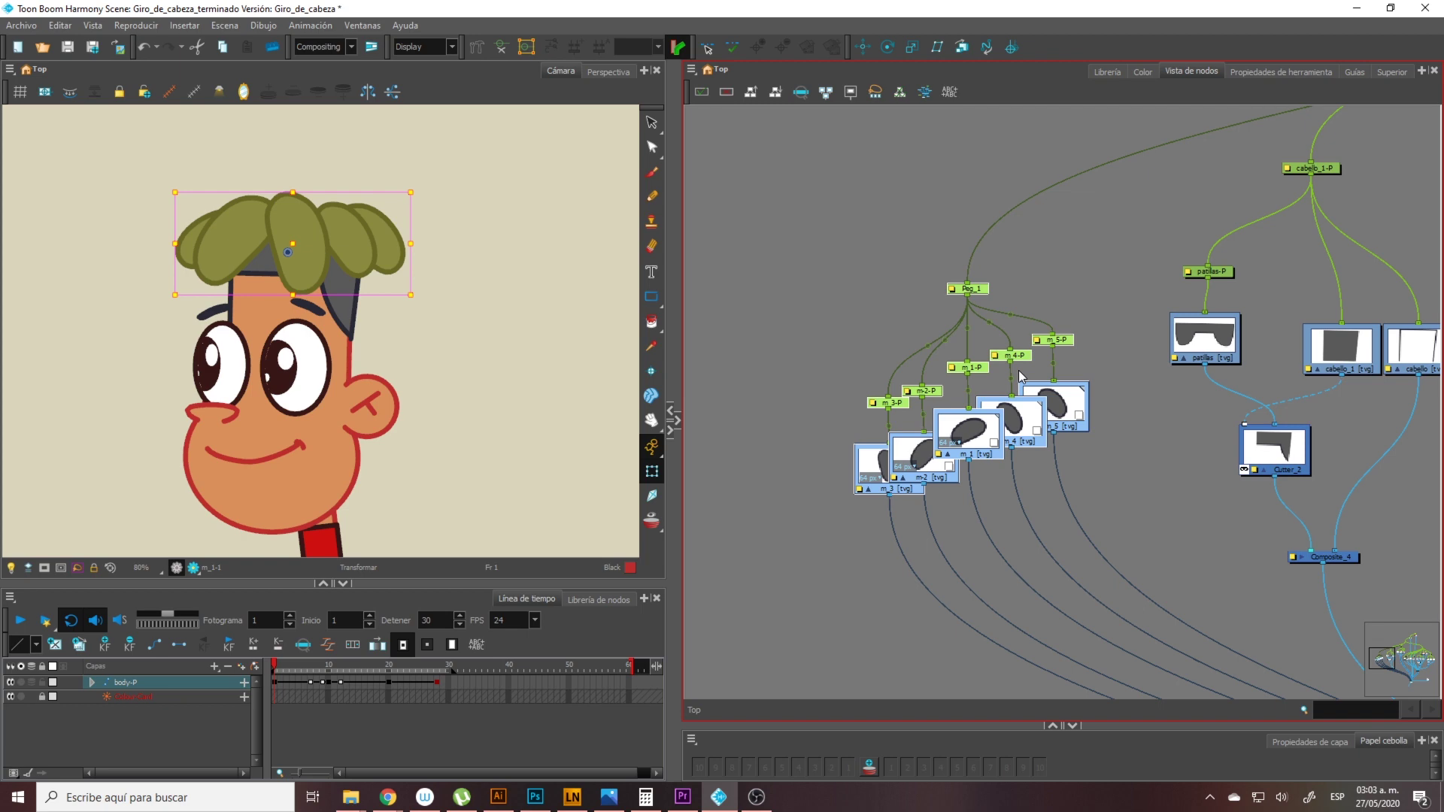
key(d)
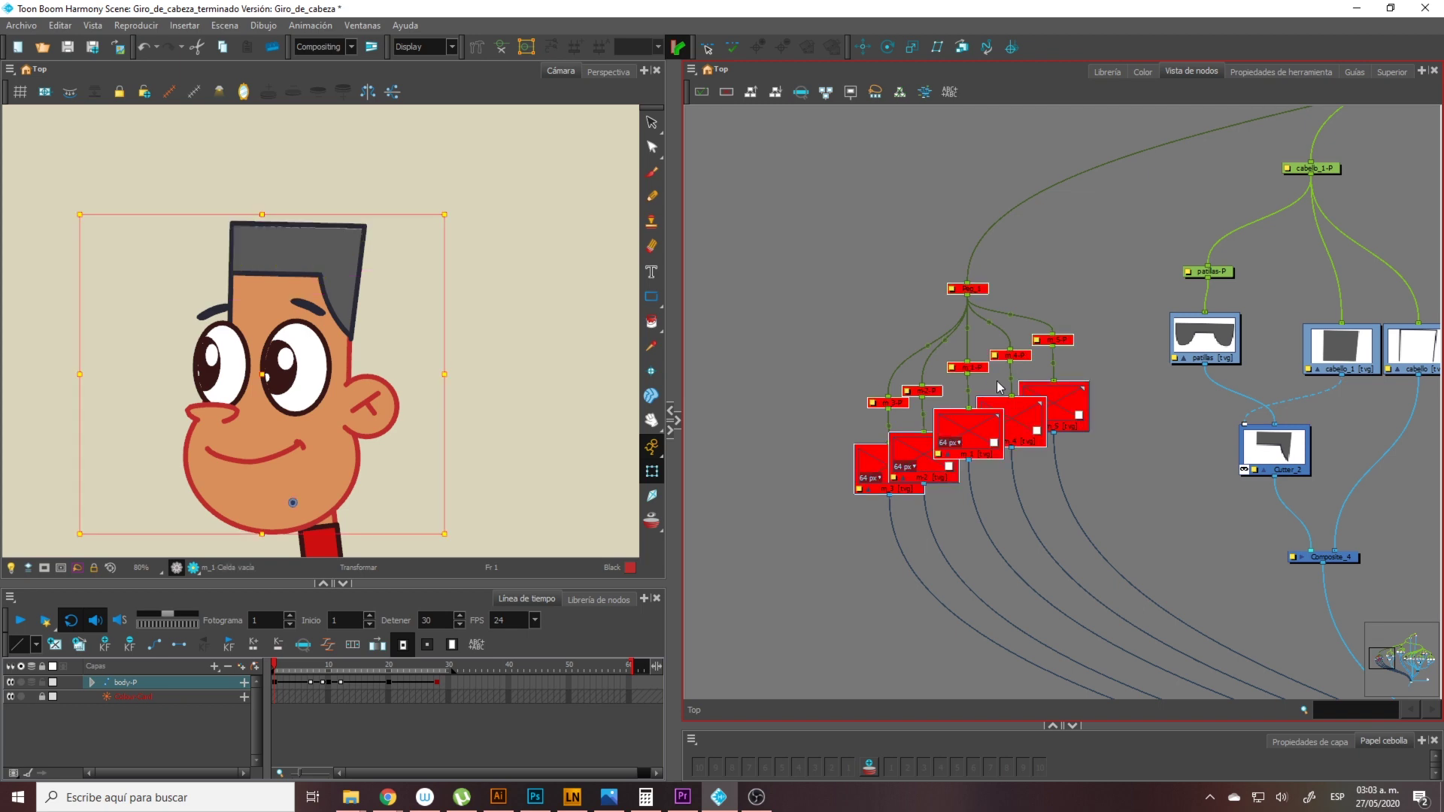
drag(1071, 273, 833, 526)
key(d)
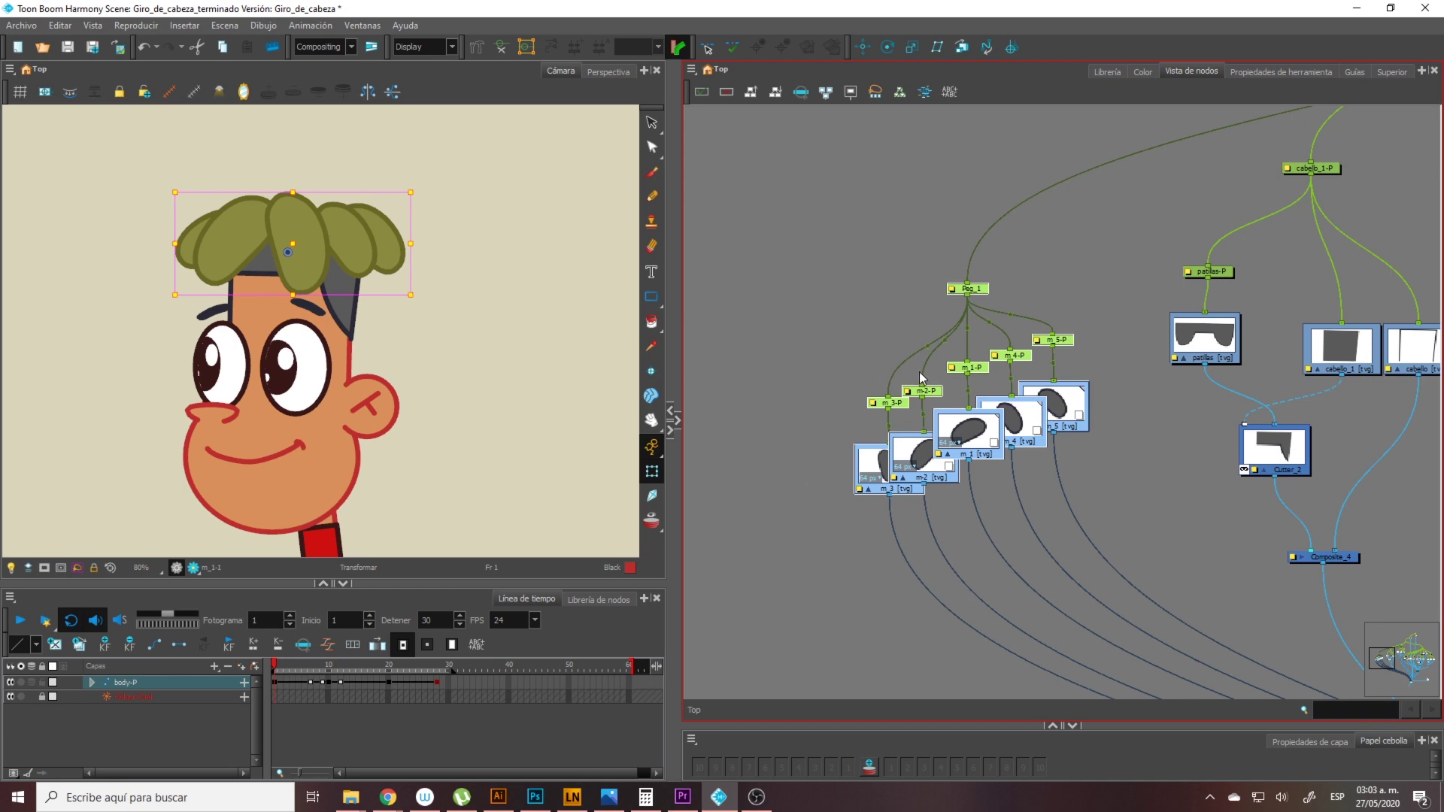
scroll(461, 353, down, 3)
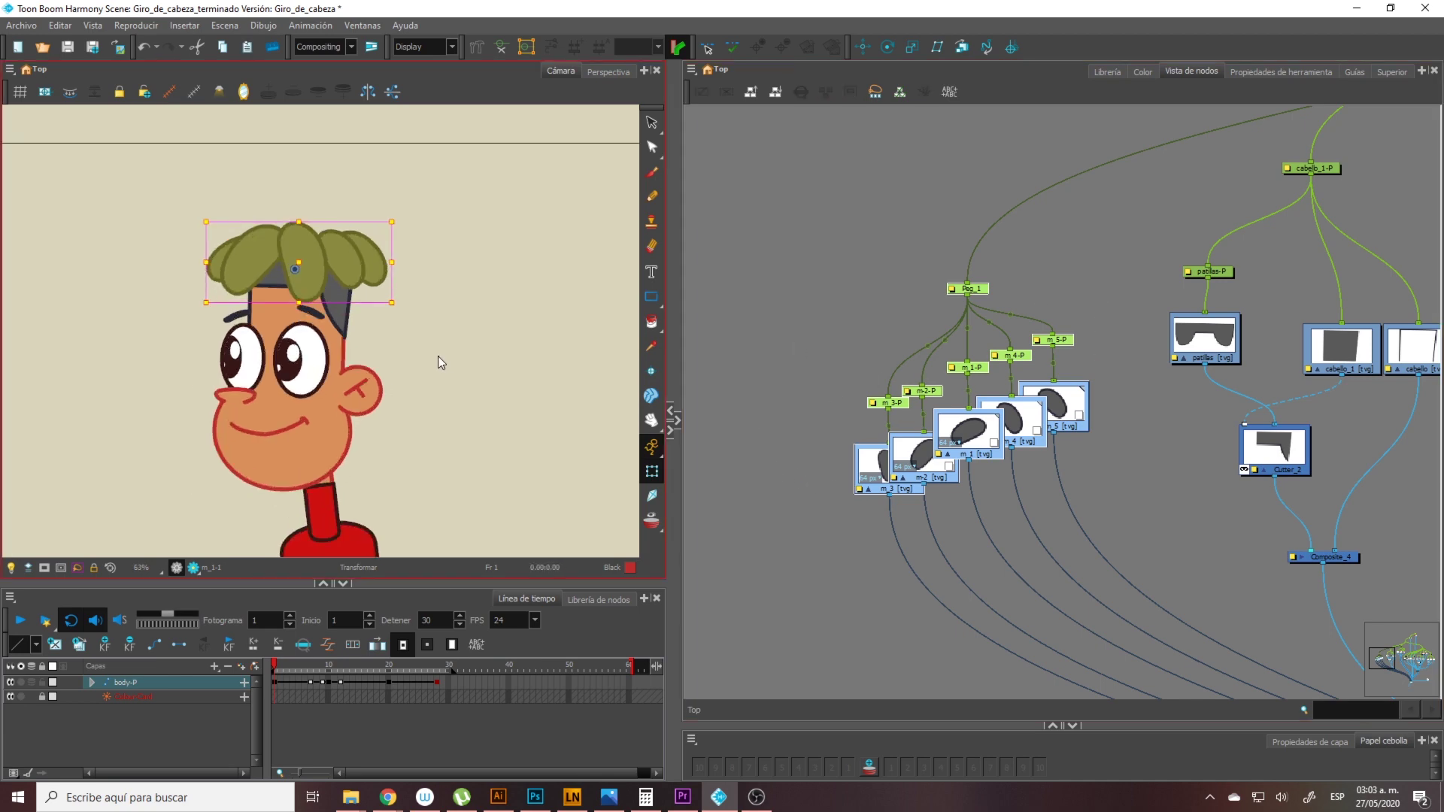
scroll(496, 330, up, 2)
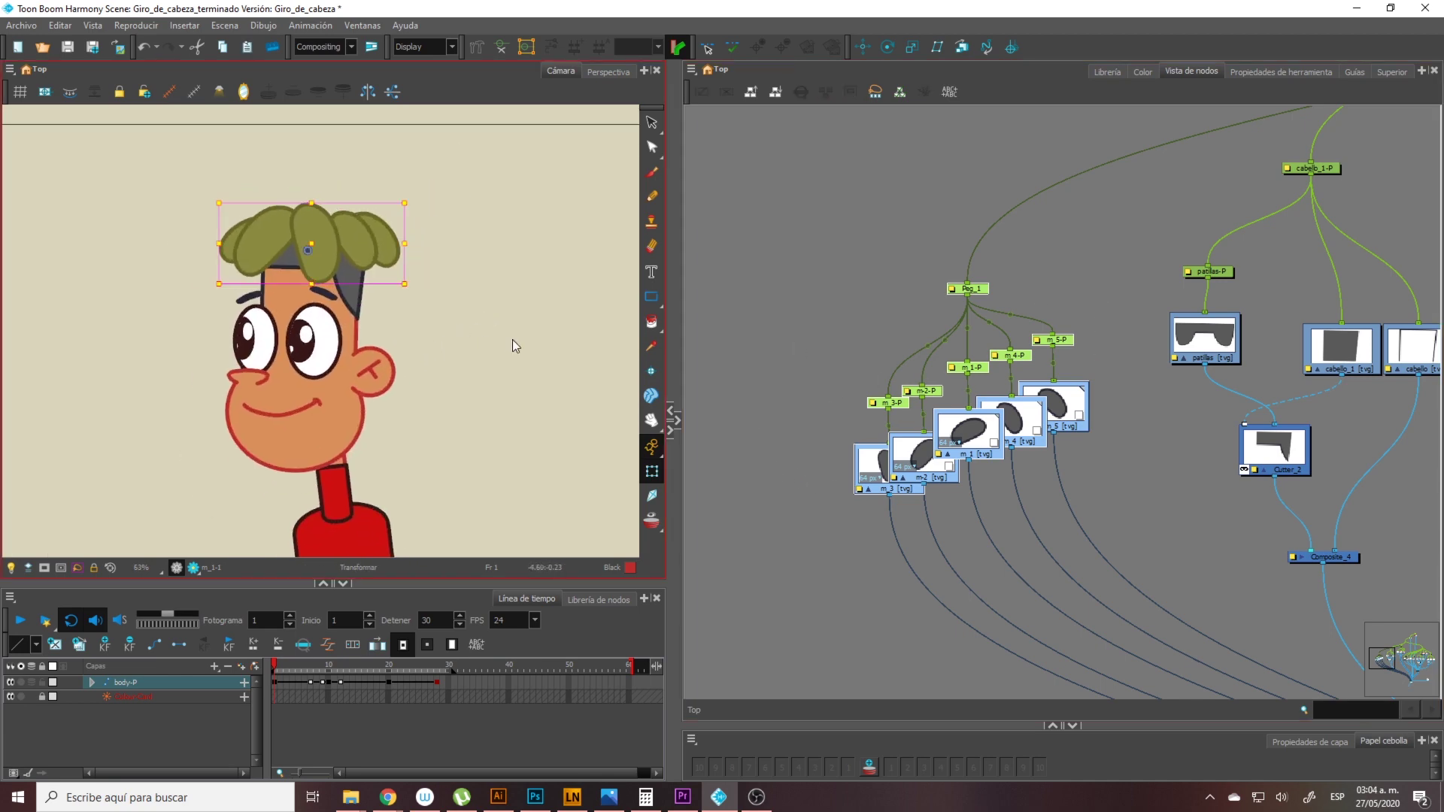
Disable Peg_1 together with all the m_ lock pegs and drawings
drag(1103, 257, 824, 522)
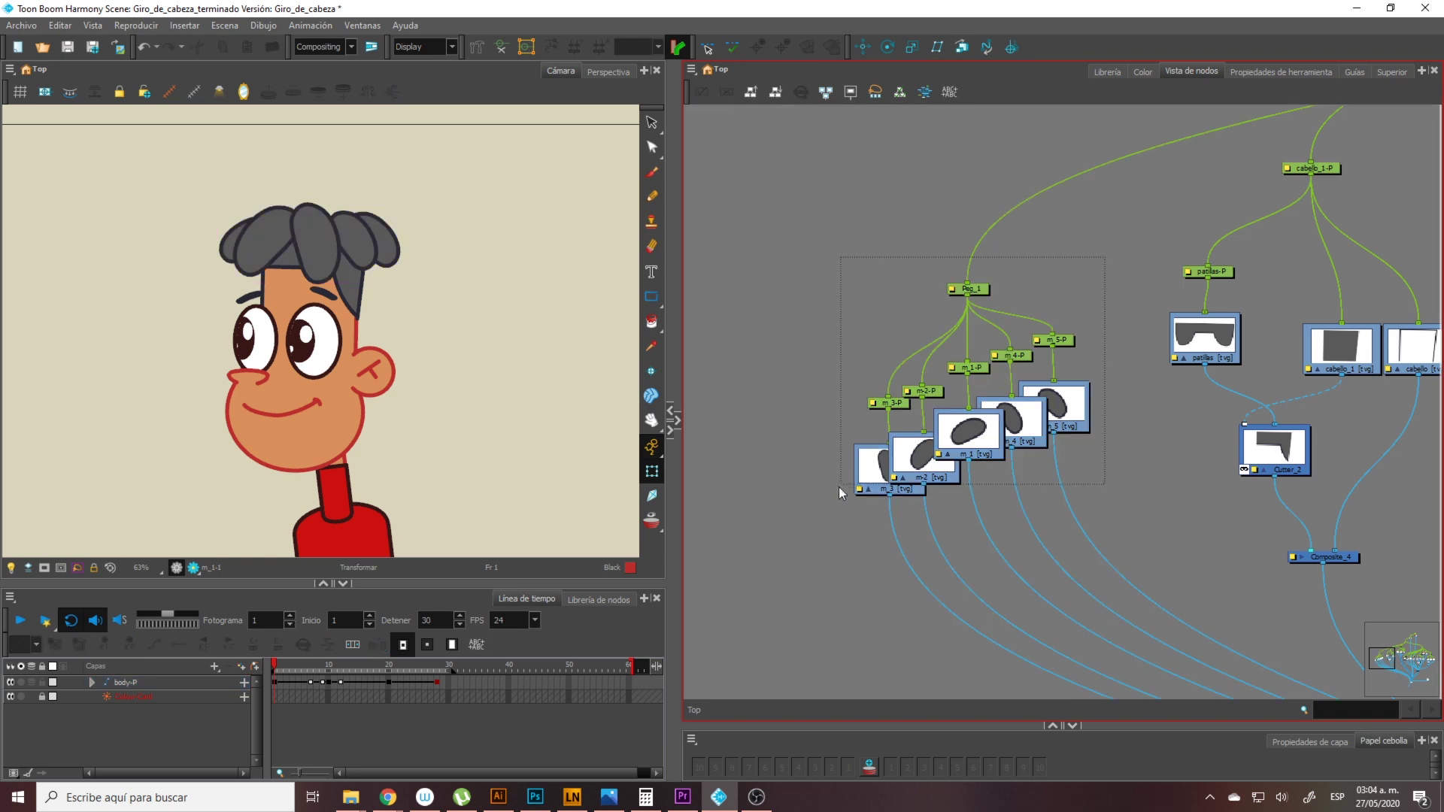
key(d)
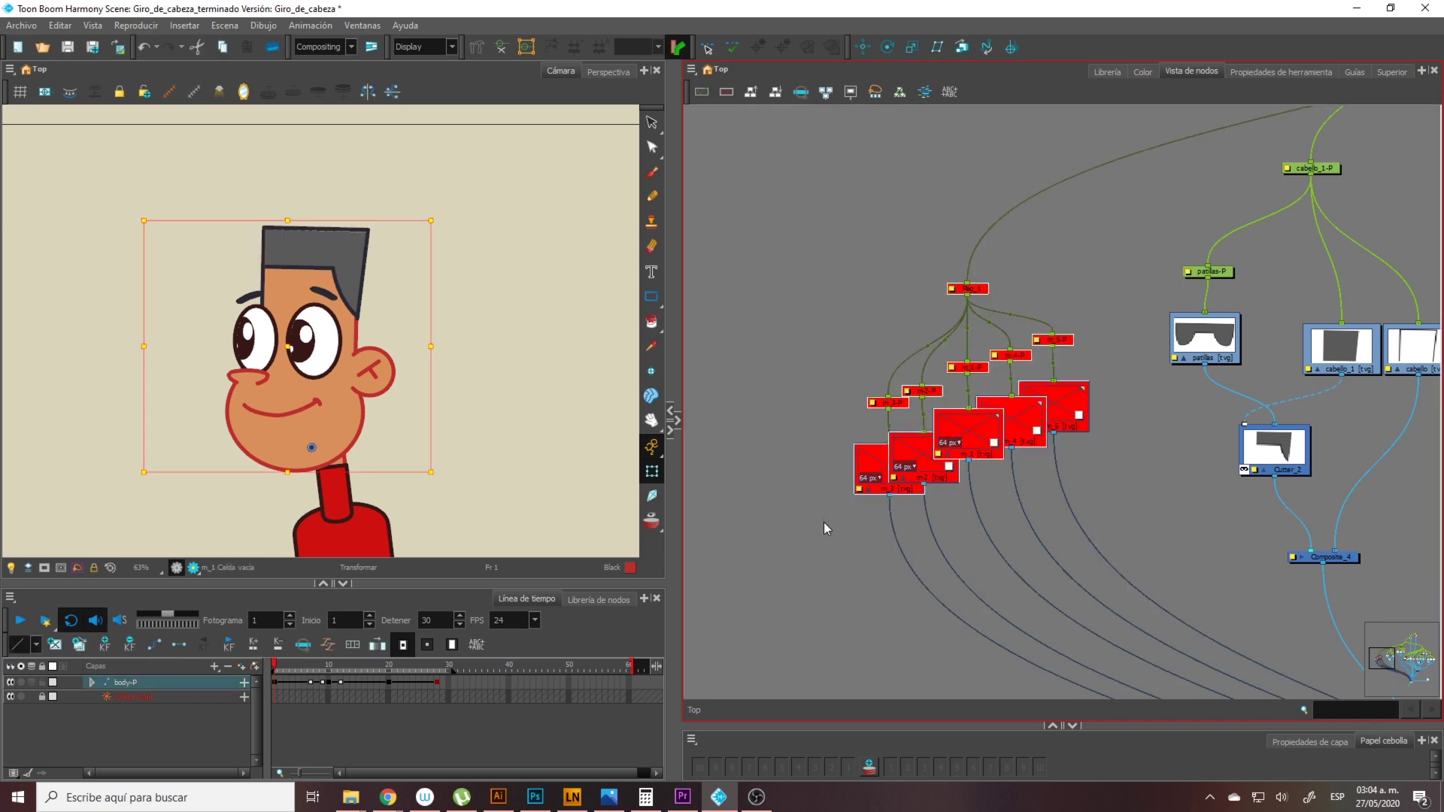
scroll(275, 324, up, 2)
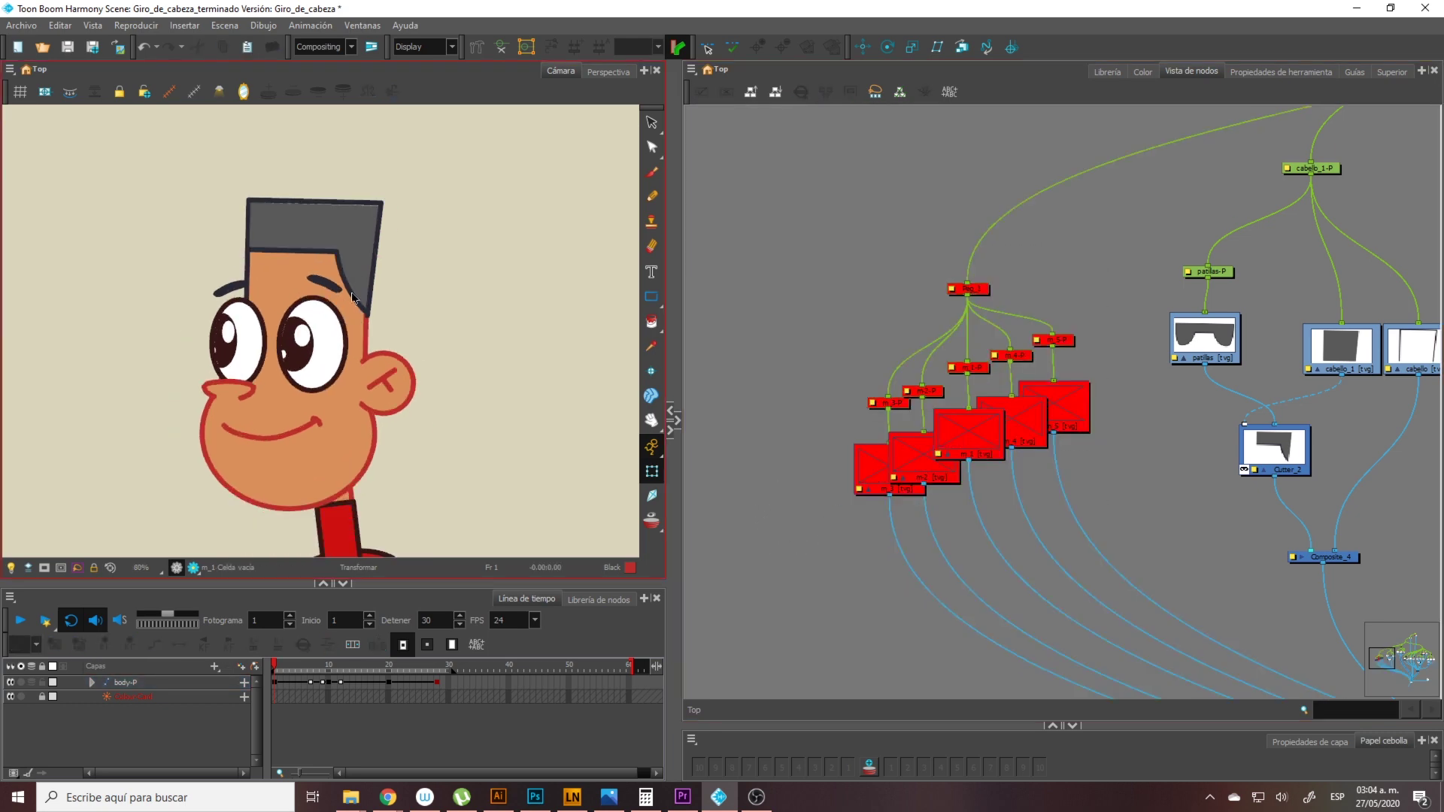
Select the cabello_1-P peg to identify the base hair parts it controls
click(351, 263)
click(1149, 310)
scroll(1203, 331, down, 2)
drag(1248, 341, 1072, 357)
scroll(979, 335, up, 3)
click(1064, 143)
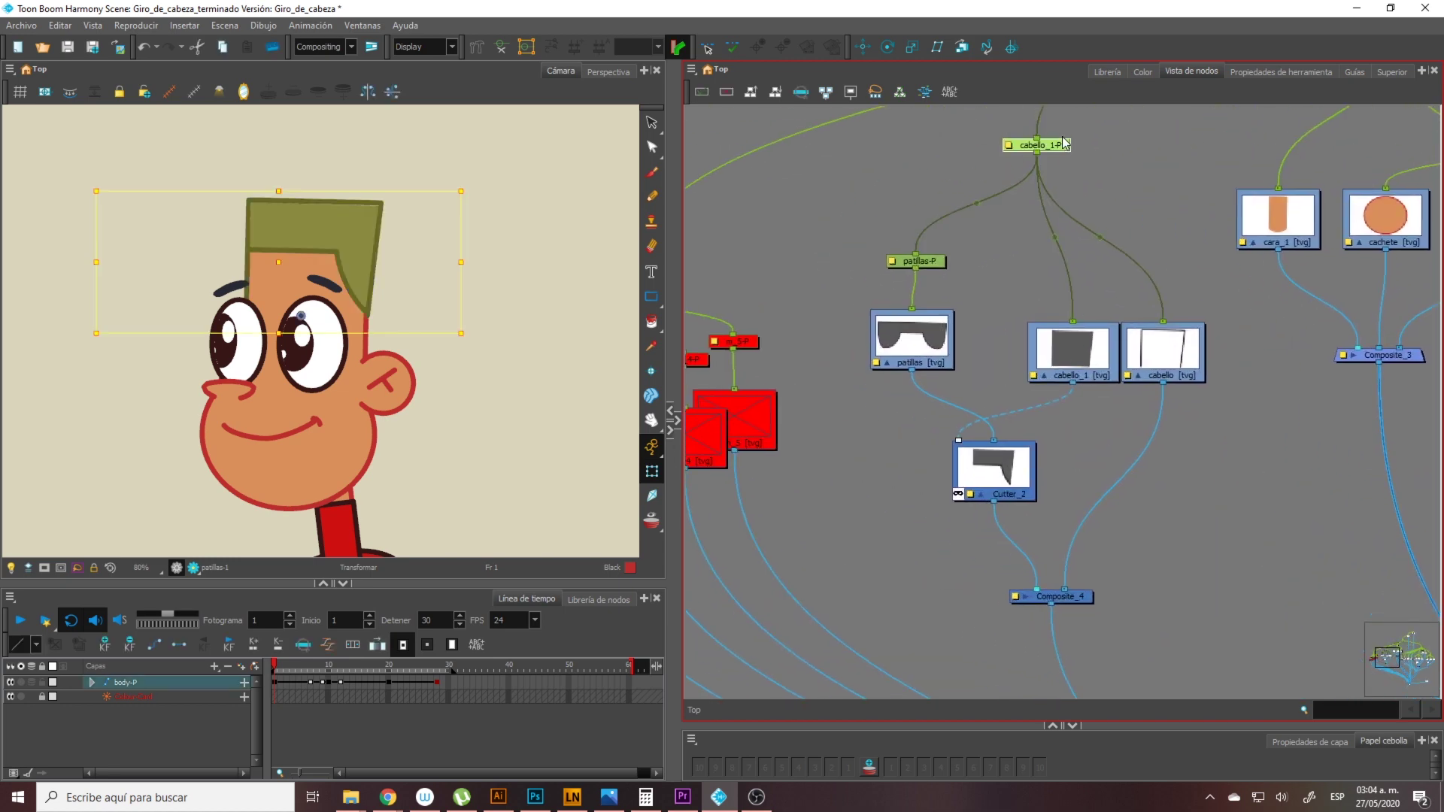
click(1041, 280)
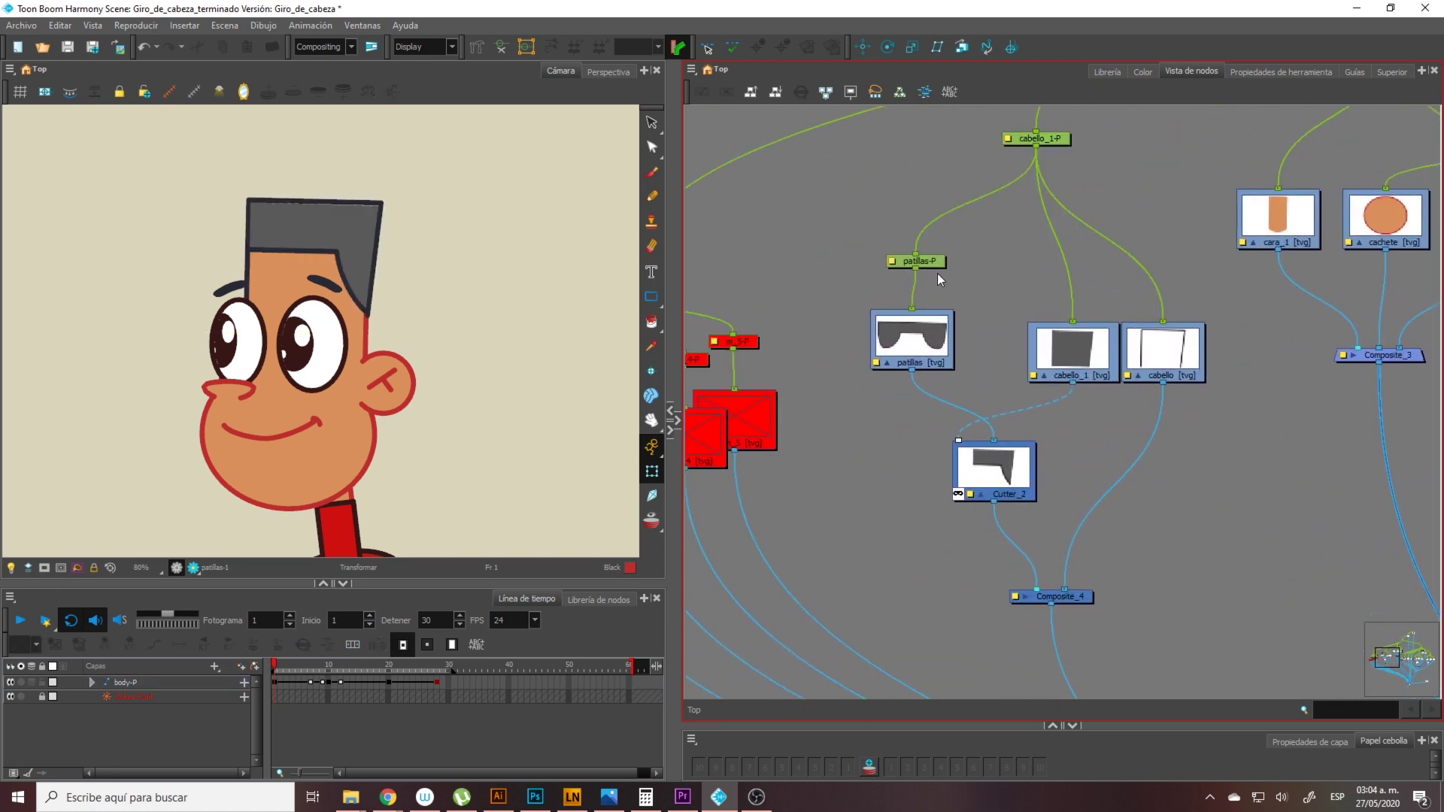
Select the patillas drawing node and move it slightly closer to its patillas-P peg
scroll(906, 310, up, 2)
scroll(906, 310, up, 2)
click(959, 312)
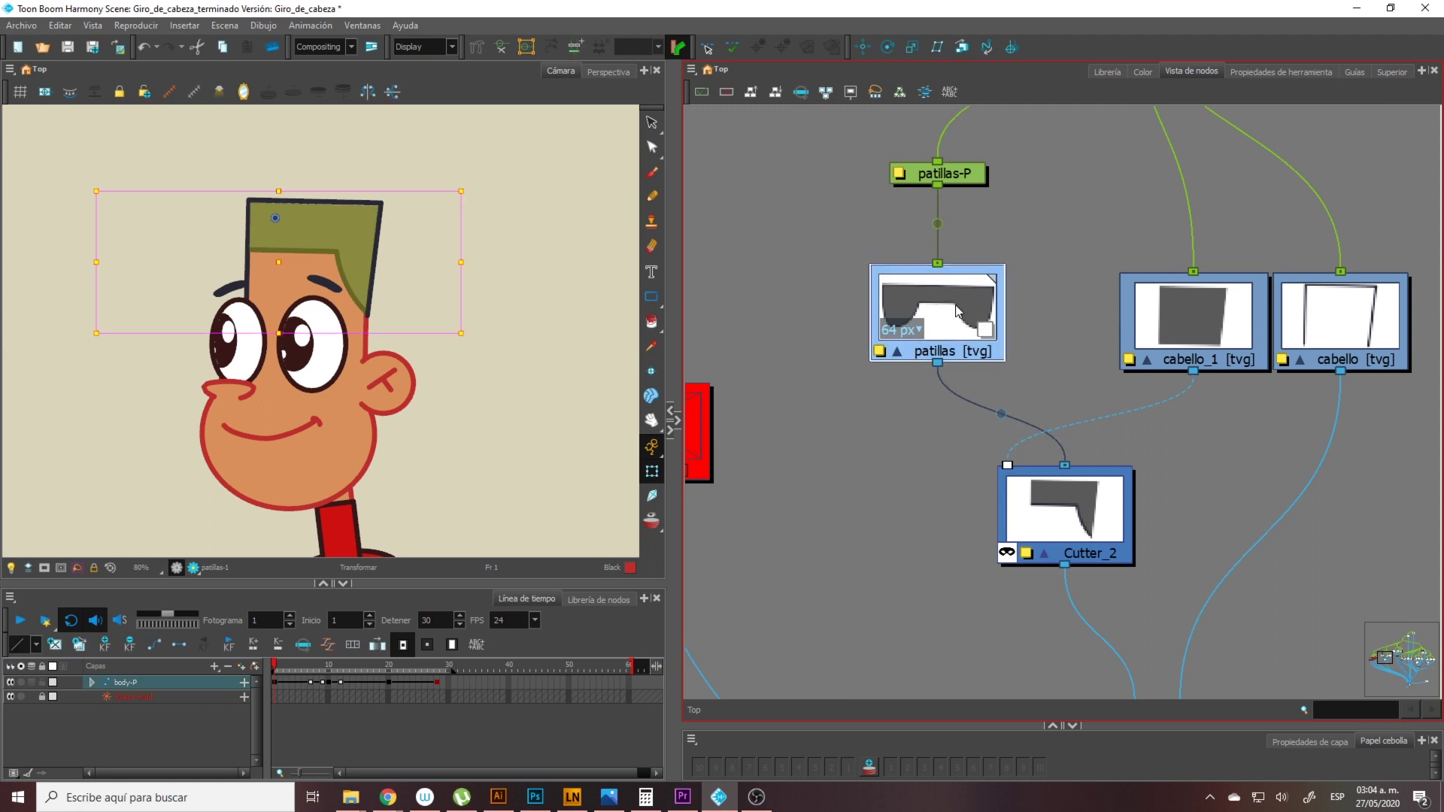
drag(958, 313, 956, 300)
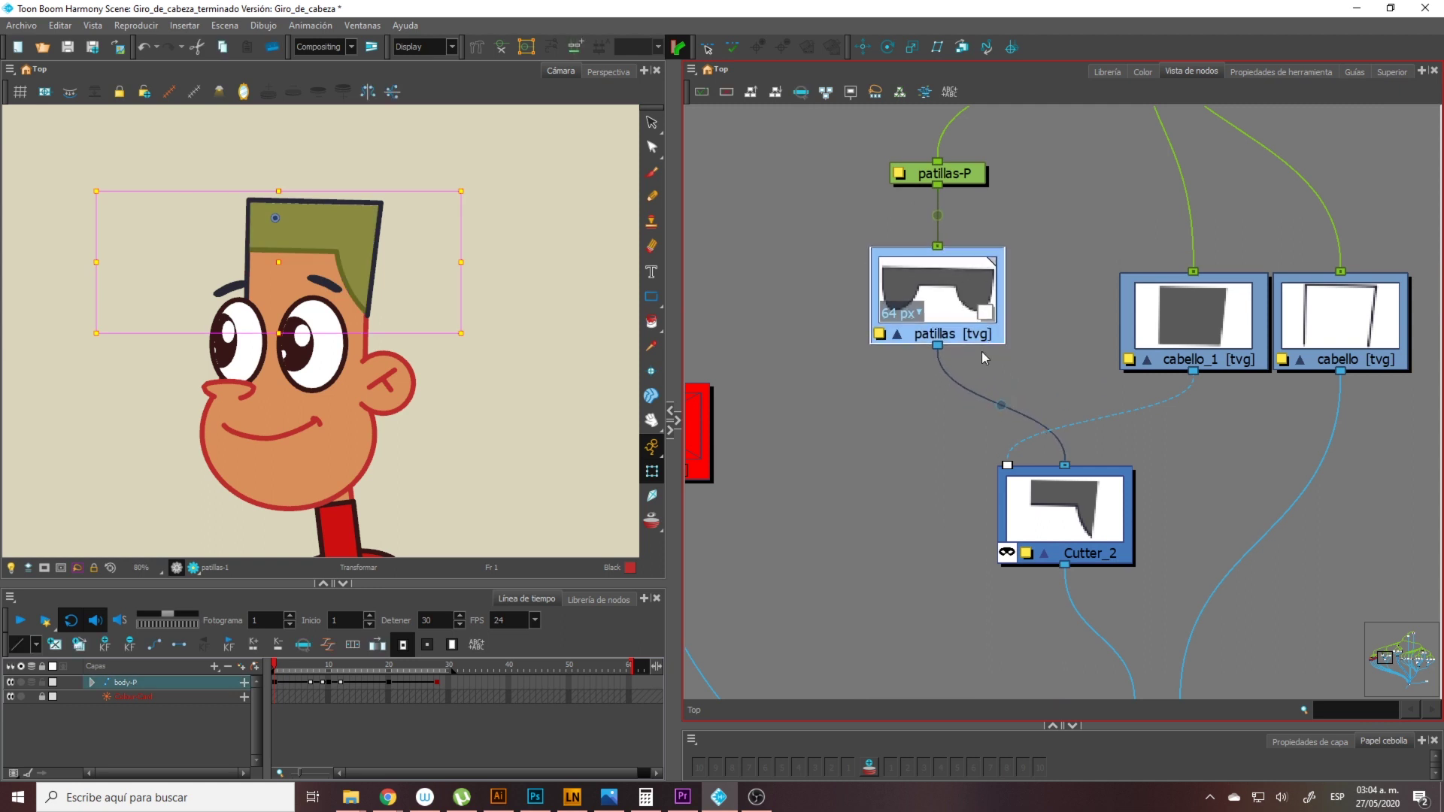
Toggle the Invertido option of Cutter_2 off and on to compare the cuts, leaving it enabled
drag(1108, 469, 975, 420)
click(1015, 465)
click(893, 506)
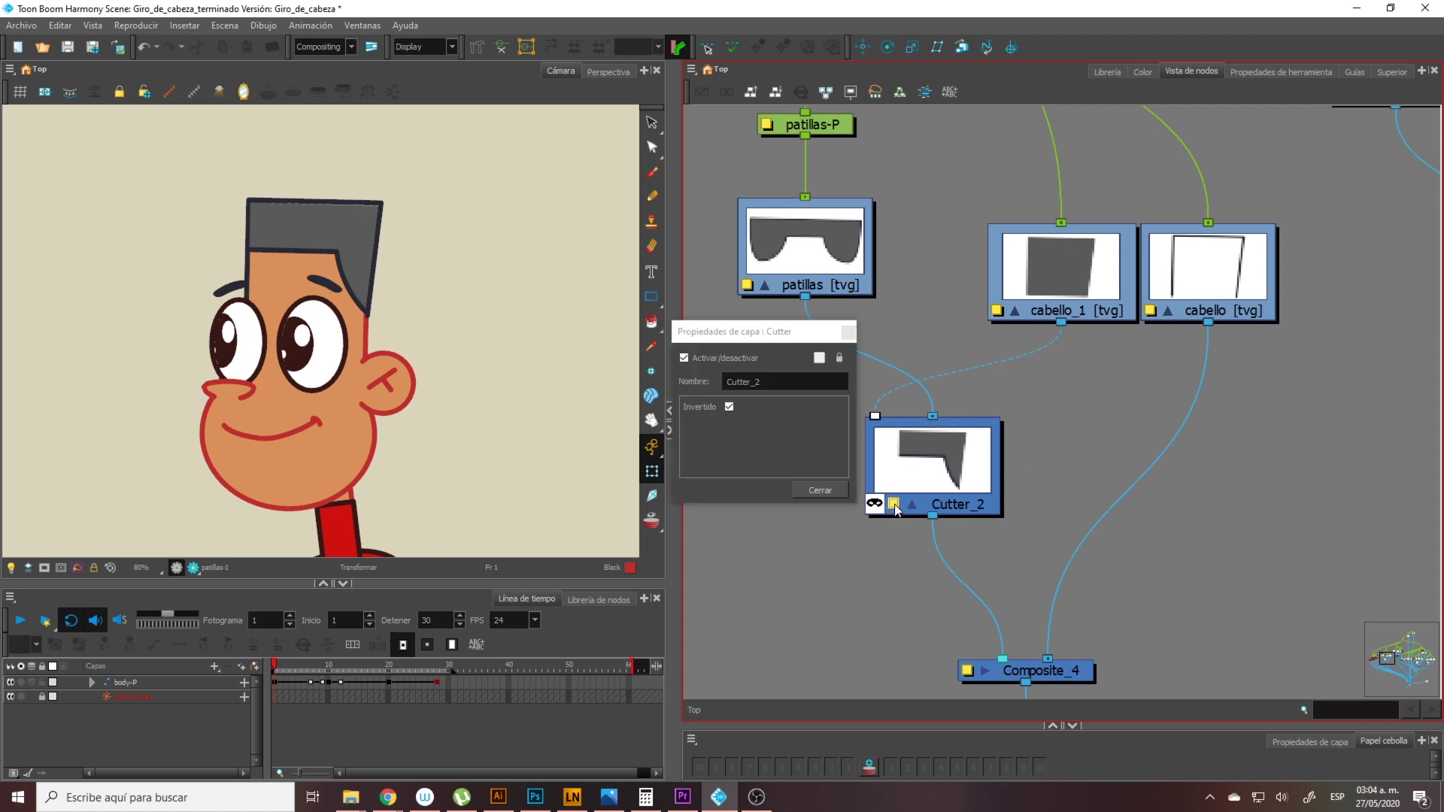
drag(749, 334, 826, 367)
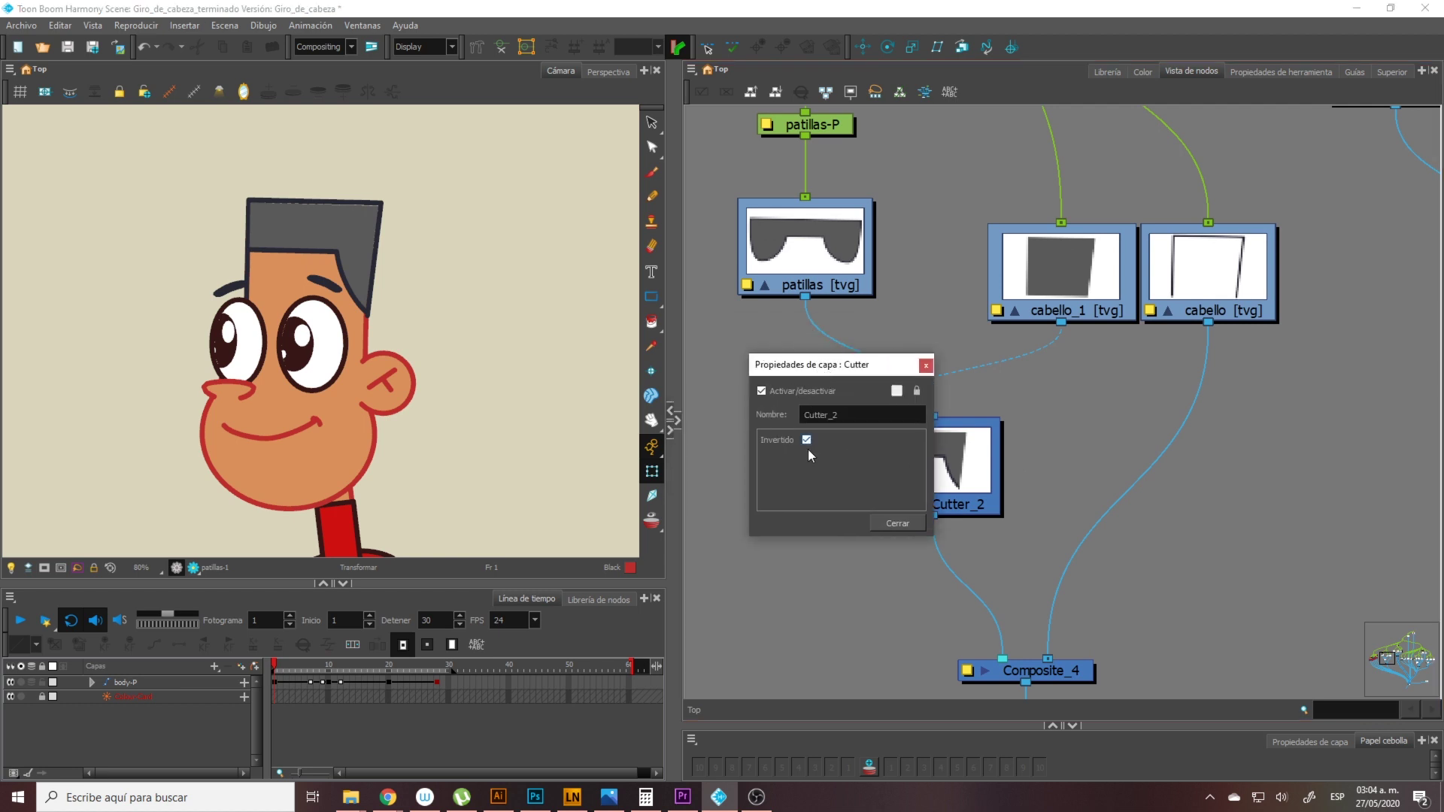
click(806, 439)
click(807, 440)
click(806, 440)
click(806, 439)
click(806, 440)
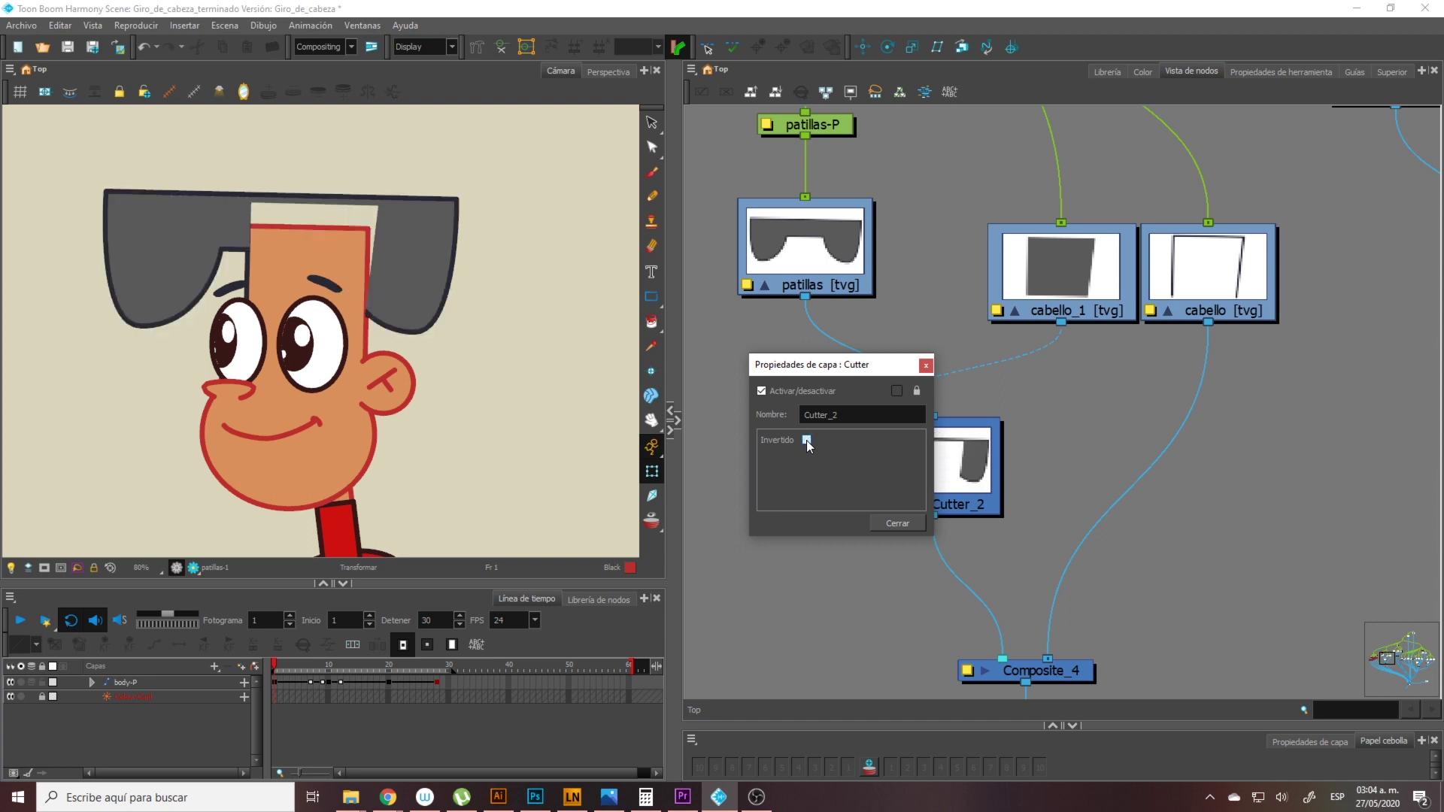
click(806, 440)
click(887, 525)
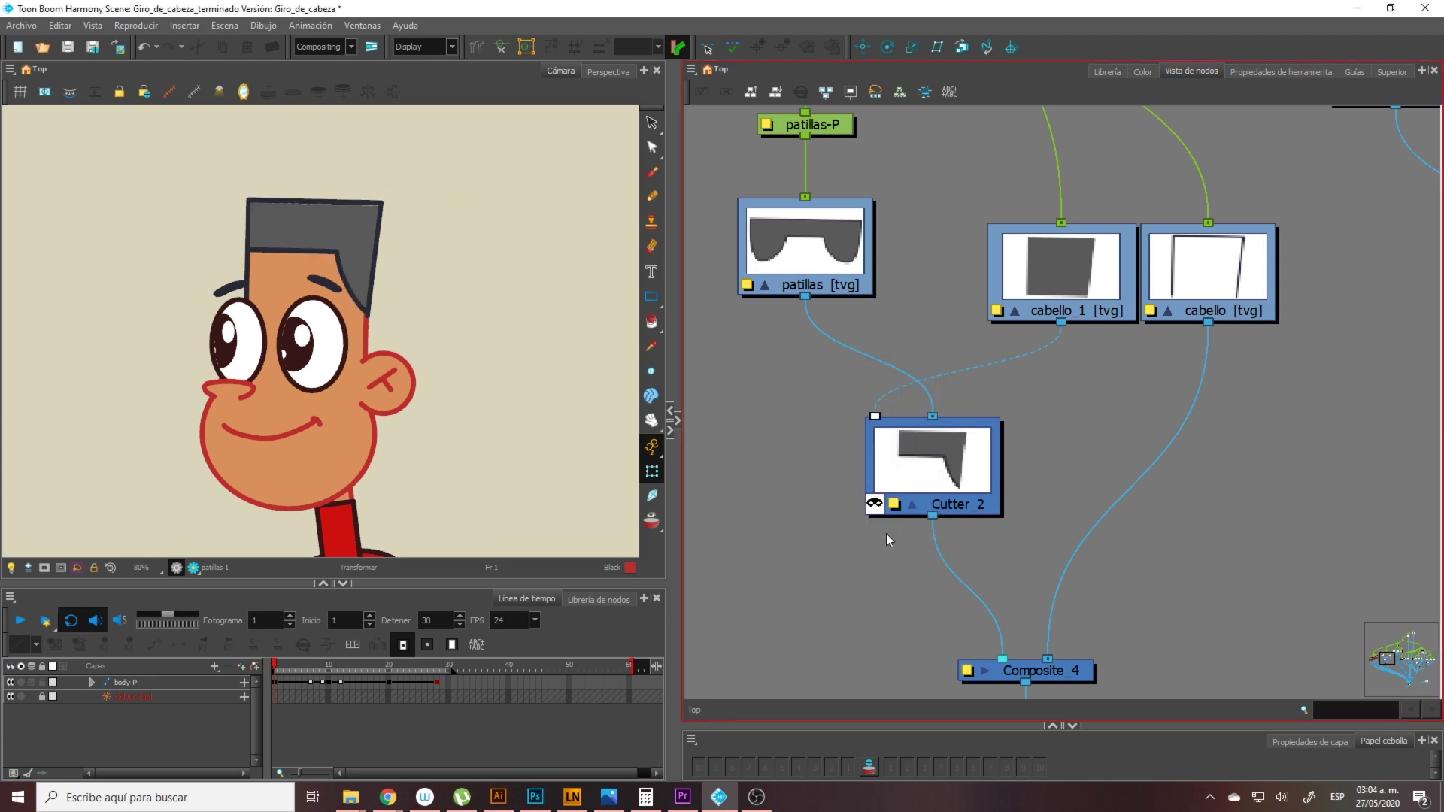
Select the cabello_1 drawing and examine its connection to the matte input of Cutter_2
click(1056, 304)
drag(1056, 304, 948, 375)
drag(982, 345, 1096, 362)
scroll(931, 323, up, 1)
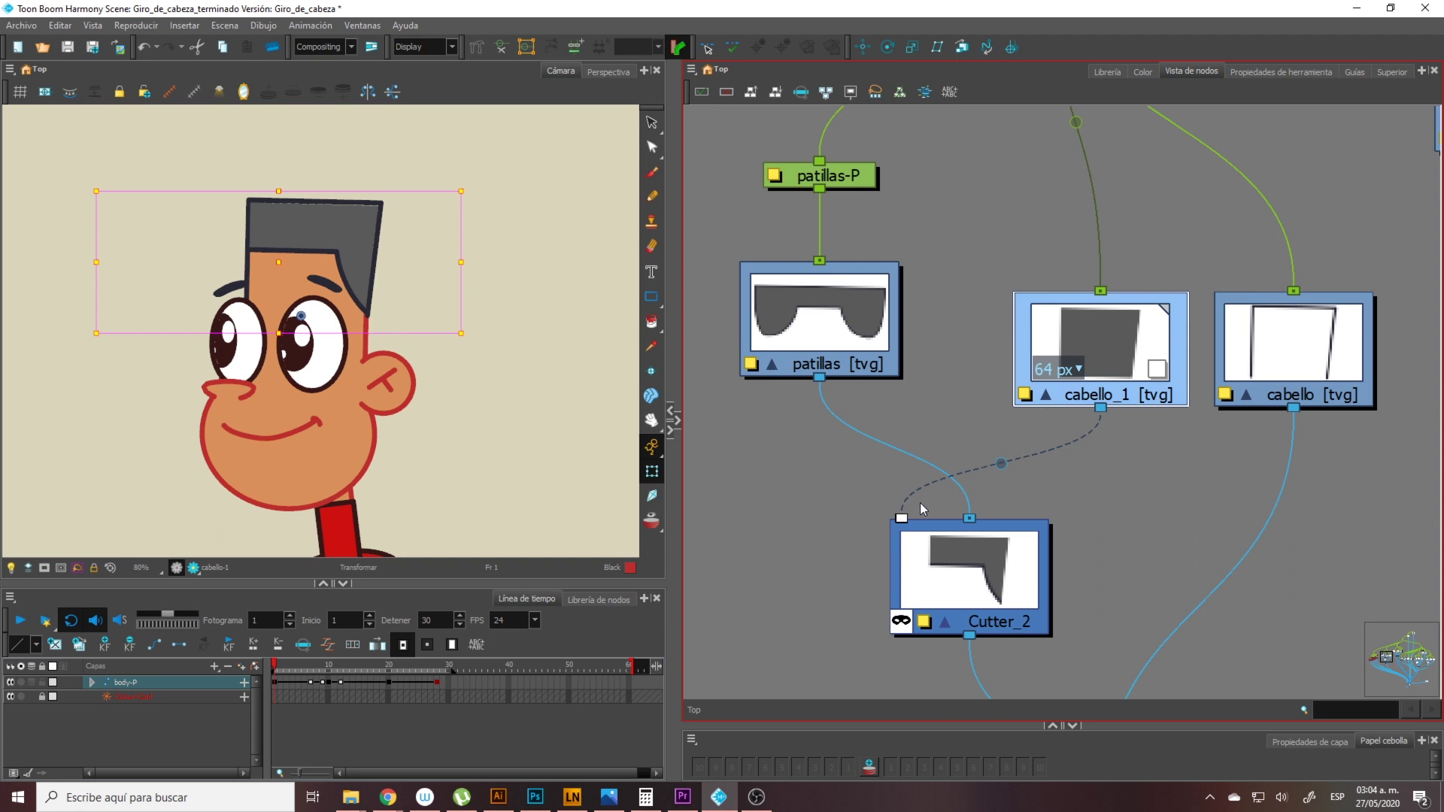
scroll(1072, 402, down, 2)
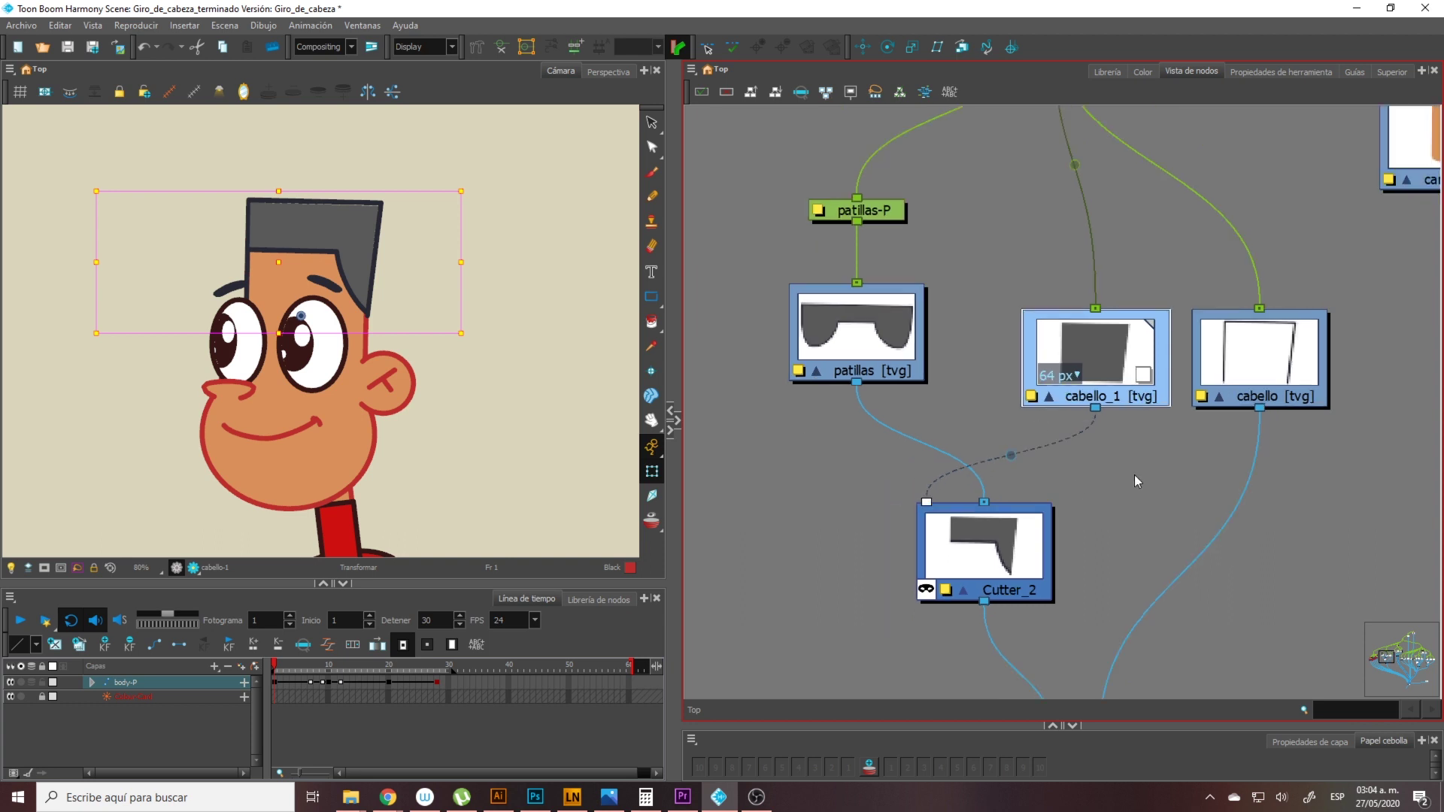
Rewire cabello_1 from Cutter_2's matte input to Composite_4 to examine the uncut patillas, and restore the matte connection
drag(1134, 476, 1076, 396)
drag(909, 391, 1036, 596)
click(480, 292)
click(394, 273)
scroll(394, 273, up, 1)
drag(394, 273, 472, 269)
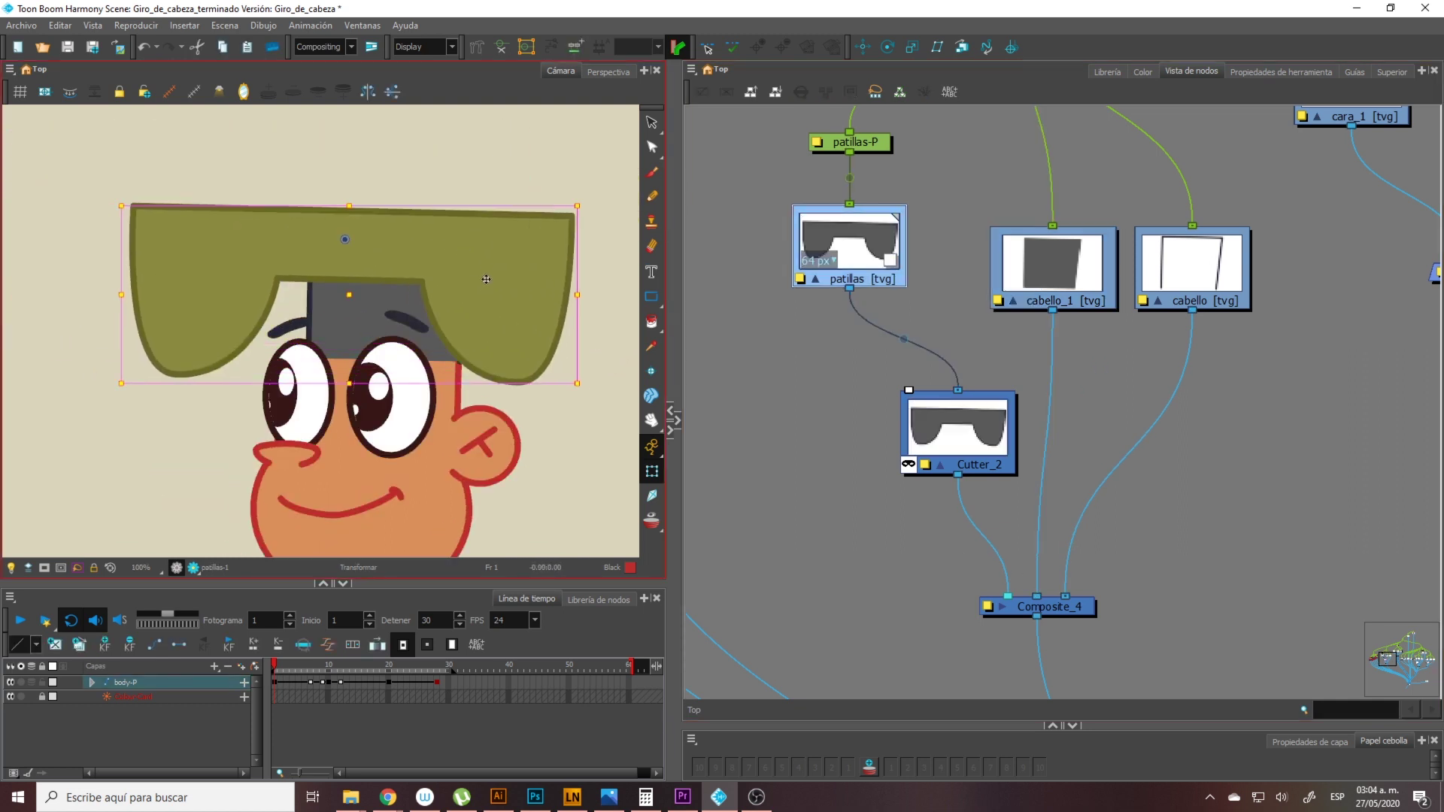
scroll(481, 278, up, 2)
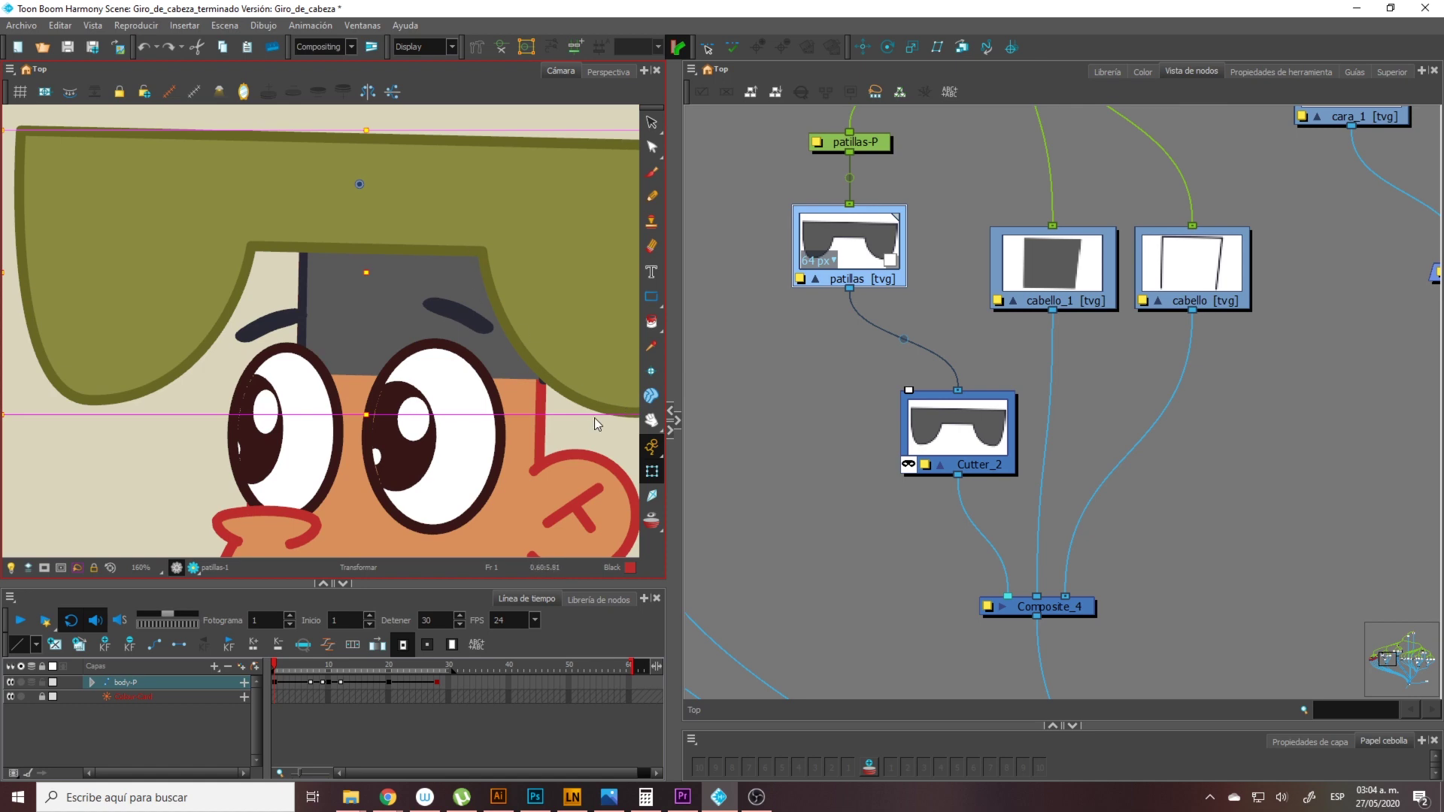
scroll(598, 424, down, 1)
scroll(437, 310, down, 2)
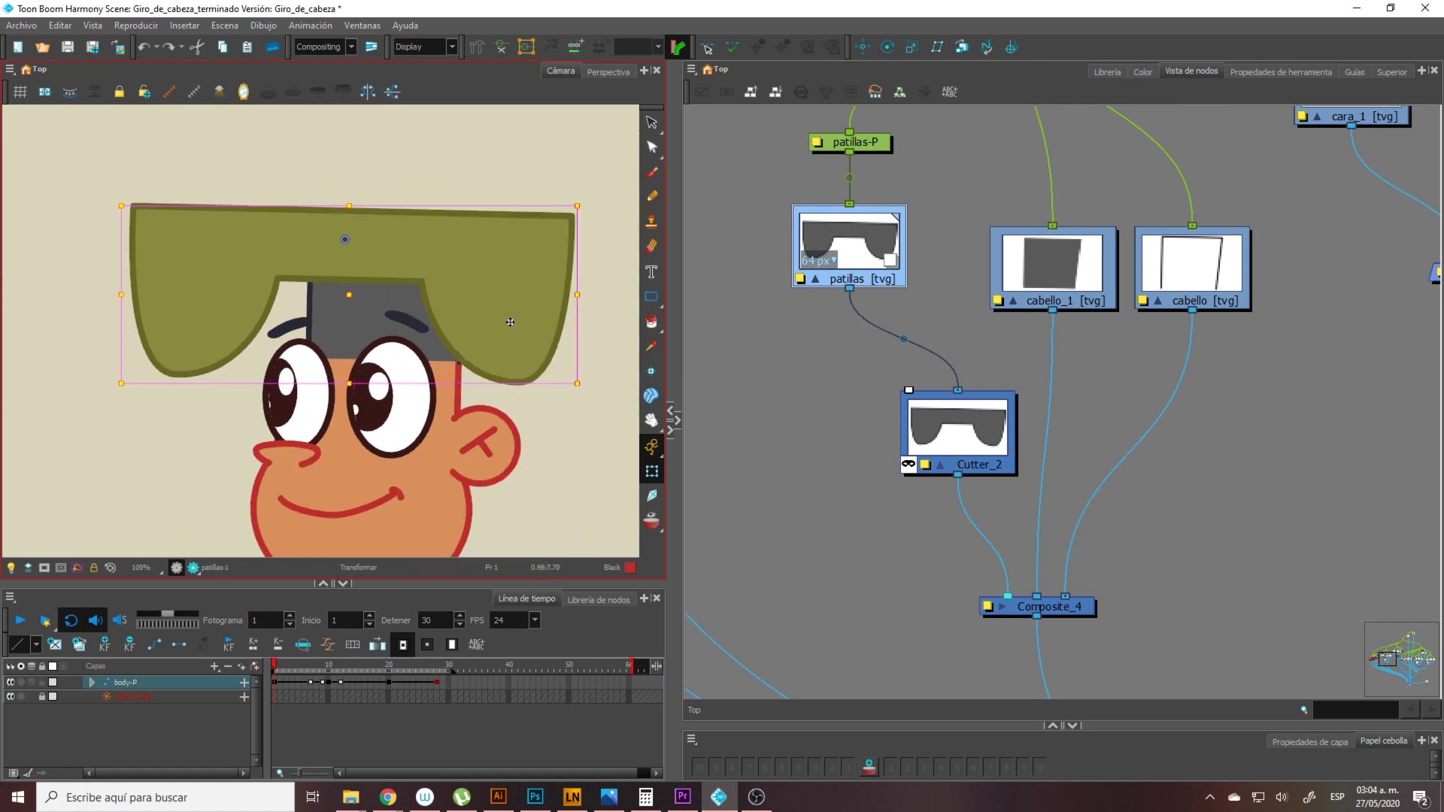
drag(1043, 599, 909, 391)
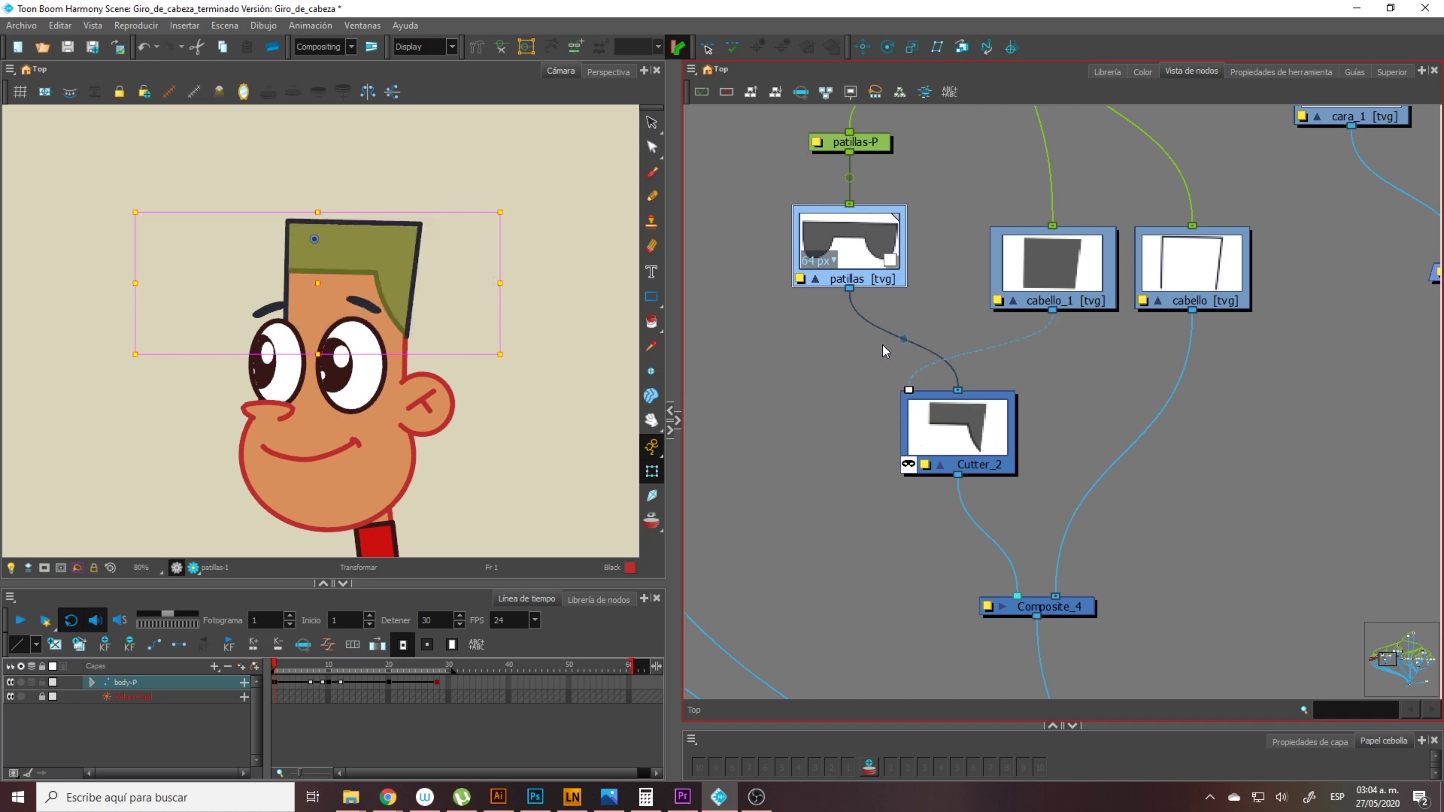
click(814, 345)
Disconnect the cabello outline drawing from Composite_4 and examine the hair without it
drag(1212, 300, 1097, 382)
scroll(1047, 402, up, 5)
scroll(1039, 384, down, 4)
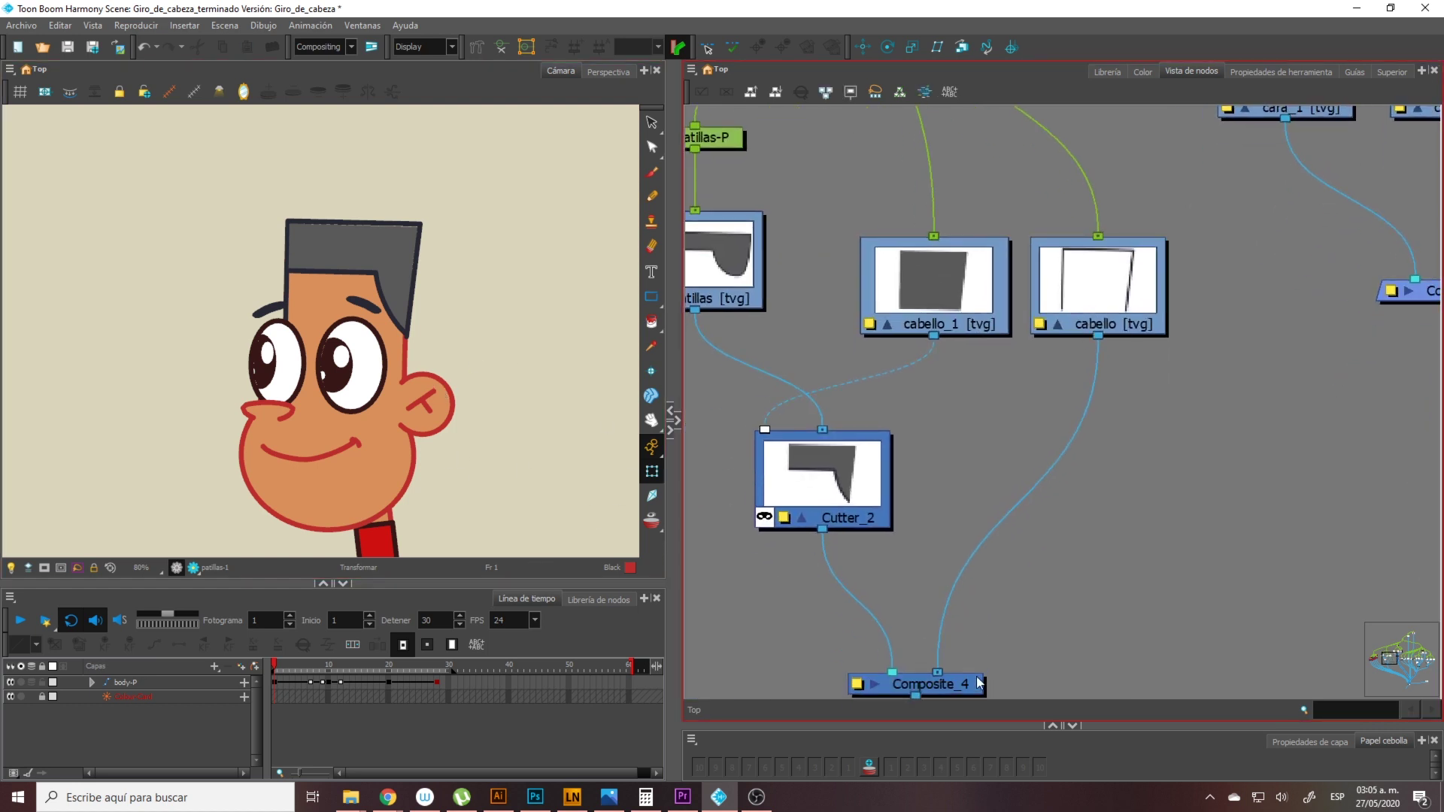
drag(935, 672, 967, 623)
scroll(421, 299, up, 3)
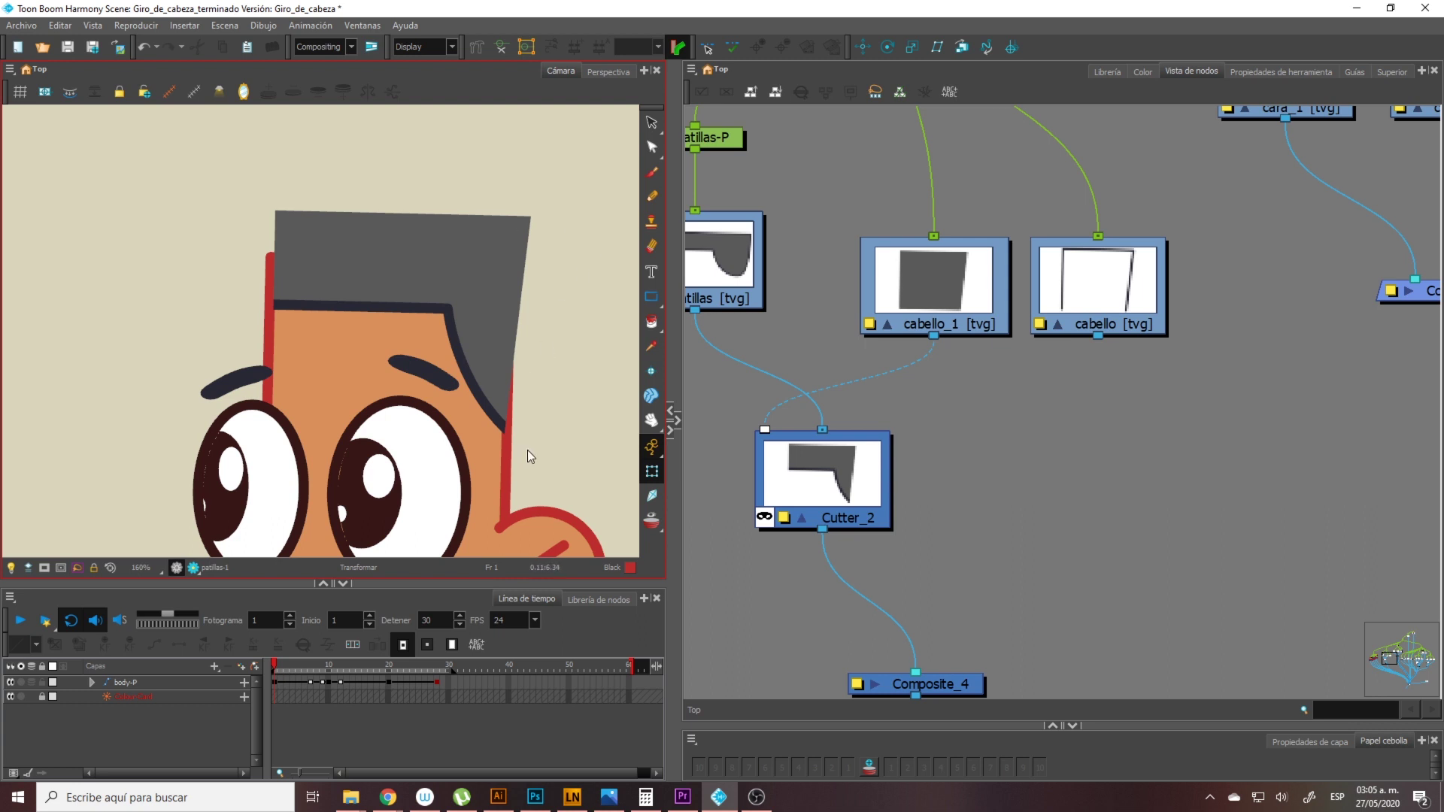
scroll(526, 451, down, 3)
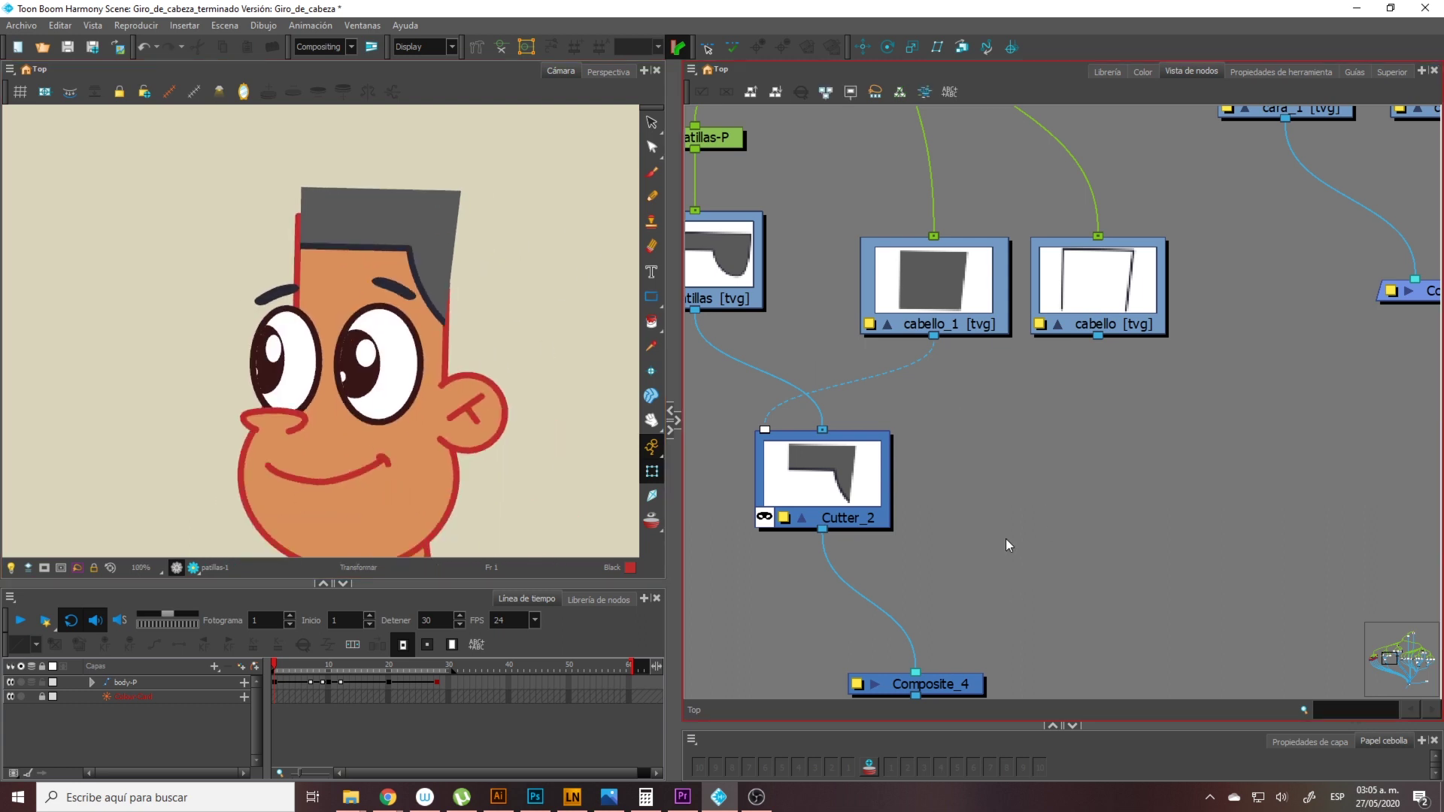
Connect the cabello outline drawing's output to Composite_4
drag(1098, 336, 937, 671)
drag(1039, 374, 1200, 431)
scroll(1068, 224, down, 1)
Space out the cabello_1 and cabello drawing nodes beside the patillas drawing
drag(1065, 172, 901, 476)
drag(1100, 339, 1041, 321)
click(1099, 386)
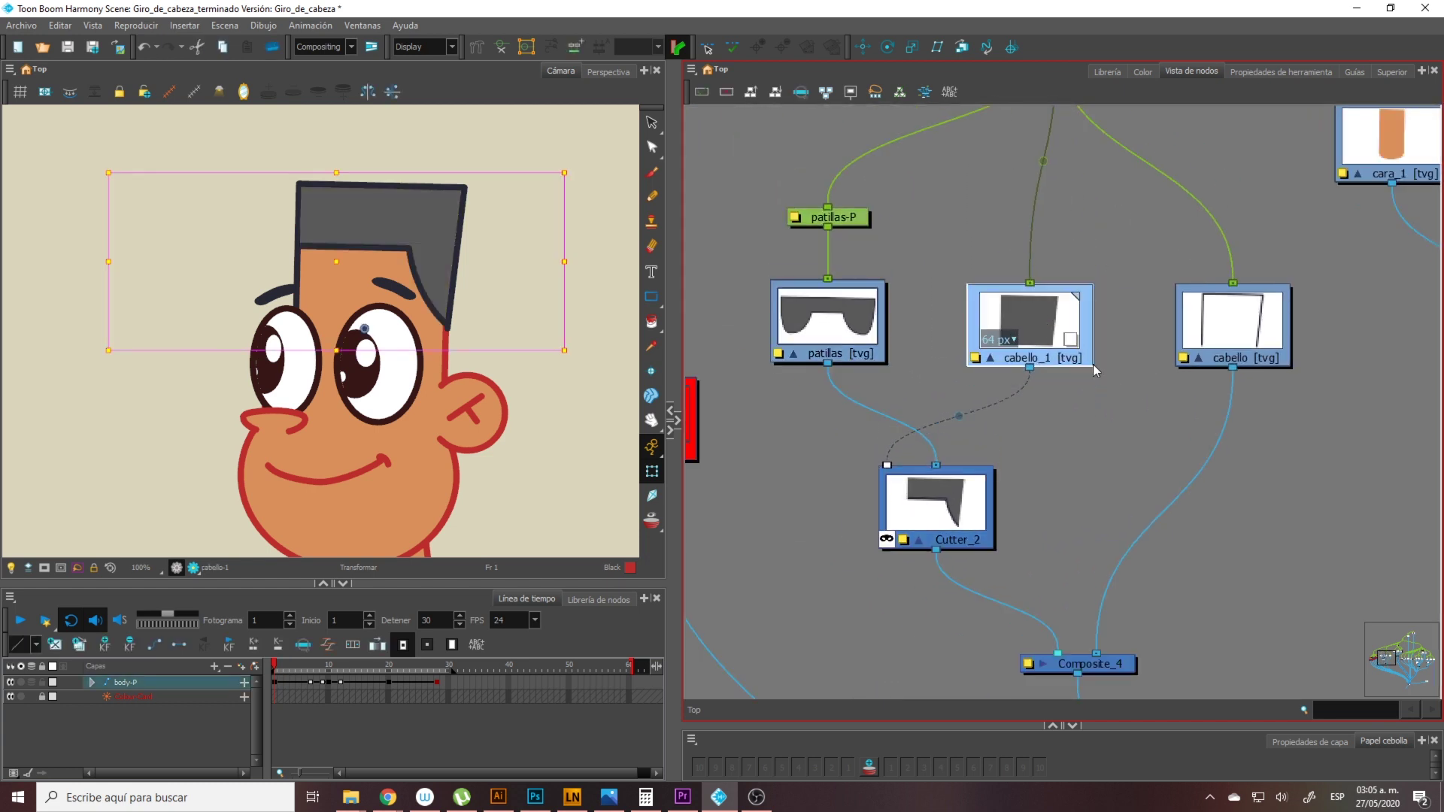
click(1103, 364)
scroll(1101, 369, down, 1)
drag(1099, 373, 994, 350)
click(1123, 322)
click(1103, 518)
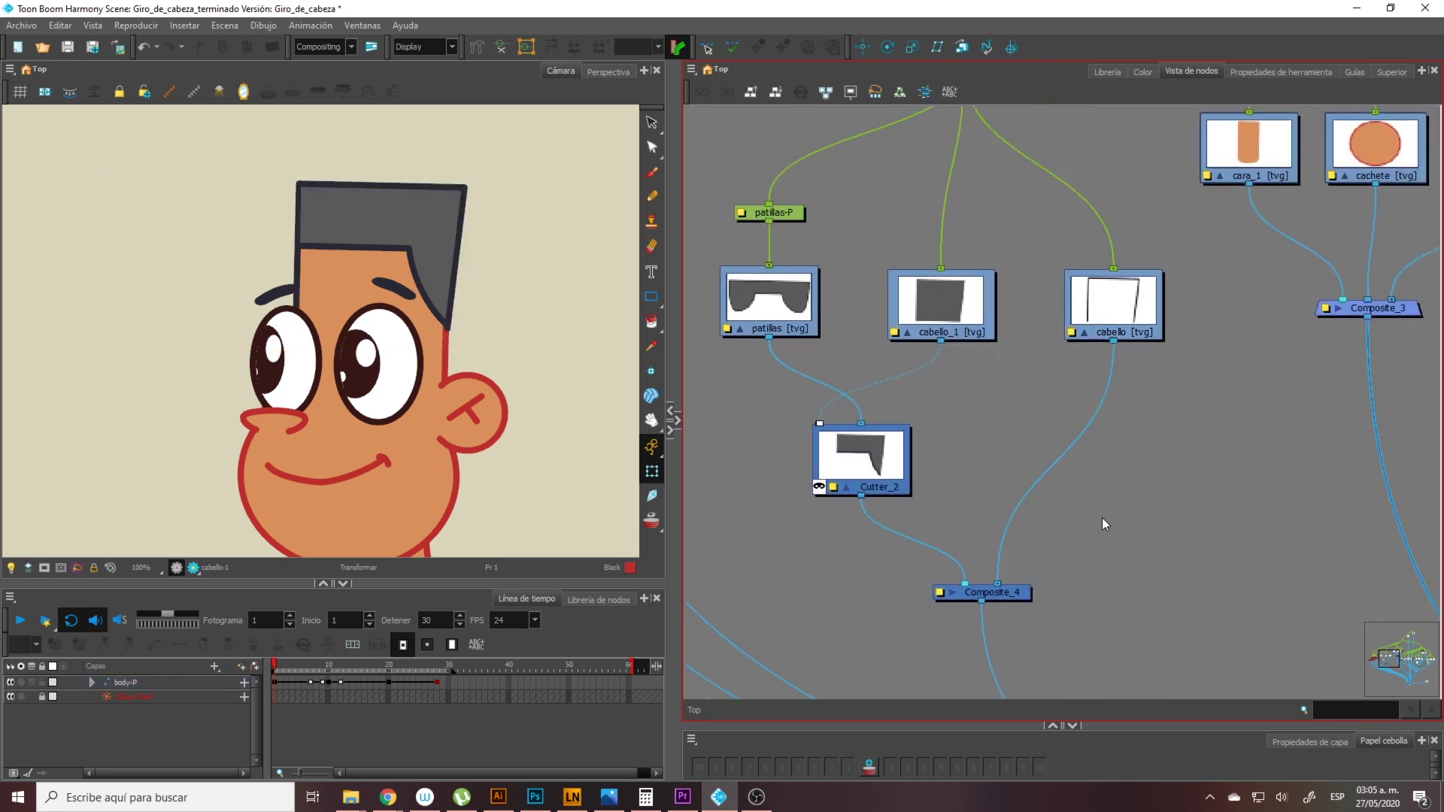
Rename the Composite_4 node that gathers the hair layers as head_mask
scroll(1102, 518, down, 1)
drag(1056, 541, 1025, 576)
click(1027, 593)
drag(1008, 349, 1026, 419)
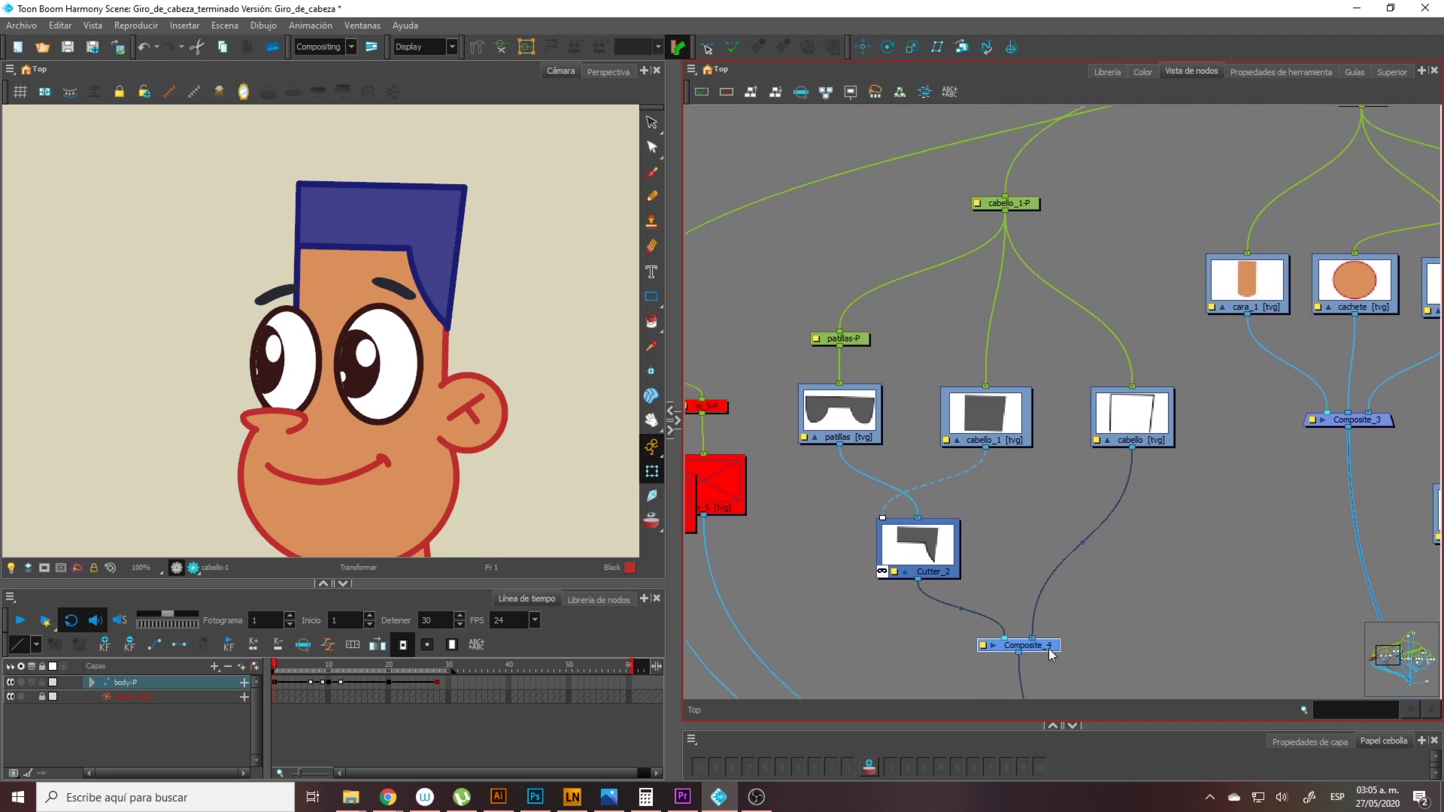
drag(1051, 654, 1038, 599)
double_click(991, 594)
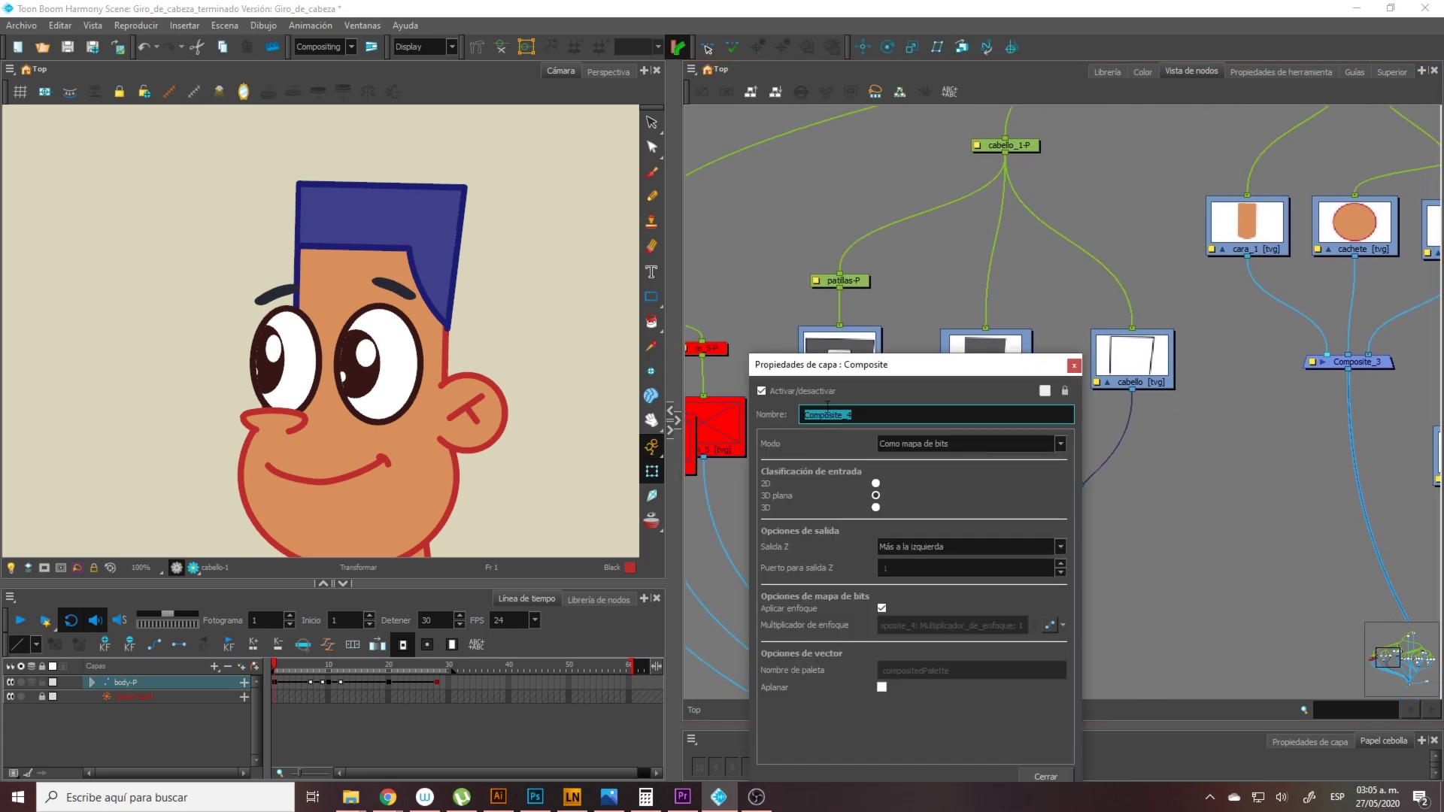
text(head_mask)
click(1046, 775)
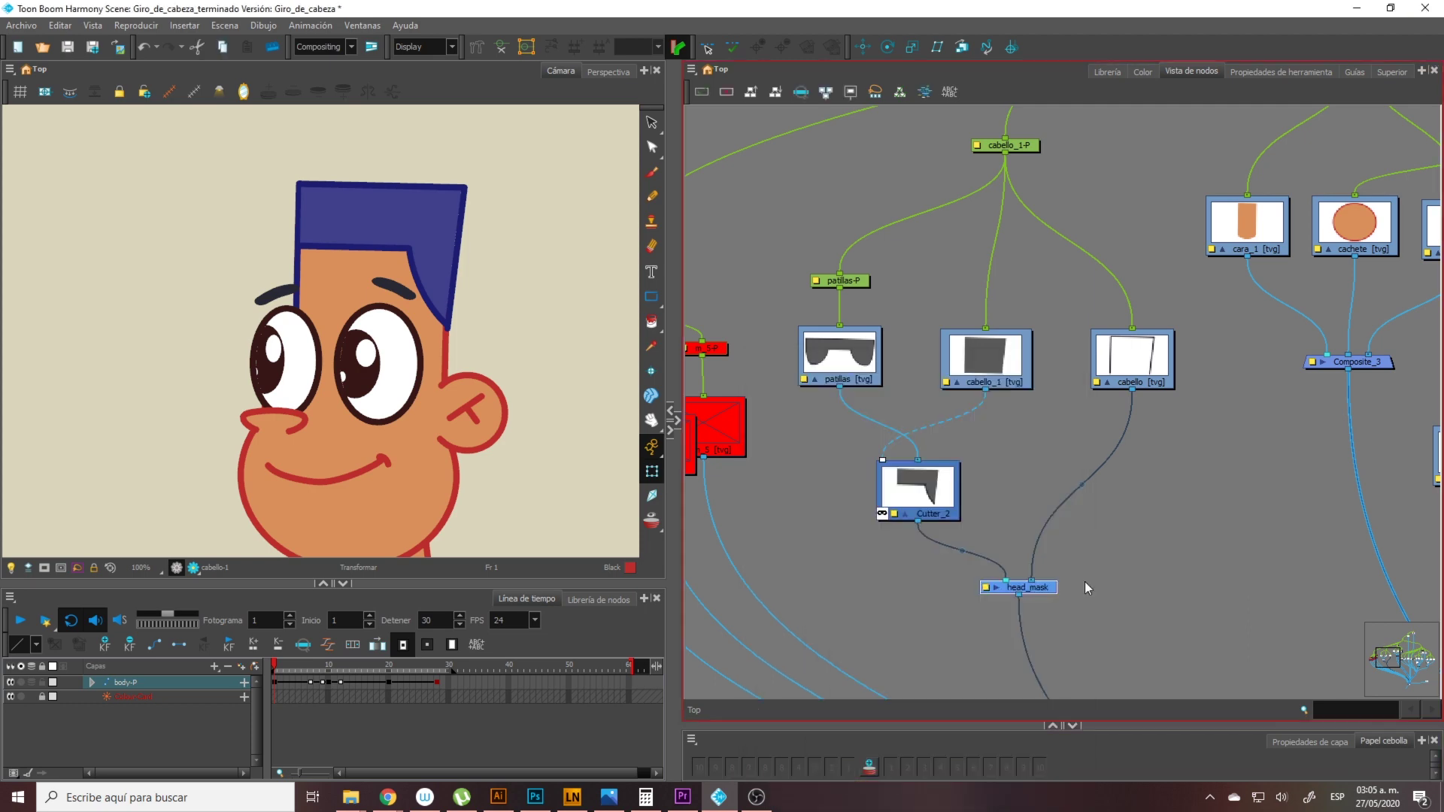
Go to frame 10 to view the head from the front with its masked hair
scroll(1092, 490, down, 3)
drag(1019, 444, 1000, 412)
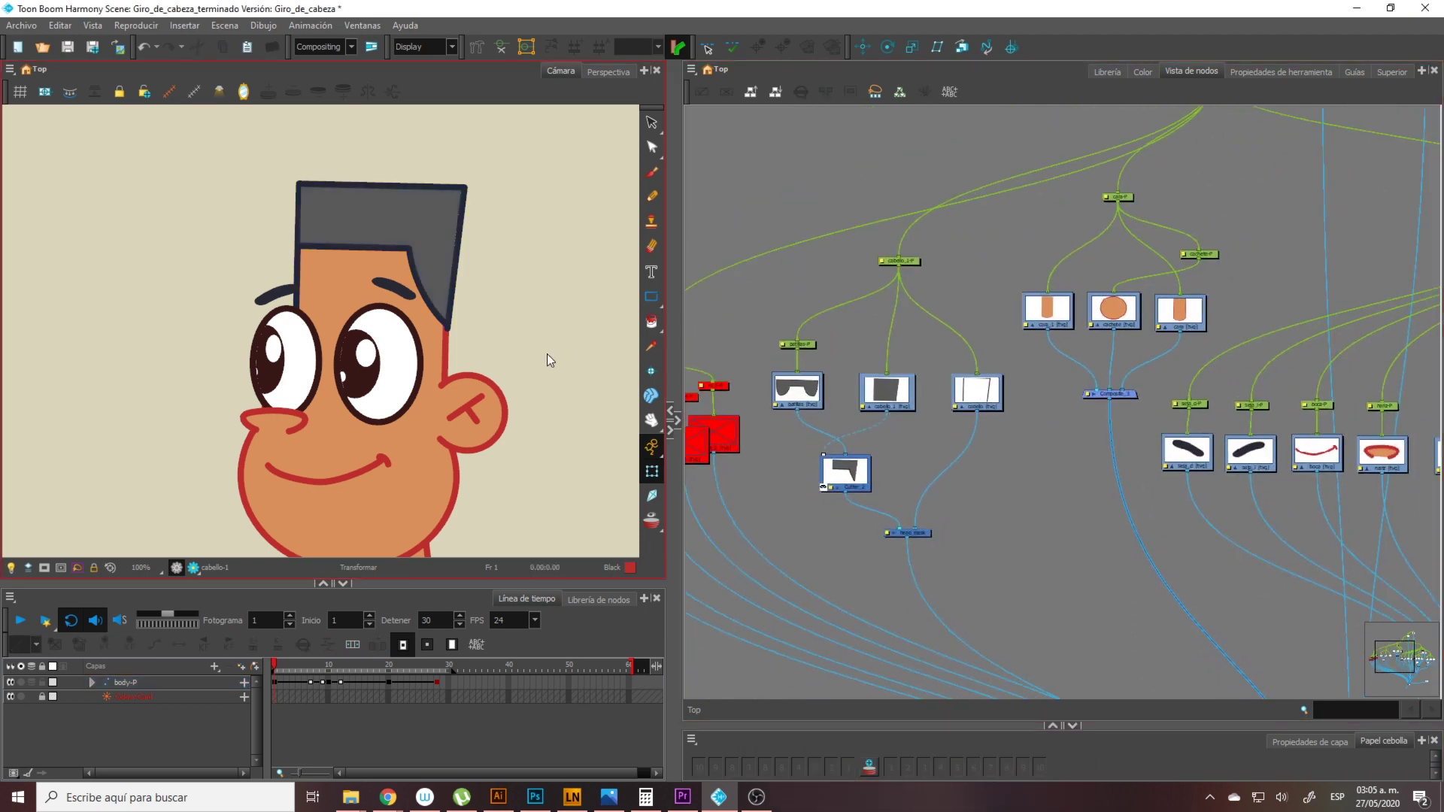
key(1)
drag(499, 342, 504, 302)
key(2)
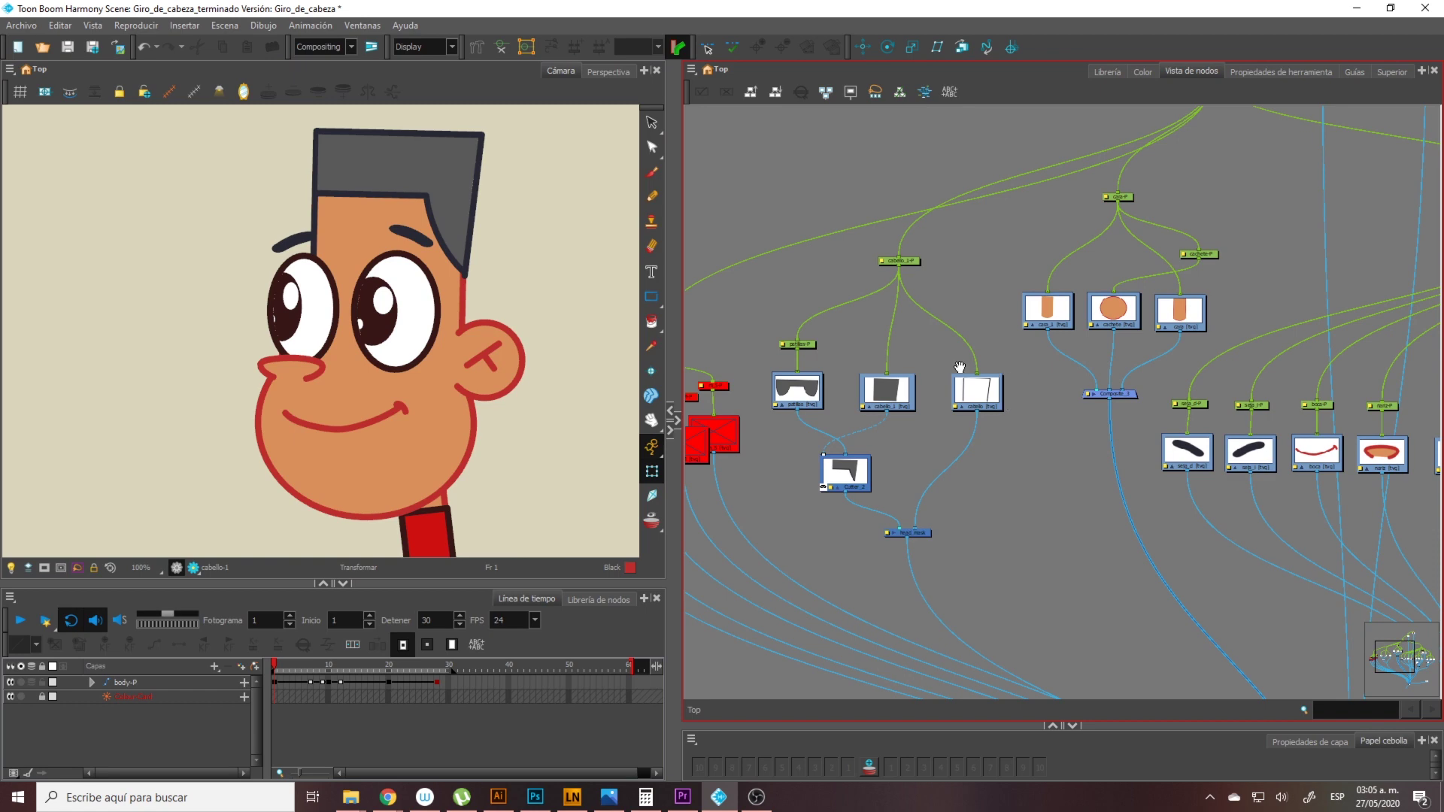
drag(959, 367, 962, 374)
click(281, 674)
drag(276, 672, 328, 681)
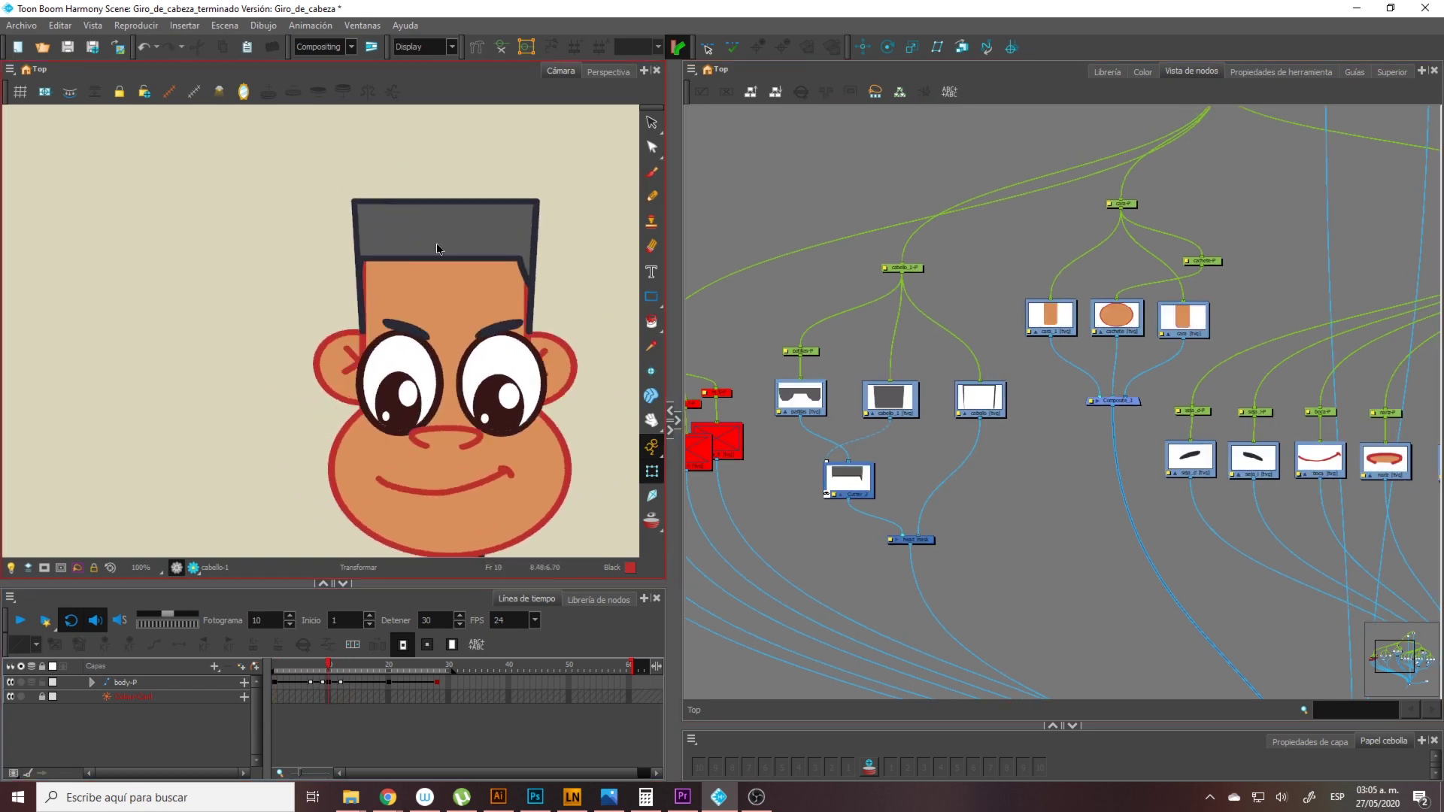
Try shifting the patillas drawing within the hair mask at frame 10
click(459, 223)
drag(462, 247, 500, 249)
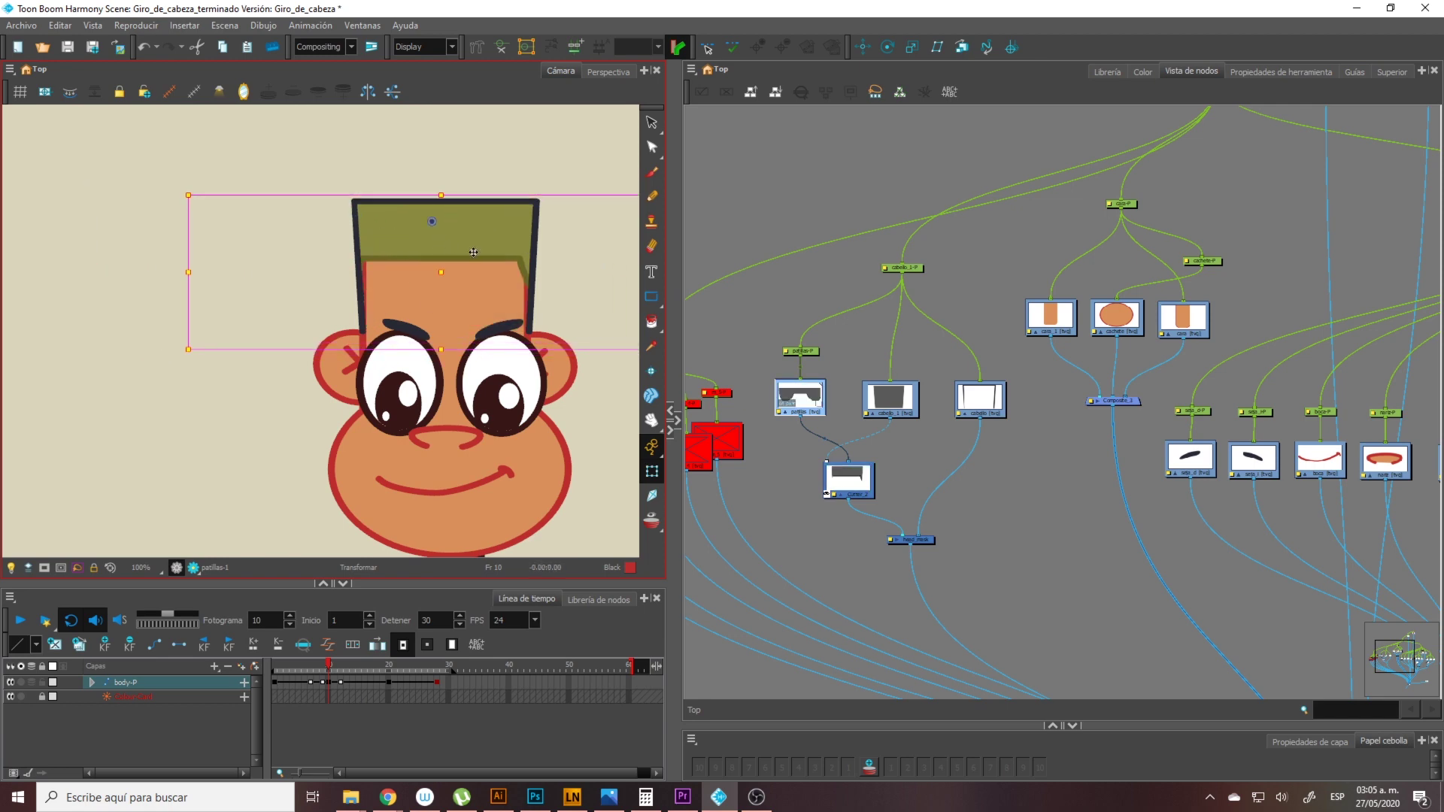
click(304, 307)
click(379, 610)
drag(326, 663, 326, 708)
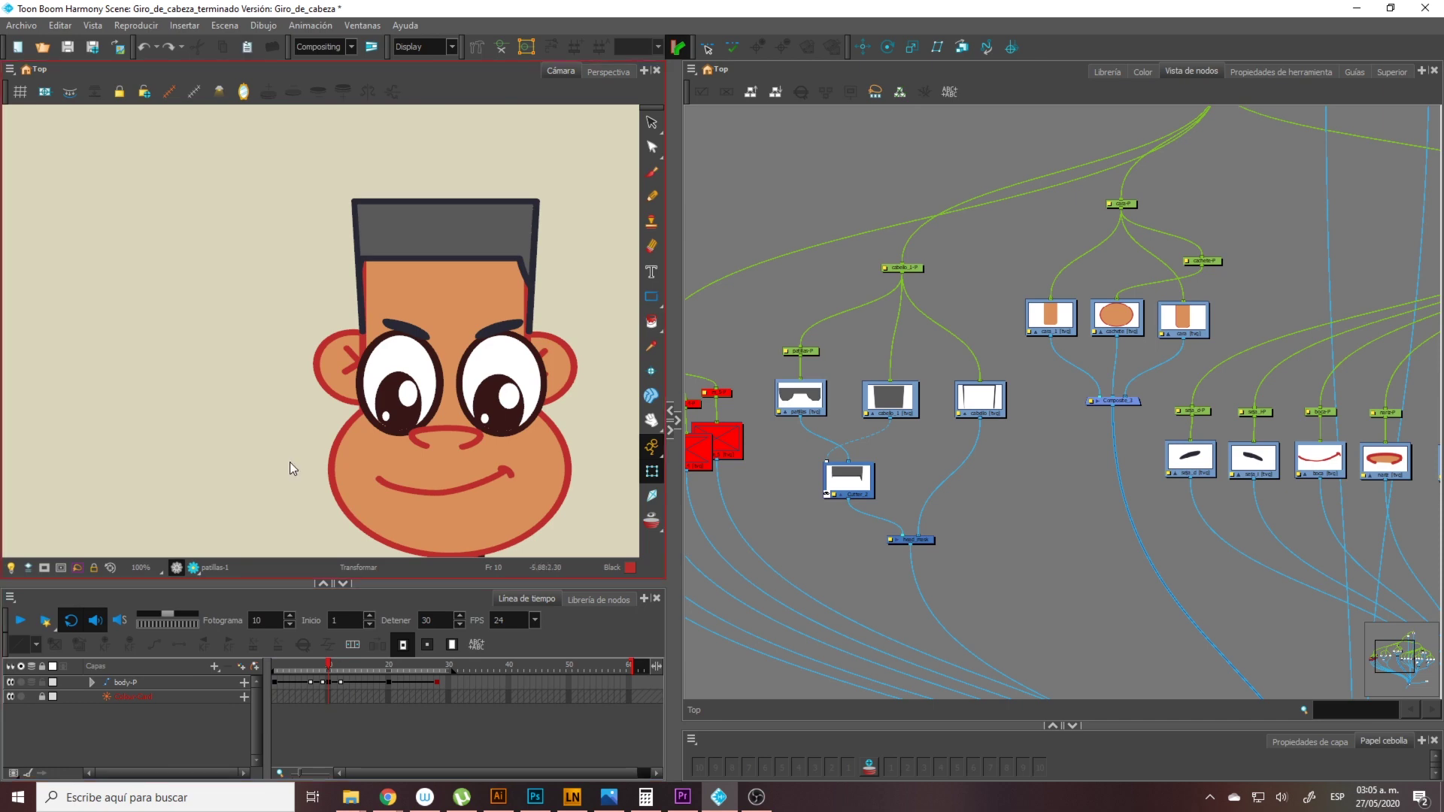
Disable the whole hair node group, from the cabello_1-P peg to the head_mask composite
drag(1127, 279, 1111, 316)
scroll(918, 381, up, 4)
scroll(1111, 316, down, 1)
drag(584, 301, 469, 260)
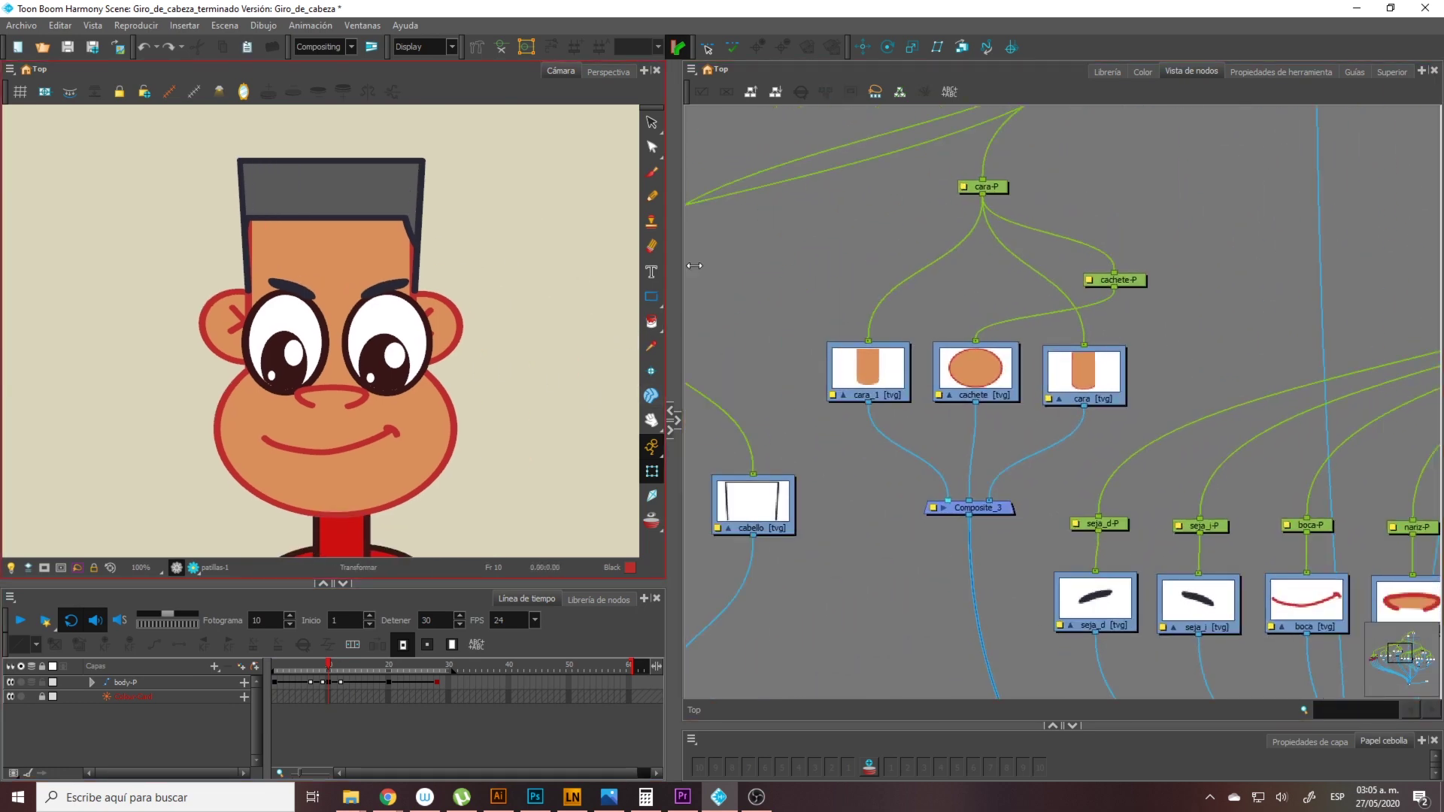
scroll(932, 364, down, 2)
drag(860, 300, 768, 609)
click(946, 384)
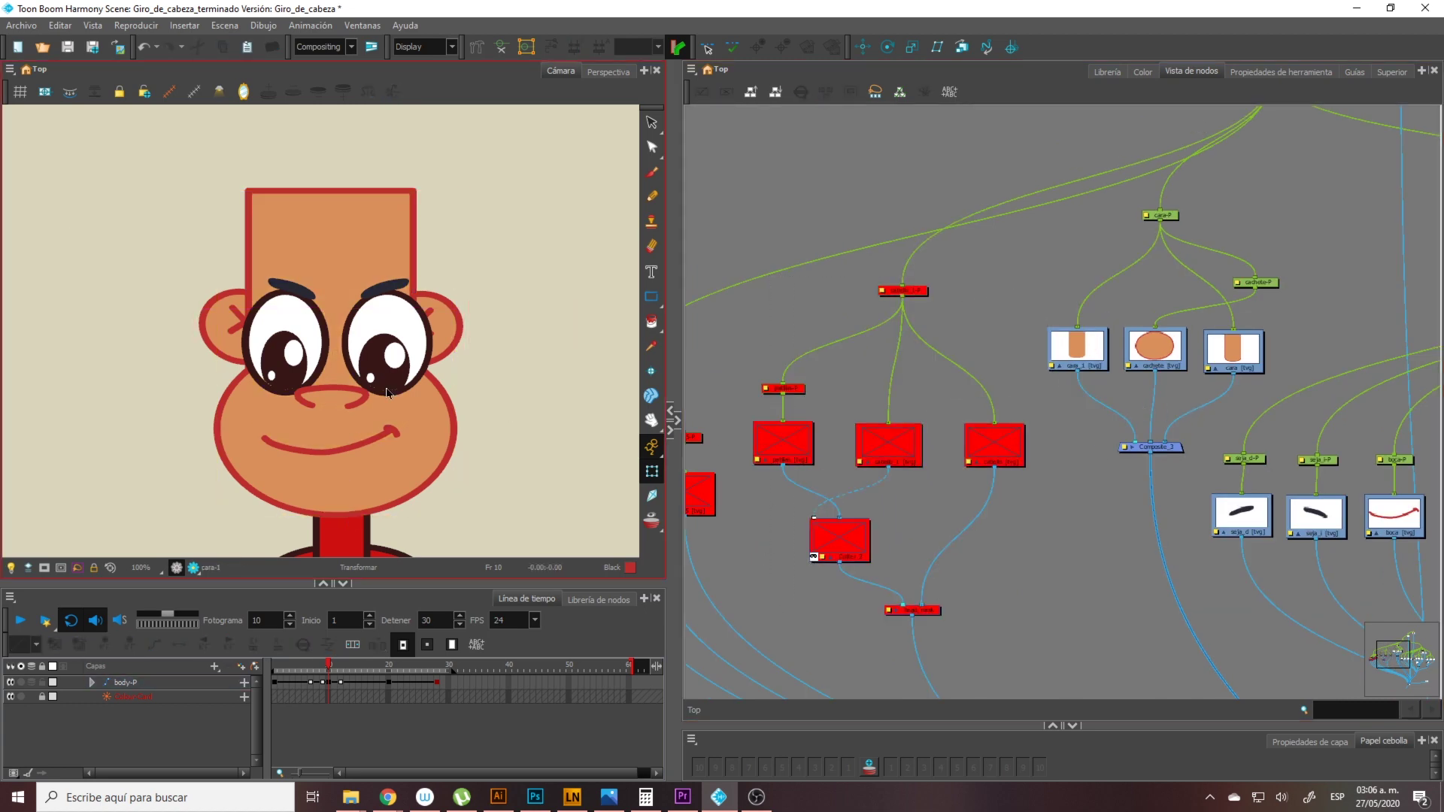
Examine how the cara, cachete, ear and eye nodes are structured under their pegs and composites
scroll(1228, 386, down, 1)
drag(1229, 386, 991, 391)
scroll(981, 274, up, 3)
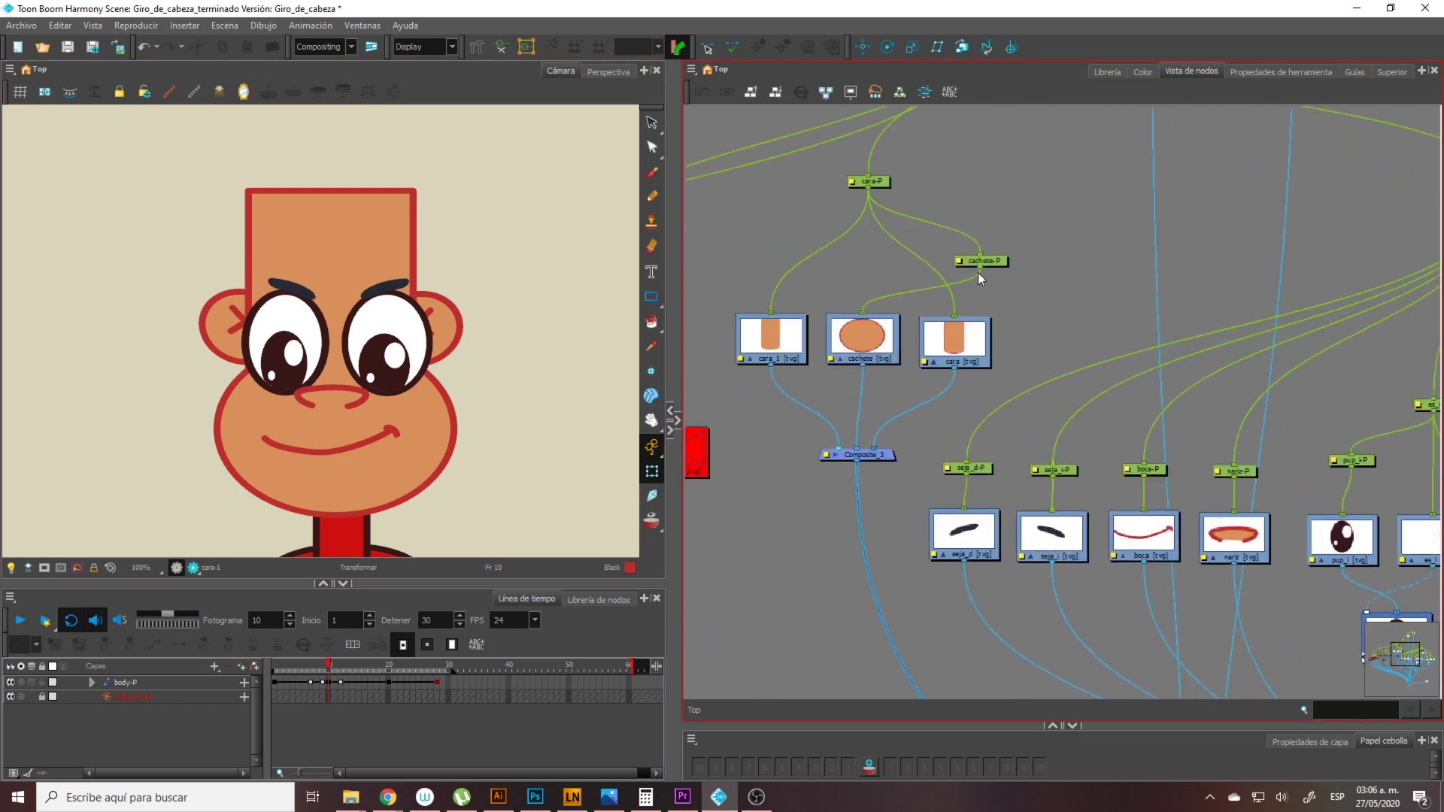
drag(1026, 218, 816, 499)
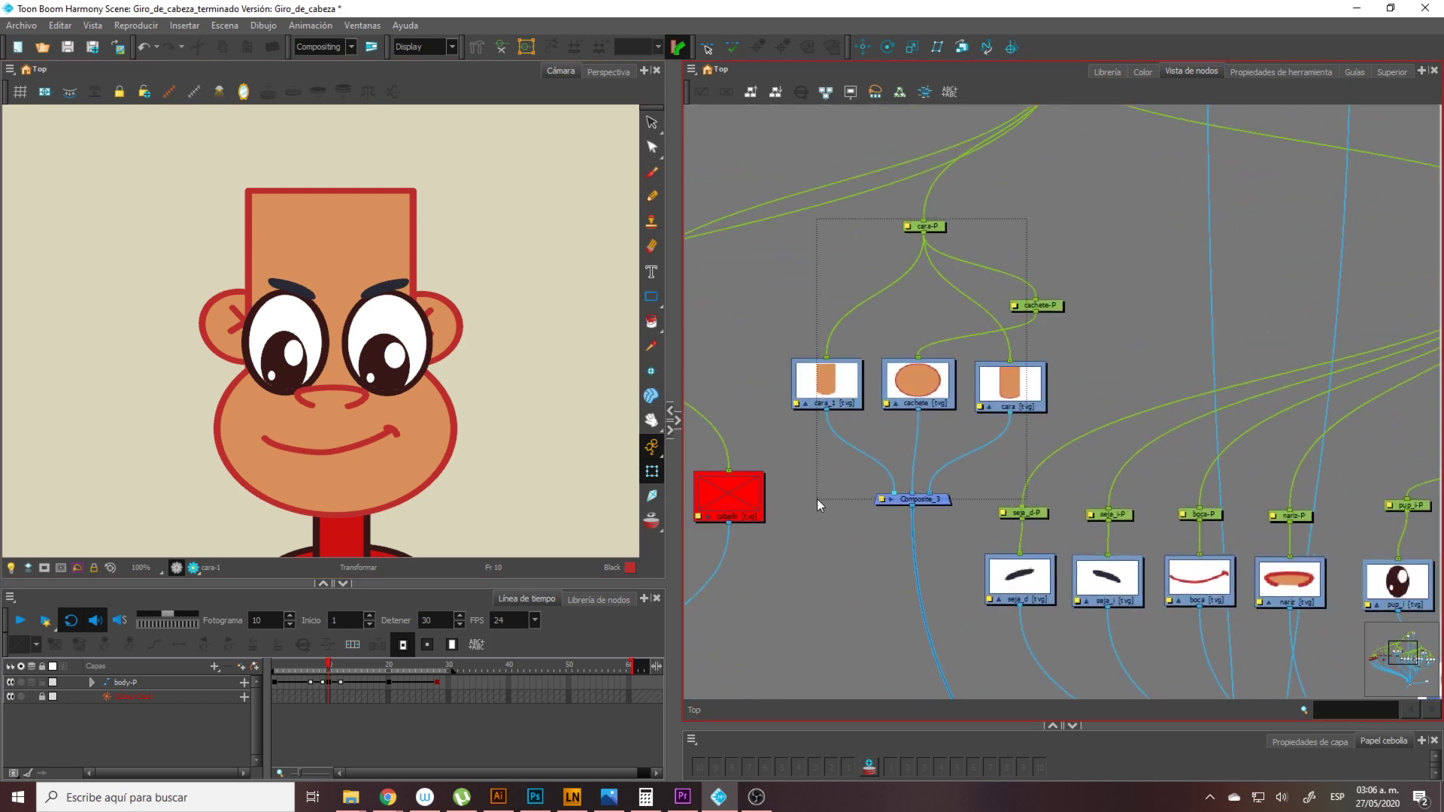
scroll(328, 372, down, 2)
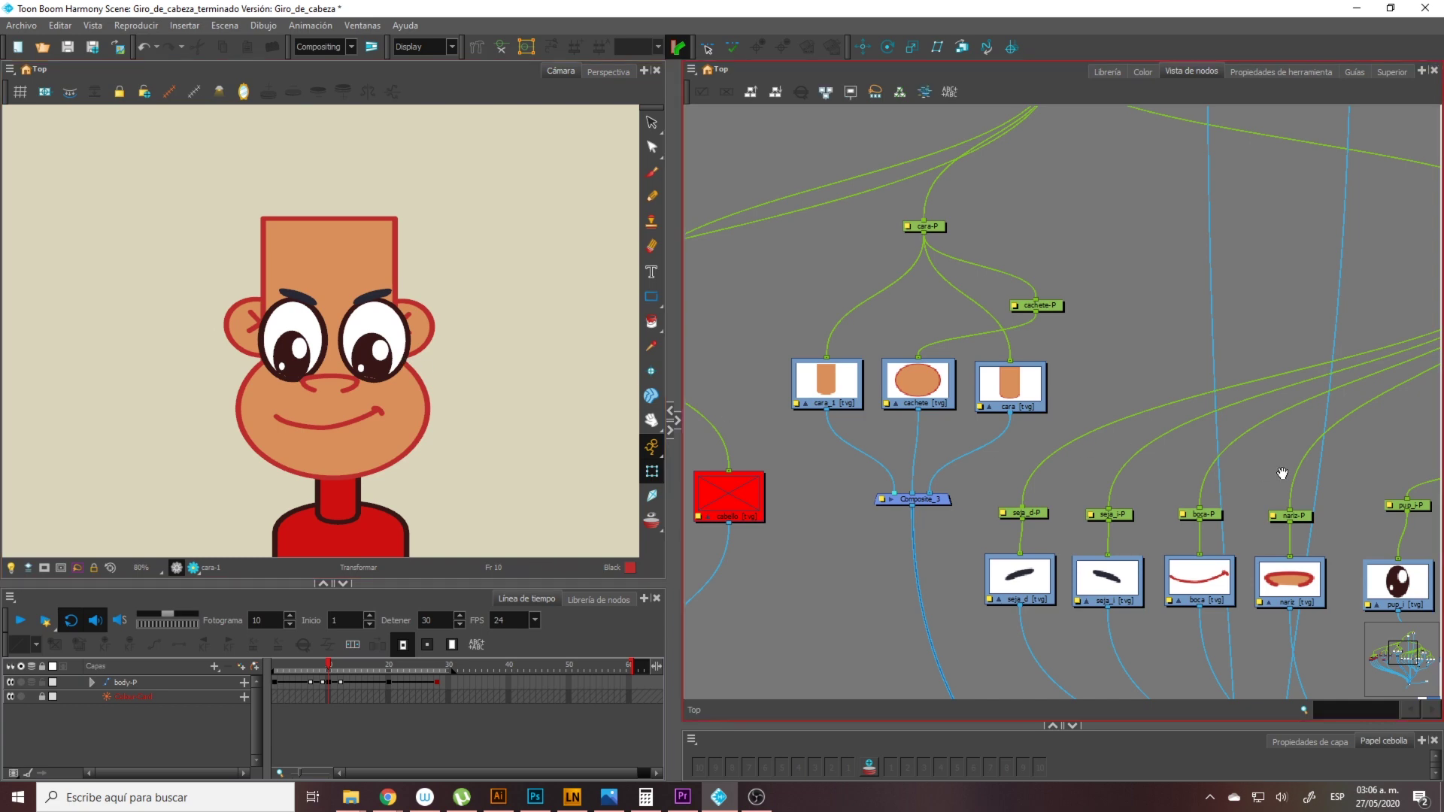
drag(1263, 472, 946, 418)
scroll(1001, 435, down, 2)
drag(1113, 456, 989, 413)
scroll(990, 413, up, 2)
drag(1145, 435, 1006, 349)
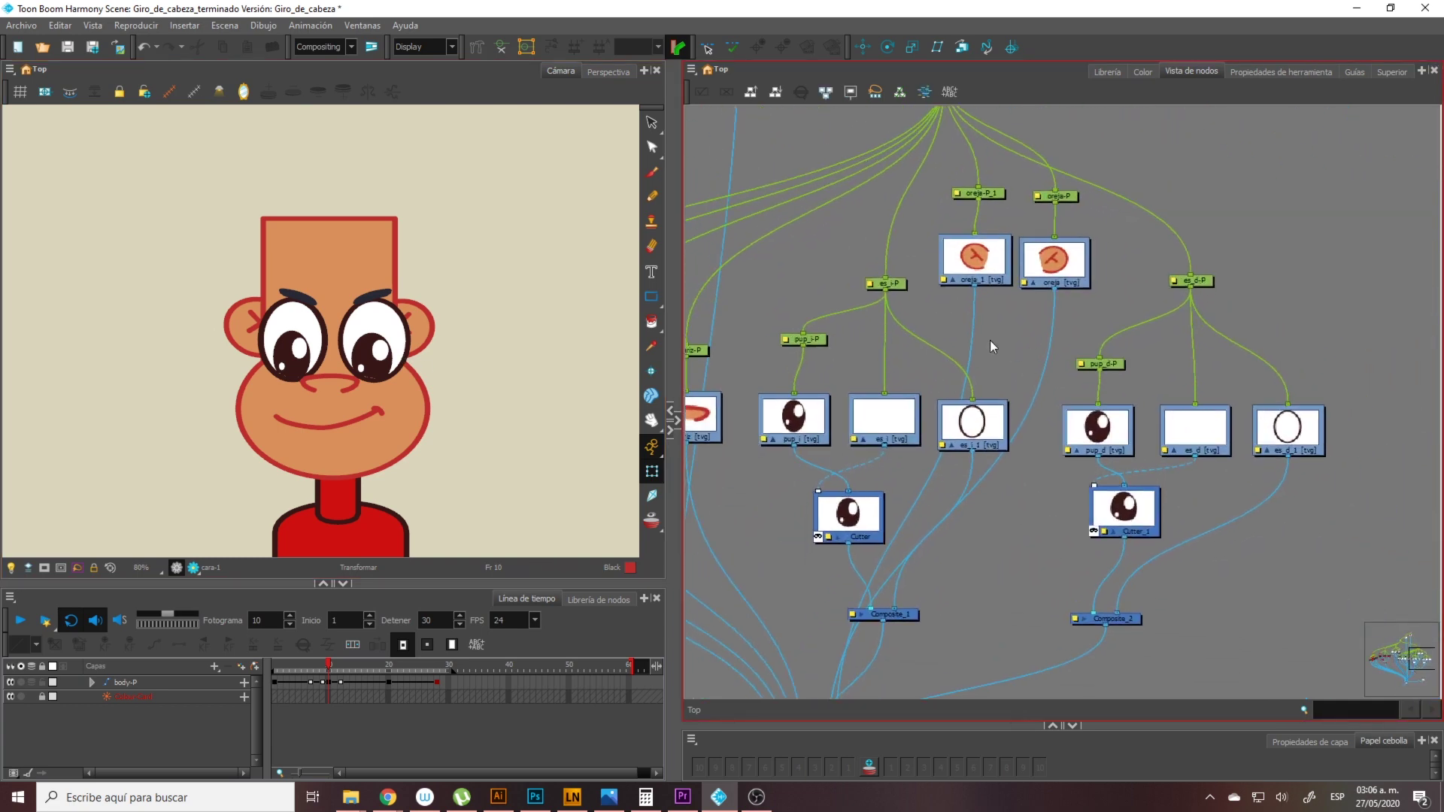
Test the eye mask by moving the pup_i pupil inside its eye, and undo the move
drag(895, 285, 897, 290)
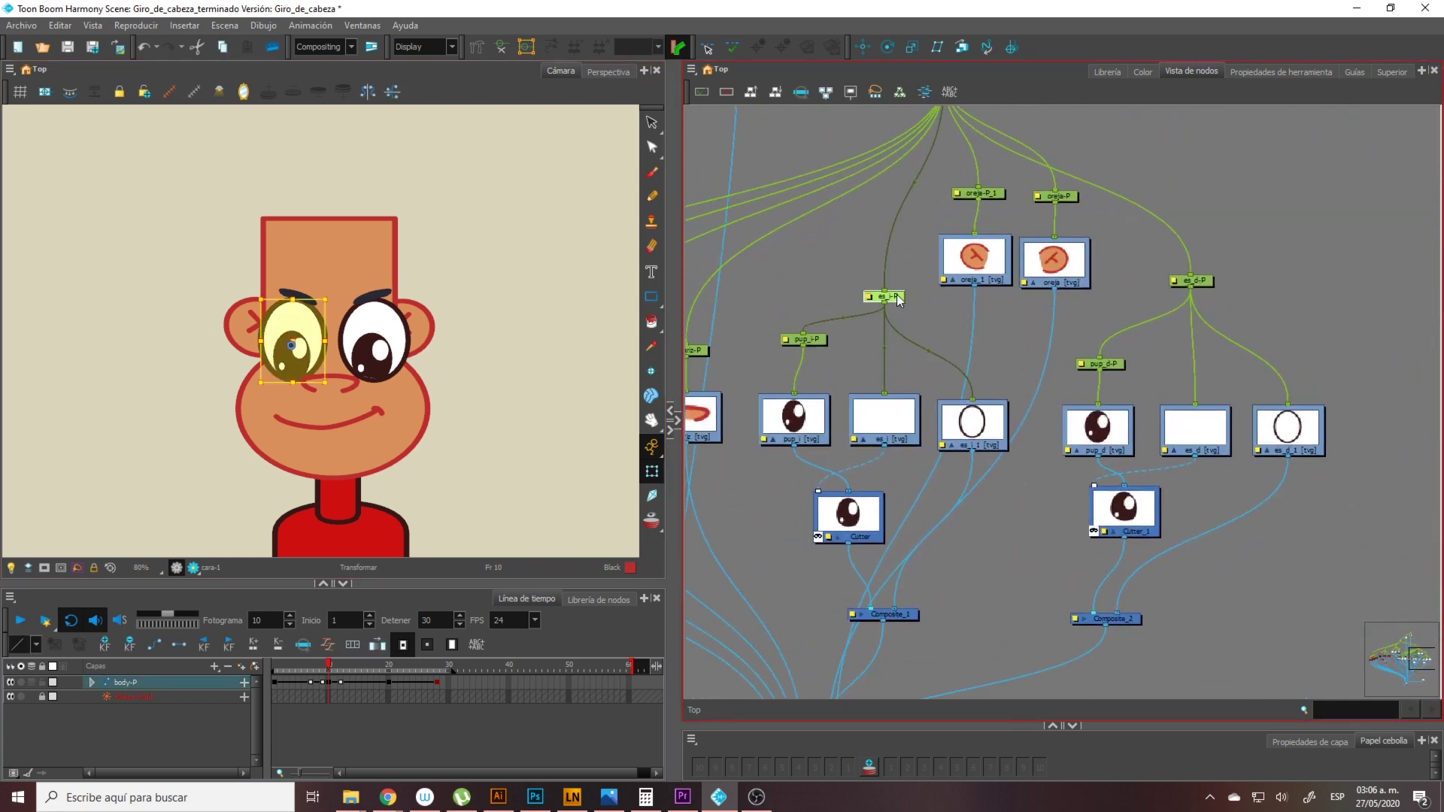
scroll(315, 387, up, 5)
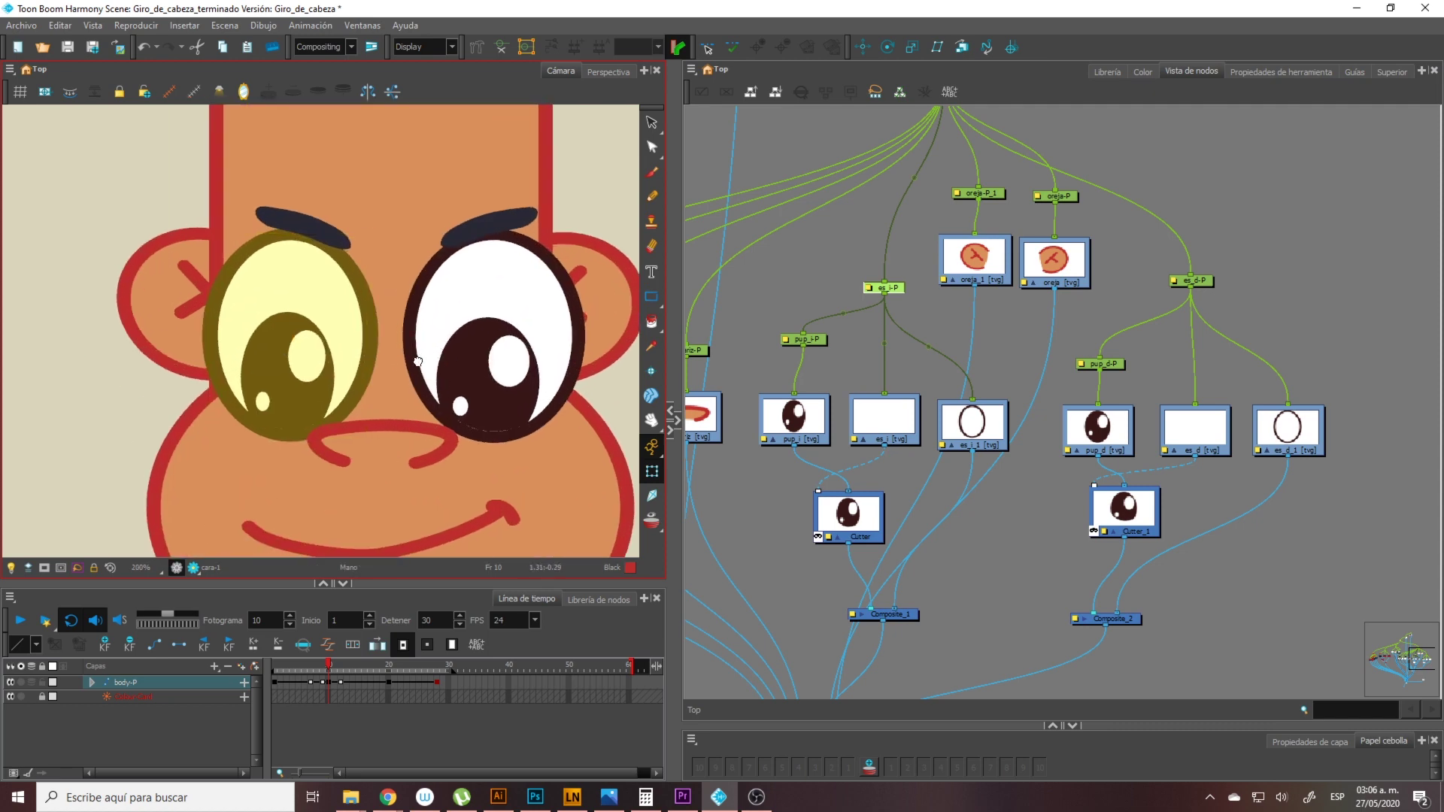
click(308, 407)
drag(294, 401, 203, 339)
key(ctrl+z)
click(1009, 477)
key(1)
key(1)
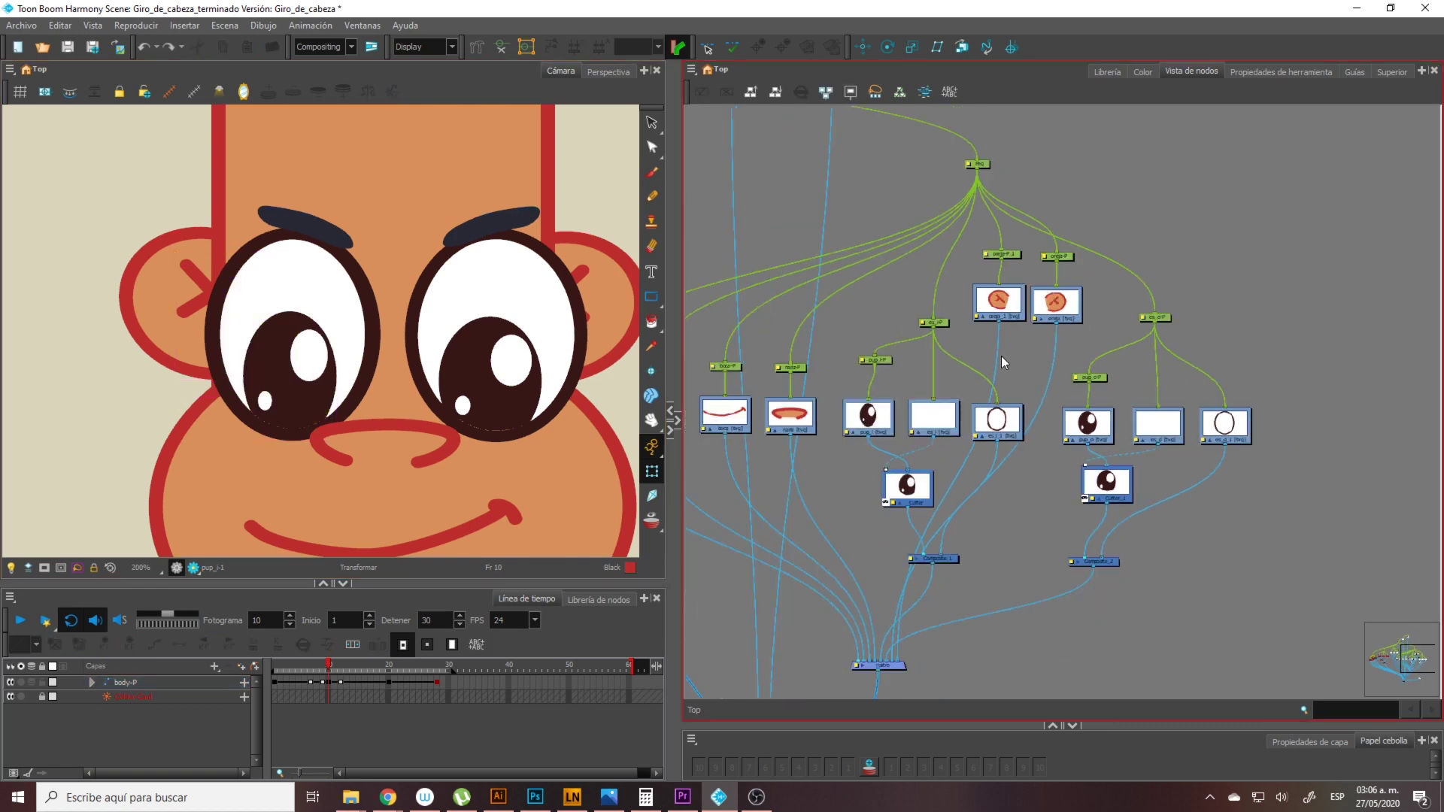
Disable both eye node groups, including their pegs, drawings, cutters and composites
drag(1004, 362, 1002, 319)
click(940, 283)
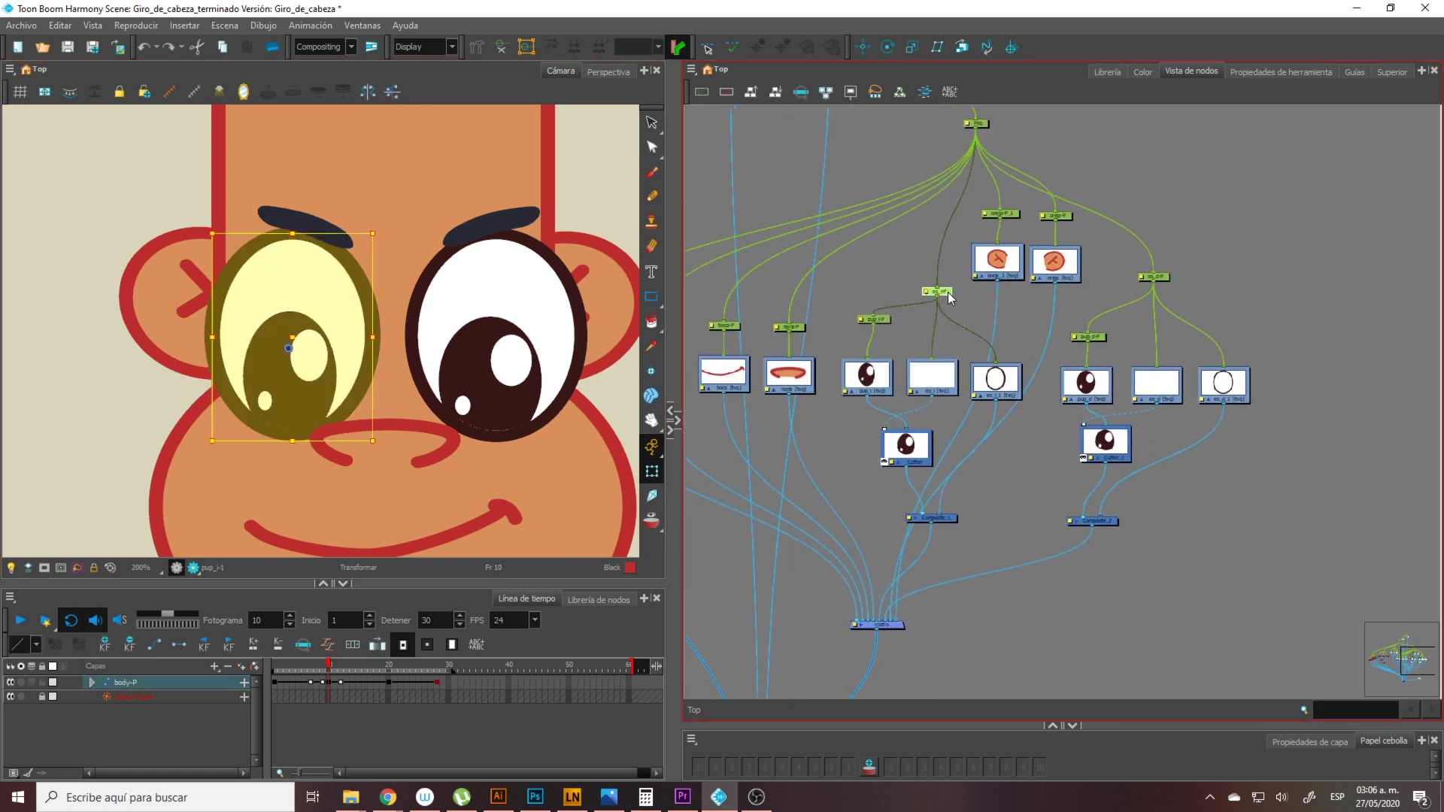
click(878, 320)
drag(1047, 280, 1027, 350)
drag(1063, 248, 959, 355)
drag(1040, 331, 1042, 283)
click(1167, 334)
drag(1201, 327, 875, 560)
key(d)
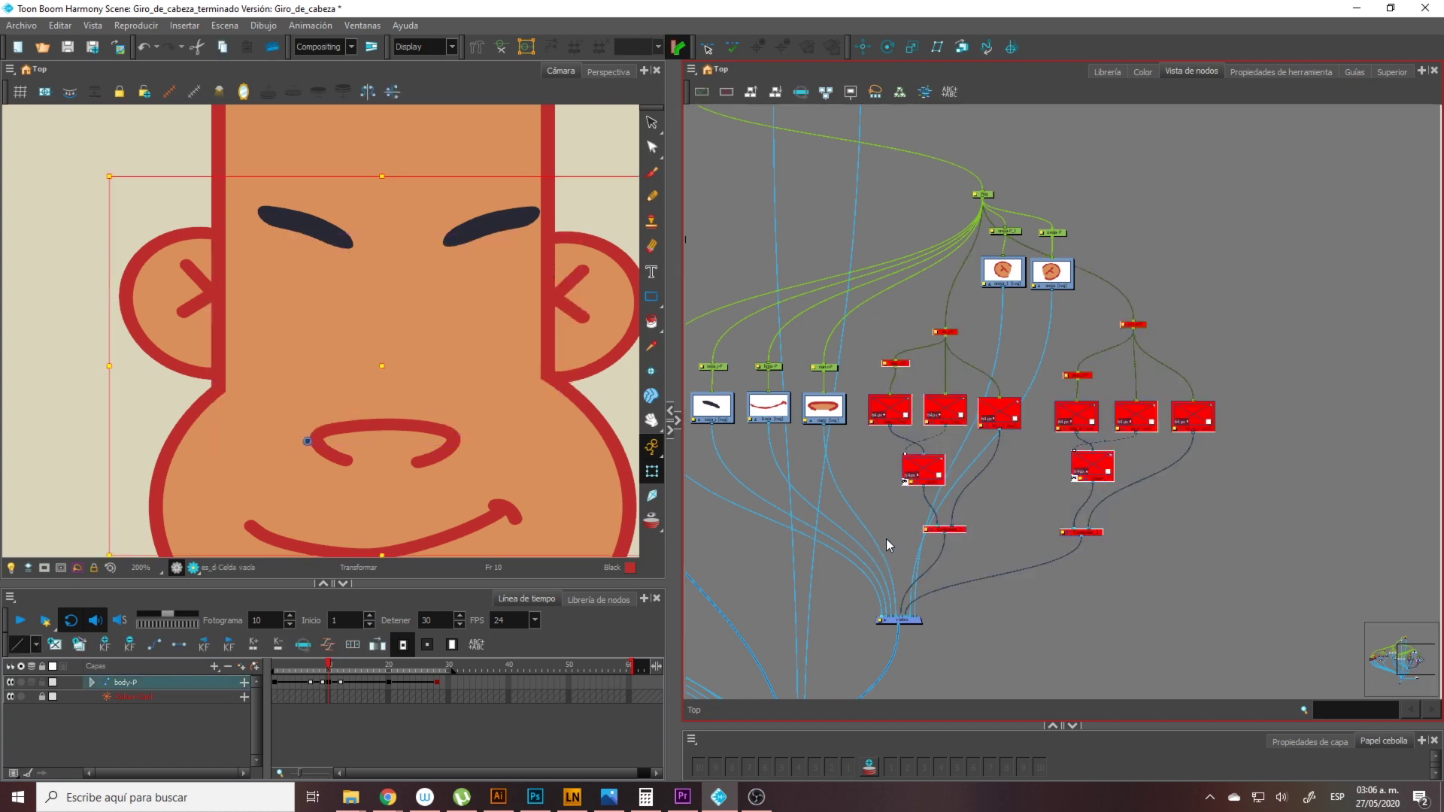
Rename the generic Peg that parents the facial features as ROSTRO
scroll(387, 370, down, 3)
drag(923, 335, 1024, 408)
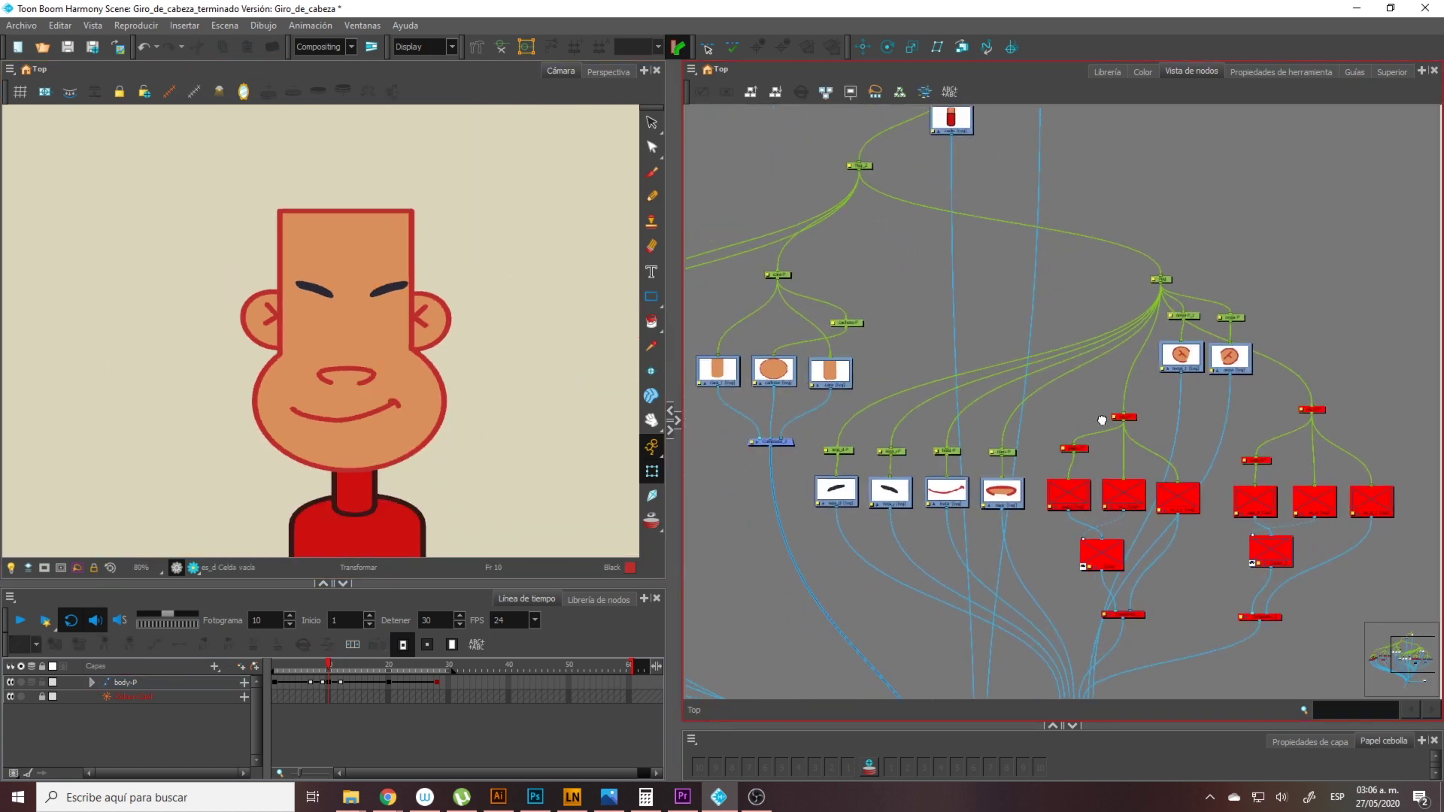
scroll(821, 494, up, 3)
mouse_move(756, 489)
mouse_down()
mouse_move(1037, 411)
mouse_move(850, 423)
mouse_up()
mouse_move(981, 462)
mouse_down()
mouse_move(764, 467)
mouse_move(832, 476)
mouse_up()
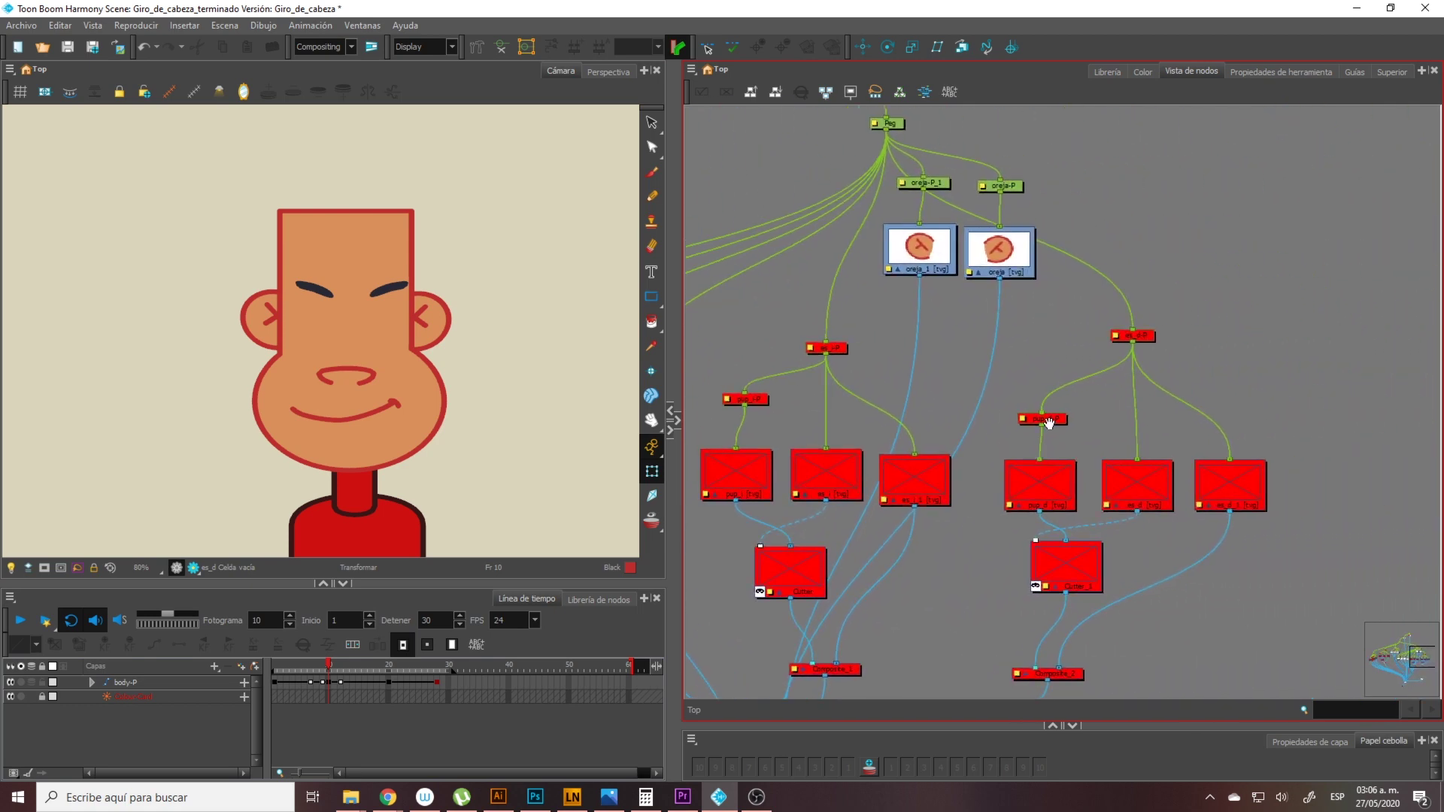
drag(1048, 424, 991, 512)
mouse_move(945, 445)
mouse_down()
mouse_move(1021, 242)
mouse_move(1085, 335)
mouse_move(1097, 476)
mouse_up()
scroll(1000, 222, up, 3)
click(1028, 329)
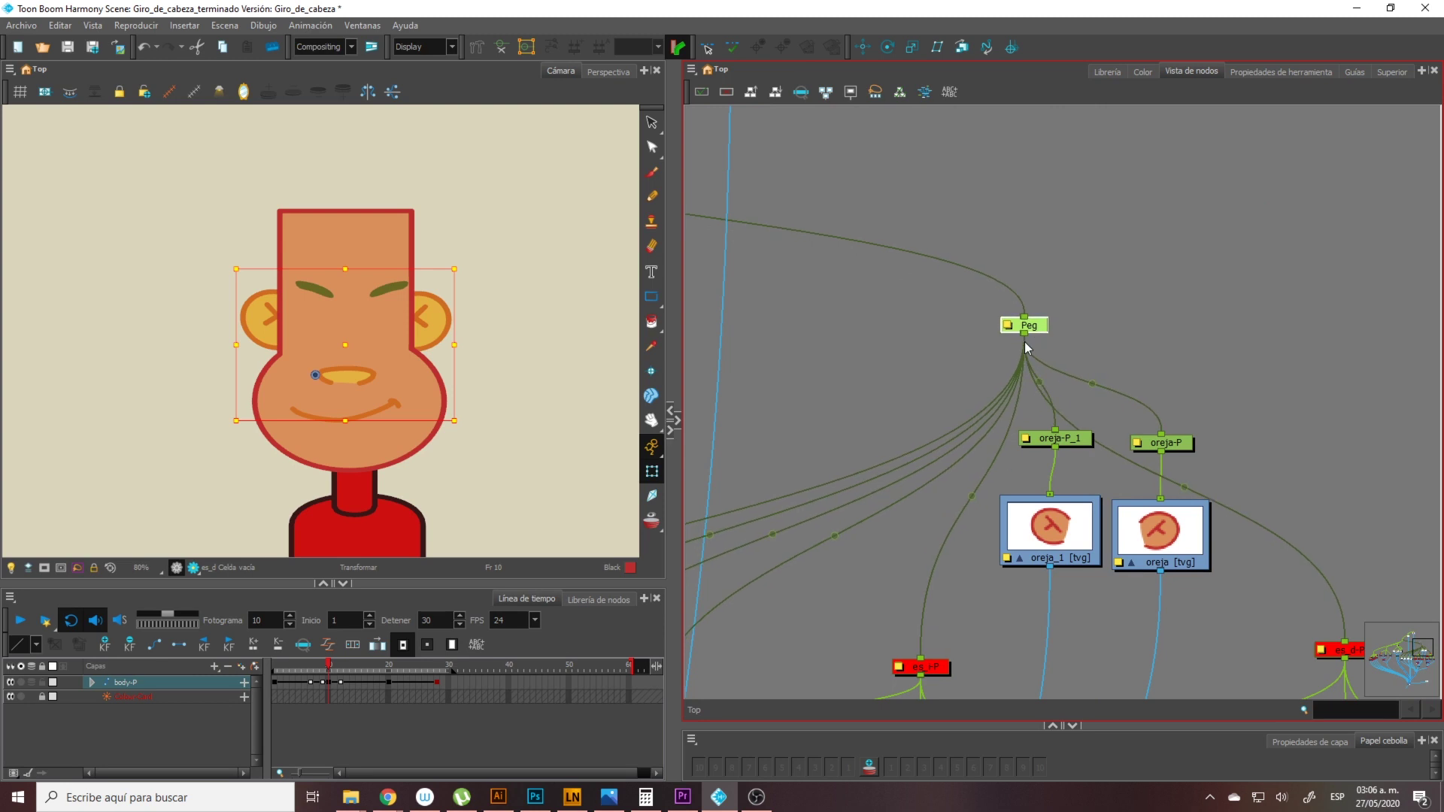
click(1008, 325)
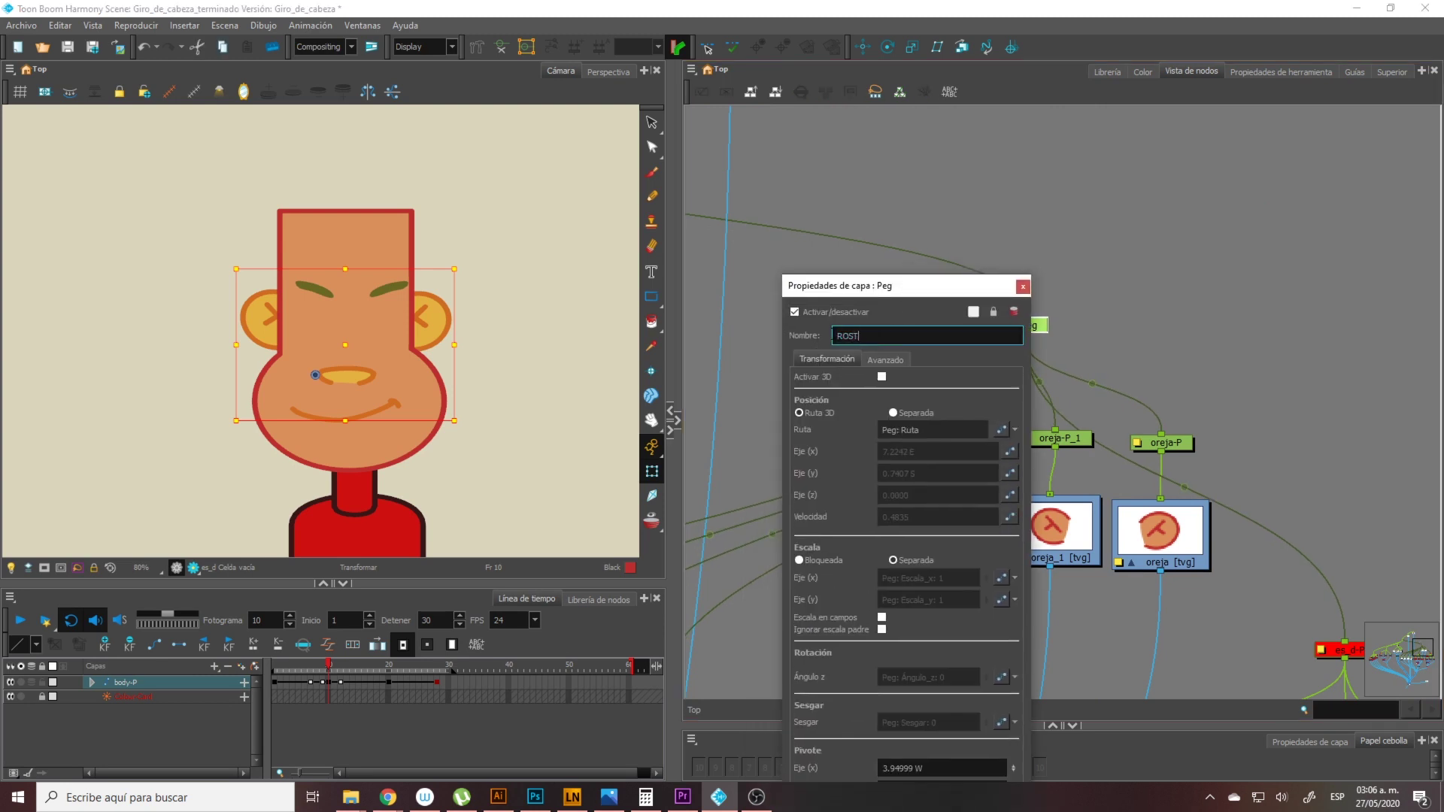
text(ROSTRO)
key(Return)
click(1023, 286)
click(1100, 315)
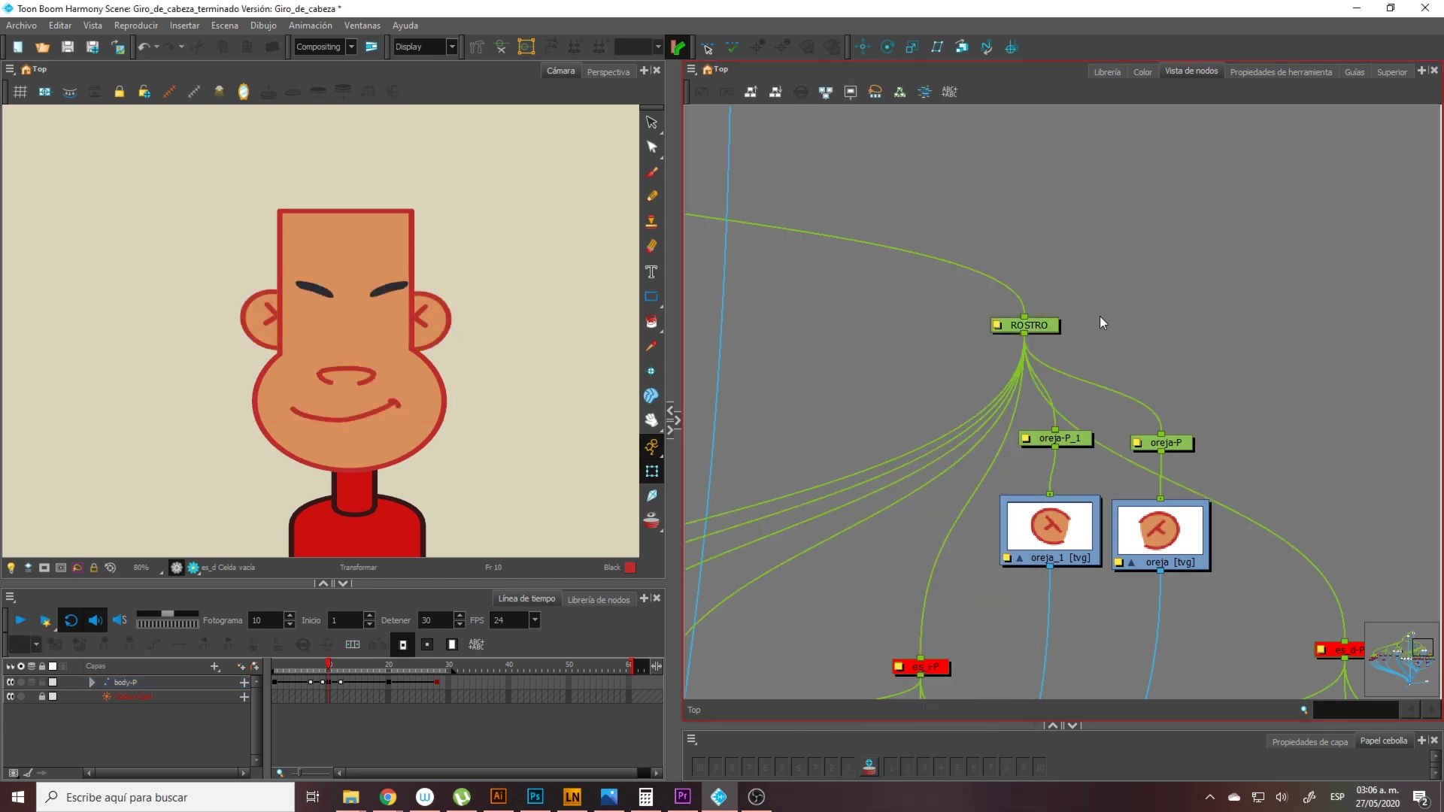
Select the ROSTRO peg and examine which facial features it controls on the character
scroll(620, 367, down, 3)
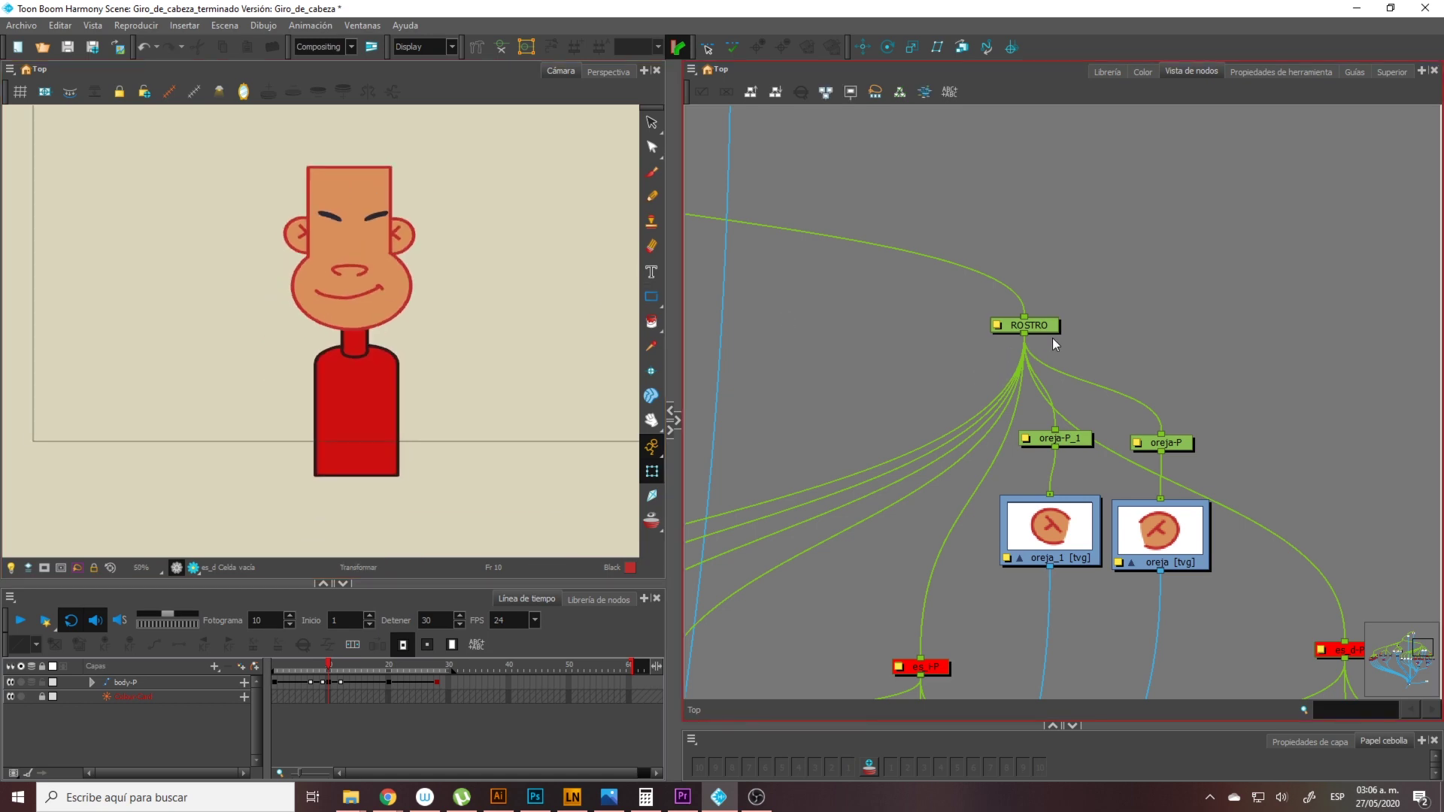
click(1051, 331)
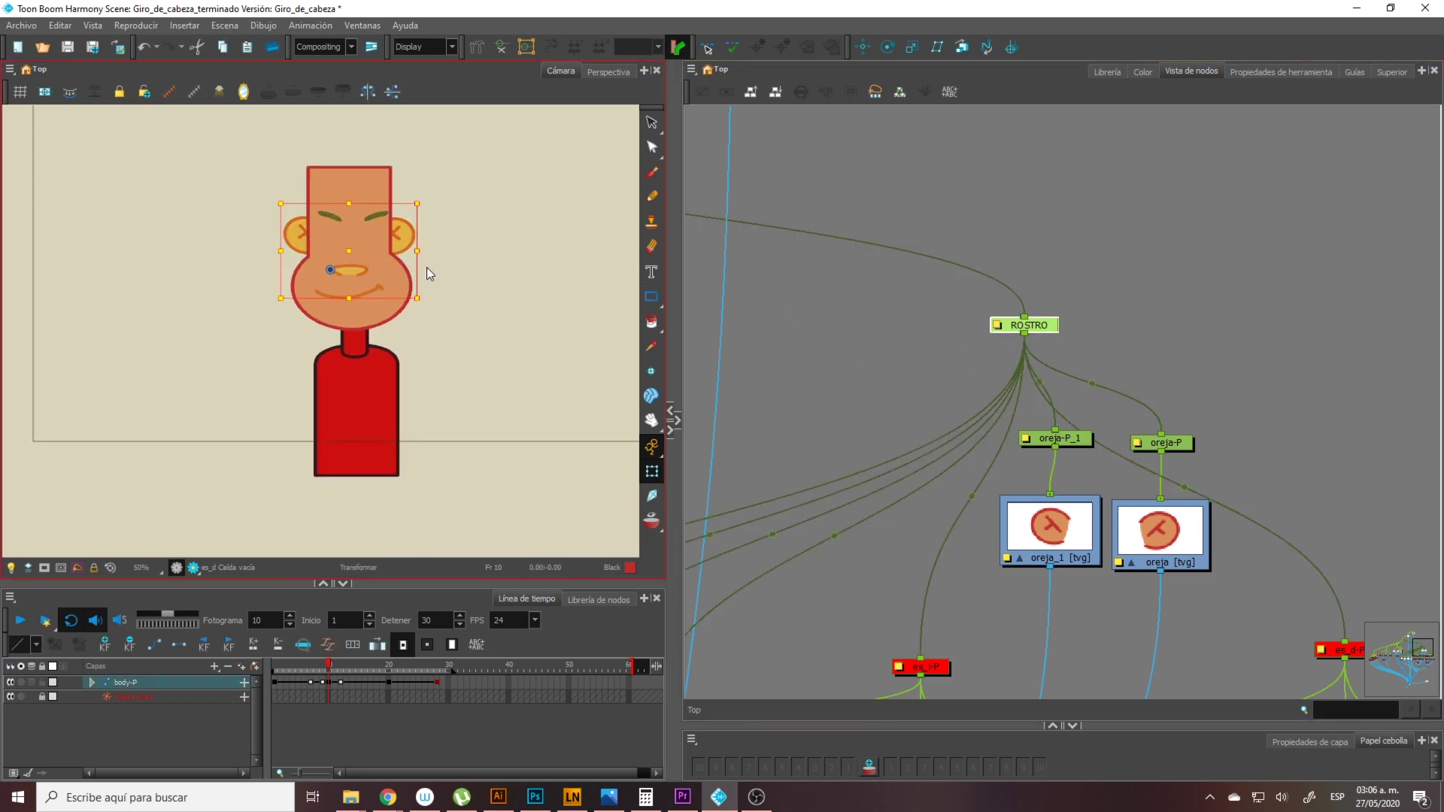
scroll(379, 250, up, 3)
scroll(380, 339, up, 1)
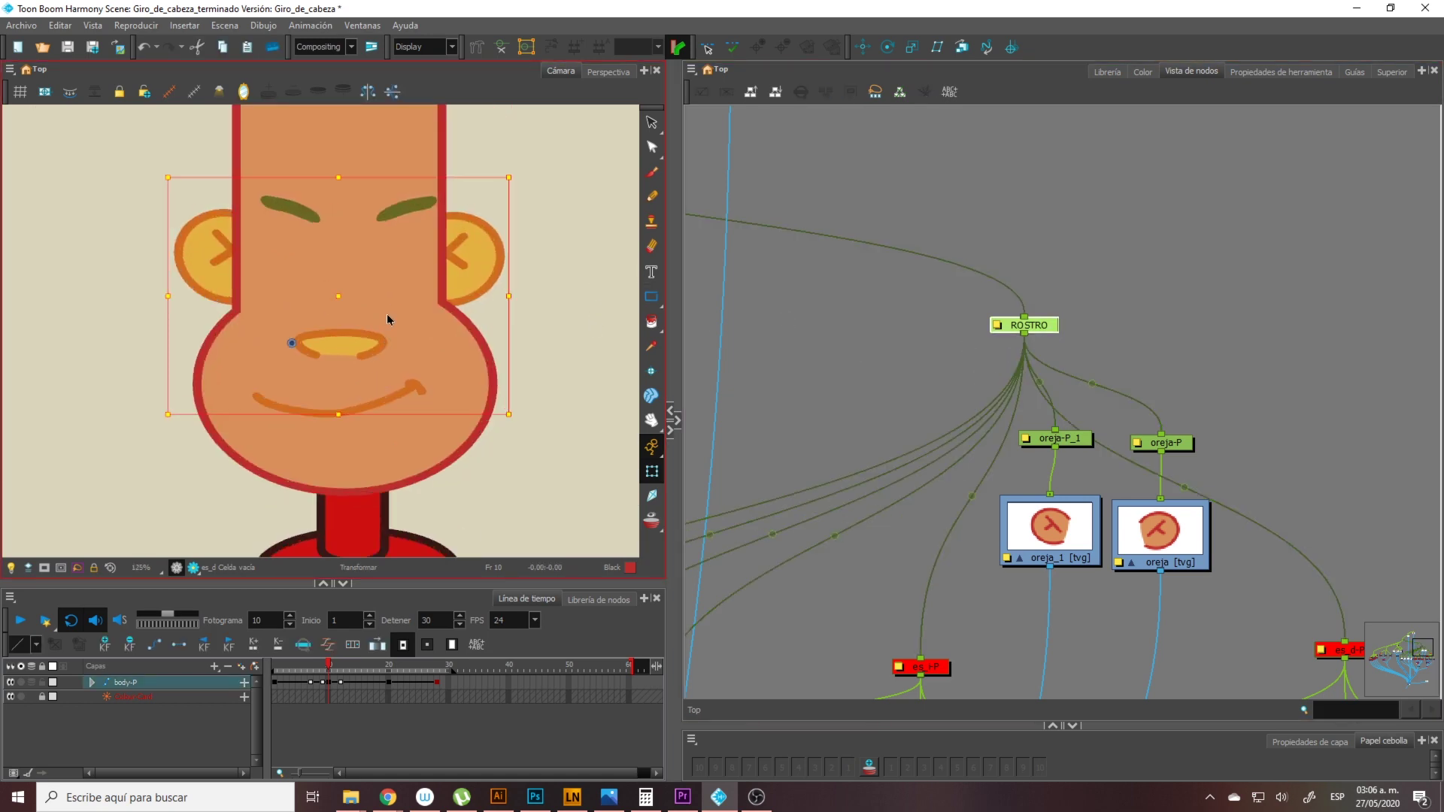
click(1109, 319)
Examine the rostro composite and the facial feature layers feeding into it
scroll(1108, 319, down, 3)
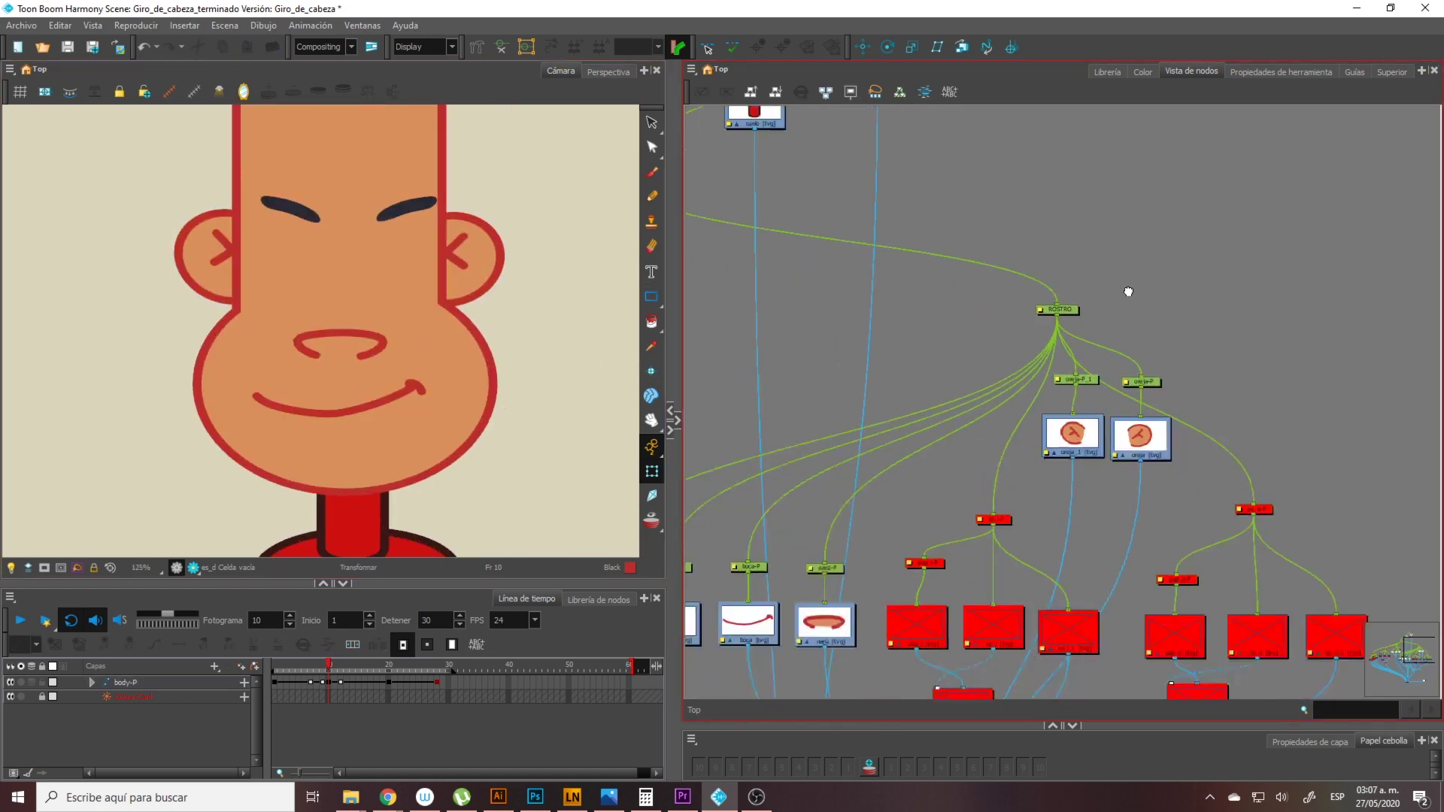
drag(1128, 291, 1119, 258)
scroll(1119, 259, down, 3)
drag(1100, 427, 1075, 302)
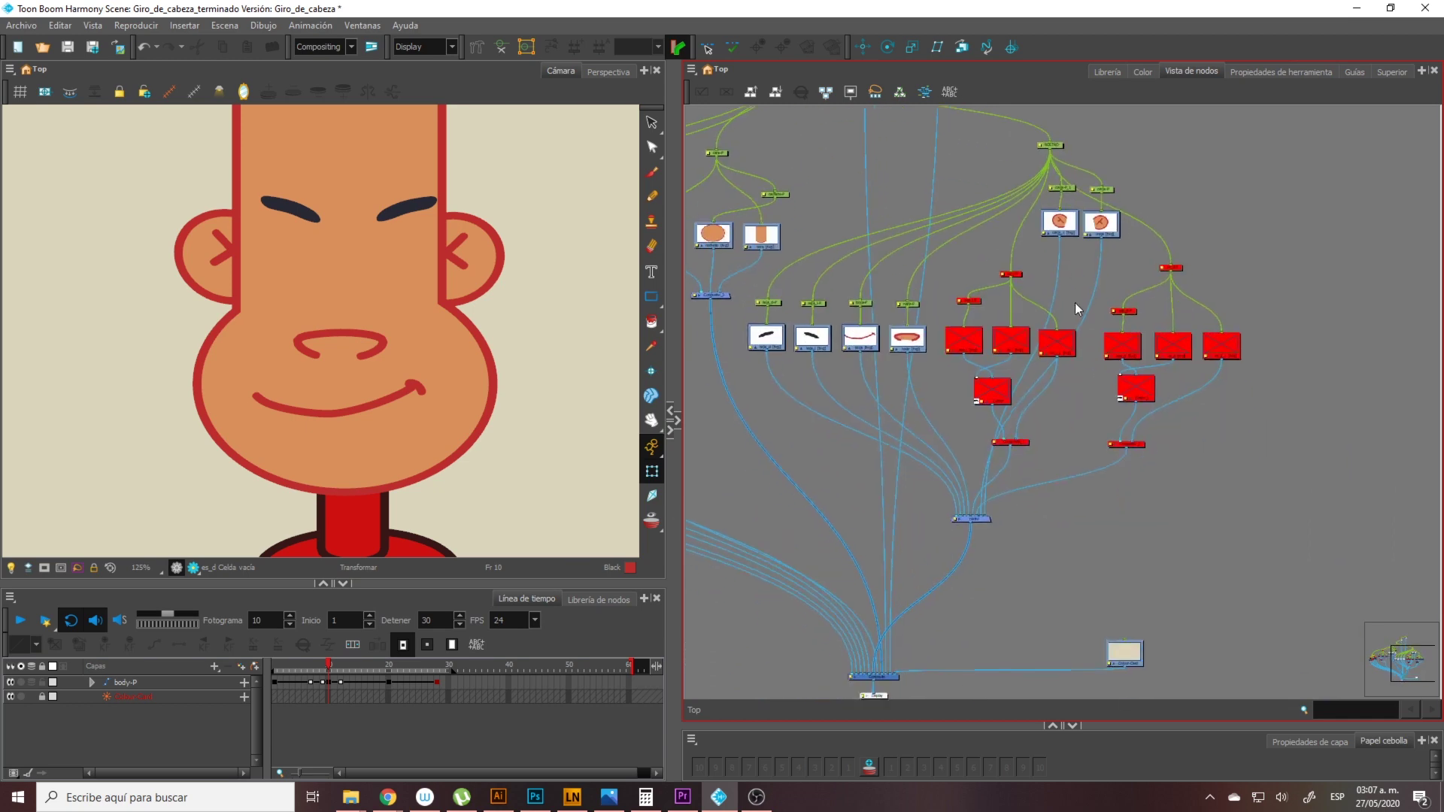
scroll(1068, 407, up, 2)
drag(984, 505, 1099, 525)
scroll(1077, 572, down, 1)
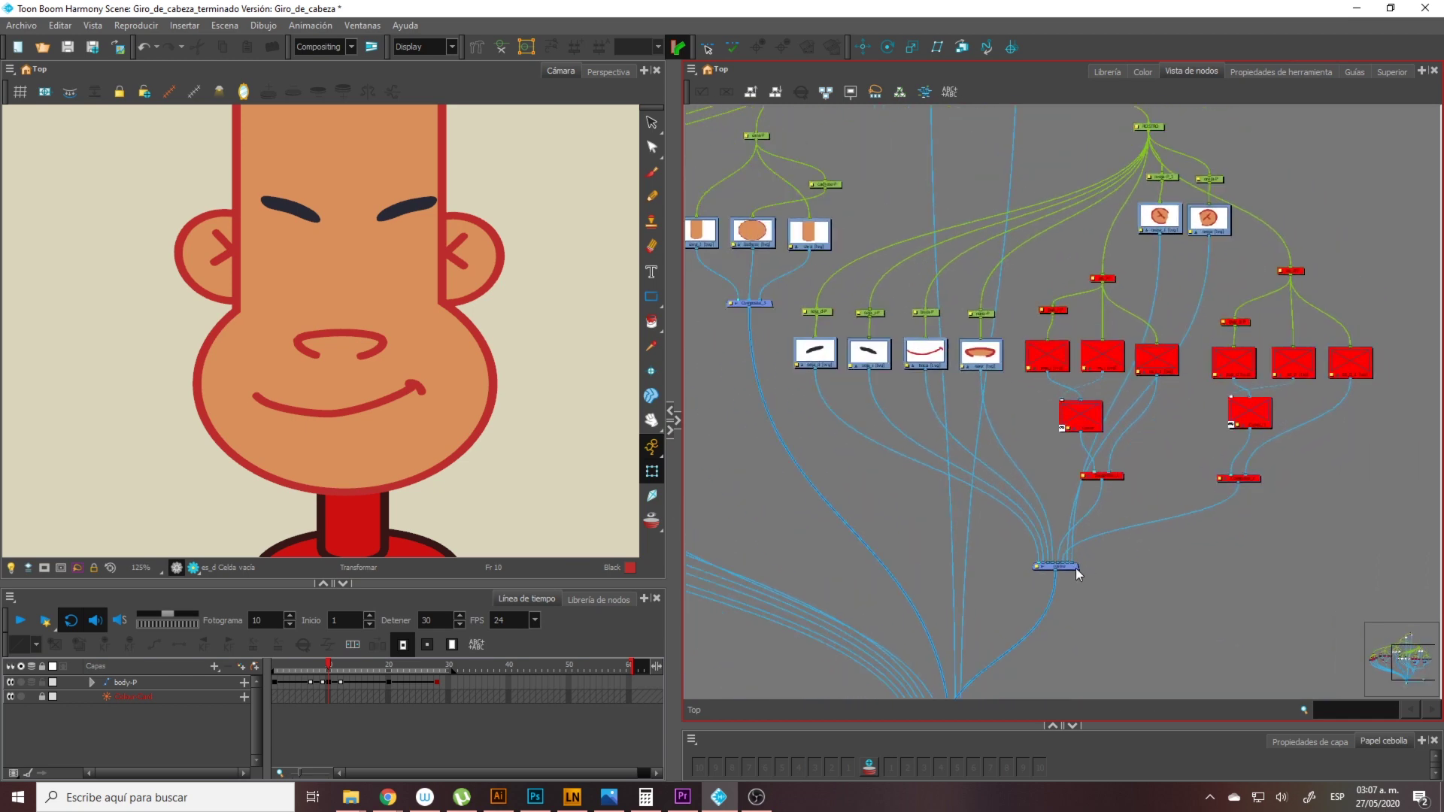
drag(1070, 570, 1095, 570)
scroll(1096, 564, up, 1)
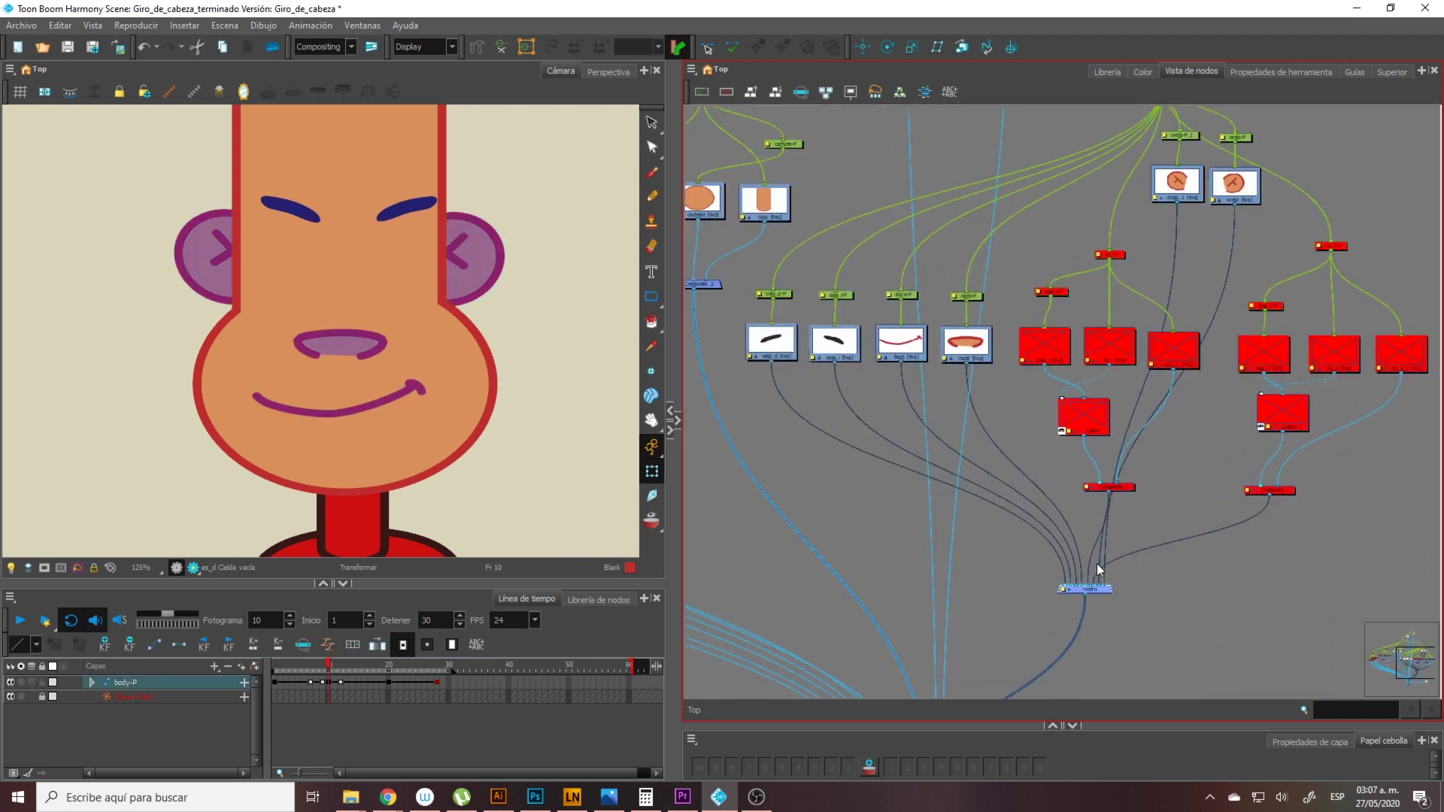
scroll(1096, 562, up, 5)
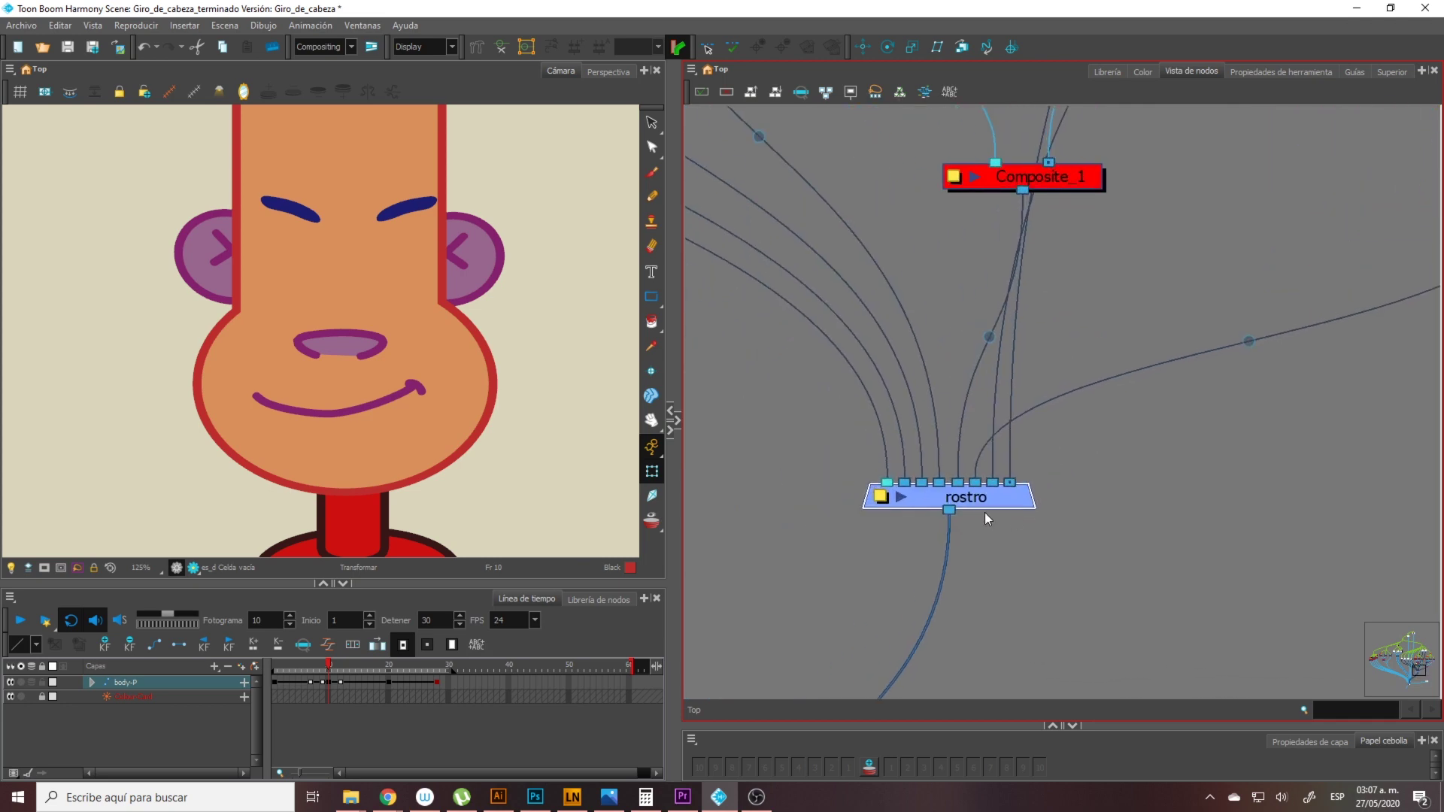
click(1121, 497)
scroll(1073, 493, down, 4)
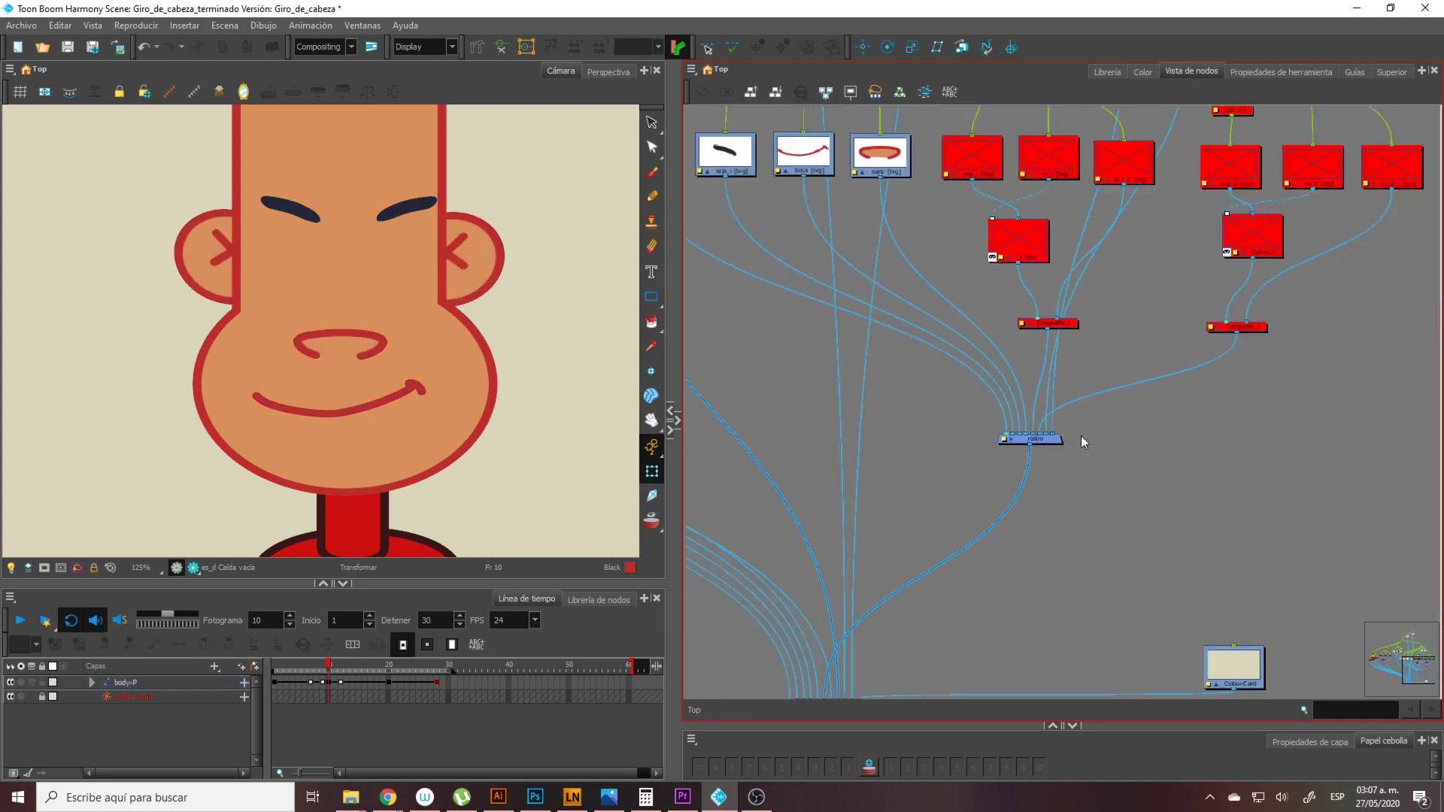
Select one of the ear drawings and trace its connection down to the rostro composite
drag(1096, 354, 983, 606)
scroll(985, 509, up, 1)
drag(1016, 508, 1133, 477)
scroll(1210, 484, down, 2)
scroll(1112, 478, down, 1)
click(1164, 212)
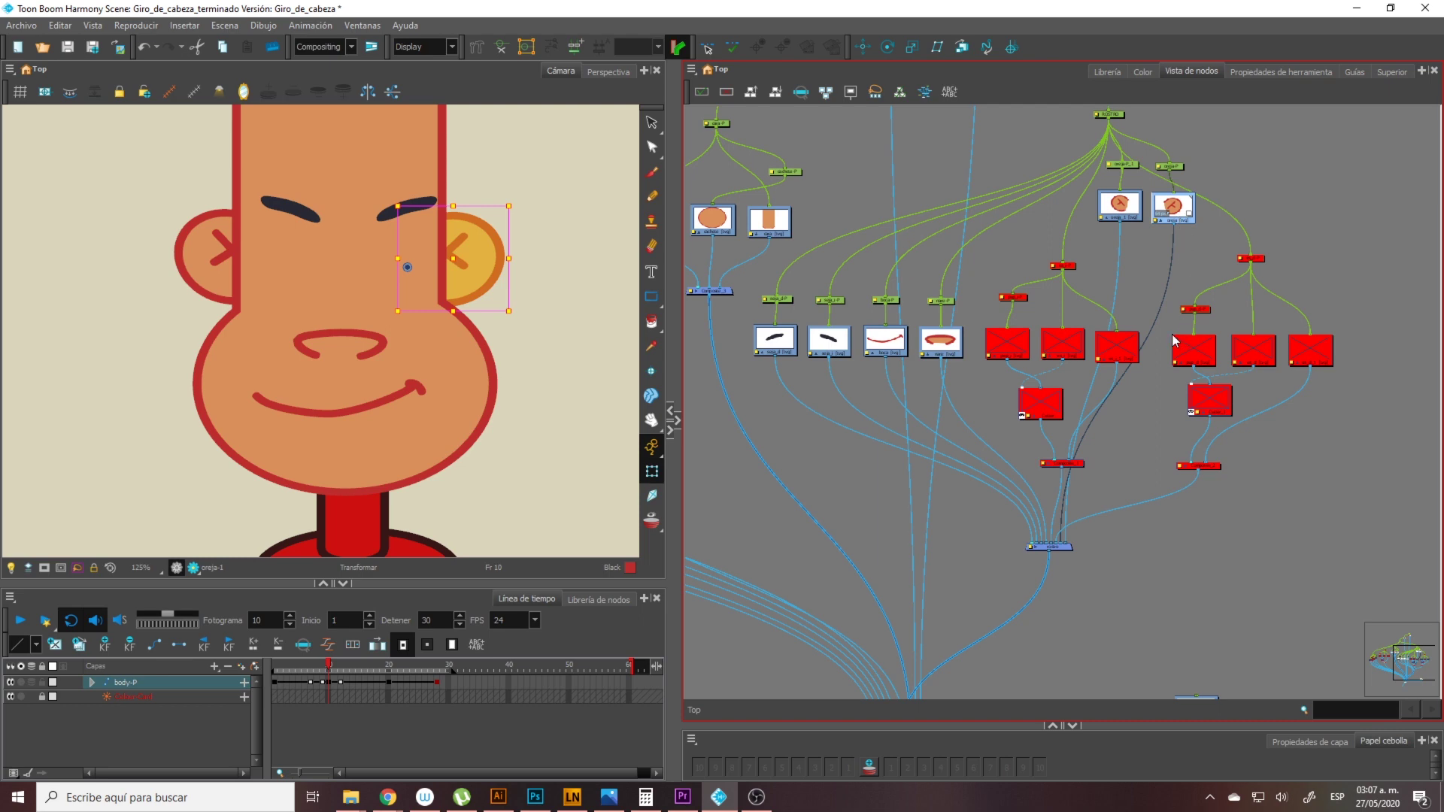
drag(1160, 347, 1170, 281)
scroll(1139, 417, down, 1)
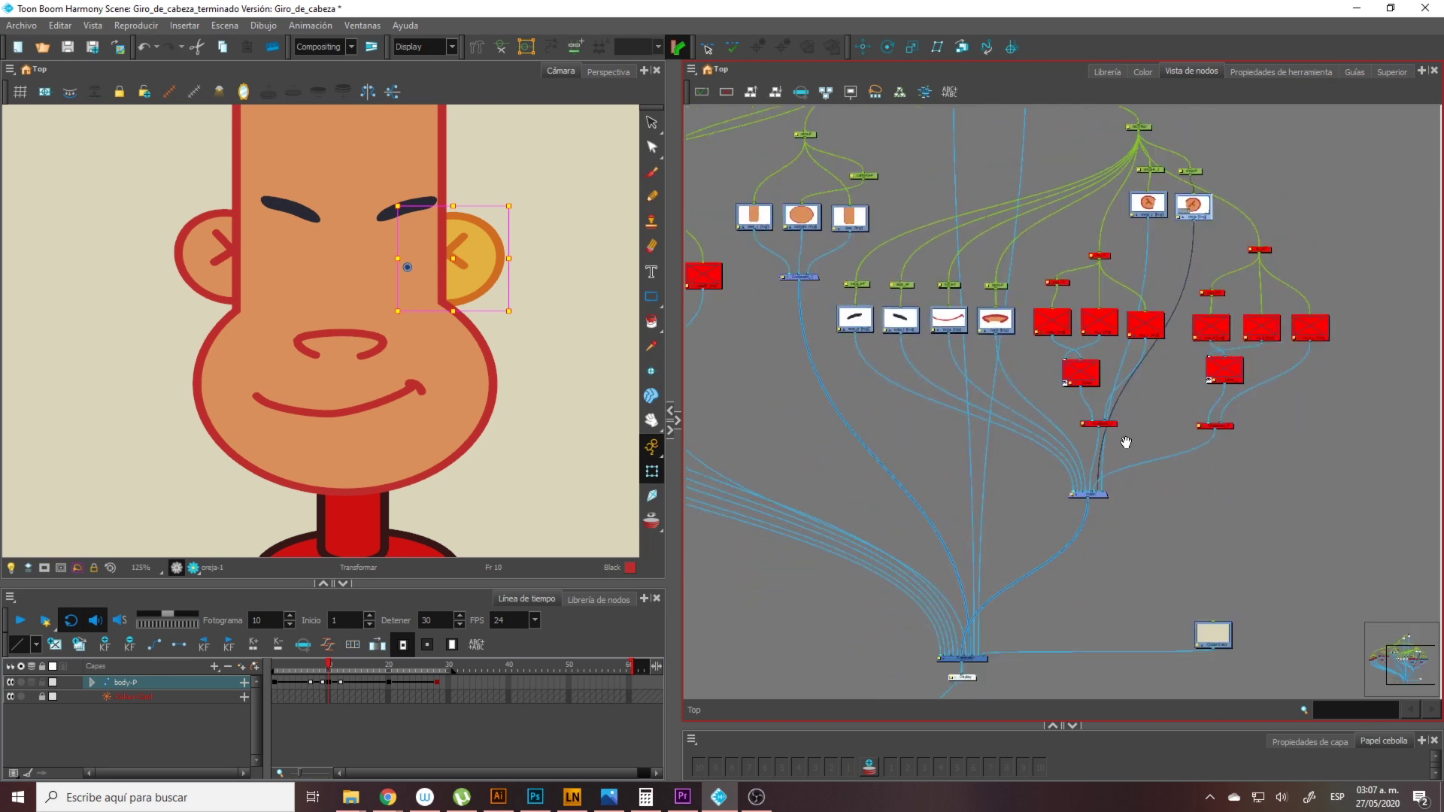
drag(1125, 441, 1122, 462)
scroll(1173, 248, up, 1)
drag(1176, 251, 1182, 223)
scroll(1160, 272, down, 1)
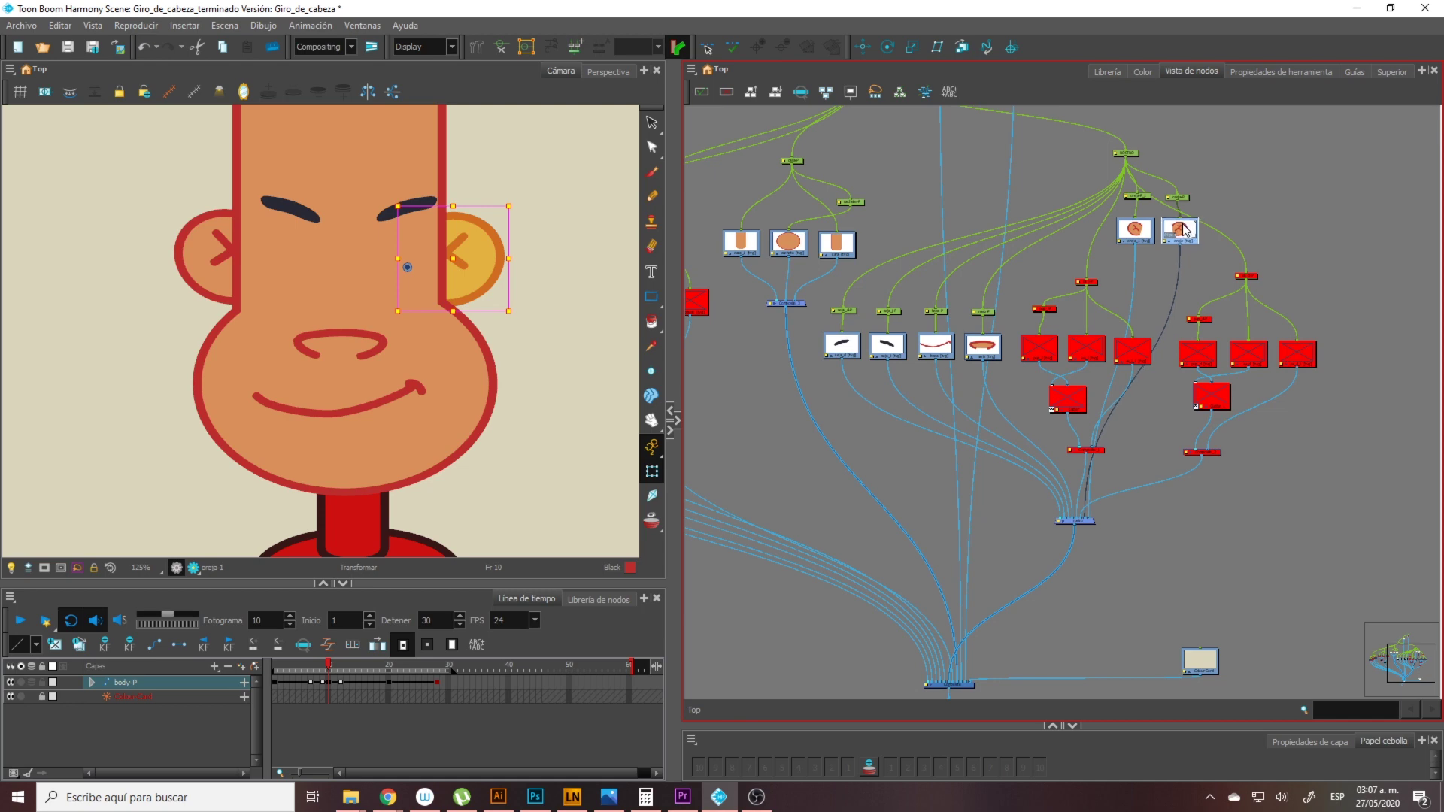
Deselect the ear and inspect the input connections of the rostro composite up close
click(1220, 248)
scroll(948, 517, up, 6)
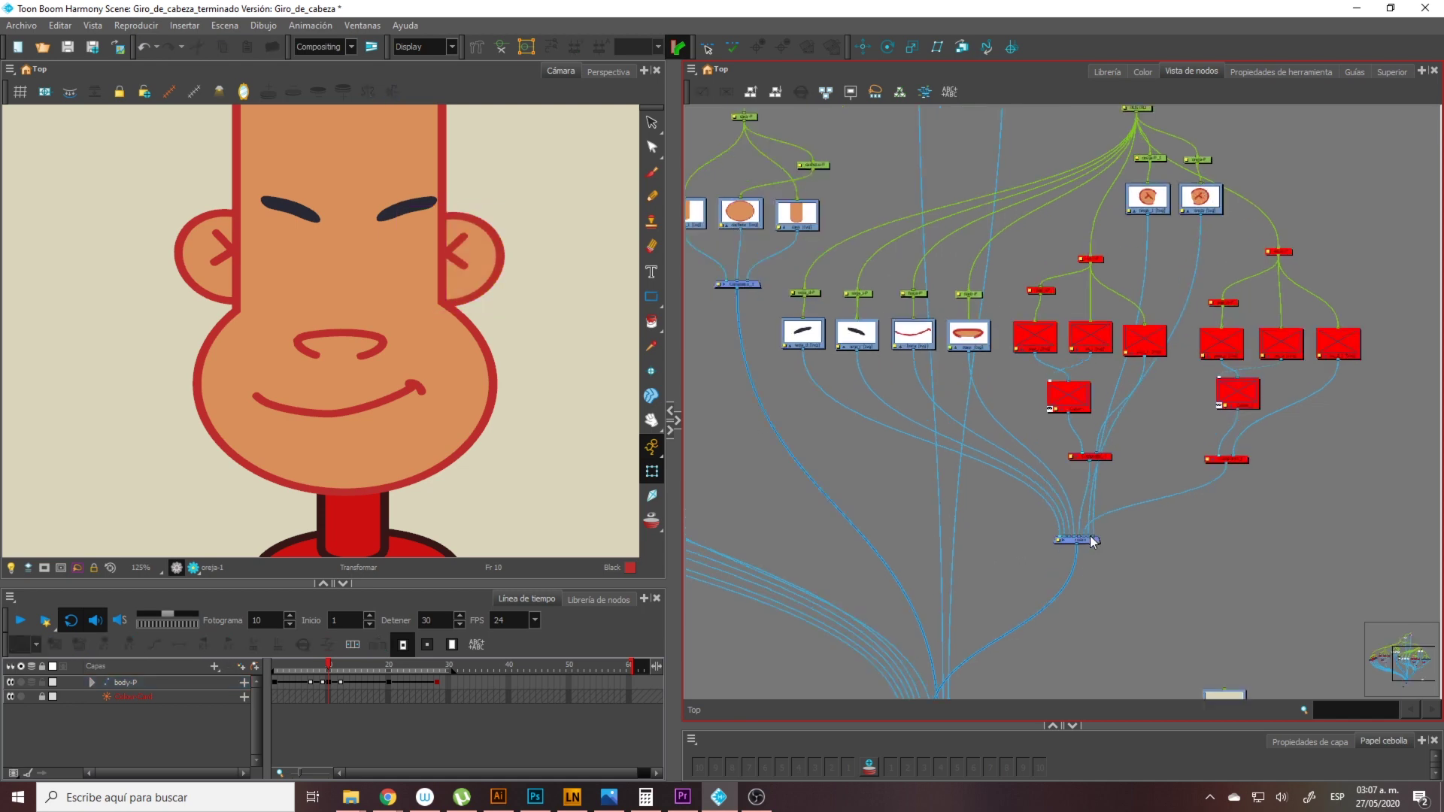
scroll(851, 472, up, 2)
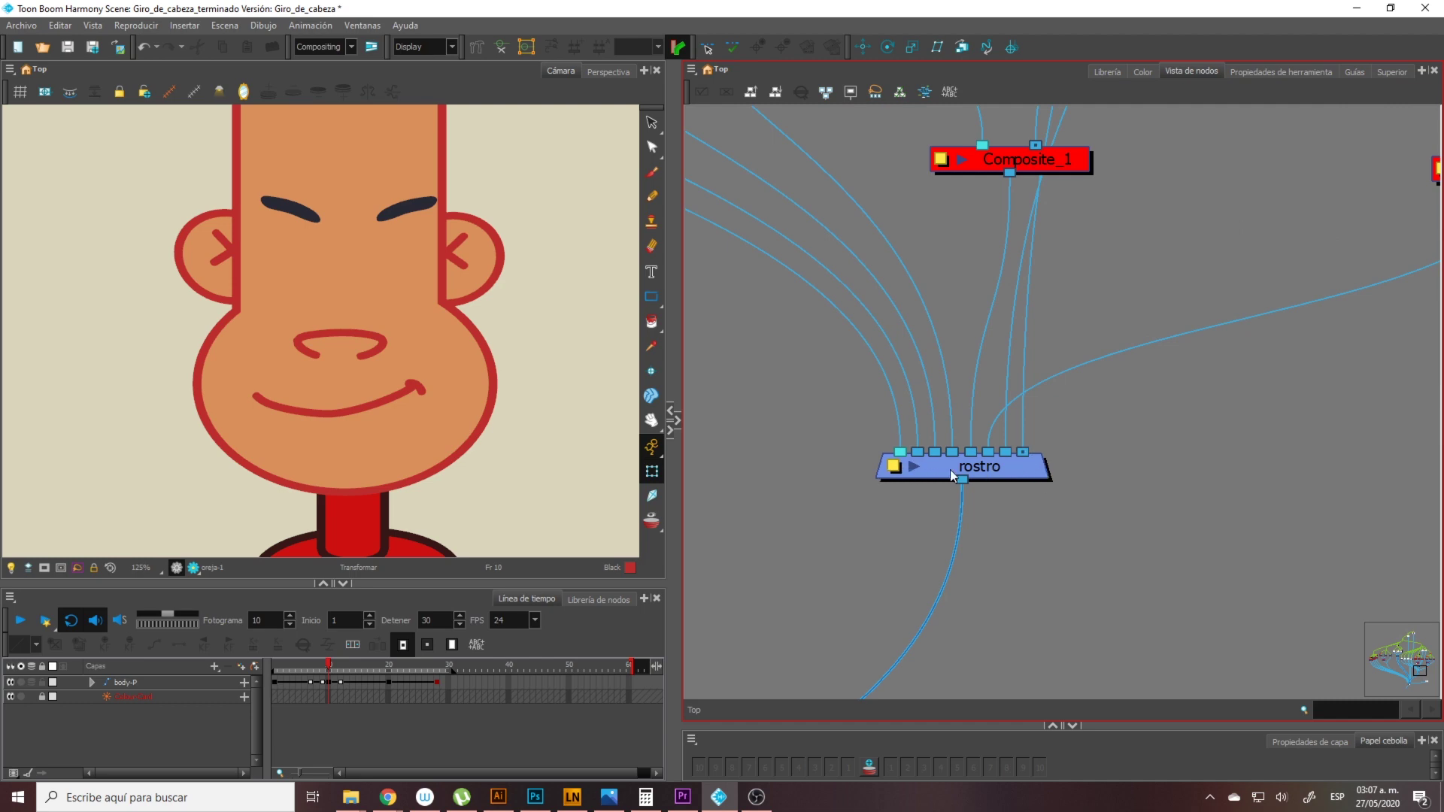
scroll(1042, 430, down, 8)
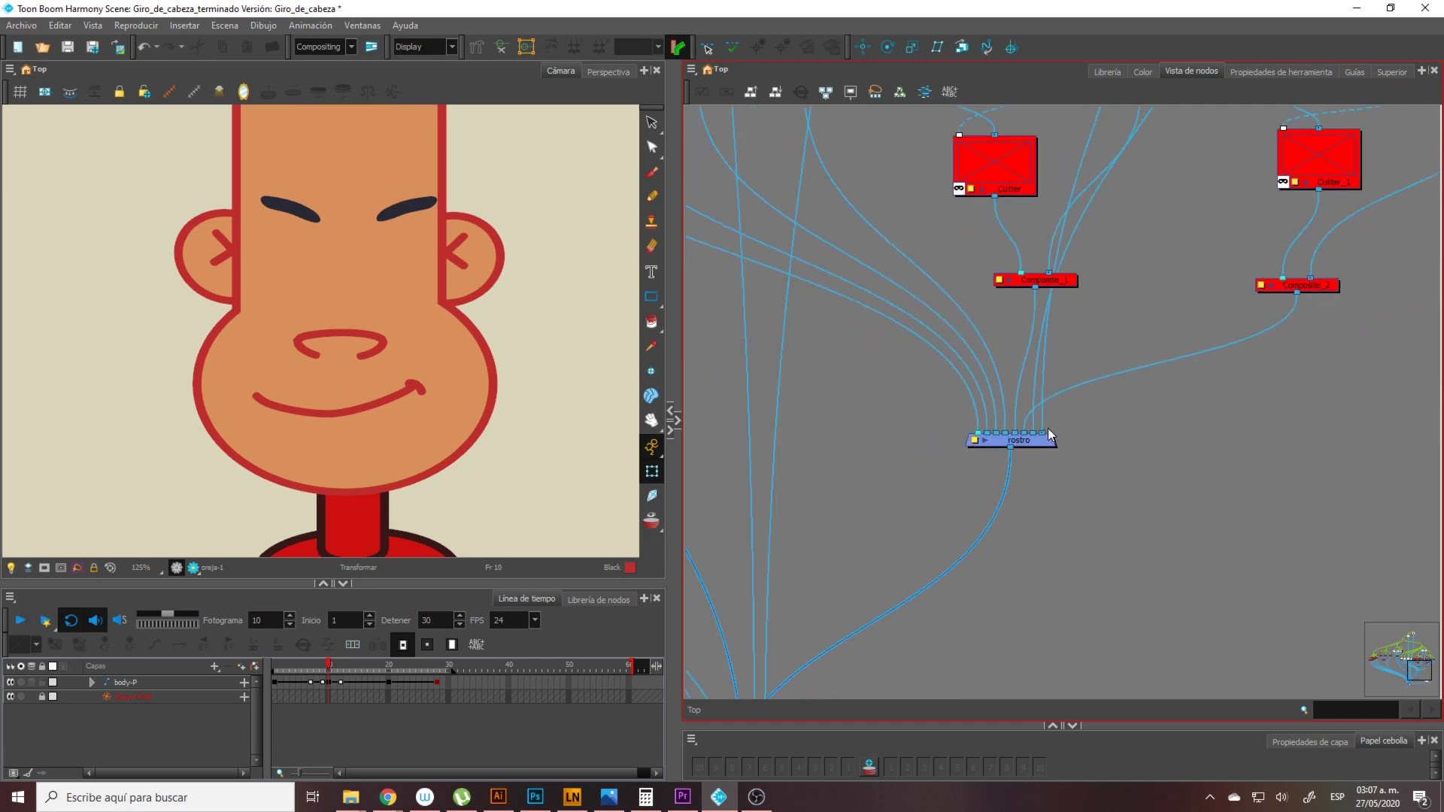
scroll(1040, 442, down, 1)
Rename the cara-P peg that parents the face and cheek drawings as CABEZA
drag(949, 319, 945, 442)
scroll(1025, 367, up, 5)
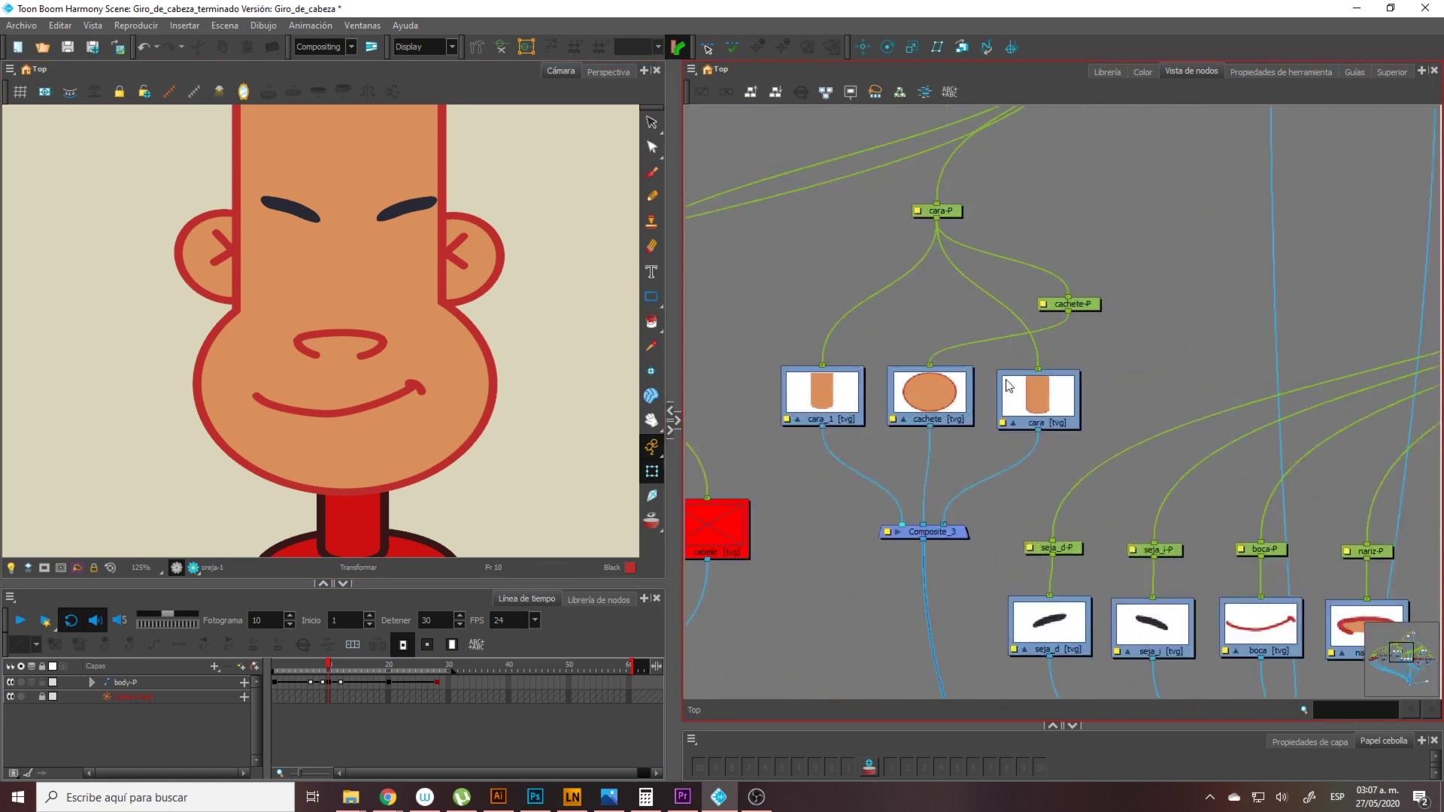
click(1015, 174)
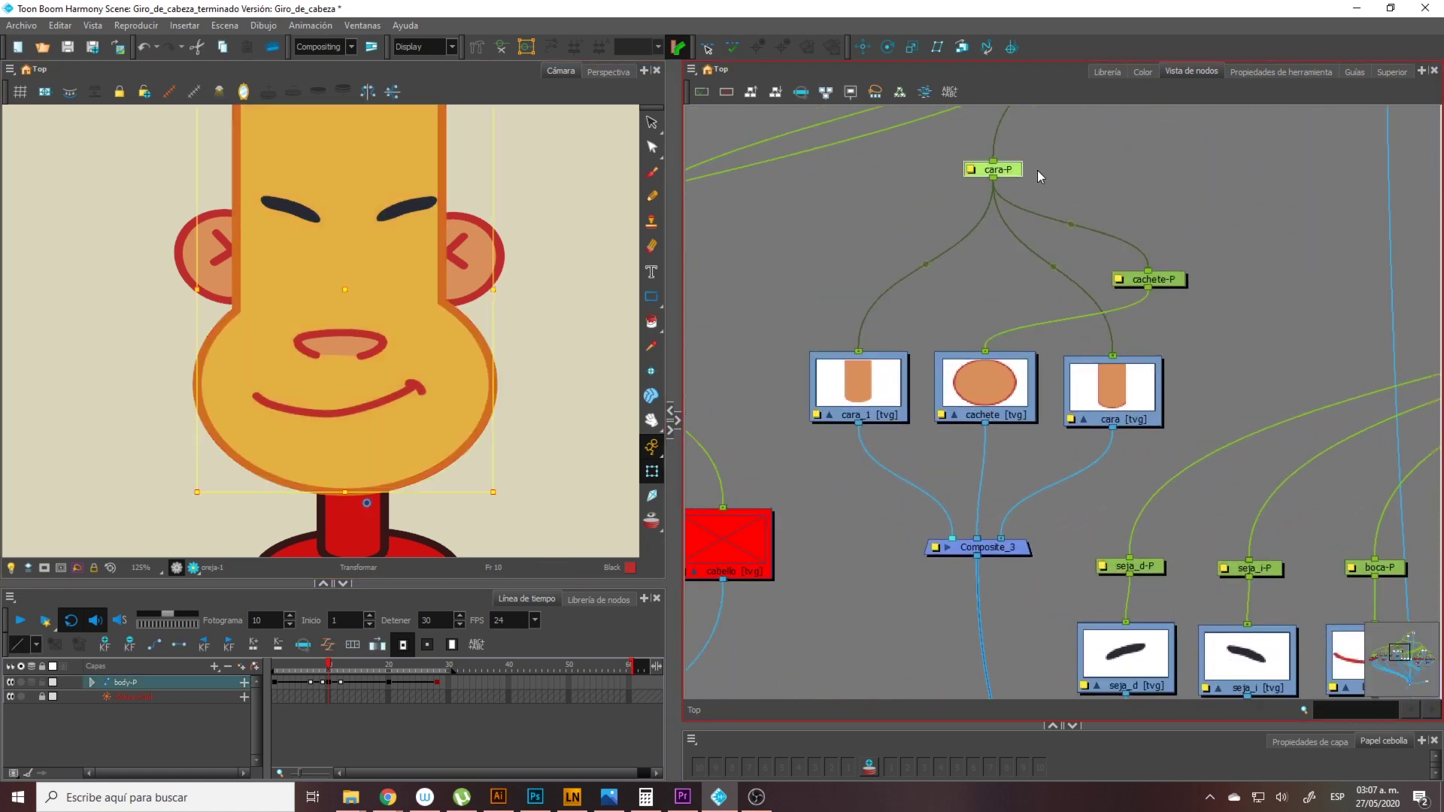
key(1)
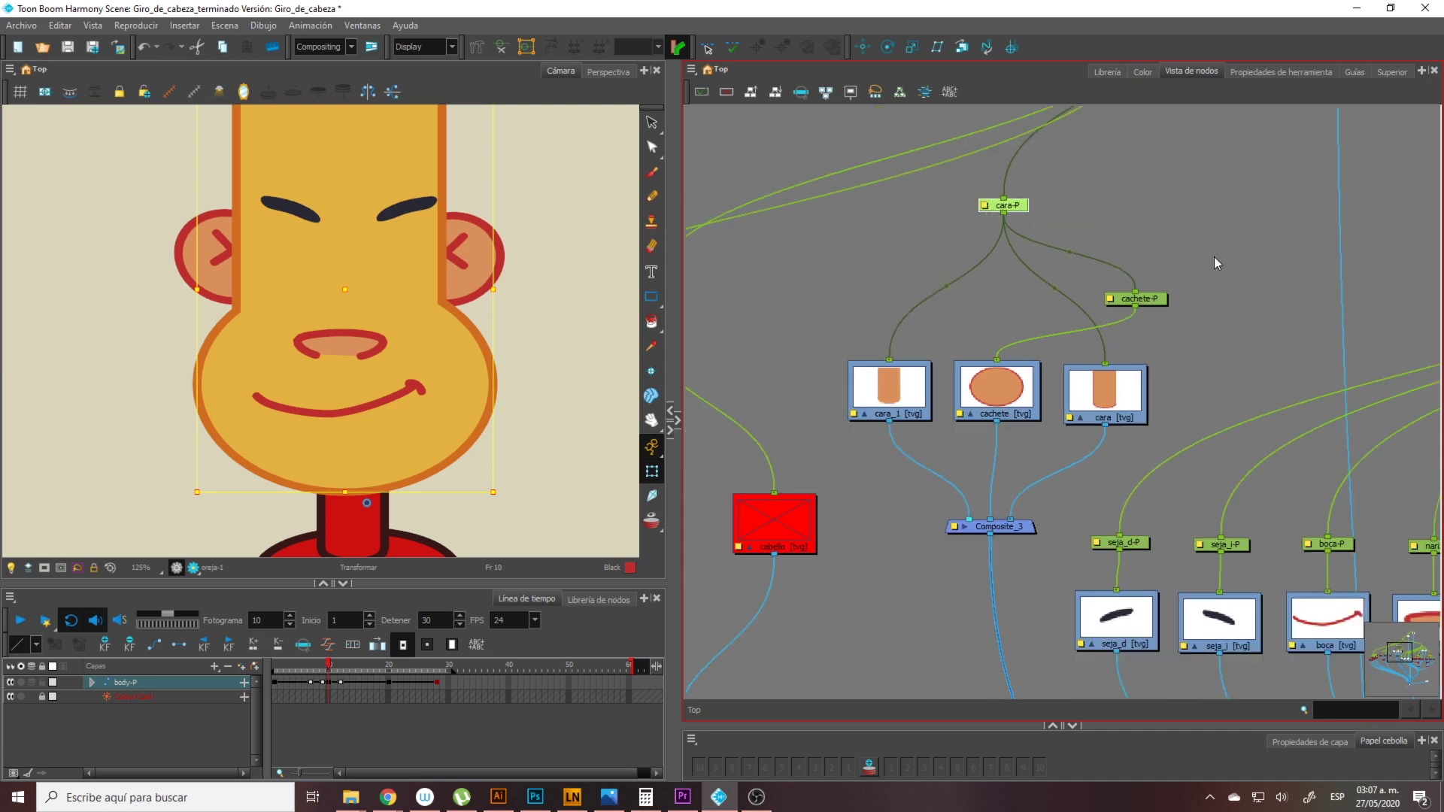
drag(1321, 261, 1205, 273)
drag(970, 254, 1038, 258)
drag(936, 230, 940, 303)
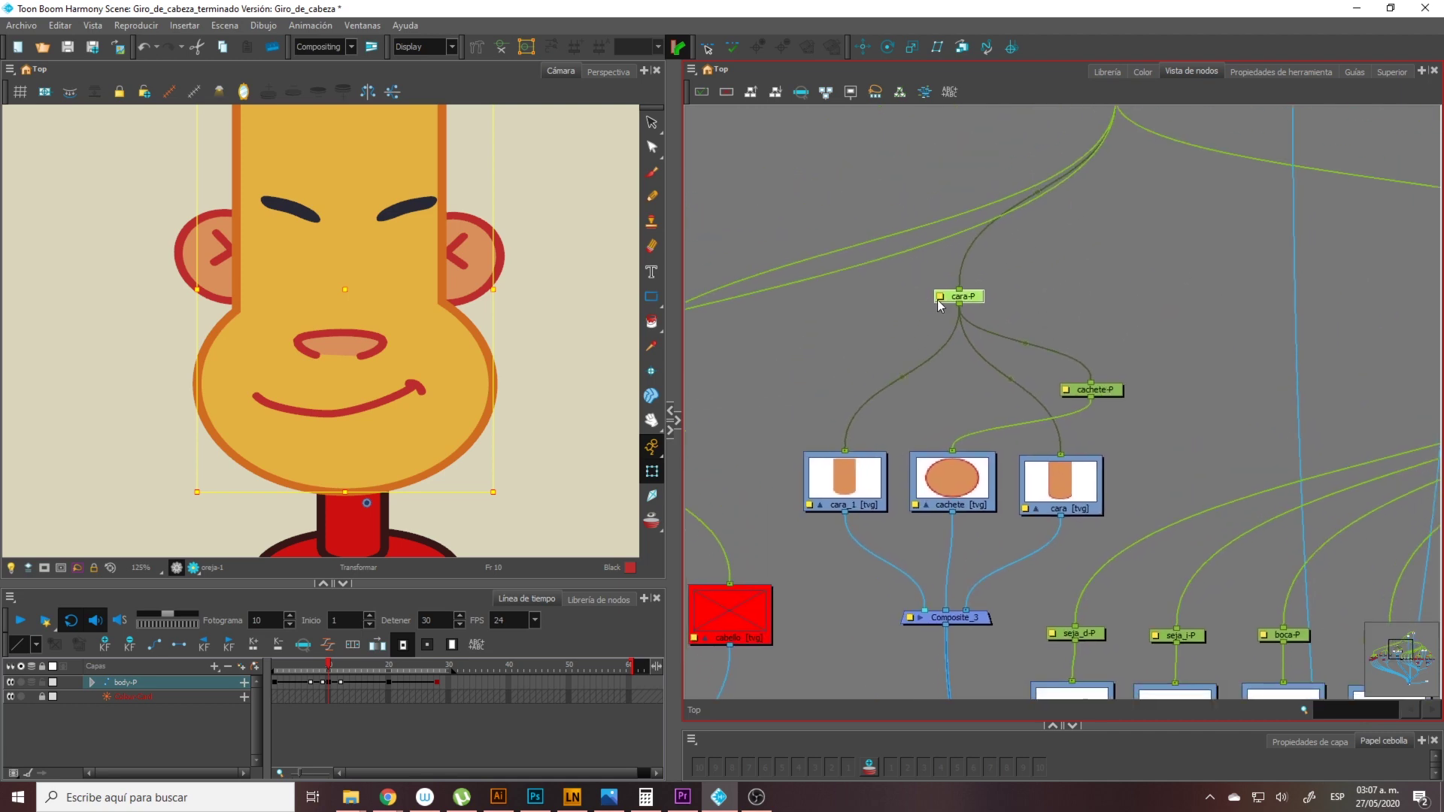
double_click(942, 298)
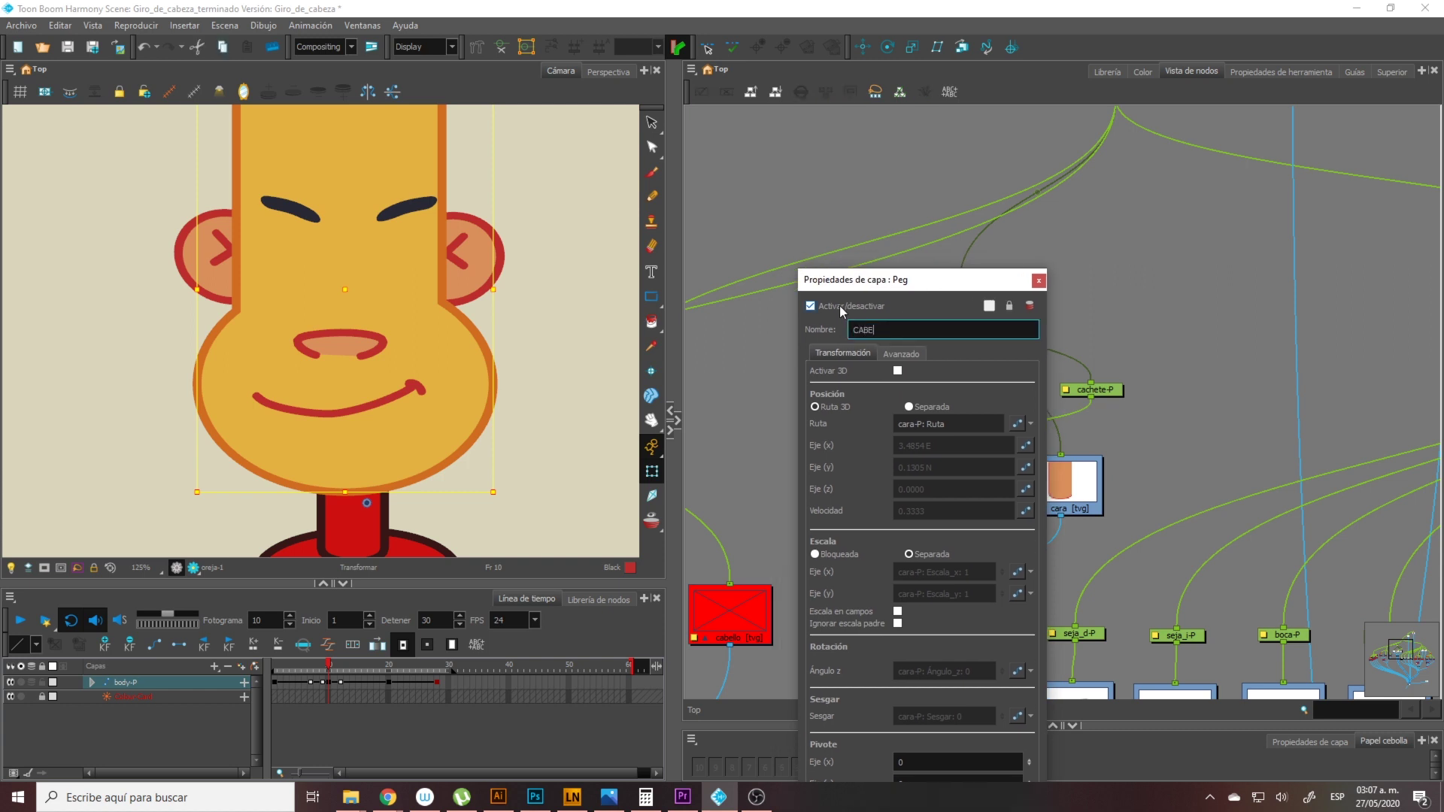
key(Return)
click(1039, 280)
click(1131, 286)
click(1131, 285)
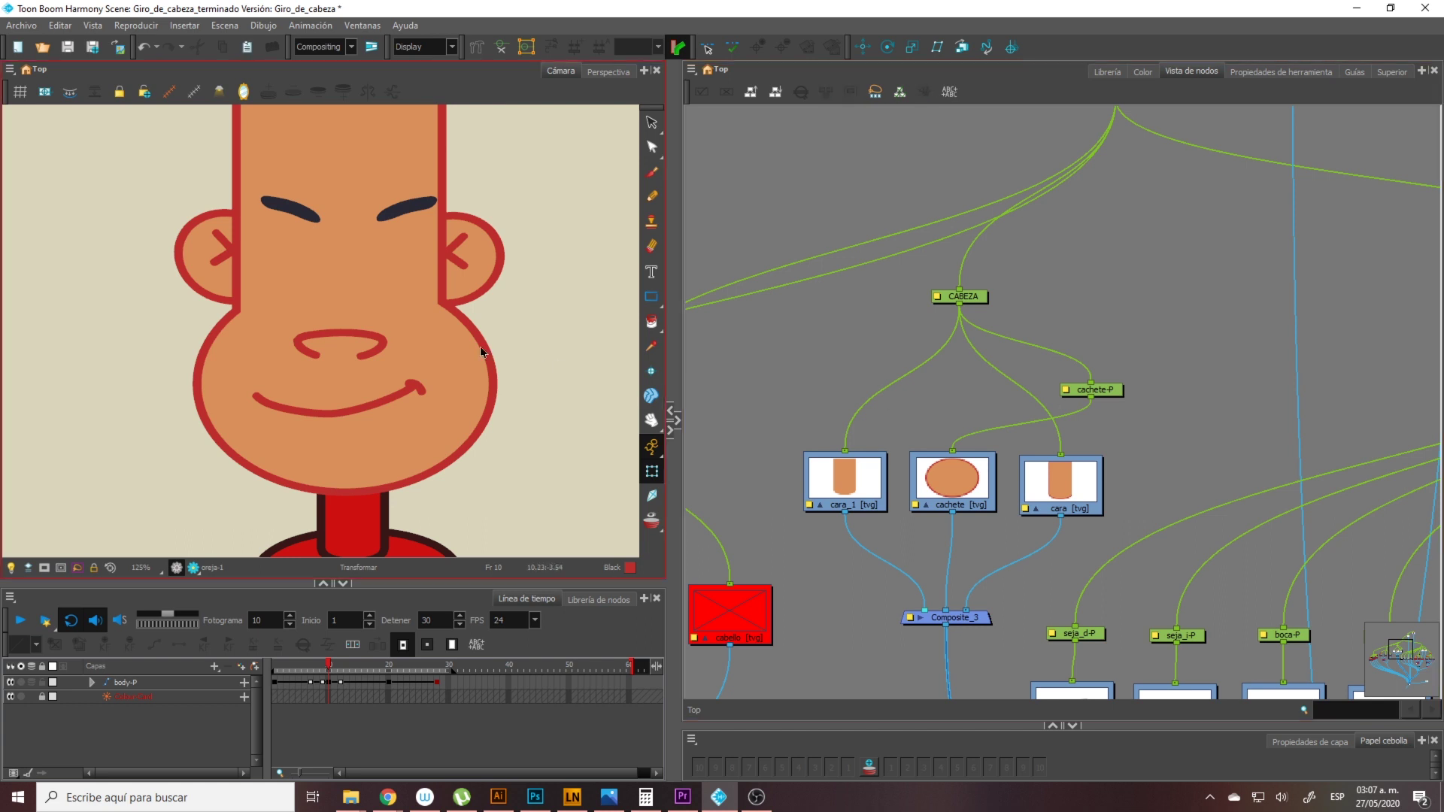
Move the cheek ellipse away from the head in the camera view to expose the face shape behind it
key(1)
key(1)
drag(440, 327, 490, 378)
key(2)
scroll(508, 343, down, 1)
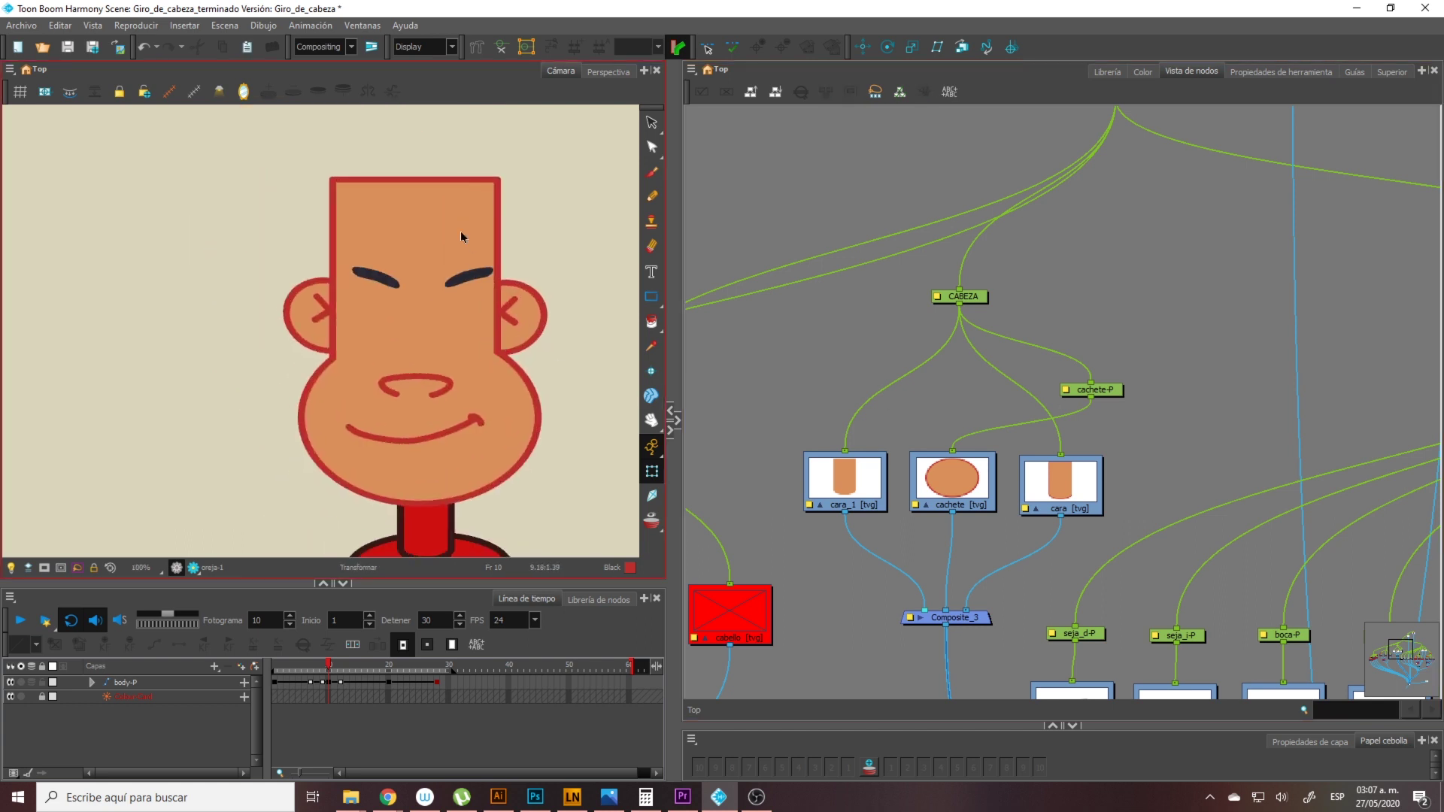
click(468, 248)
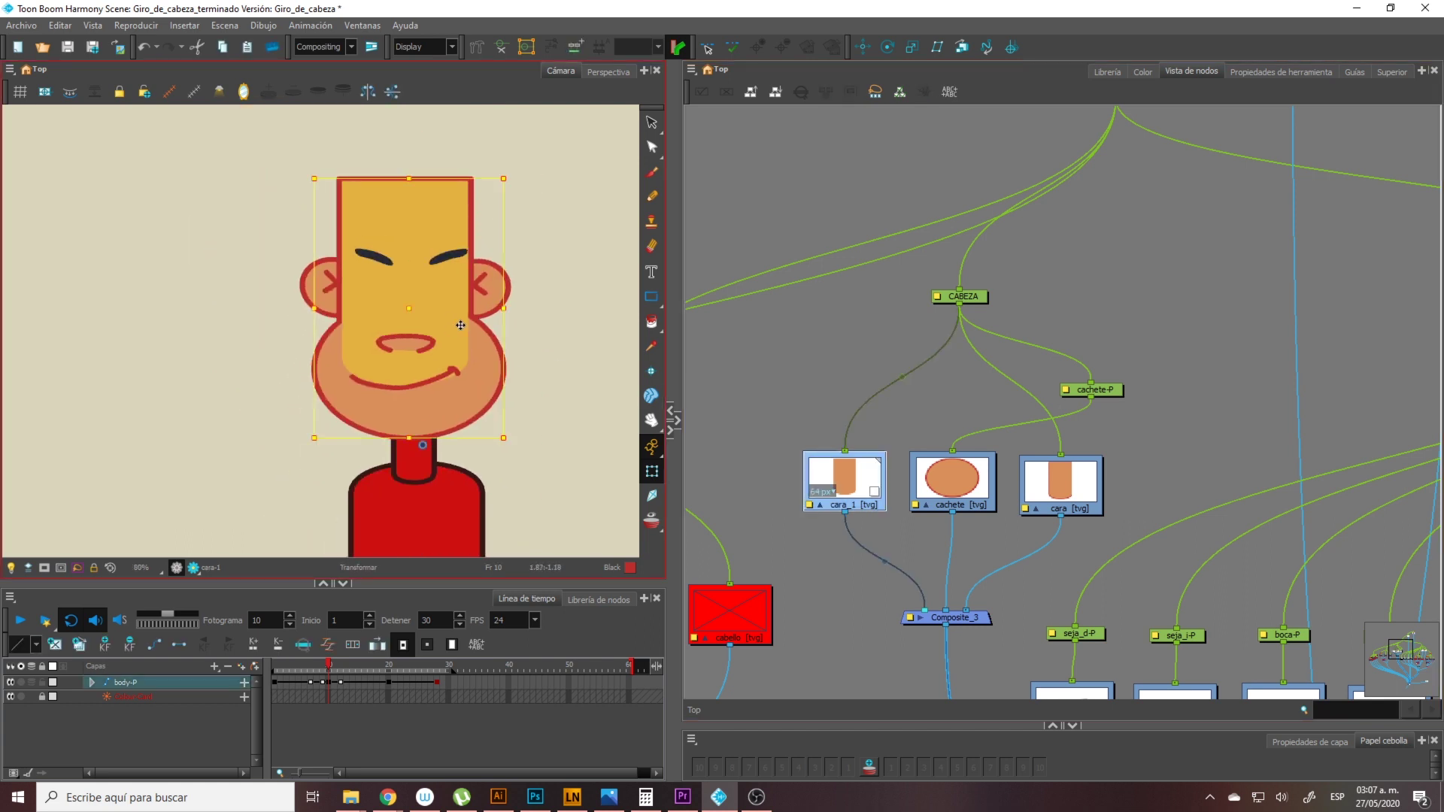
click(489, 358)
drag(489, 360, 278, 383)
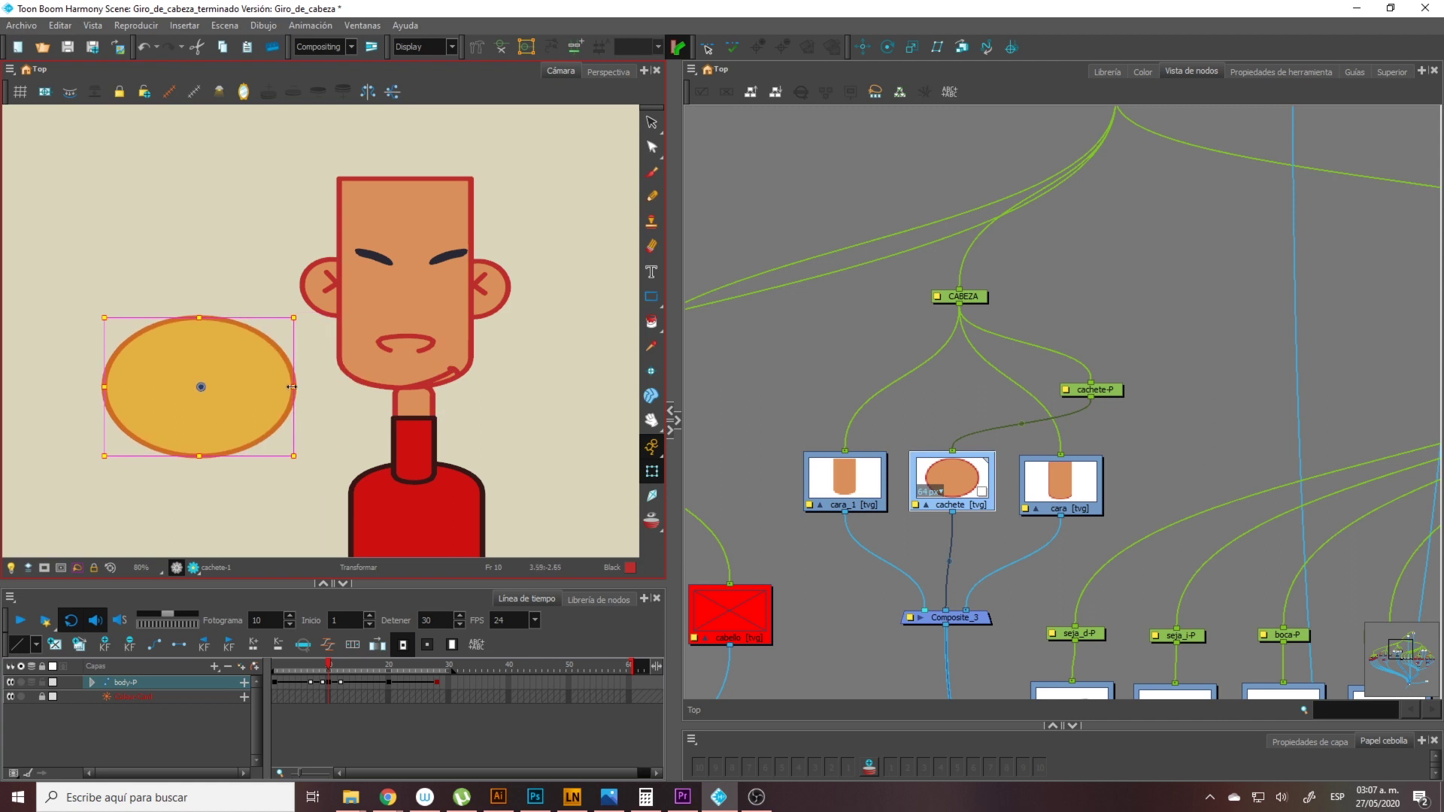
Move the face shape off the character to separate it from the ears and facial features
click(319, 400)
click(368, 227)
drag(365, 212, 496, 251)
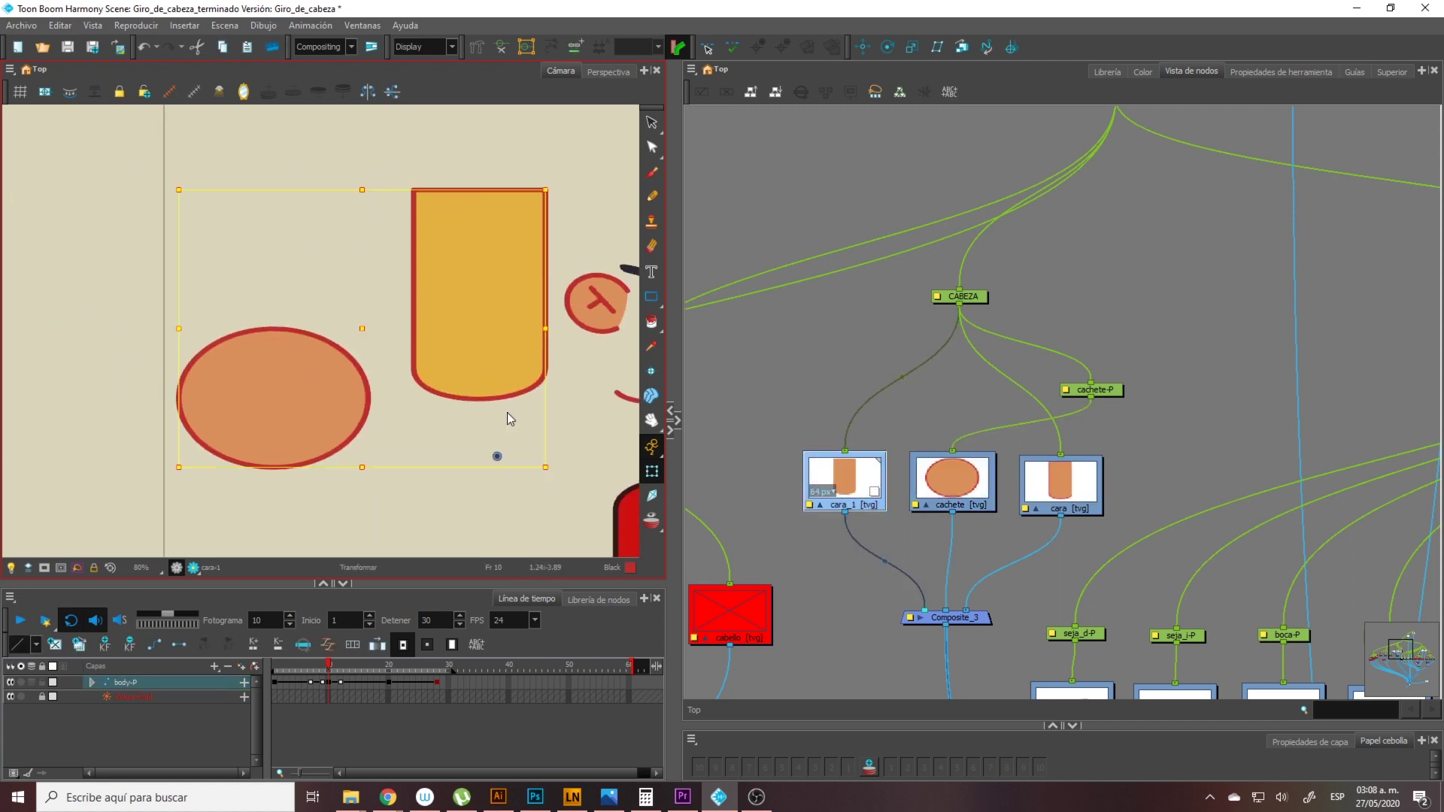
click(547, 507)
drag(551, 472, 433, 464)
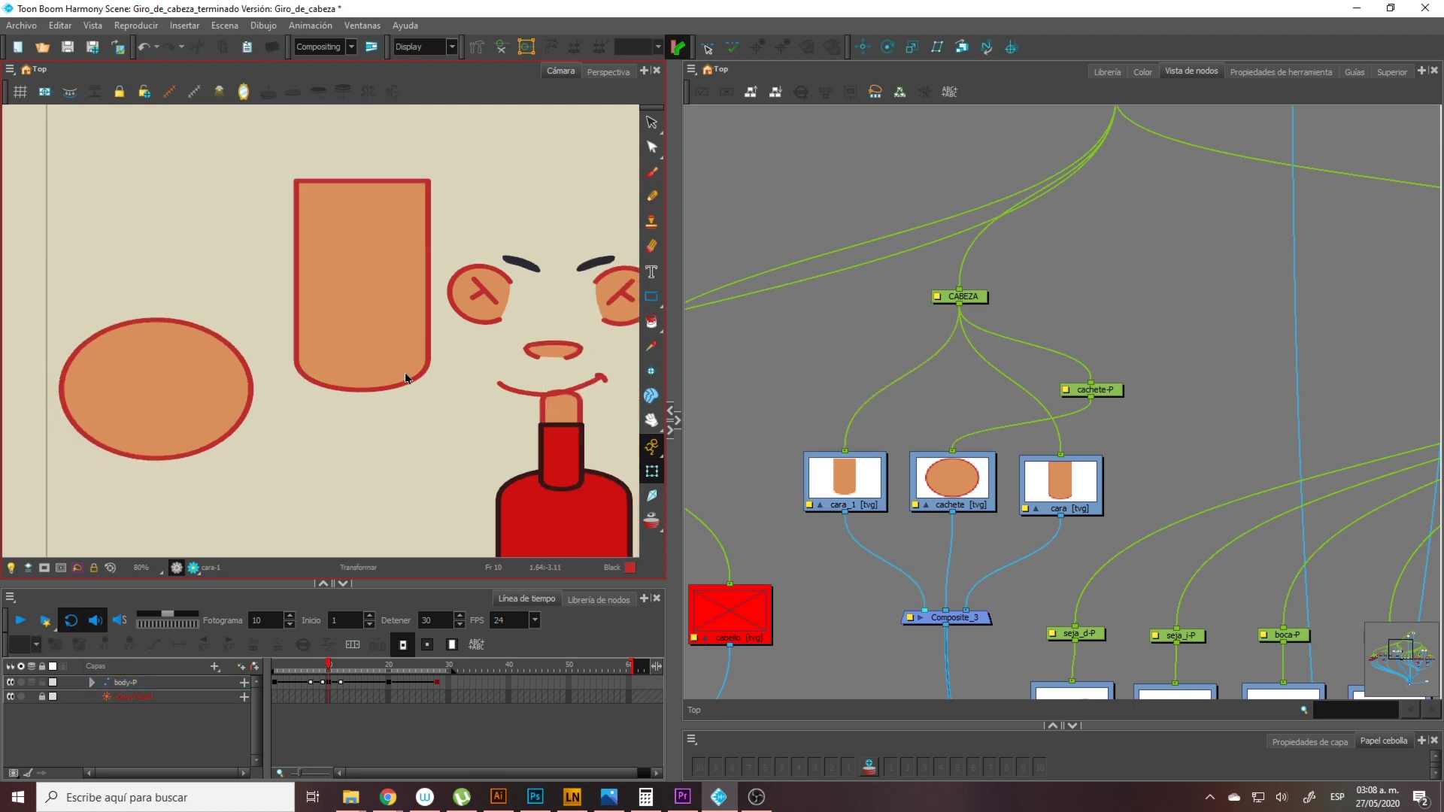
Undo the moves of the cheek and face shapes
key(ctrl+z)
key(ctrl+z)
drag(464, 303, 272, 307)
scroll(359, 309, up, 2)
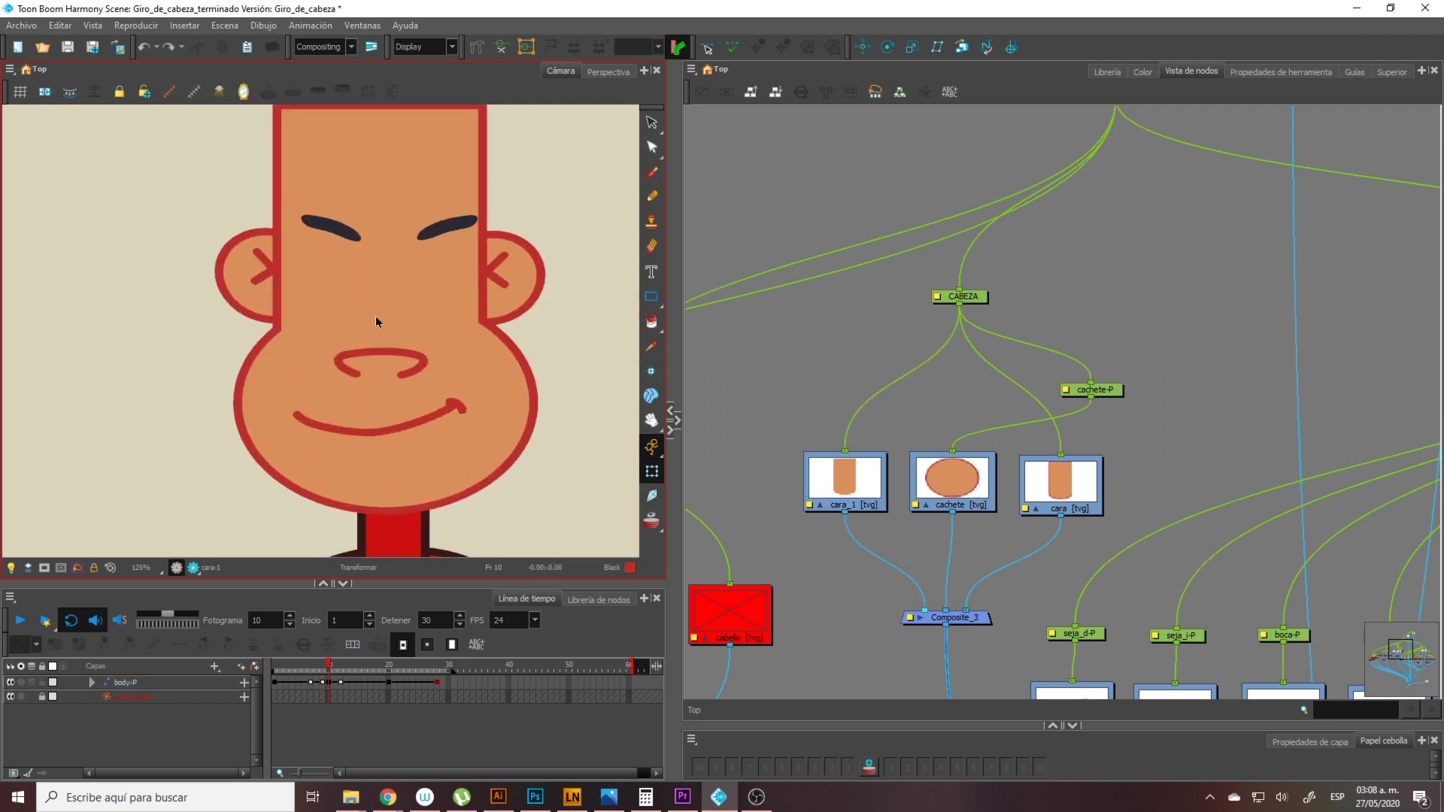
Compare the cara and cara_1 drawing nodes and check which part of the face the cara drawing covers
scroll(449, 367, down, 2)
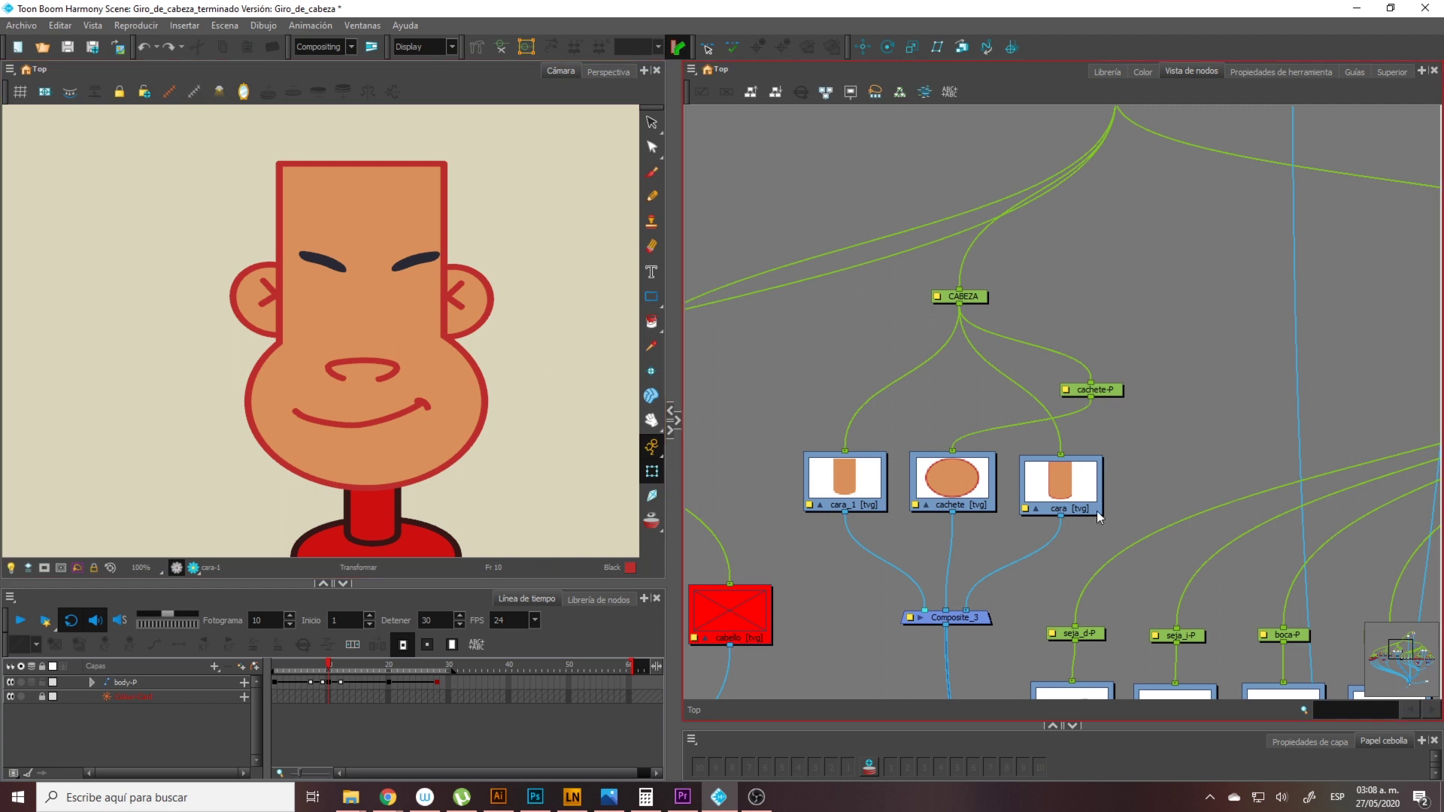
scroll(1120, 500, up, 2)
drag(1138, 494, 1164, 408)
scroll(1137, 432, up, 1)
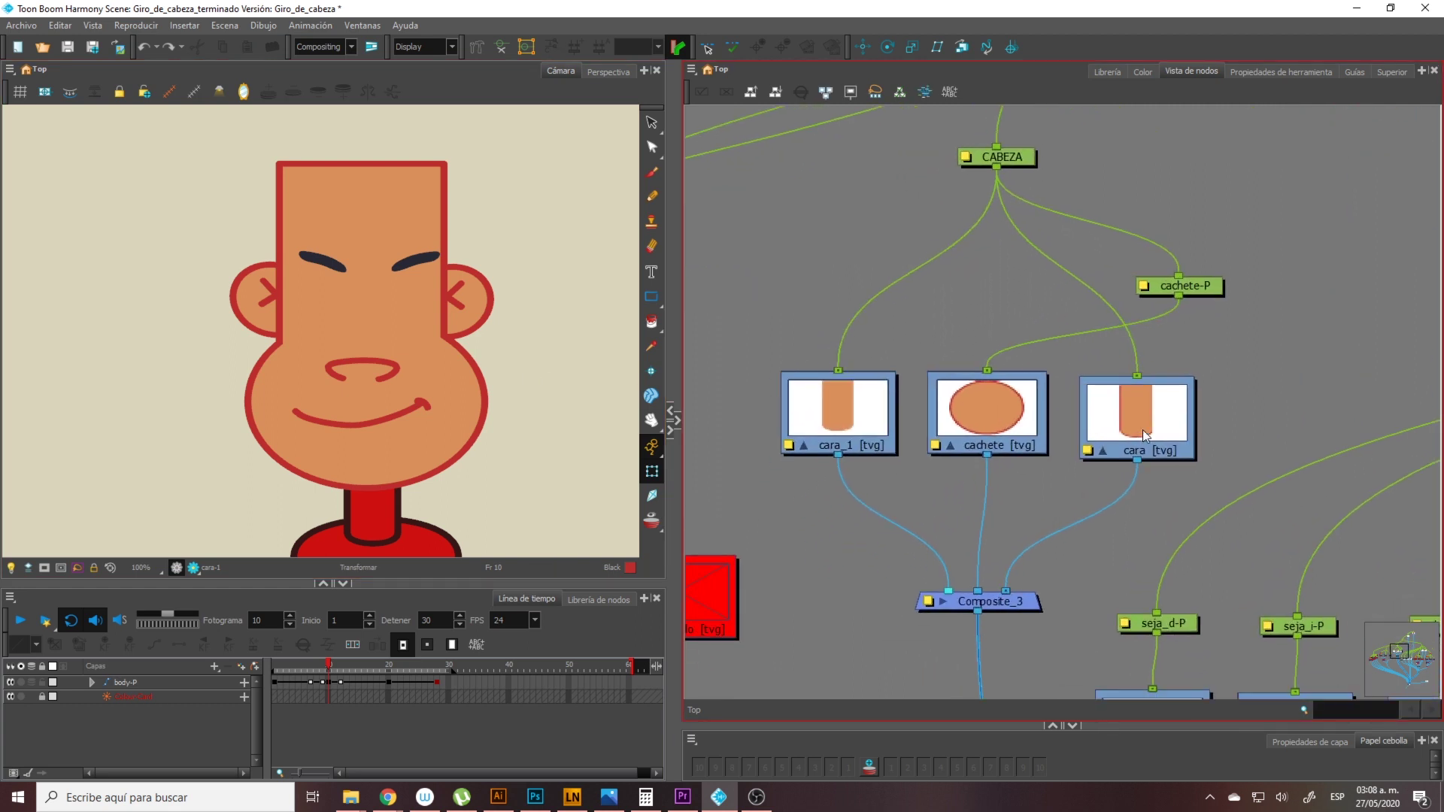
click(1143, 430)
drag(860, 436, 871, 439)
click(1133, 433)
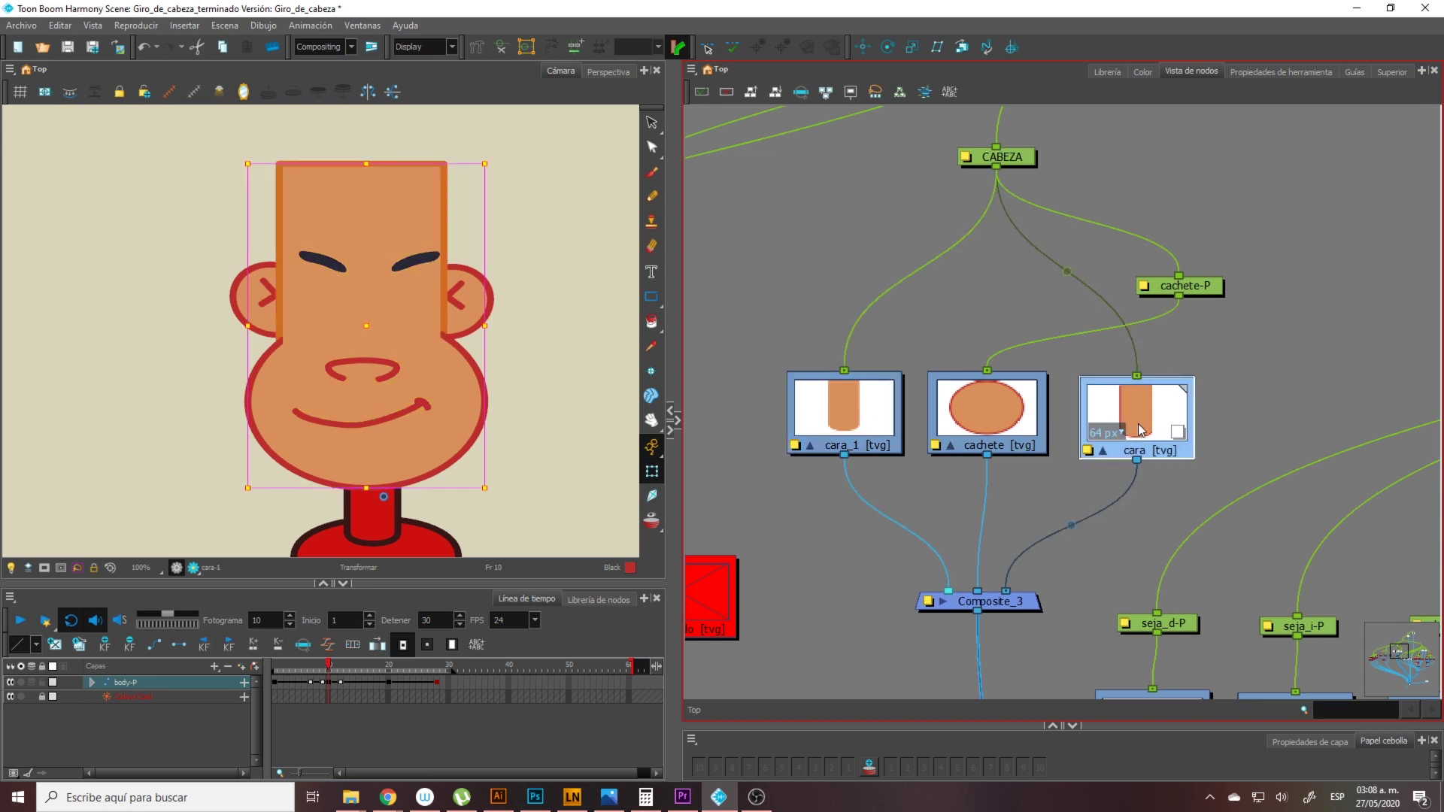
drag(1139, 430, 1141, 425)
Review the drawing settings in the cara_1 layer properties, including its line and colour layer options
click(837, 448)
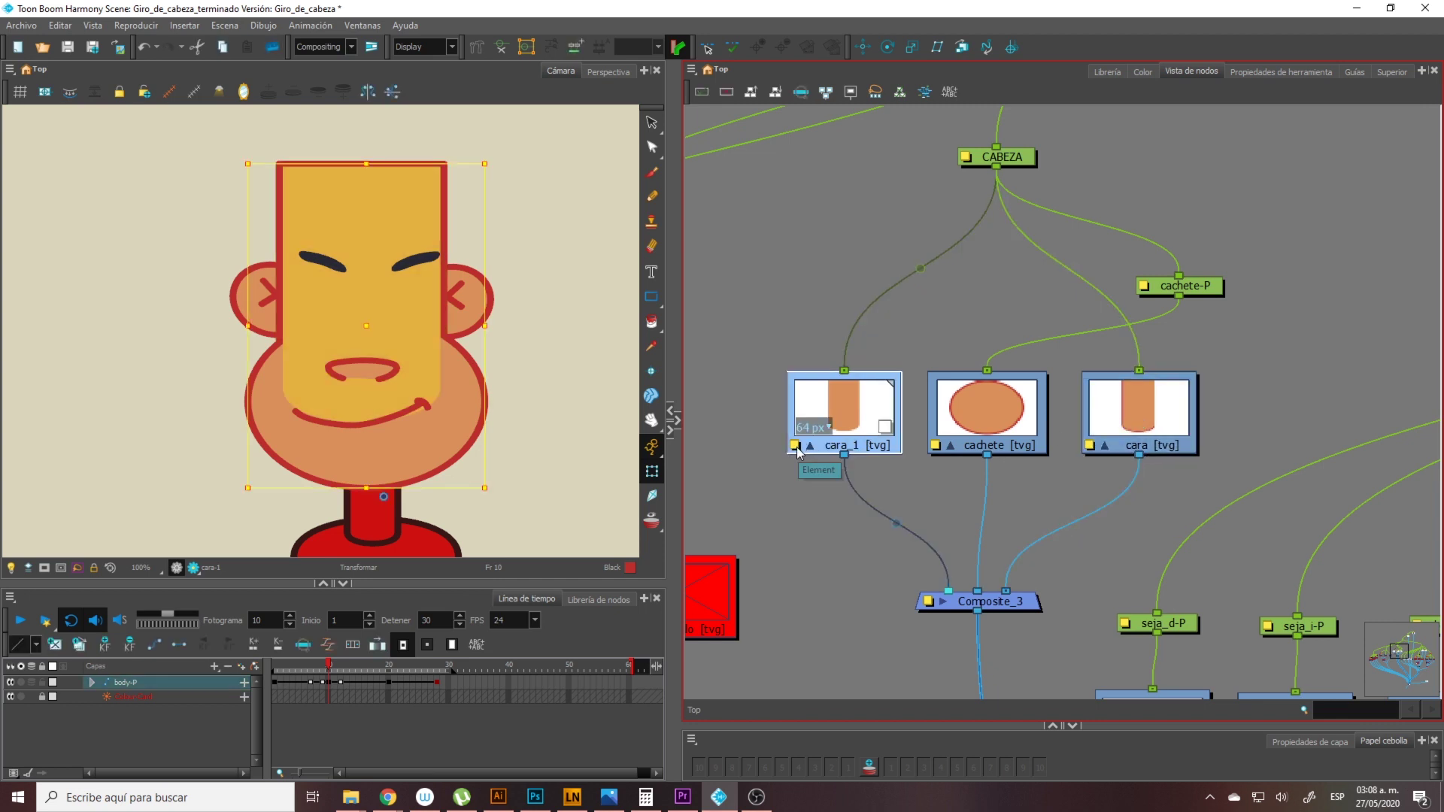
double_click(871, 413)
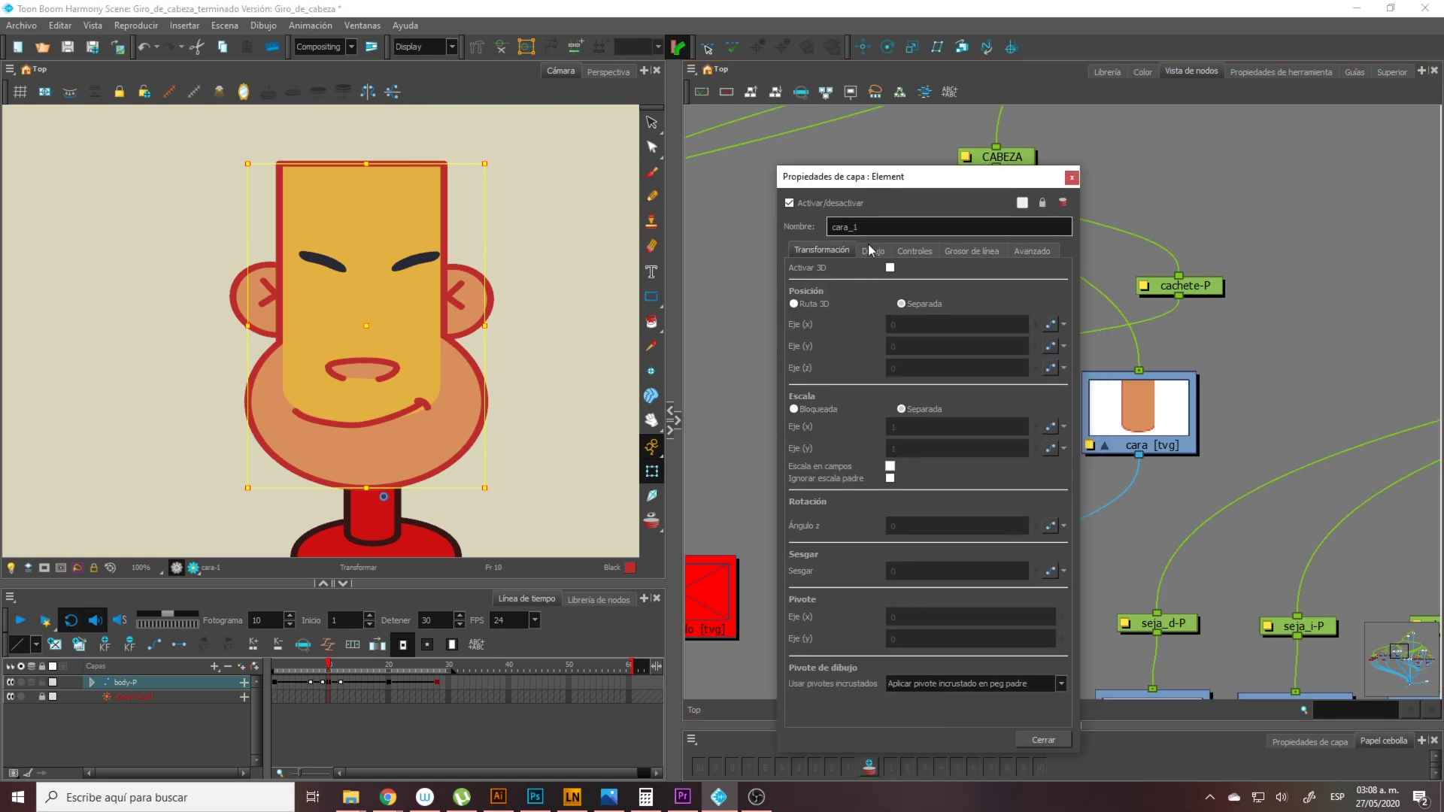
click(874, 250)
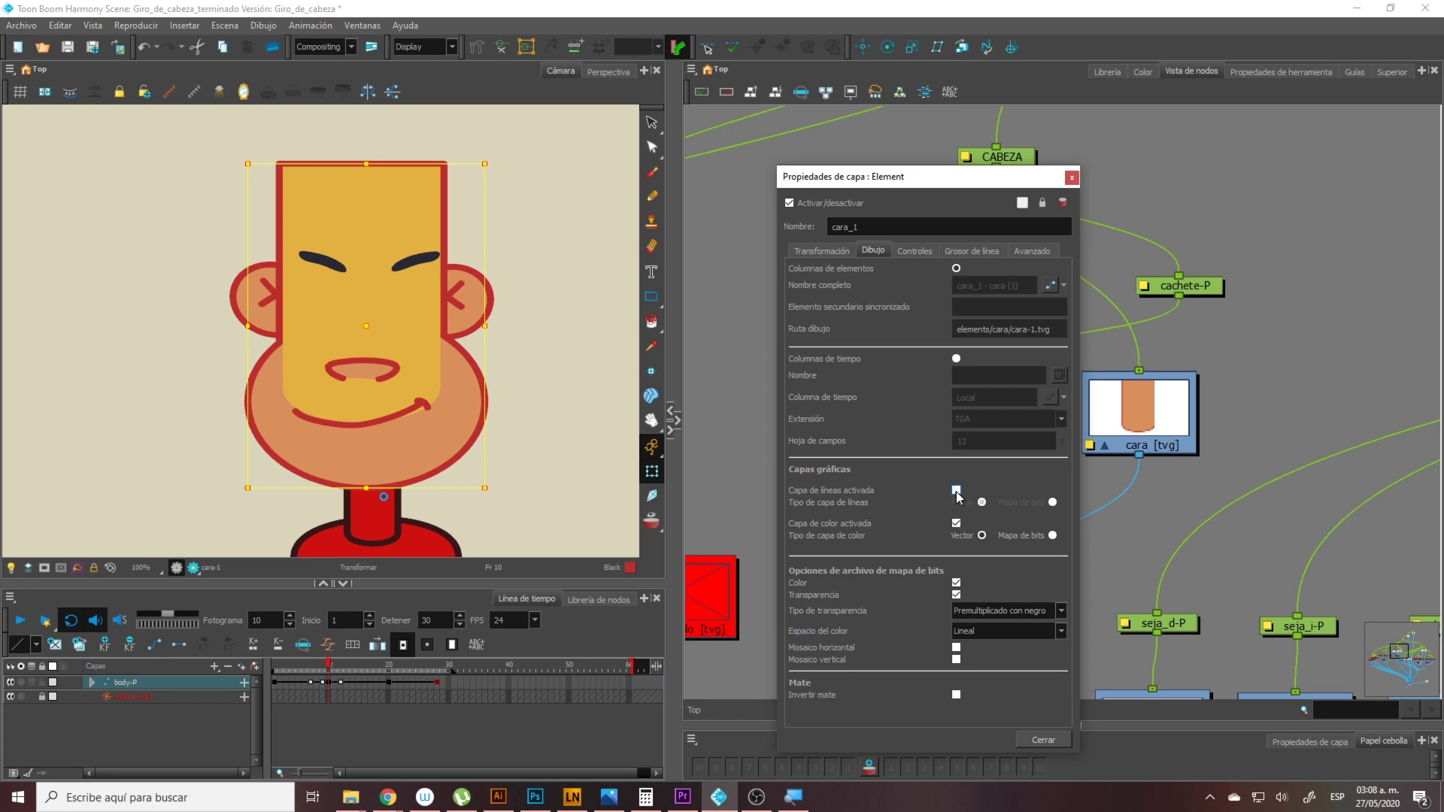
drag(996, 175, 1012, 159)
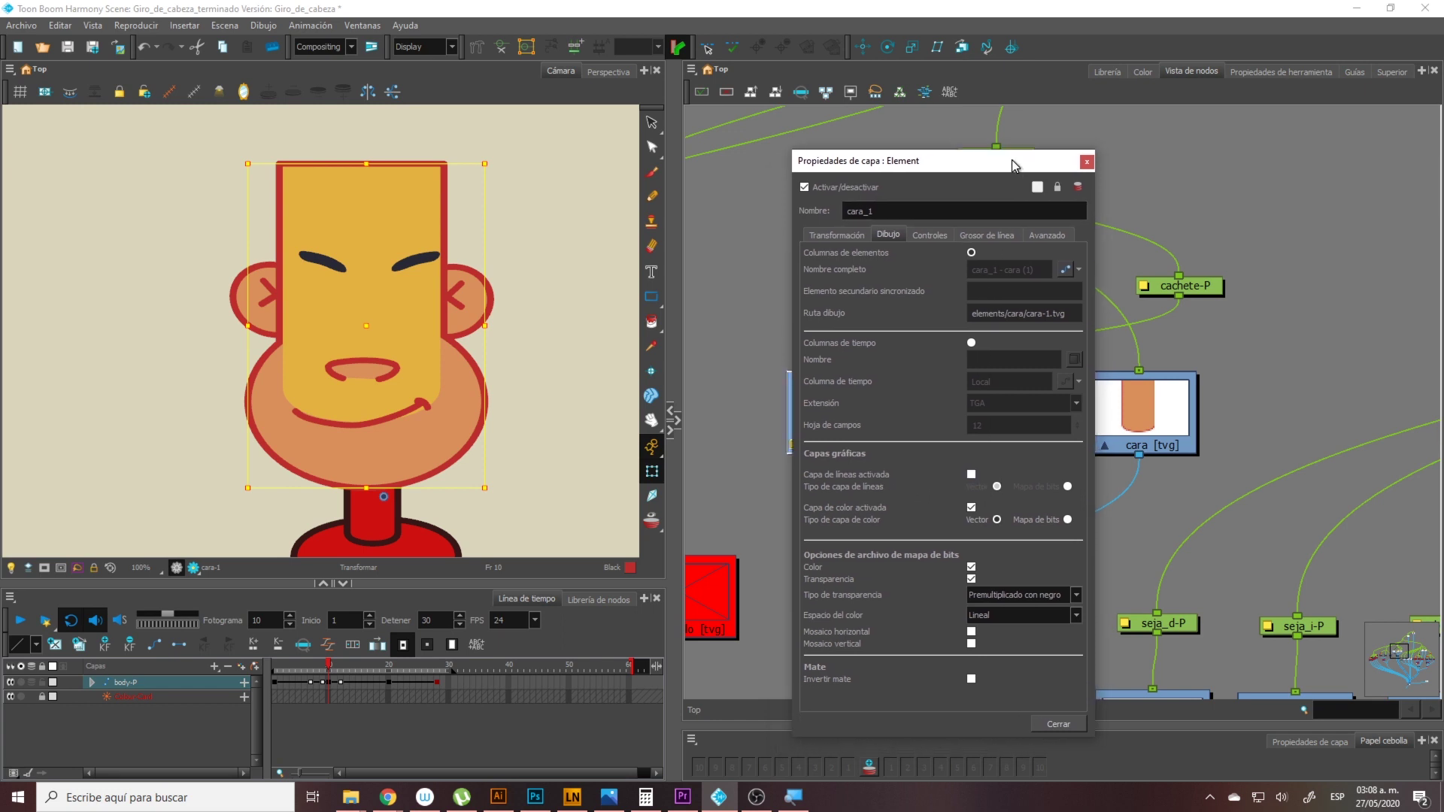
click(1069, 726)
click(1201, 442)
Review the line and colour layer options in the cara drawing's layer properties
key(2)
drag(1131, 418, 1036, 417)
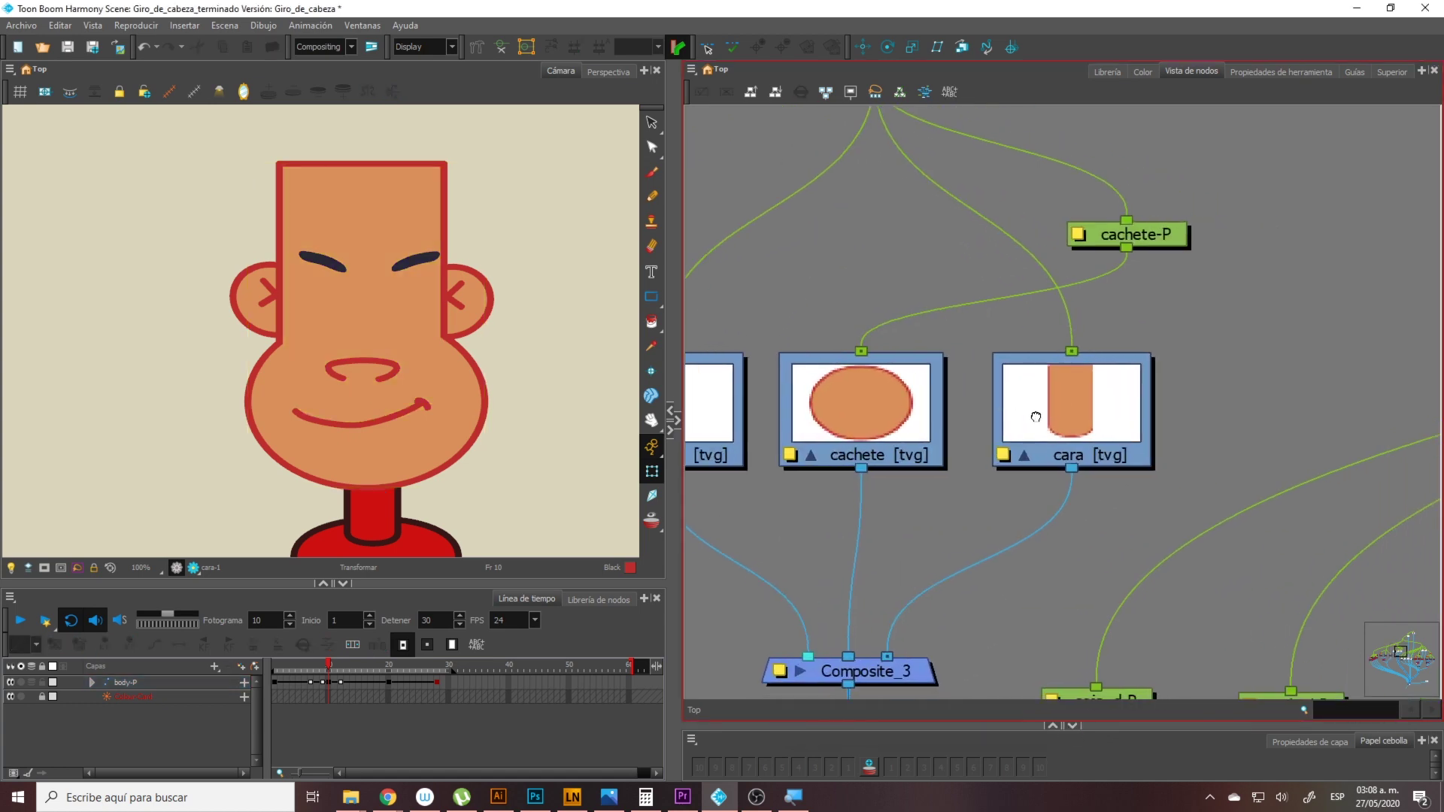
click(1036, 416)
scroll(1063, 427, up, 5)
scroll(1059, 438, down, 4)
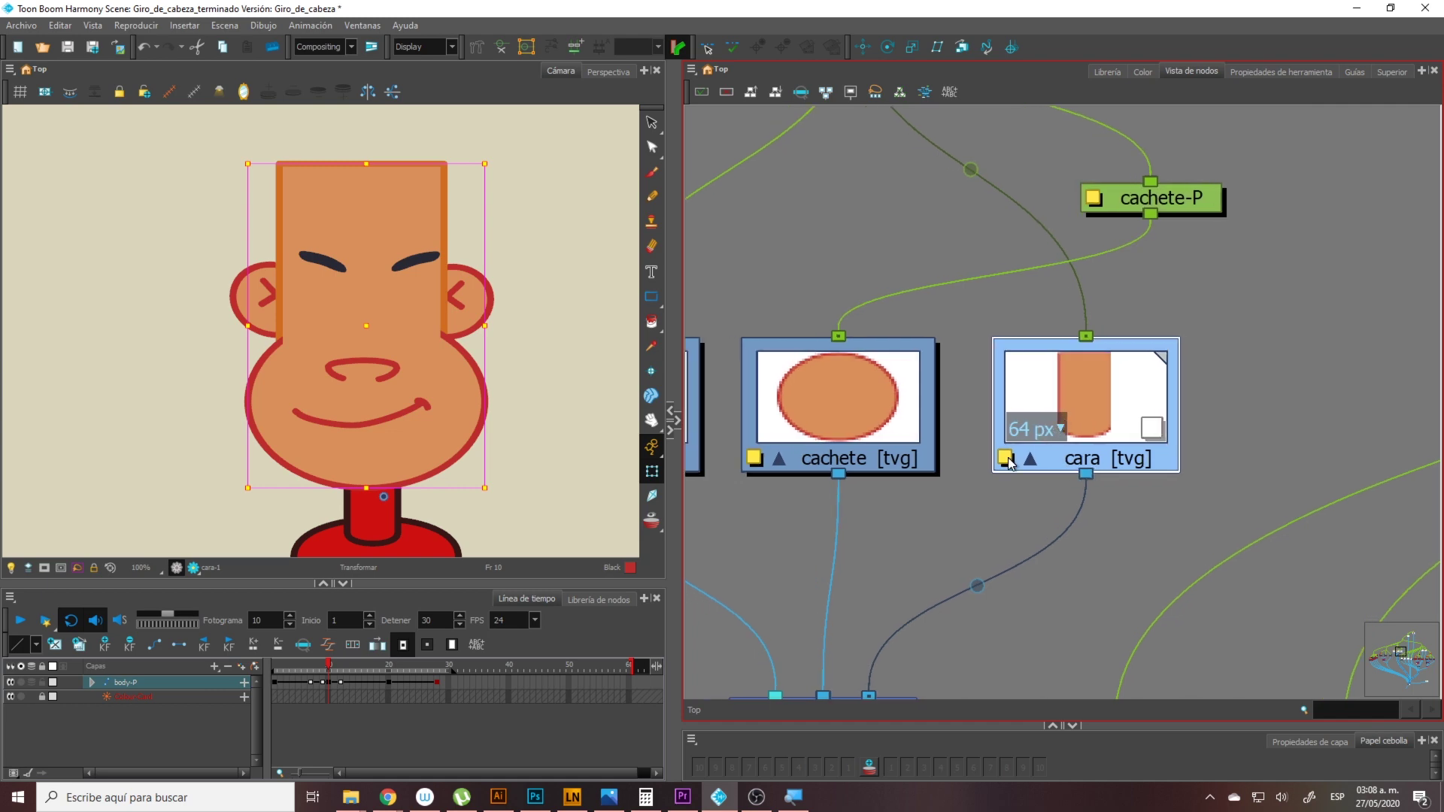
click(1005, 458)
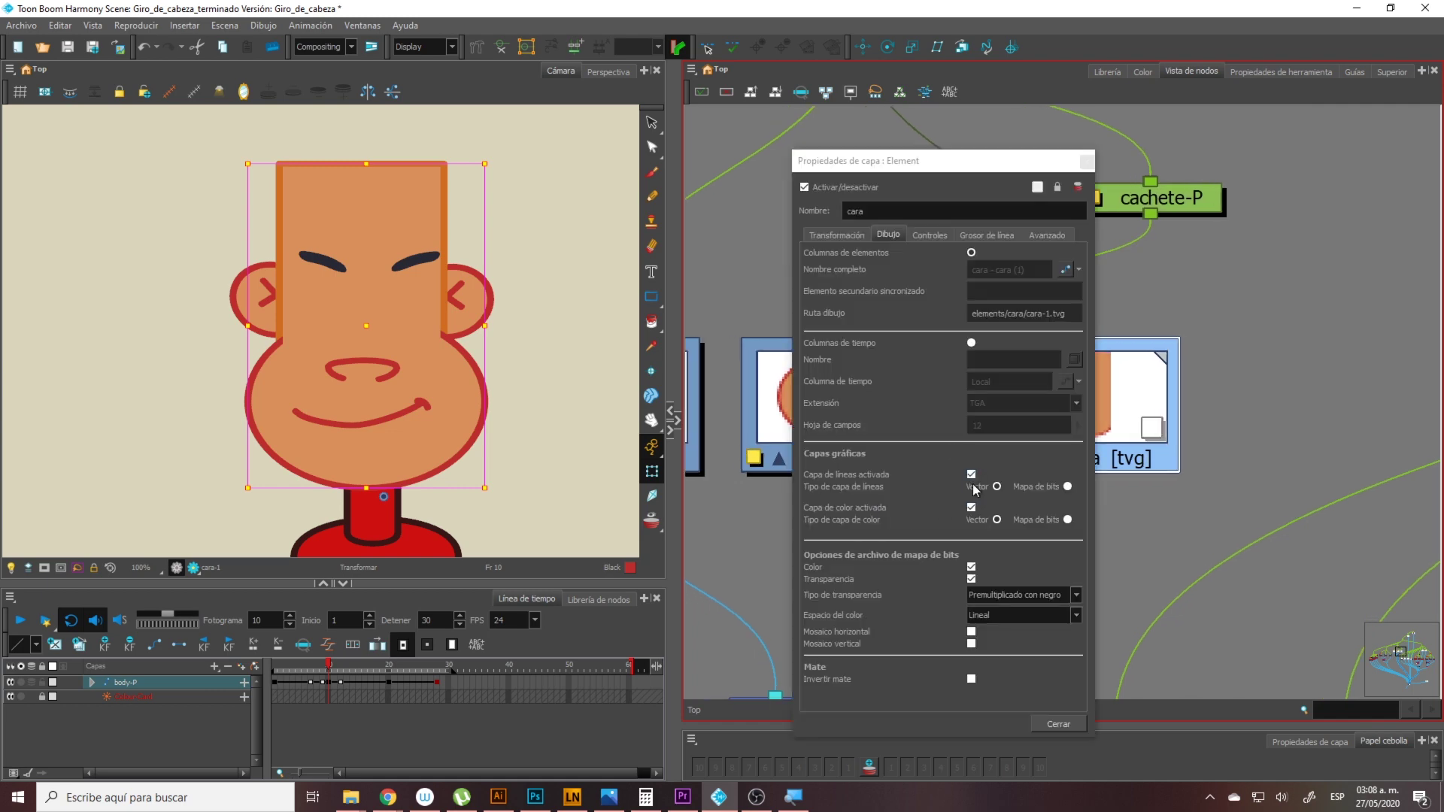
click(1059, 724)
click(1103, 556)
Toggle the line layer of the cara_1 drawing on and off to compare the face with and without its outline, leaving it disabled
scroll(1103, 557, down, 1)
drag(983, 471, 1230, 435)
click(917, 402)
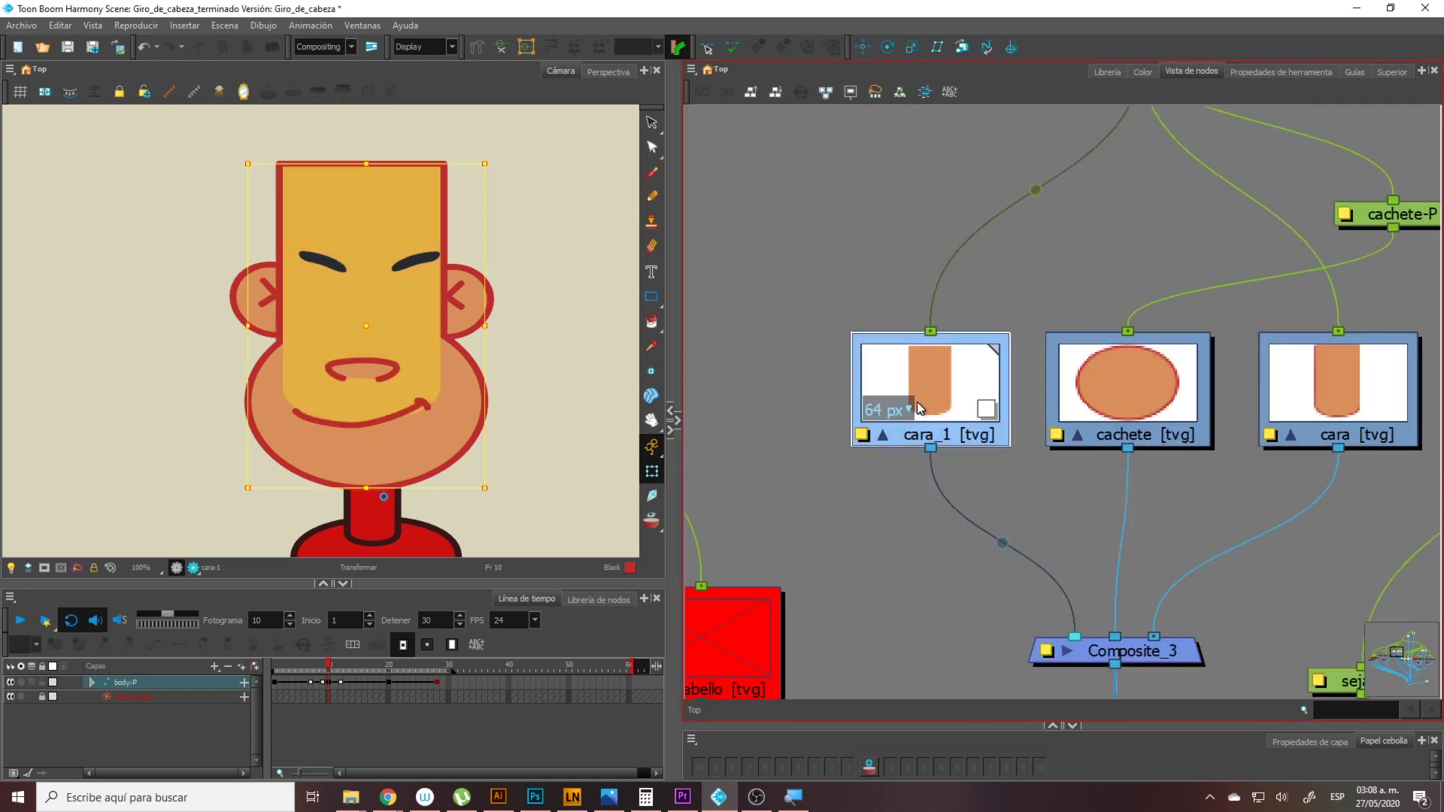
scroll(899, 421, up, 1)
click(812, 438)
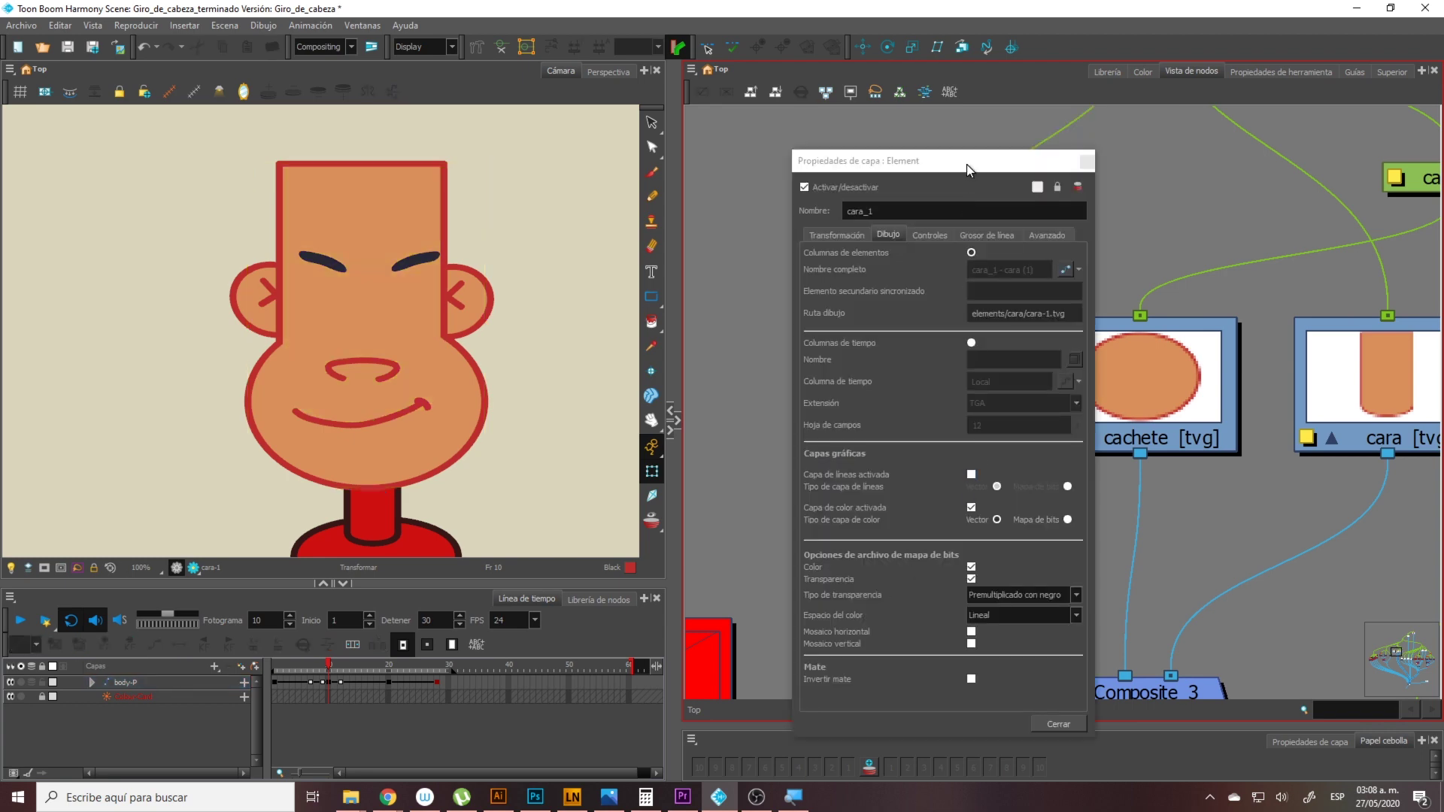
drag(967, 165, 697, 165)
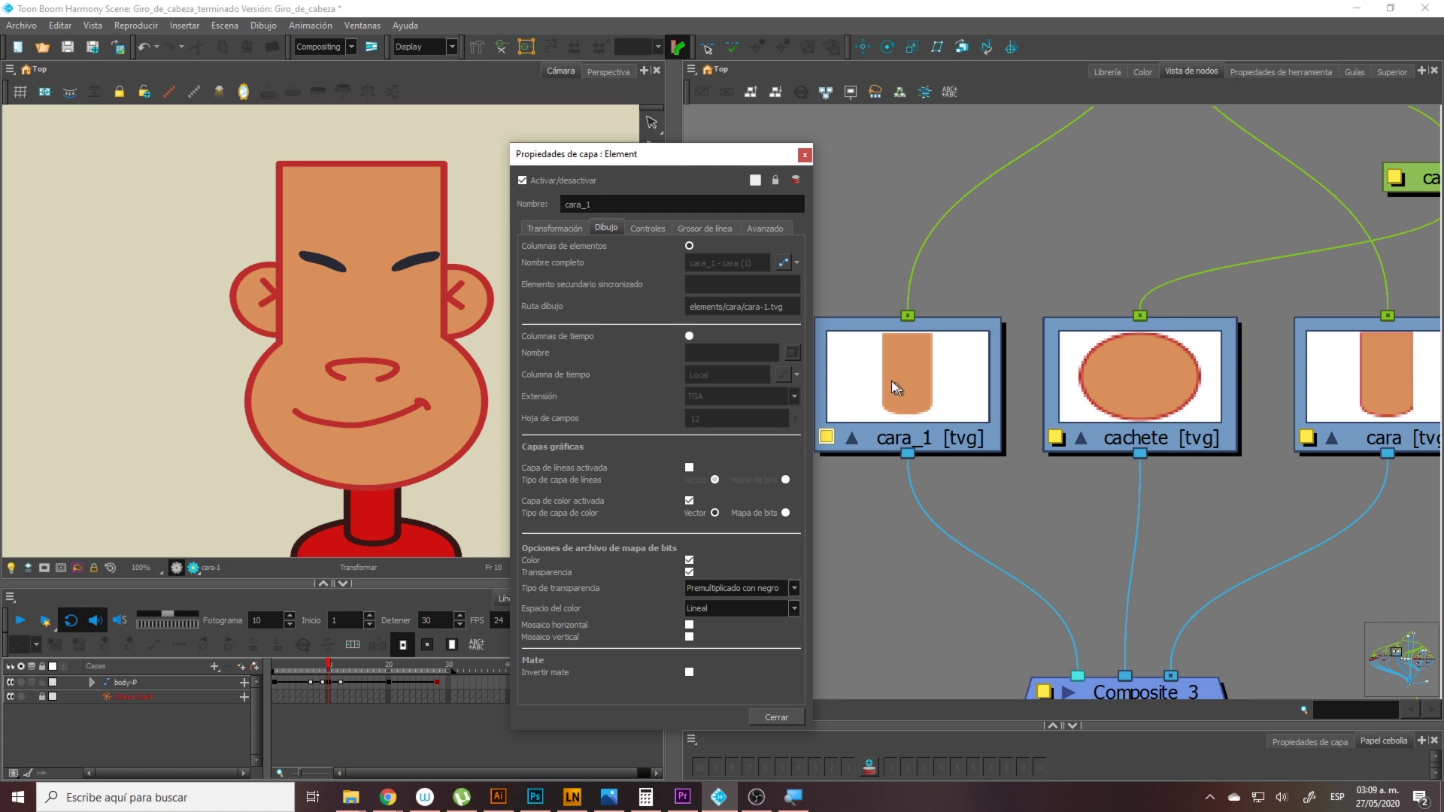
click(689, 467)
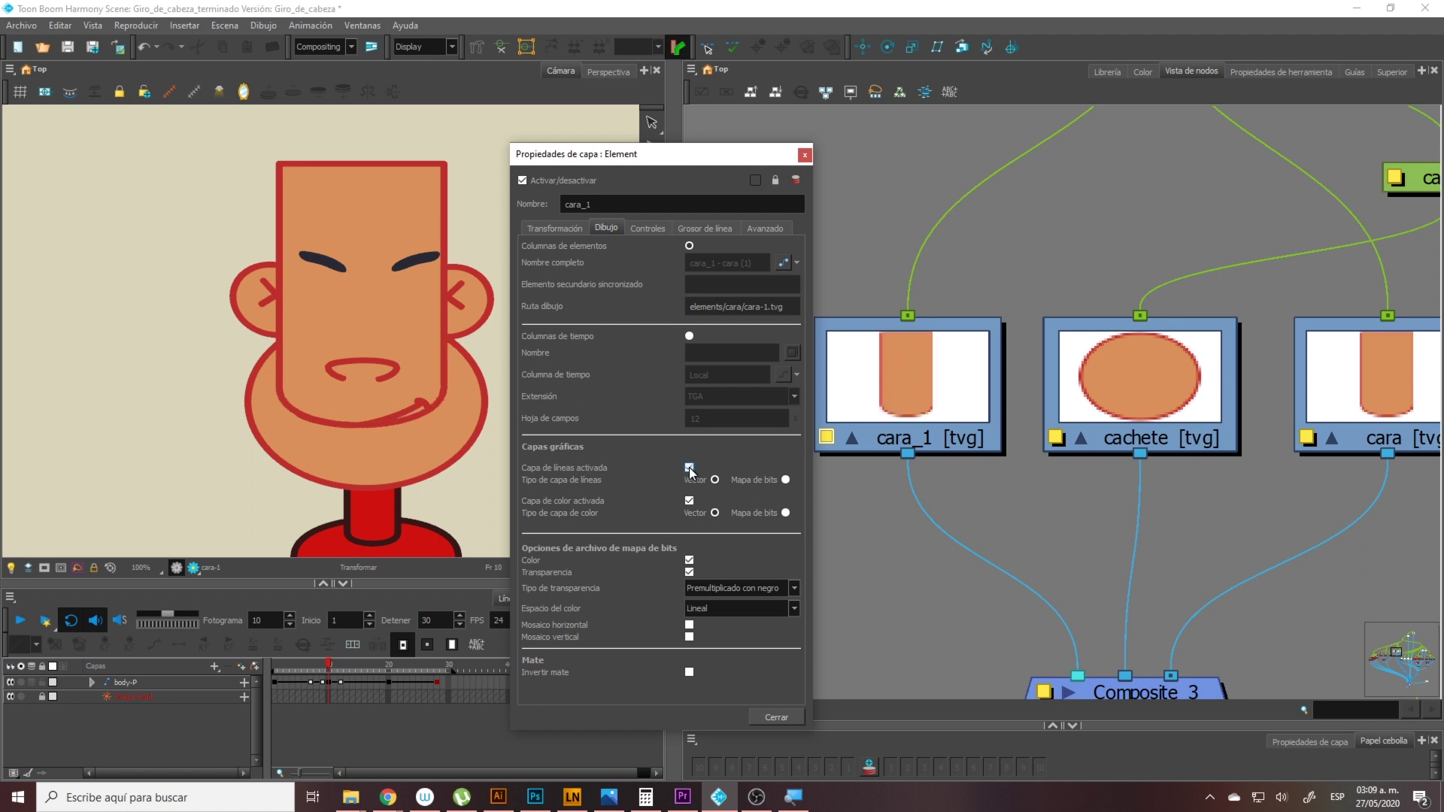
click(689, 467)
click(689, 467)
click(689, 467)
click(778, 717)
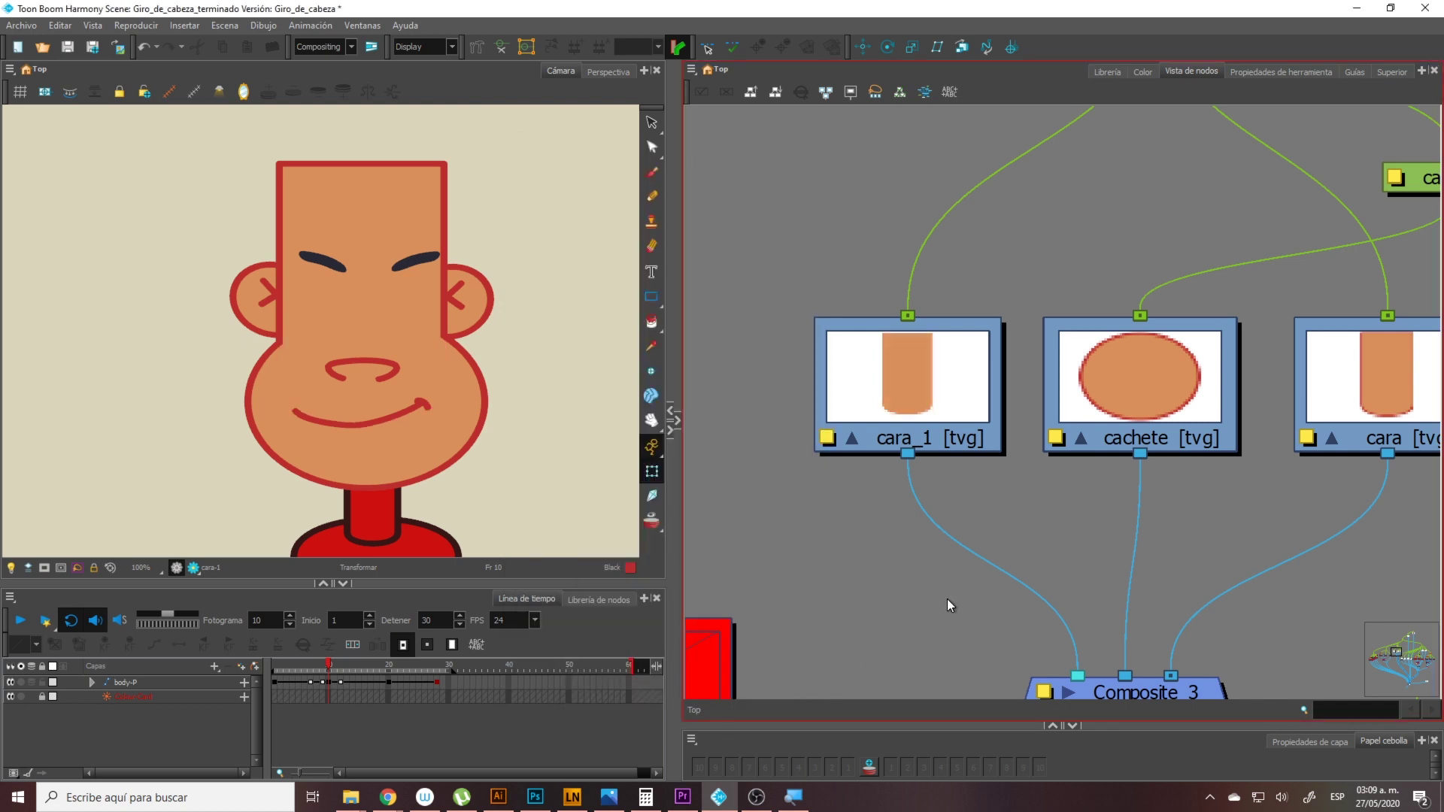
Select the cara_1 drawing and examine the fill area it covers on the character's face
scroll(1005, 553, down, 2)
click(892, 326)
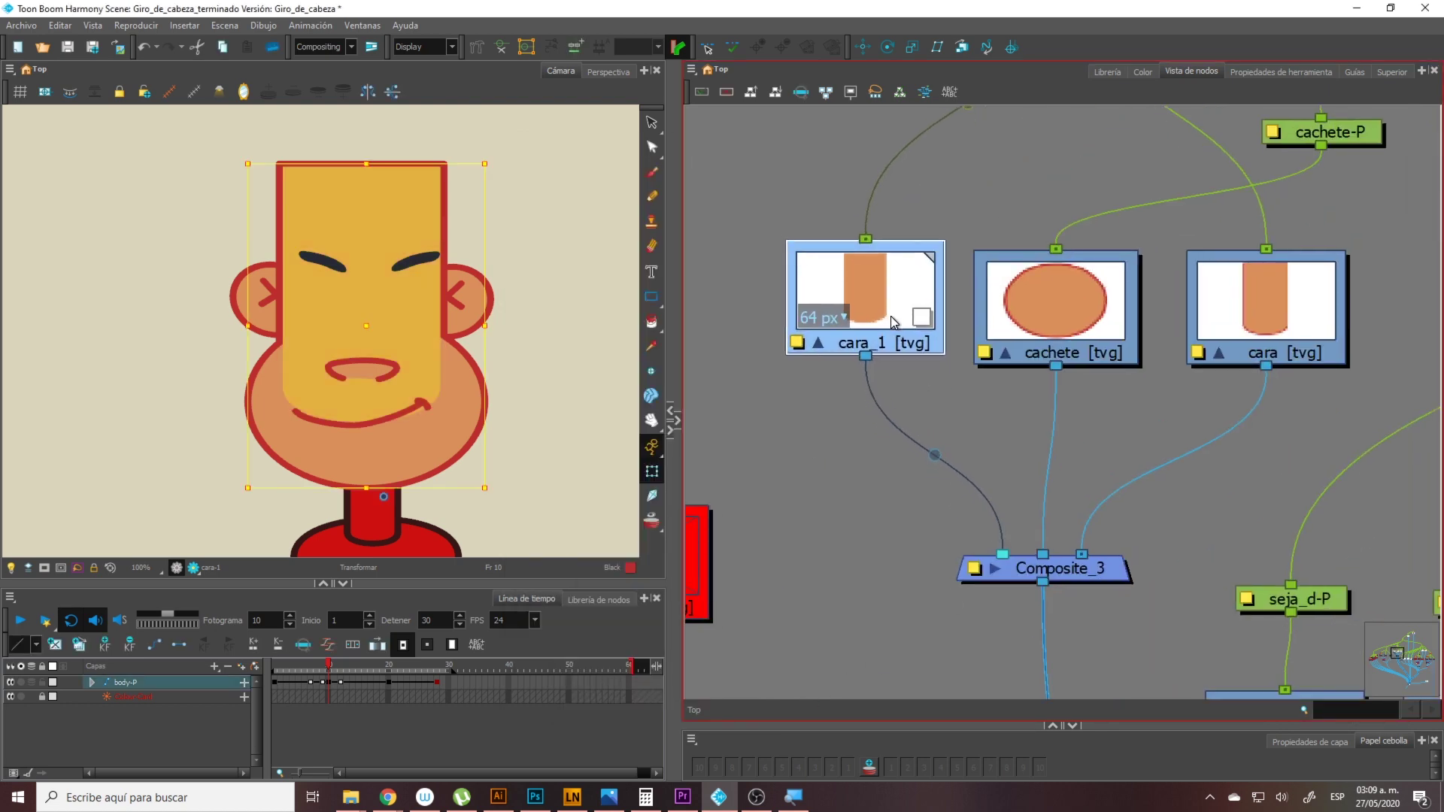
scroll(910, 345, down, 2)
click(947, 382)
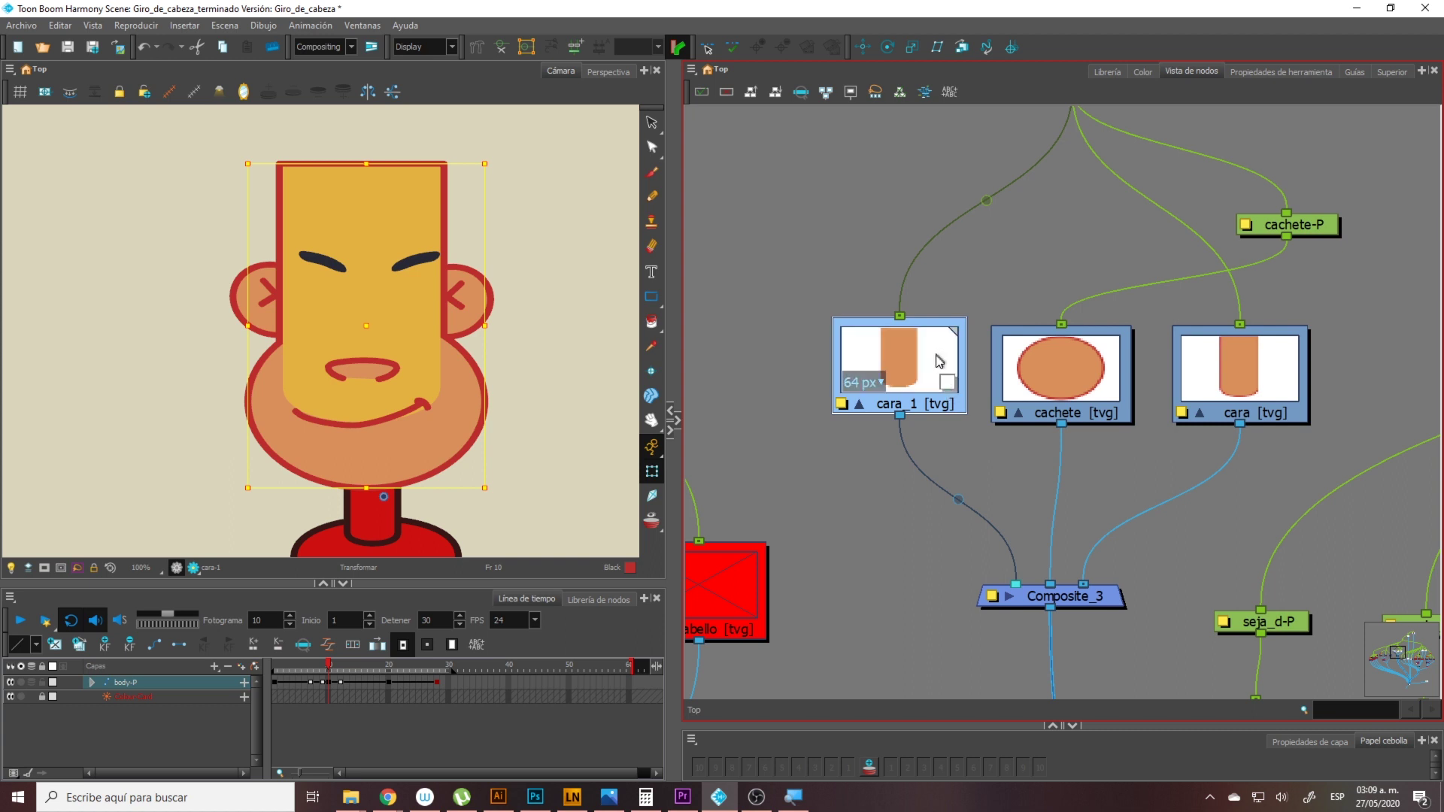
Select the cachete and cara_1 drawings alternately to compare the face areas each one covers
click(1036, 376)
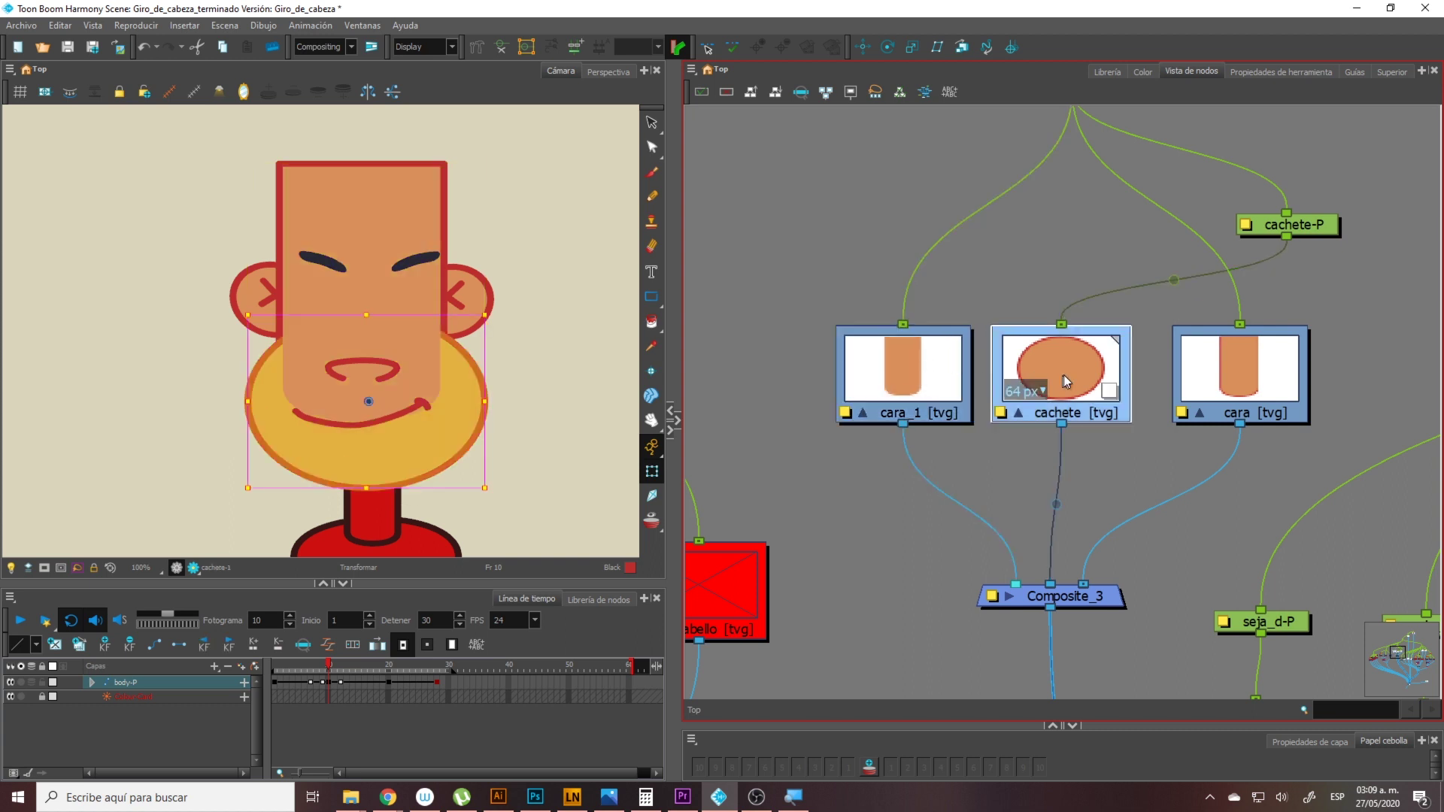
drag(1071, 368, 1070, 367)
drag(1086, 300, 1126, 358)
click(1045, 204)
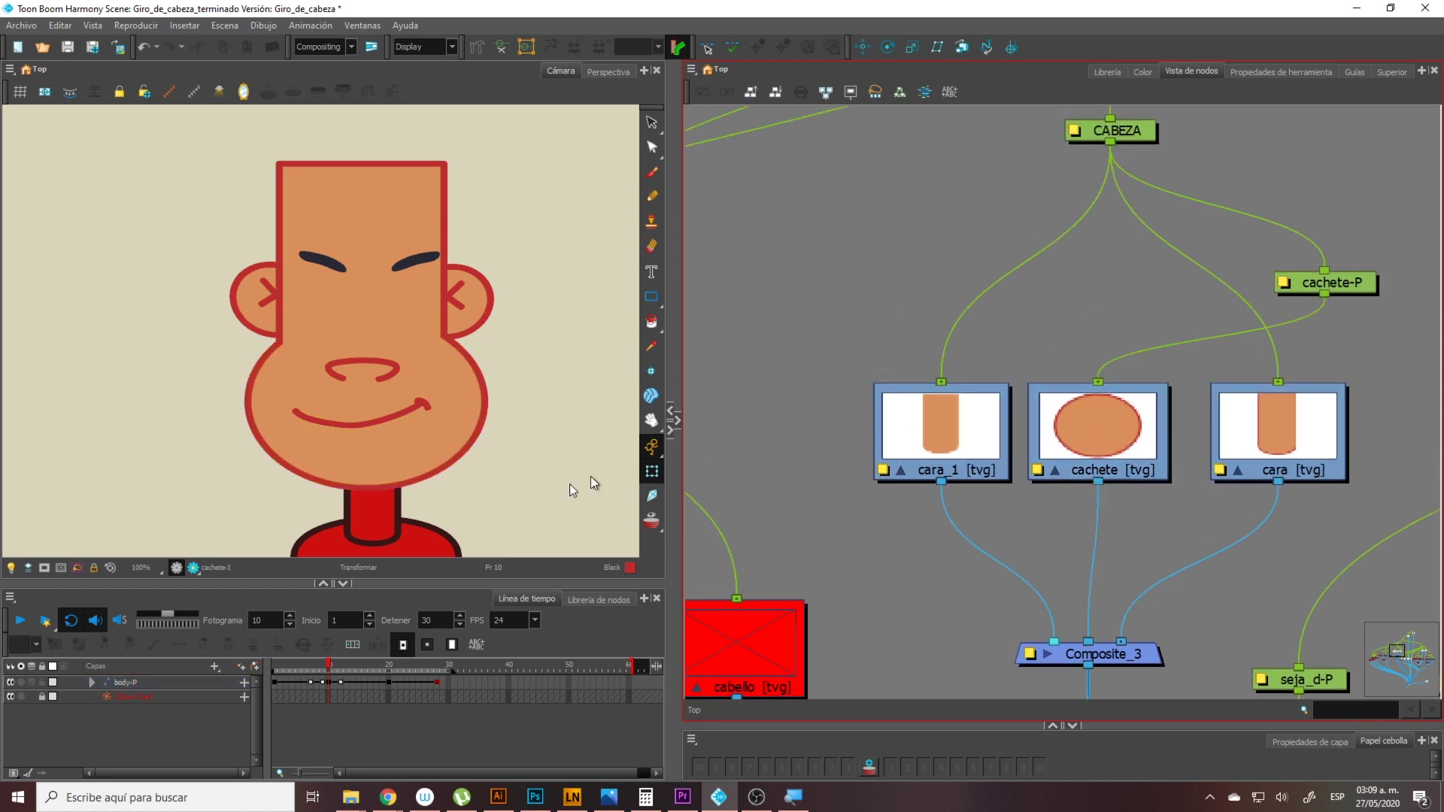
click(436, 358)
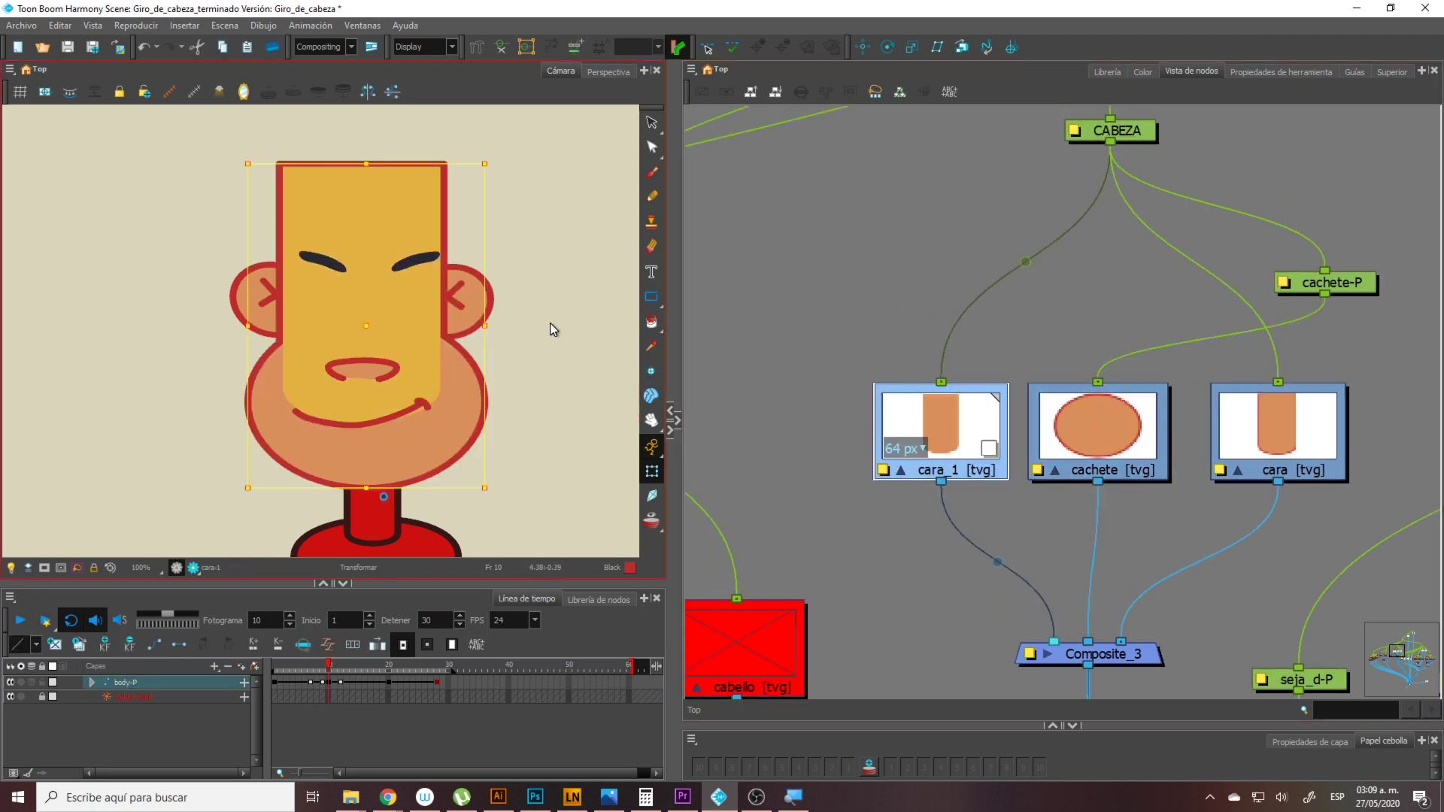
key(ctrl+z)
click(529, 416)
click(424, 352)
click(461, 414)
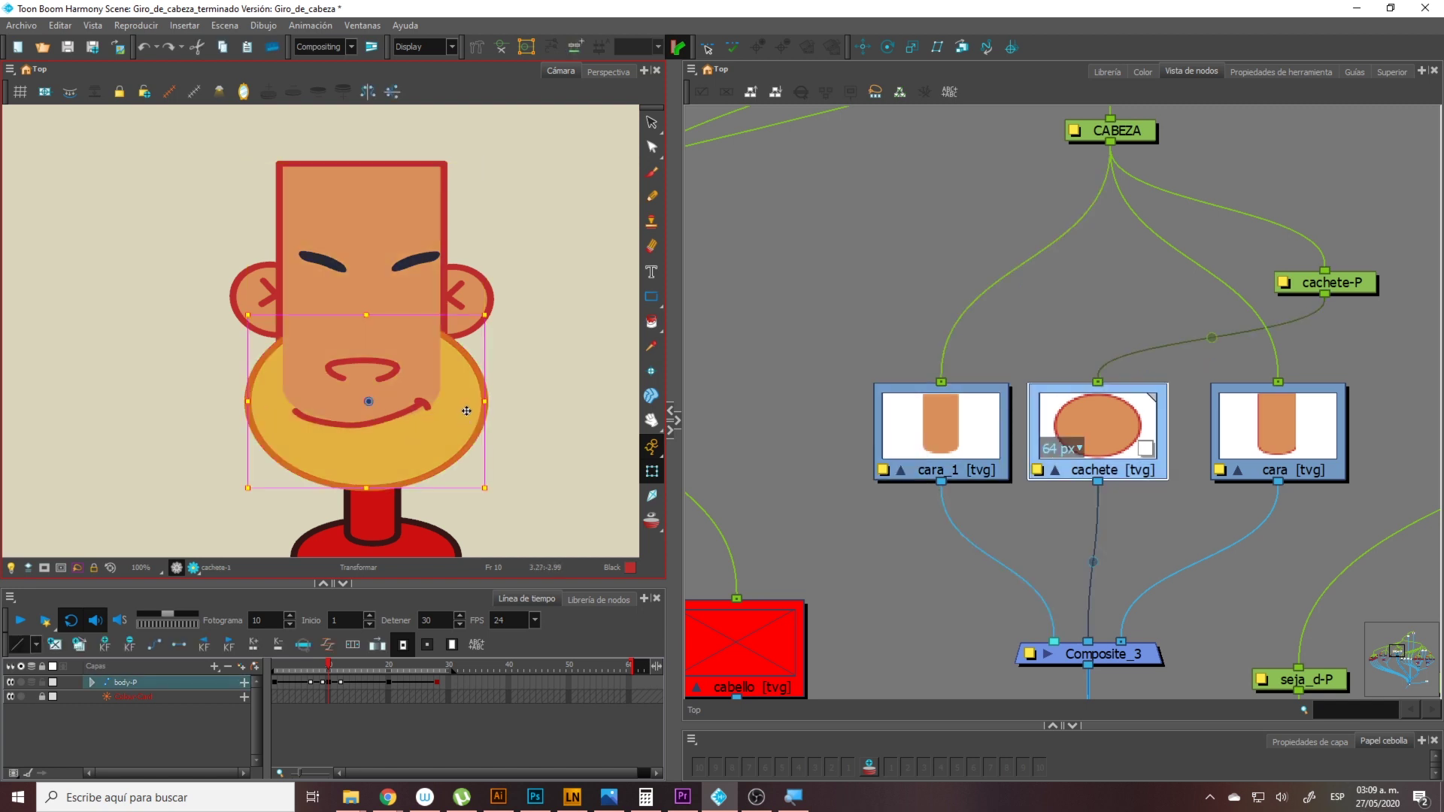
mouse_move(461, 413)
mouse_down()
mouse_move(370, 503)
mouse_move(425, 473)
mouse_move(374, 433)
mouse_move(488, 412)
mouse_move(468, 415)
mouse_up()
drag(436, 344, 446, 347)
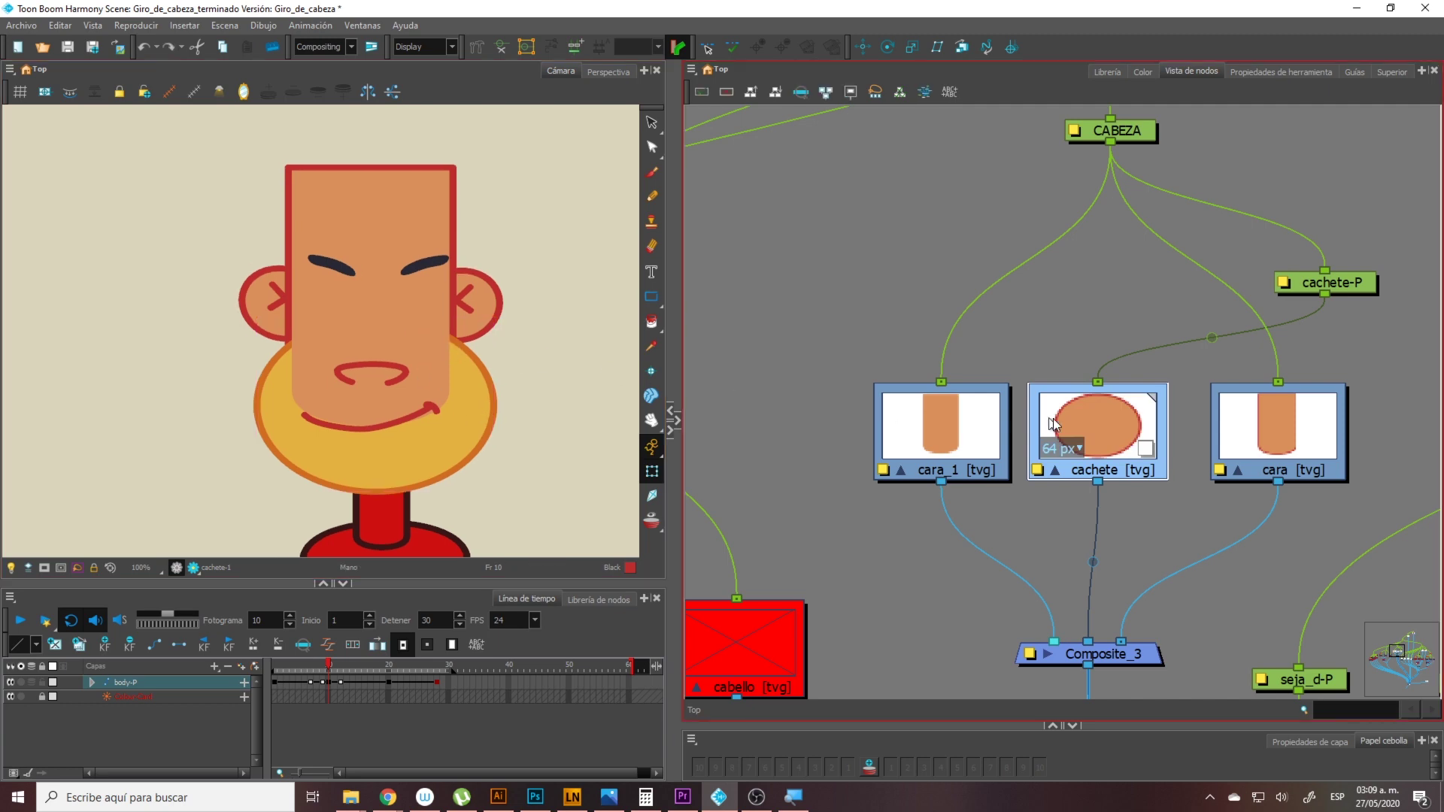
Select the cara_1, cachete and cara drawings in turn to examine how they layer into Composite_3
click(1134, 351)
scroll(1090, 406, down, 1)
drag(1134, 350, 1016, 335)
scroll(1016, 335, up, 1)
click(818, 414)
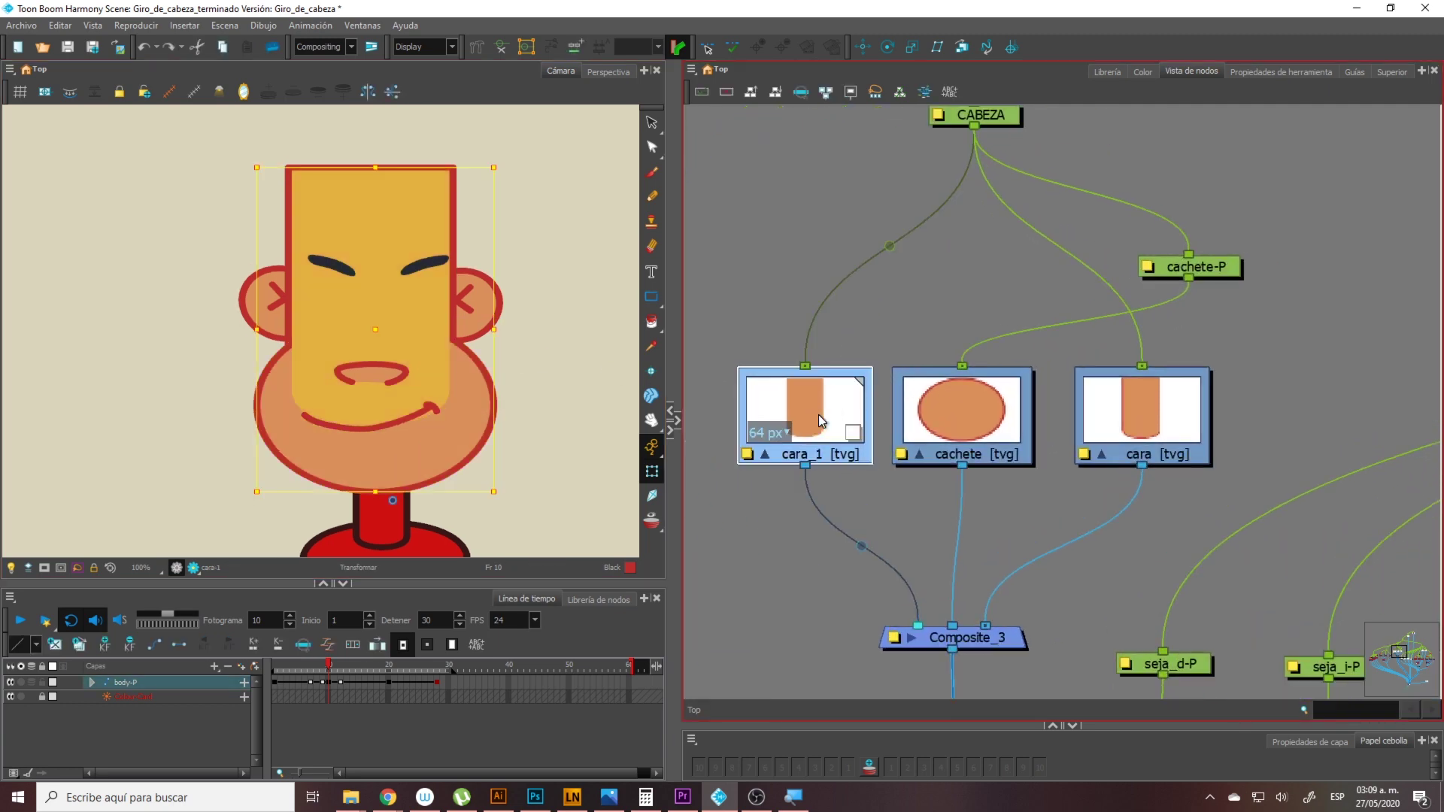
click(944, 413)
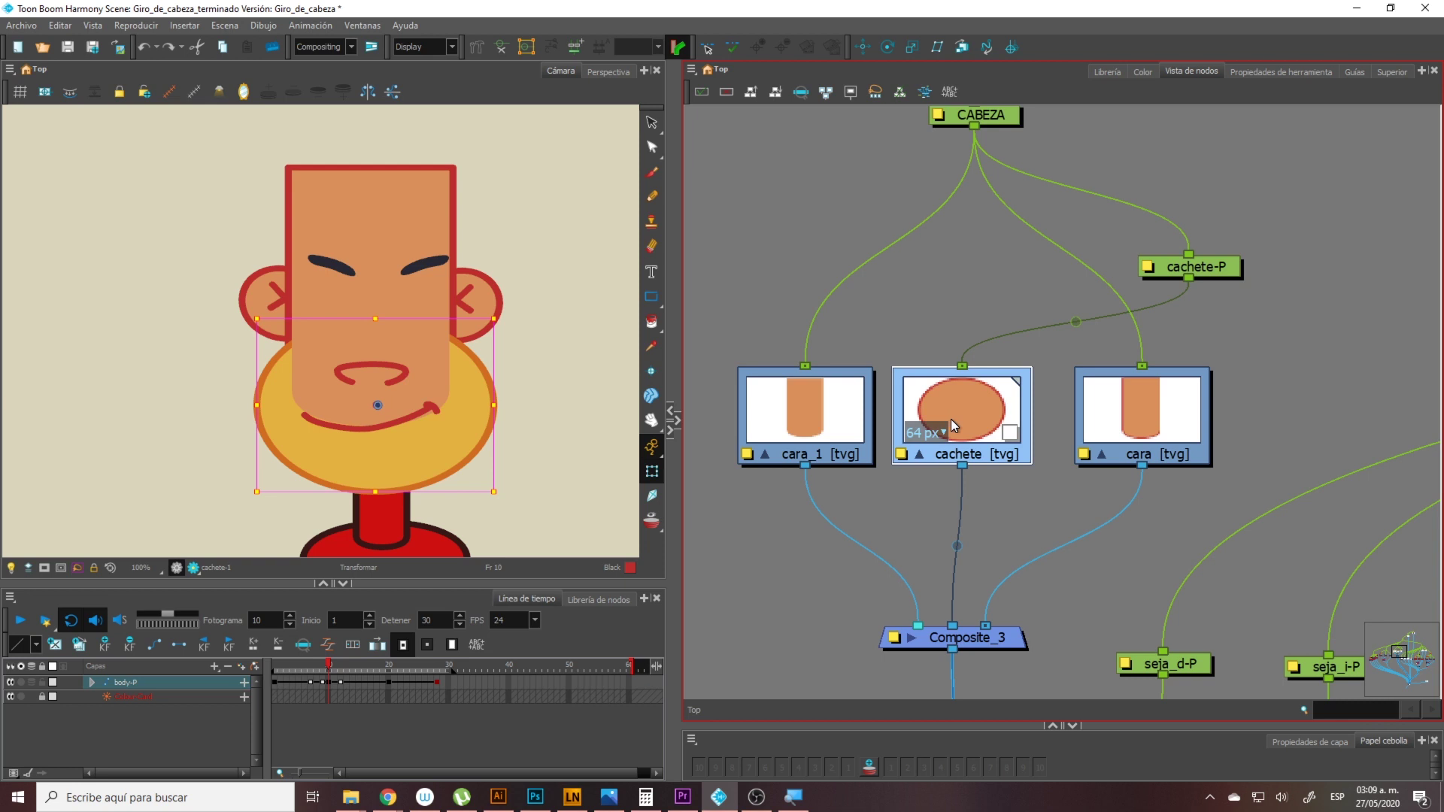
click(1137, 417)
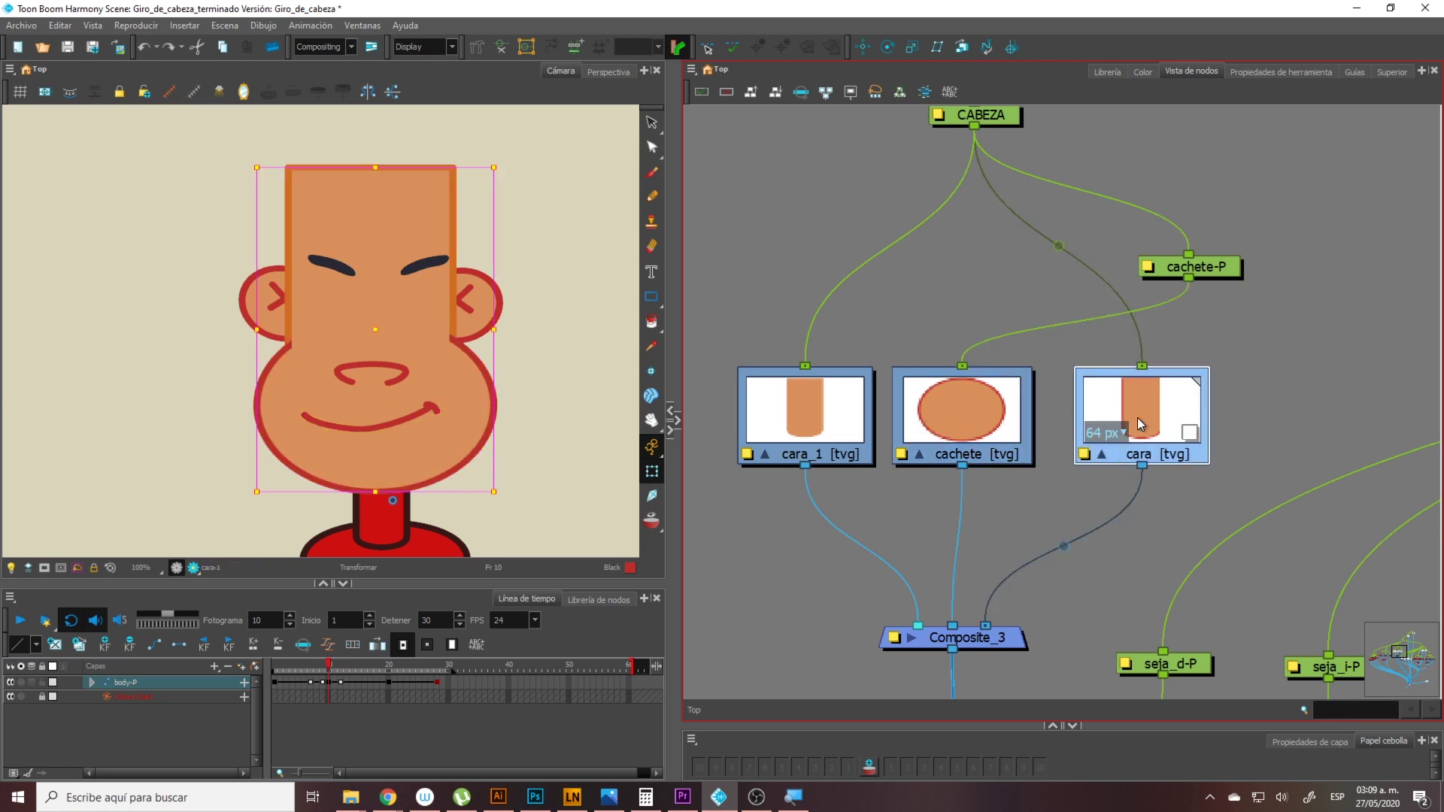
scroll(1036, 466, down, 1)
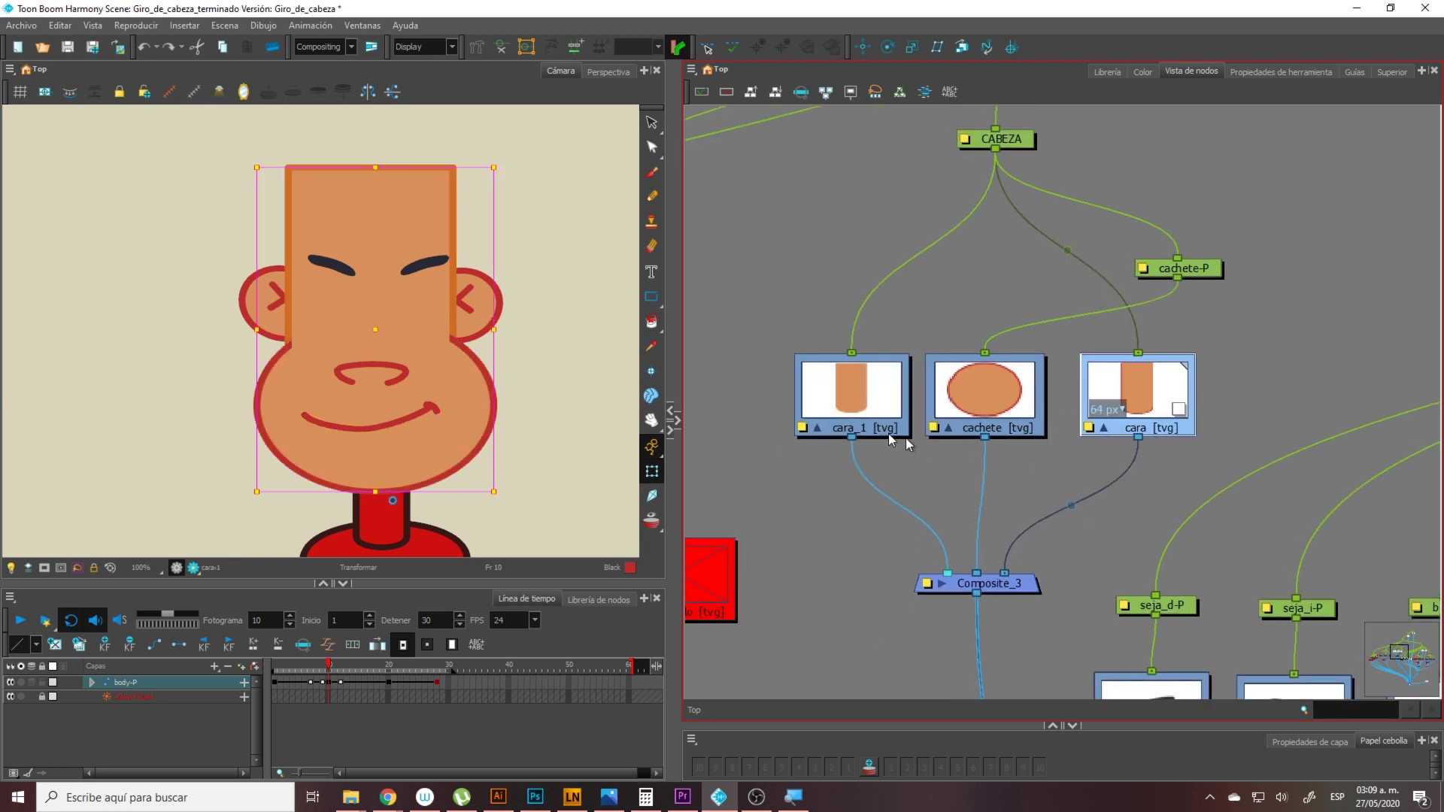
click(850, 398)
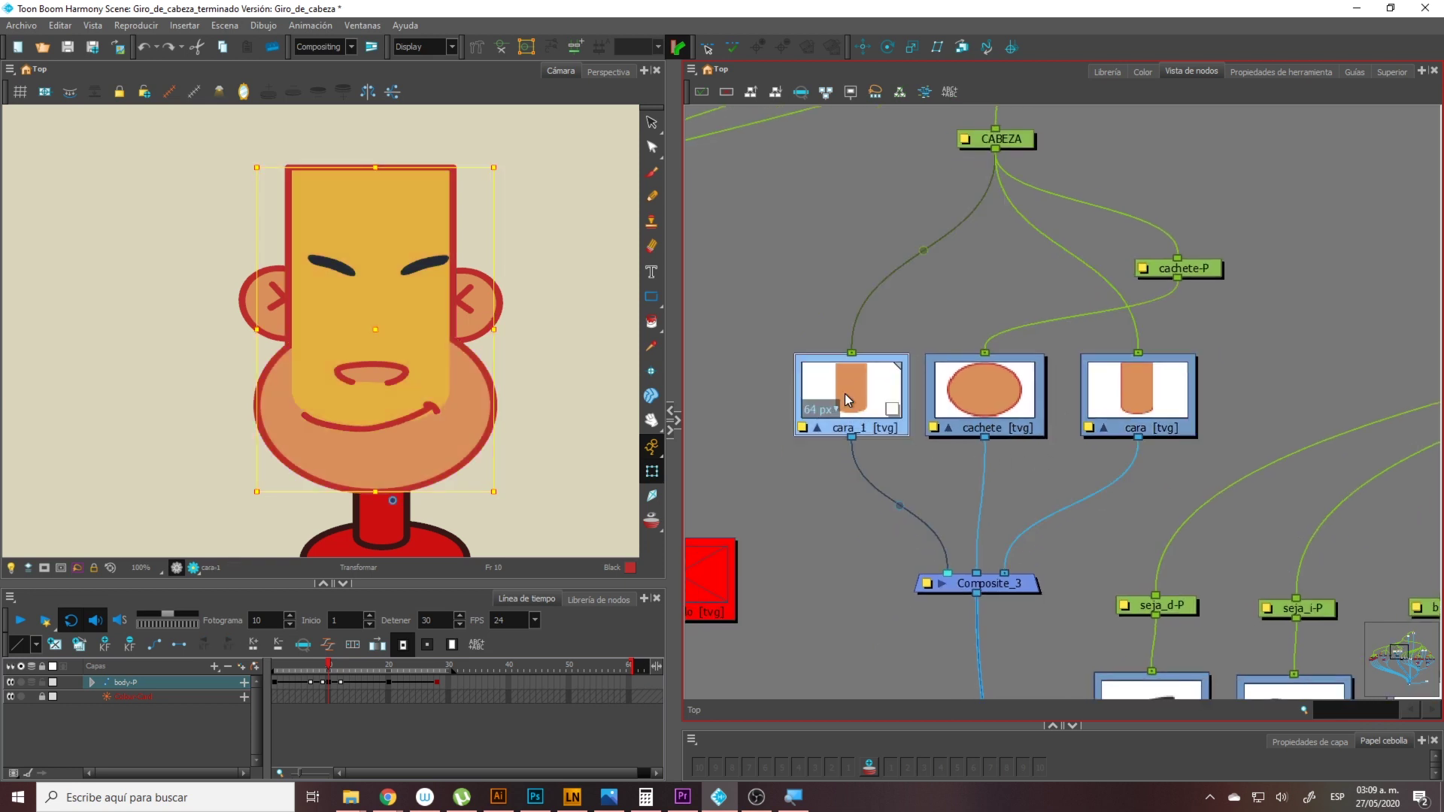
click(990, 415)
click(1150, 410)
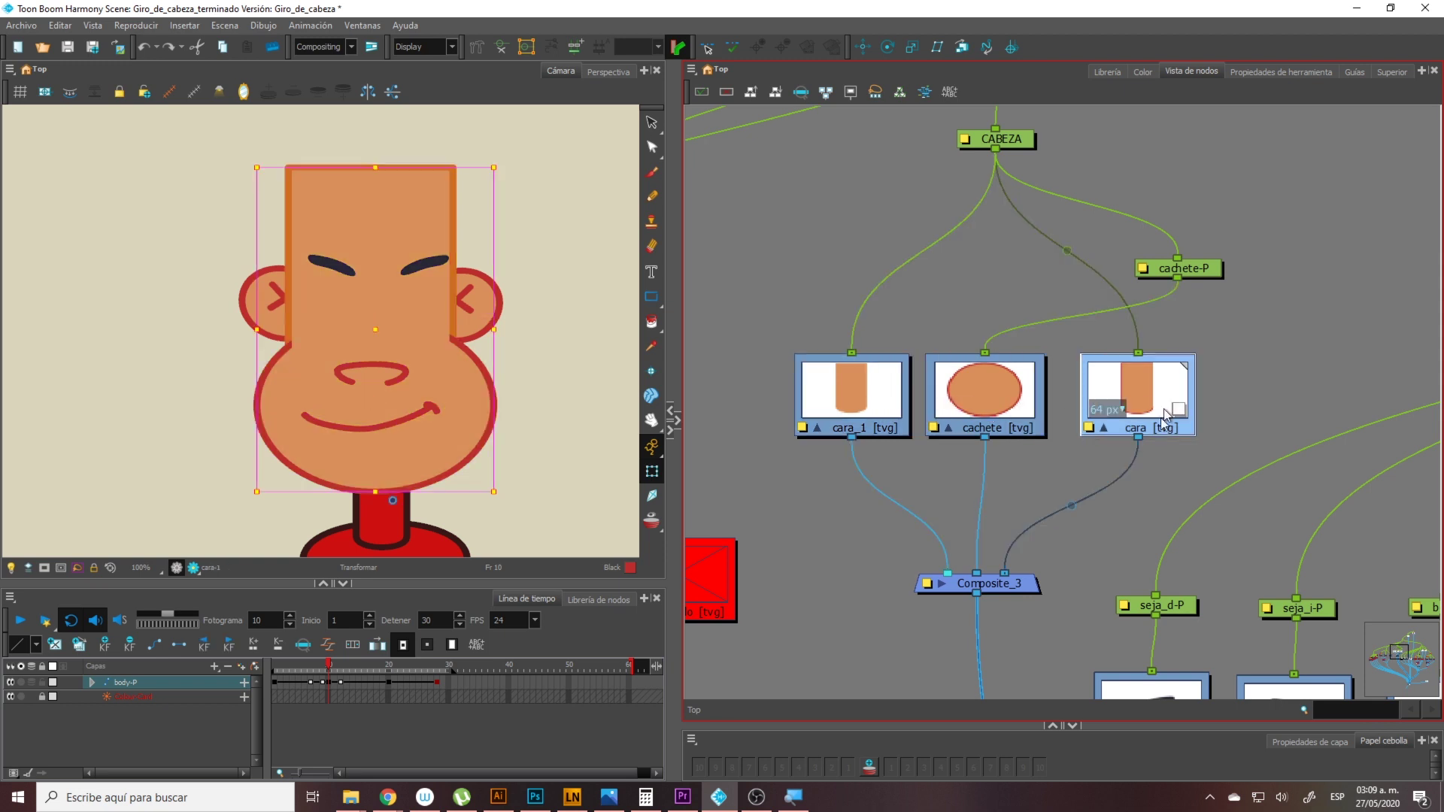
click(1155, 467)
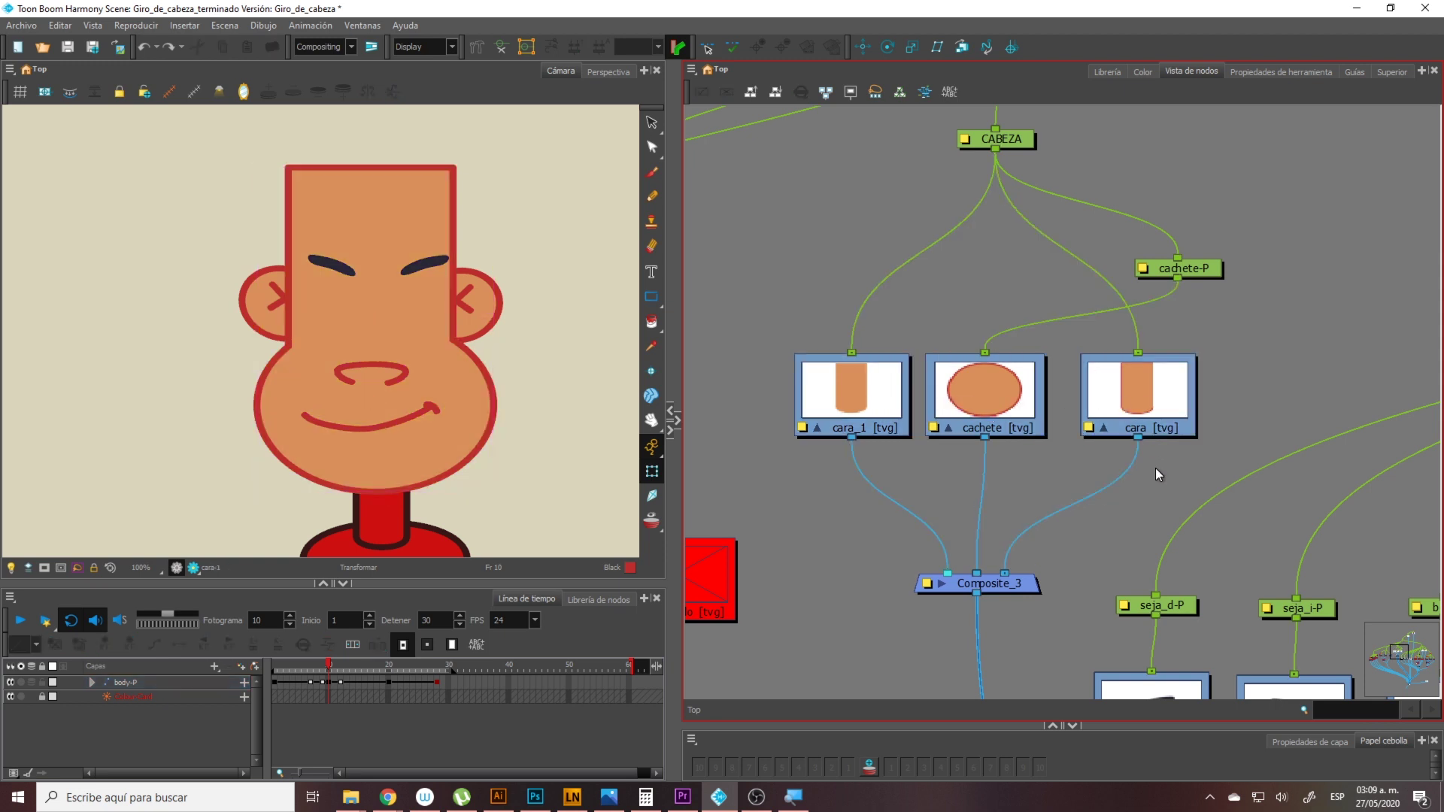
Try shifting the cachete drawing to either side of the face, and undo the moves
key(1)
drag(1079, 516, 984, 543)
click(473, 423)
drag(474, 423, 441, 422)
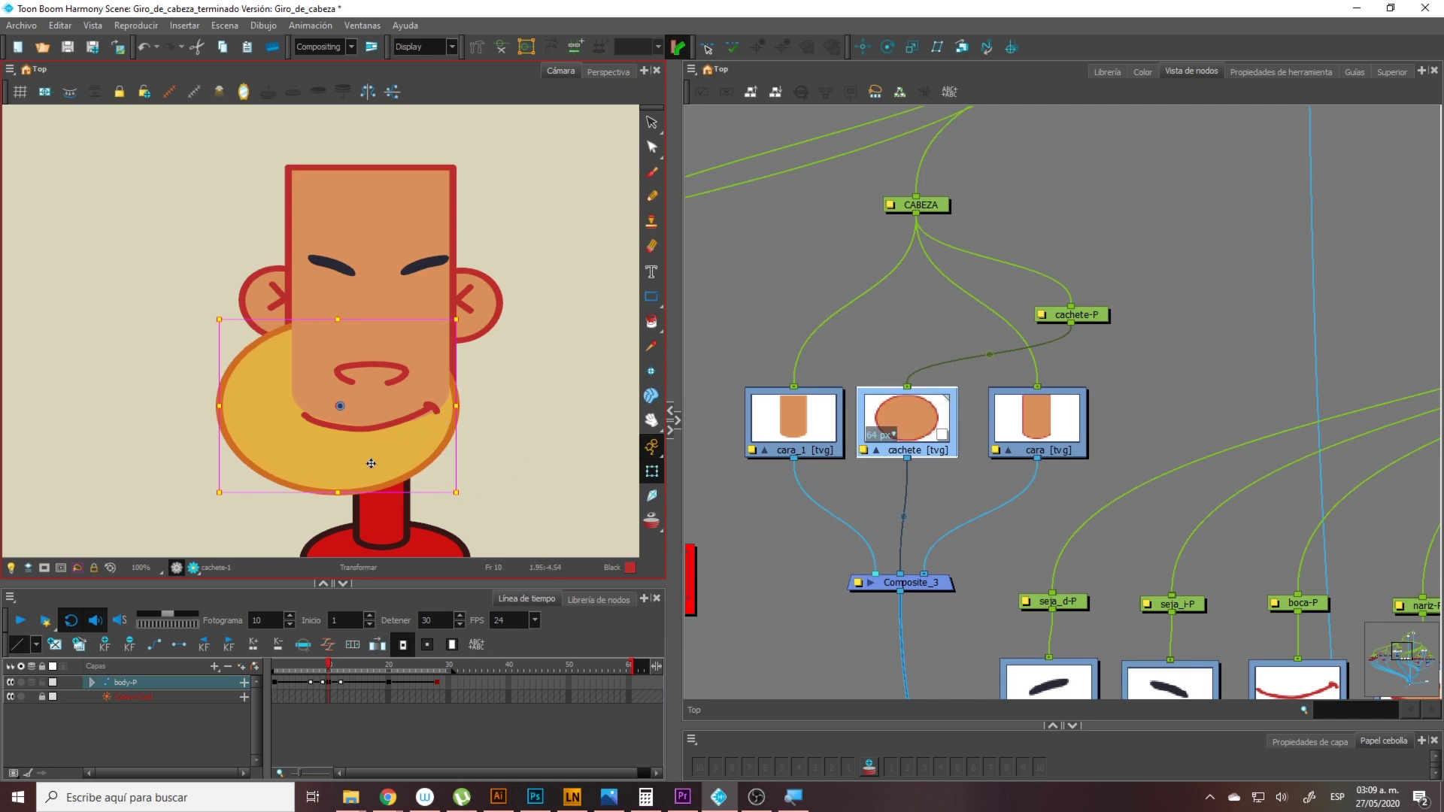
drag(370, 463, 430, 479)
key(ctrl+z)
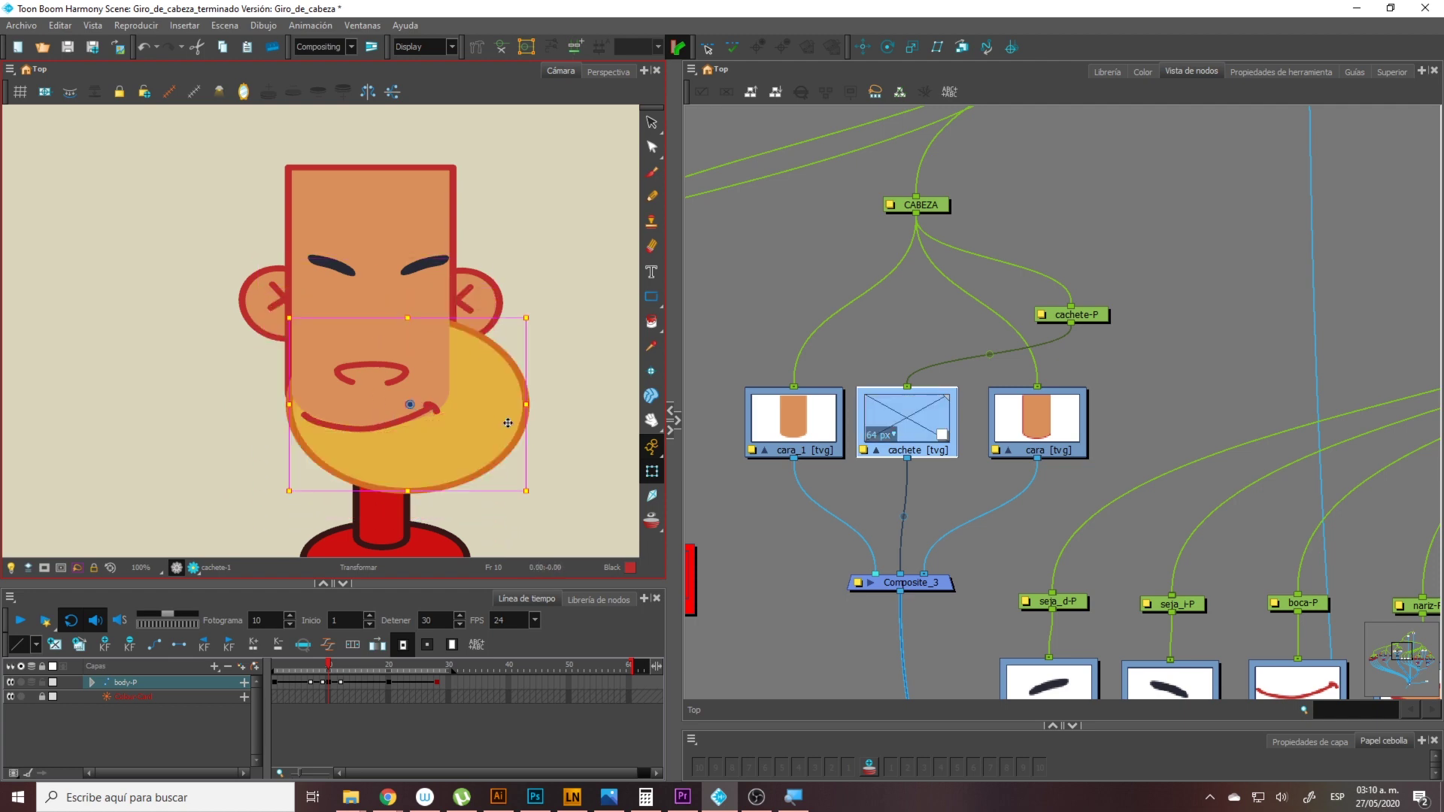
key(ctrl+z)
key(ctrl+z)
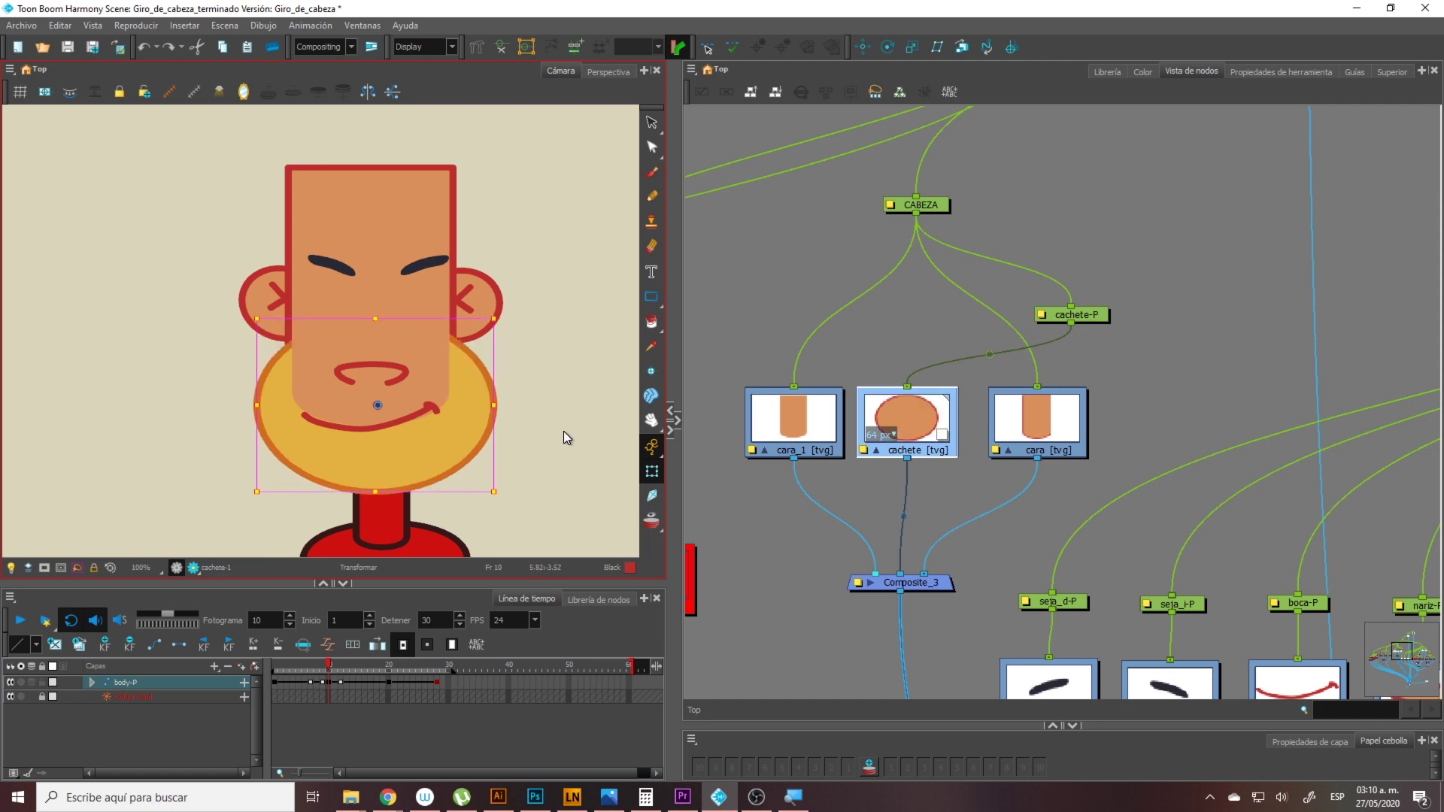
click(573, 431)
Set the current frame to 2 and examine the node group that holds the facial features
drag(328, 668, 268, 715)
scroll(1030, 361, down, 1)
scroll(1045, 394, down, 2)
scroll(1027, 395, down, 3)
drag(1120, 433, 922, 516)
drag(1004, 470, 852, 418)
drag(1084, 451, 1086, 303)
scroll(1079, 368, up, 1)
drag(1018, 620, 1007, 483)
drag(865, 161, 1328, 470)
click(1319, 481)
drag(1055, 505, 1095, 511)
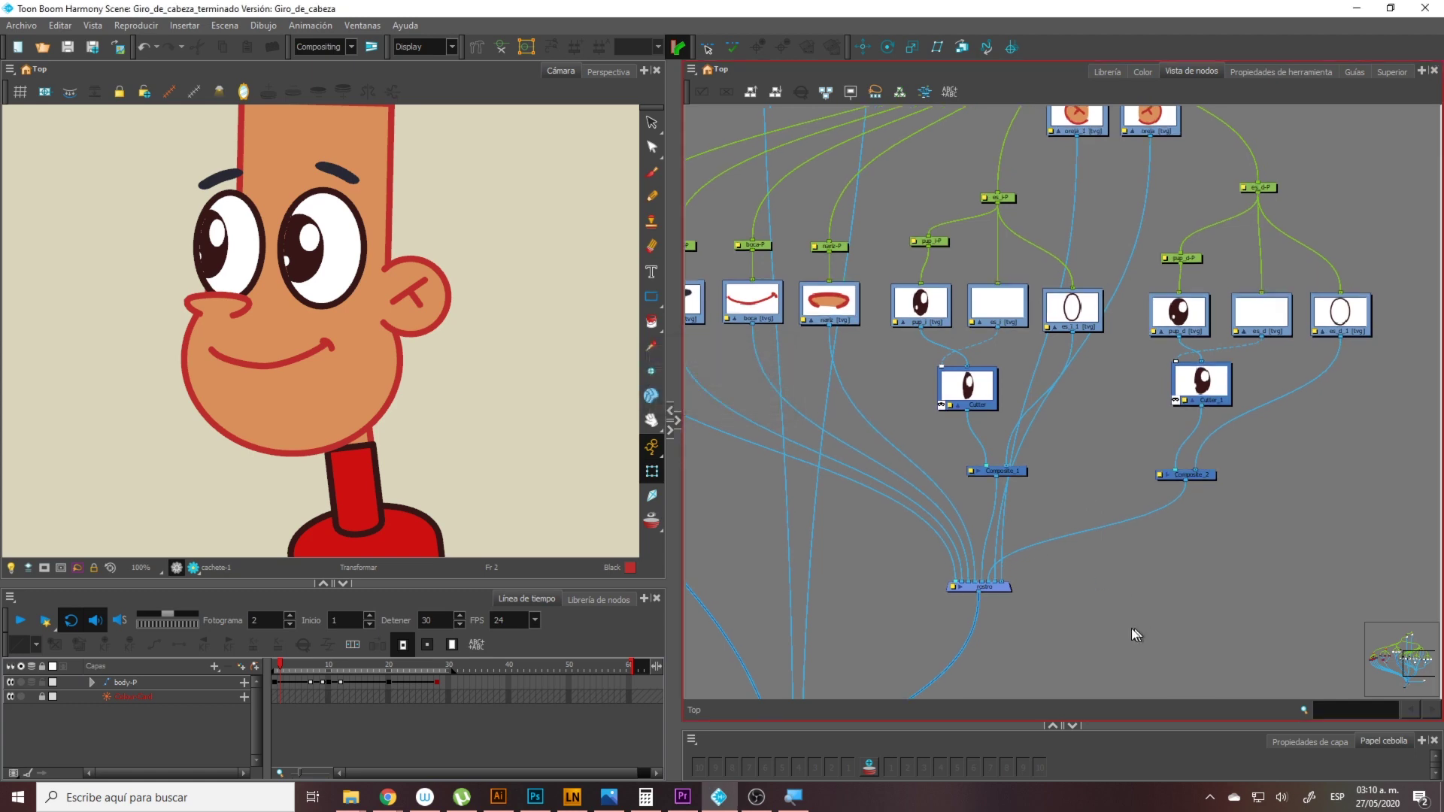
Examine the rostro composite and the connections feeding into it
scroll(999, 601, up, 2)
drag(998, 601, 986, 397)
scroll(986, 397, up, 2)
drag(927, 450, 979, 502)
click(994, 526)
scroll(913, 504, up, 5)
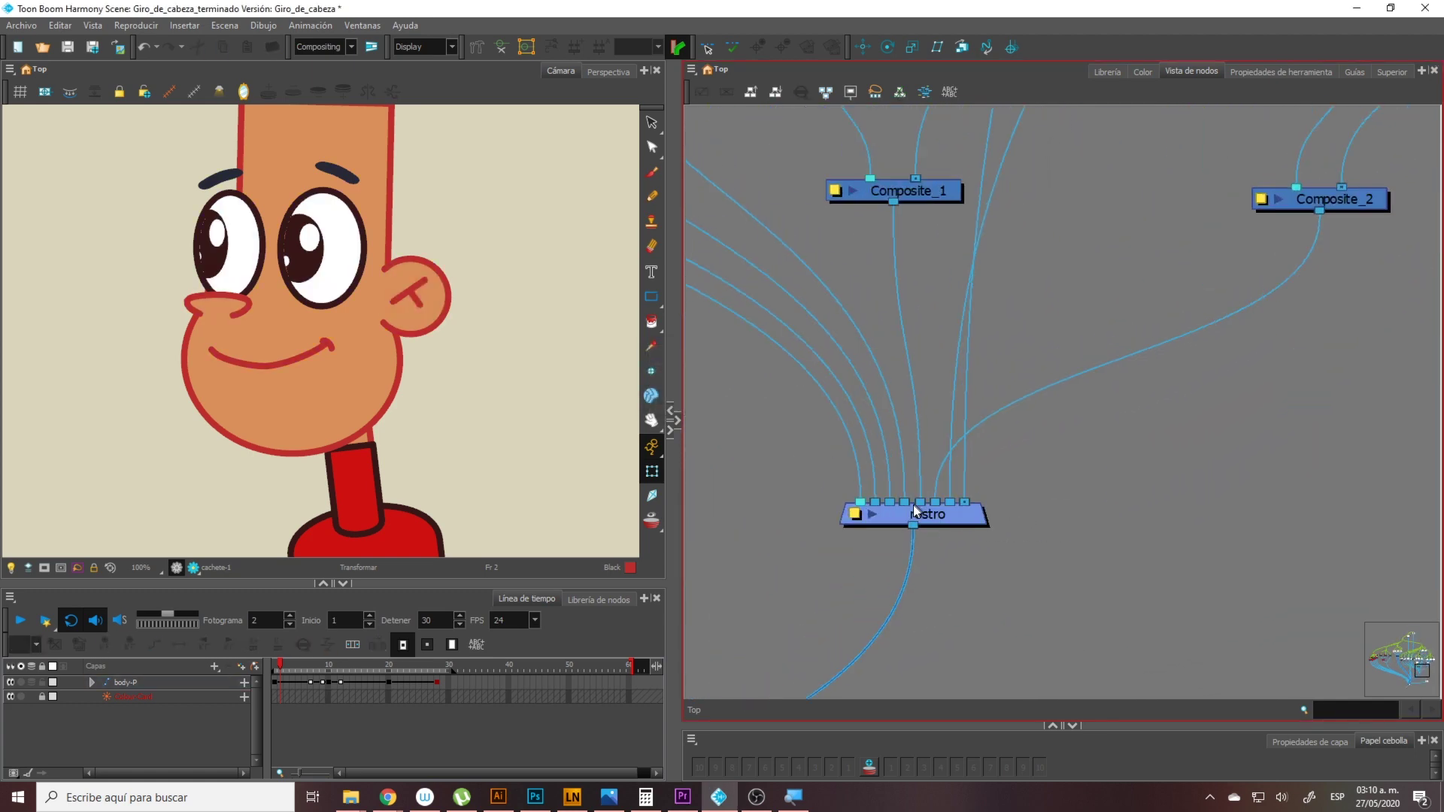
click(1006, 484)
click(1129, 472)
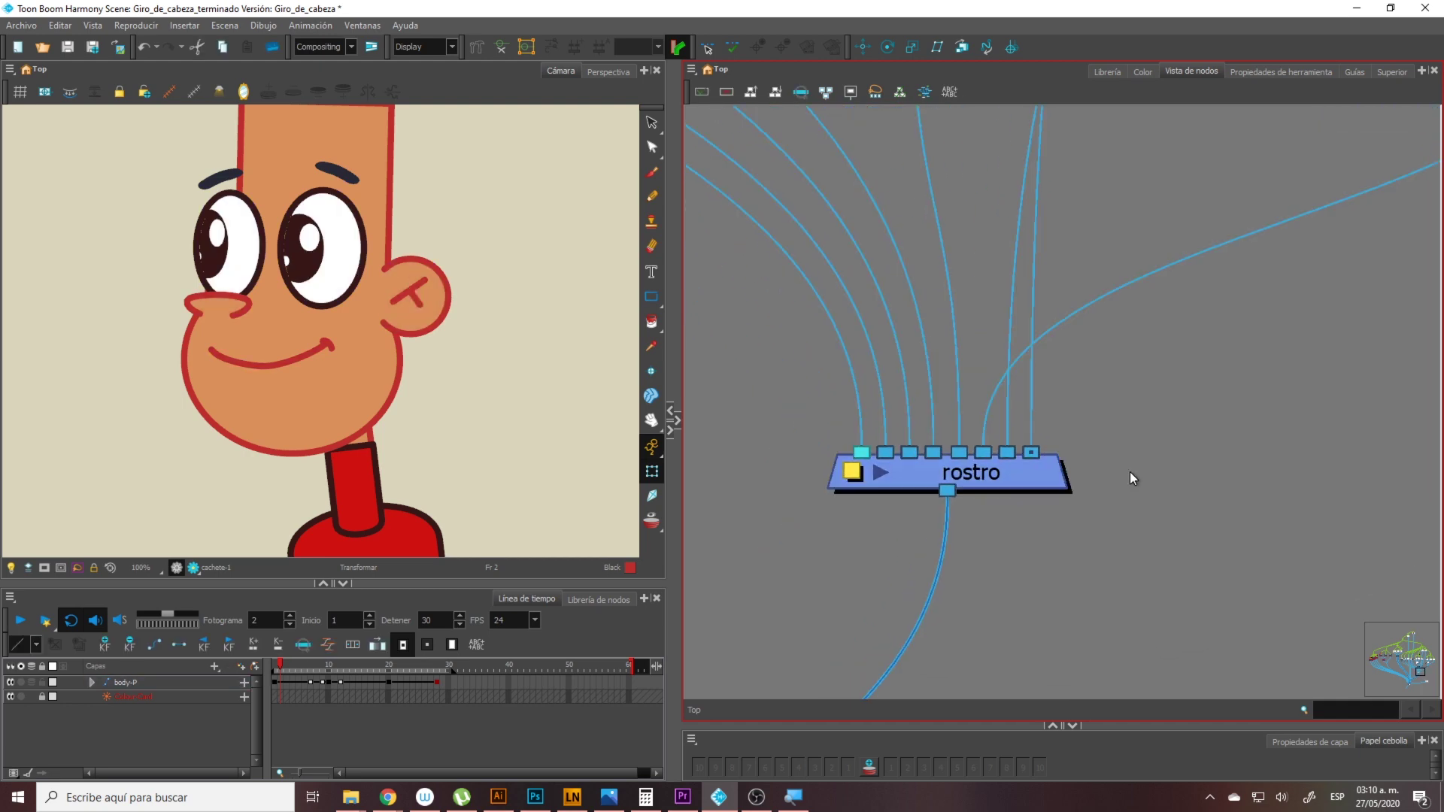
Review the layer properties of the rostro composite
scroll(1061, 428, down, 4)
drag(1131, 278, 1030, 448)
scroll(1049, 575, down, 3)
scroll(969, 548, up, 5)
drag(811, 587, 971, 476)
scroll(971, 476, up, 1)
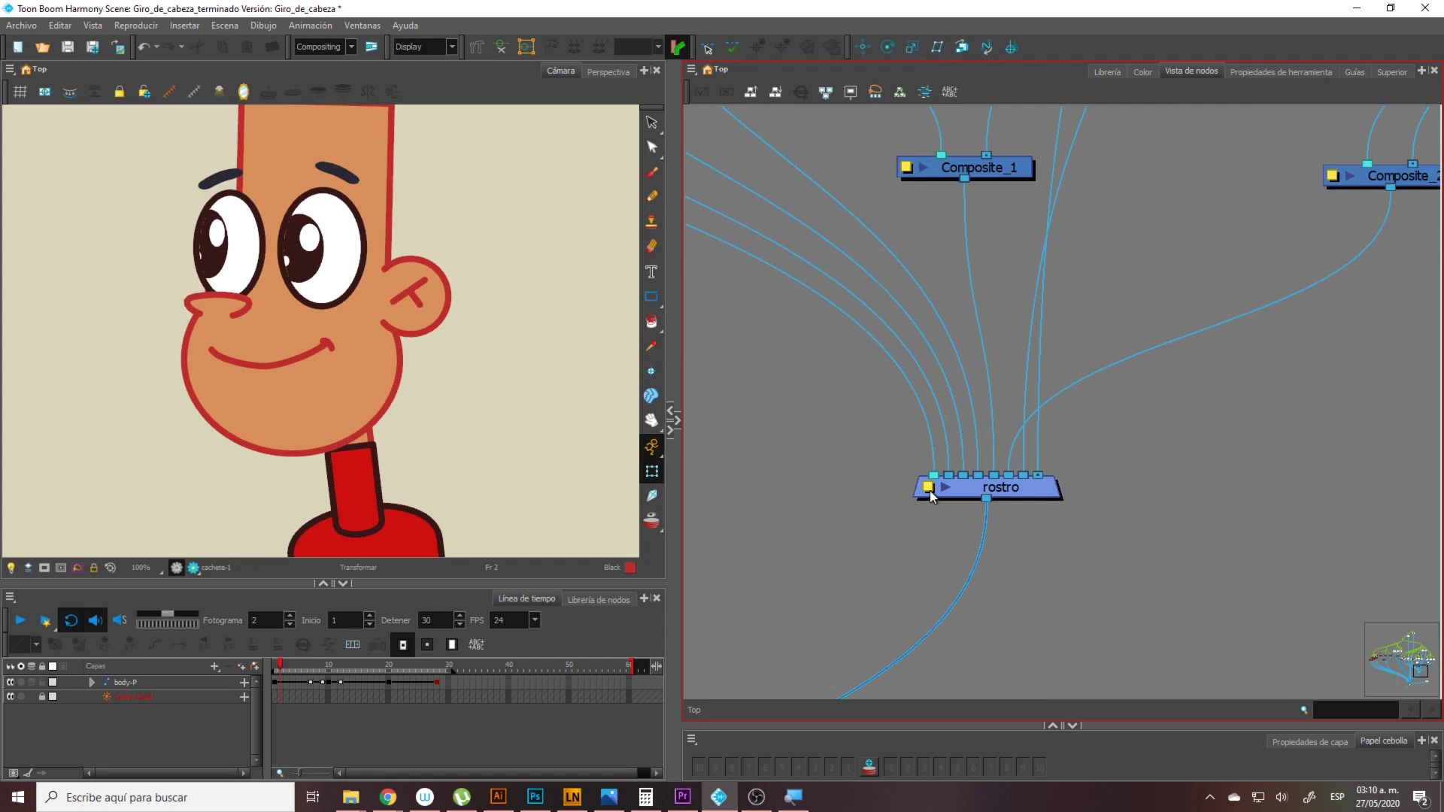
double_click(936, 485)
click(820, 565)
Select the rostro composite and Composite_3 in turn to compare which face parts each one groups
scroll(1174, 316, down, 3)
drag(1162, 225, 1020, 631)
scroll(1098, 427, down, 2)
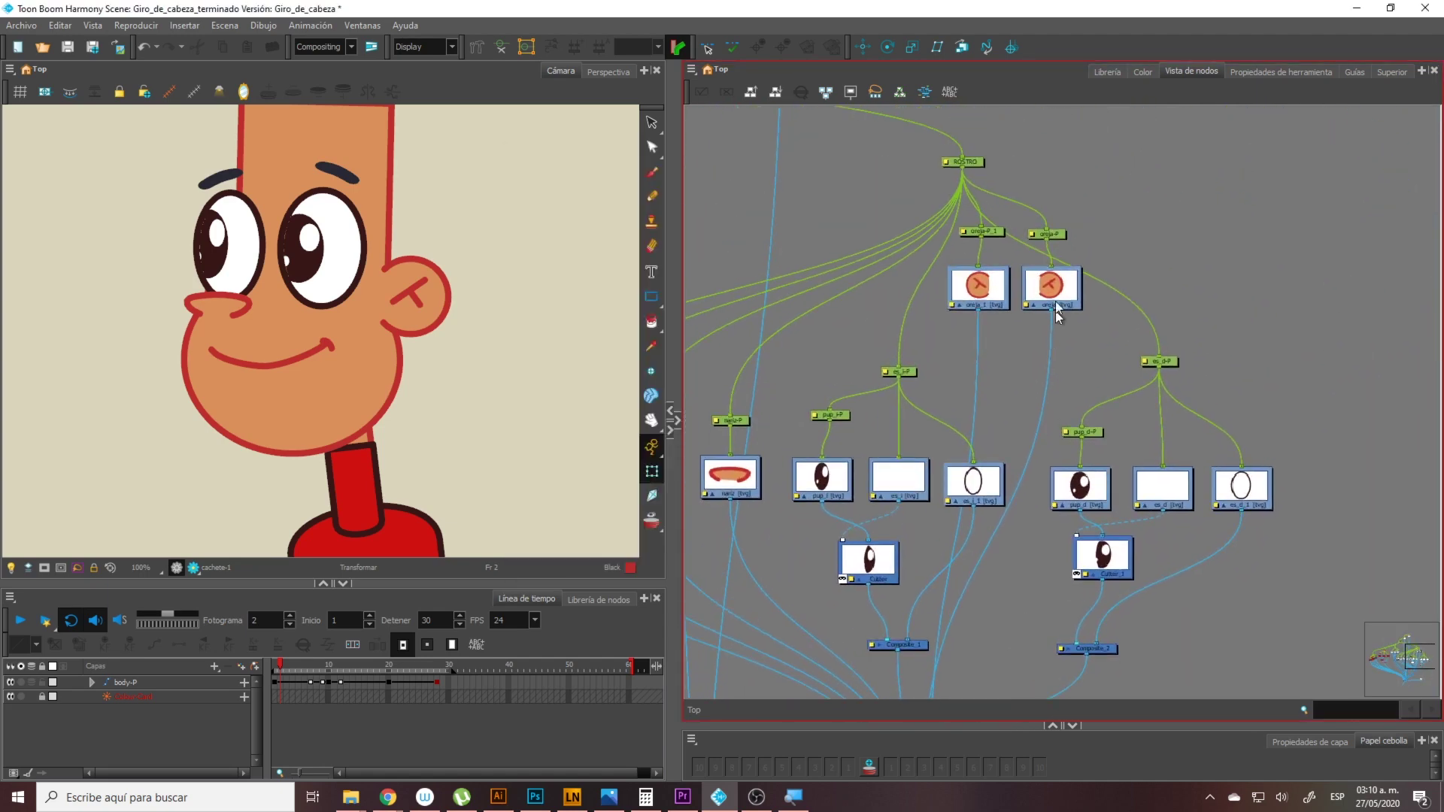
drag(1073, 202, 964, 322)
scroll(1063, 555, down, 2)
drag(1062, 555, 1215, 424)
scroll(1257, 457, down, 1)
drag(1121, 529, 1131, 518)
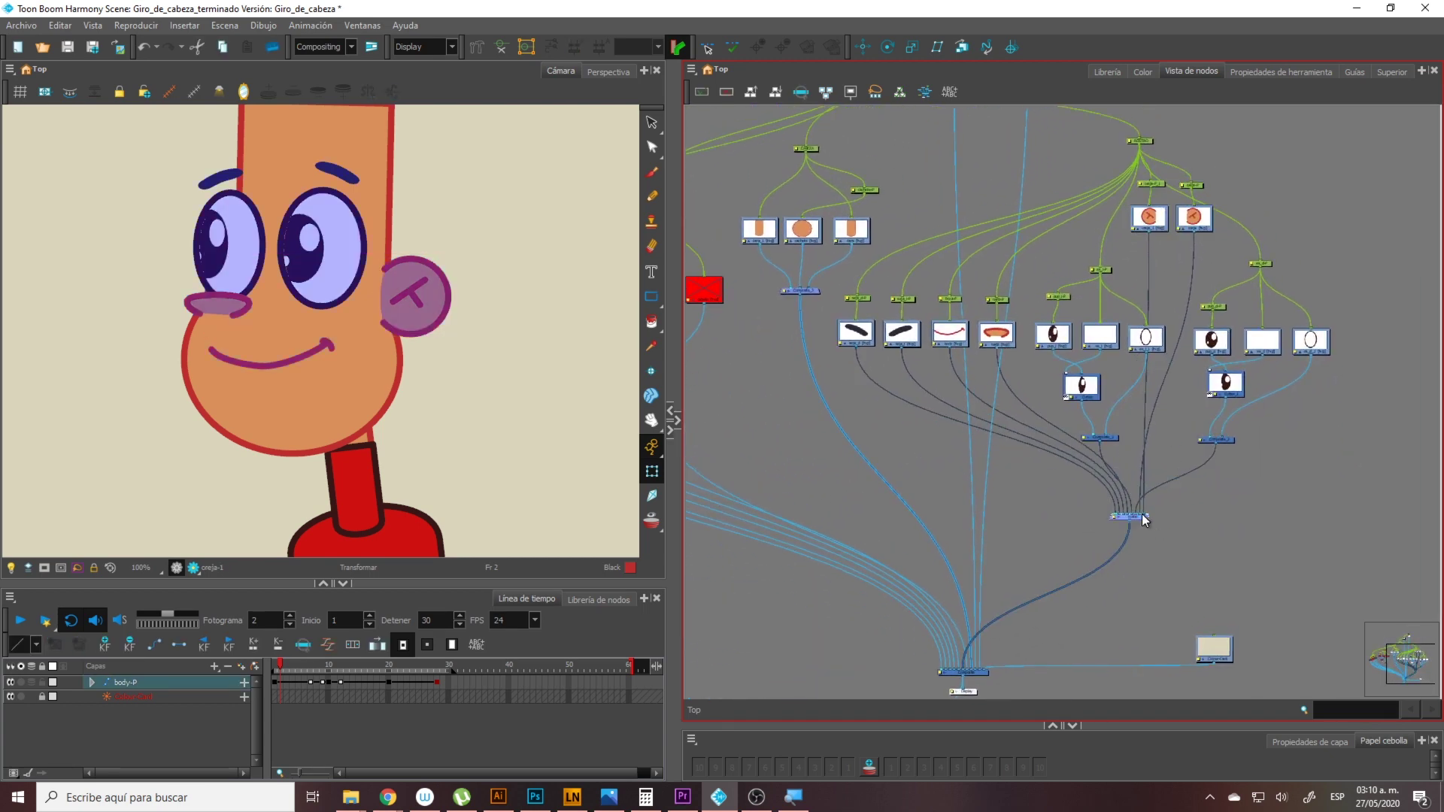
click(814, 295)
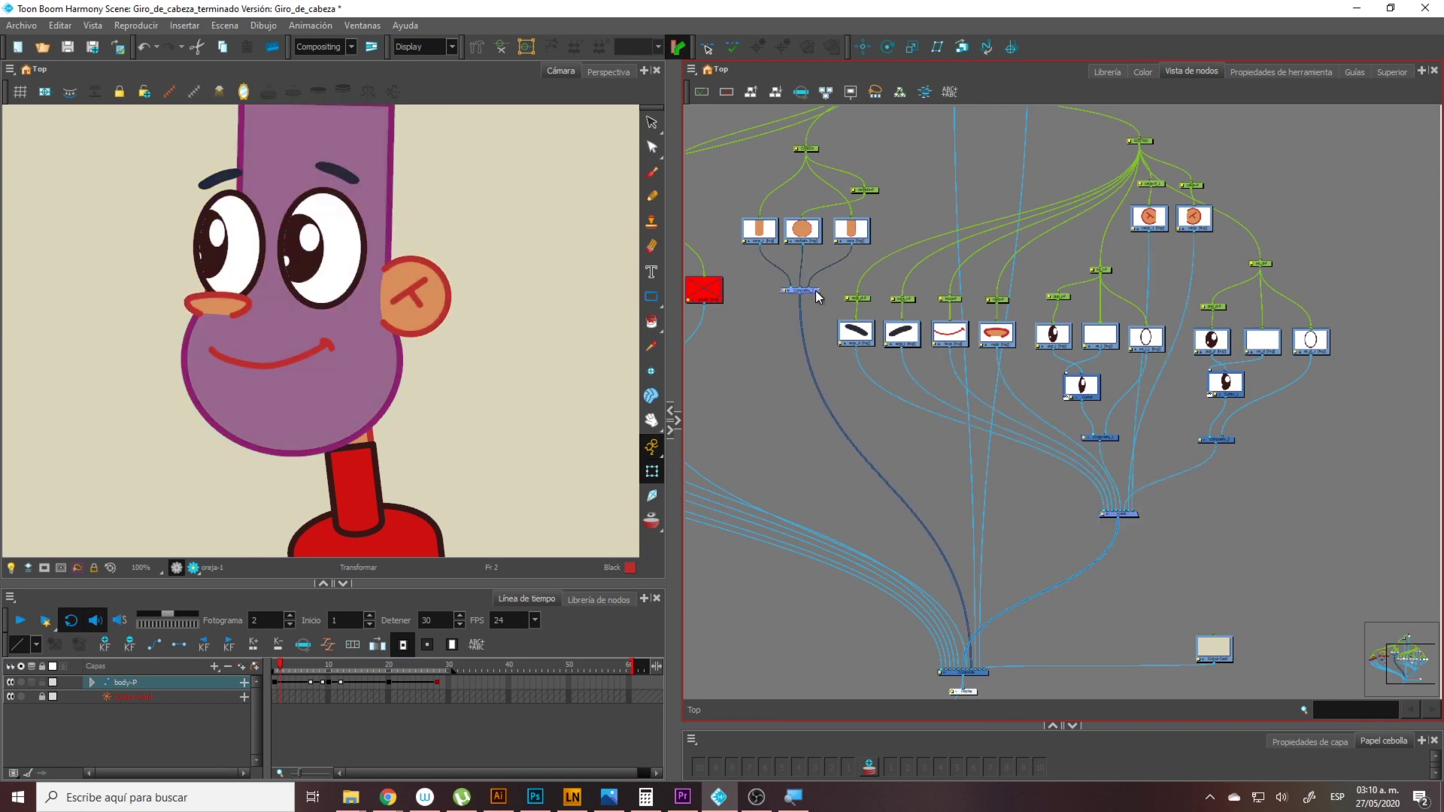
click(791, 406)
drag(458, 308, 488, 375)
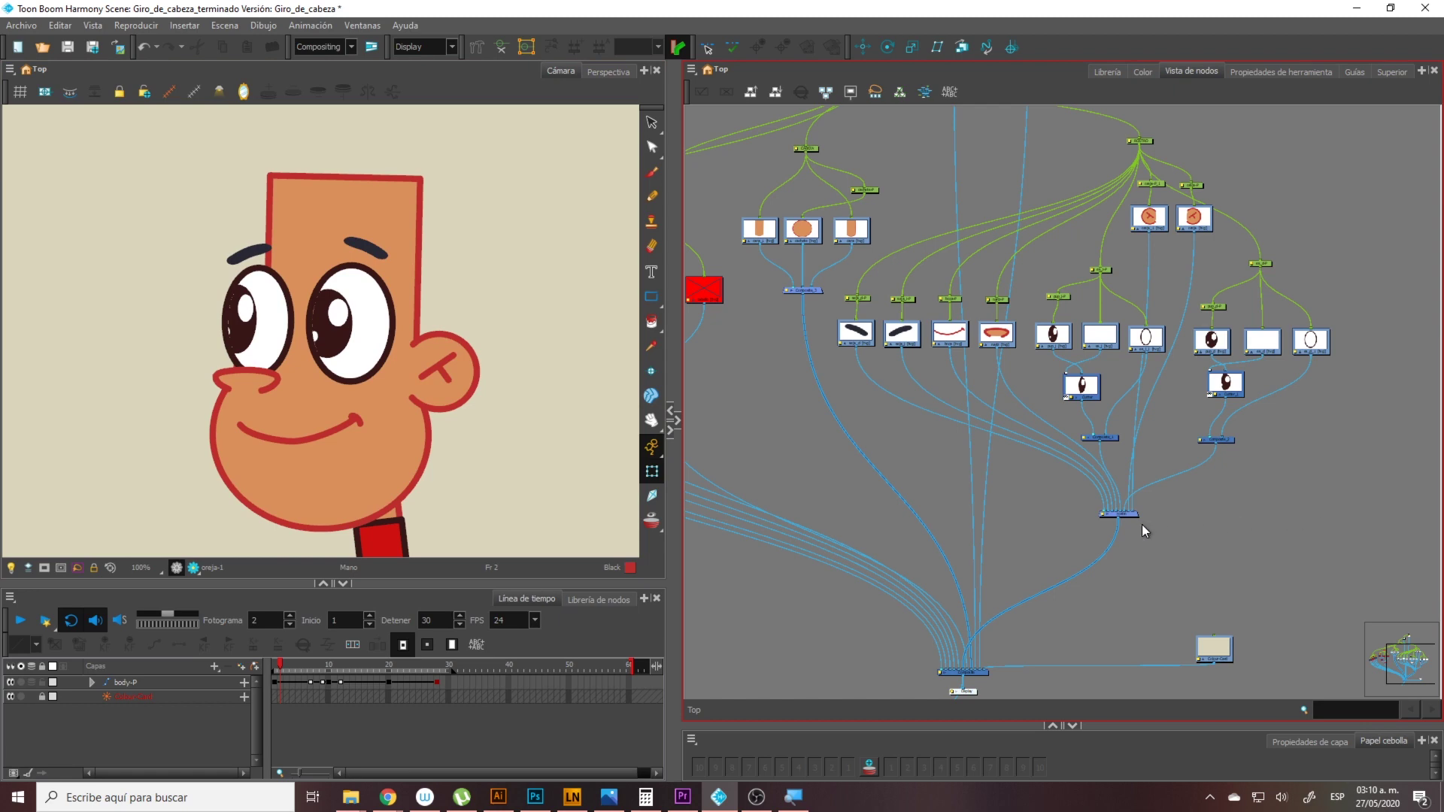
Set the mode of the rostro composite to Como vector
key(2)
key(2)
key(2)
drag(1136, 543, 1019, 320)
scroll(1005, 382, up, 4)
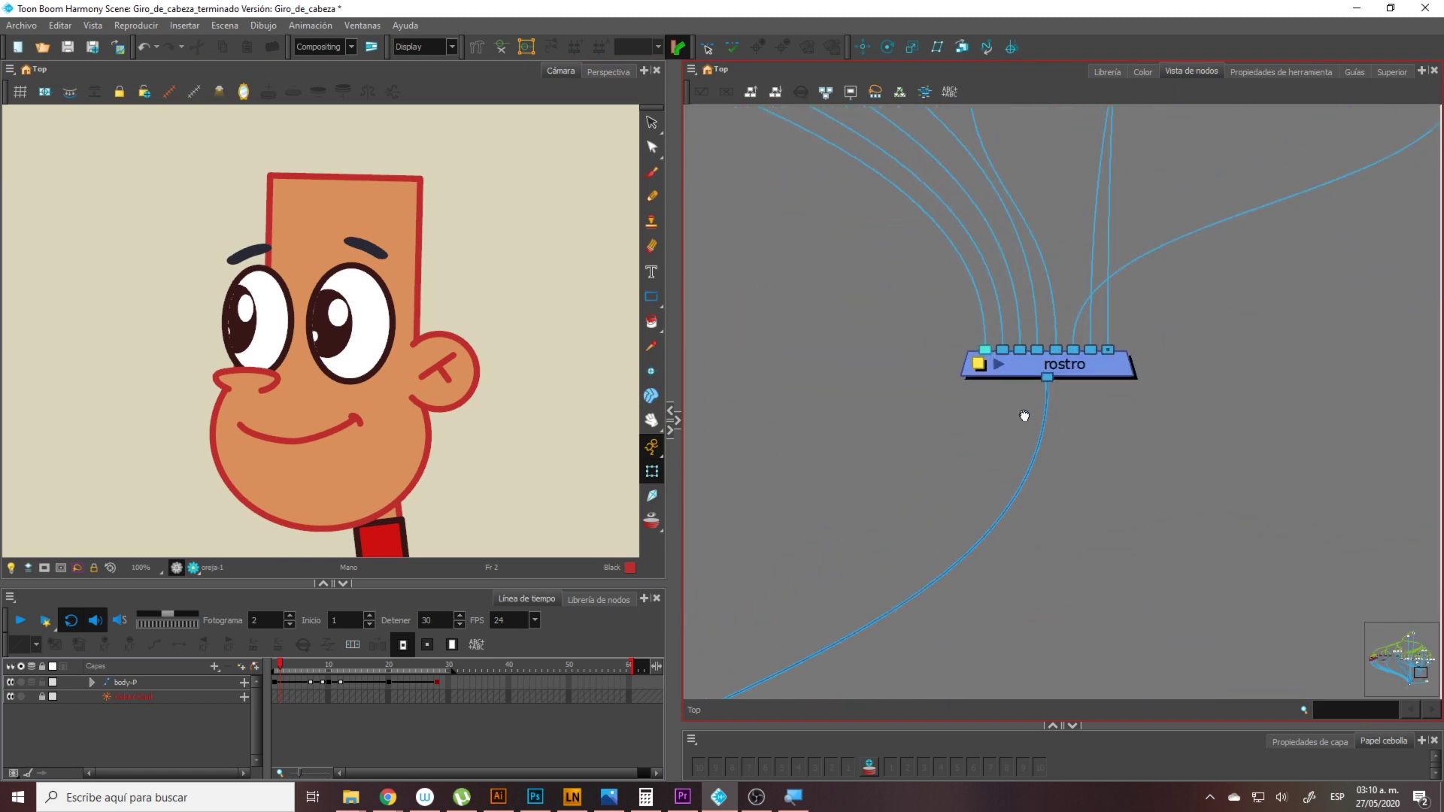
double_click(986, 387)
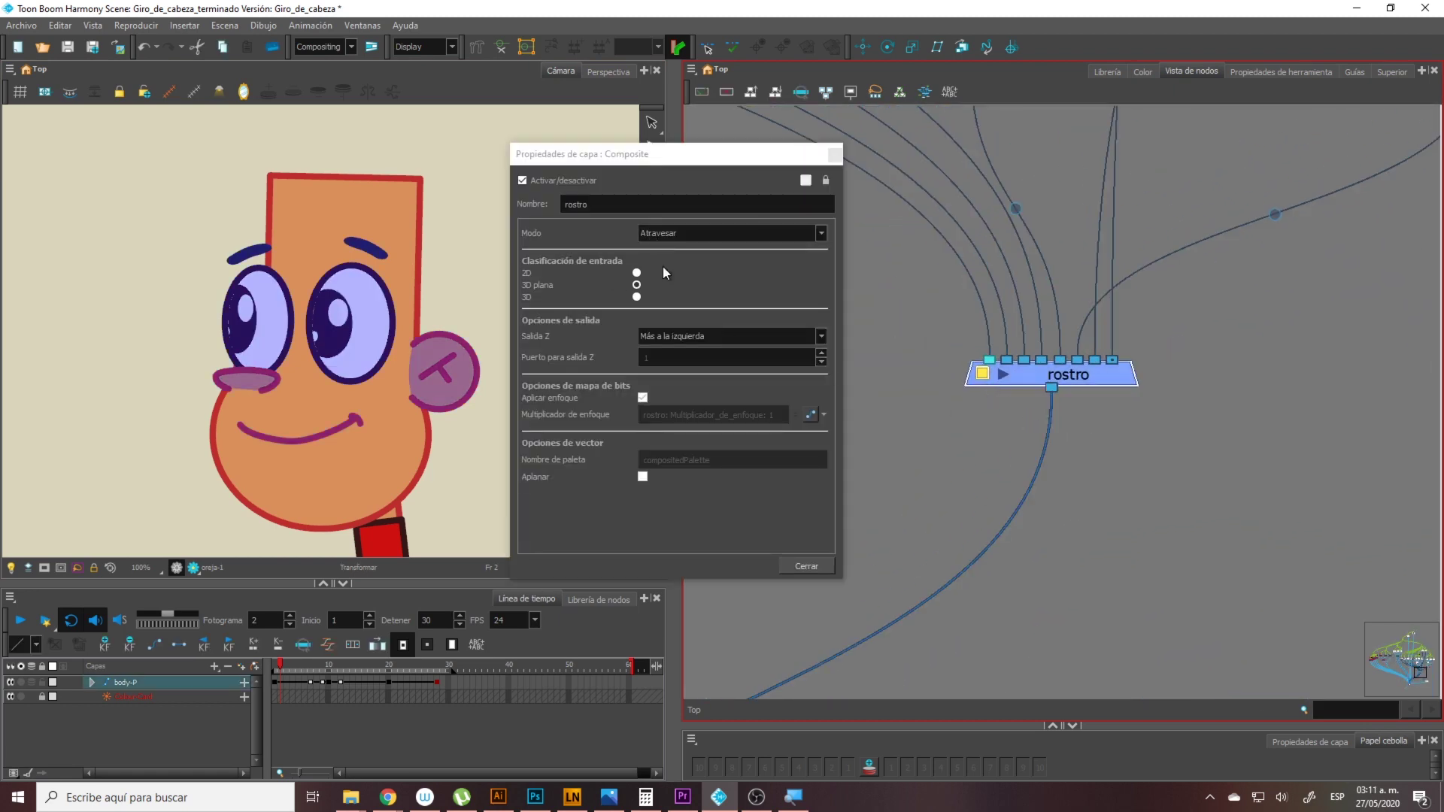
click(688, 235)
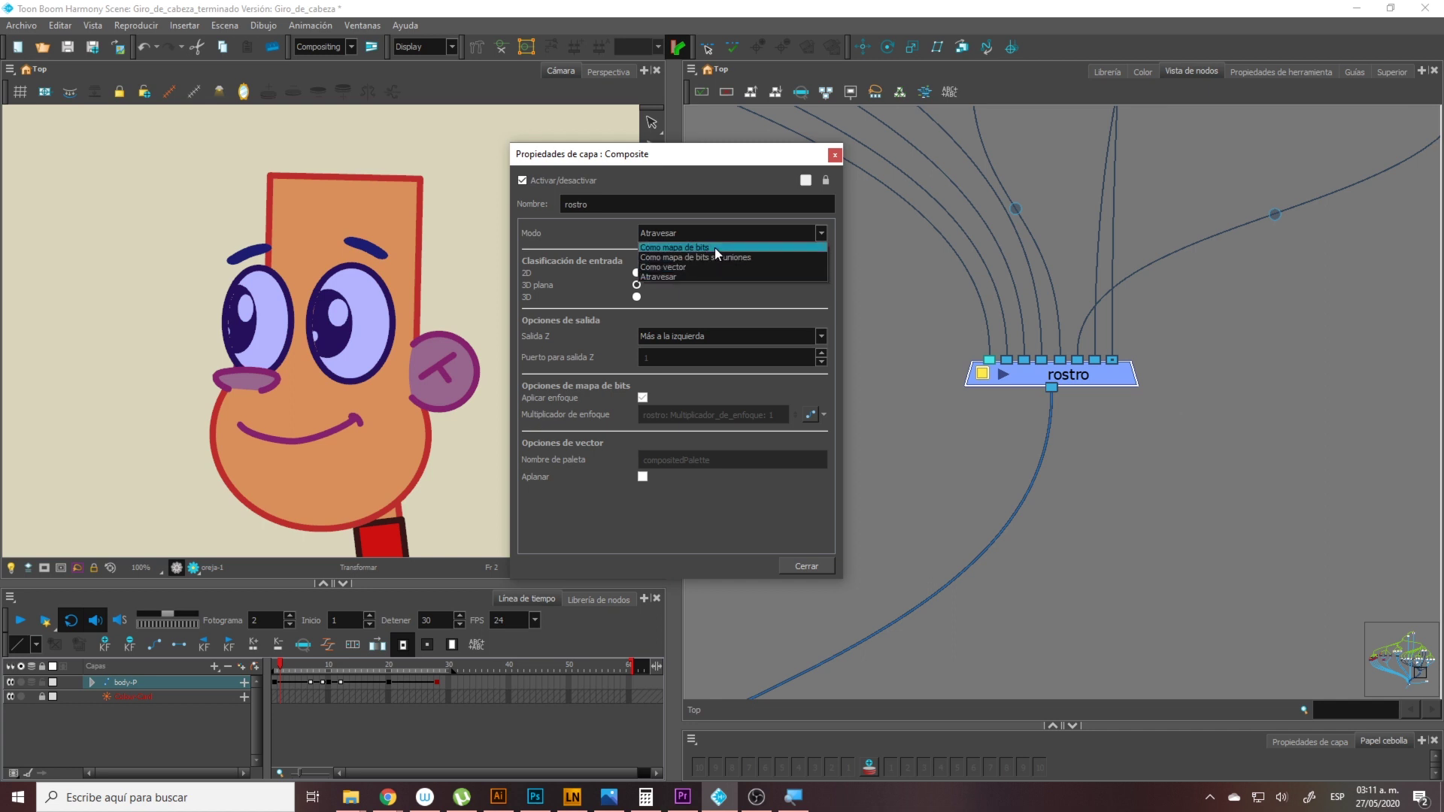
click(687, 267)
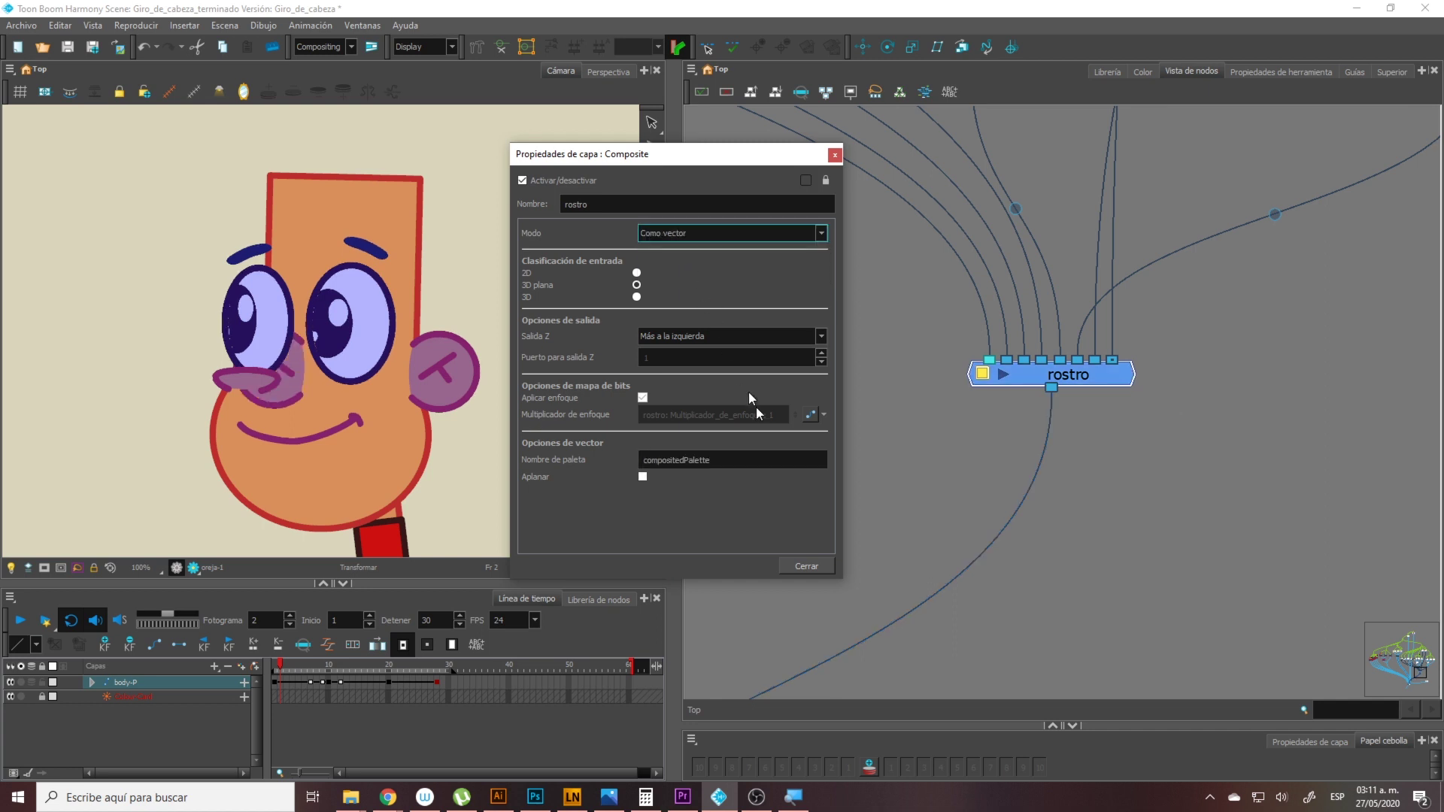
click(805, 567)
scroll(959, 545, down, 4)
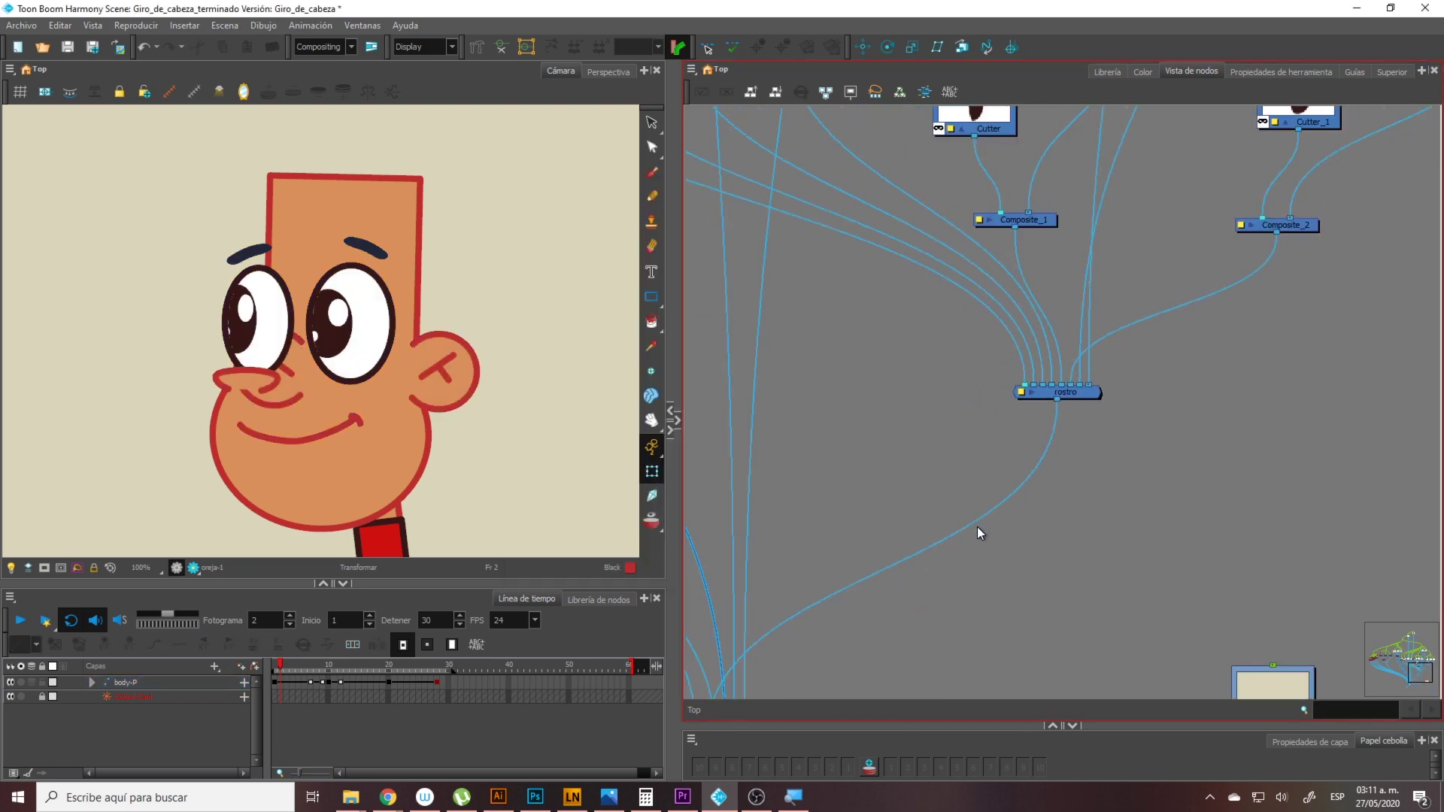
Set the mode of the rostro composite to Como mapa de bits
scroll(1027, 390, up, 5)
double_click(982, 377)
click(701, 234)
click(700, 240)
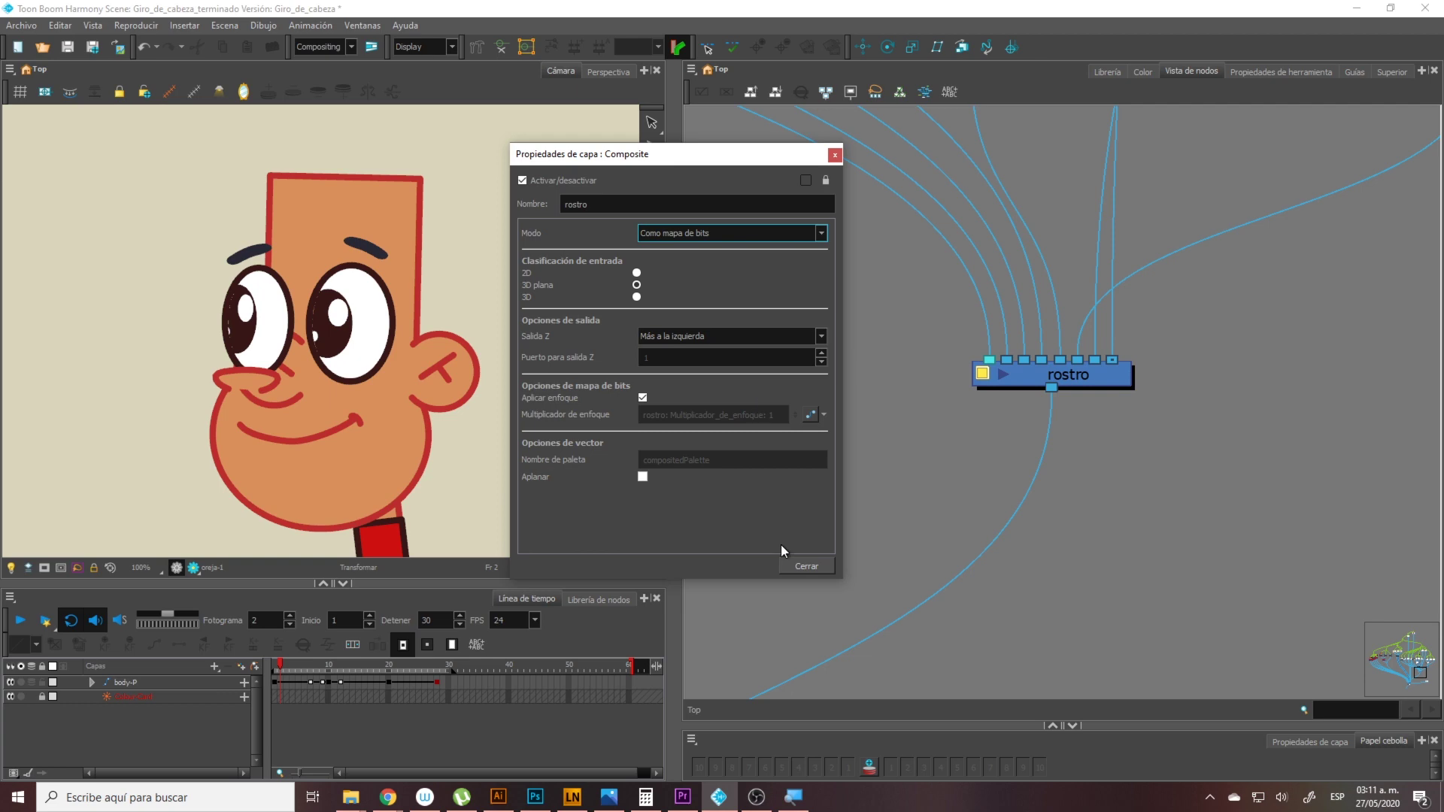
click(806, 566)
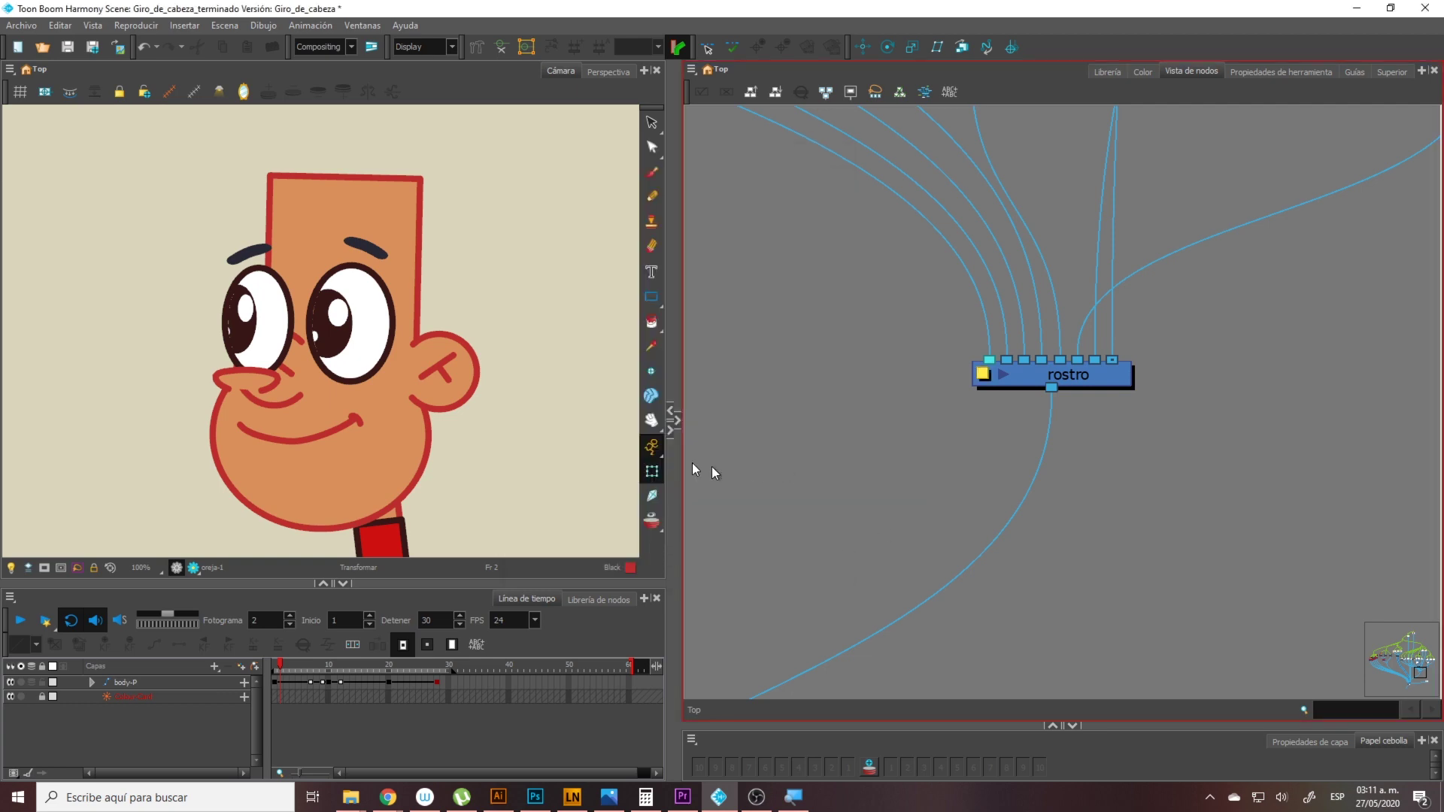
Select the parent peg of the facial features to examine which parts of the face it controls
scroll(1221, 334, down, 6)
drag(1141, 270, 1191, 516)
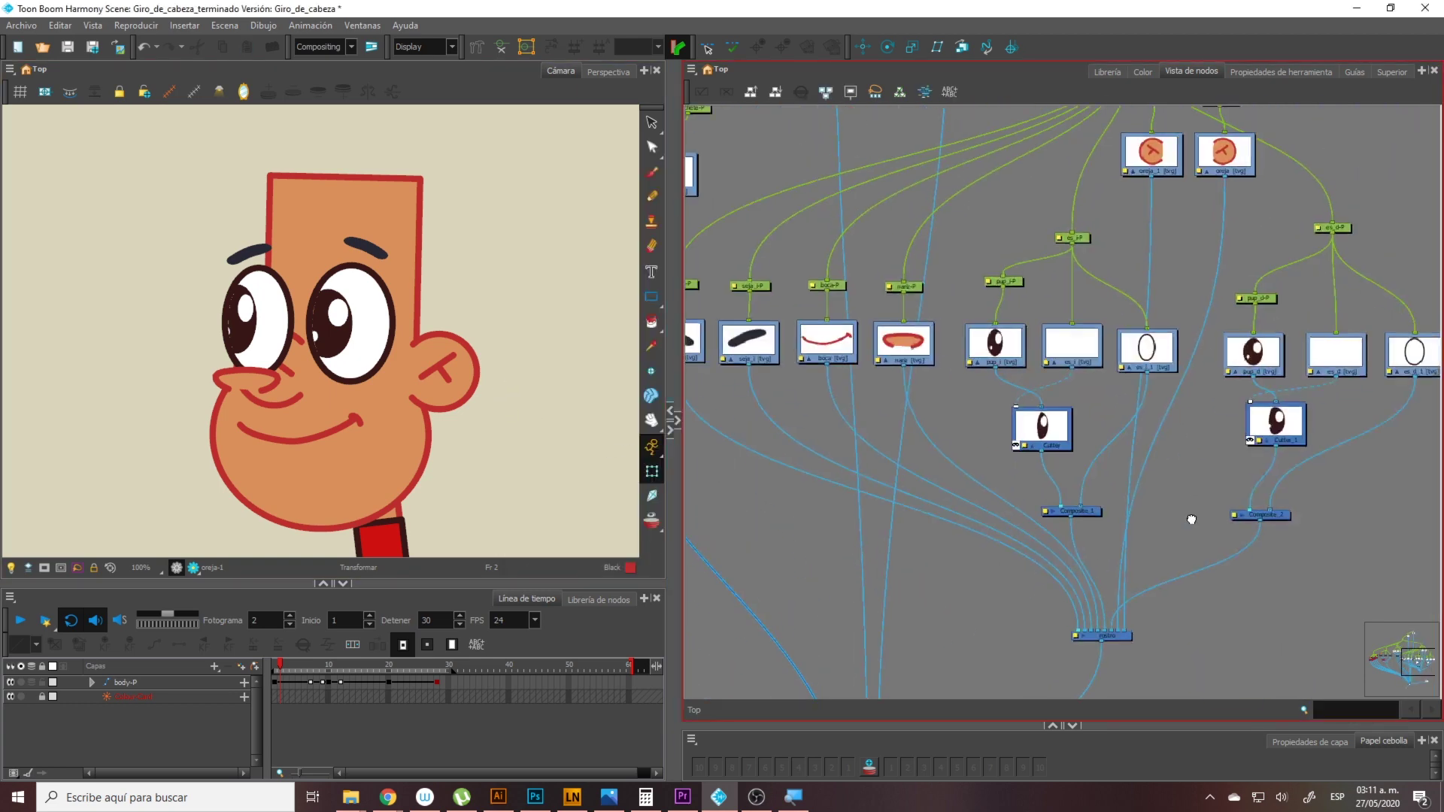
scroll(1190, 515, down, 4)
click(1121, 185)
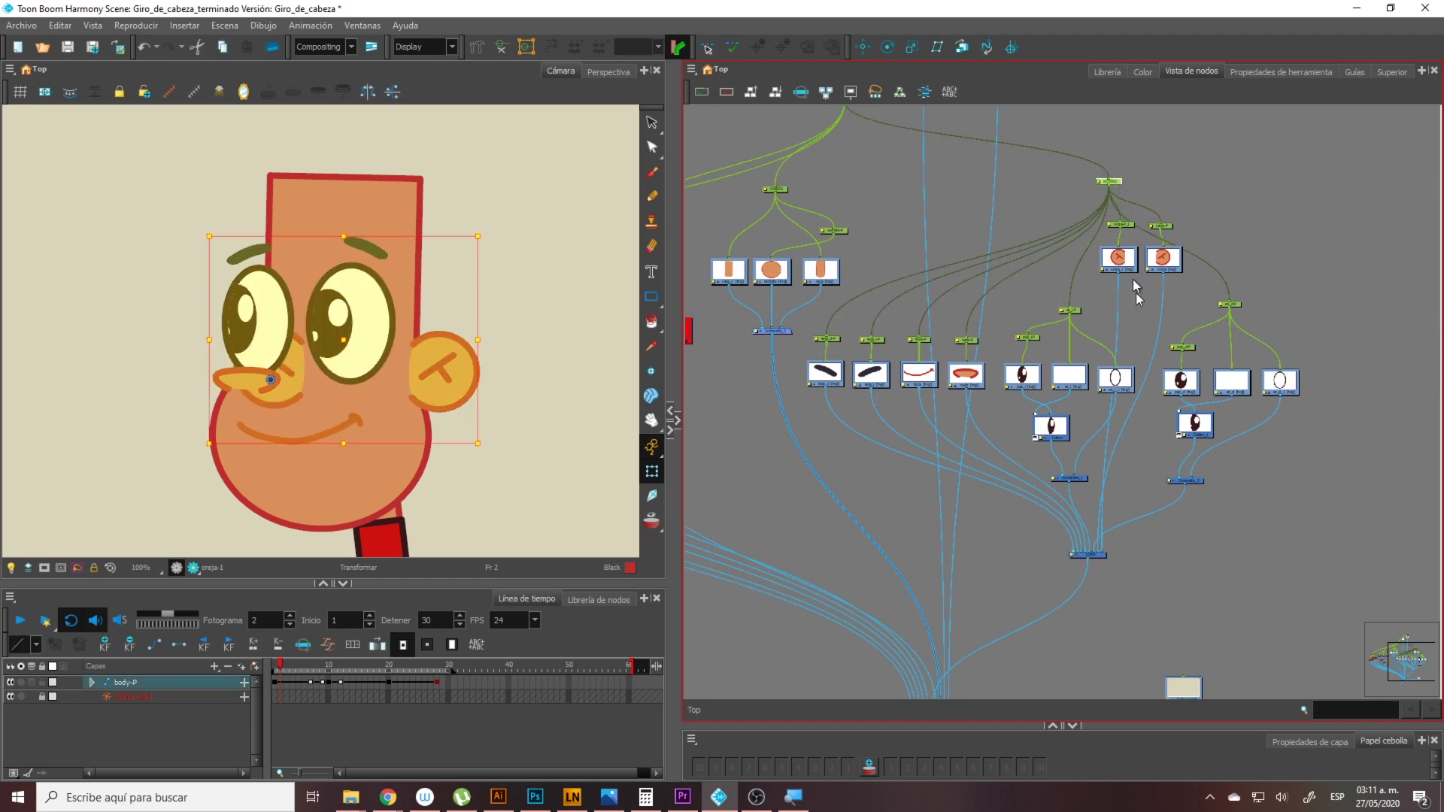
scroll(1120, 185, down, 2)
drag(1095, 307, 1045, 282)
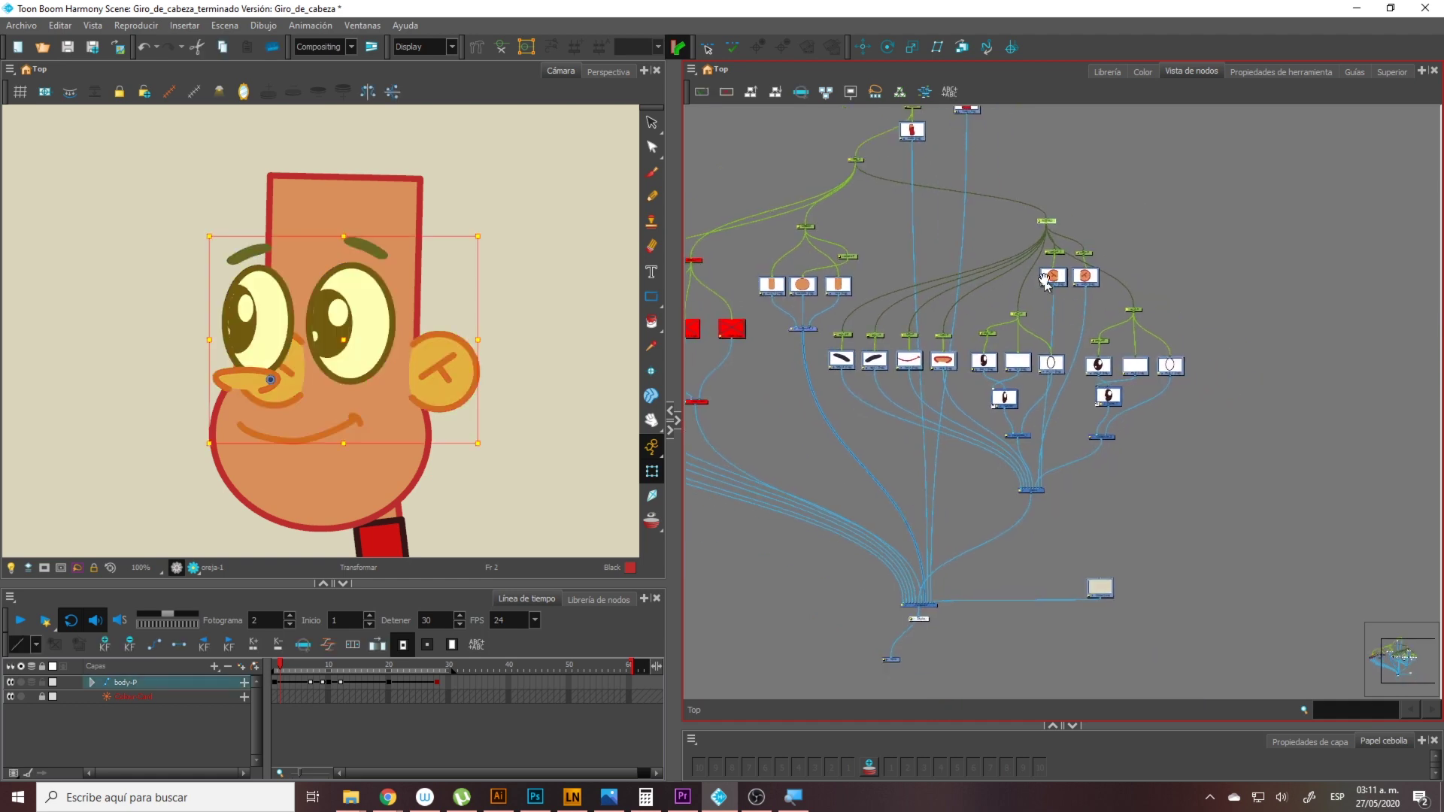
Move the CABEZA node group with its three face drawings up and to the left, and select the facial-features node group
drag(858, 257, 793, 300)
drag(765, 227, 845, 332)
click(818, 332)
click(801, 221)
drag(757, 218, 808, 268)
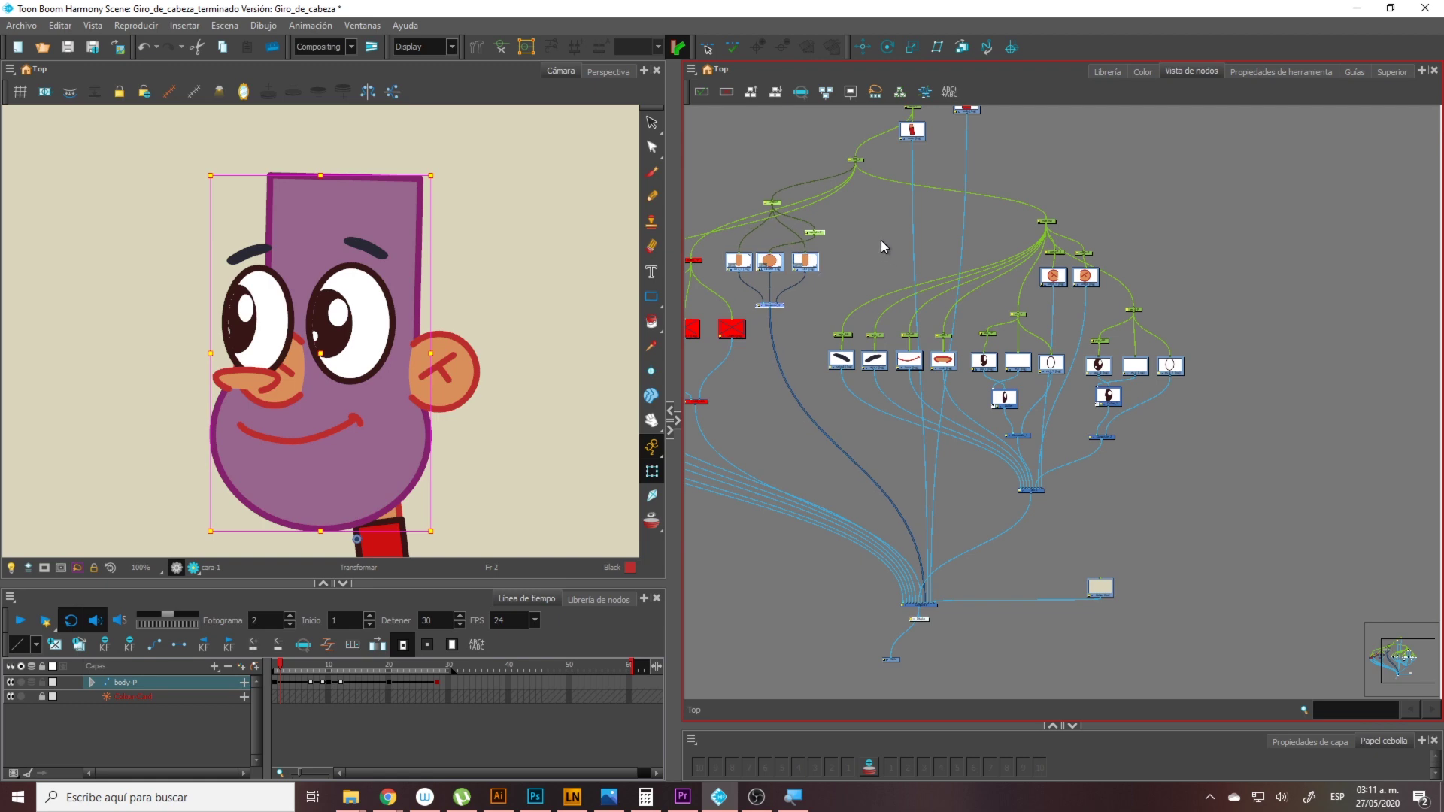
drag(839, 196, 1208, 498)
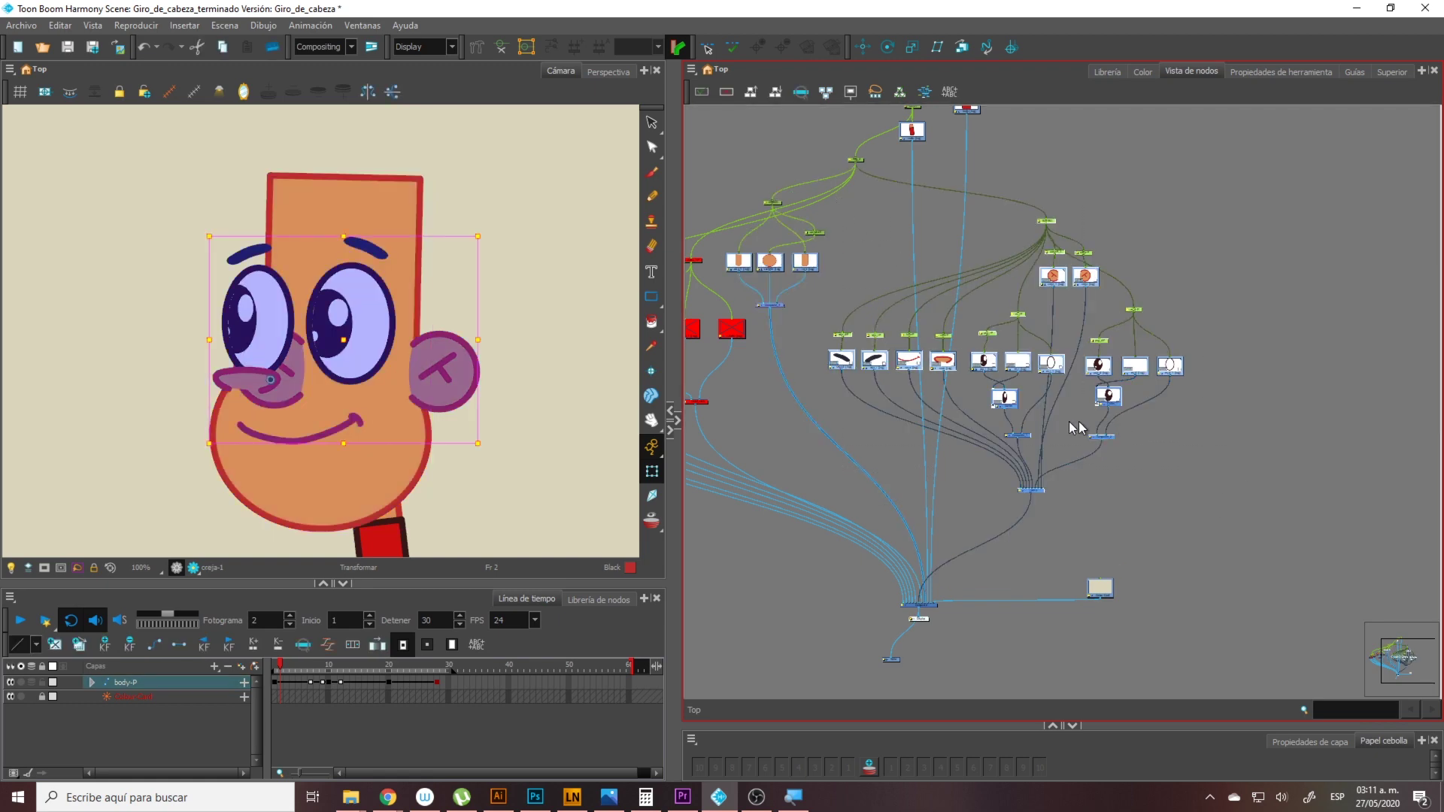
Move the facial-features node group to the right and the CABEZA group down and to the right, centred under its parent peg
drag(1046, 374, 1147, 370)
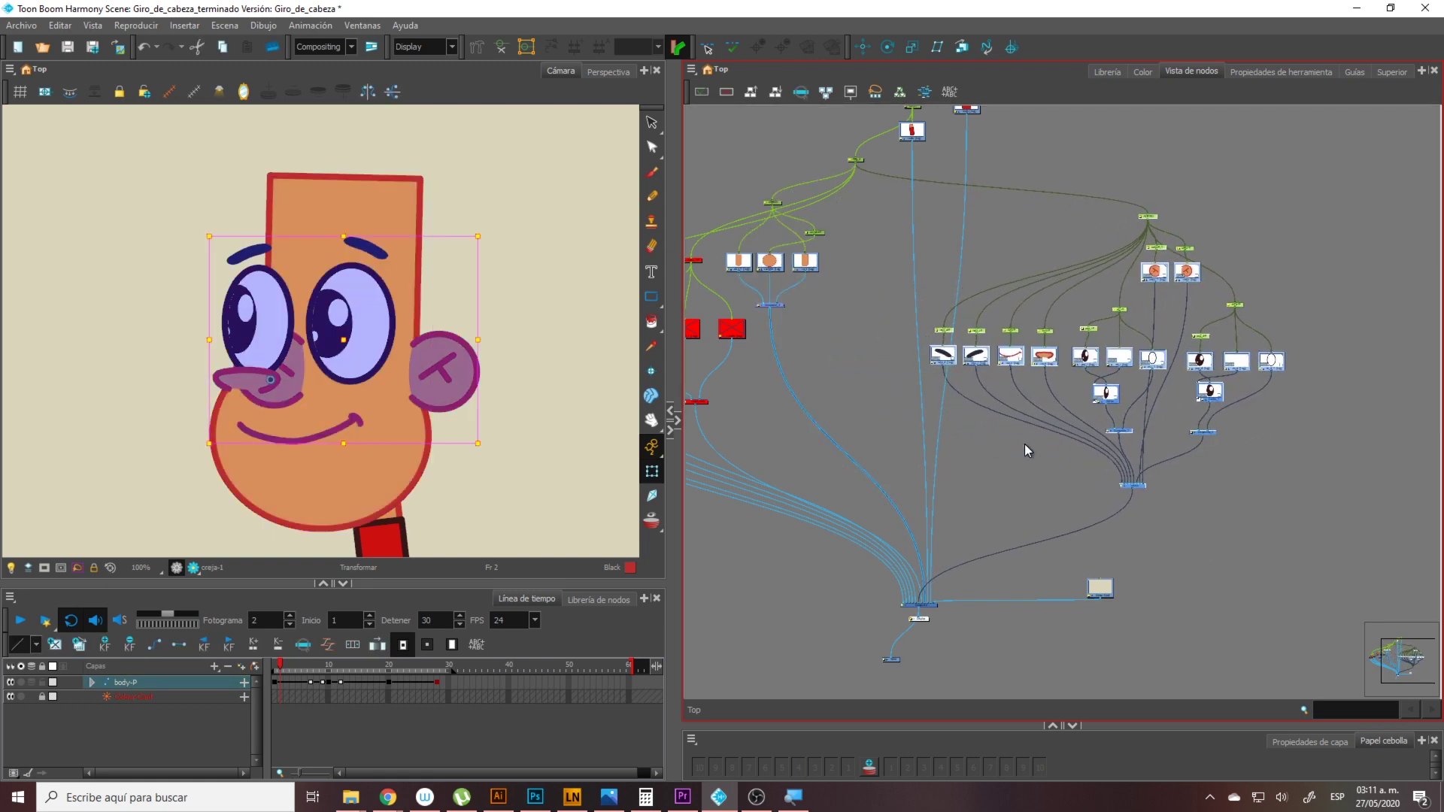
click(849, 197)
drag(839, 191, 839, 371)
click(903, 290)
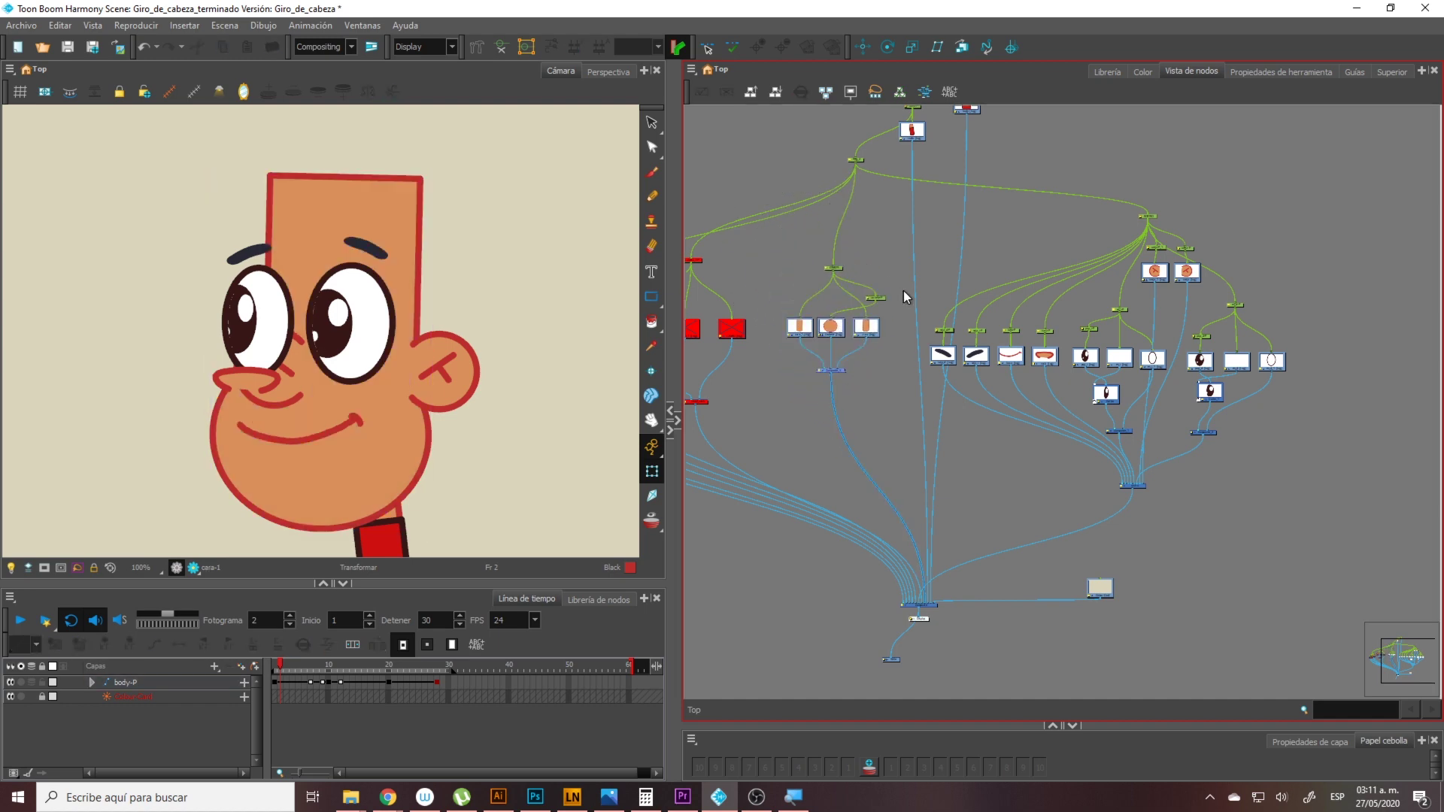
Examine the facial-features node group and the composite its layers connect to
scroll(986, 320, up, 2)
drag(986, 320, 1054, 371)
scroll(1054, 371, down, 1)
drag(959, 153, 1383, 543)
click(1329, 570)
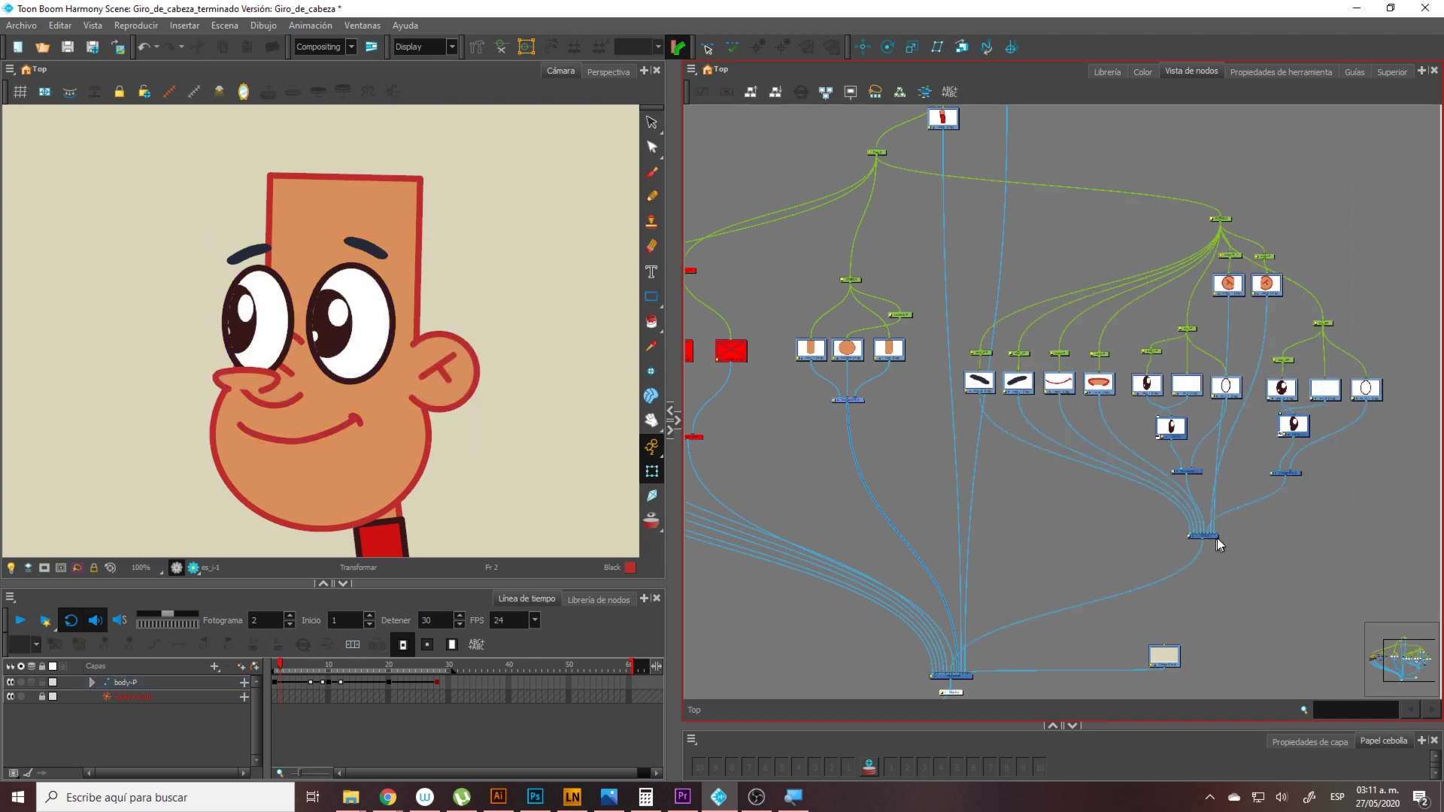
click(1212, 538)
click(1090, 510)
scroll(931, 239, up, 2)
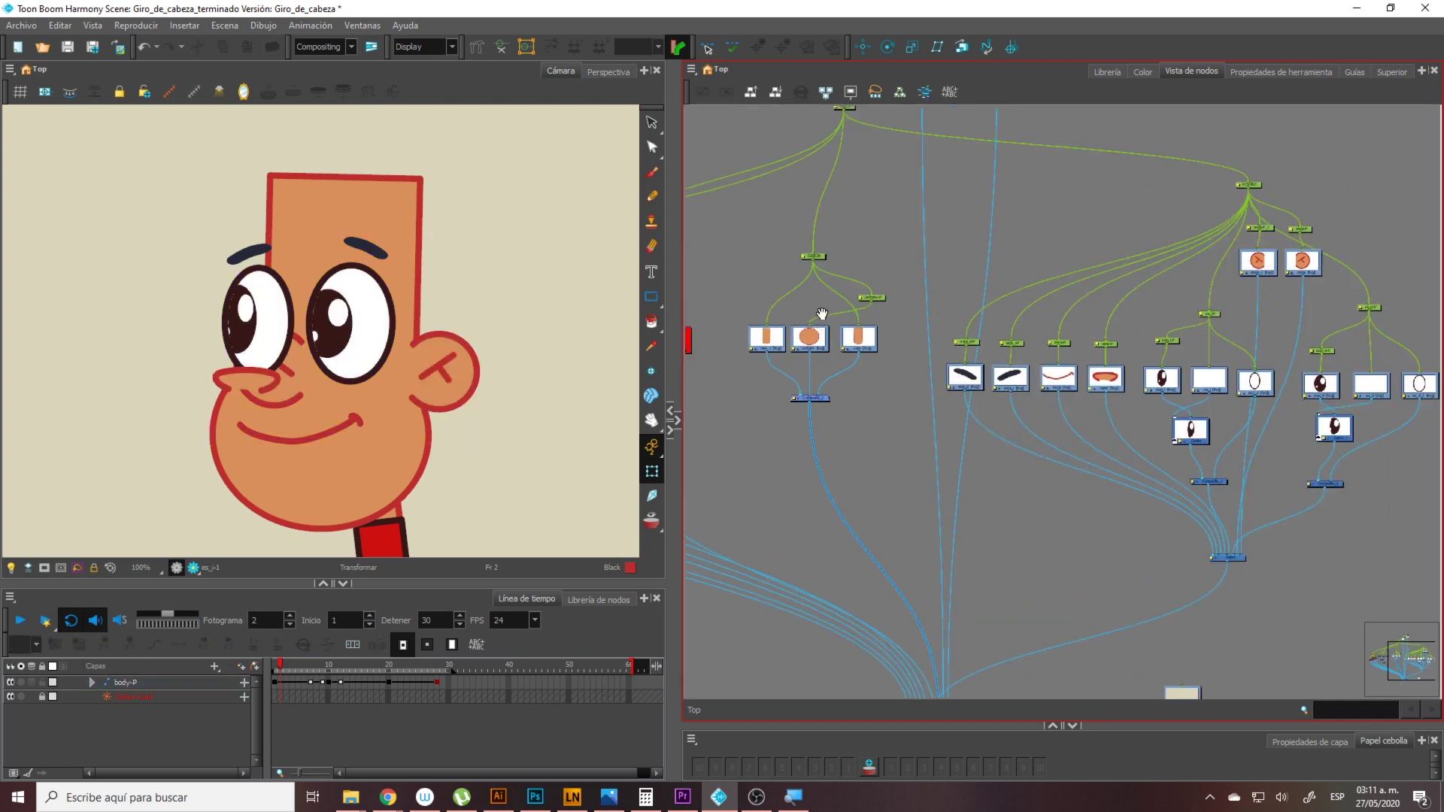
Examine the CABEZA group's three drawings and their composite, comparing them with the facial-features group
click(891, 412)
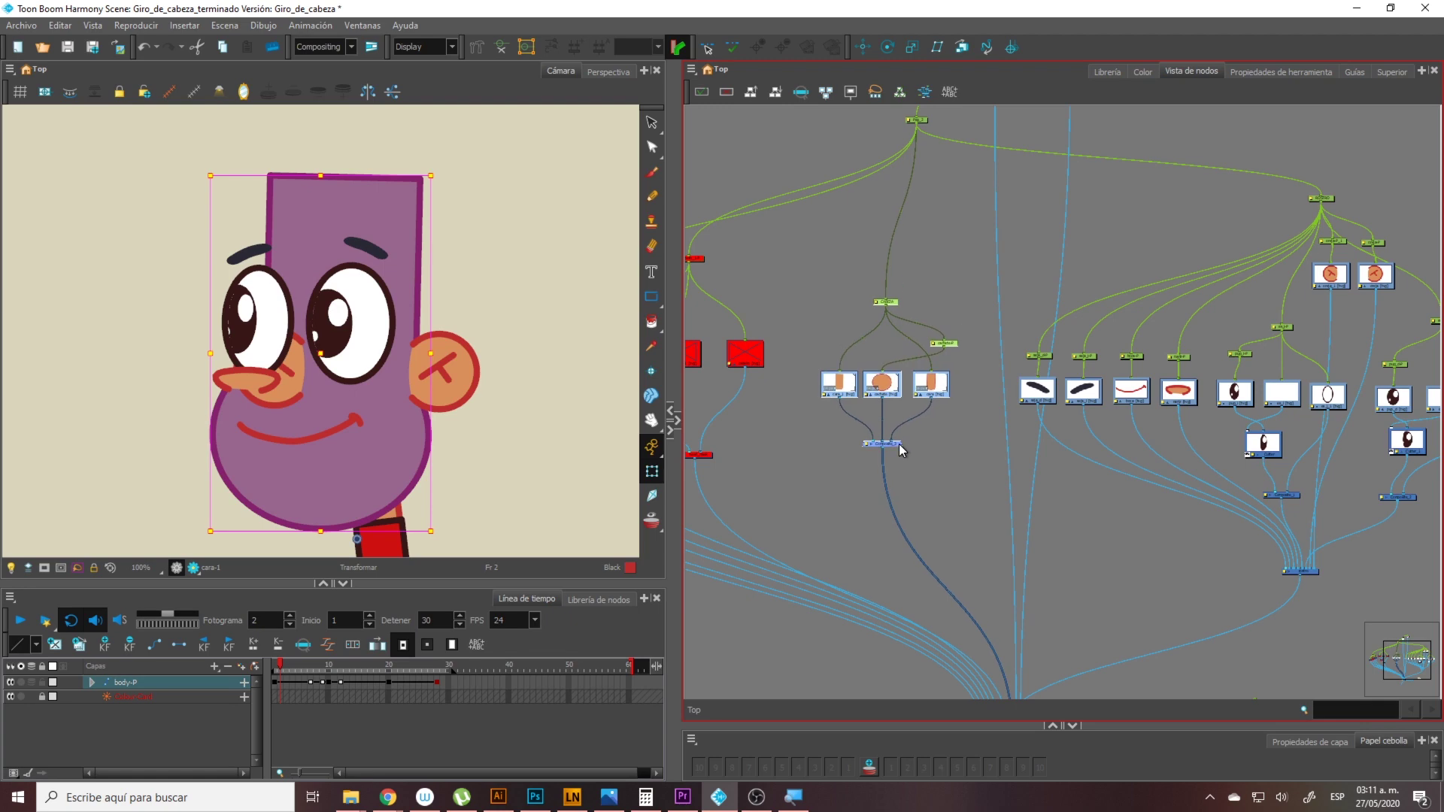
click(943, 466)
scroll(946, 466, up, 2)
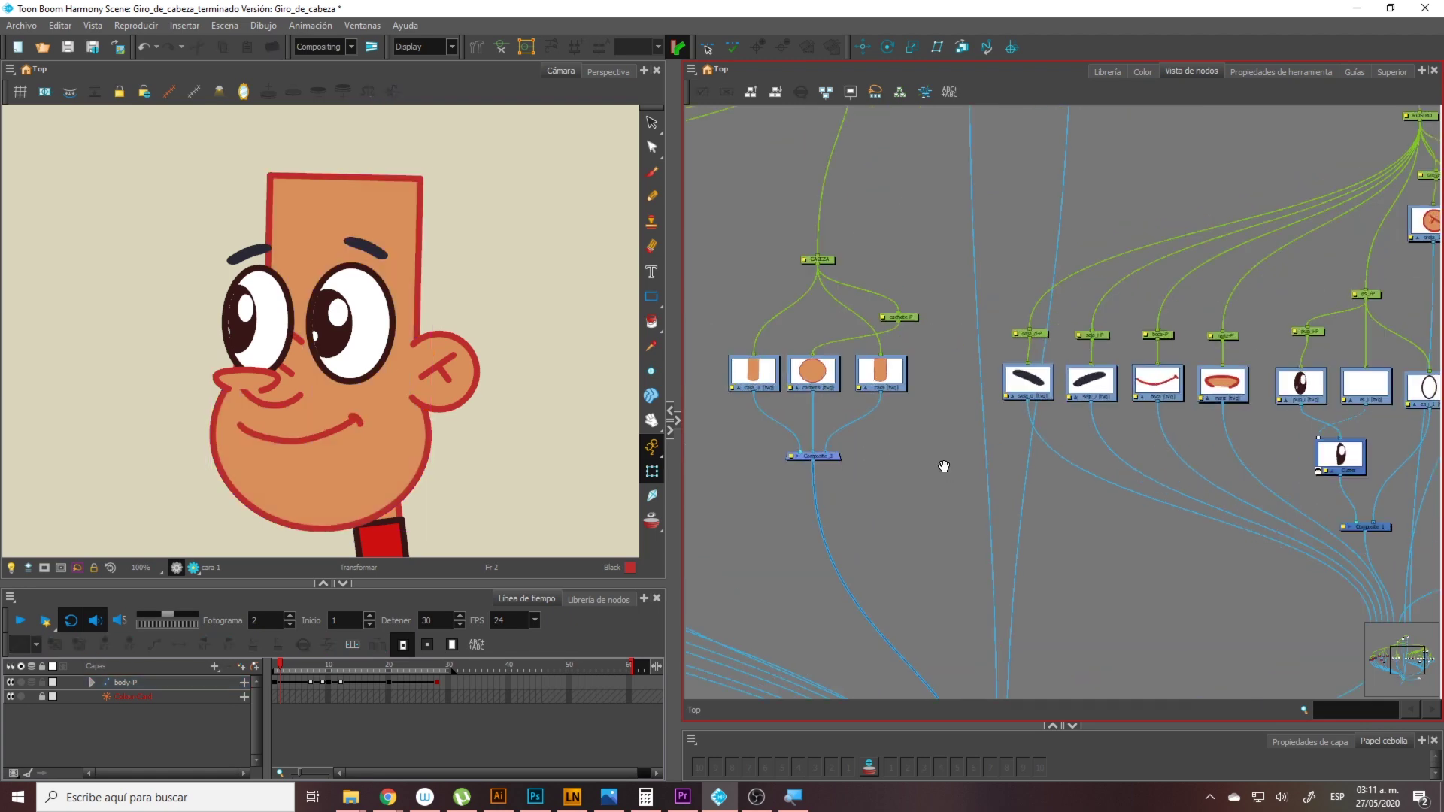
scroll(950, 441, down, 3)
drag(1254, 267, 1193, 278)
click(840, 362)
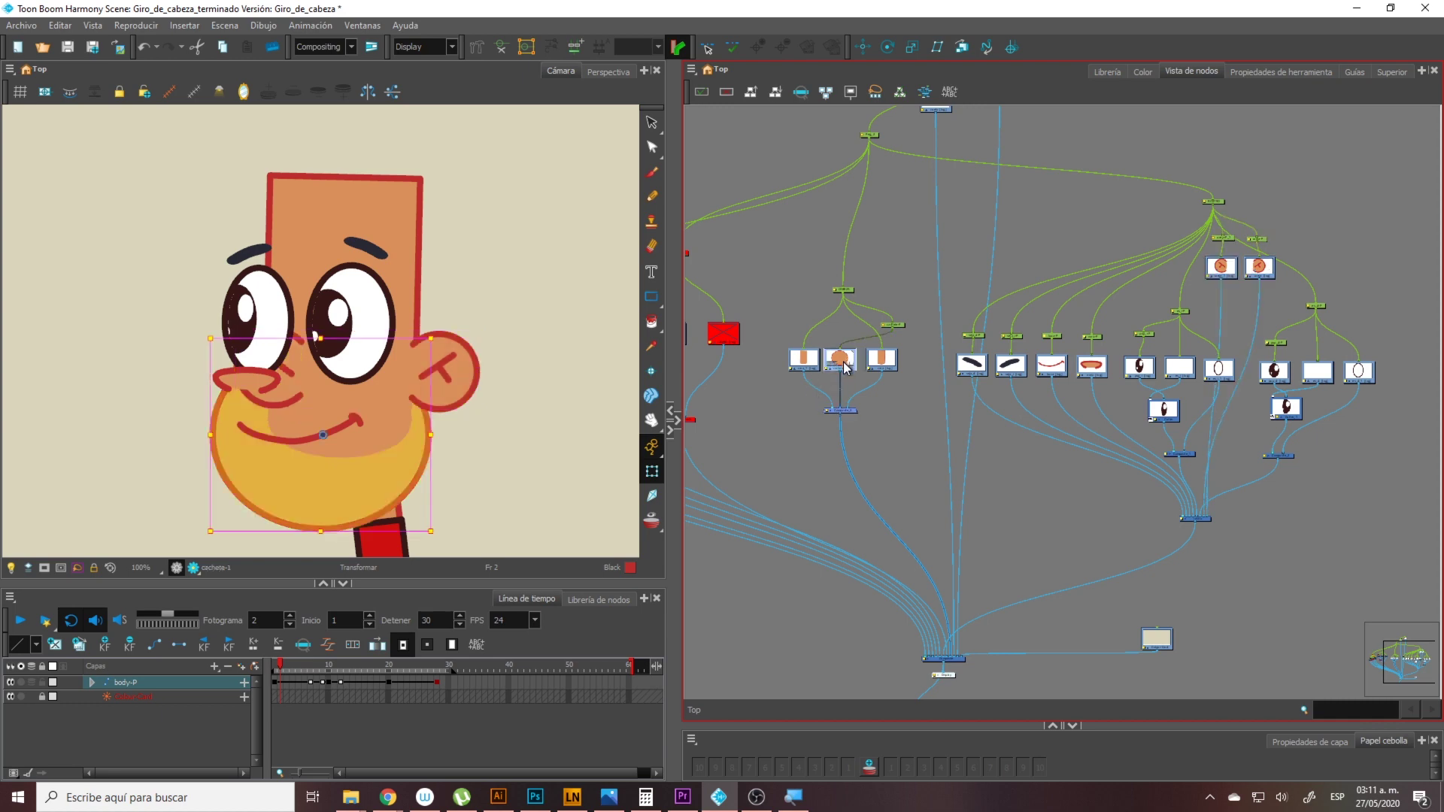
drag(925, 450, 782, 312)
drag(966, 144, 1351, 549)
drag(906, 279, 772, 429)
click(799, 449)
Insert a backdrop (Trasfondo) in the node view and size it to enclose the CABEZA node group
click(688, 74)
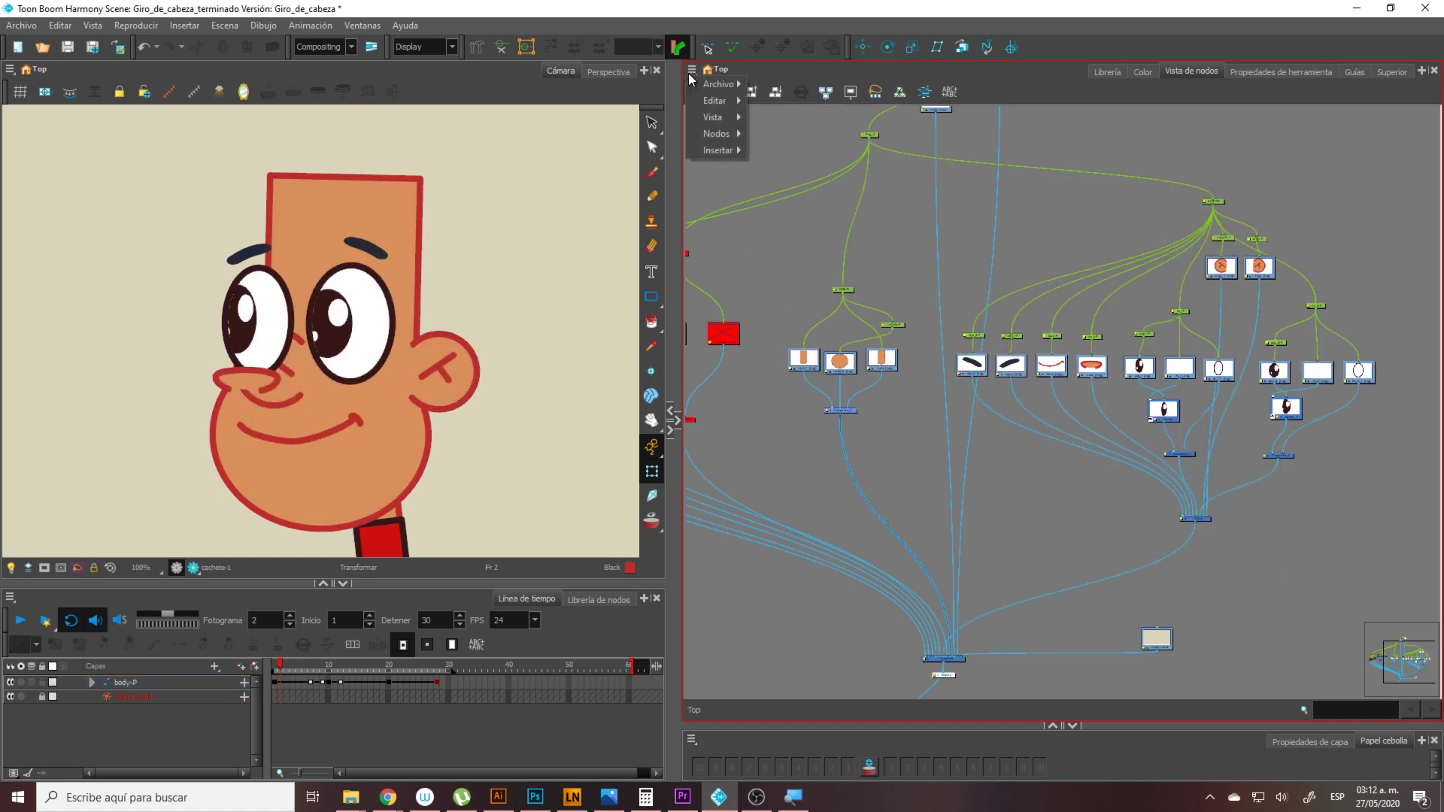
mouse_move(720, 96)
mouse_move(728, 150)
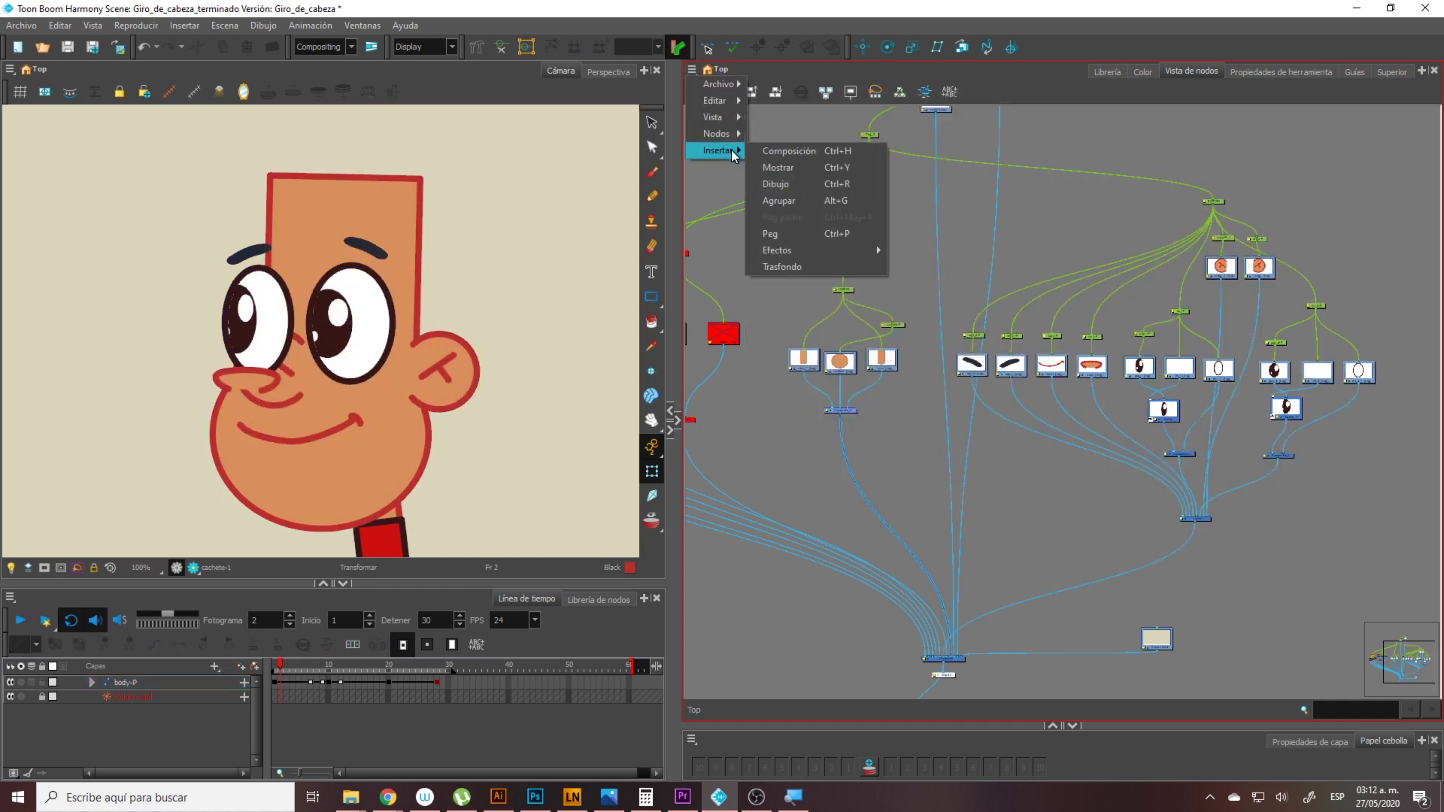
click(797, 268)
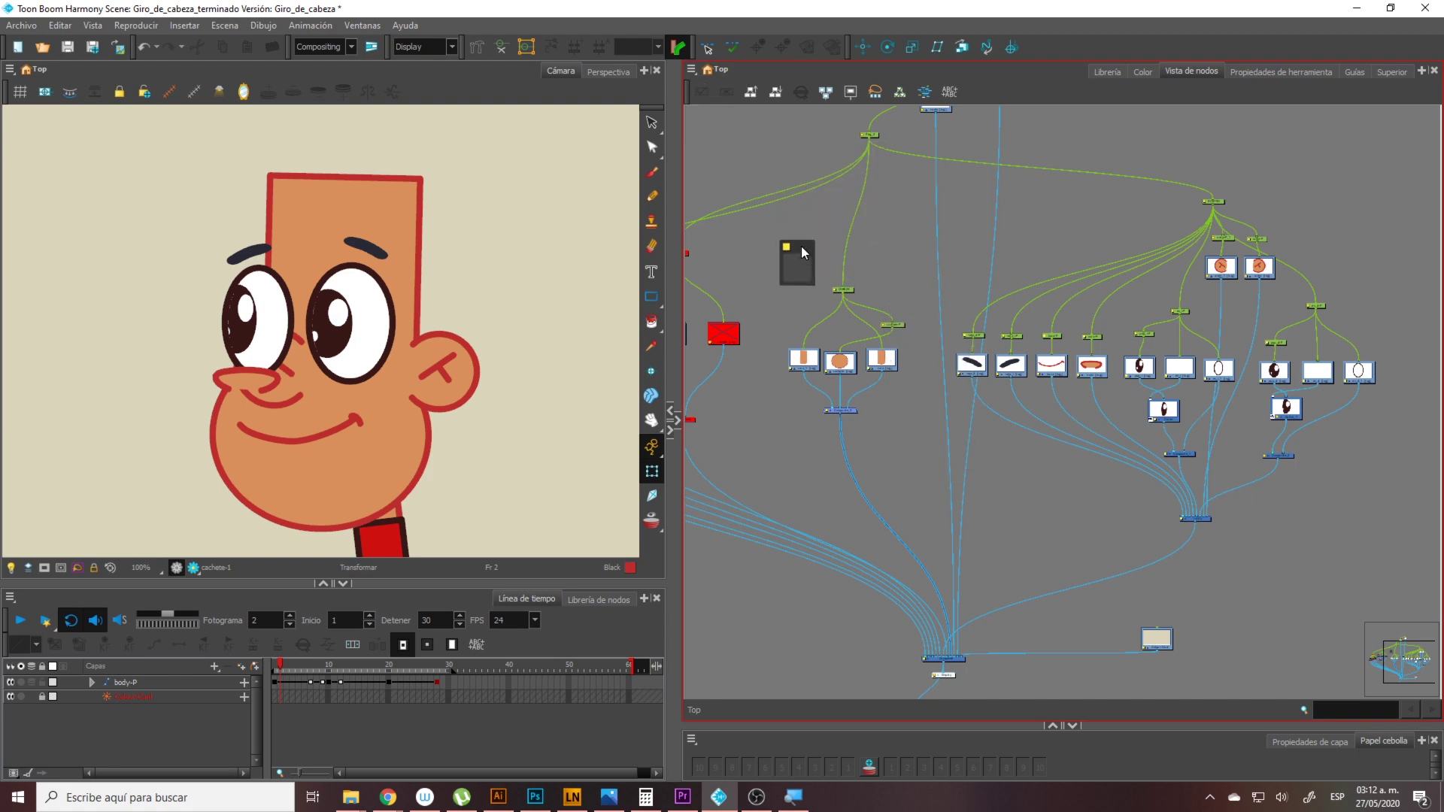
drag(802, 306, 913, 433)
Insert a second backdrop (Trasfondo) in the node view
click(691, 70)
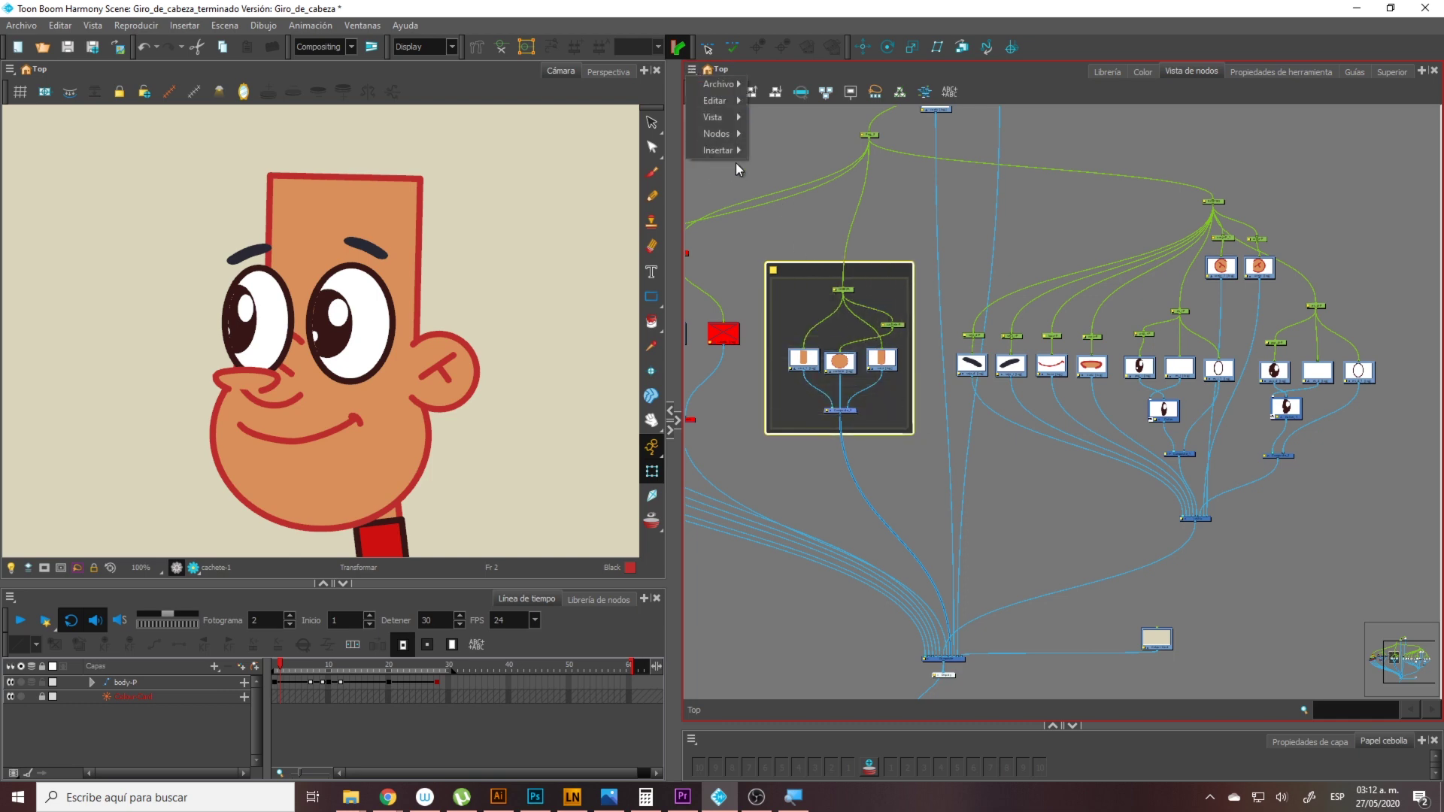
mouse_move(726, 150)
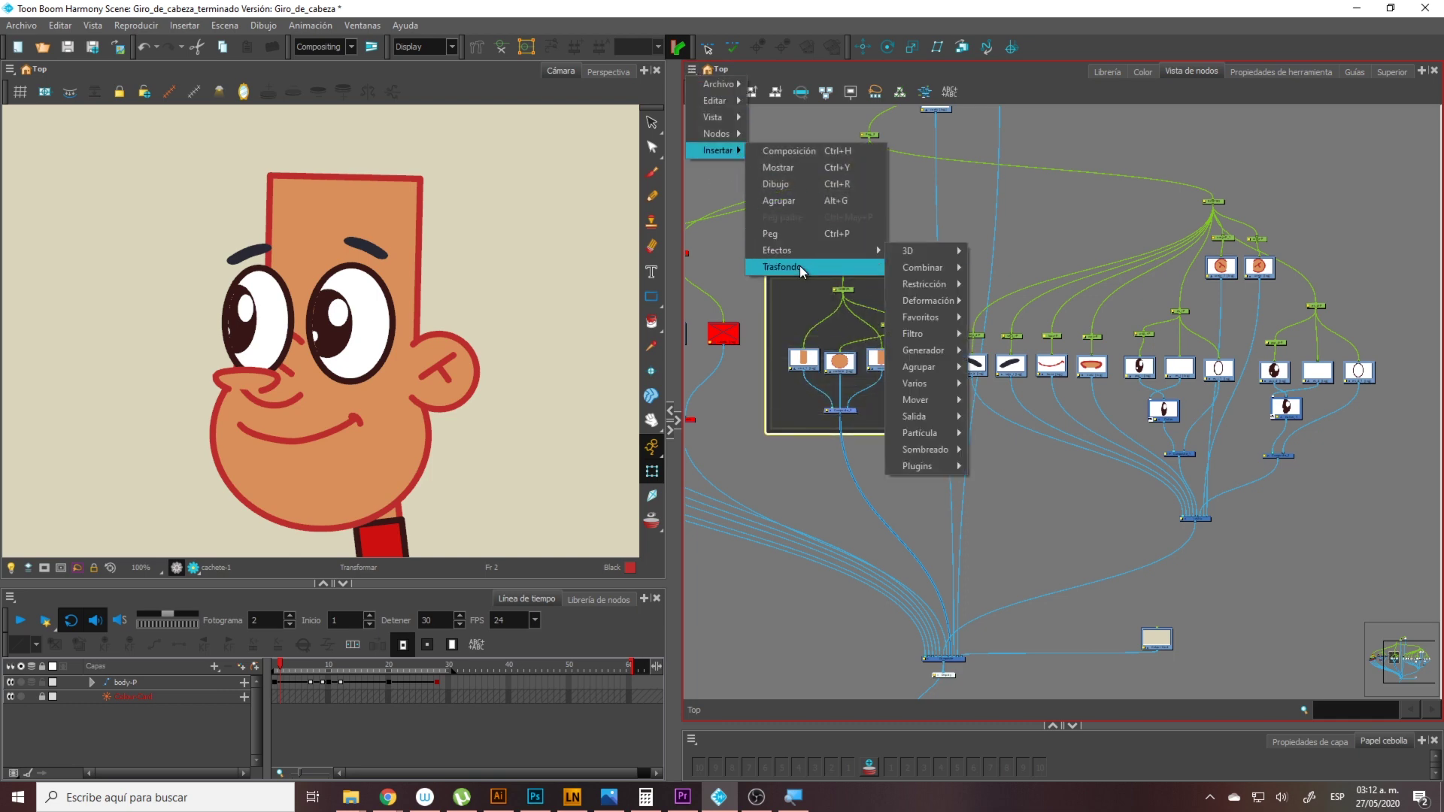
click(859, 269)
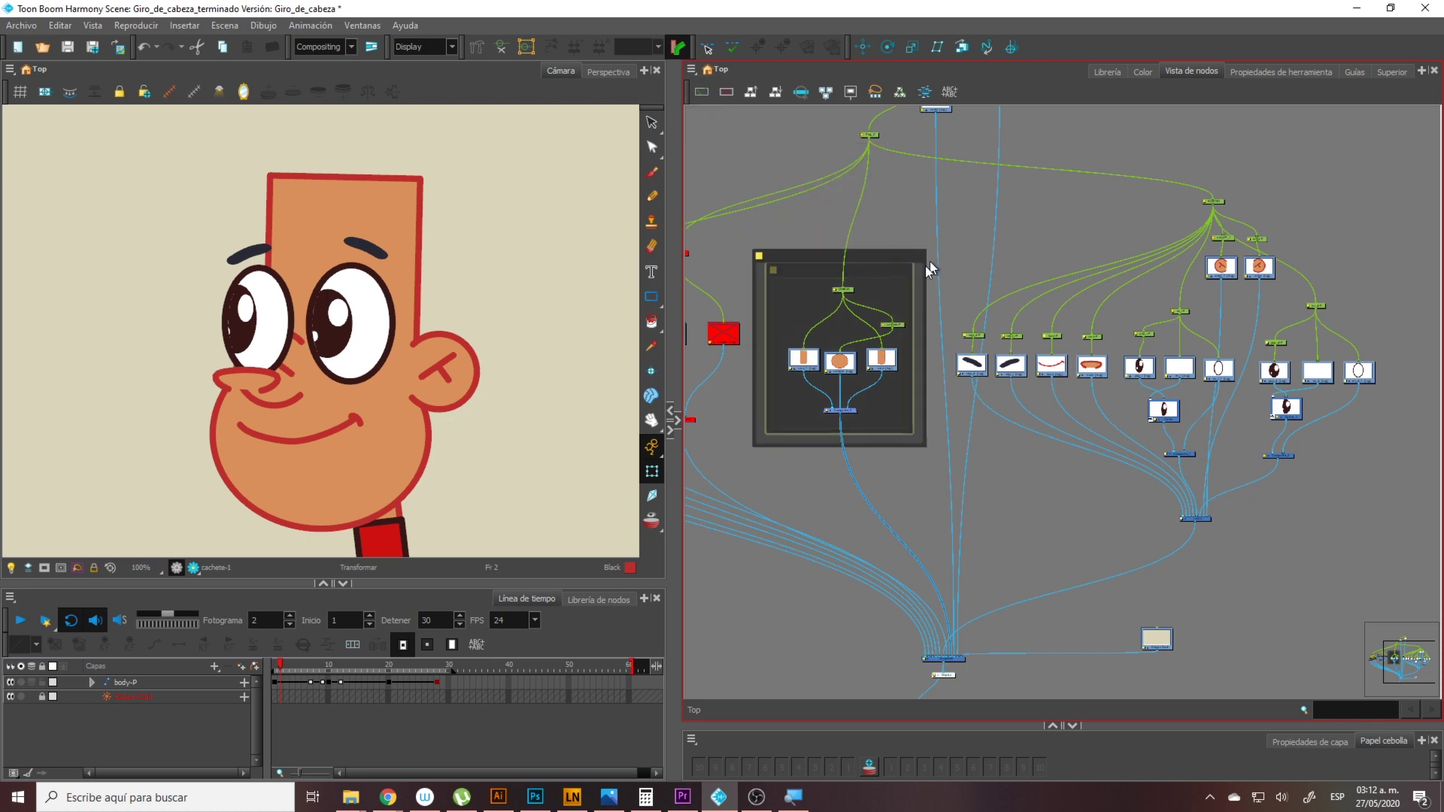
click(927, 259)
Separate the overlapping backdrops, placing the empty one by the facial features and the CABEZA one with its nodes beneath the parent peg
mouse_move(867, 253)
mouse_down()
mouse_move(884, 251)
mouse_move(904, 374)
mouse_move(820, 383)
mouse_move(848, 570)
mouse_up()
click(906, 233)
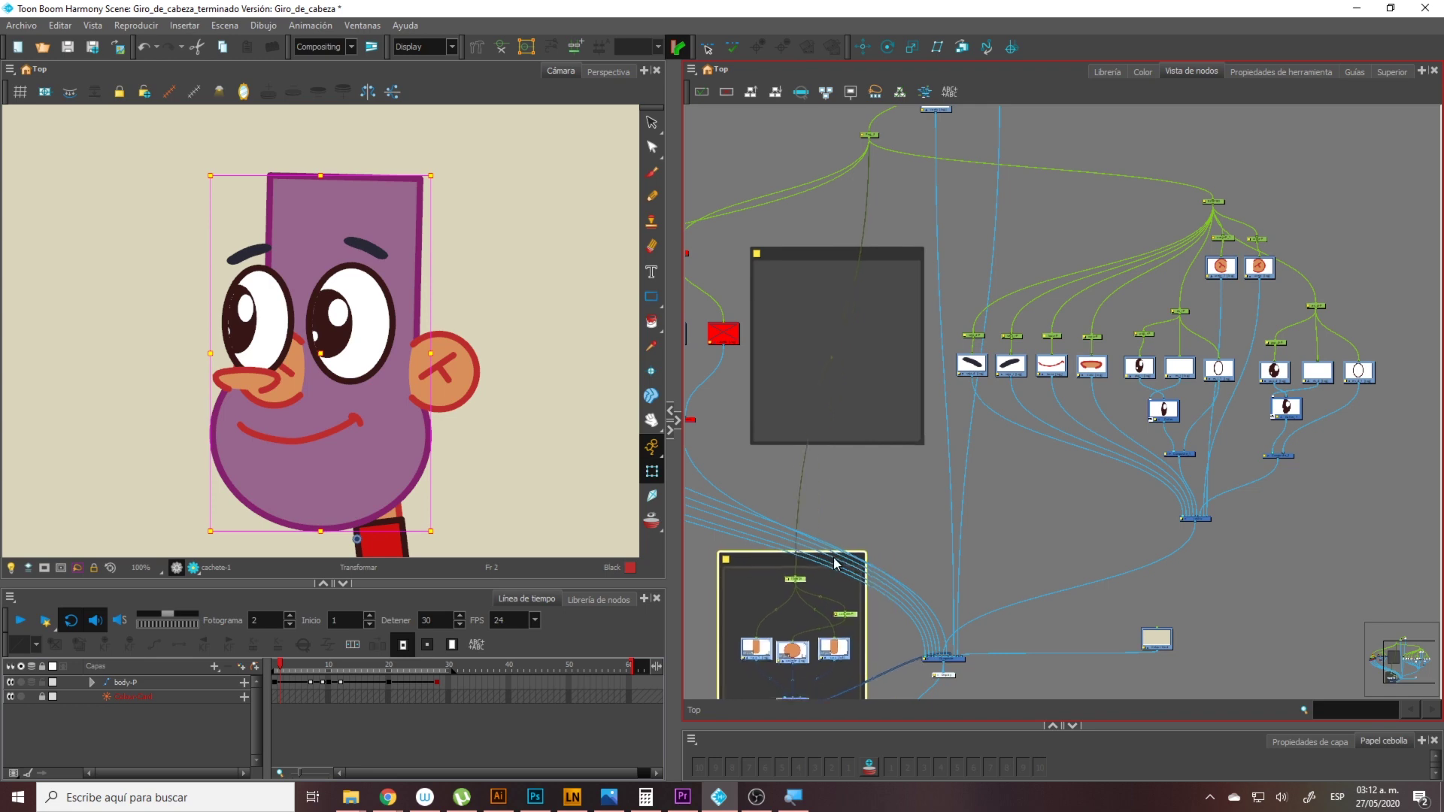
click(873, 244)
drag(887, 255, 1400, 144)
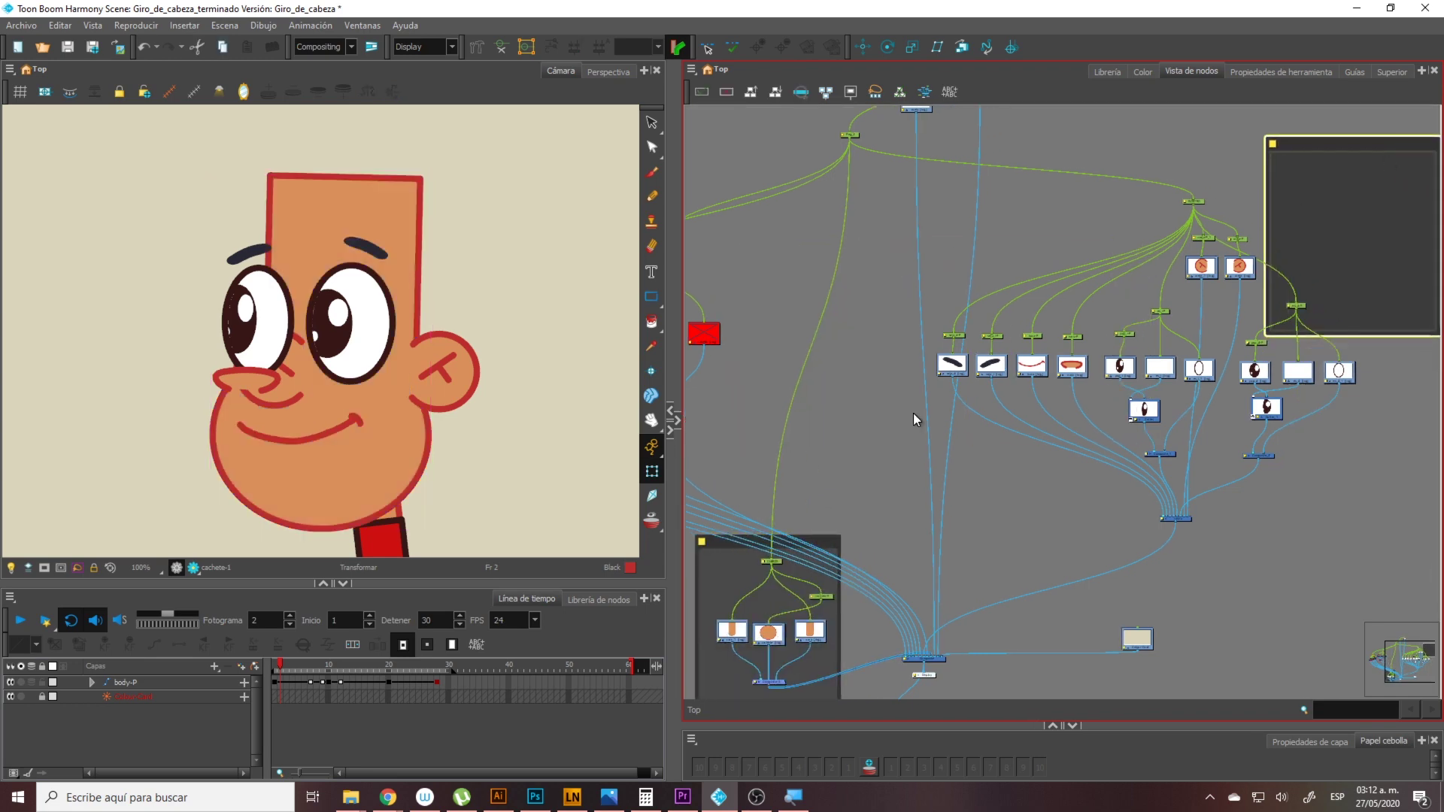
drag(821, 543, 854, 470)
drag(903, 264, 886, 263)
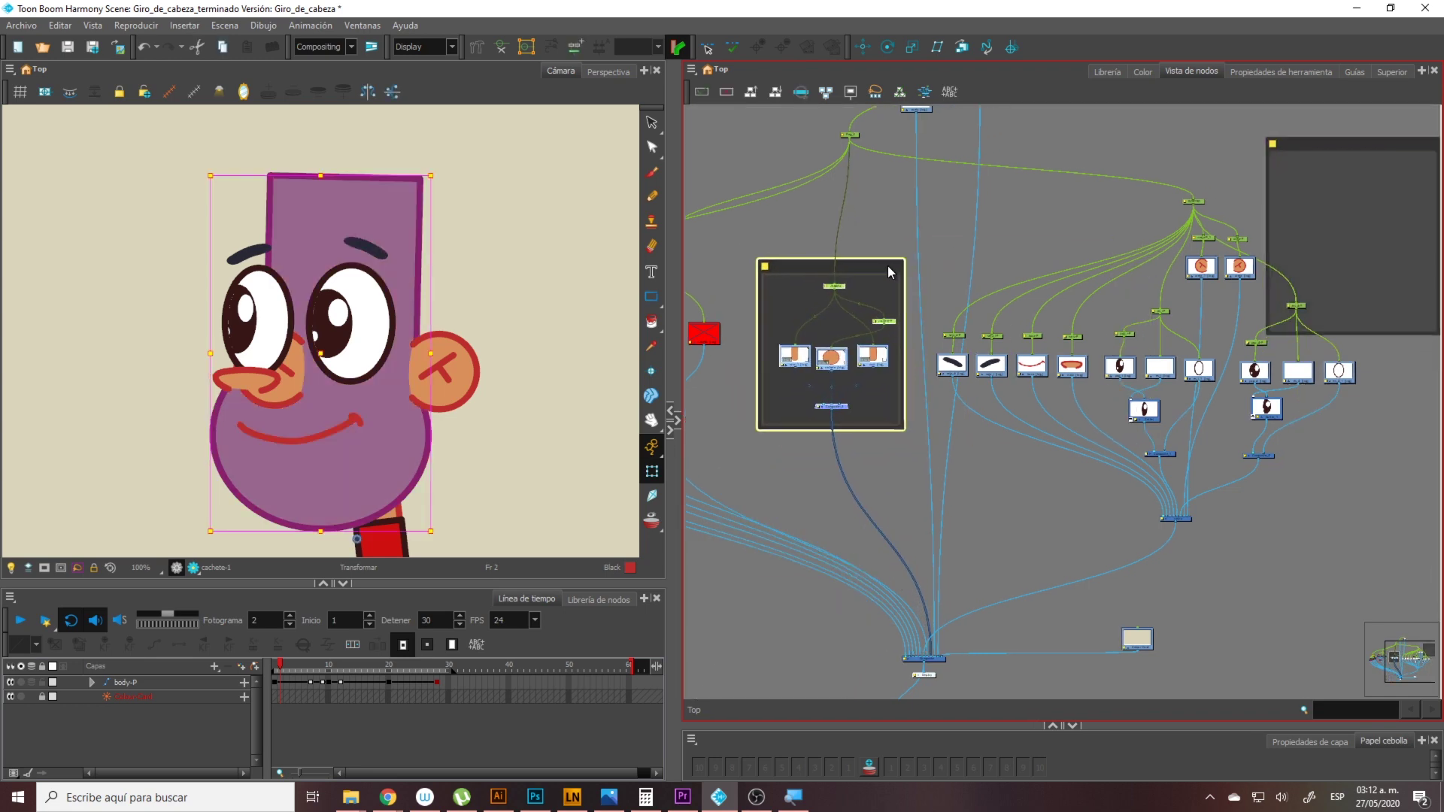
Reposition and resize the empty backdrop so it encloses the whole facial-features node group
click(1050, 288)
drag(1050, 289, 836, 289)
mouse_move(1177, 145)
mouse_down()
mouse_move(1176, 164)
mouse_move(1166, 153)
mouse_up()
scroll(1169, 193, down, 1)
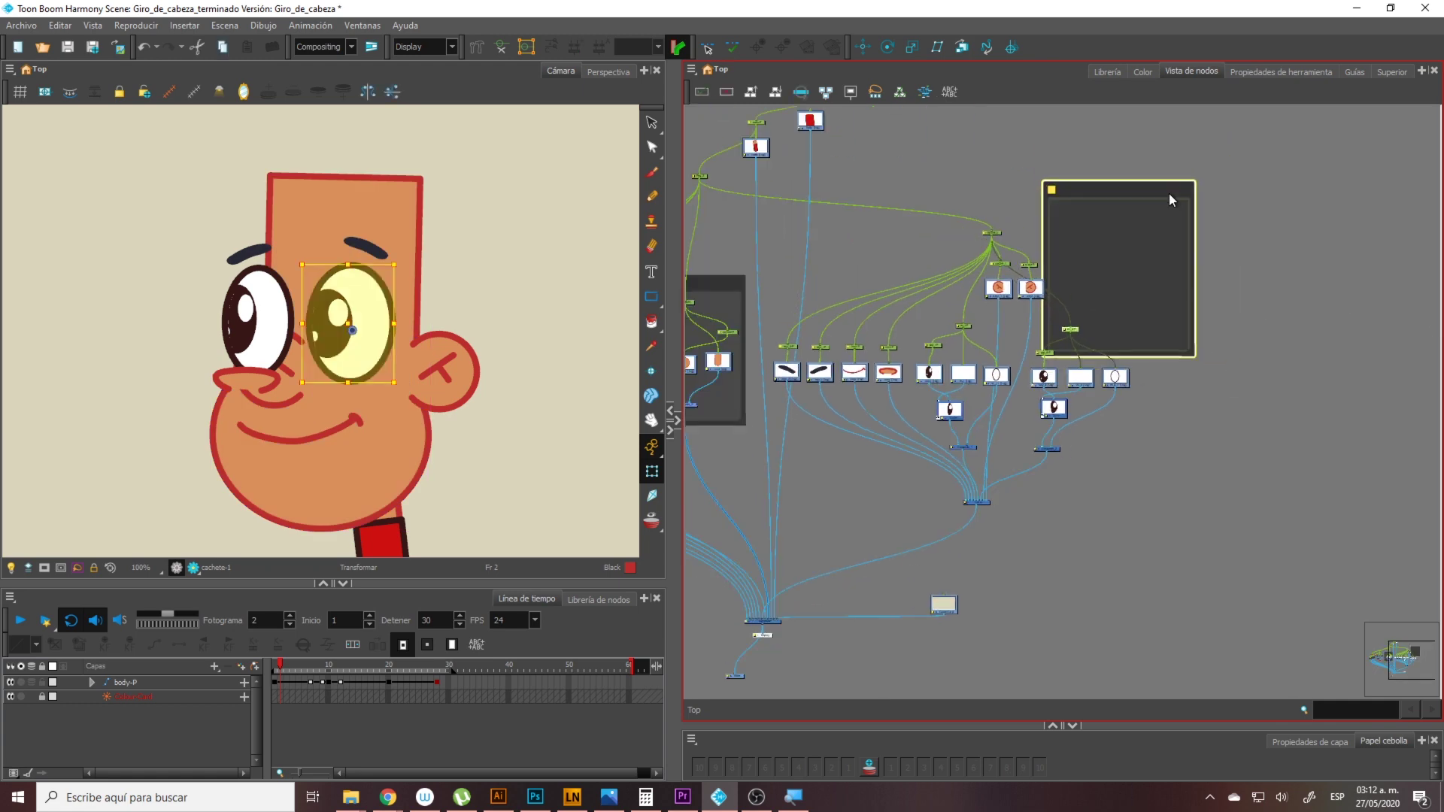
drag(1113, 286, 1246, 273)
drag(1337, 345, 1314, 502)
click(1180, 501)
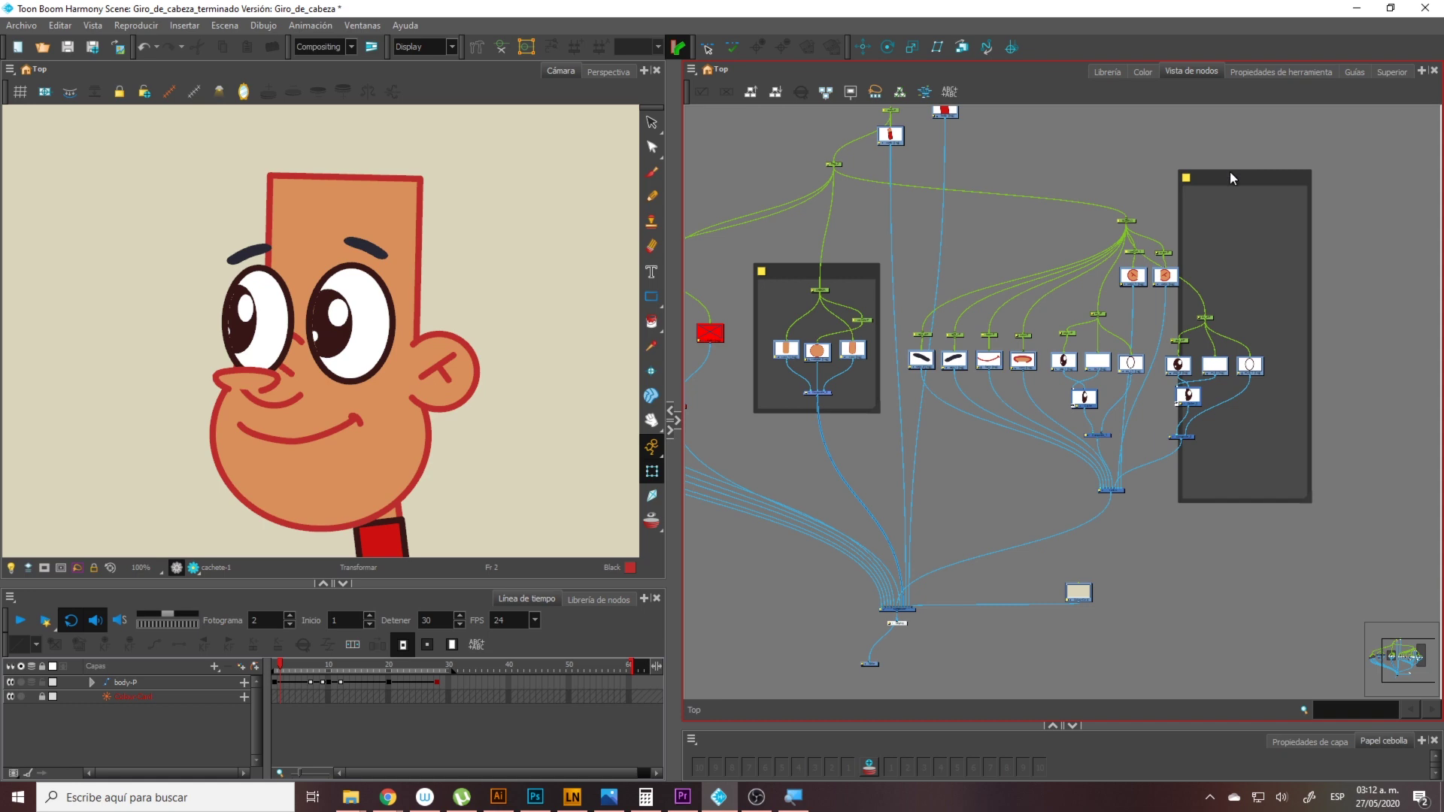
drag(1314, 515, 1293, 220)
drag(1241, 179, 1298, 504)
Try ochre yellow and light green as the colour of the facial-features backdrop
click(908, 187)
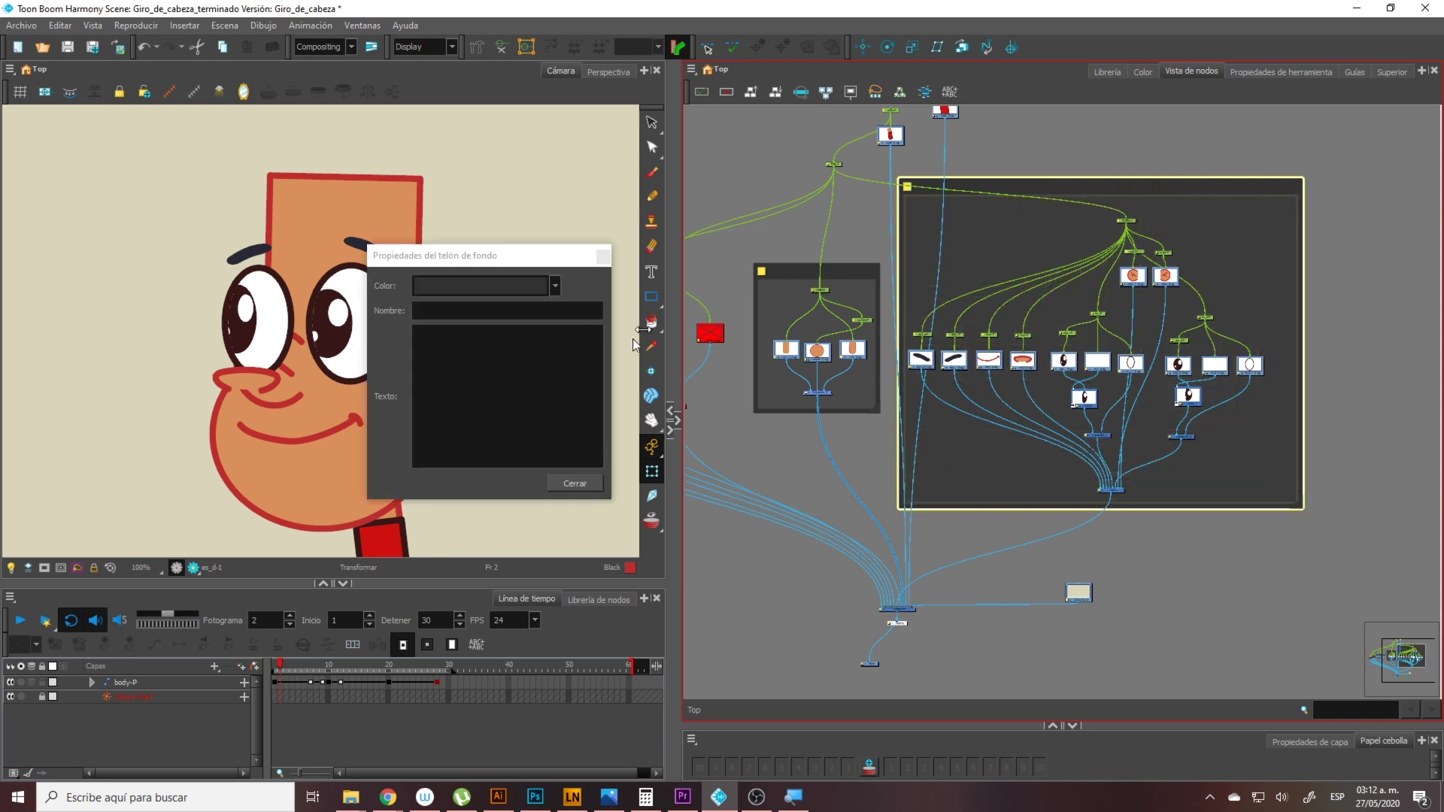
click(527, 287)
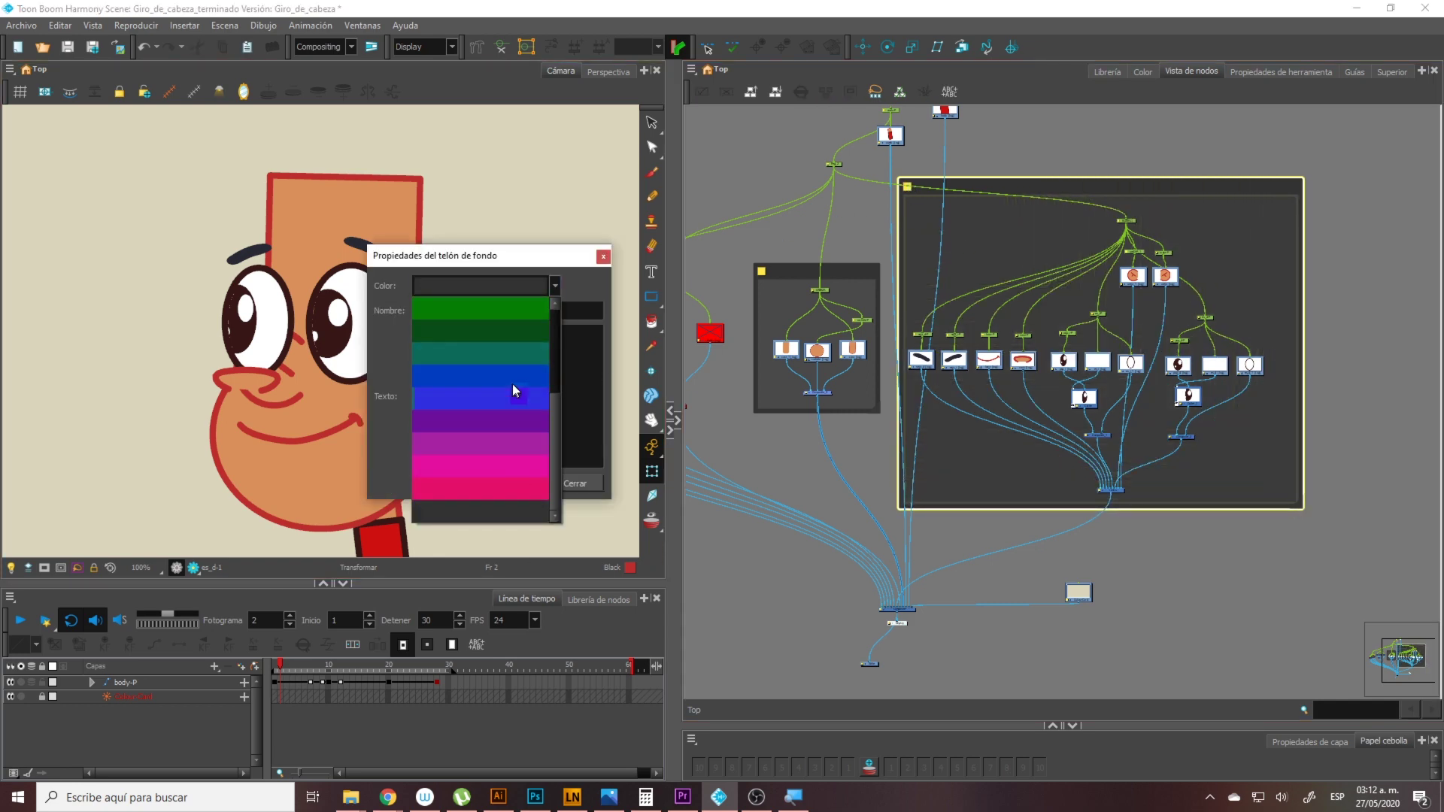
click(555, 403)
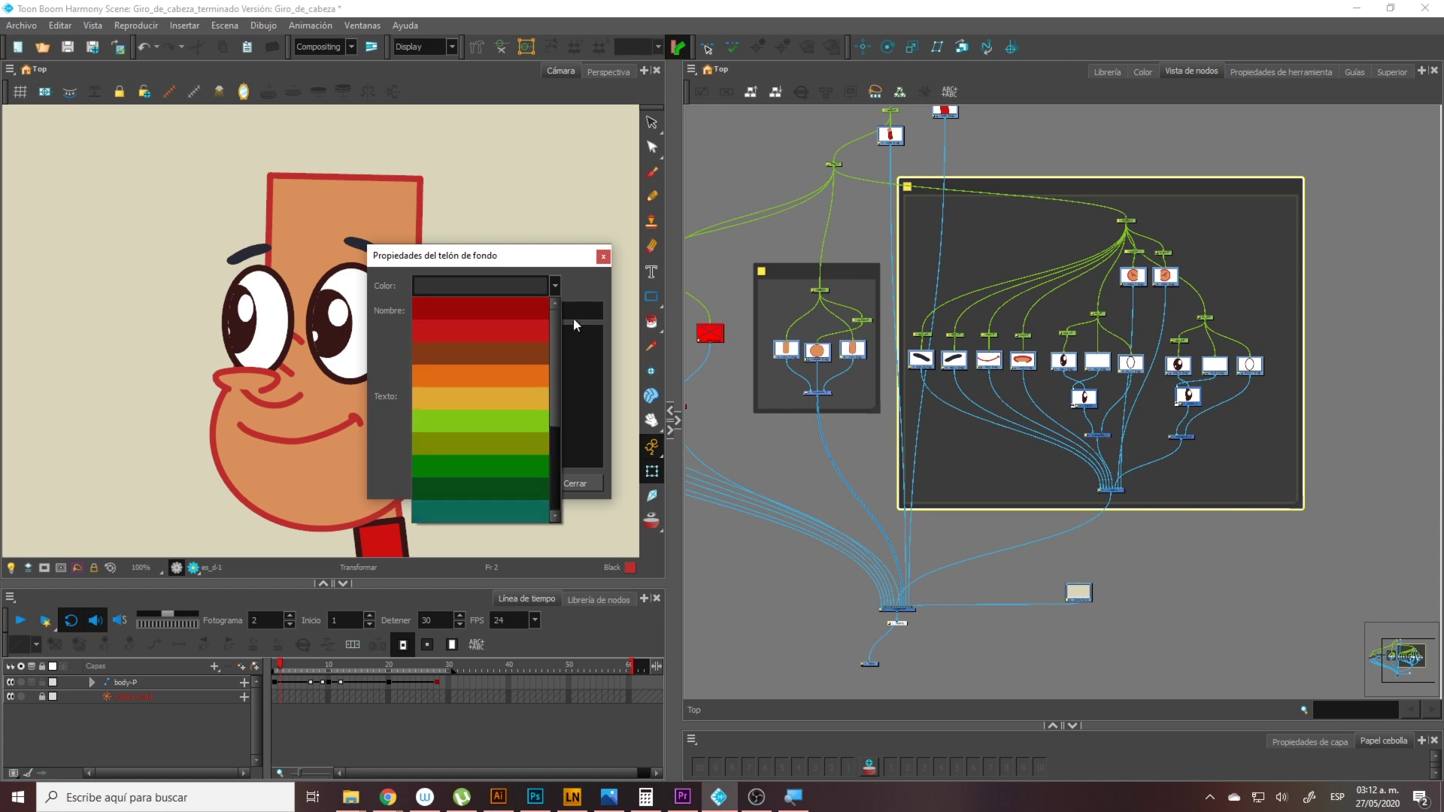
click(490, 391)
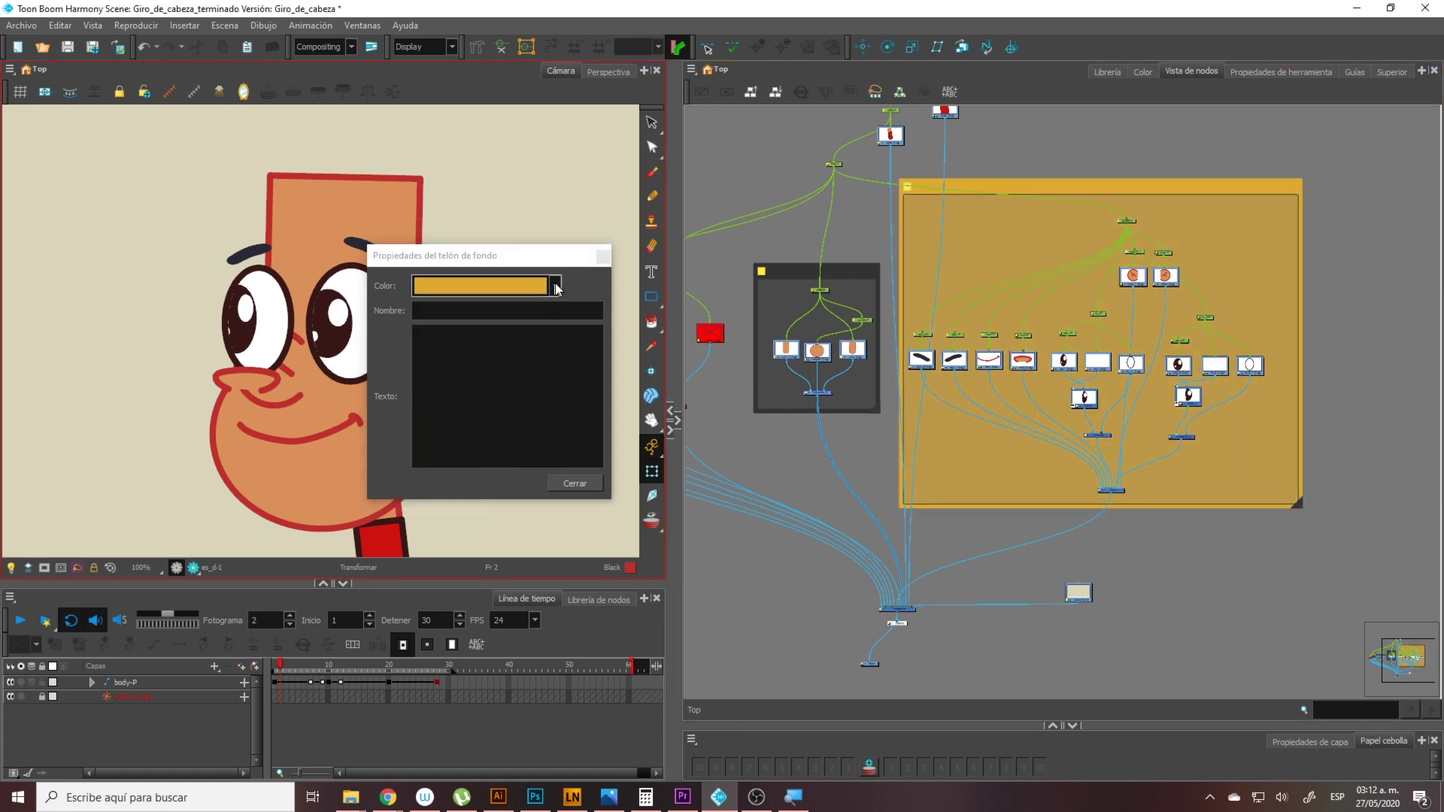
click(553, 286)
click(492, 406)
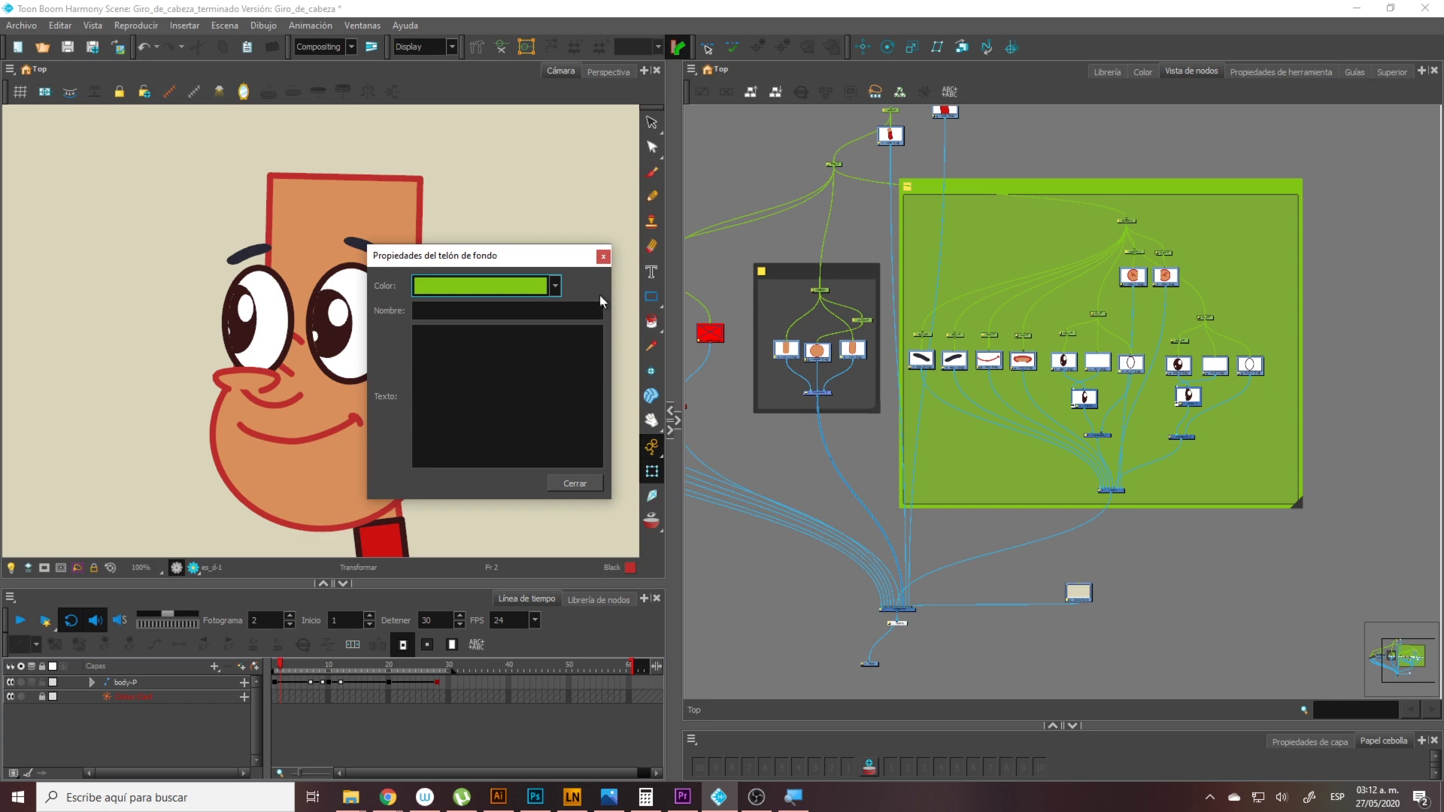
click(582, 485)
Set the colour of the facial-features backdrop to orange
scroll(1222, 387, up, 1)
mouse_move(1220, 375)
mouse_down()
mouse_move(1238, 390)
mouse_move(1226, 394)
mouse_up()
double_click(893, 174)
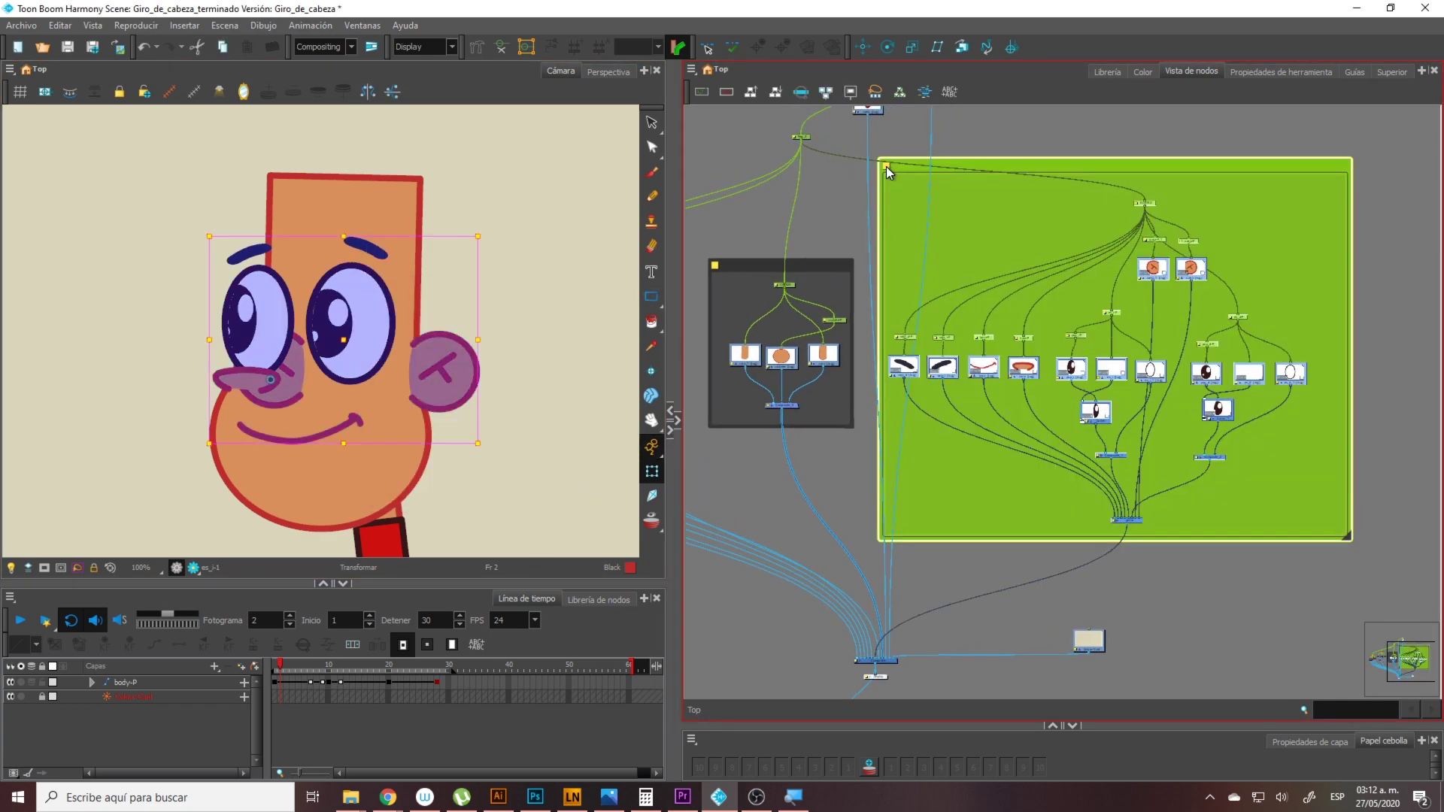
click(554, 286)
click(512, 376)
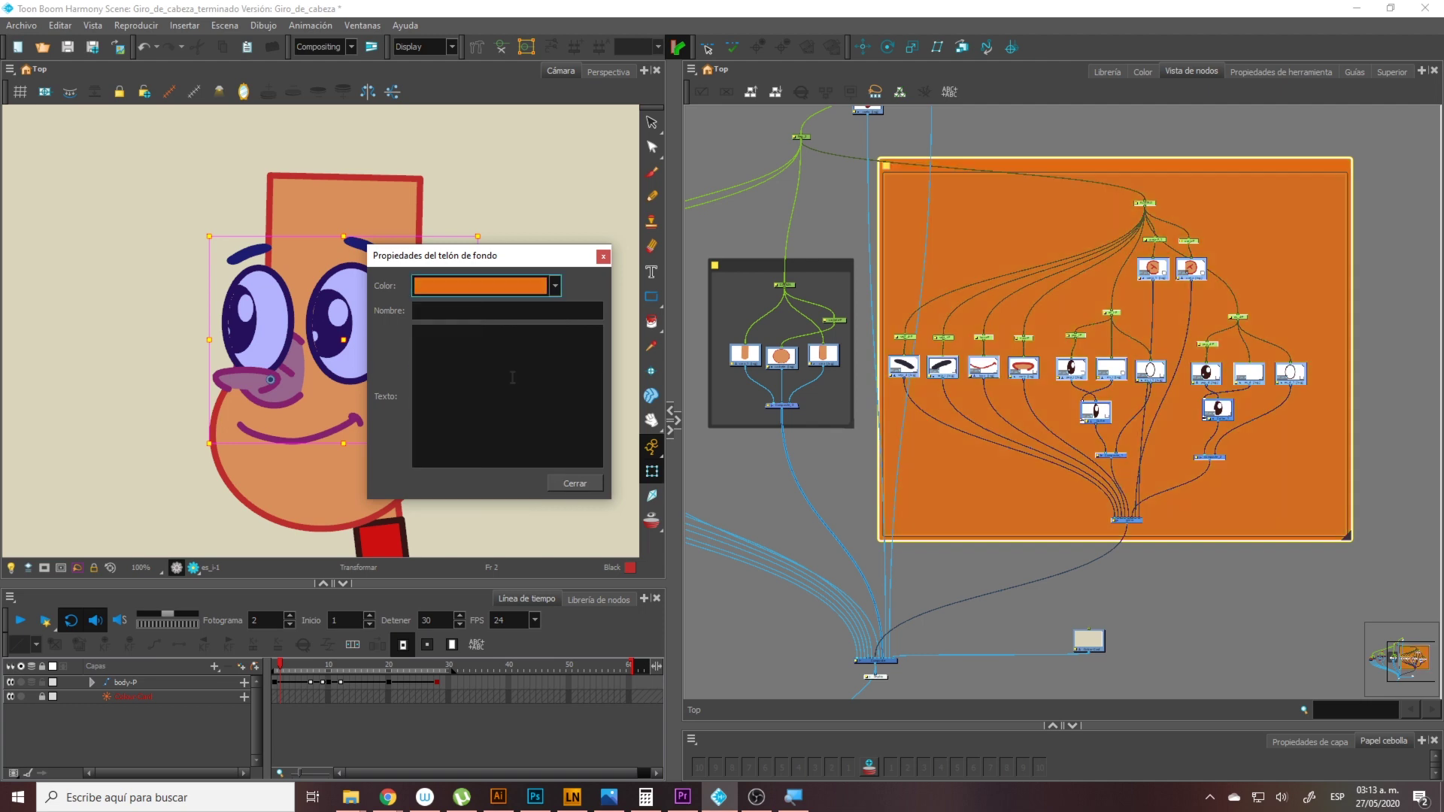
click(603, 257)
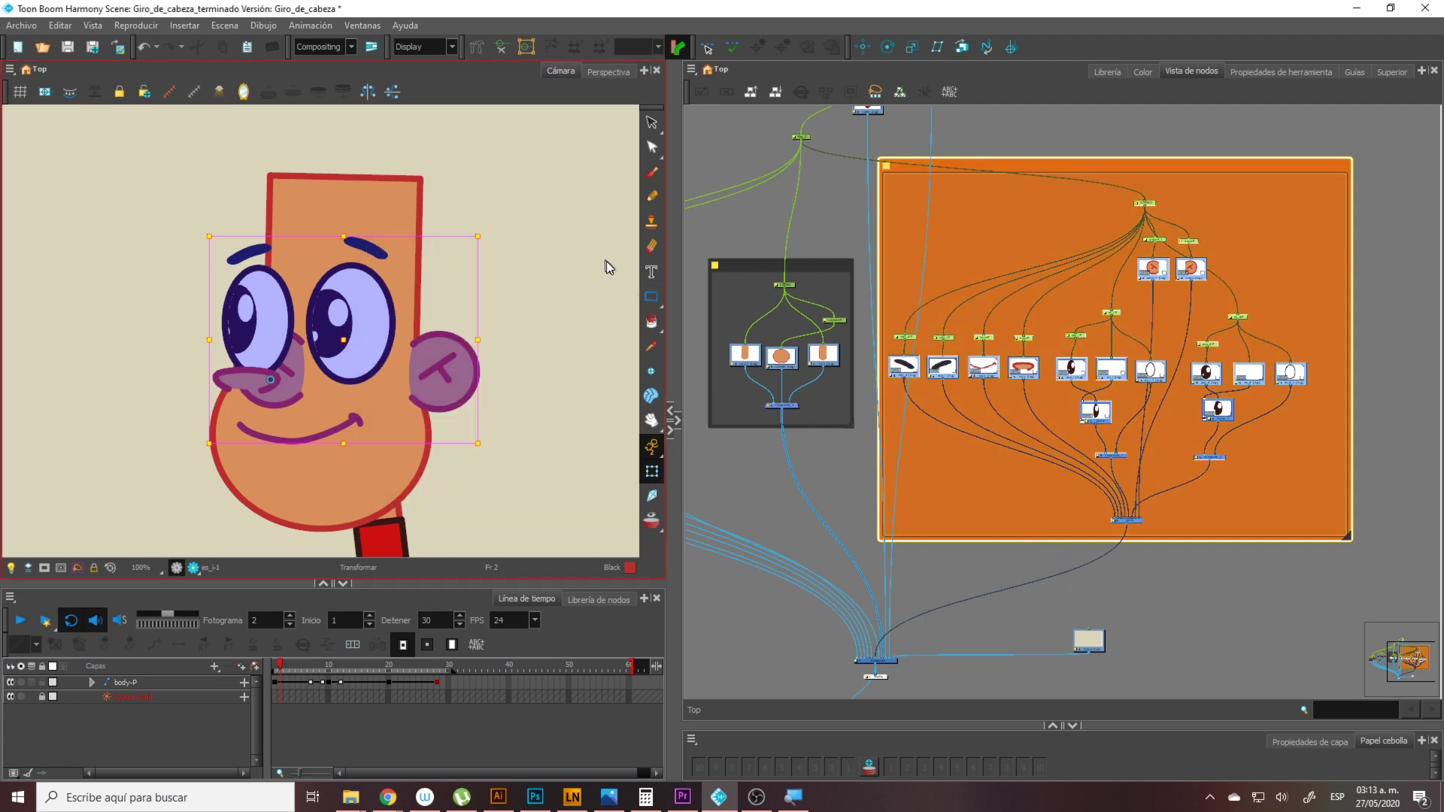
click(1253, 584)
Select the two ear drawings in the facial-features group, and examine the CABEZA group's nodes up close
drag(1228, 434, 1294, 451)
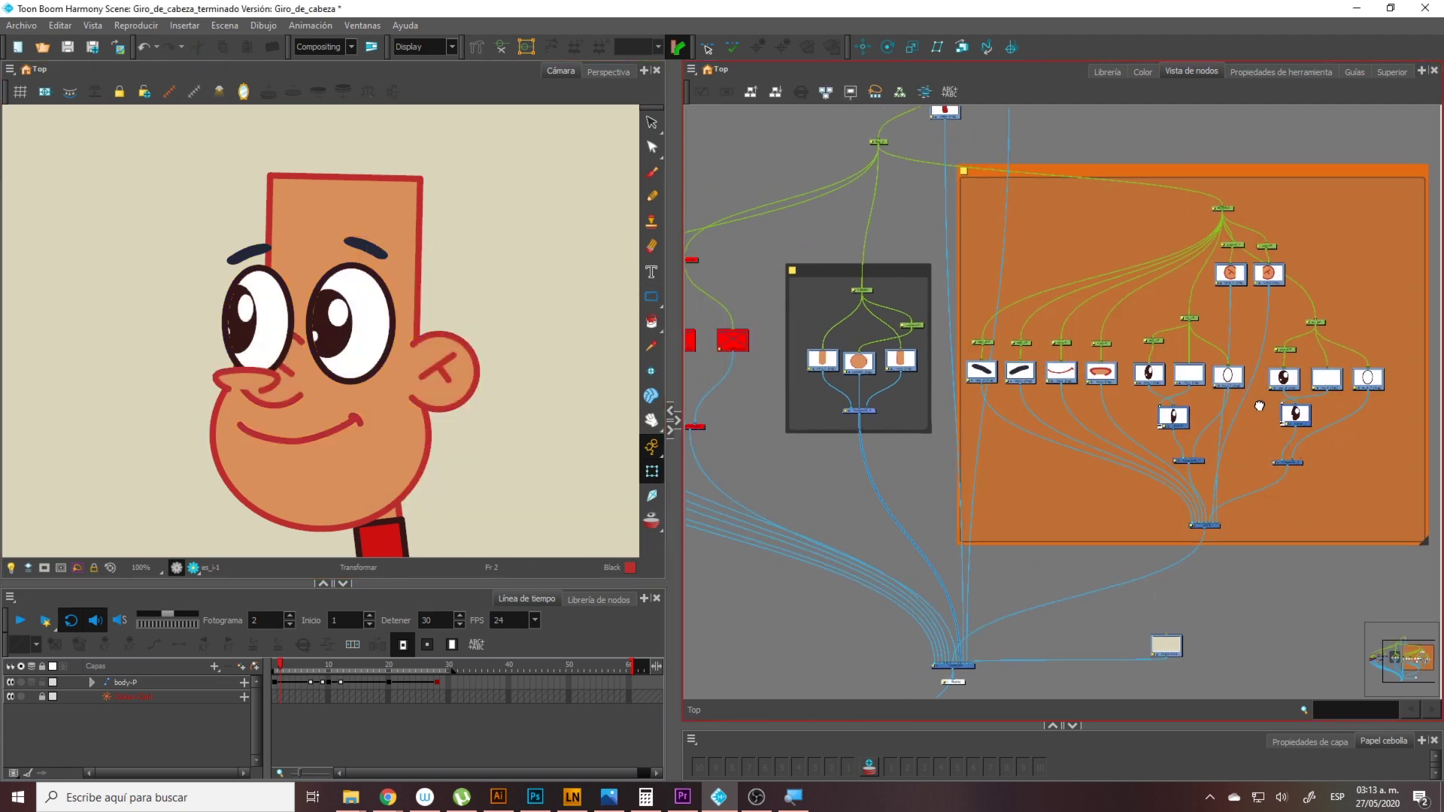
drag(1261, 401, 1255, 409)
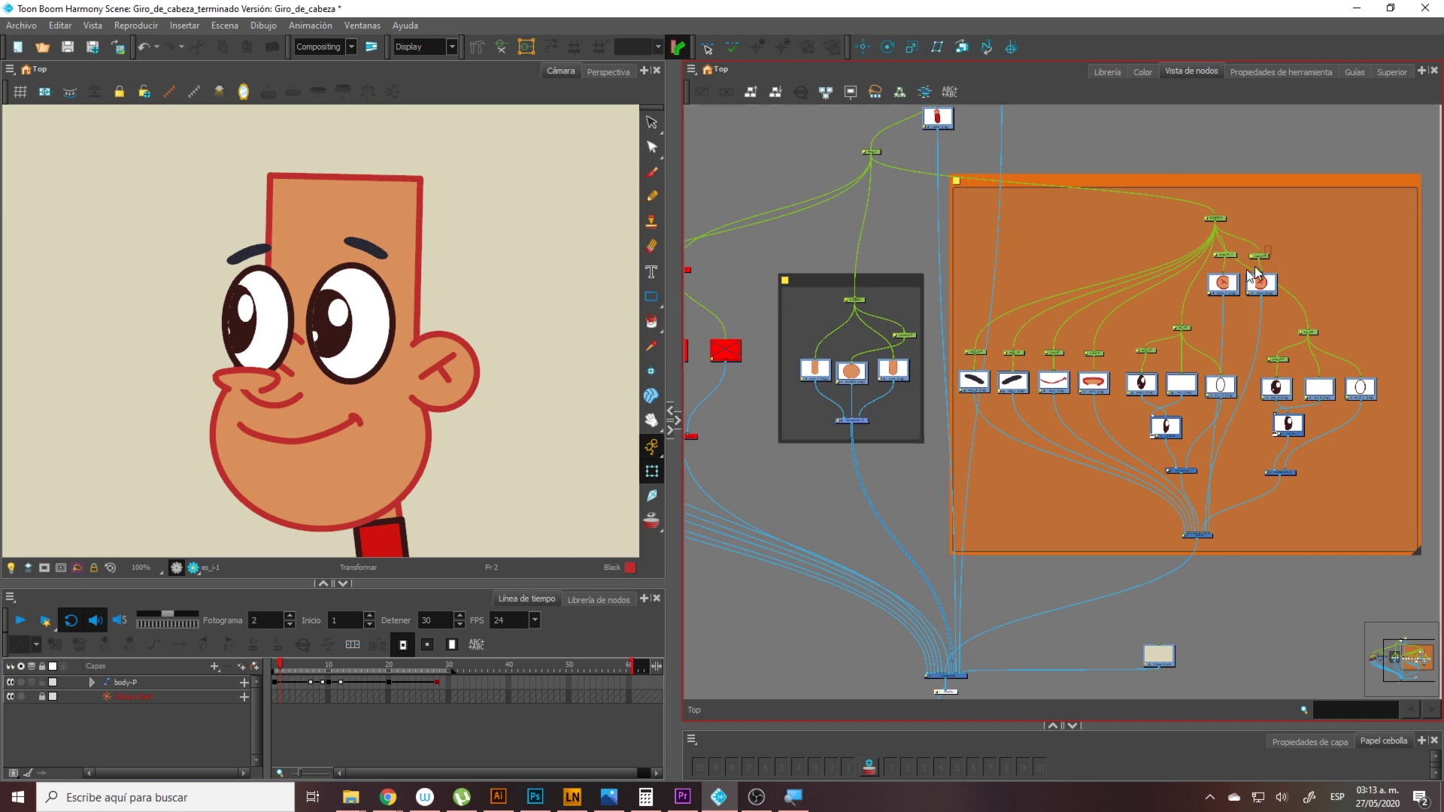
click(1263, 279)
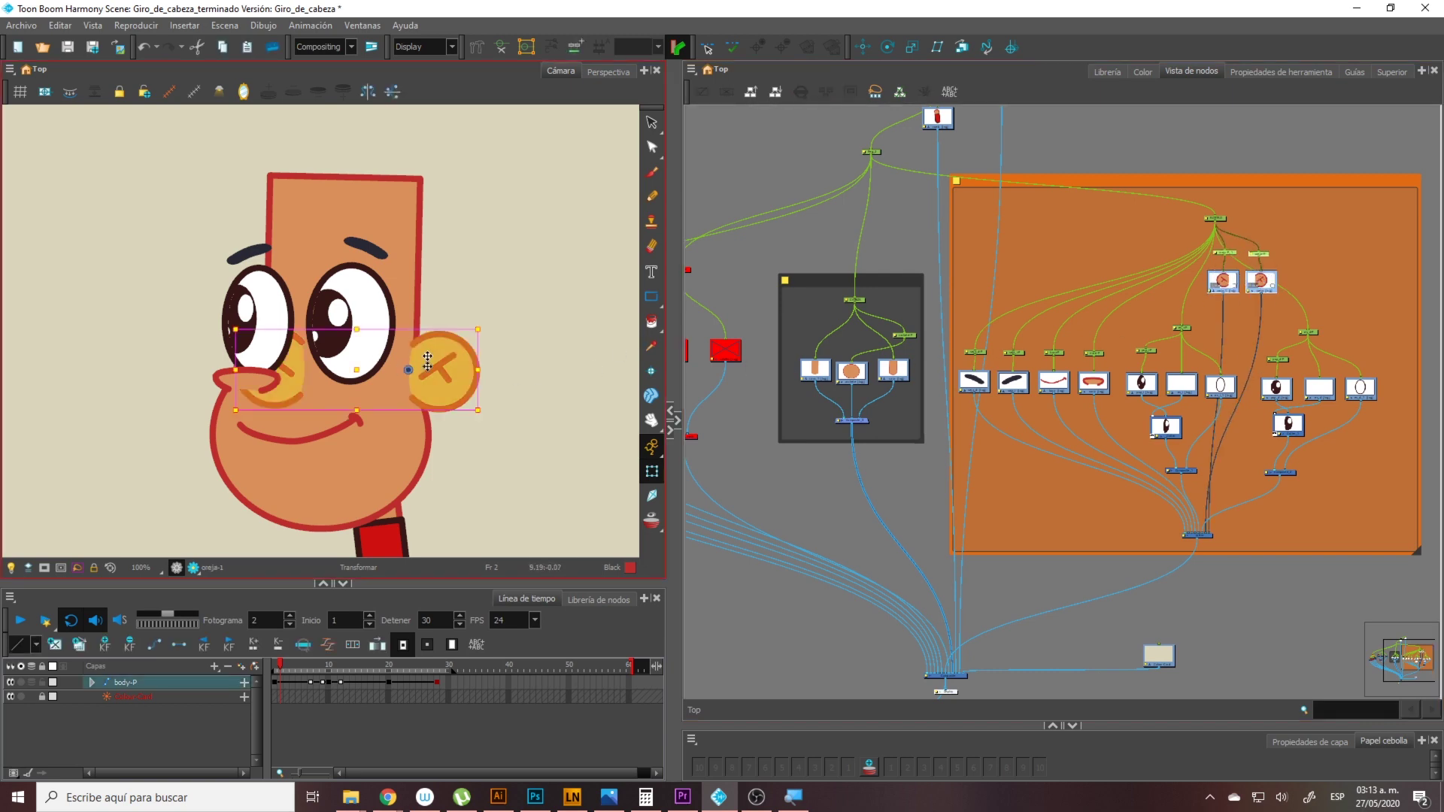
click(878, 293)
drag(878, 286, 877, 290)
click(873, 462)
key(2)
key(2)
key(2)
drag(796, 432, 923, 473)
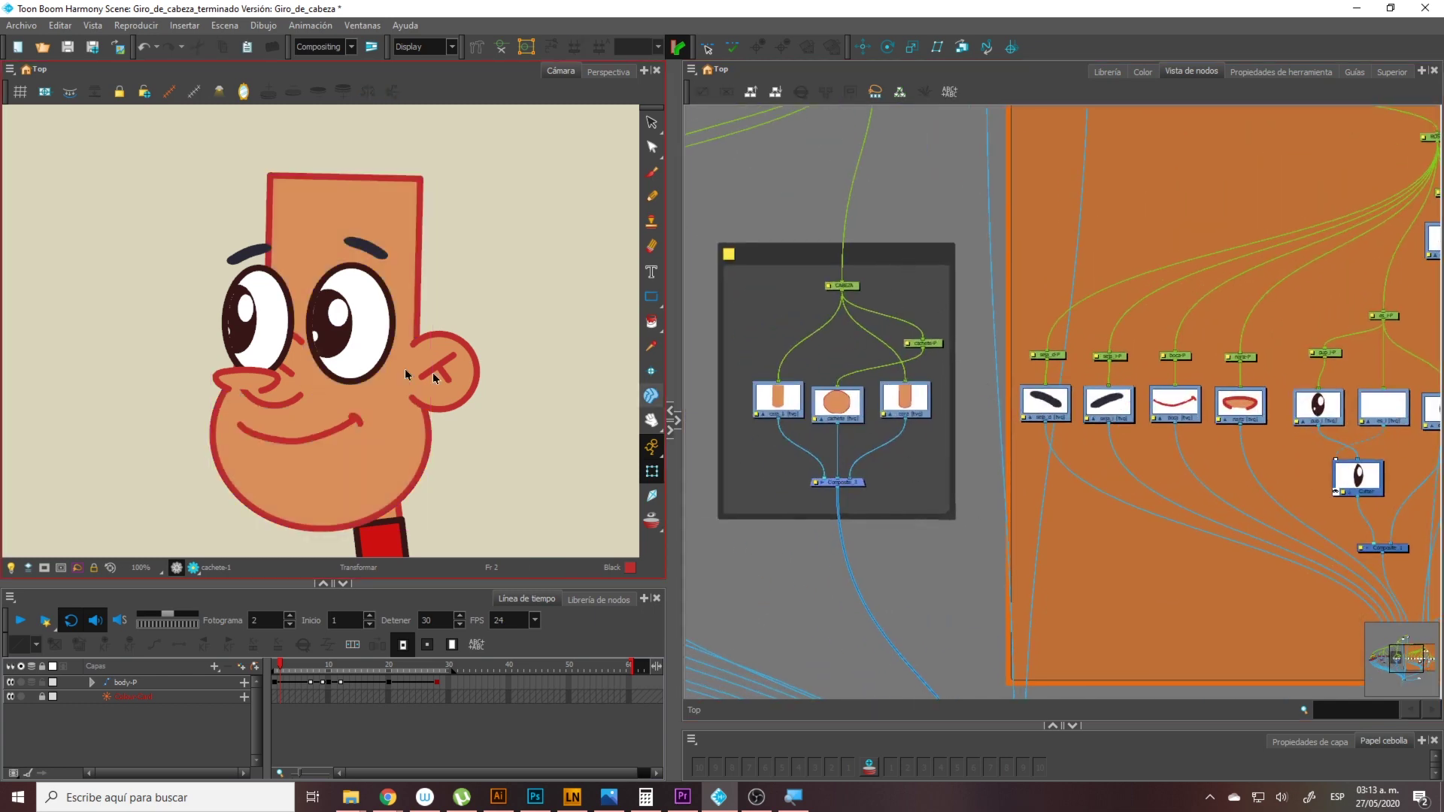
Select the ear behind the nose on the character and examine its connection within the facial-features group
click(258, 393)
key(2)
key(2)
key(1)
key(1)
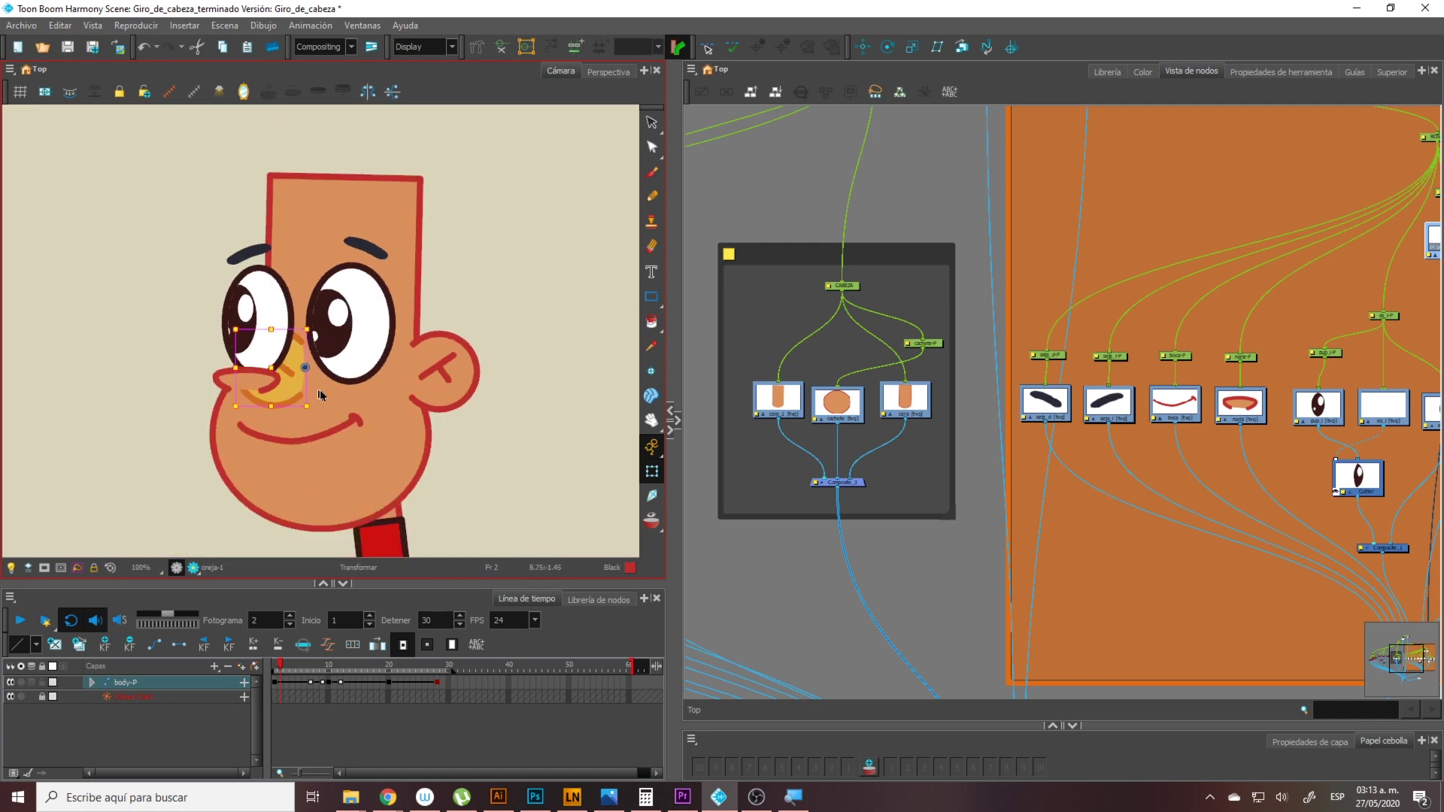
key(1)
drag(1225, 449, 979, 407)
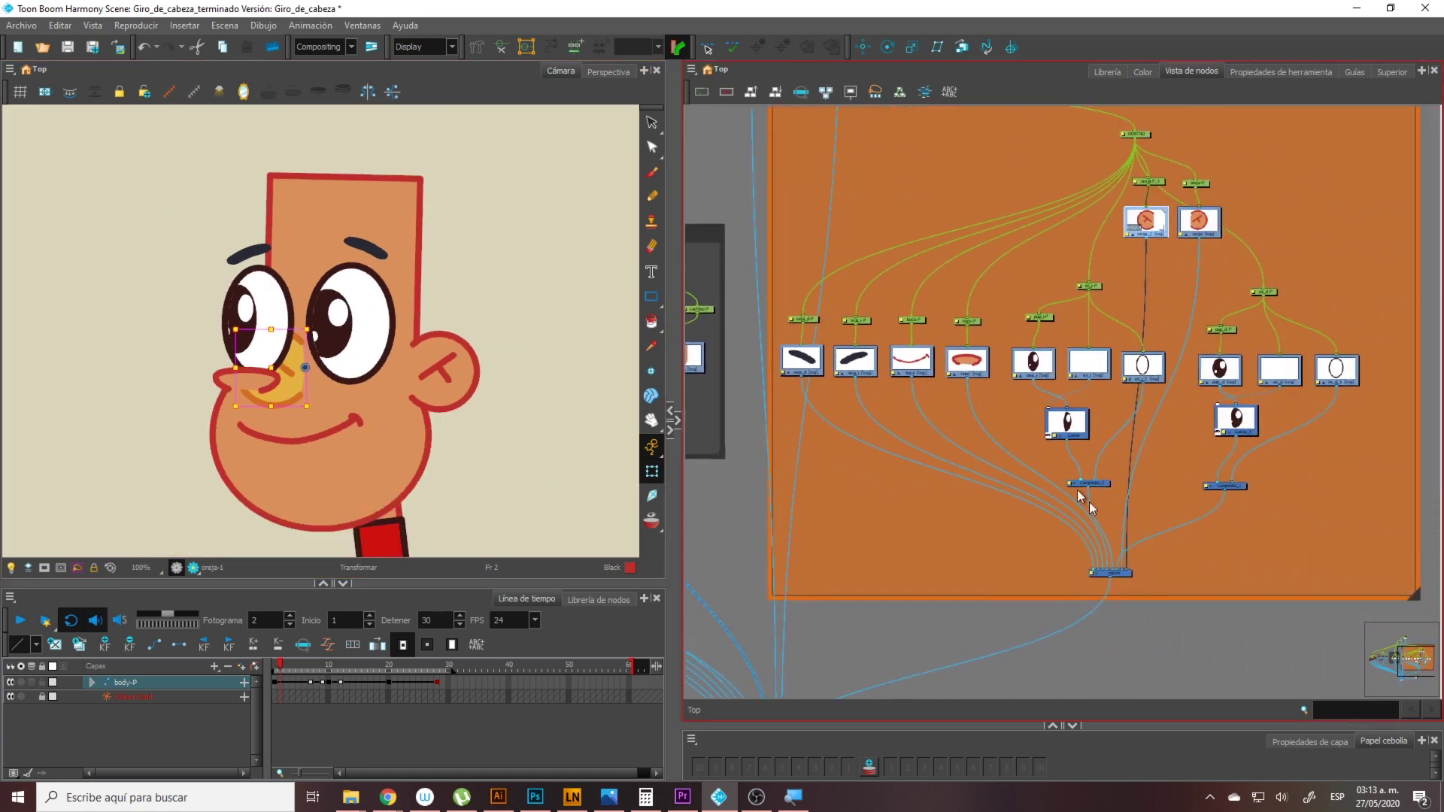
Set the mode of the rostro composite in the facial-features group to Atravesar
click(1144, 593)
key(2)
key(2)
key(2)
key(1)
key(1)
mouse_move(1166, 570)
mouse_down()
mouse_move(1000, 561)
mouse_move(1143, 560)
mouse_up()
key(2)
key(2)
drag(1095, 642, 1029, 418)
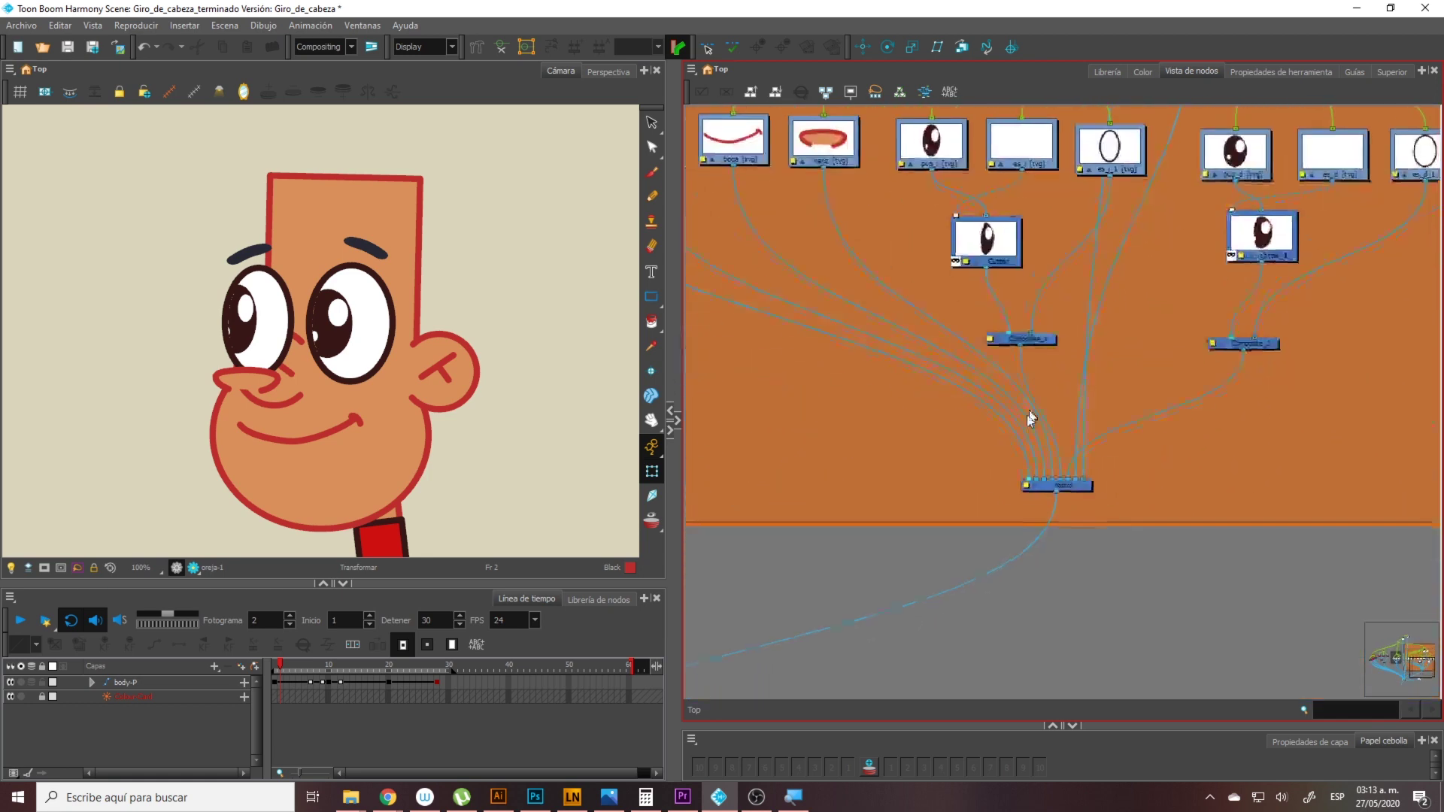
scroll(1030, 419, up, 2)
click(991, 552)
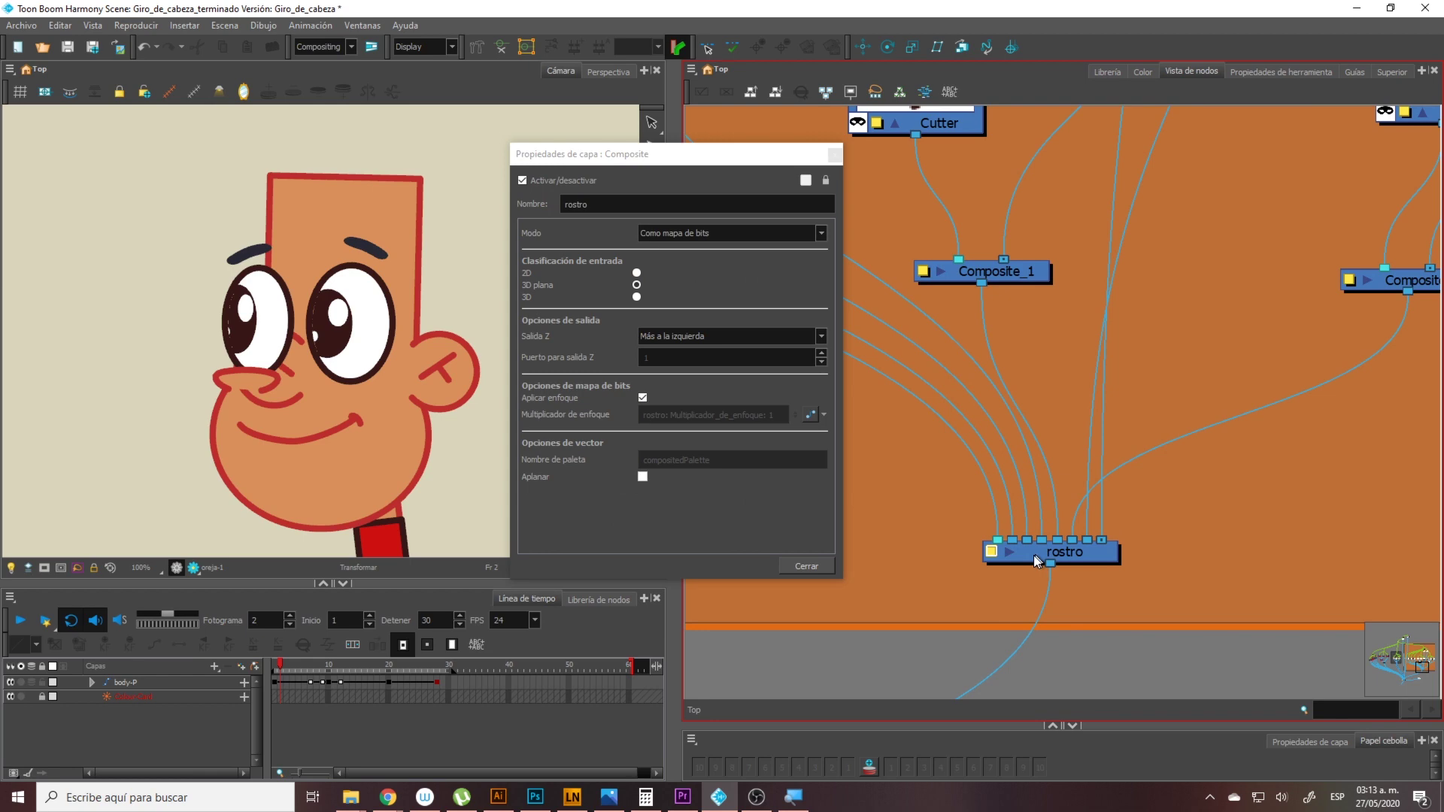
click(684, 238)
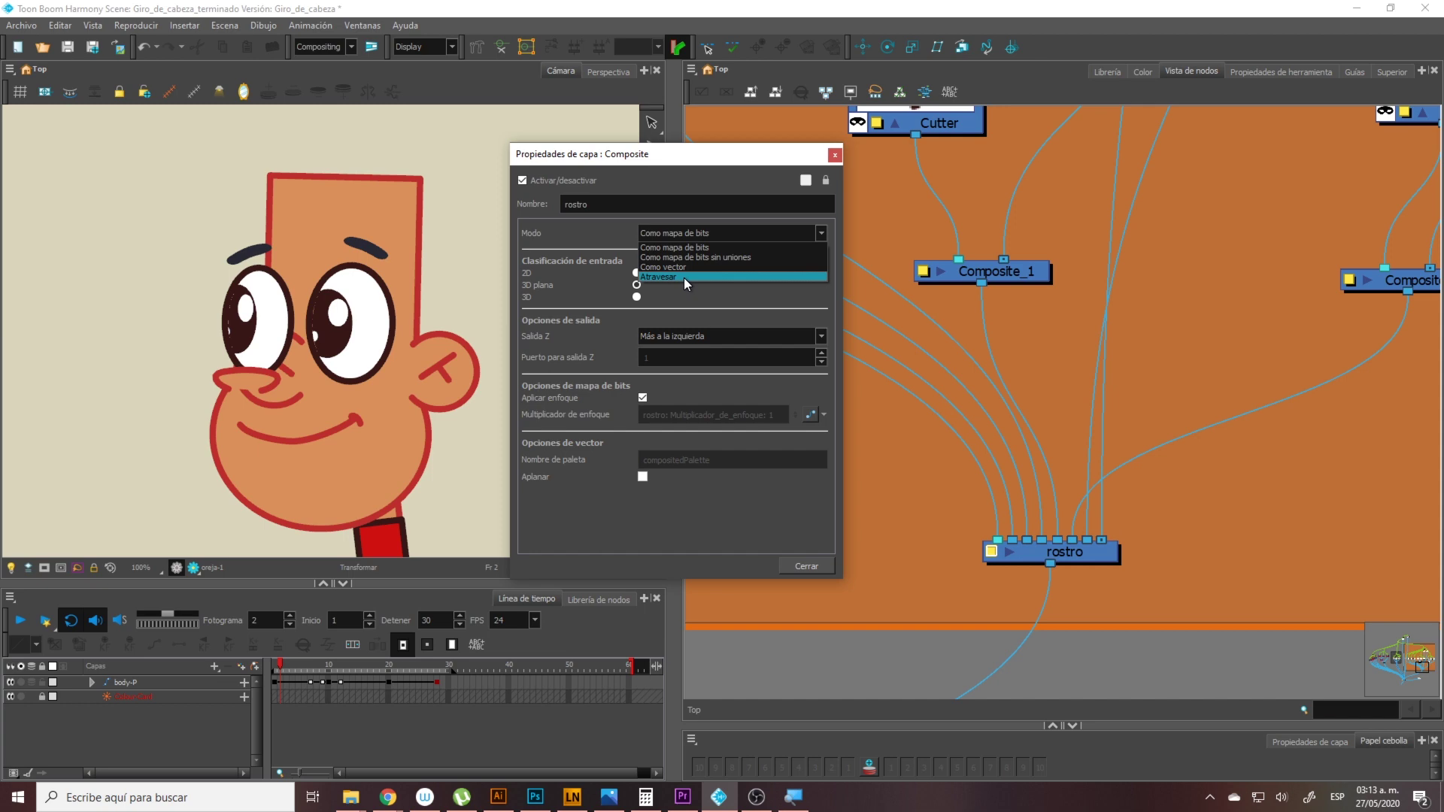
click(684, 278)
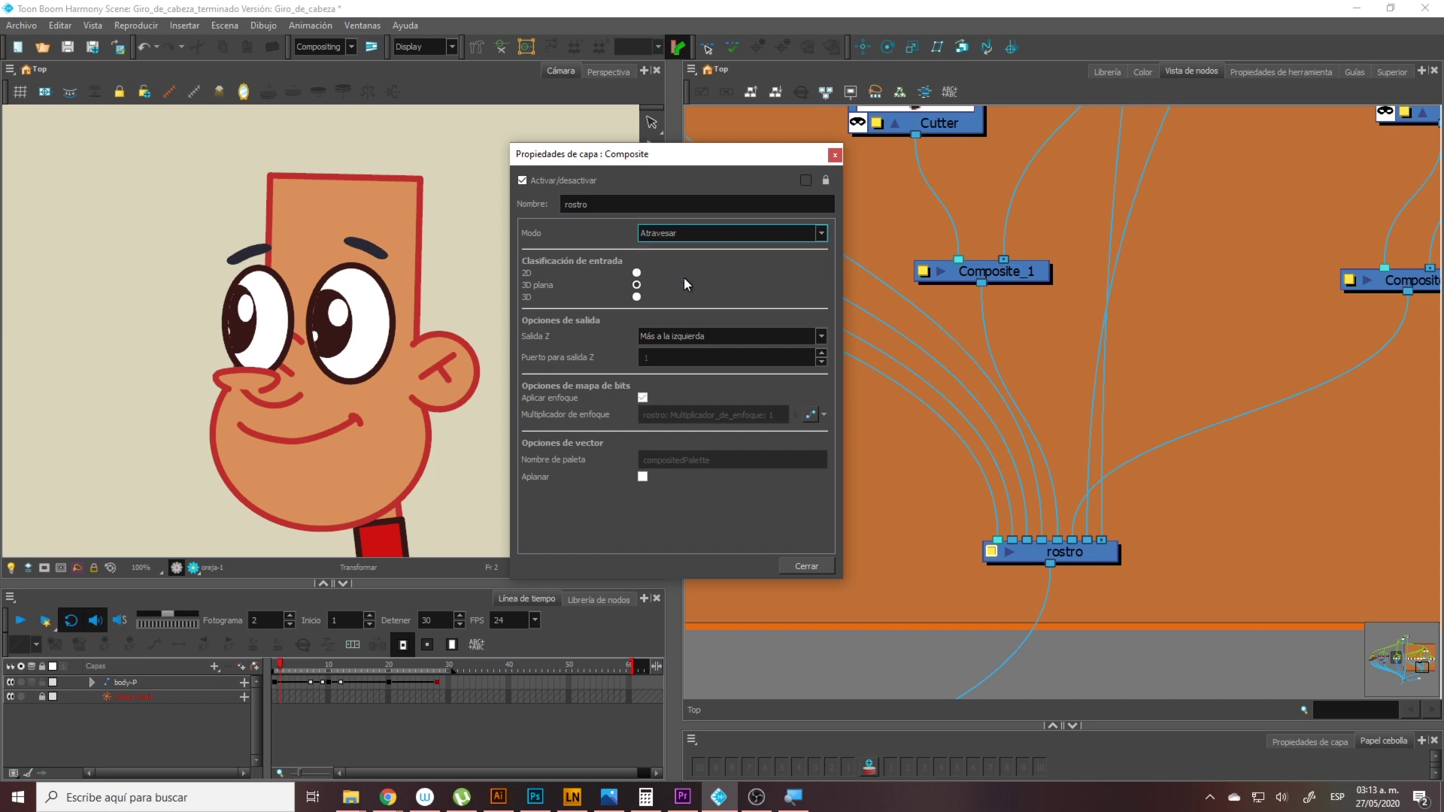
click(801, 567)
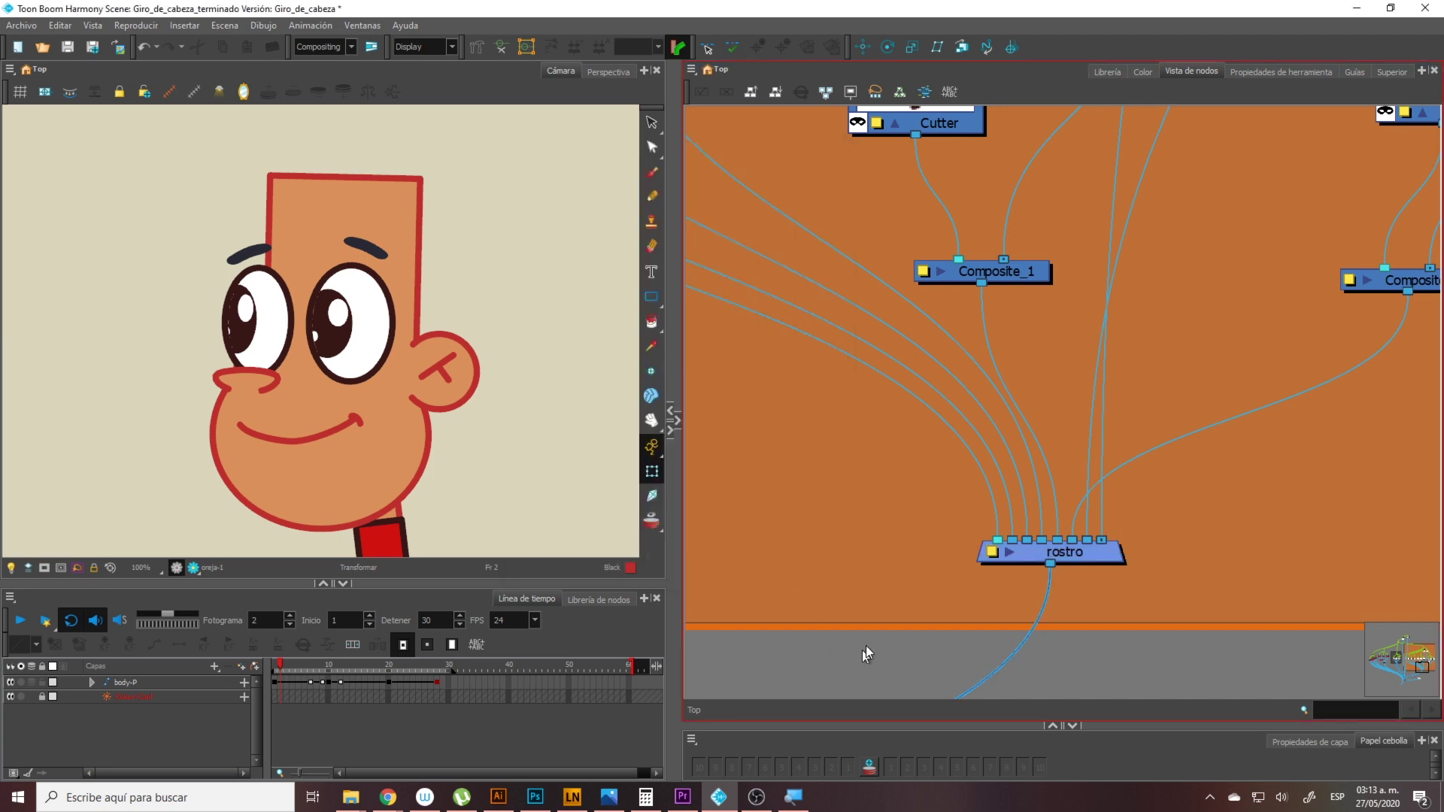
Select the two ear drawings in the facial-features group and examine their placement on the character in the perspective view
key(1)
key(1)
key(1)
key(1)
key(1)
drag(938, 299, 1035, 421)
key(1)
key(1)
click(1157, 244)
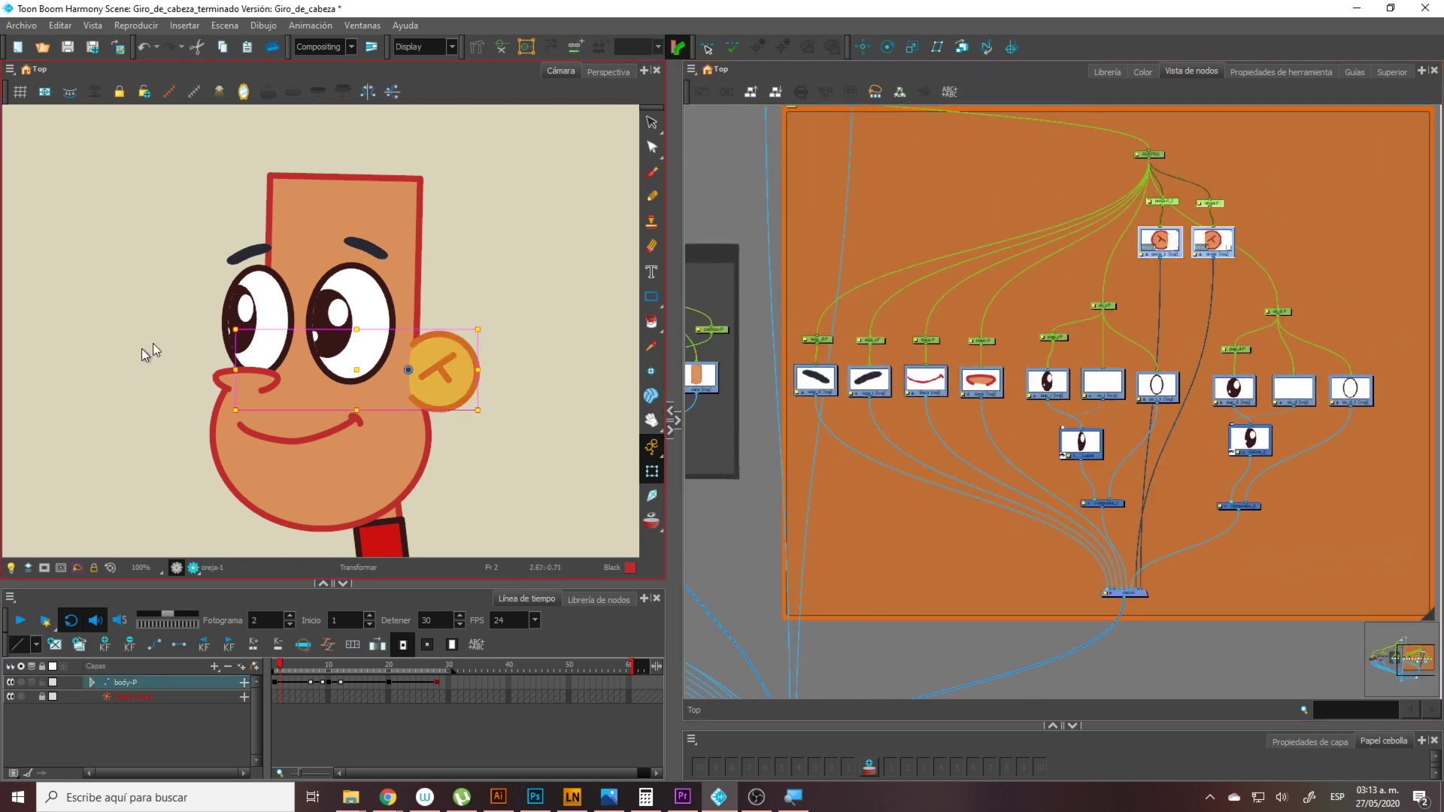
click(607, 73)
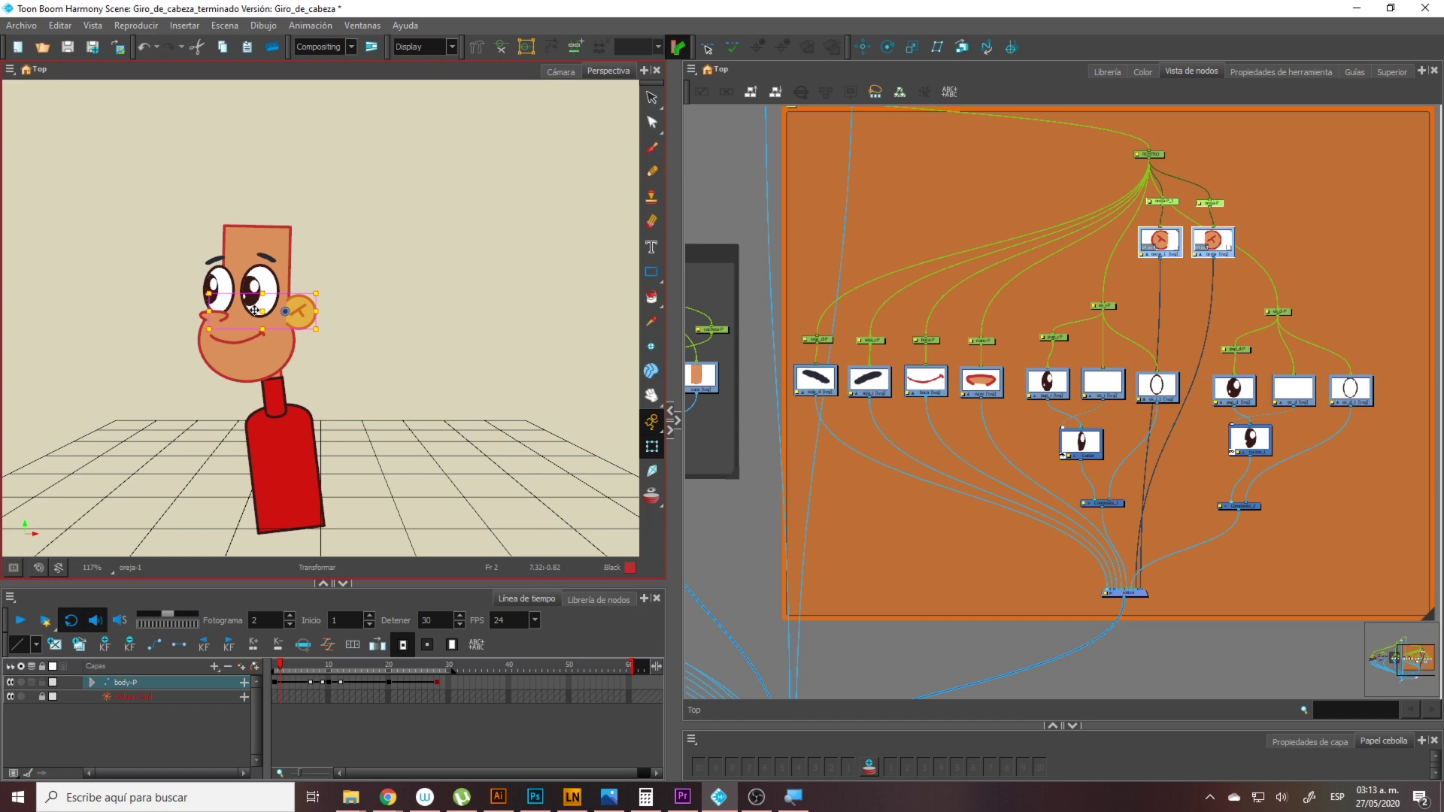
scroll(255, 310, up, 5)
mouse_move(324, 323)
mouse_down()
mouse_move(339, 340)
mouse_move(411, 347)
mouse_move(440, 339)
mouse_move(389, 334)
mouse_move(548, 312)
mouse_move(401, 385)
mouse_move(290, 373)
mouse_move(344, 336)
mouse_up()
Select the CABEZA backdrop with its nodes, examine the head in the perspective view, and return to the camera view
click(732, 218)
scroll(733, 218, down, 2)
drag(732, 219, 933, 242)
scroll(927, 346, up, 3)
drag(502, 283, 502, 254)
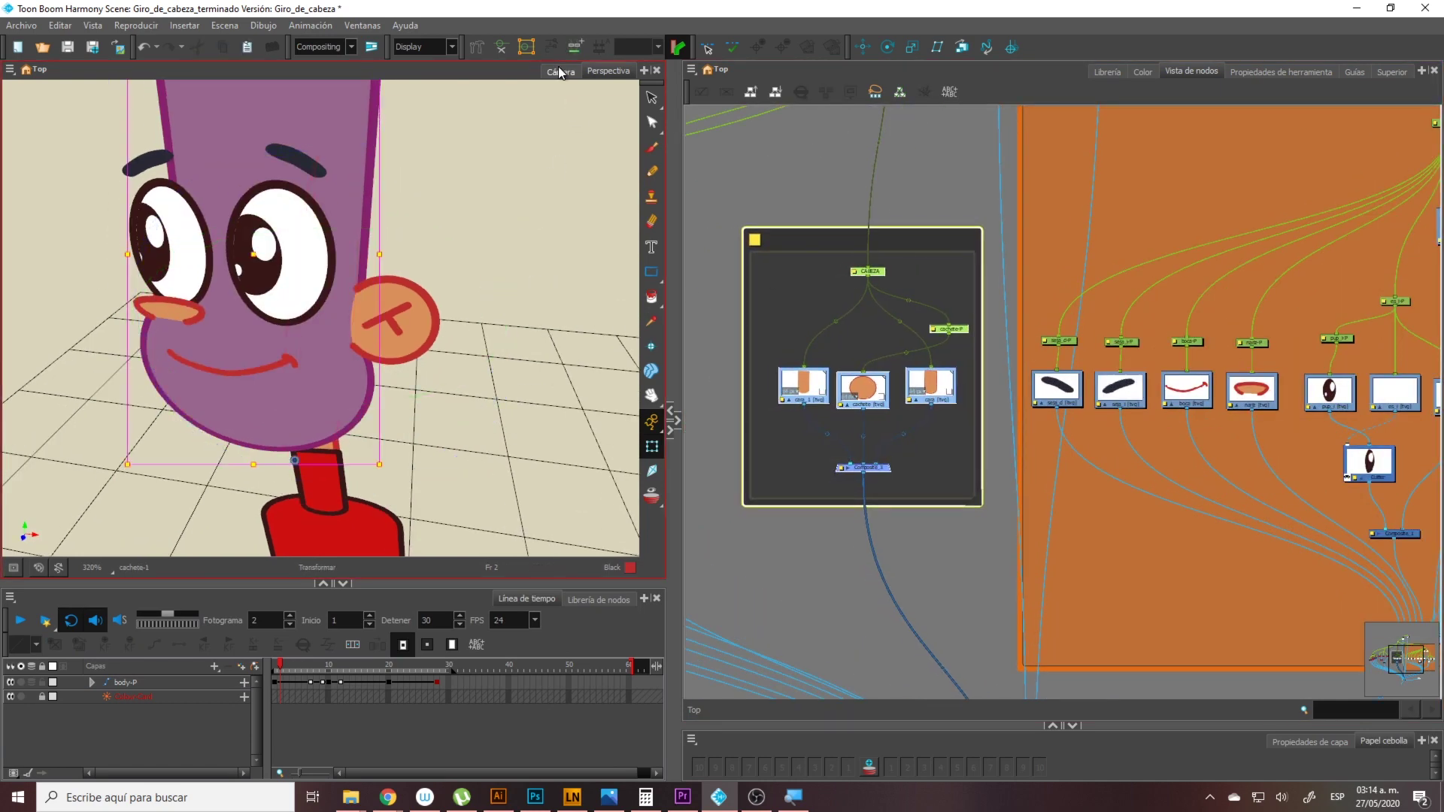
click(559, 72)
click(946, 220)
drag(937, 239, 932, 241)
click(896, 336)
scroll(897, 336, down, 6)
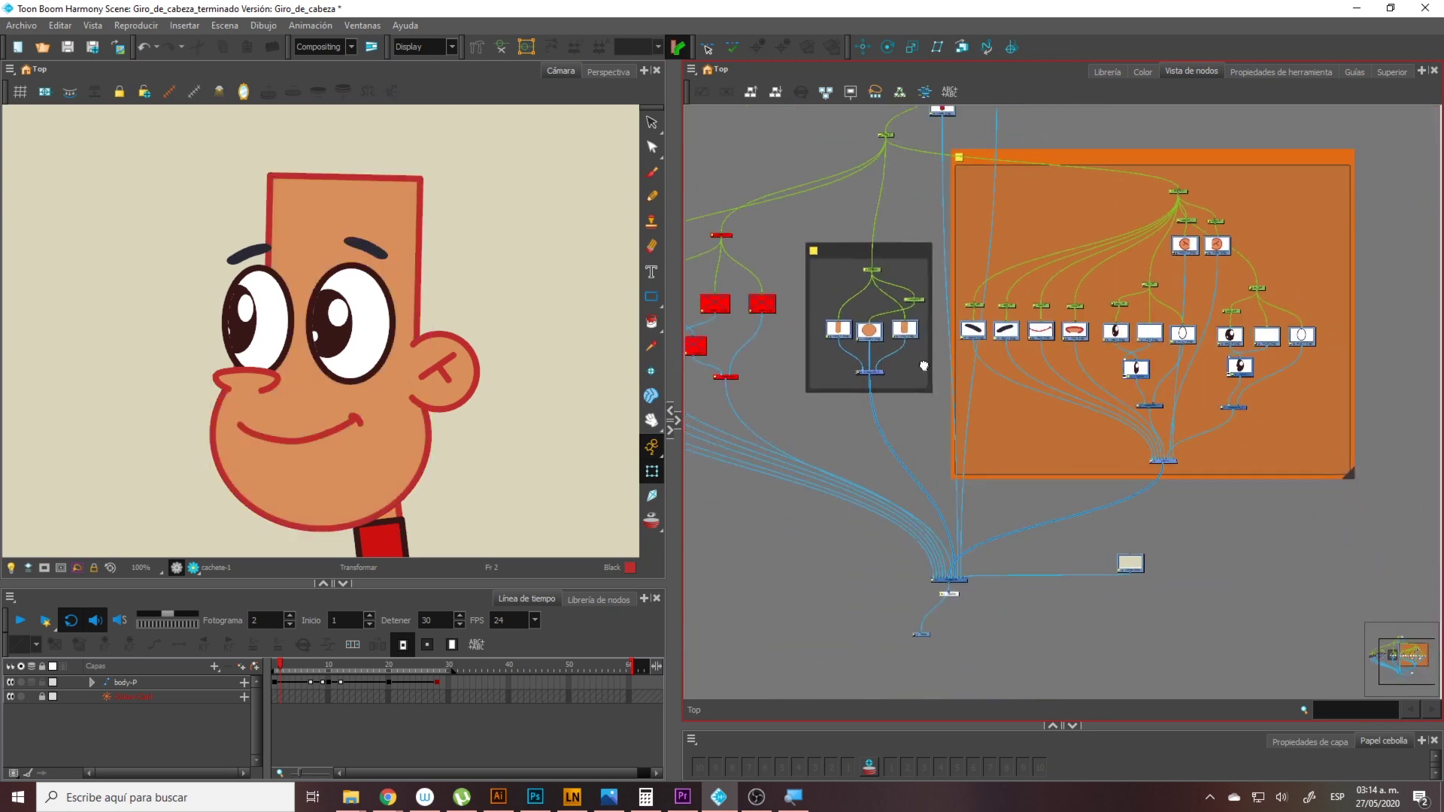
Select the neck on the character and examine its drawing and peg up close in the node network
drag(937, 482, 996, 460)
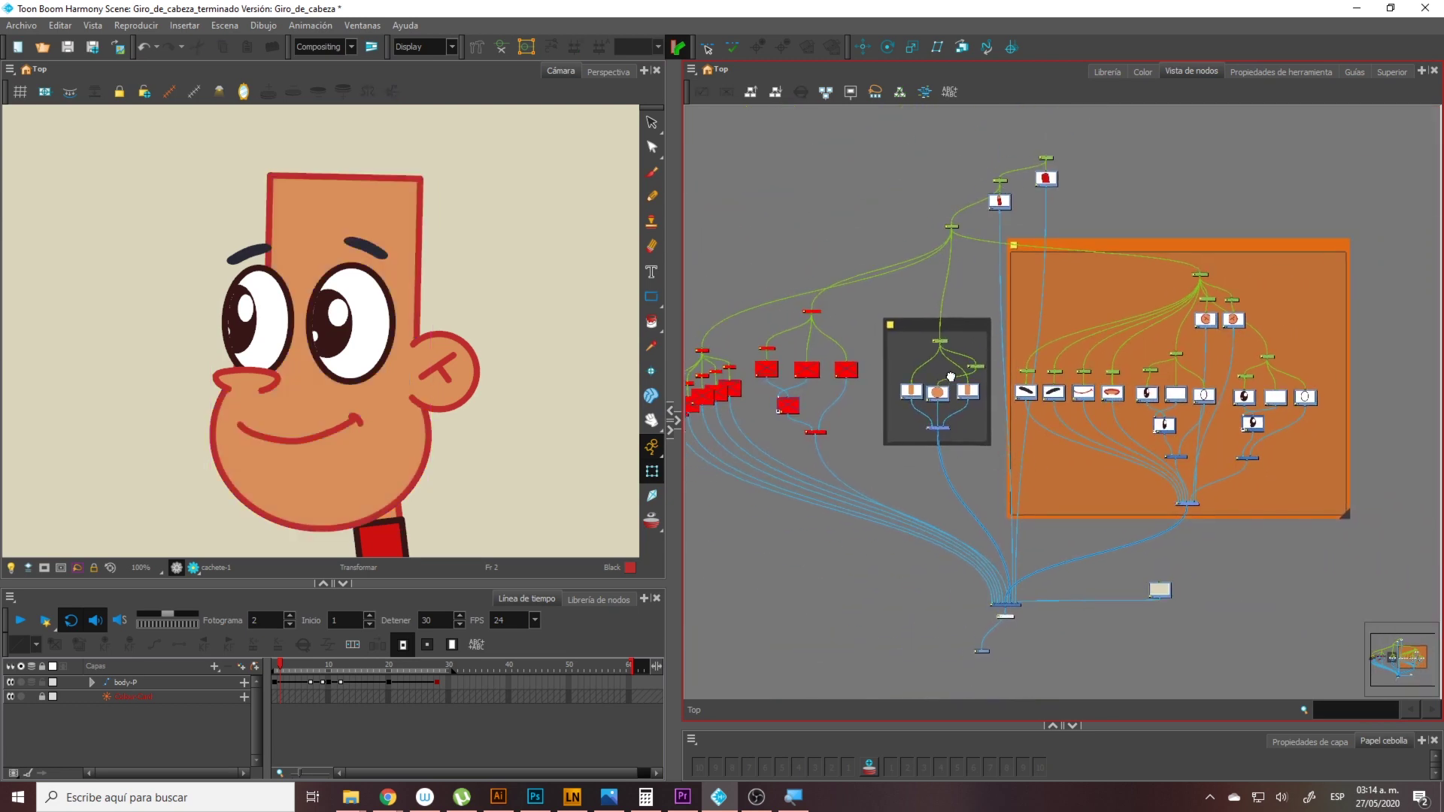
drag(950, 377, 1035, 354)
key(1)
drag(374, 496, 400, 355)
key(1)
key(2)
click(398, 355)
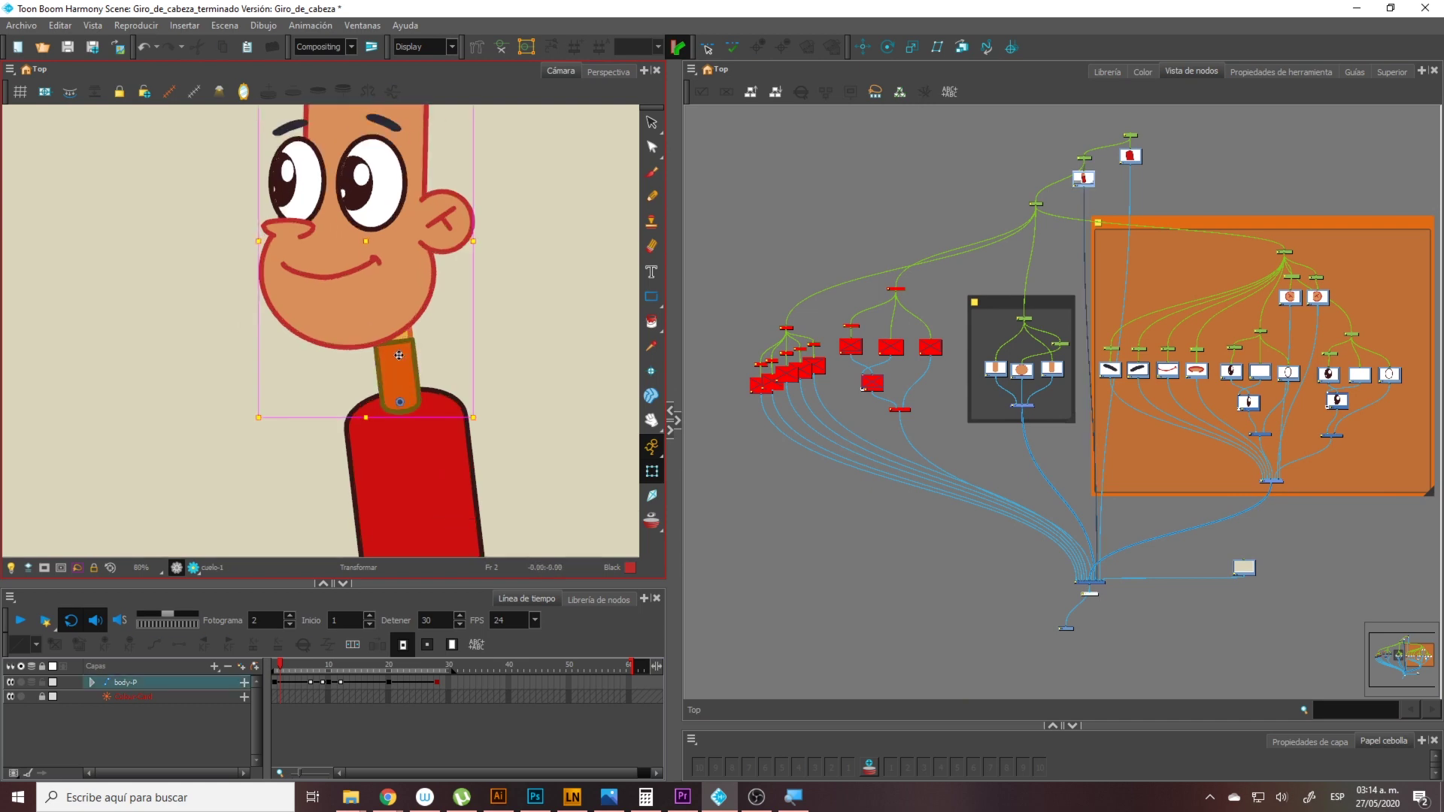
scroll(385, 382, down, 1)
drag(1211, 144, 1082, 386)
key(2)
key(2)
key(2)
key(2)
key(2)
key(2)
key(2)
drag(828, 442, 1177, 351)
key(2)
key(2)
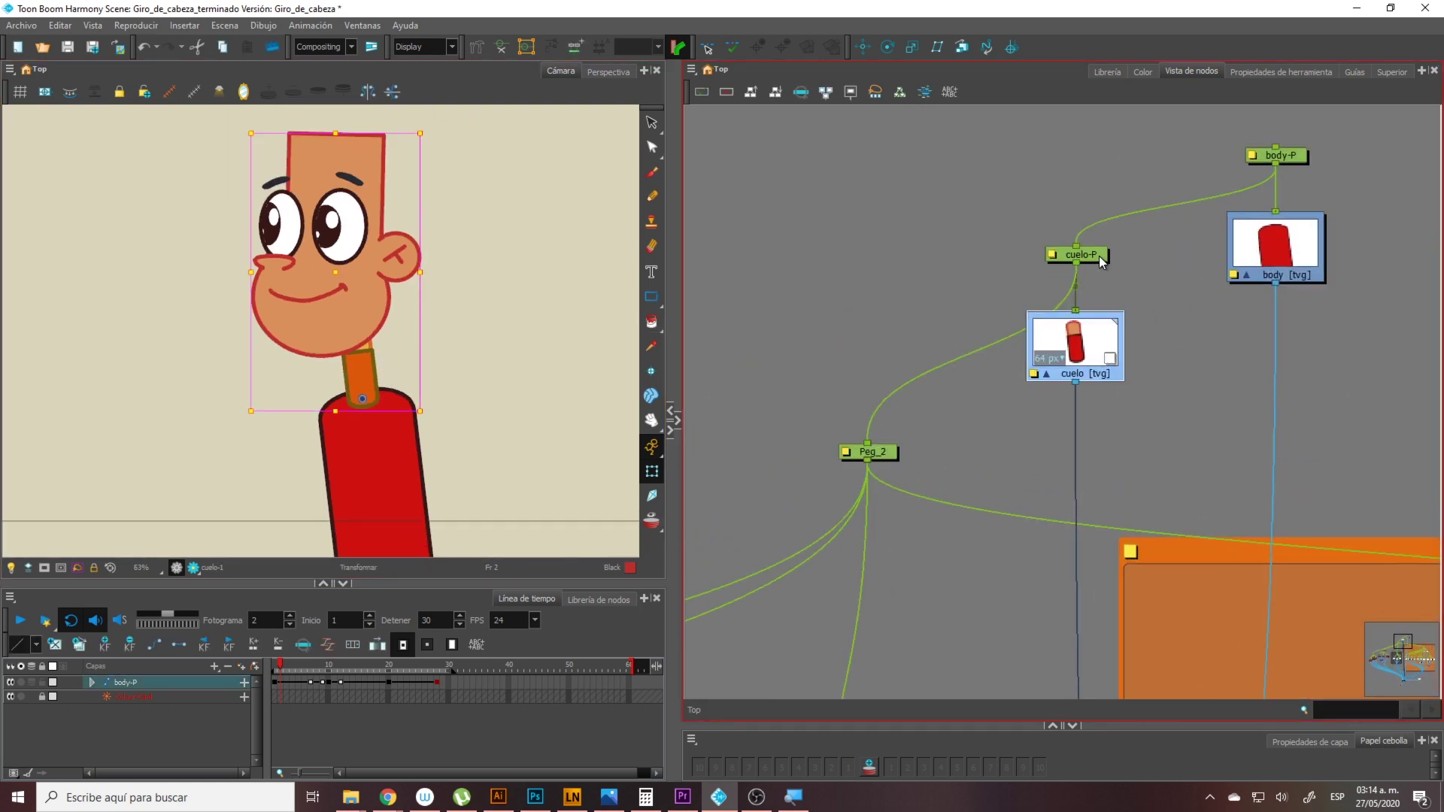
Select the cuelo-P peg and the Peg_2 peg to check the hierarchy between neck and head
click(1098, 255)
click(877, 456)
click(951, 441)
key(1)
key(1)
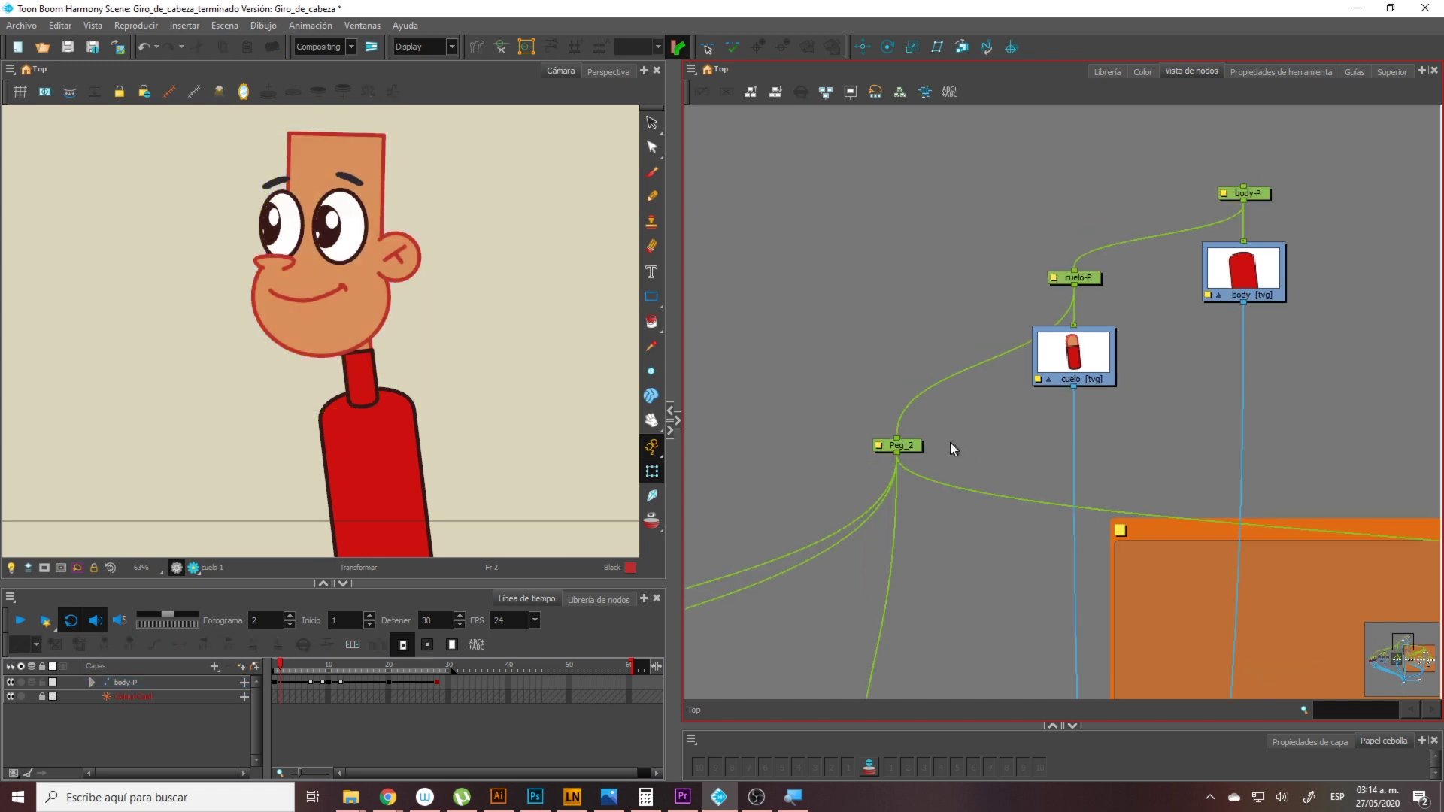
Rename the Peg_2 peg that controls the whole head as HEAD_MASTER
drag(972, 441, 1006, 376)
key(1)
click(970, 382)
double_click(936, 370)
double_click(575, 204)
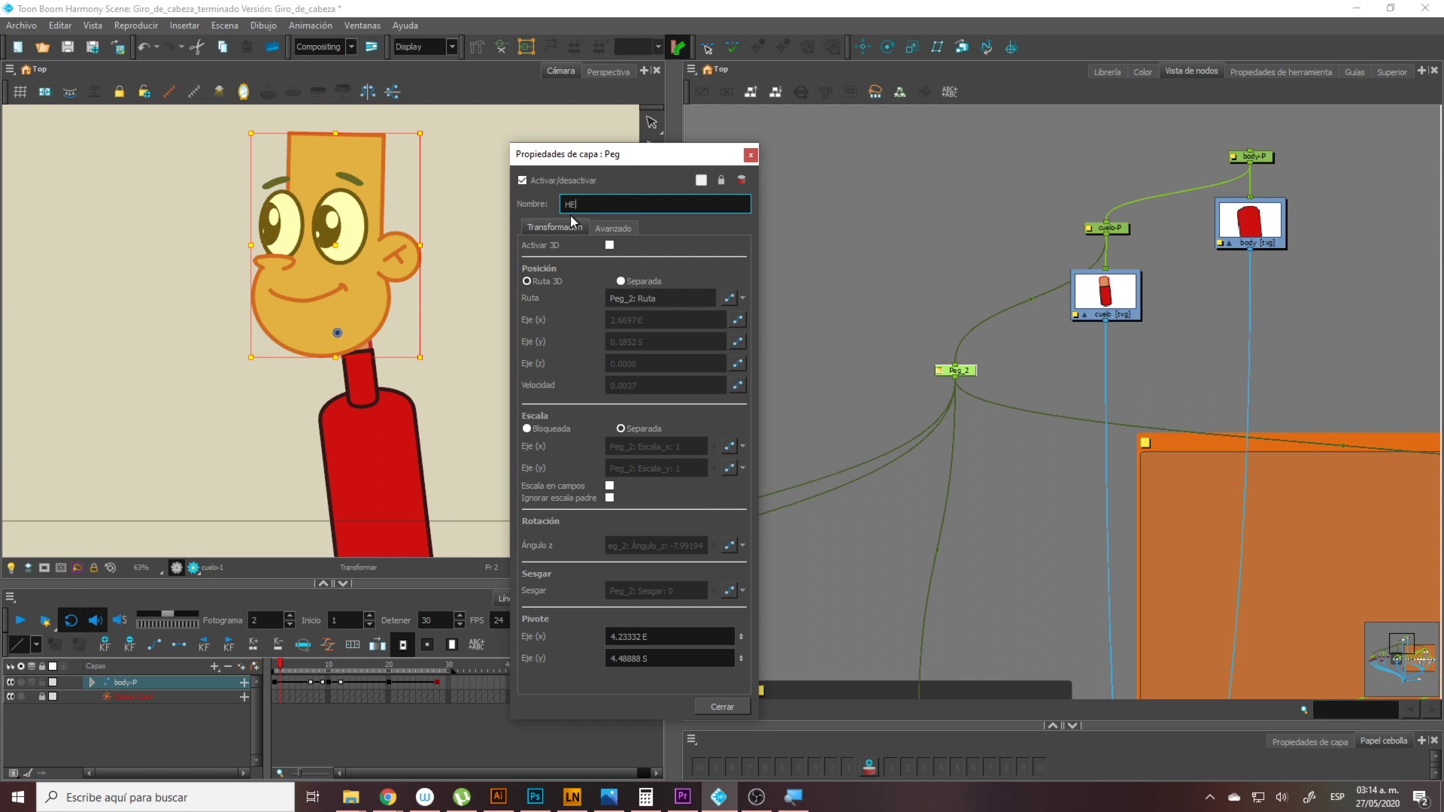
text(HEAD_MASTER)
key(Return)
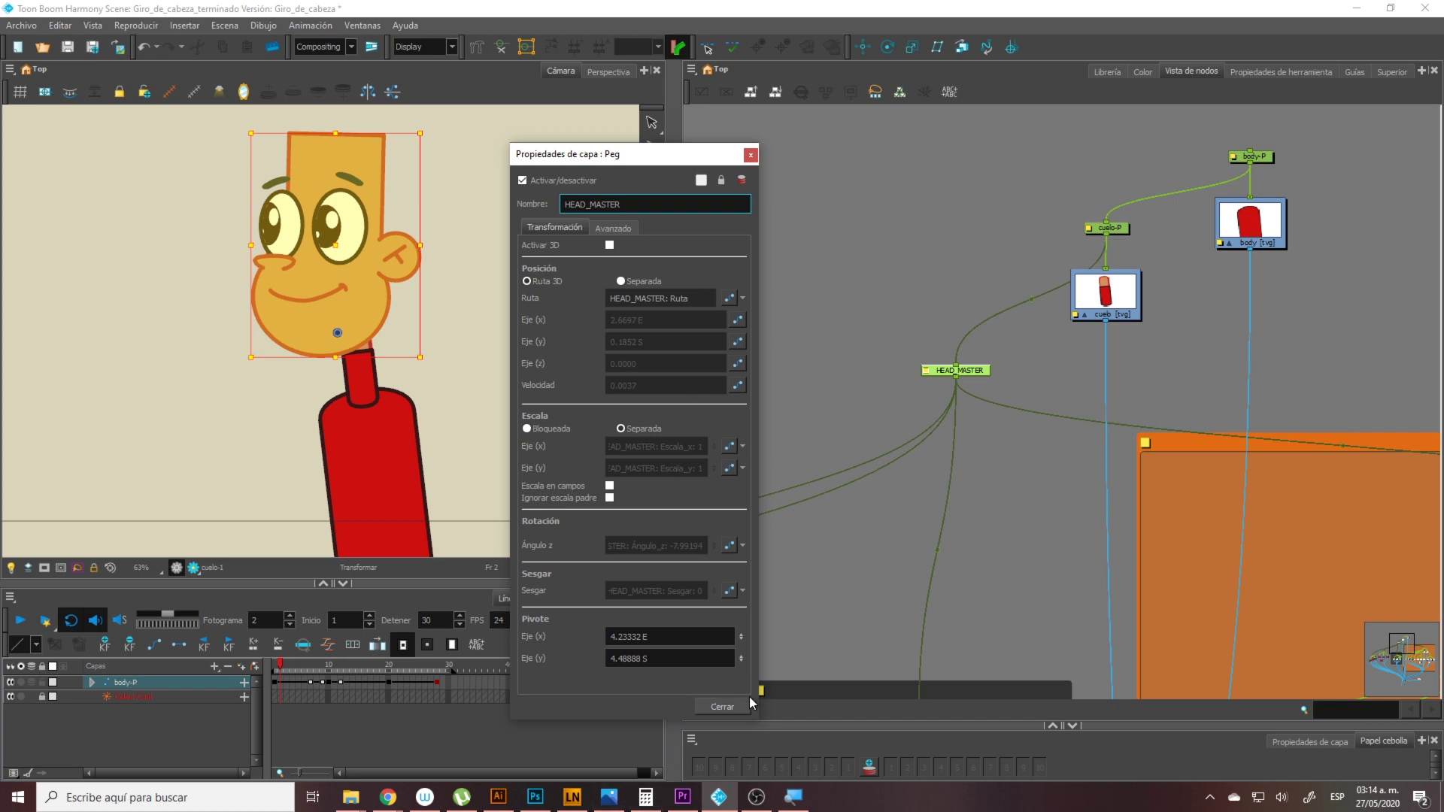
click(728, 707)
click(908, 615)
Select the body-P peg to check which parts of the character it controls
drag(1078, 371, 933, 475)
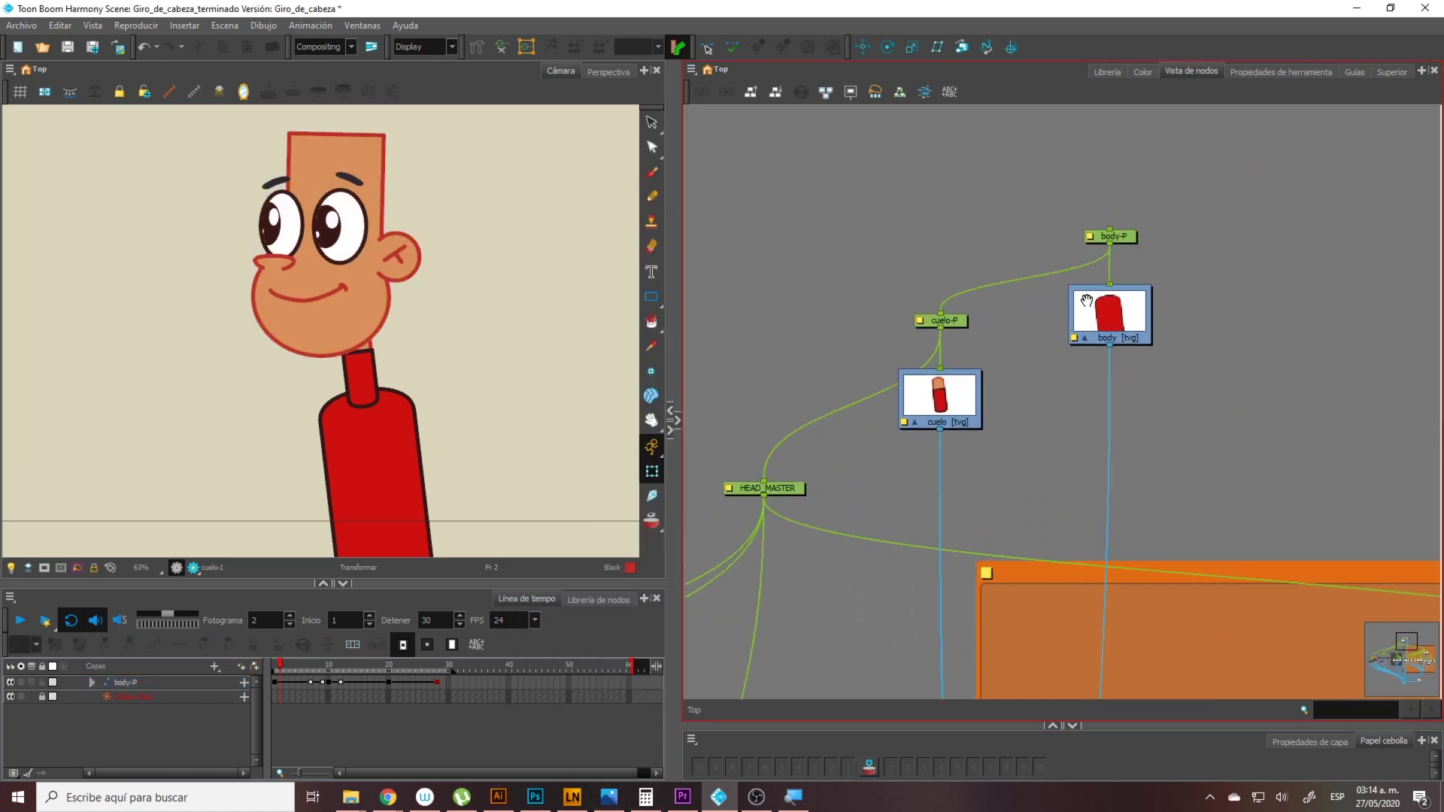
scroll(1102, 319, up, 2)
click(1132, 257)
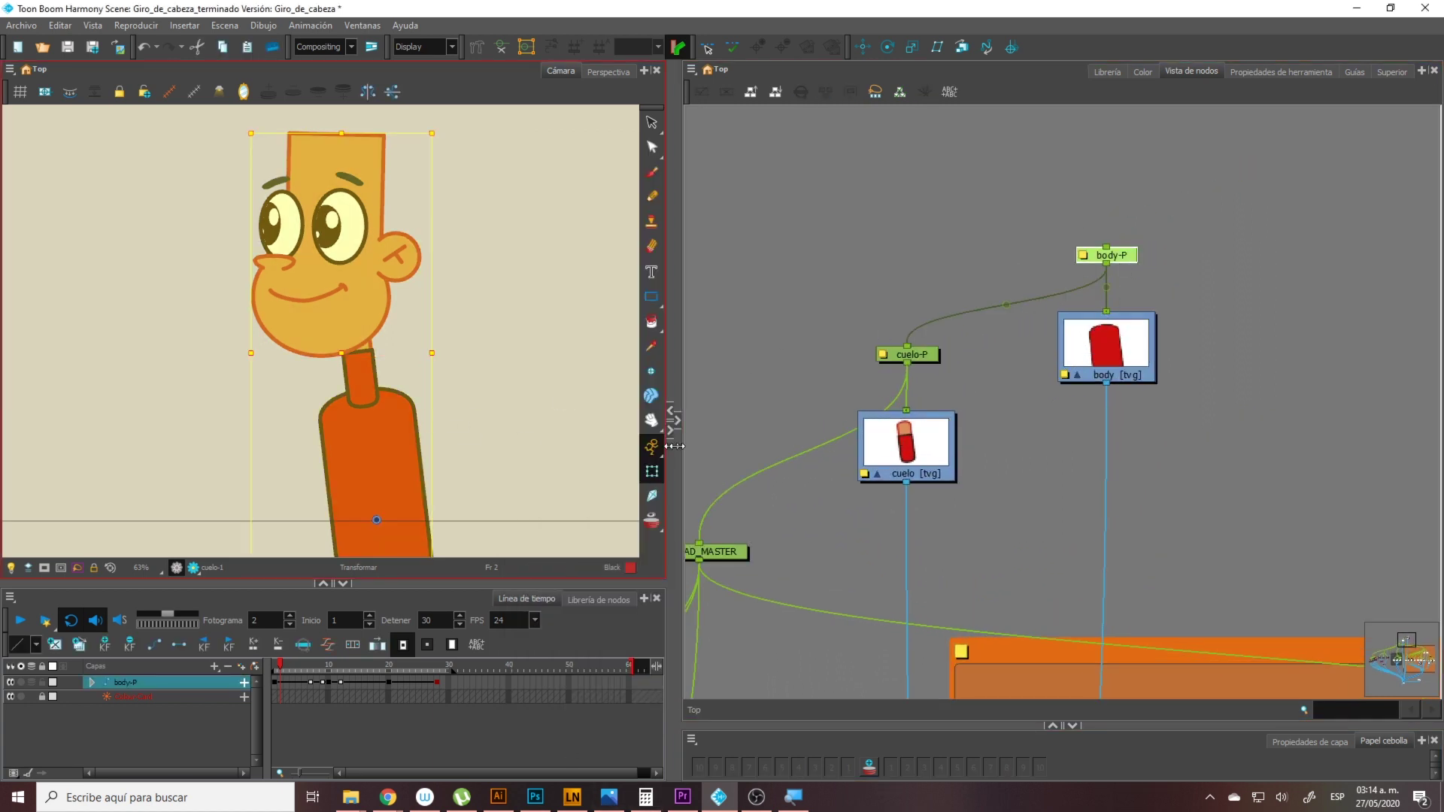
click(831, 499)
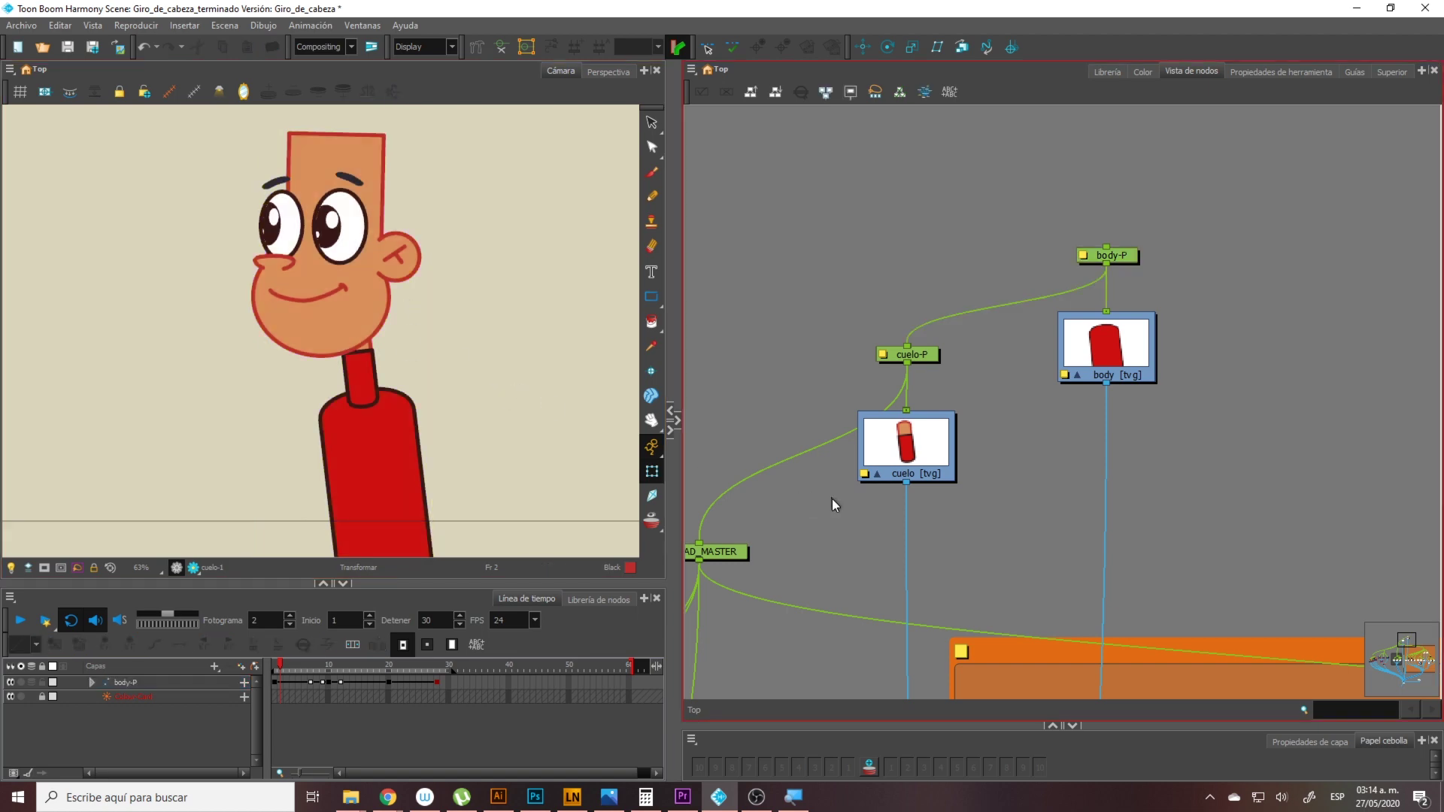
Enable all the disabled red hair nodes beside the CABEZA group
scroll(832, 499, down, 6)
scroll(1085, 381, up, 1)
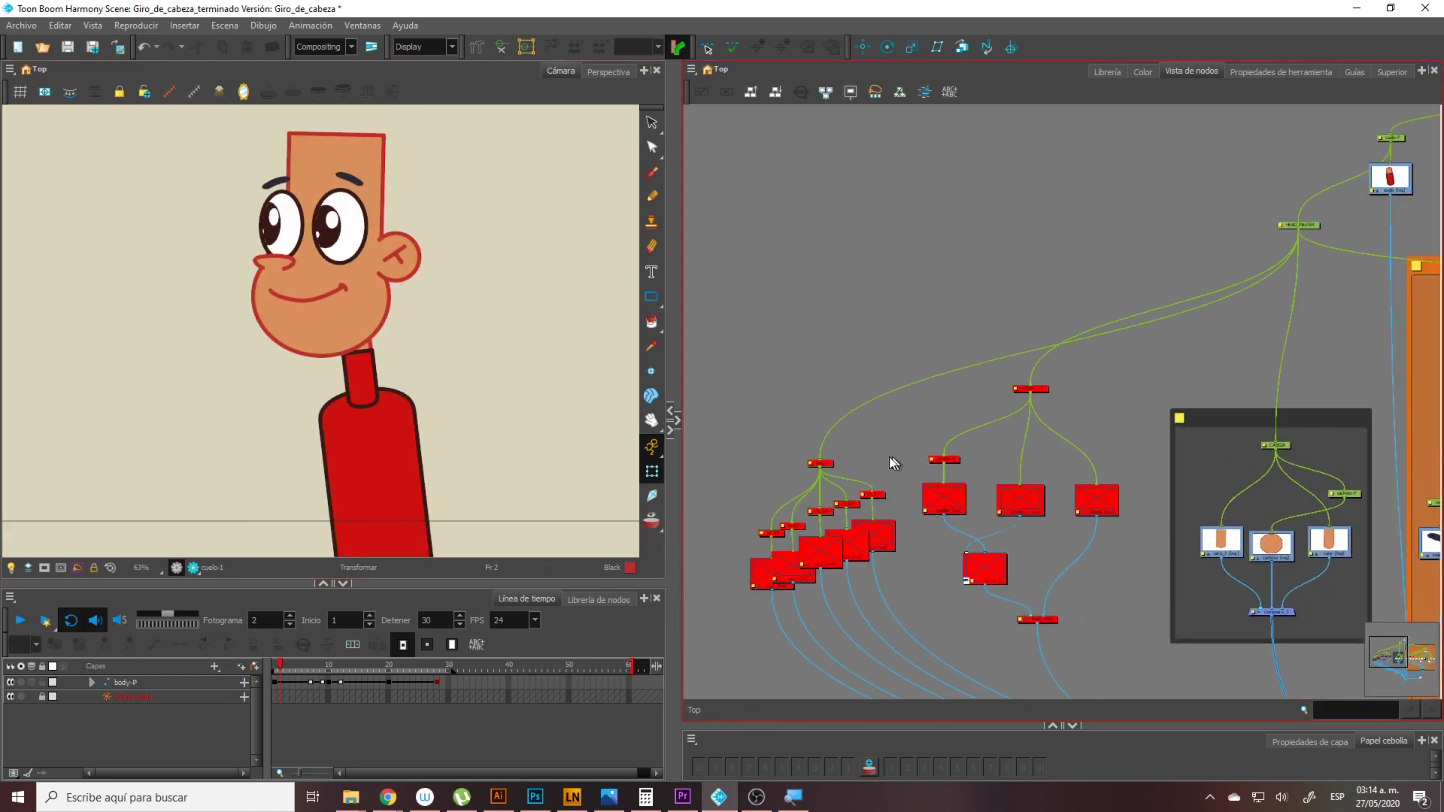
scroll(1144, 328, down, 1)
drag(1127, 339, 771, 644)
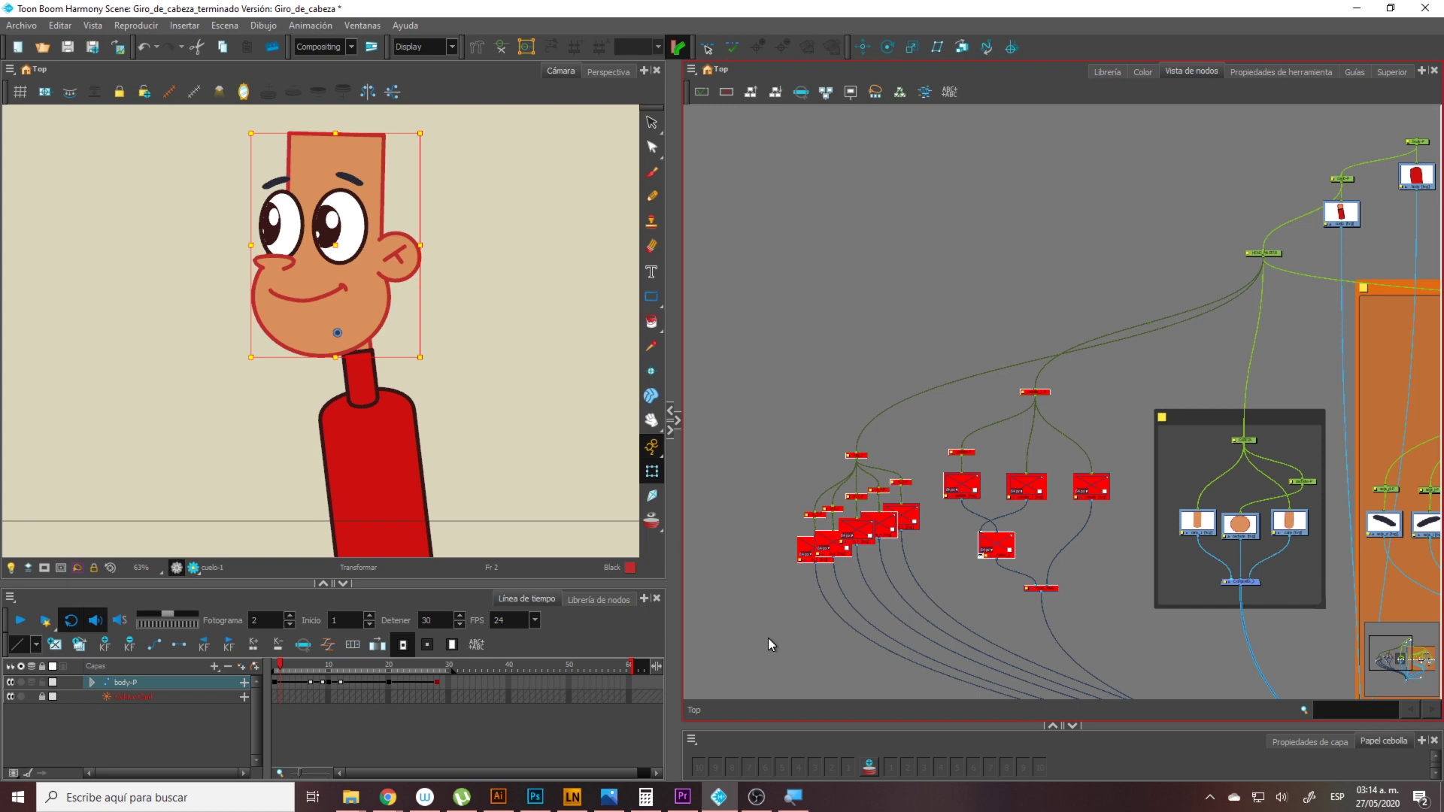
key(a)
click(832, 413)
Examine the character's face up close, selecting the eyebrow nearer the ear and the nose
scroll(426, 402, up, 2)
drag(312, 215, 302, 273)
scroll(303, 273, down, 1)
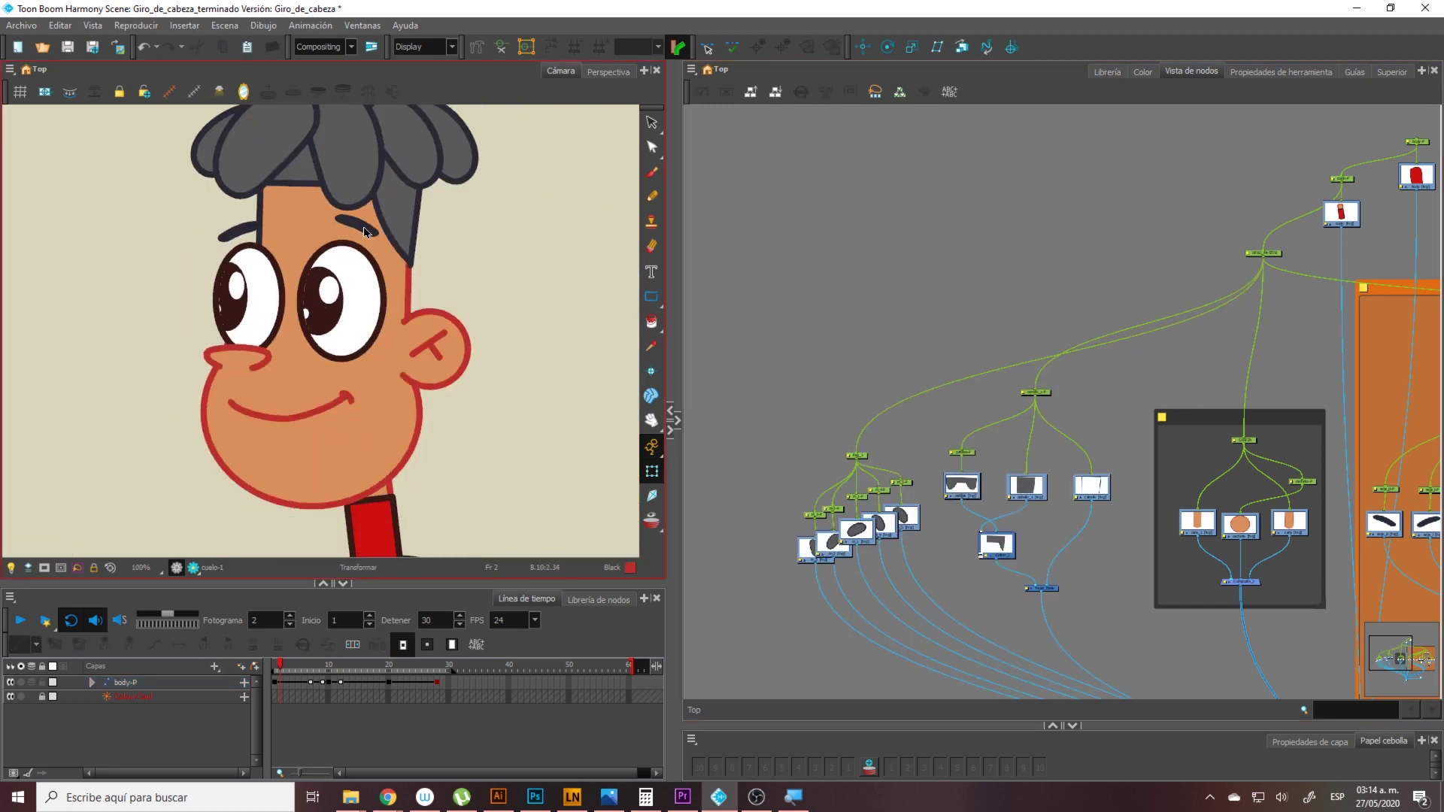
click(364, 231)
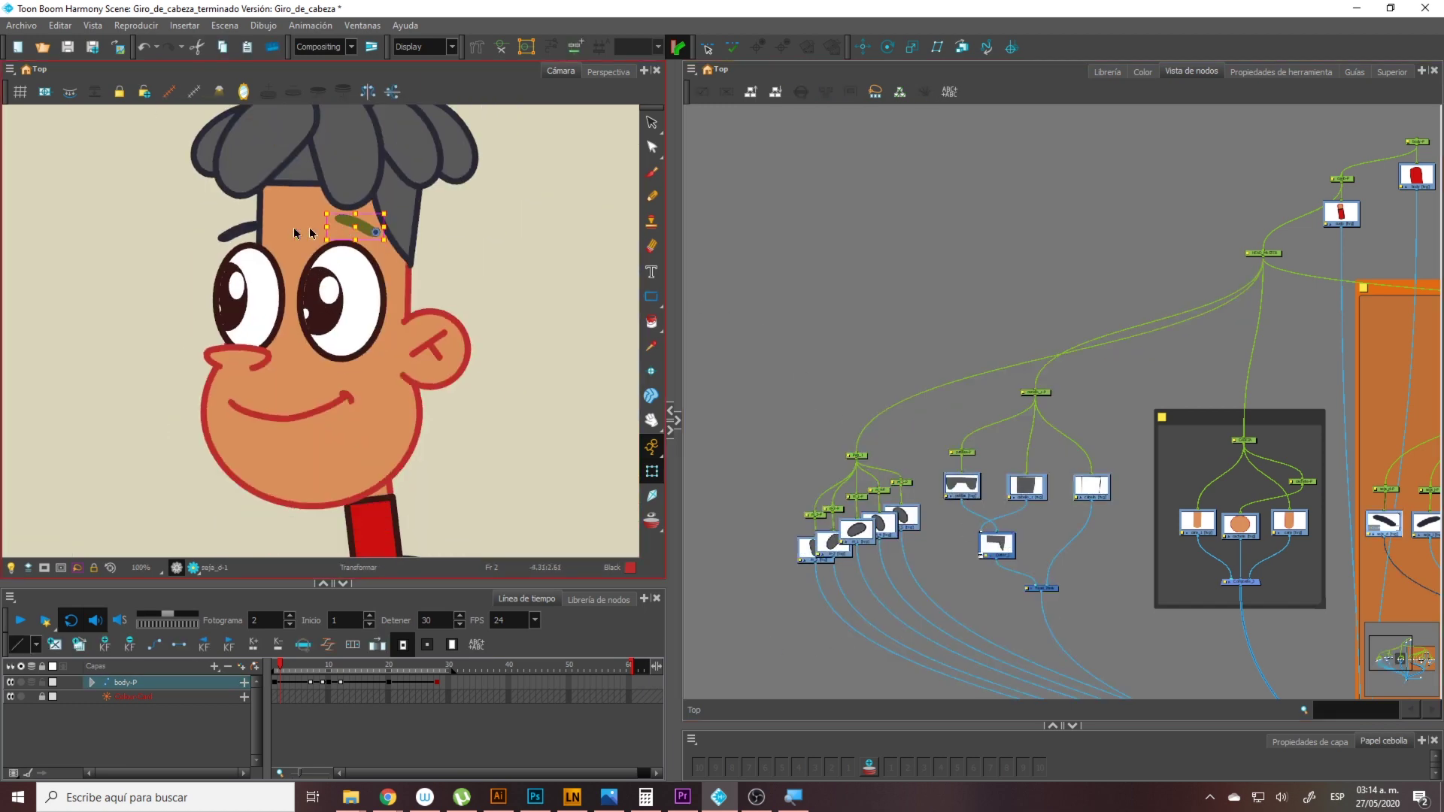
click(241, 367)
Move the top peg of the facial-features group leftward, away from the ear pegs and centred over its branches
click(1156, 391)
drag(1234, 336, 782, 323)
scroll(1109, 345, down, 2)
drag(1108, 346, 927, 328)
scroll(976, 349, up, 1)
scroll(976, 350, up, 3)
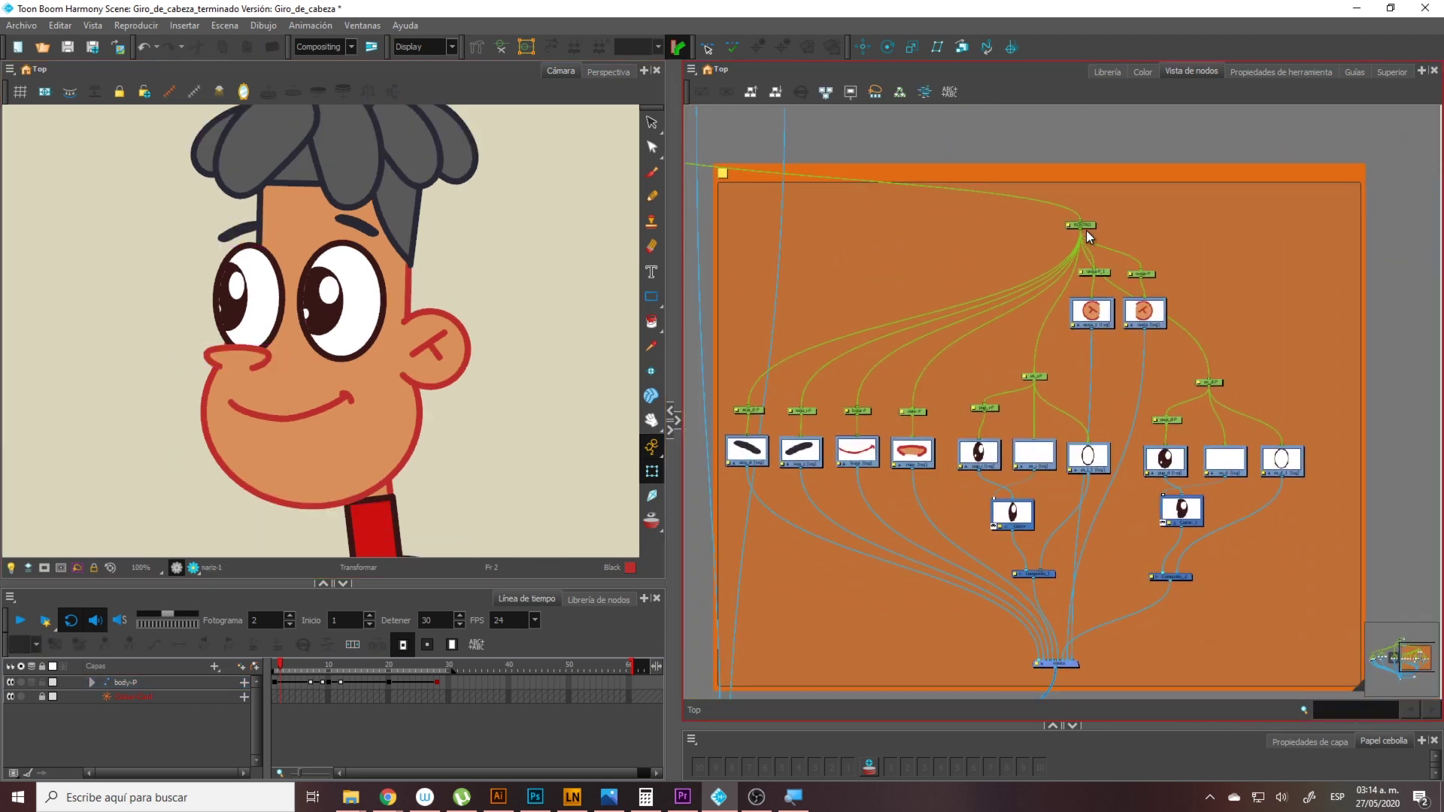
click(982, 223)
drag(985, 230, 980, 225)
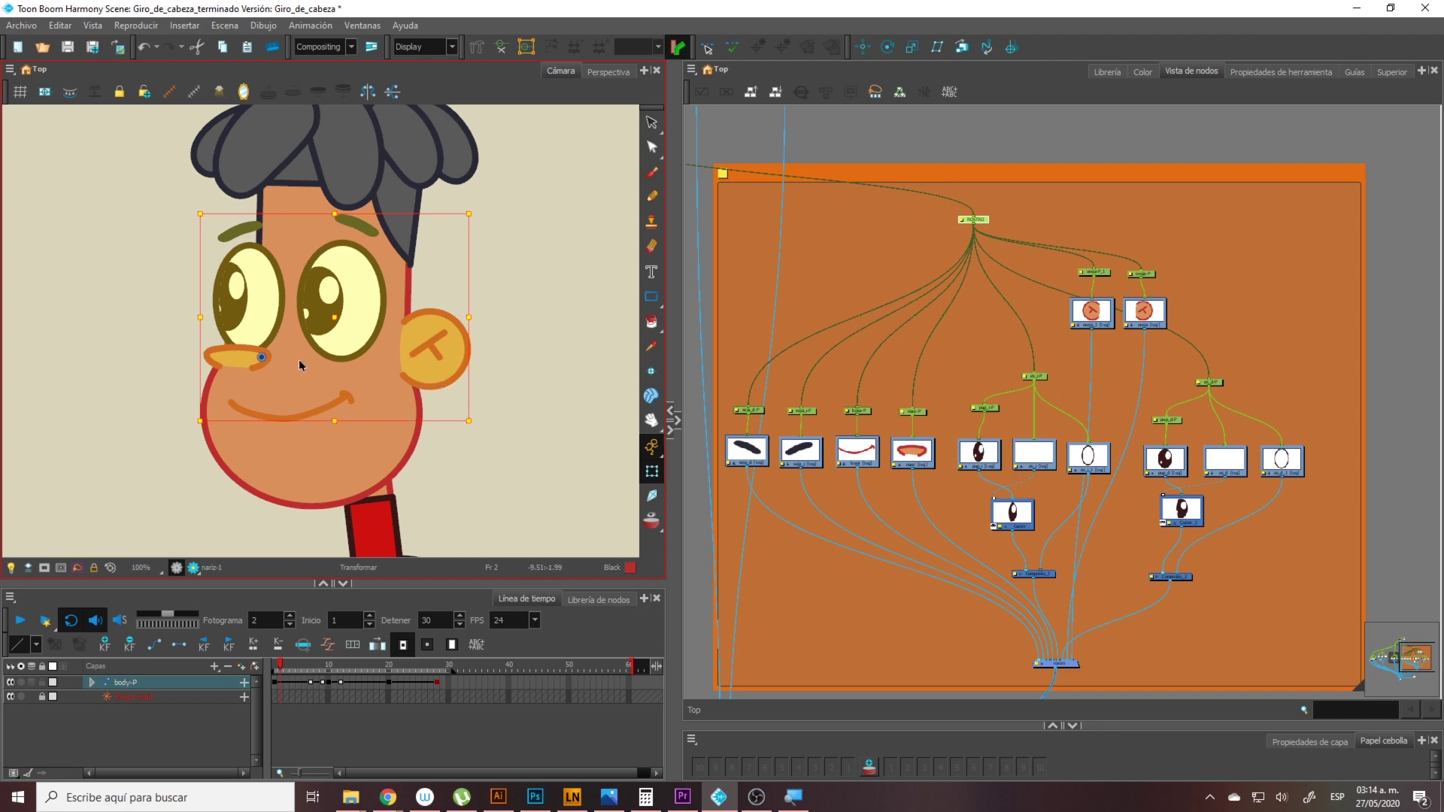
click(1018, 198)
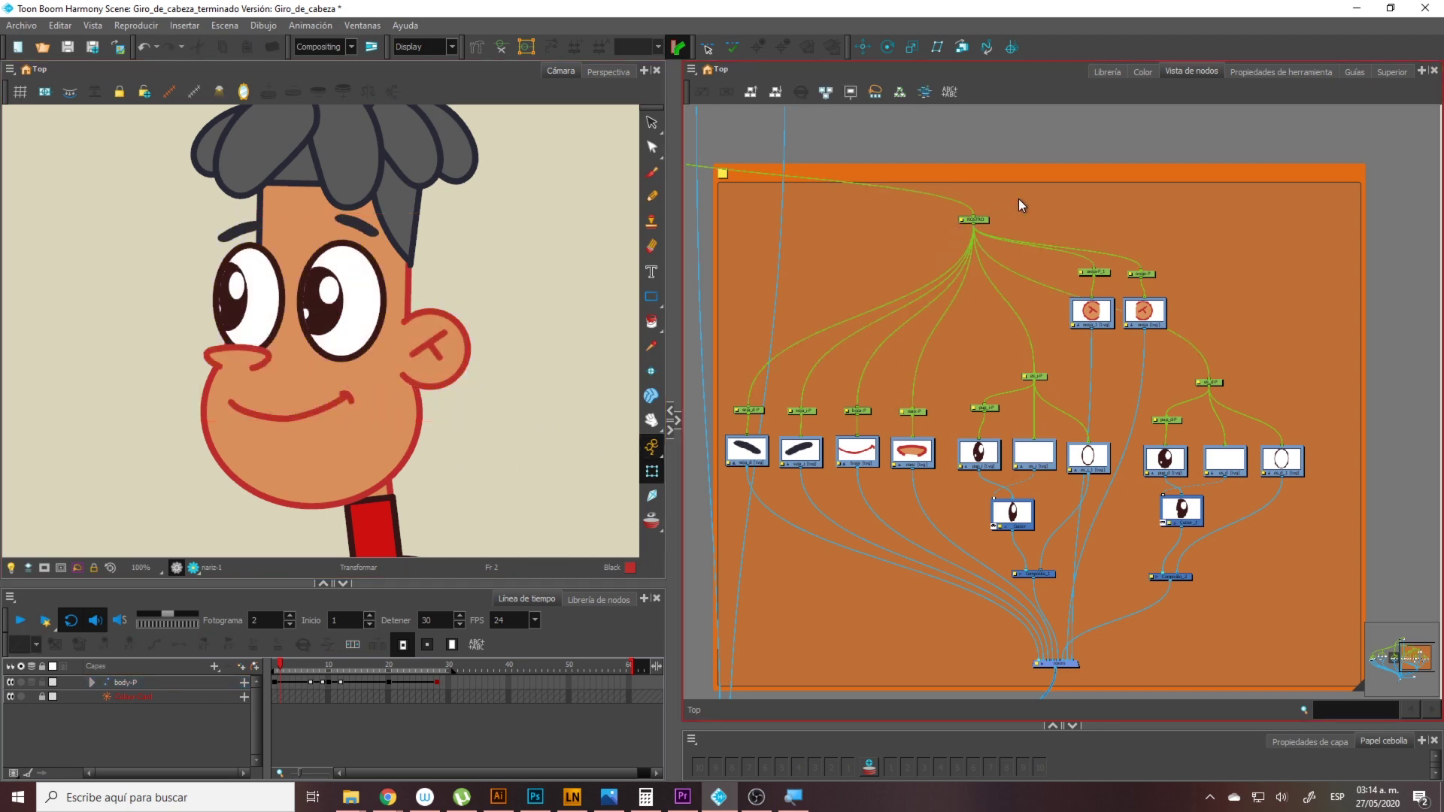
Select the facial-features backdrop with its nodes, and scrub the head turn to frame 10 and back to frame 1
key(1)
mouse_move(1028, 203)
mouse_down()
mouse_move(1066, 206)
mouse_move(1045, 205)
mouse_up()
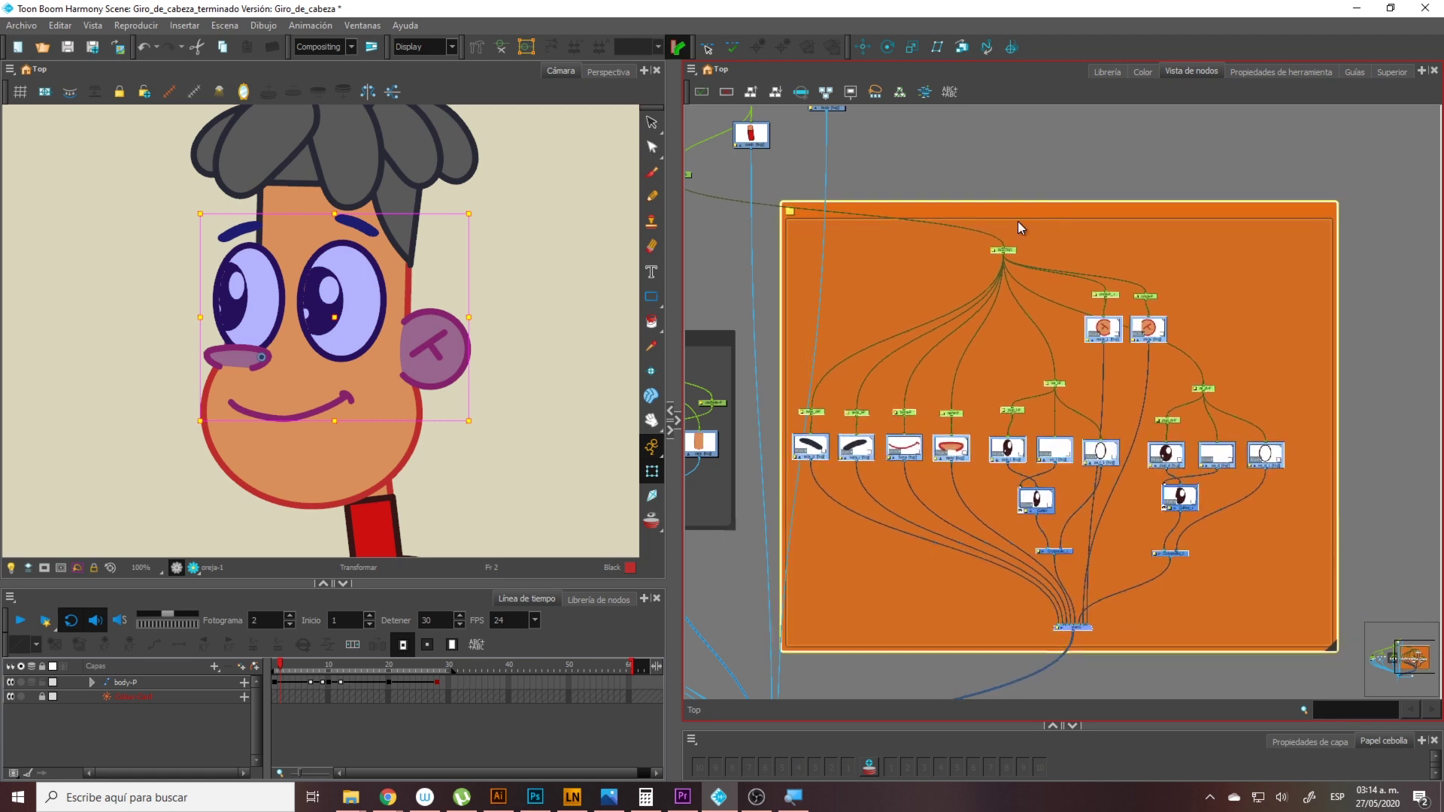
click(292, 678)
drag(280, 671, 331, 687)
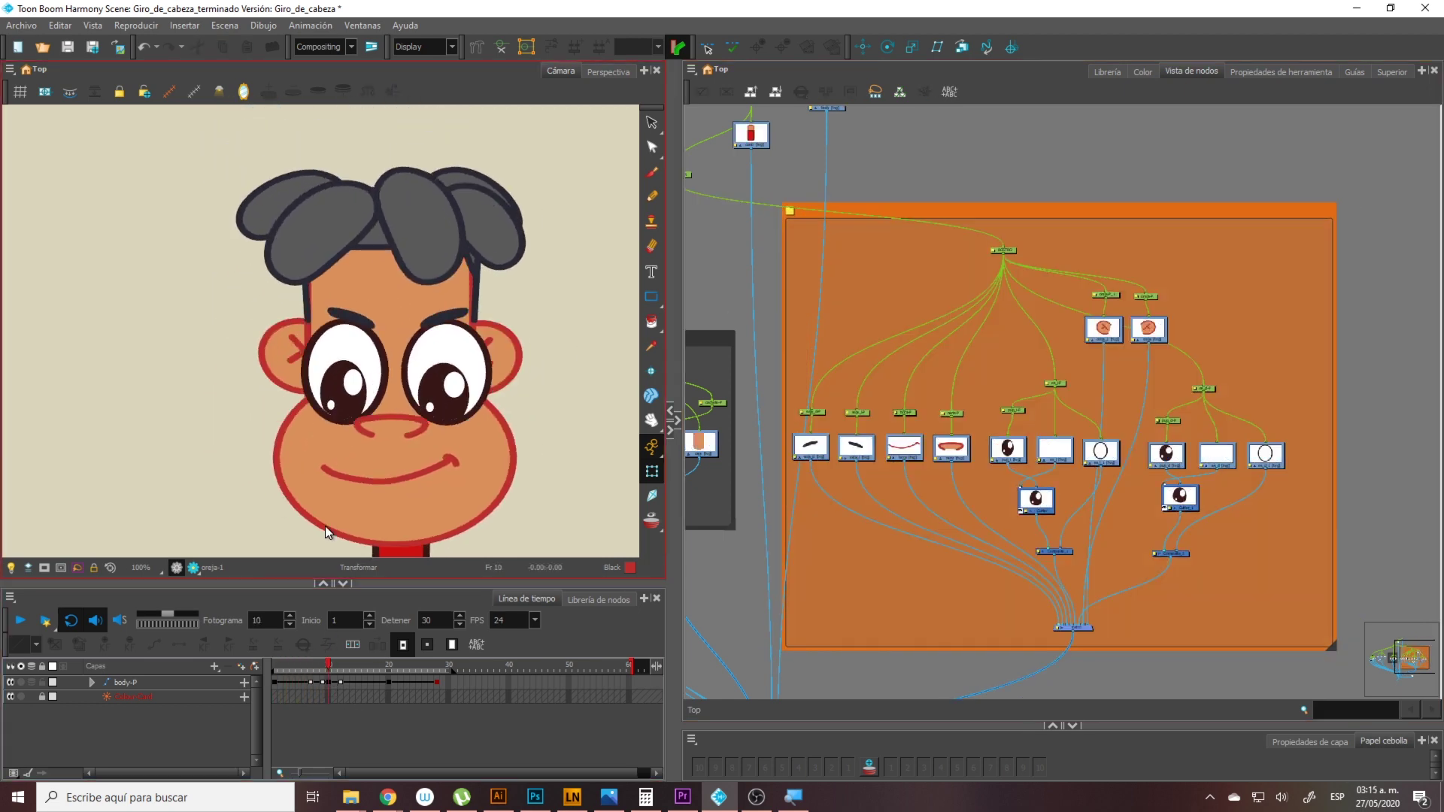
scroll(473, 421, down, 2)
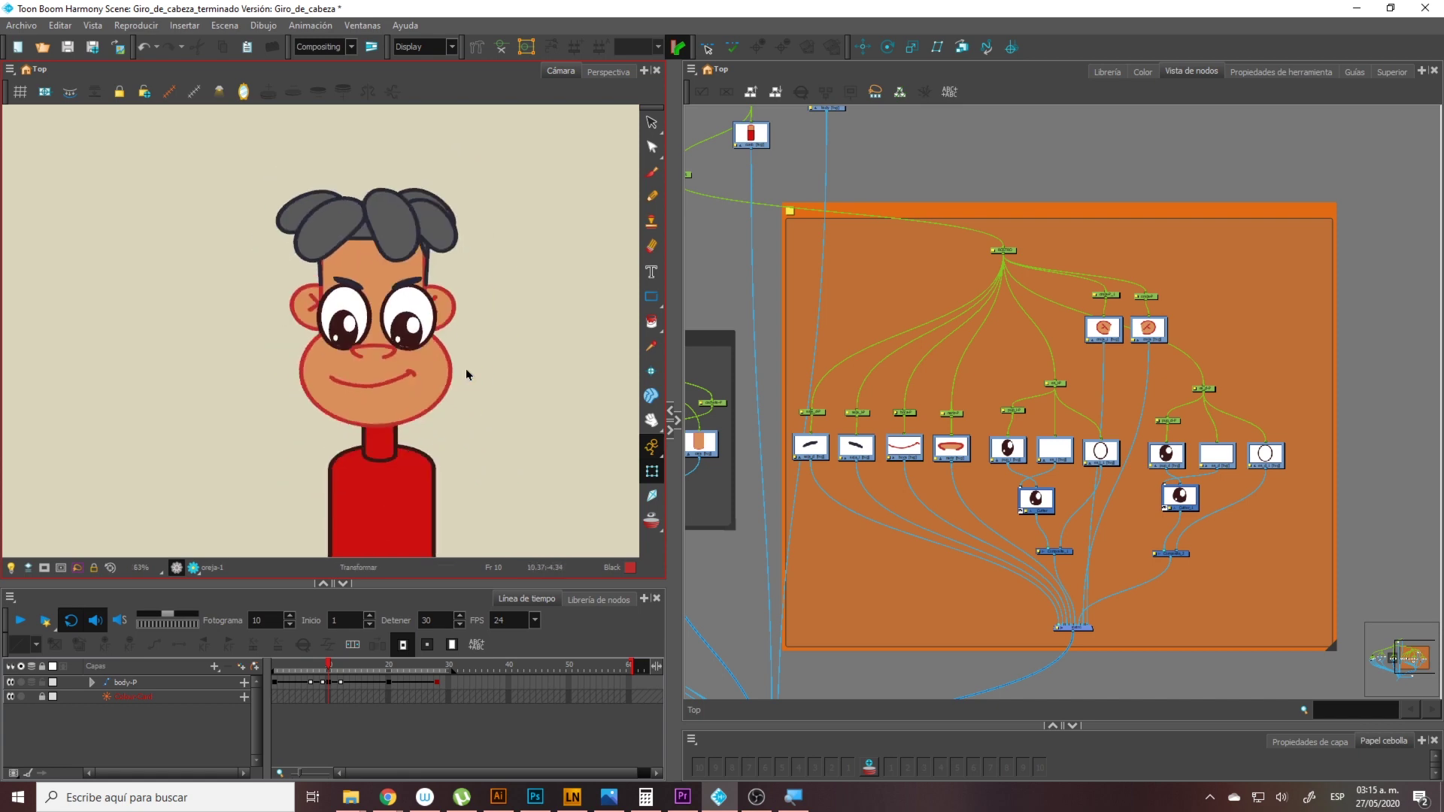
scroll(359, 310, up, 2)
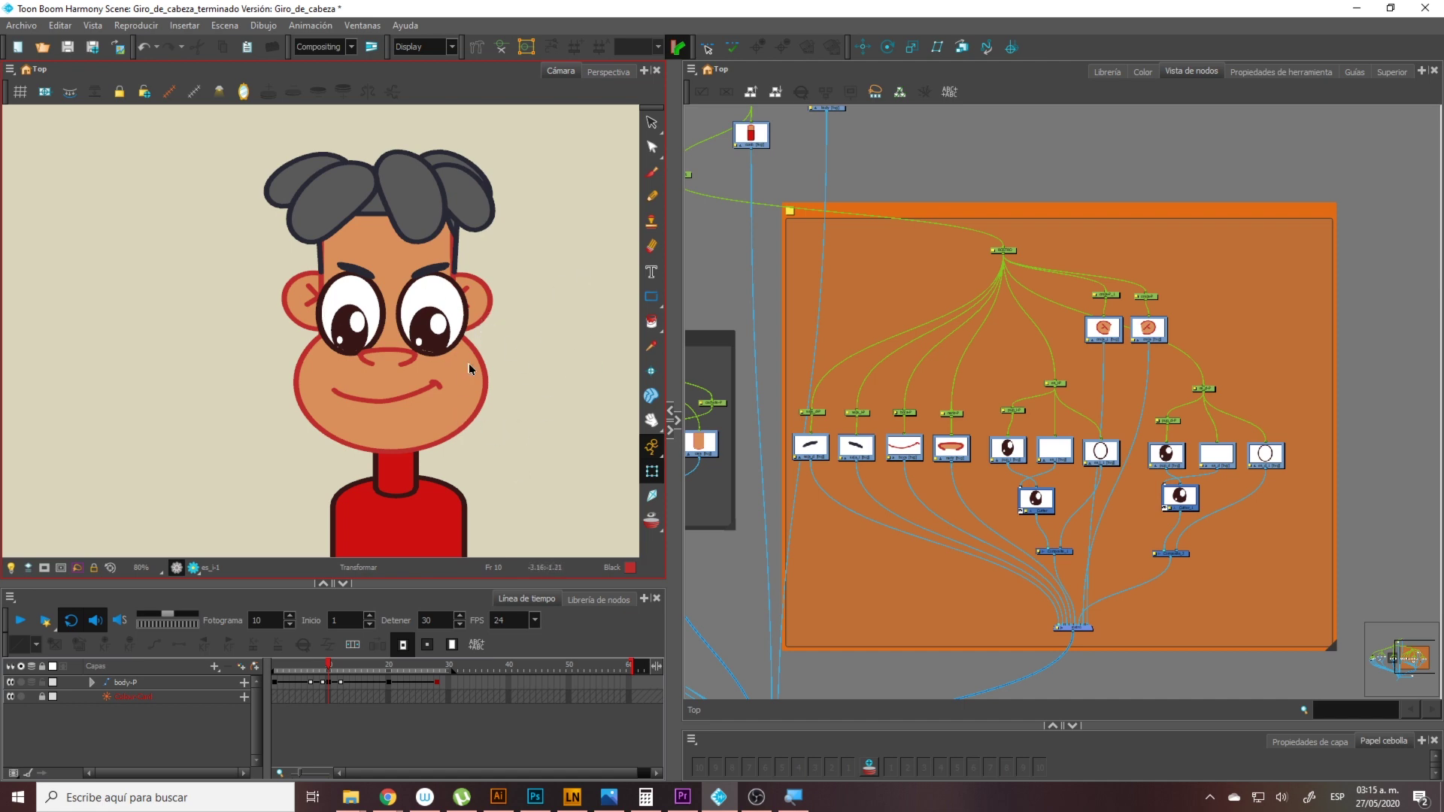
scroll(463, 380, down, 1)
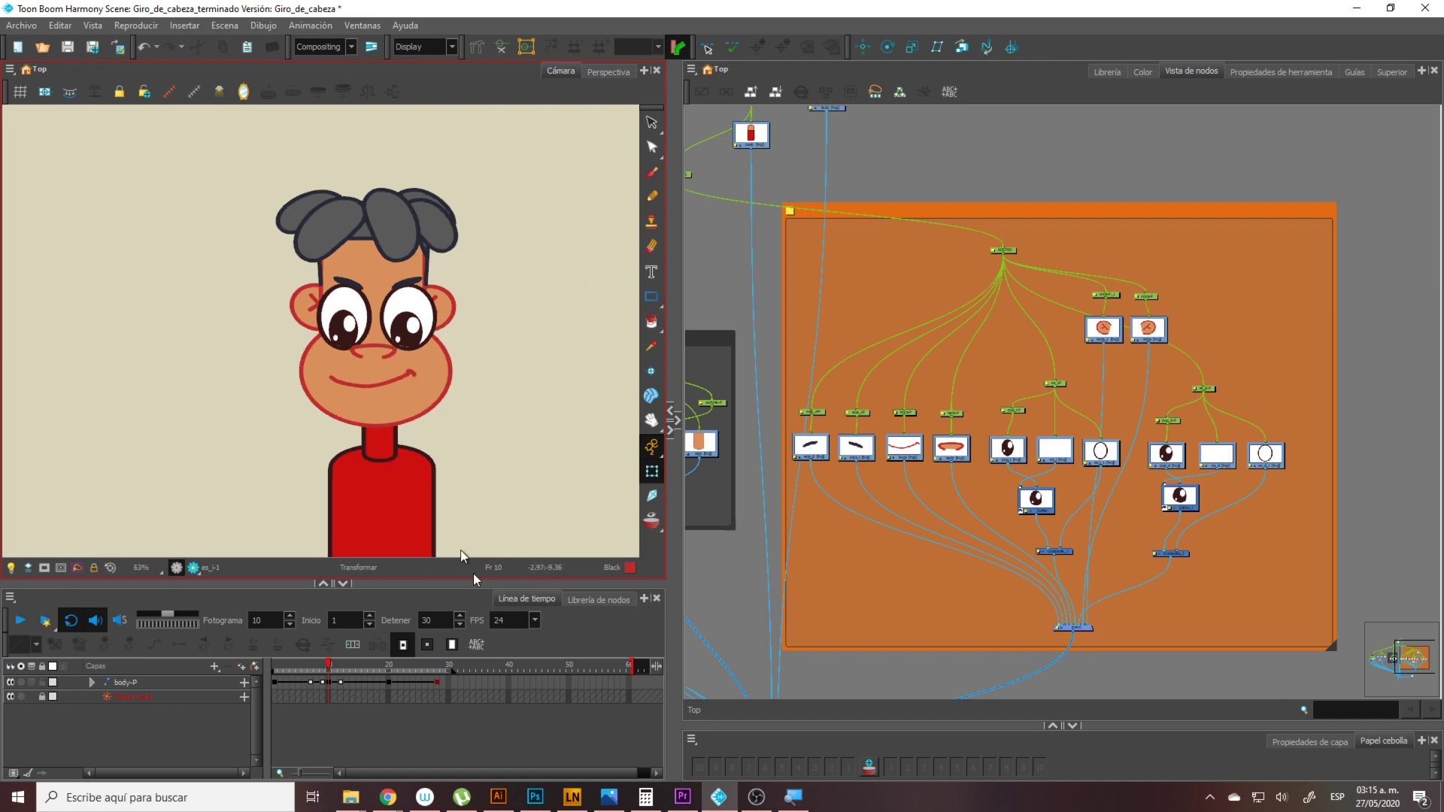
click(331, 673)
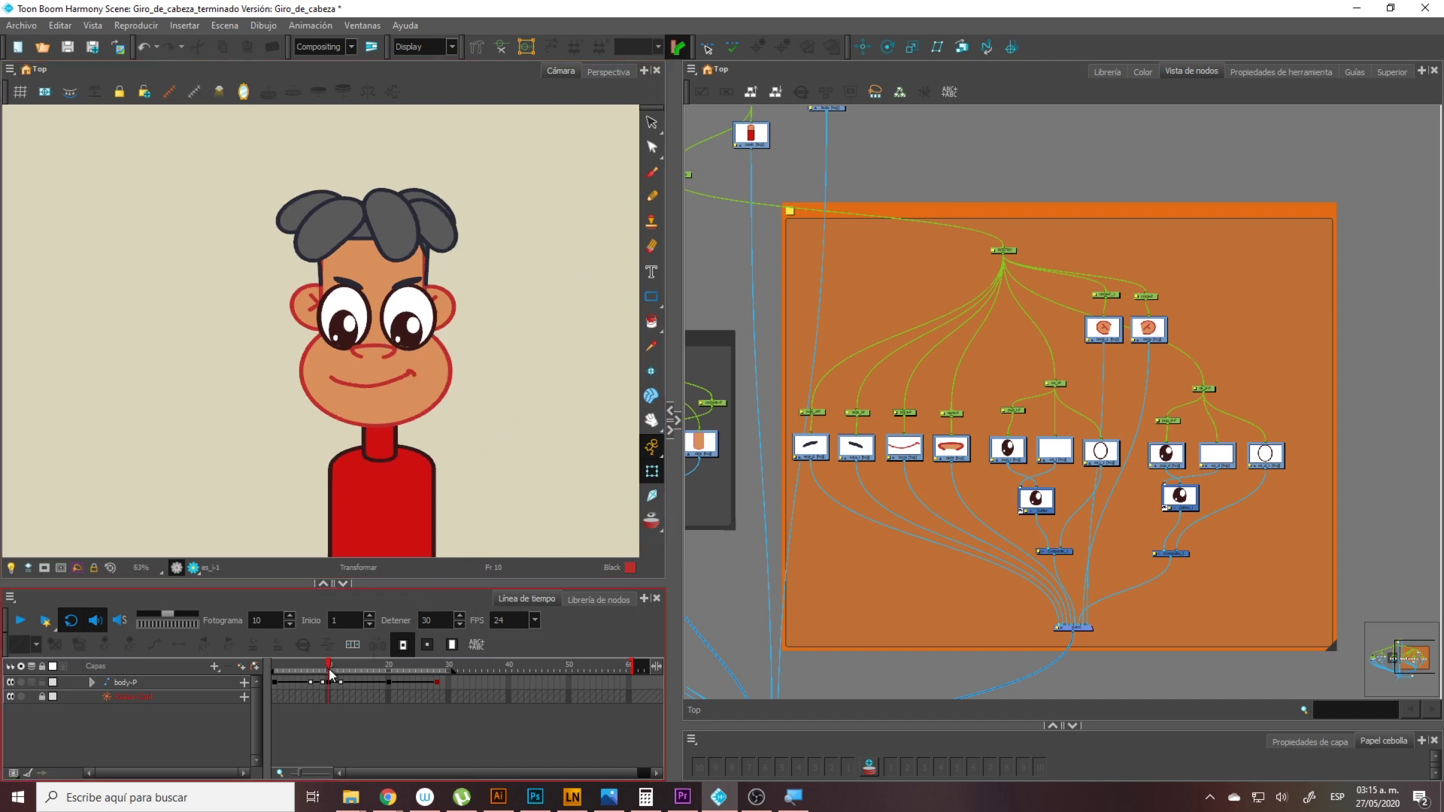
drag(330, 663, 274, 681)
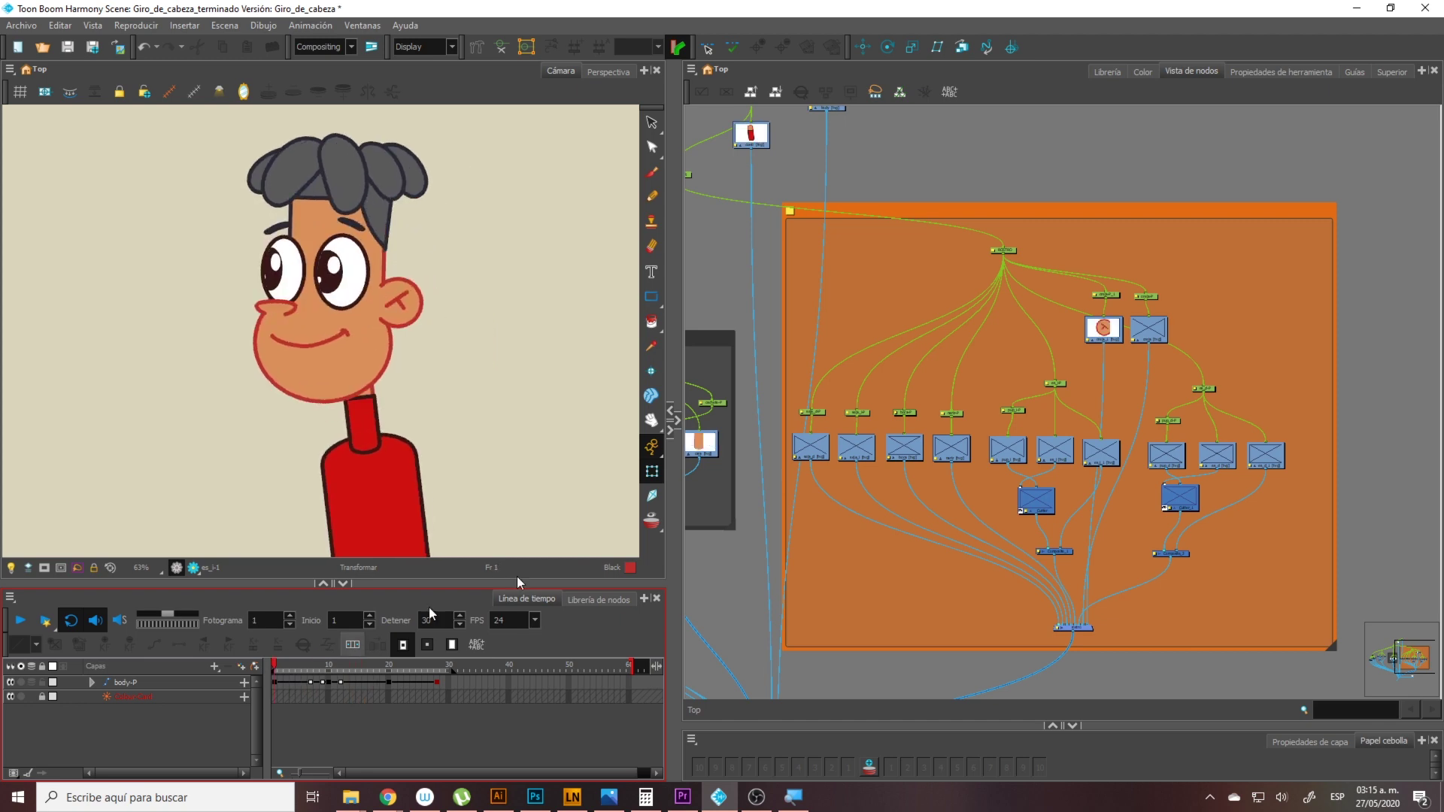
Examine the nodes inside the dark CABEZA backdrop up close
scroll(1014, 382, down, 1)
drag(961, 397, 1036, 399)
scroll(1149, 374, up, 3)
scroll(1147, 382, up, 1)
scroll(1035, 399, up, 1)
drag(1143, 373, 1124, 361)
click(1176, 364)
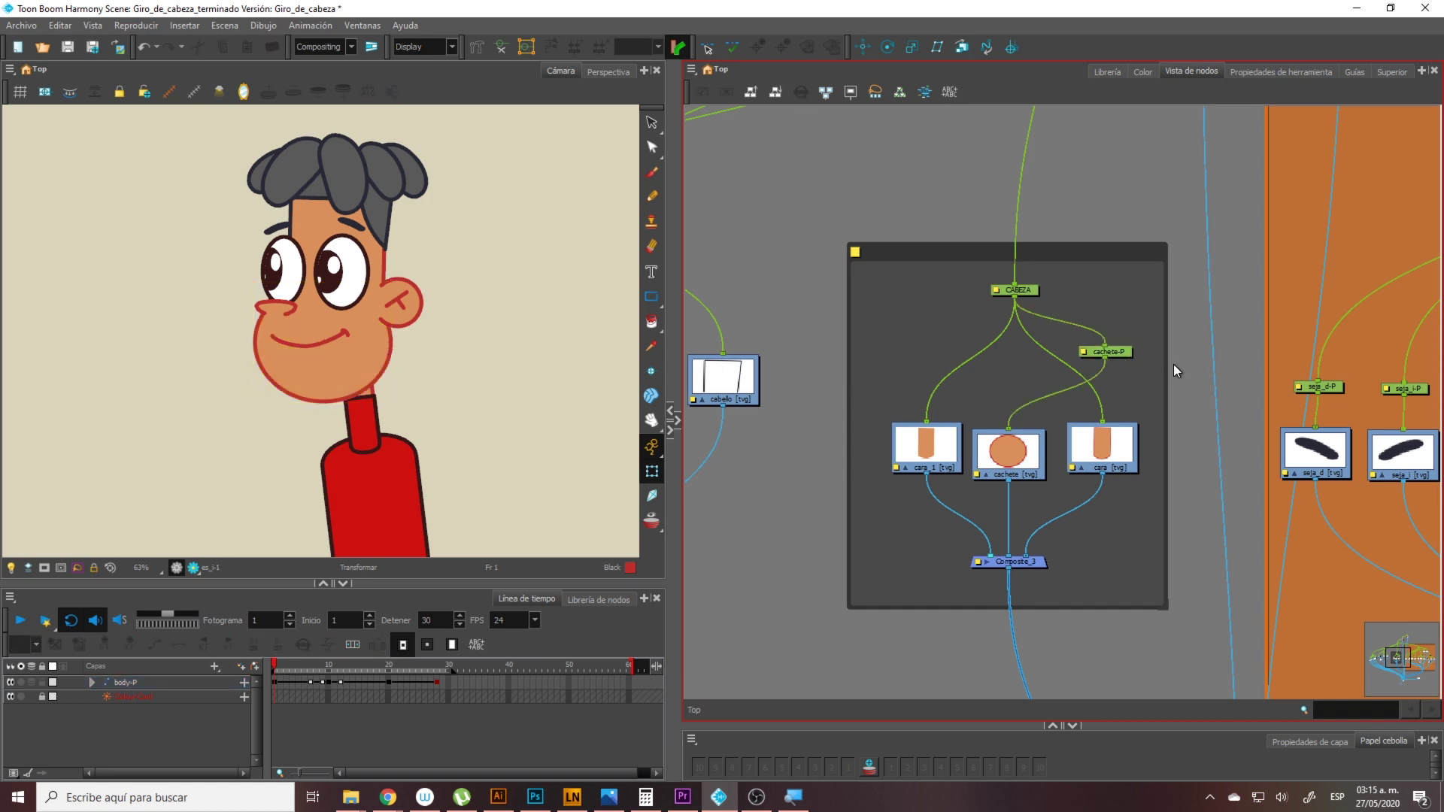
drag(1076, 252, 1072, 245)
click(1072, 218)
Move the hair-lock peg with its five branches and drawings up and outward, further from the neighbouring hair group
scroll(1073, 218, down, 3)
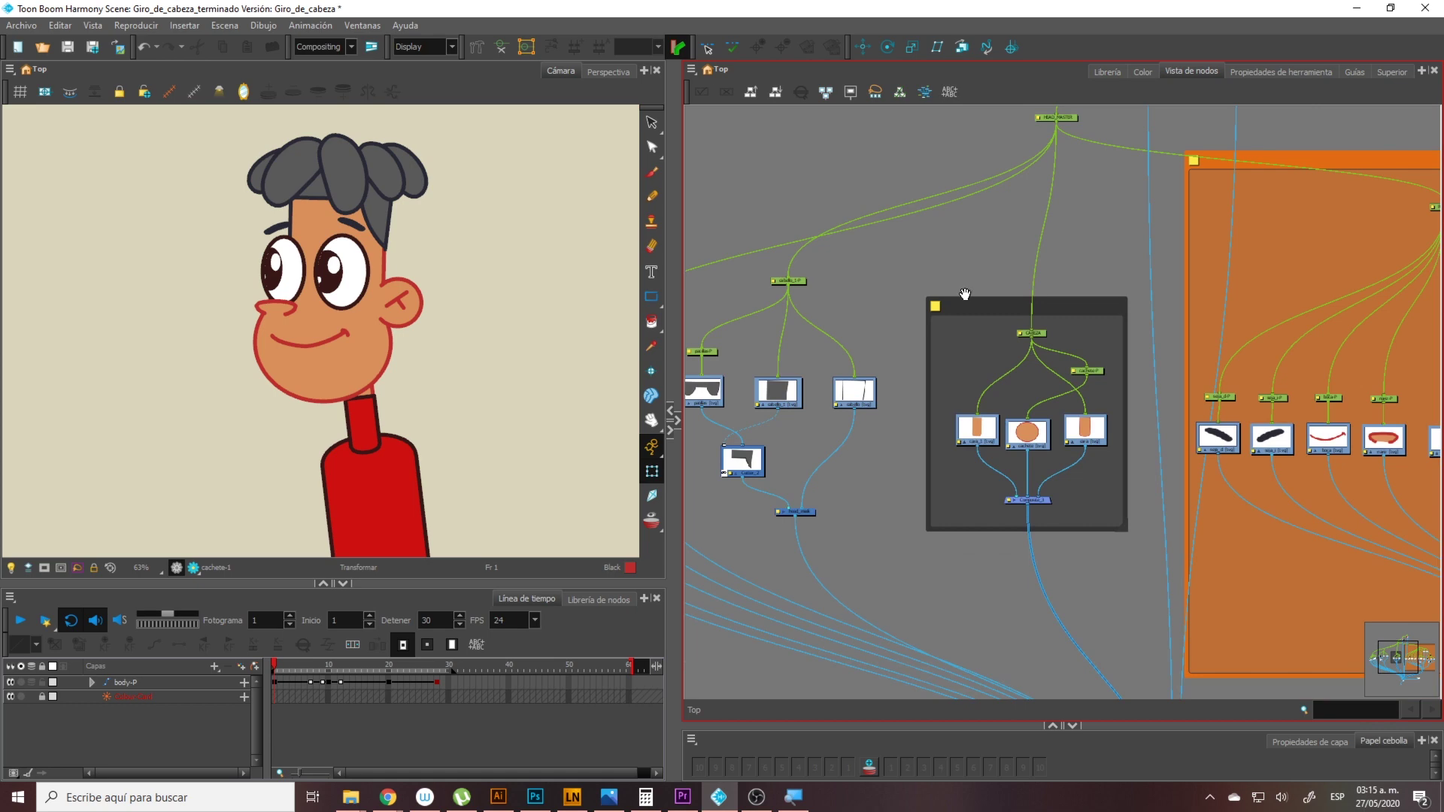
drag(965, 293, 1195, 279)
mouse_move(889, 290)
mouse_down()
mouse_move(775, 435)
mouse_move(715, 445)
mouse_up()
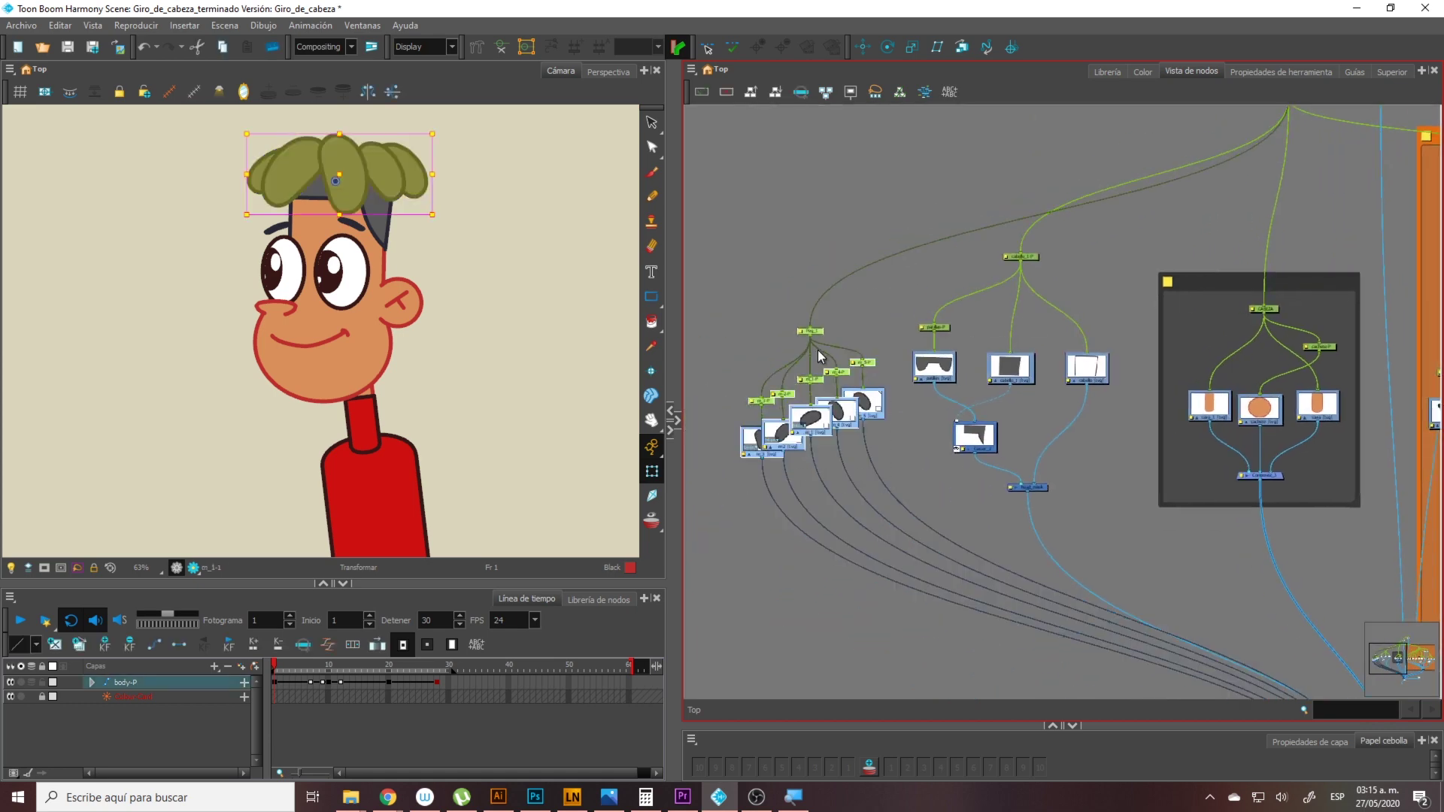
mouse_move(819, 331)
mouse_down()
mouse_move(774, 309)
mouse_move(779, 292)
mouse_up()
click(838, 295)
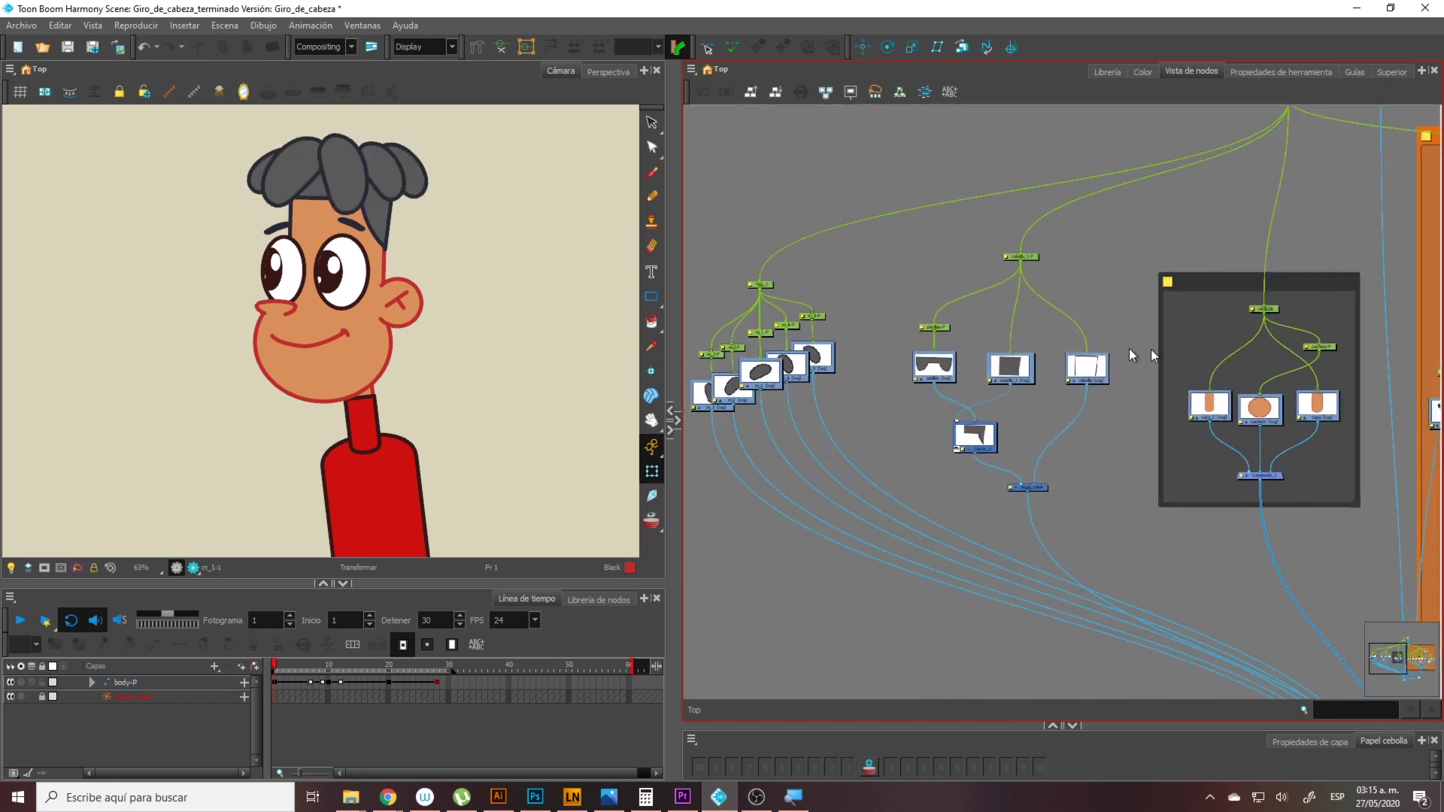
Examine the whole node network, the hair composite's connection and the layer hierarchy under body-P
scroll(1254, 305, down, 3)
scroll(1090, 355, down, 2)
drag(1090, 354, 1040, 371)
scroll(1020, 377, up, 1)
scroll(1020, 377, up, 1)
scroll(1176, 291, down, 1)
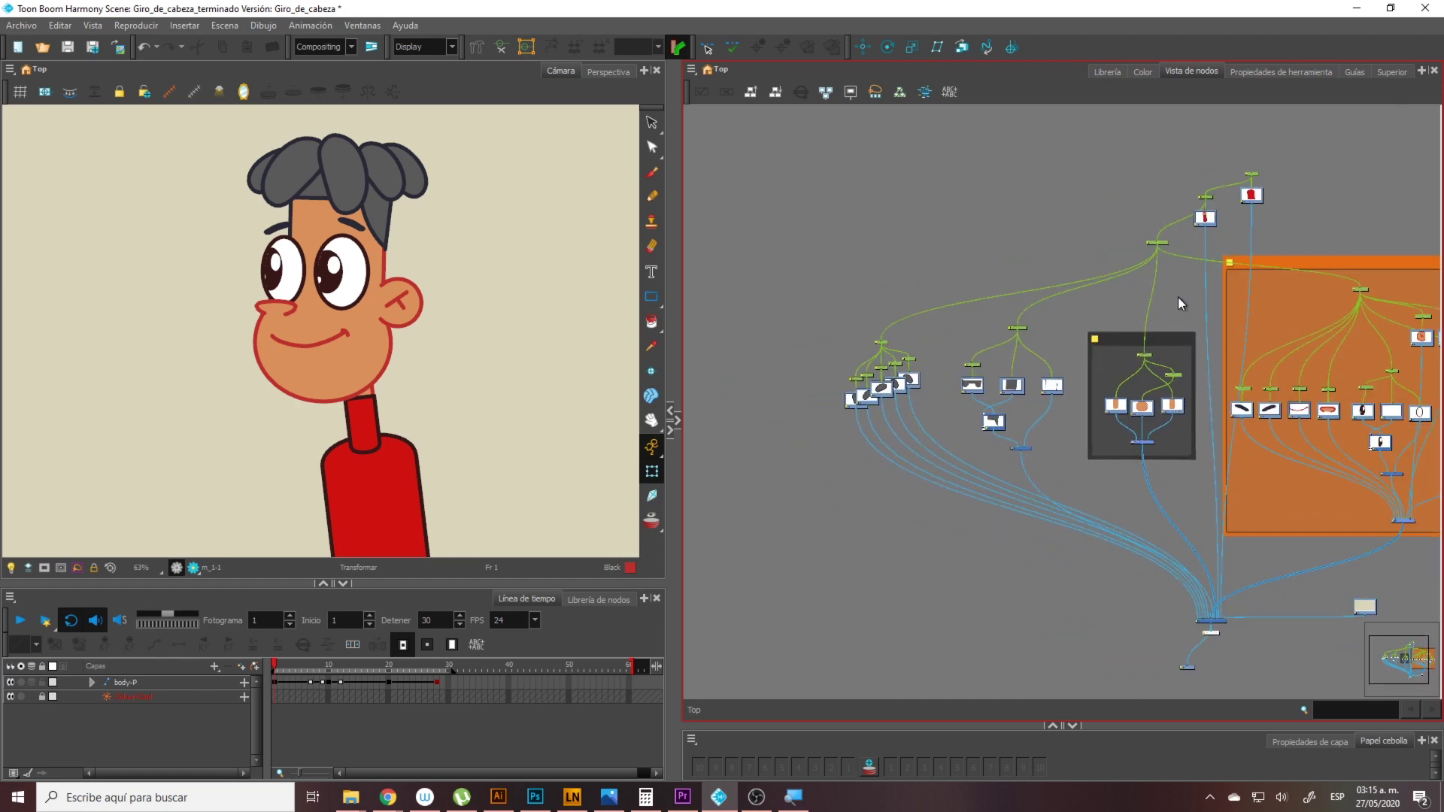
drag(1176, 291, 1042, 295)
click(877, 441)
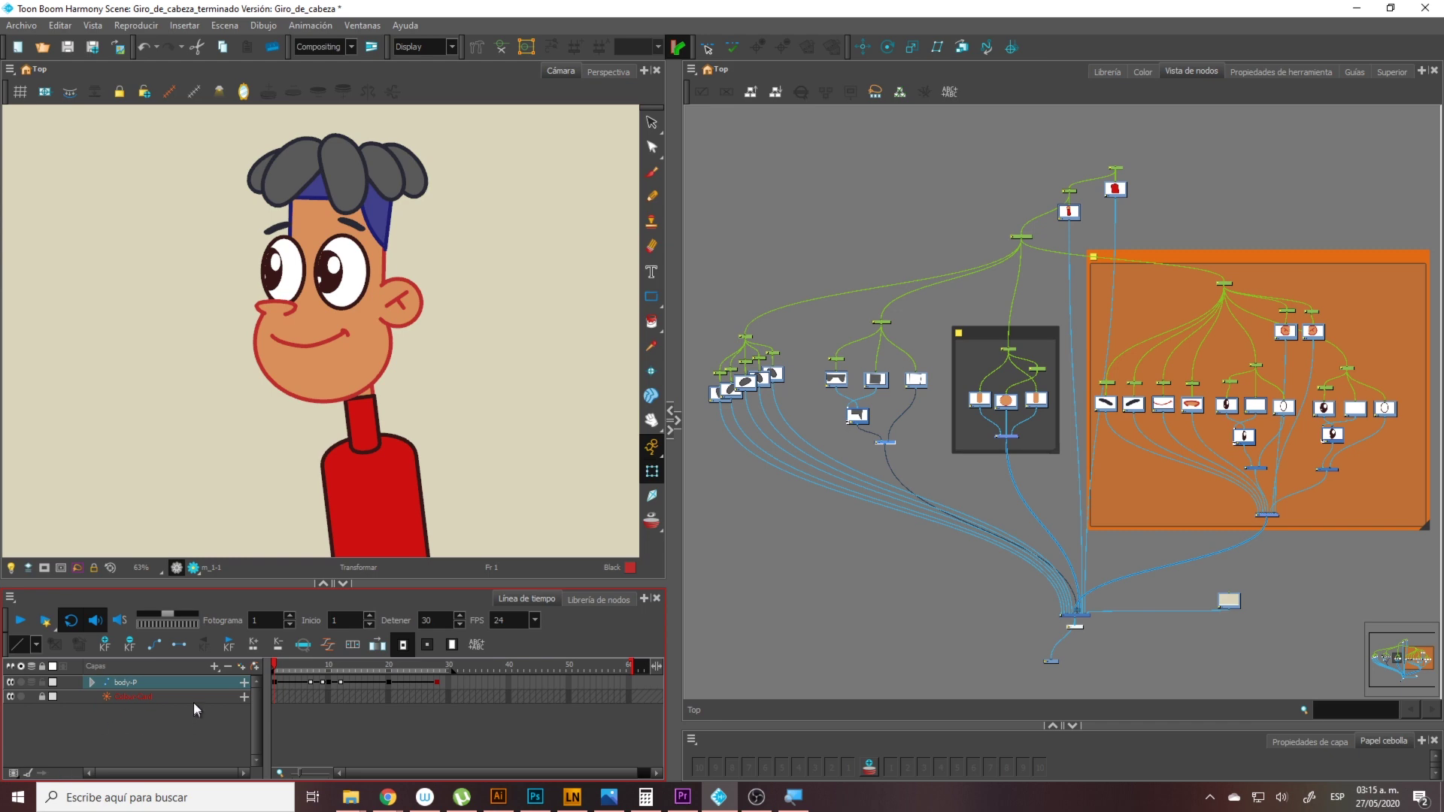
click(191, 683)
click(91, 683)
click(93, 683)
click(94, 714)
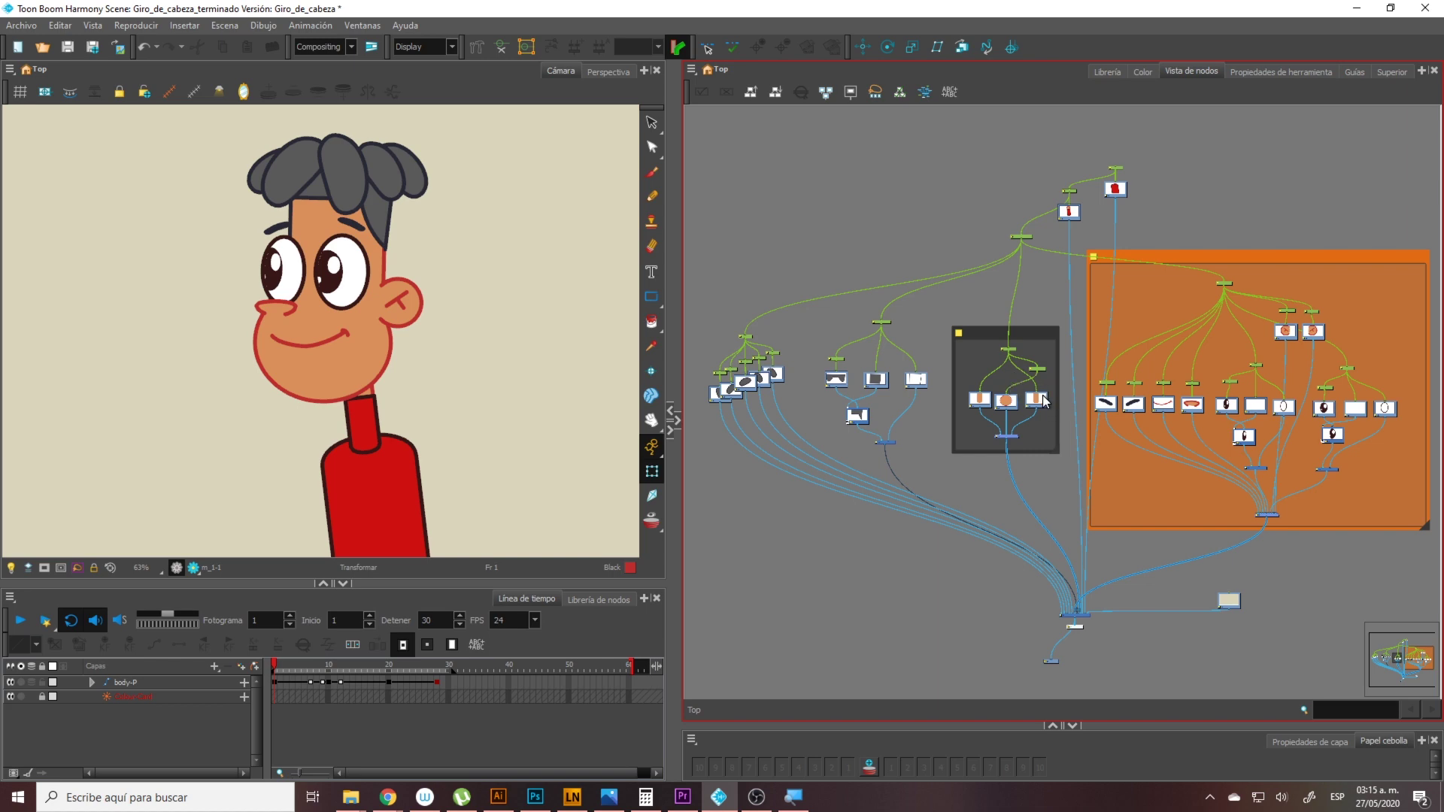
Group all the character's pegs, drawings and composites under body-P into a single group node
drag(1245, 393, 1117, 452)
scroll(1127, 372, down, 2)
scroll(1098, 286, down, 5)
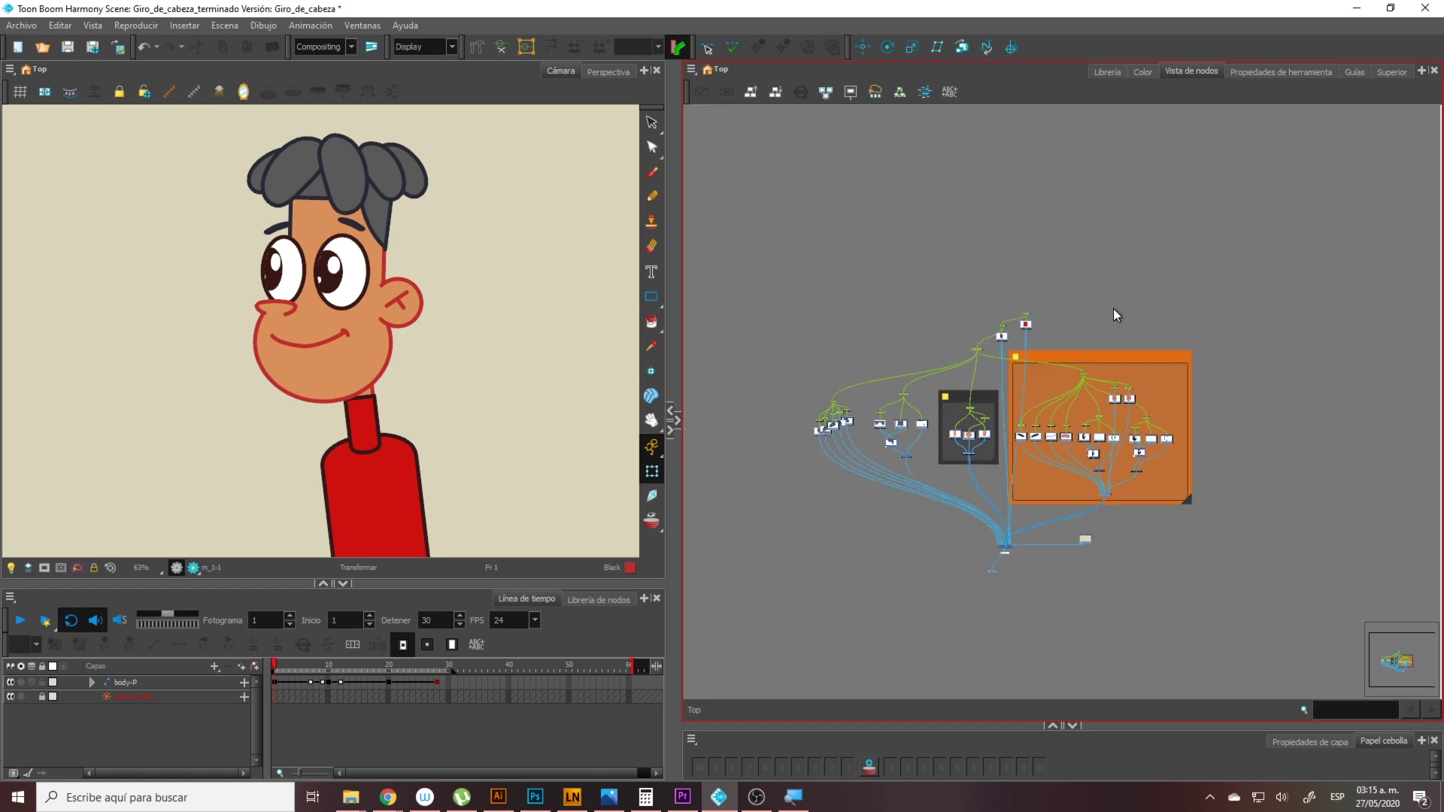
mouse_move(746, 151)
mouse_down()
mouse_move(1143, 539)
mouse_move(1311, 616)
mouse_up()
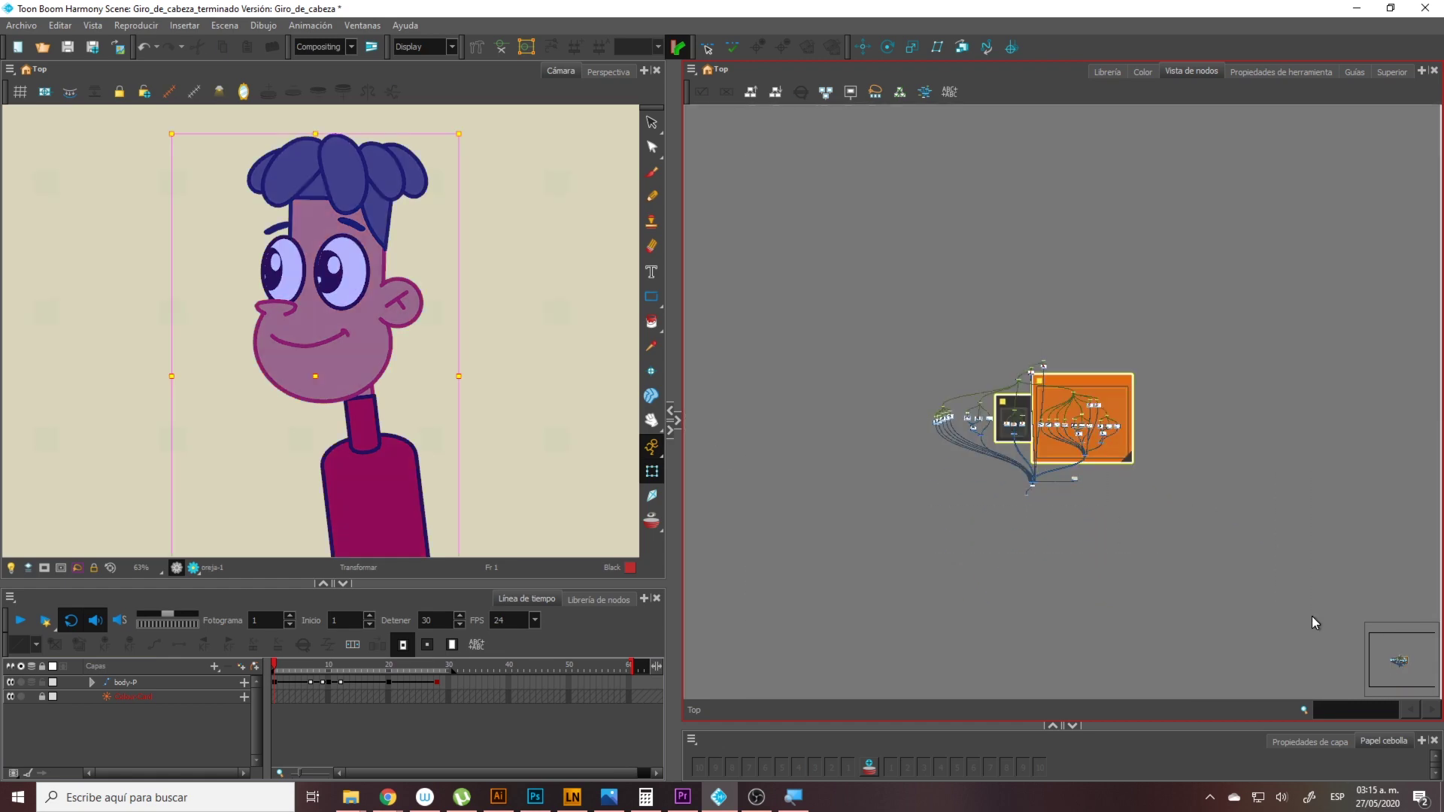
scroll(1211, 507, up, 5)
click(128, 733)
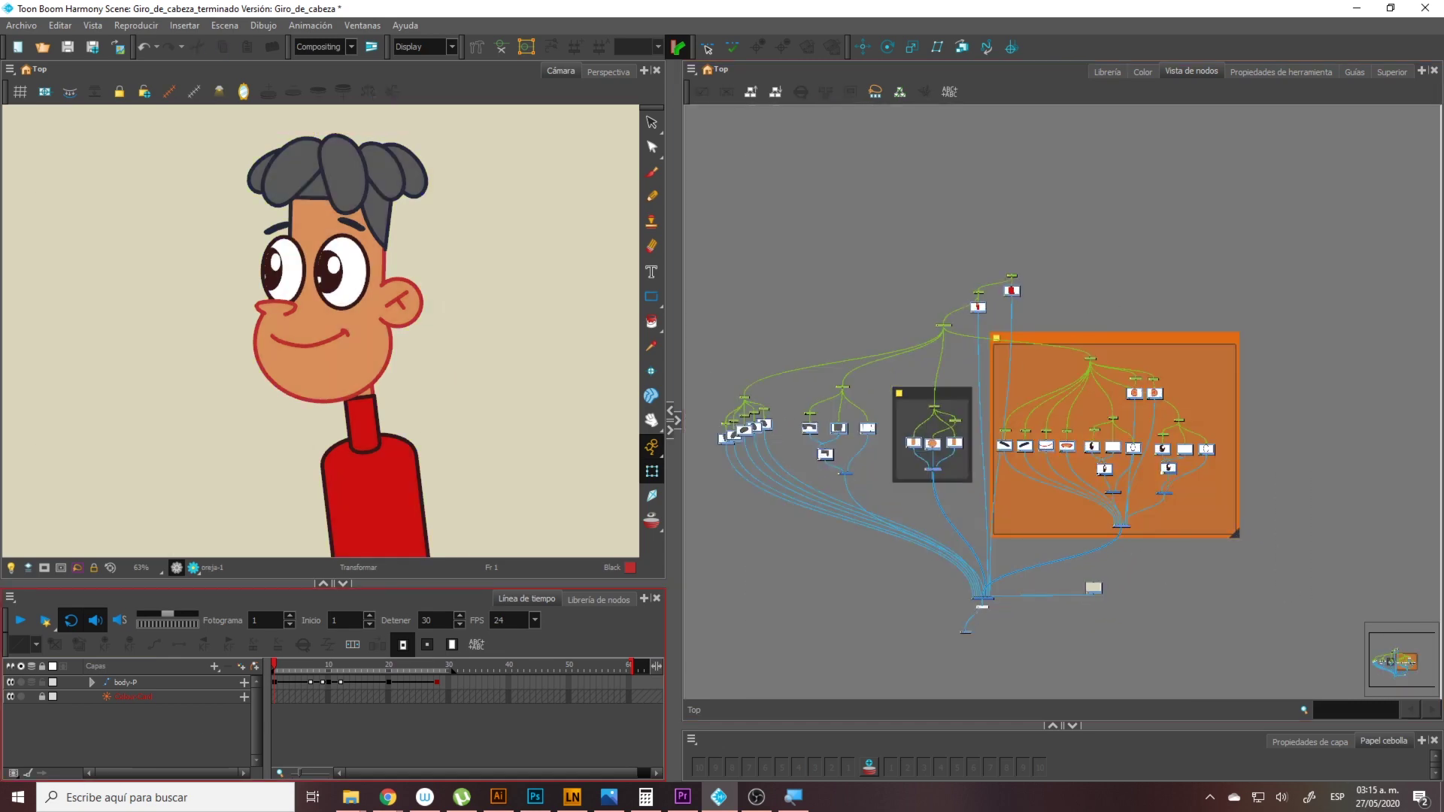
click(128, 685)
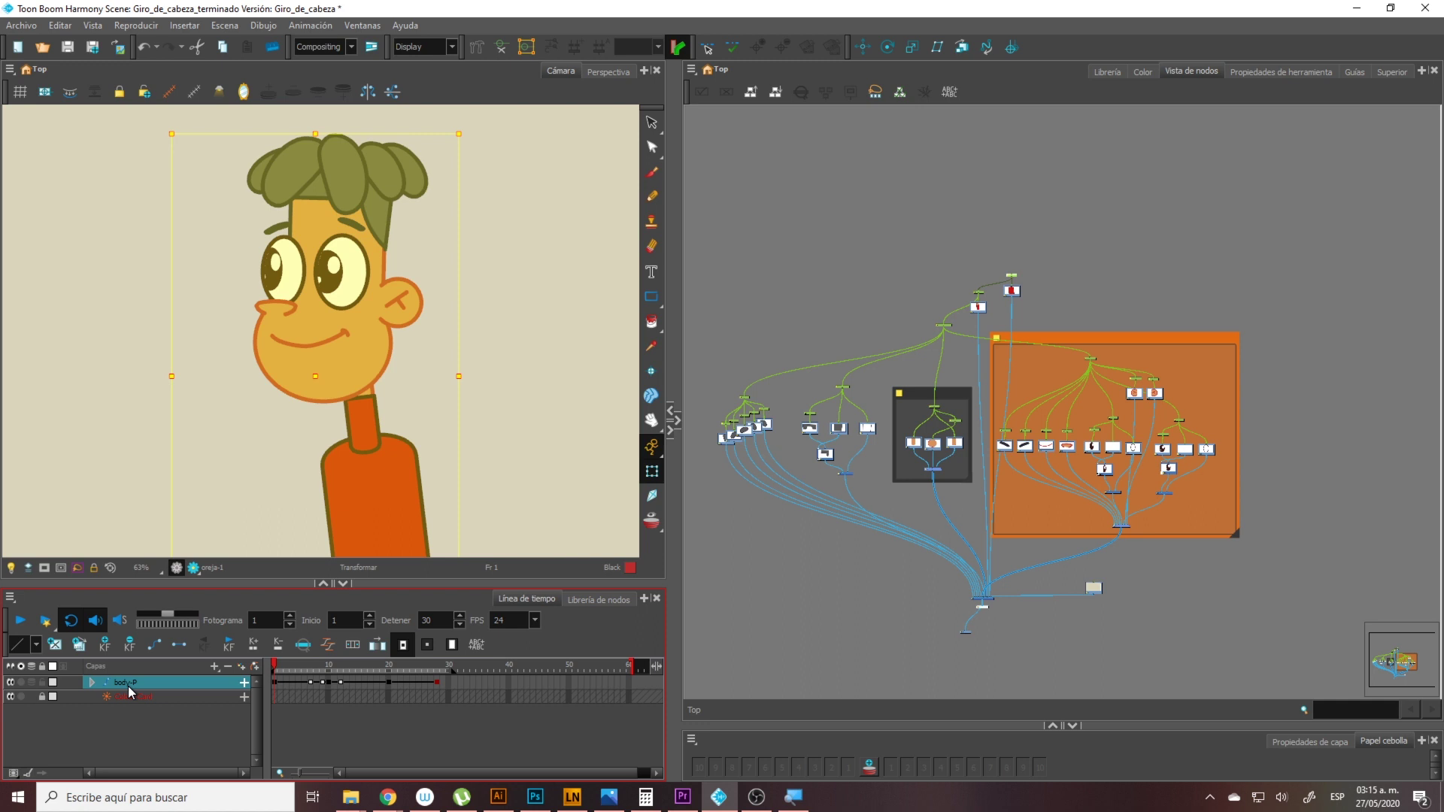
key(alt+shift+g)
drag(124, 698, 131, 684)
click(131, 684)
click(148, 720)
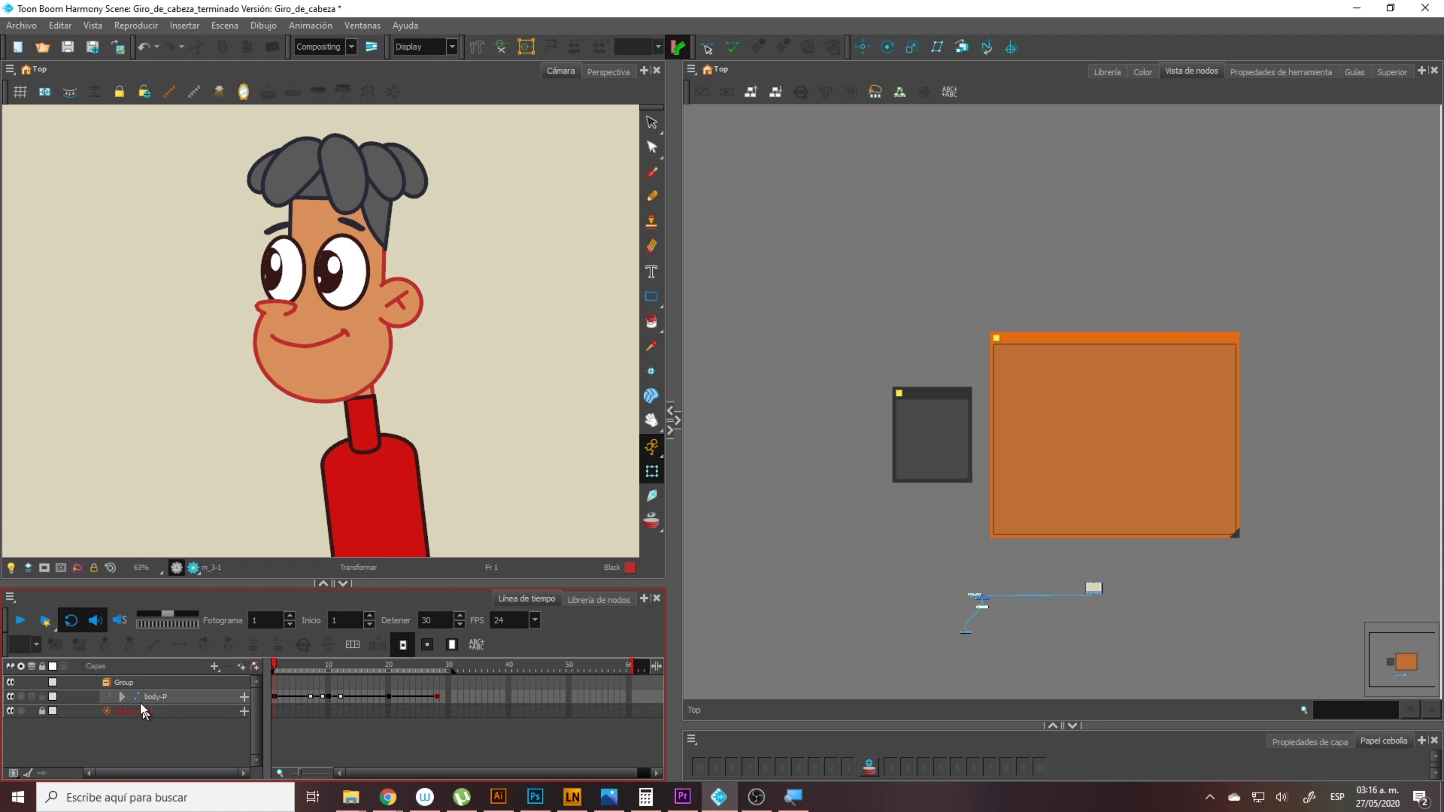
Move the new group node up so it sits clear above the Composite node
scroll(1059, 588, up, 1)
scroll(1059, 588, up, 2)
drag(982, 632, 1042, 320)
scroll(967, 414, up, 3)
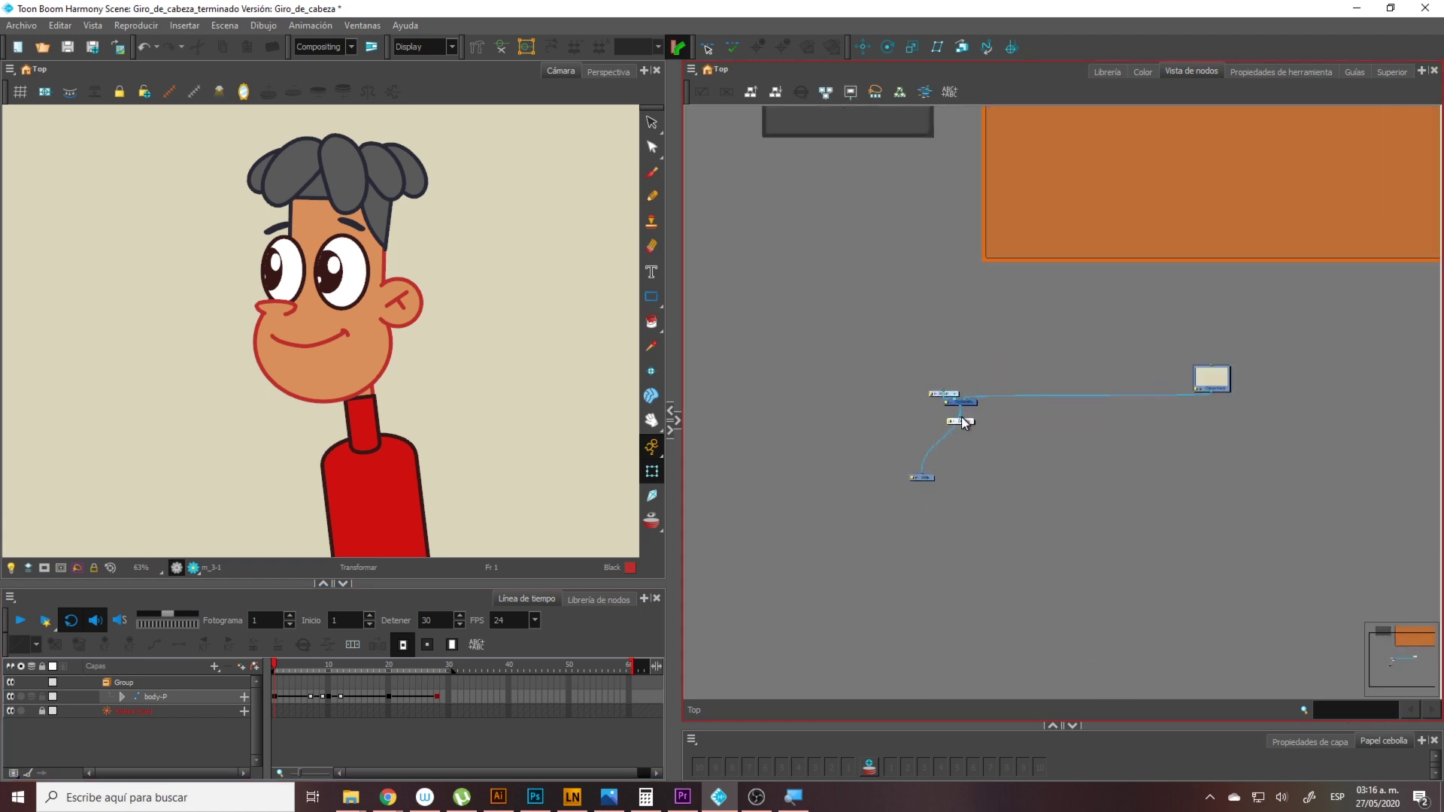
drag(932, 393, 951, 321)
click(935, 309)
key(2)
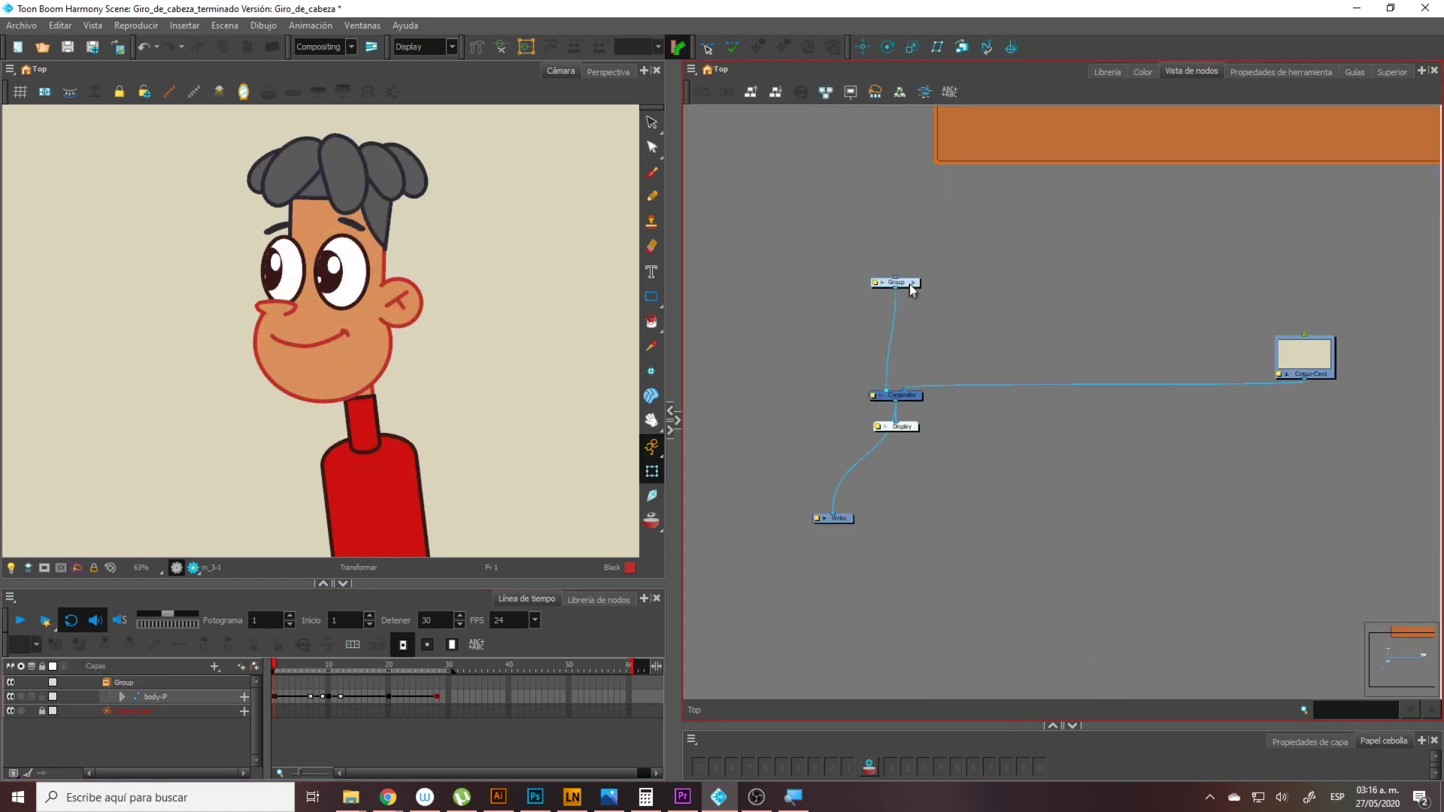
Enter the group and cut the body and neck pegs with their drawings out of it
click(913, 282)
scroll(999, 302, down, 4)
scroll(1111, 368, up, 6)
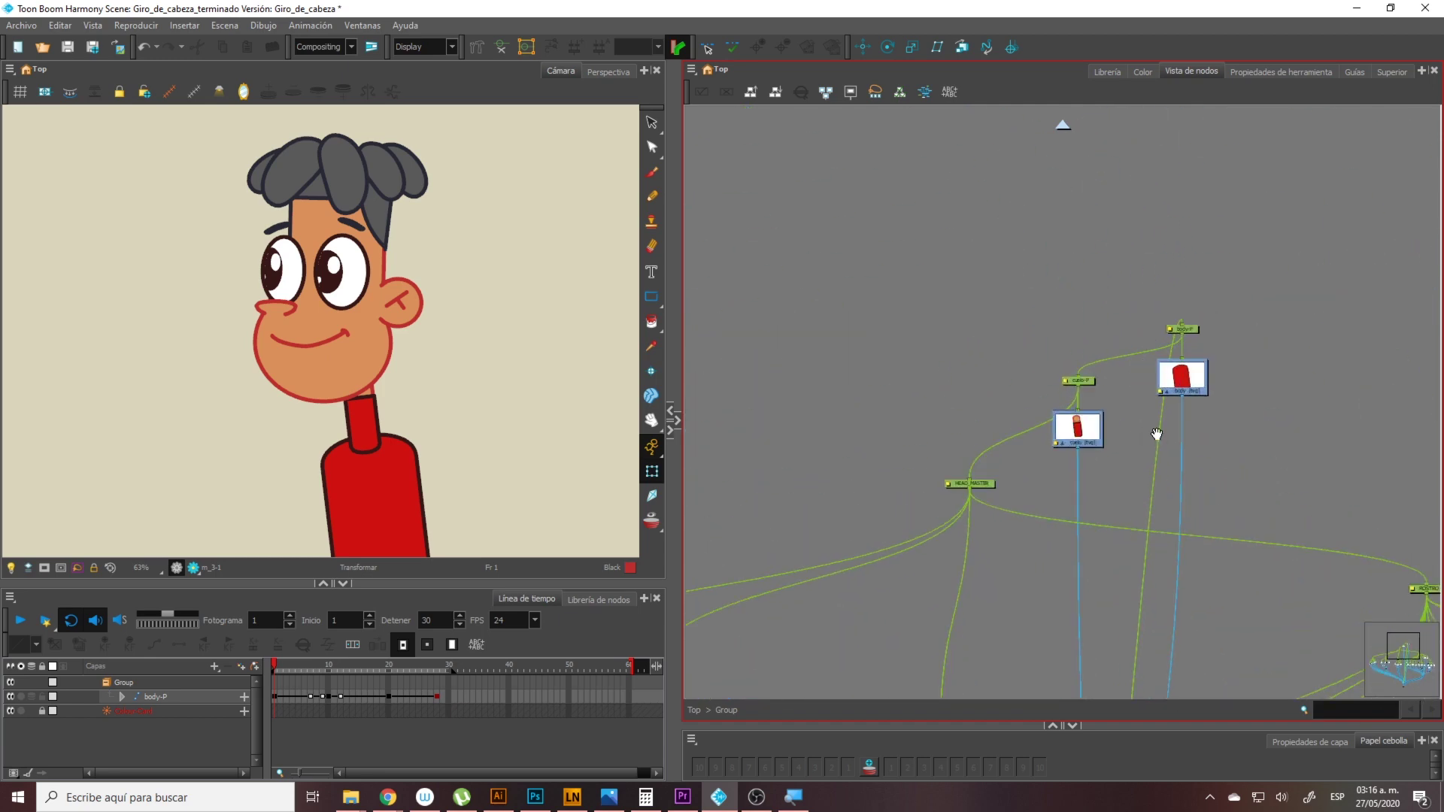
drag(1157, 434, 1123, 406)
scroll(1137, 362, up, 1)
drag(1200, 258, 1025, 441)
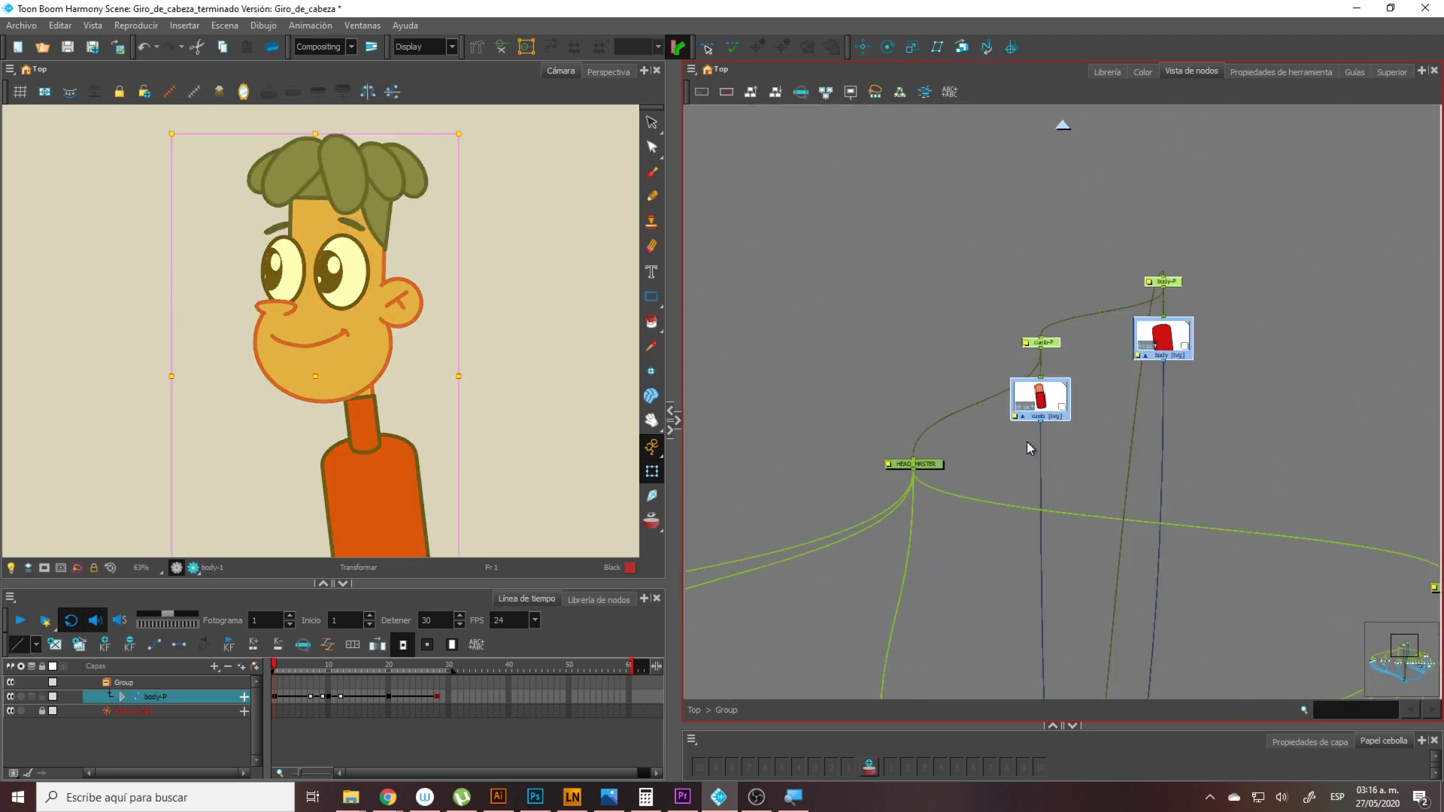
scroll(1028, 445, down, 1)
key(Delete)
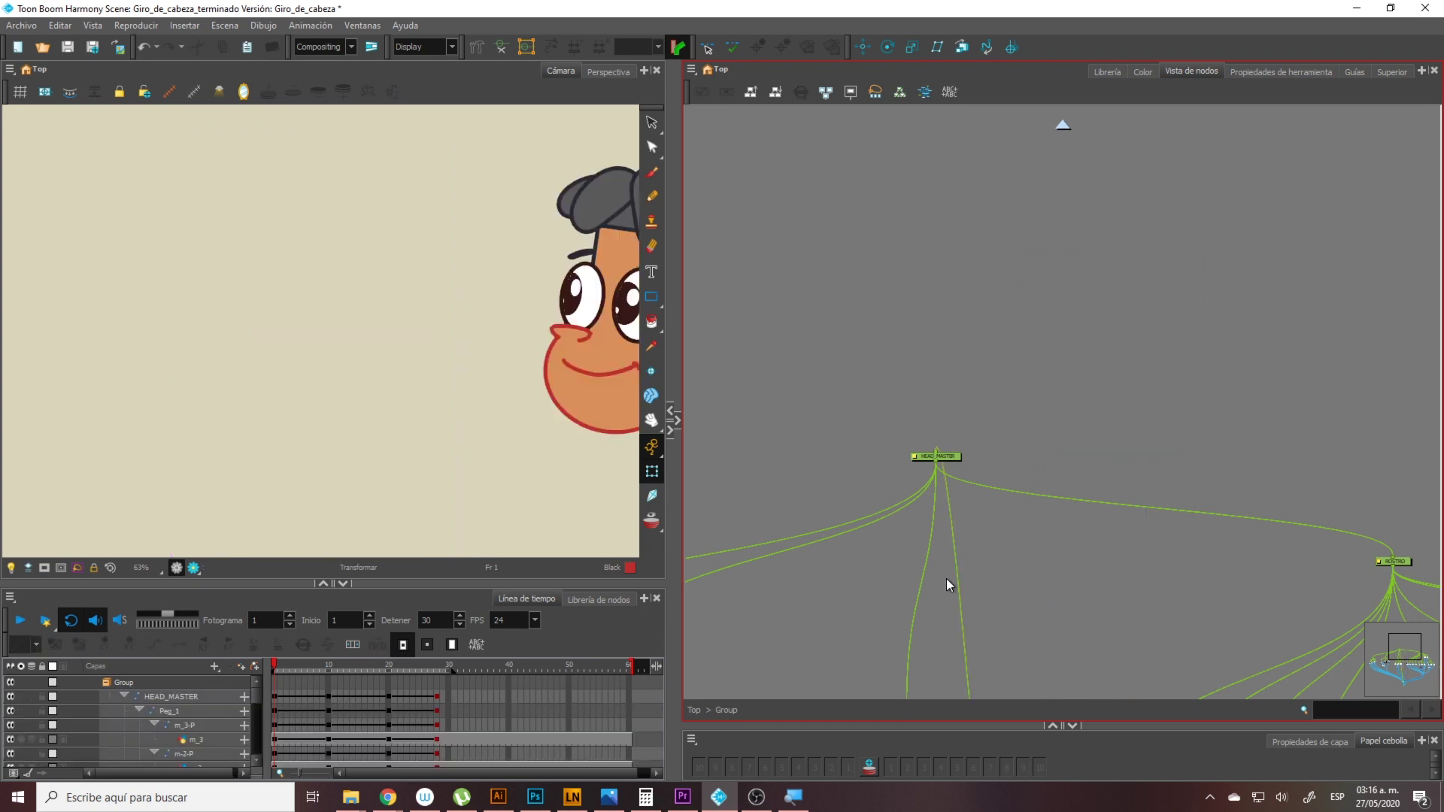
Return to the top level, paste the body and neck nodes and arrange them above the group node
scroll(474, 391, down, 2)
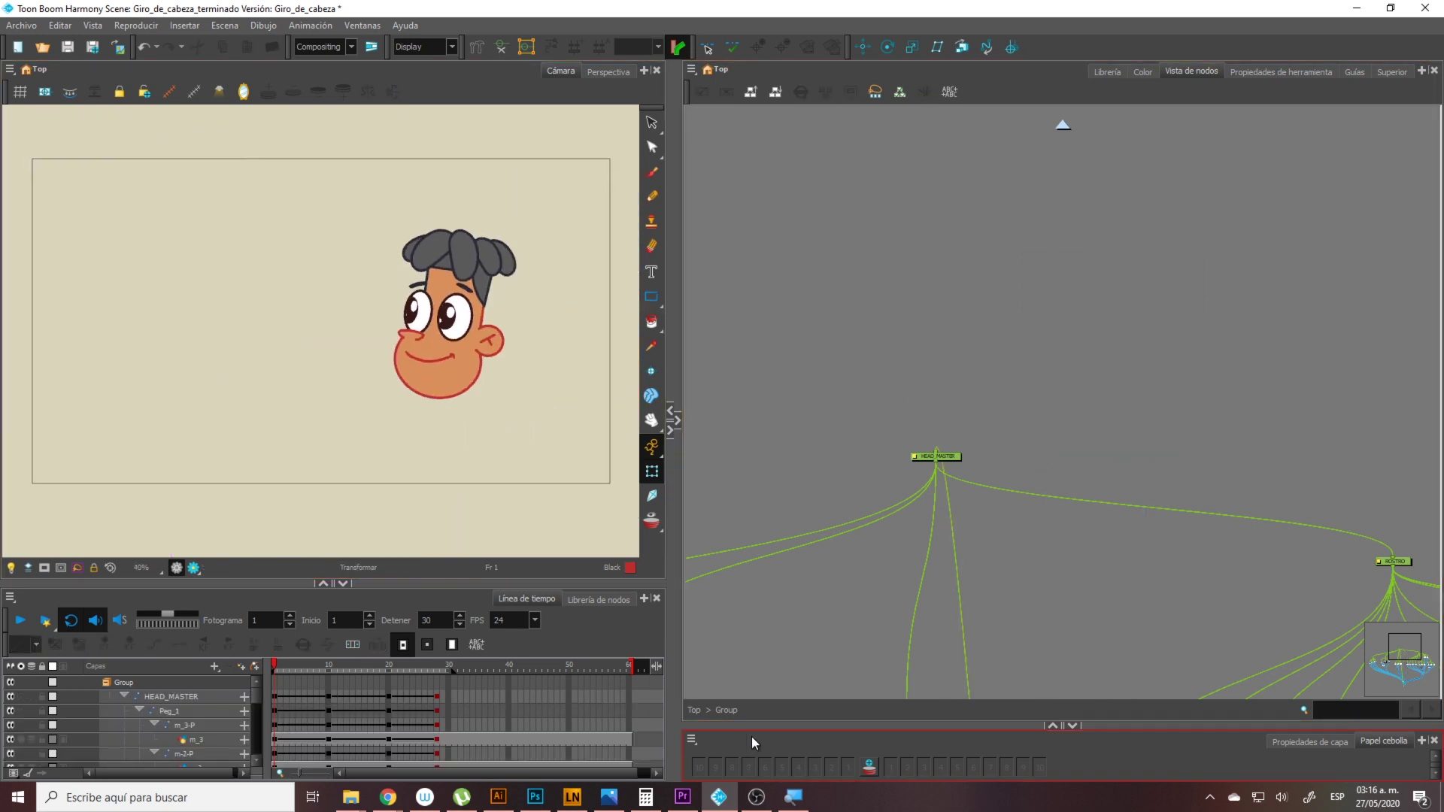
click(693, 709)
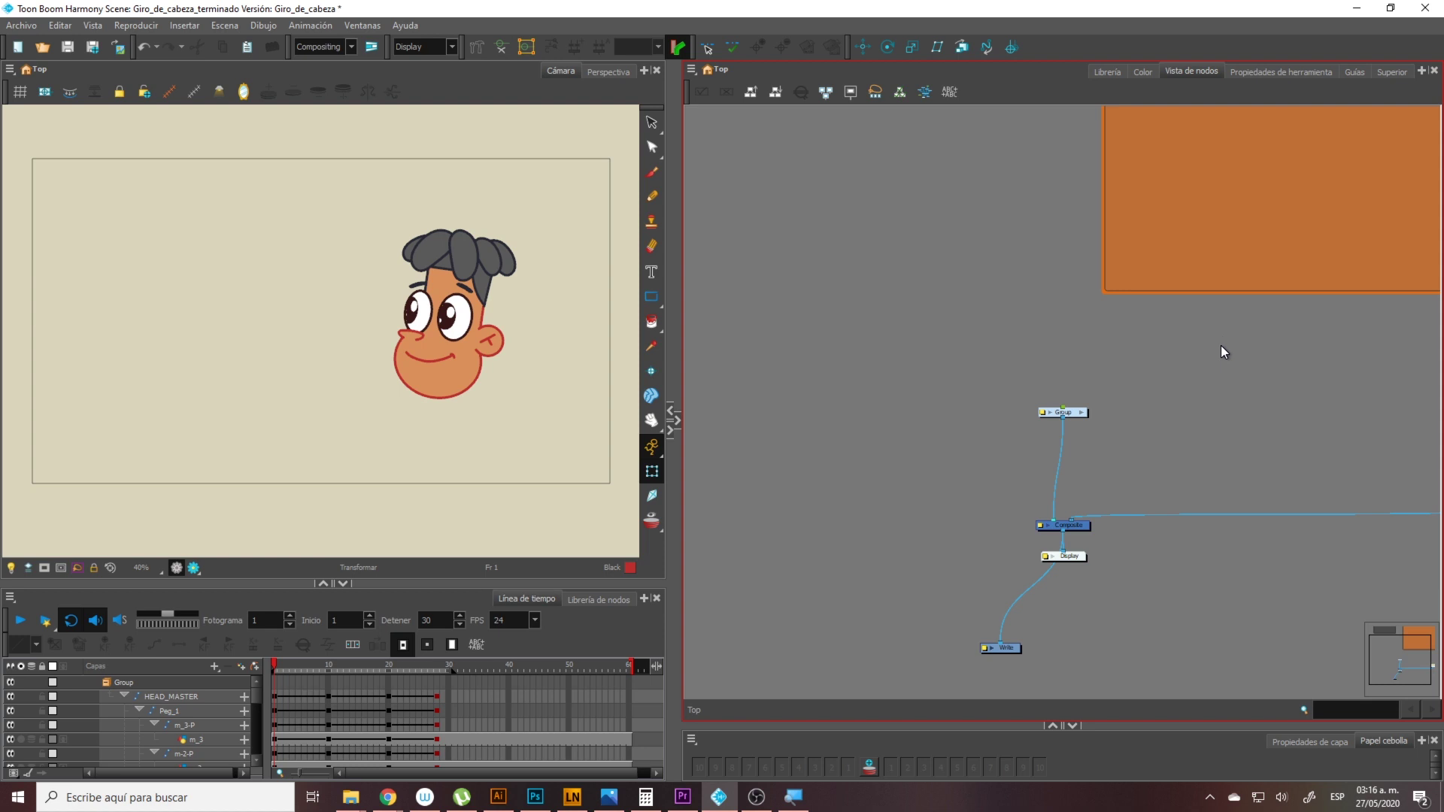
key(ctrl+v)
drag(1216, 434, 985, 444)
drag(1142, 363, 807, 202)
click(827, 336)
drag(827, 336, 977, 410)
scroll(967, 409, up, 2)
drag(804, 371, 833, 303)
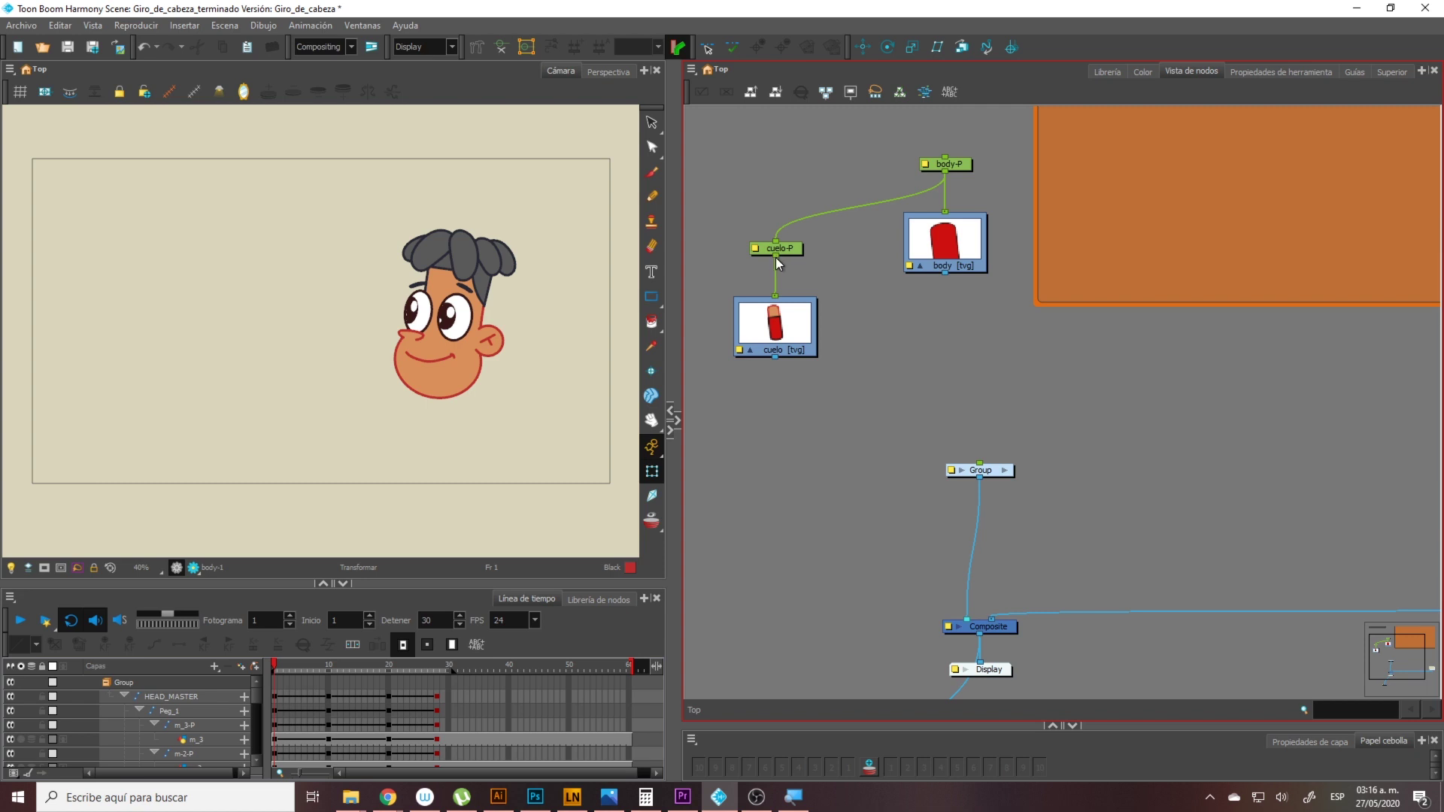
Connect the cuelo-P peg to the group node's input and rename the group as HEAD
drag(776, 255, 987, 461)
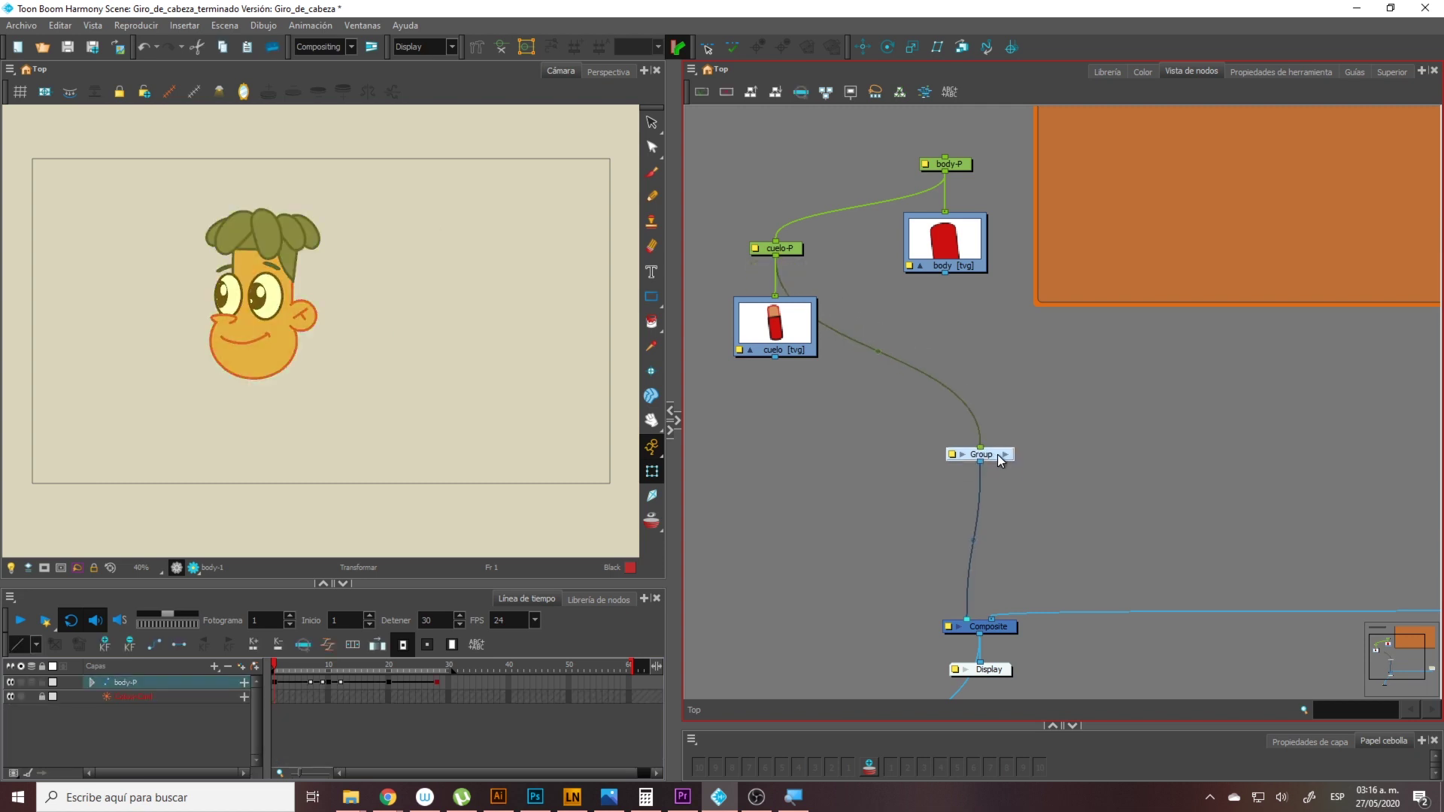
click(944, 461)
text(HEAD)
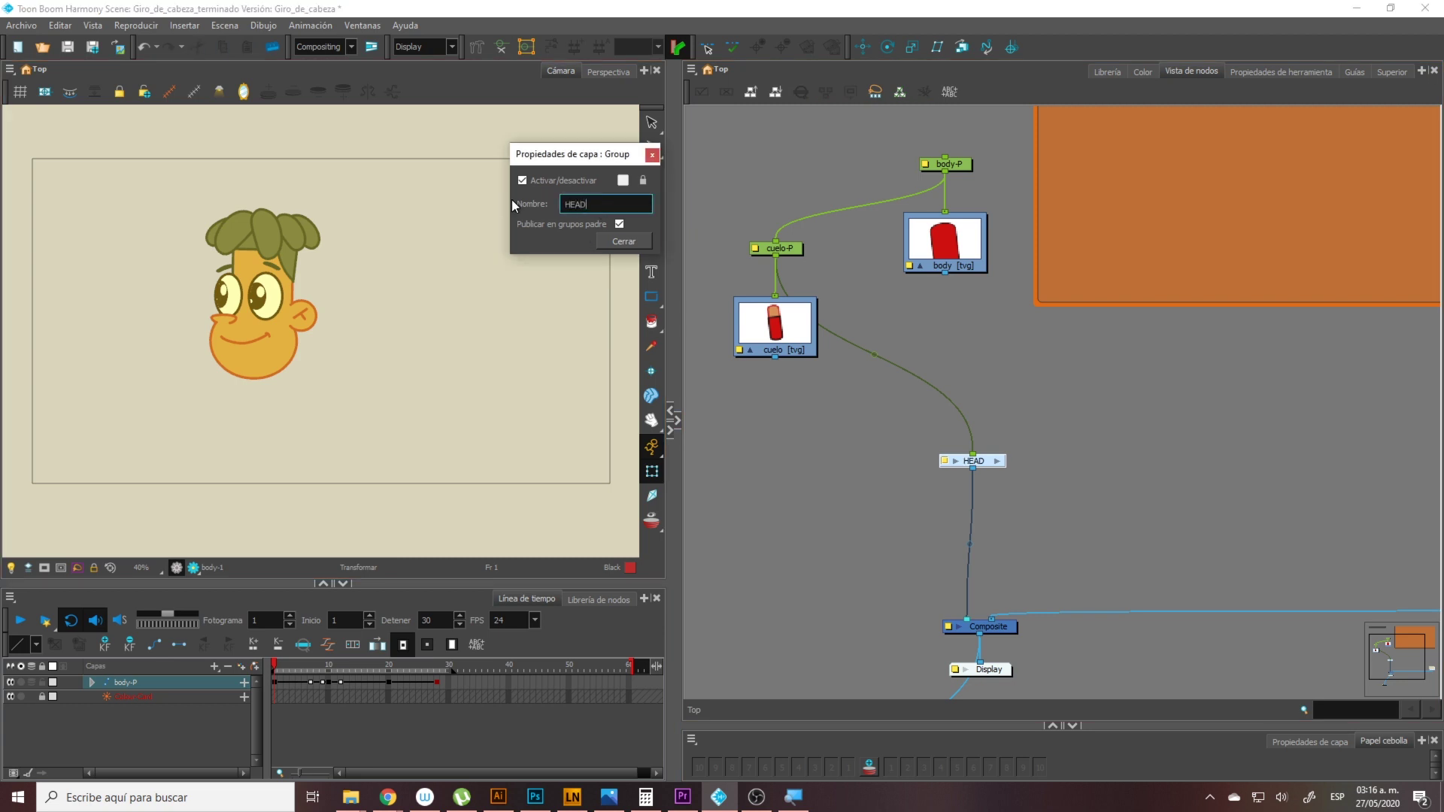
click(635, 240)
click(209, 740)
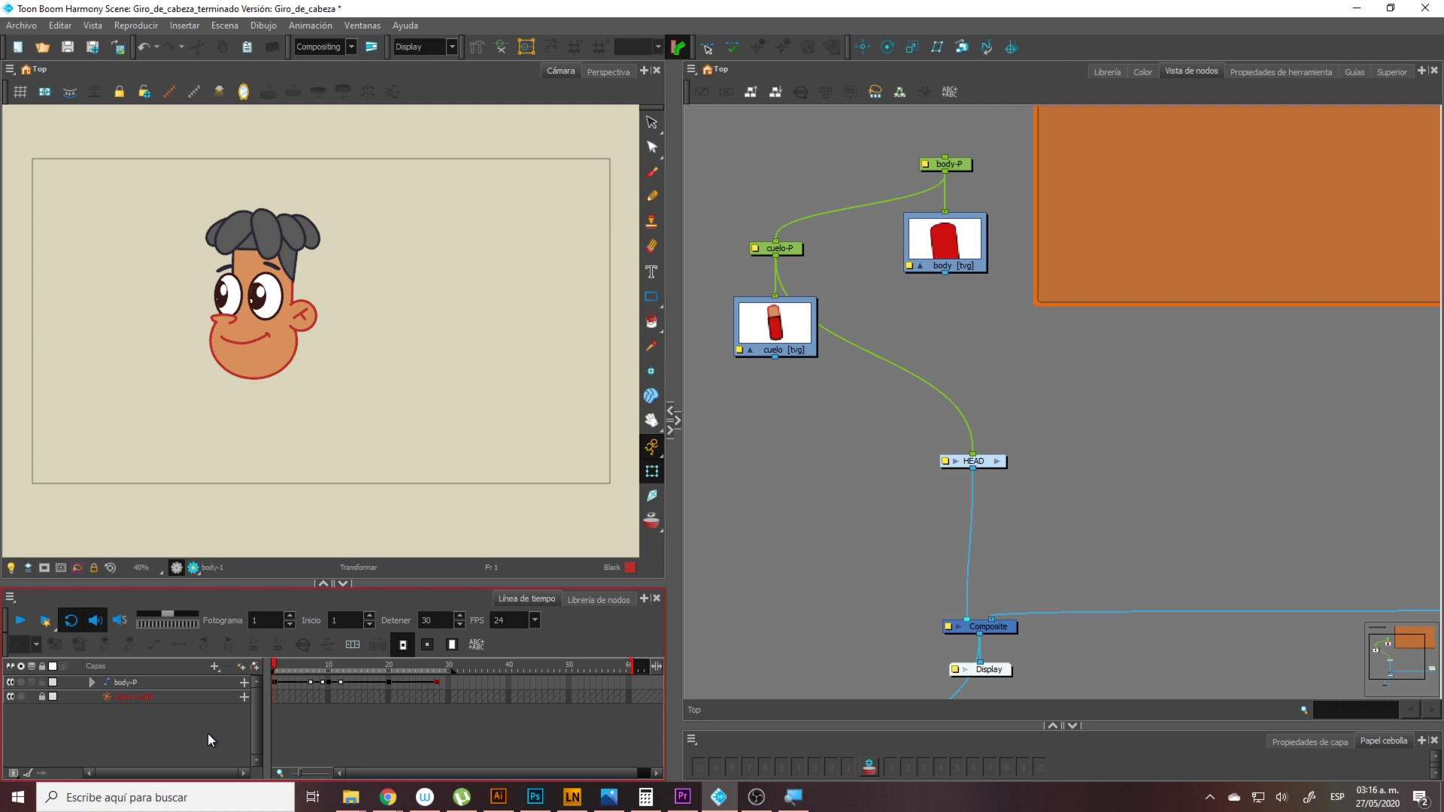
click(92, 683)
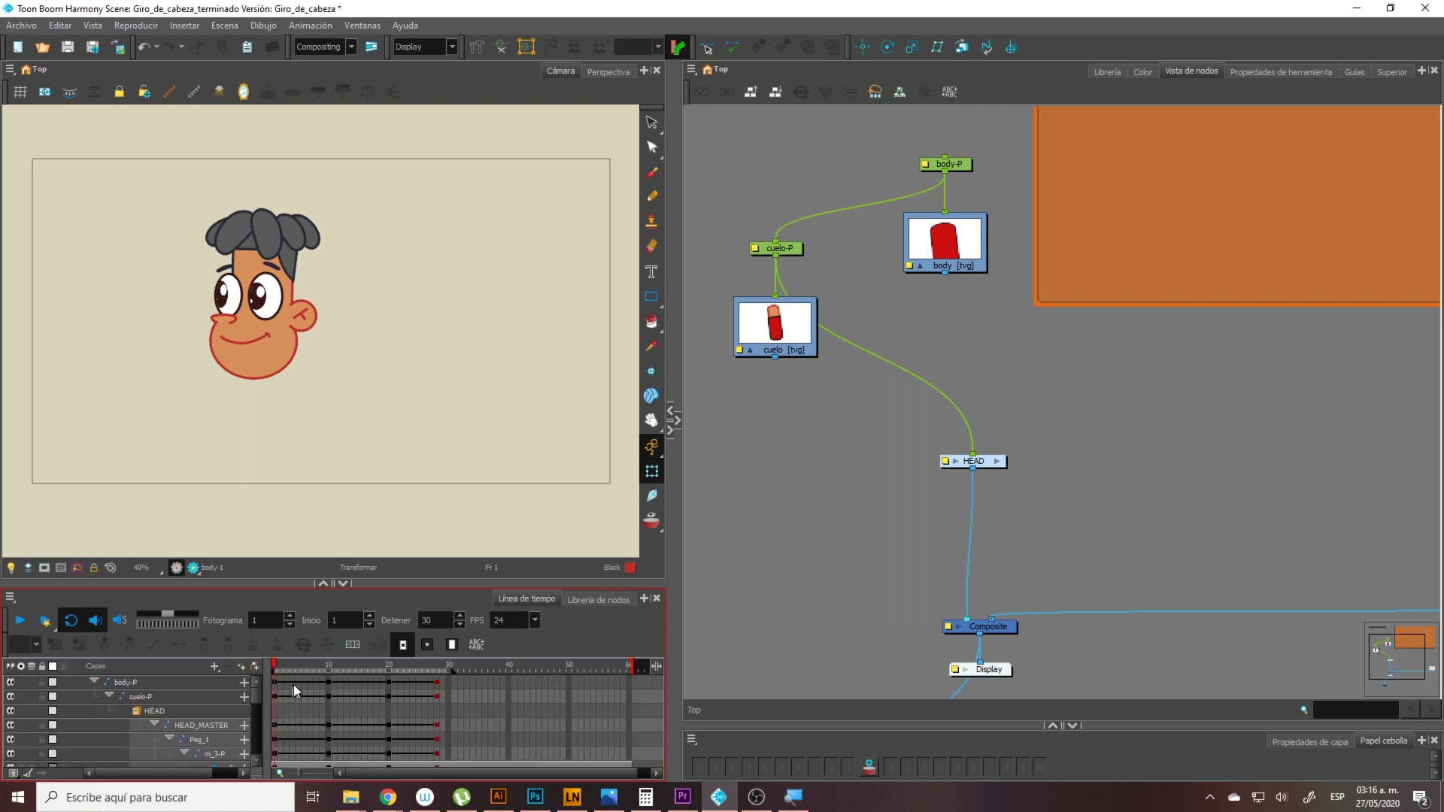
click(973, 522)
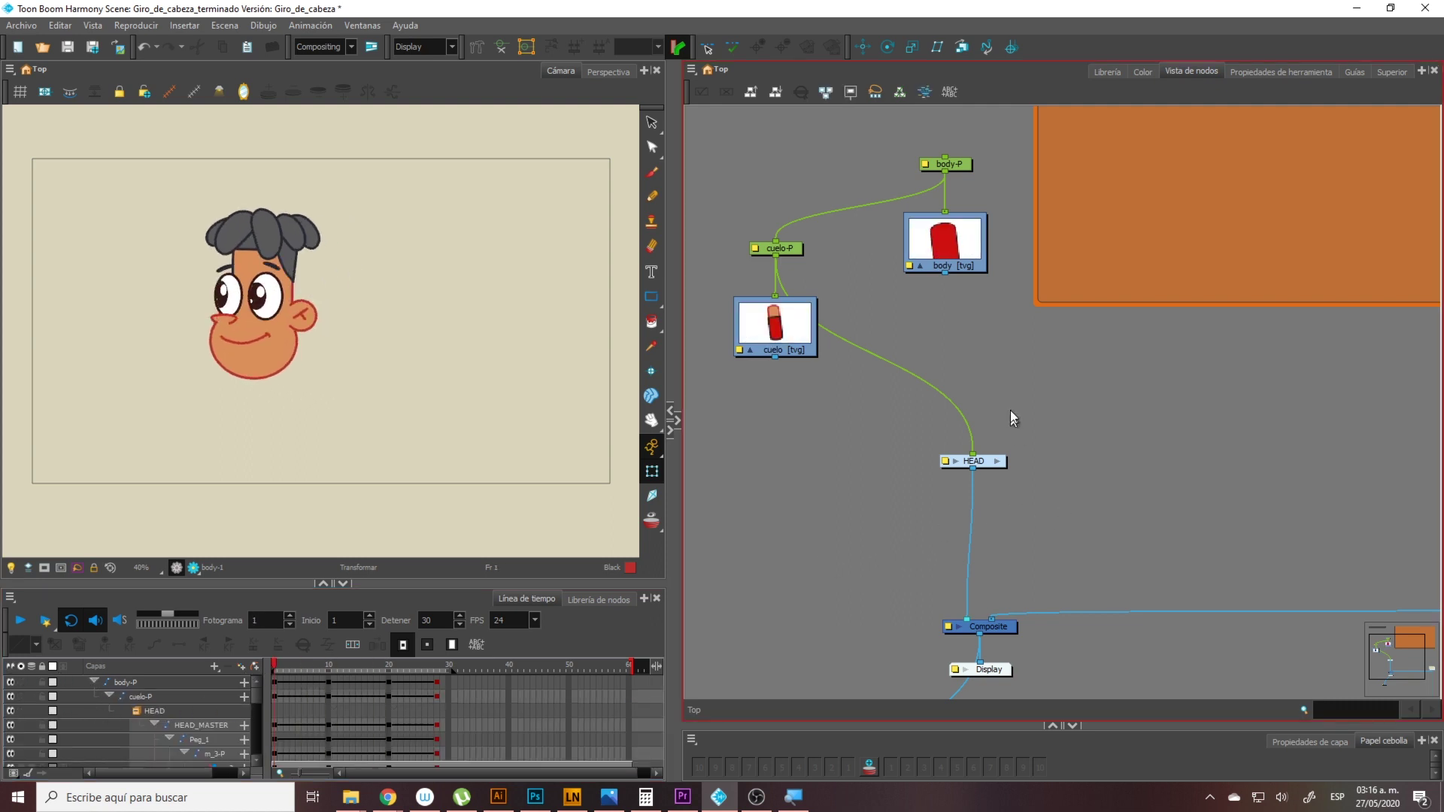
Connect the body and cuelo drawings to the top-level Composite node, ordered after the HEAD group
scroll(1015, 427, down, 2)
drag(999, 348, 971, 523)
scroll(977, 331, down, 2)
scroll(974, 458, down, 2)
drag(974, 458, 971, 522)
scroll(971, 521, down, 2)
drag(996, 575, 934, 462)
scroll(934, 461, up, 2)
drag(898, 526, 946, 412)
scroll(925, 425, up, 4)
scroll(902, 436, up, 2)
drag(849, 256, 881, 550)
drag(932, 449, 989, 447)
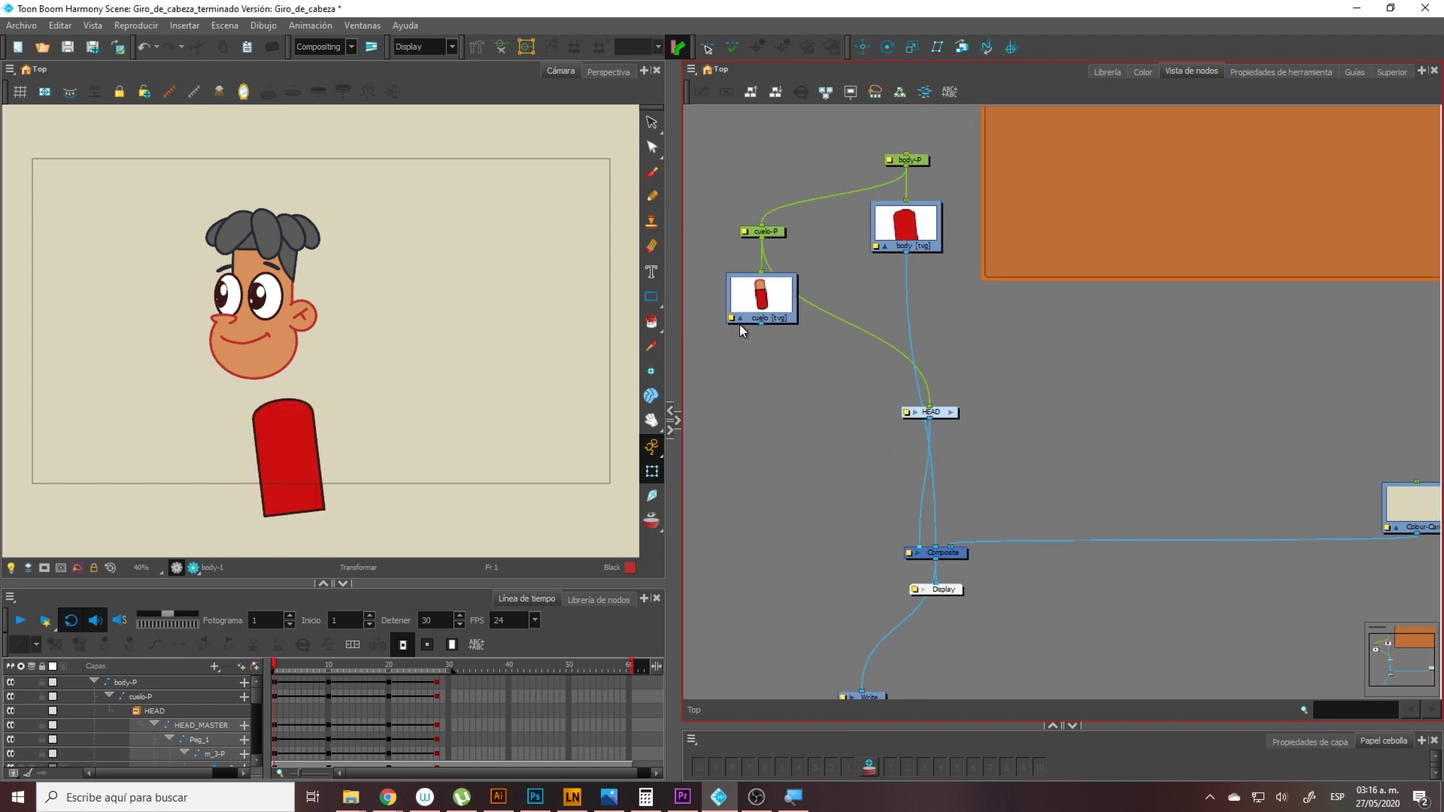
drag(761, 323, 918, 550)
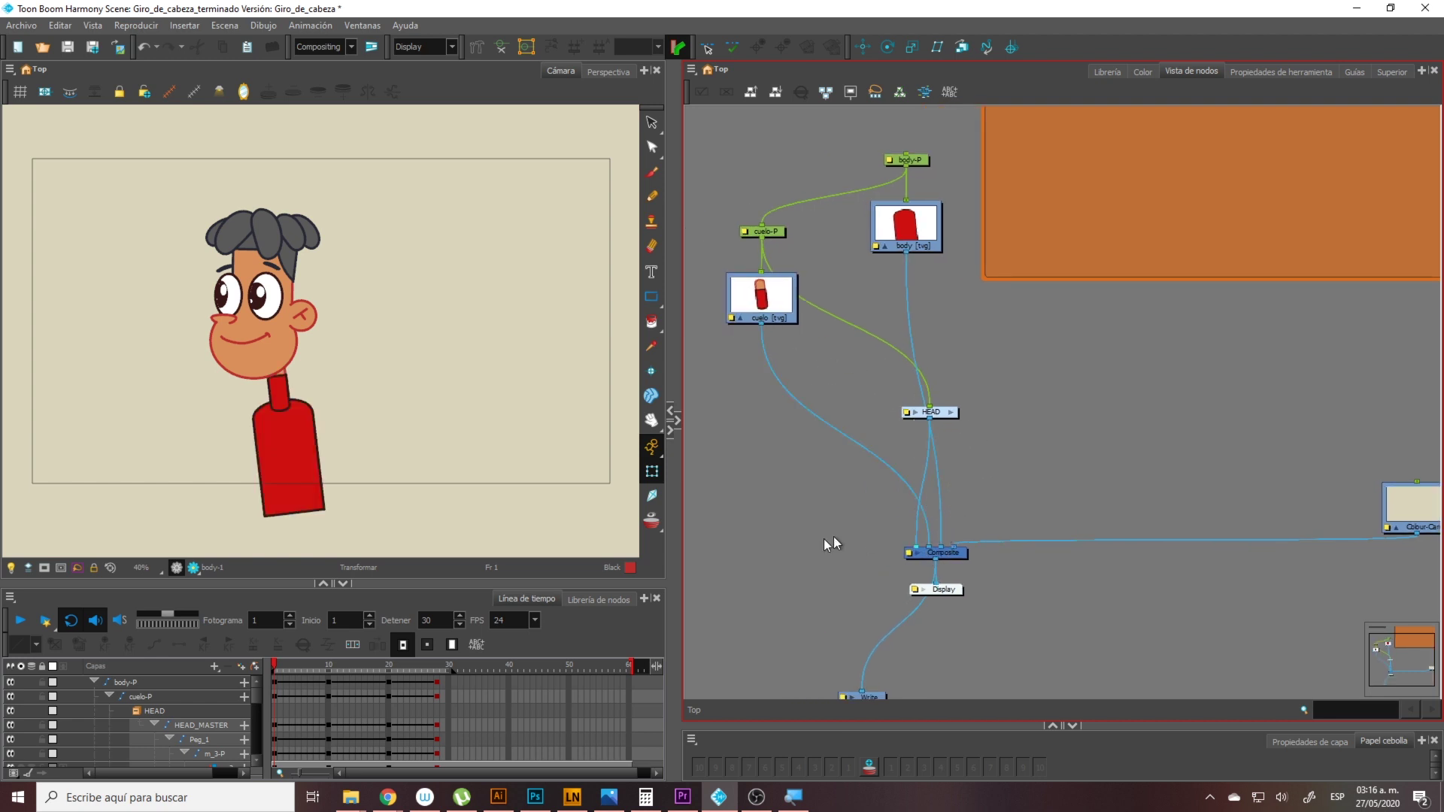
Place the HEAD group beside the neck drawing below cuelo-P, and collapse the body-P layer hierarchy
mouse_move(279, 662)
mouse_down()
mouse_move(404, 672)
mouse_move(280, 670)
mouse_up()
mouse_move(934, 413)
mouse_down()
mouse_move(791, 347)
mouse_move(690, 376)
mouse_up()
drag(1026, 436, 964, 407)
click(1105, 436)
drag(1109, 464, 1041, 409)
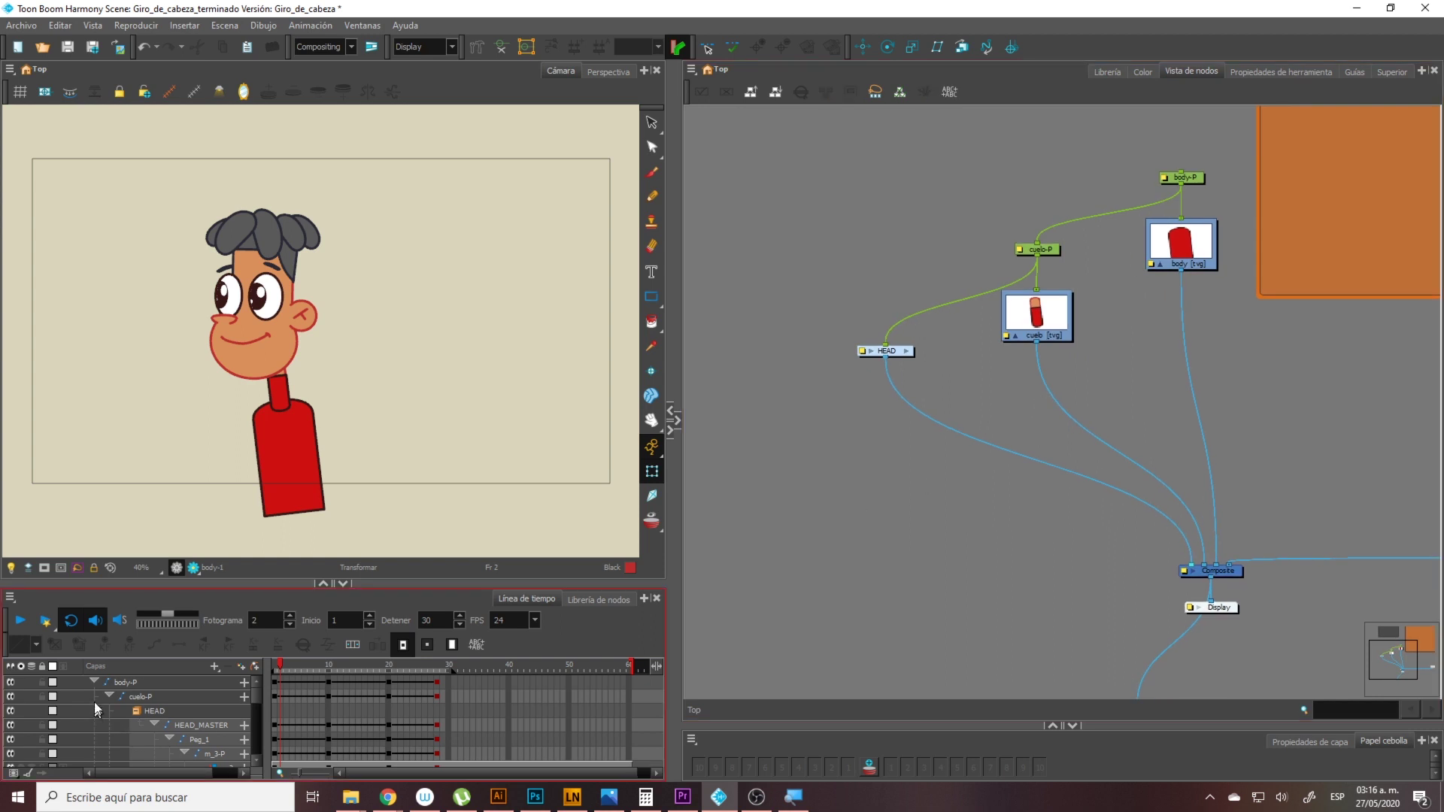
click(94, 681)
click(973, 424)
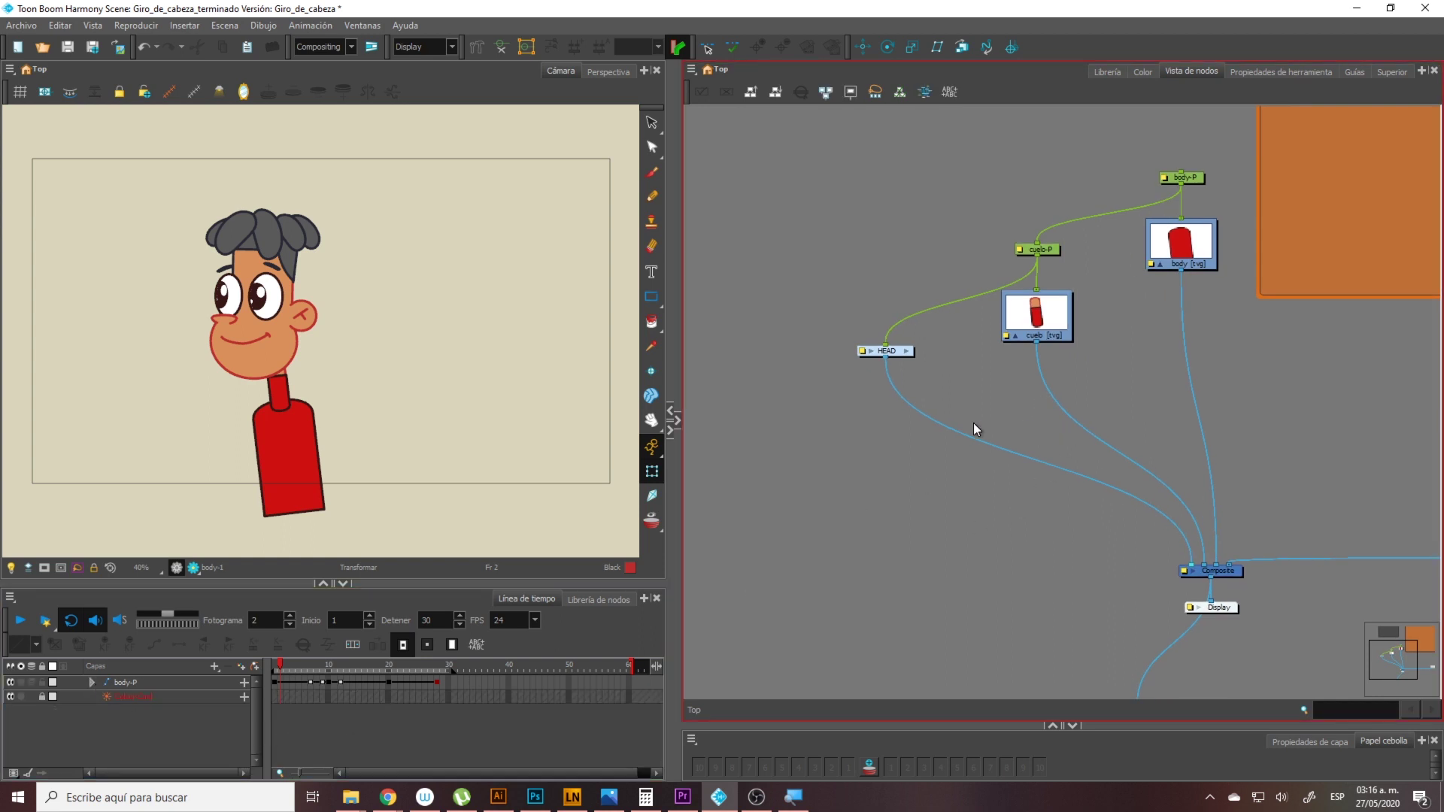
click(94, 682)
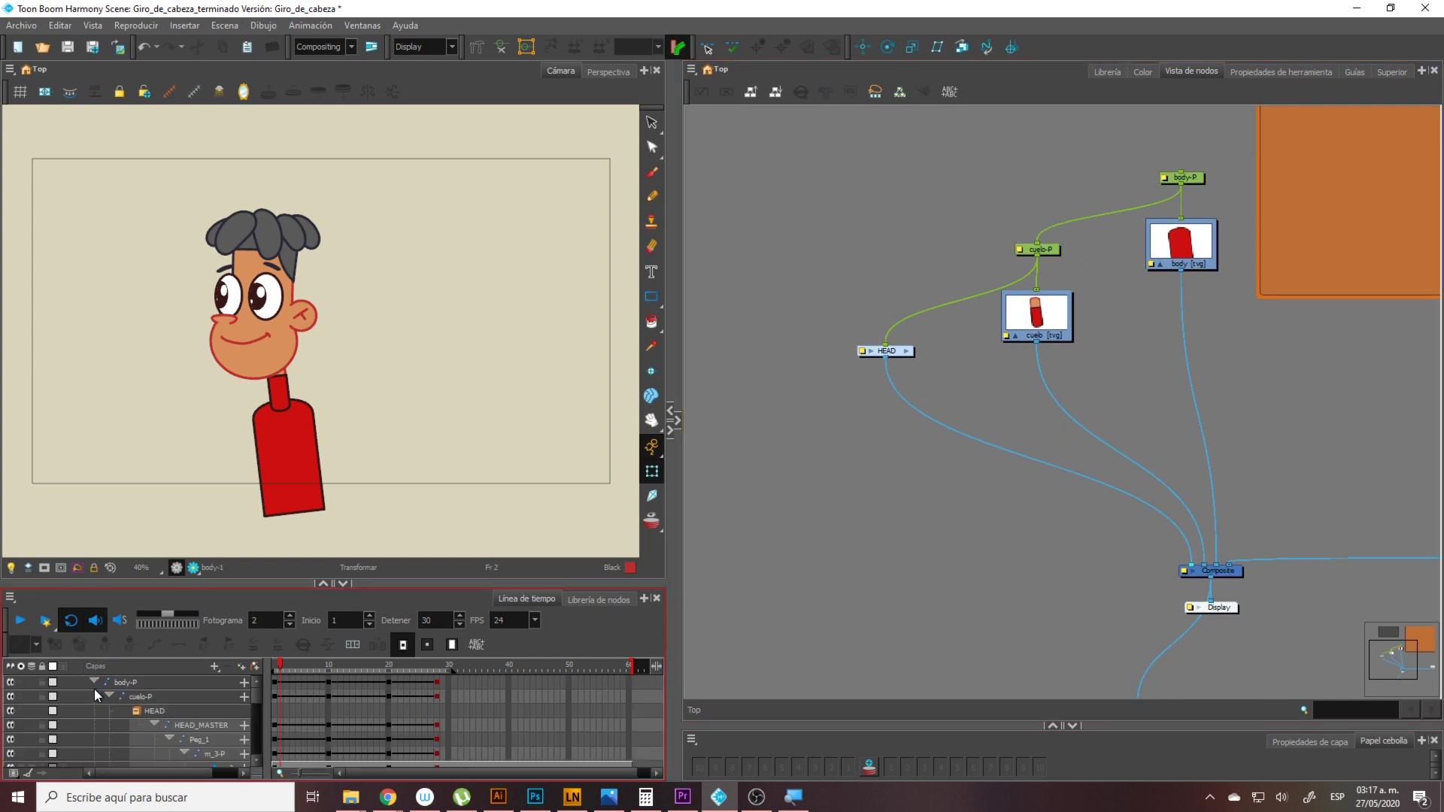
click(92, 680)
Delete the empty orange and dark backdrops left at the top level
drag(995, 477, 905, 534)
scroll(1027, 516, down, 1)
drag(1027, 516, 994, 585)
key(2)
key(1)
key(1)
key(1)
drag(1271, 220, 1134, 613)
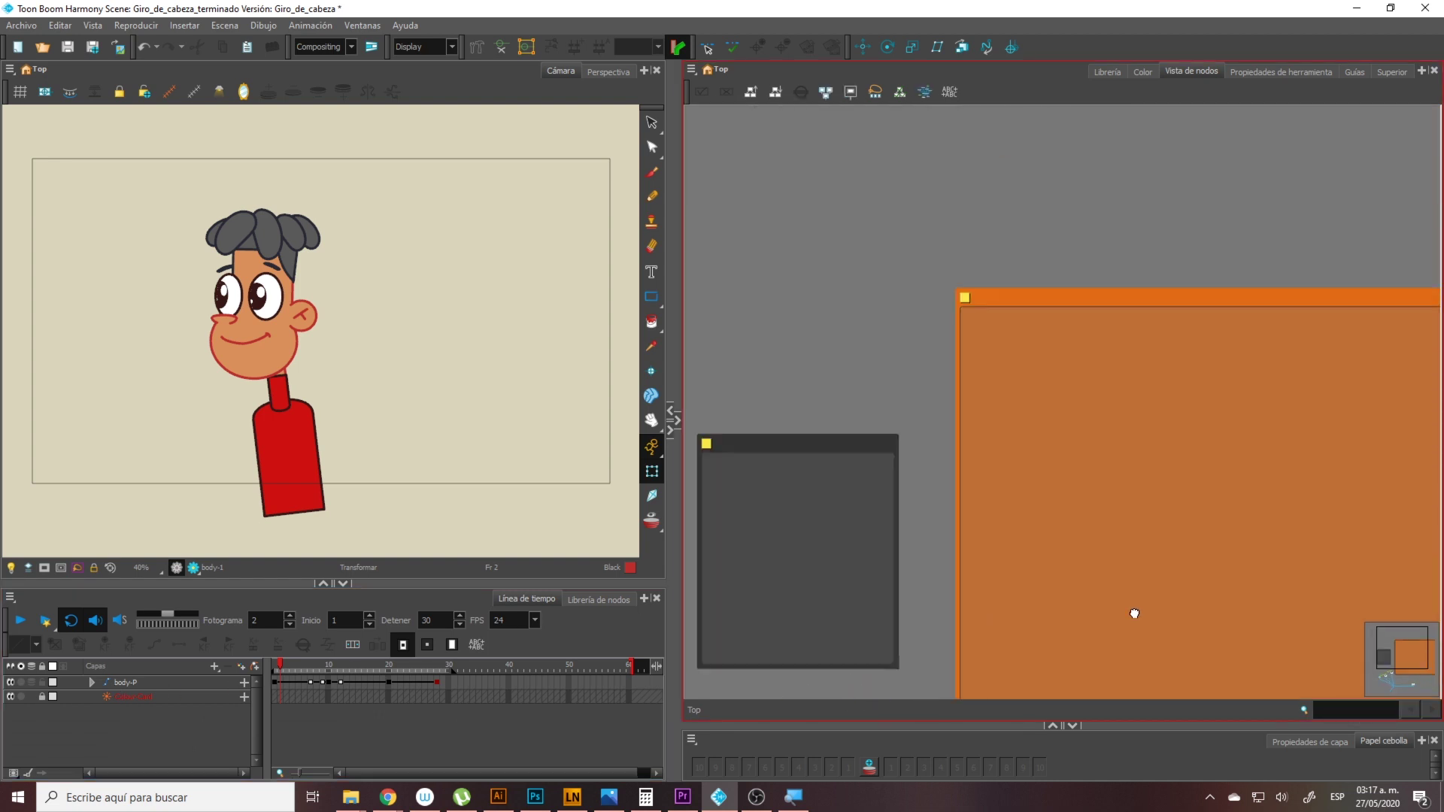
key(1)
click(1078, 331)
drag(1108, 339, 972, 282)
key(Delete)
click(761, 380)
key(Delete)
Review the nodes inside the HEAD group, return to the top level and play the head-turn animation
drag(969, 398, 1199, 274)
scroll(1063, 512, up, 2)
key(2)
drag(1065, 512, 1147, 356)
key(2)
key(2)
drag(945, 436, 968, 394)
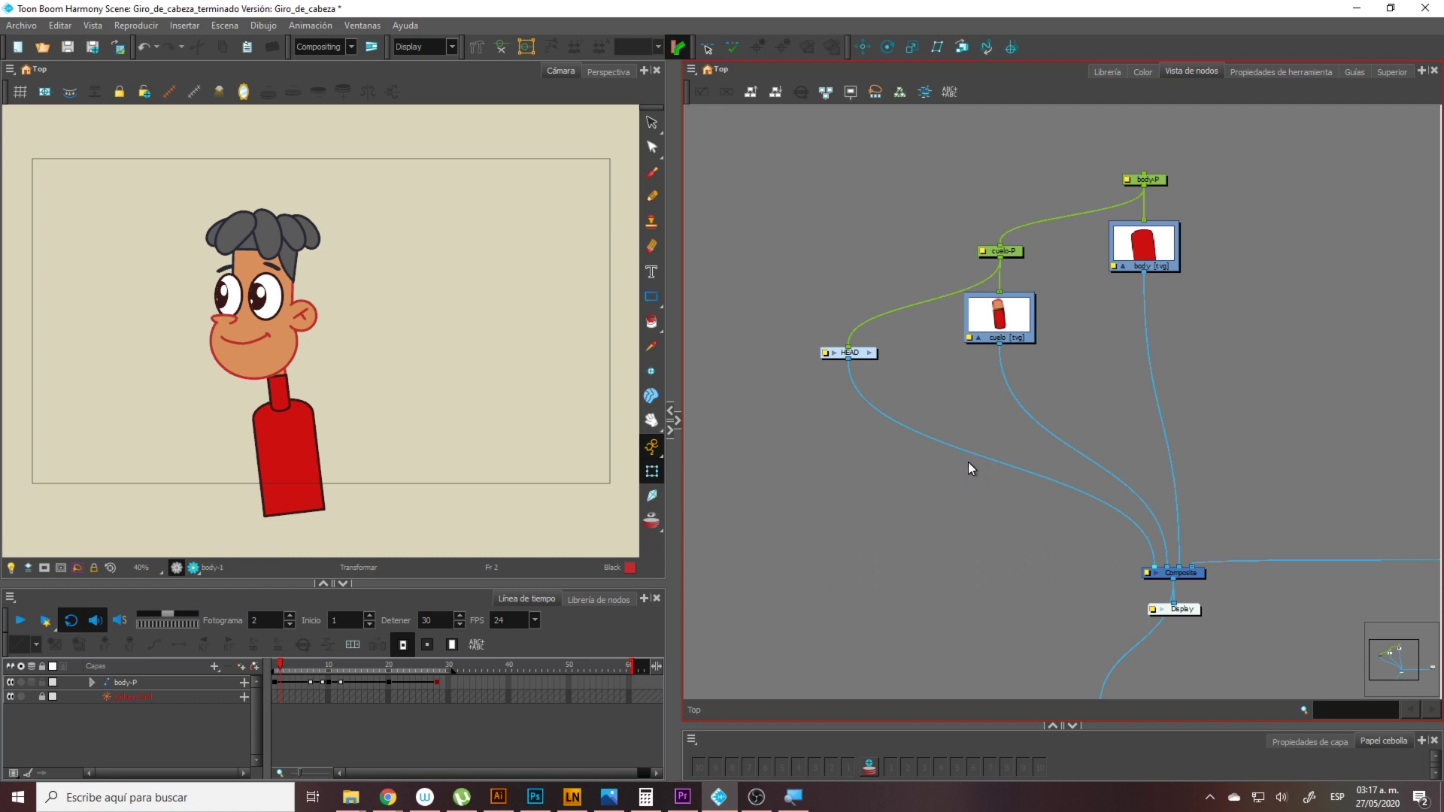
click(871, 355)
click(870, 354)
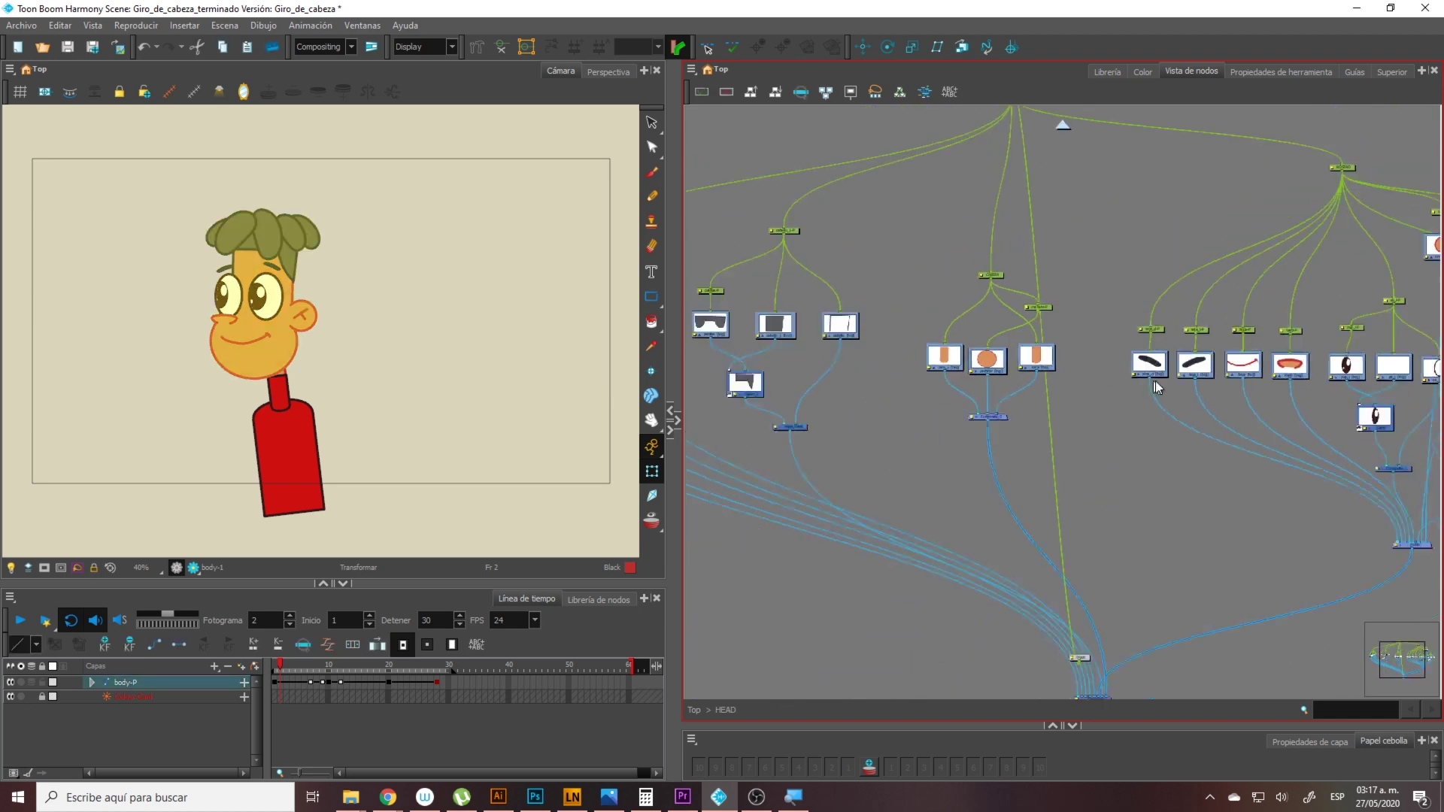
click(693, 710)
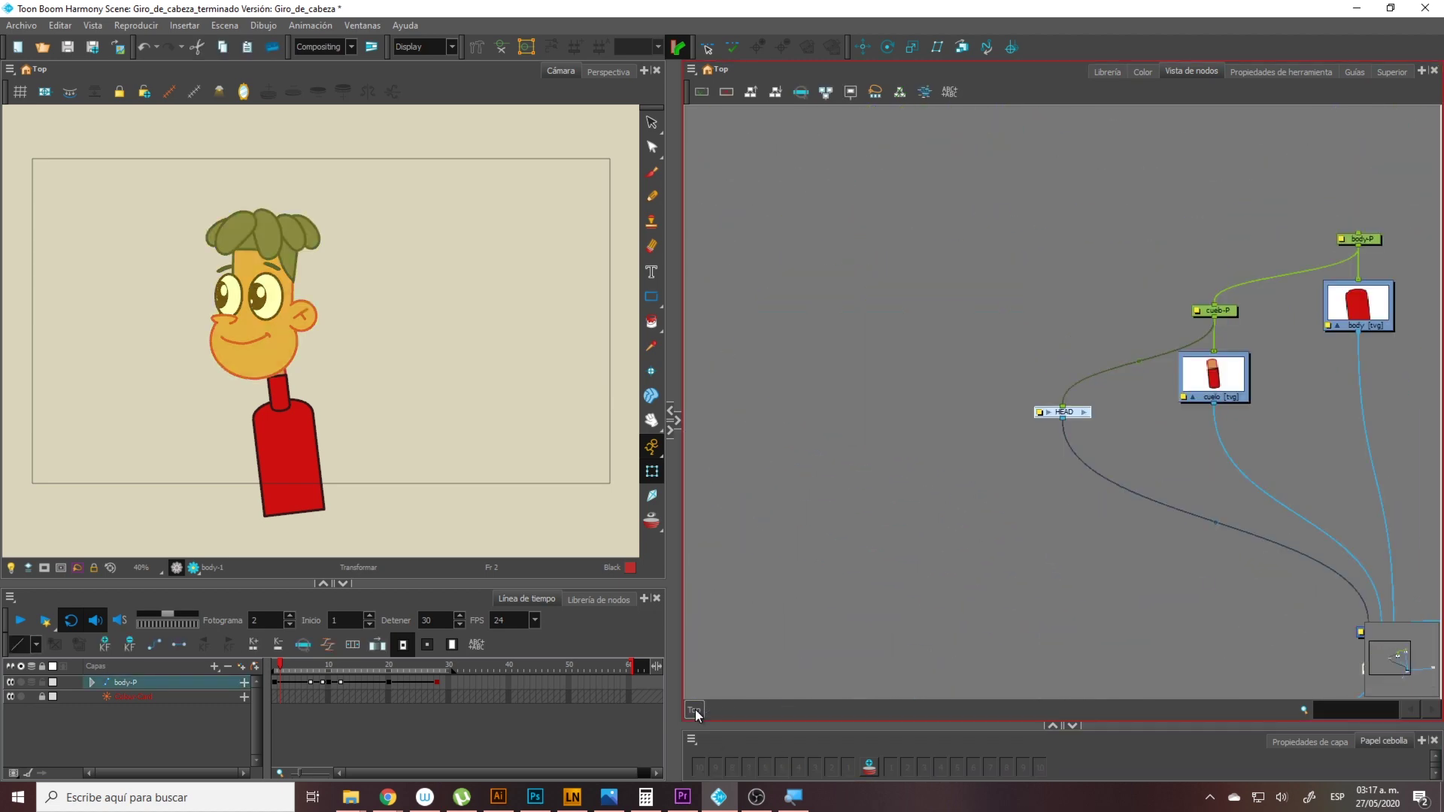
click(29, 623)
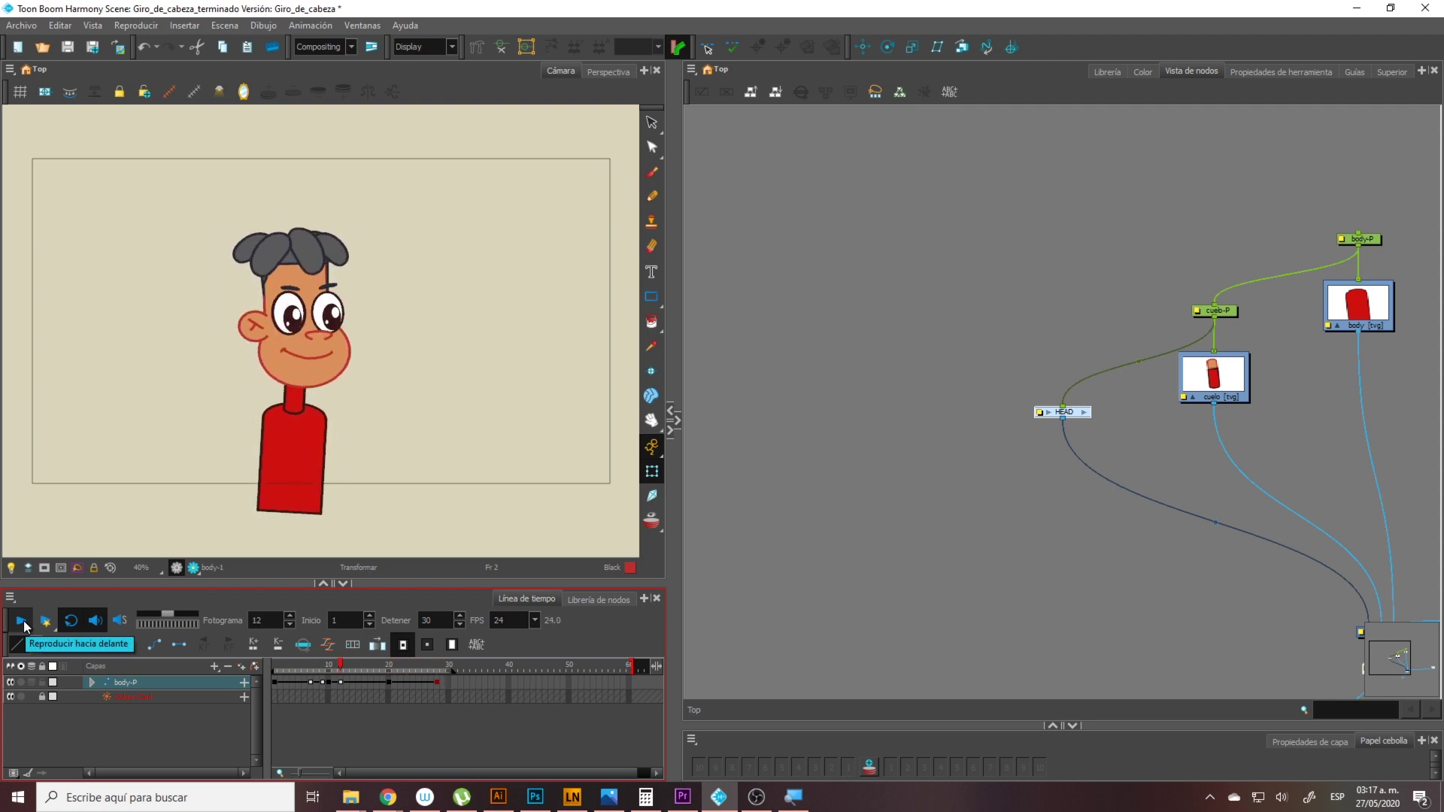
click(23, 623)
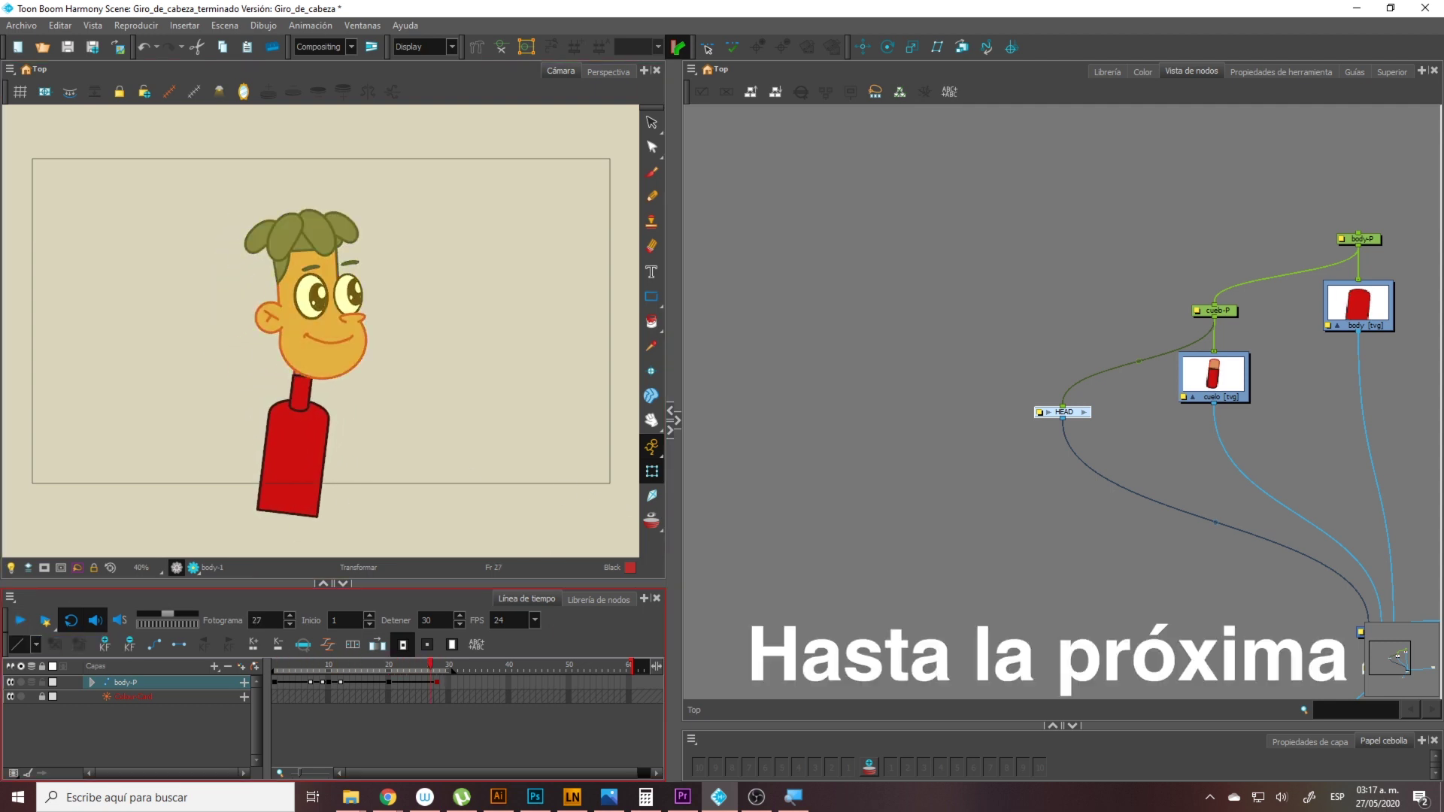